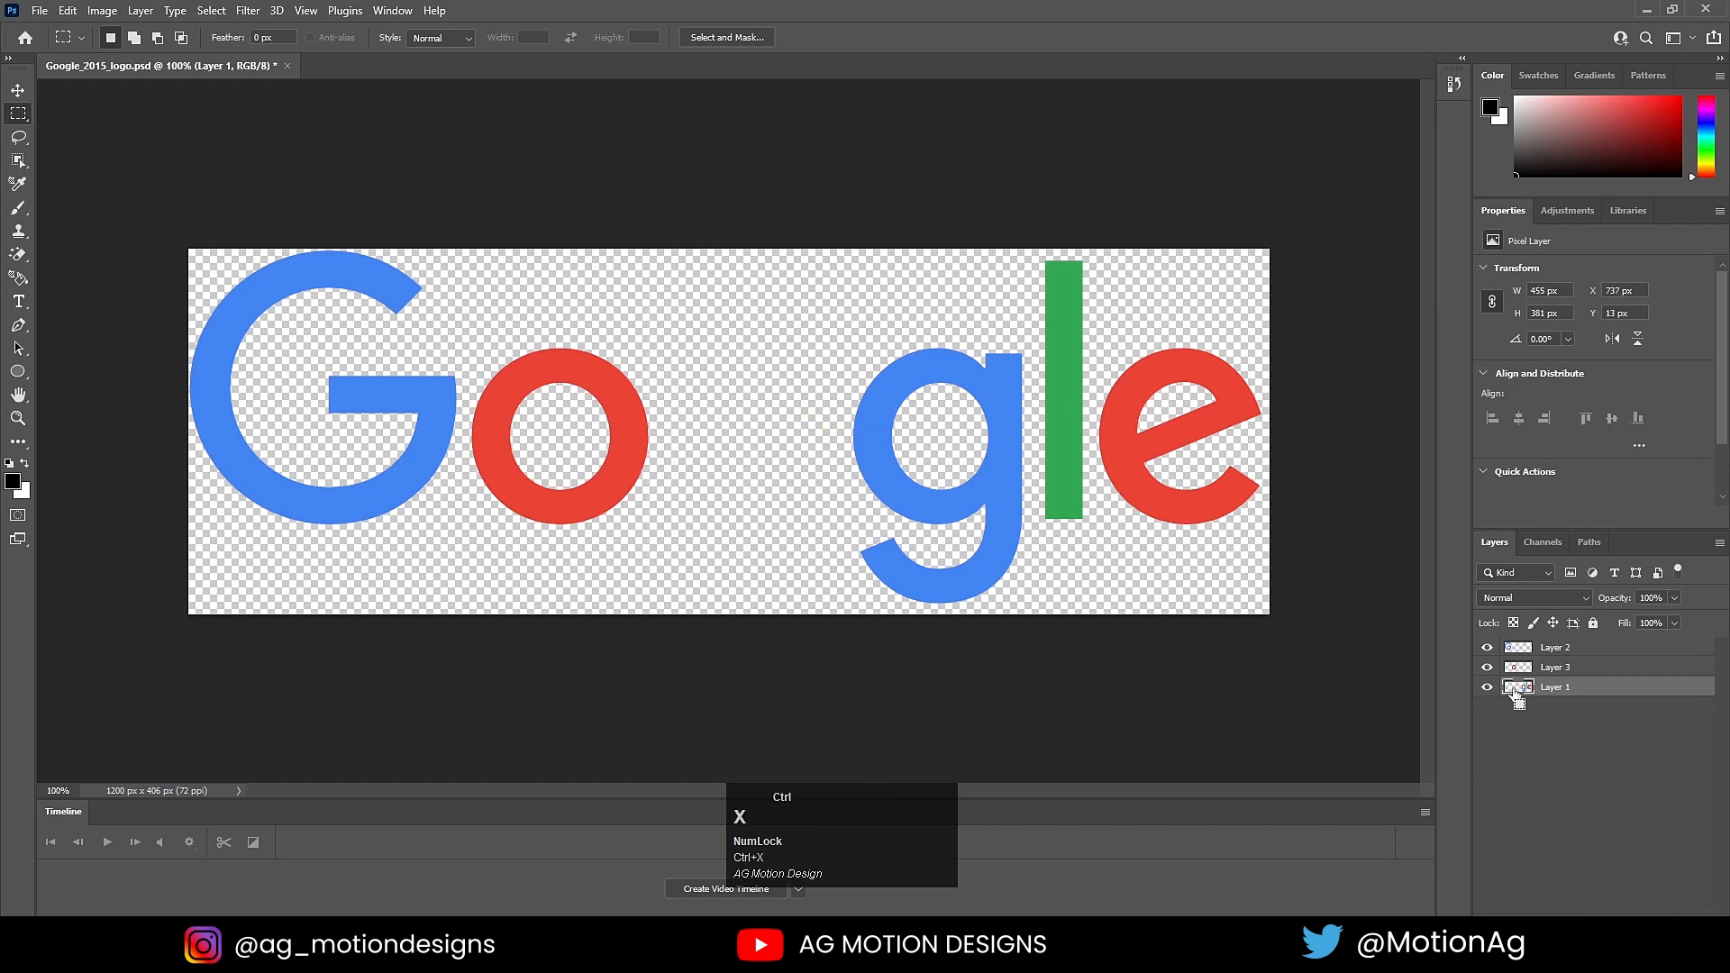
Step: Paste the yellow o in place as its own layer, then cut the blue g from Layer 1 onto a new layer in place
key("ctrl+shift+v")
left_click(1554, 707)
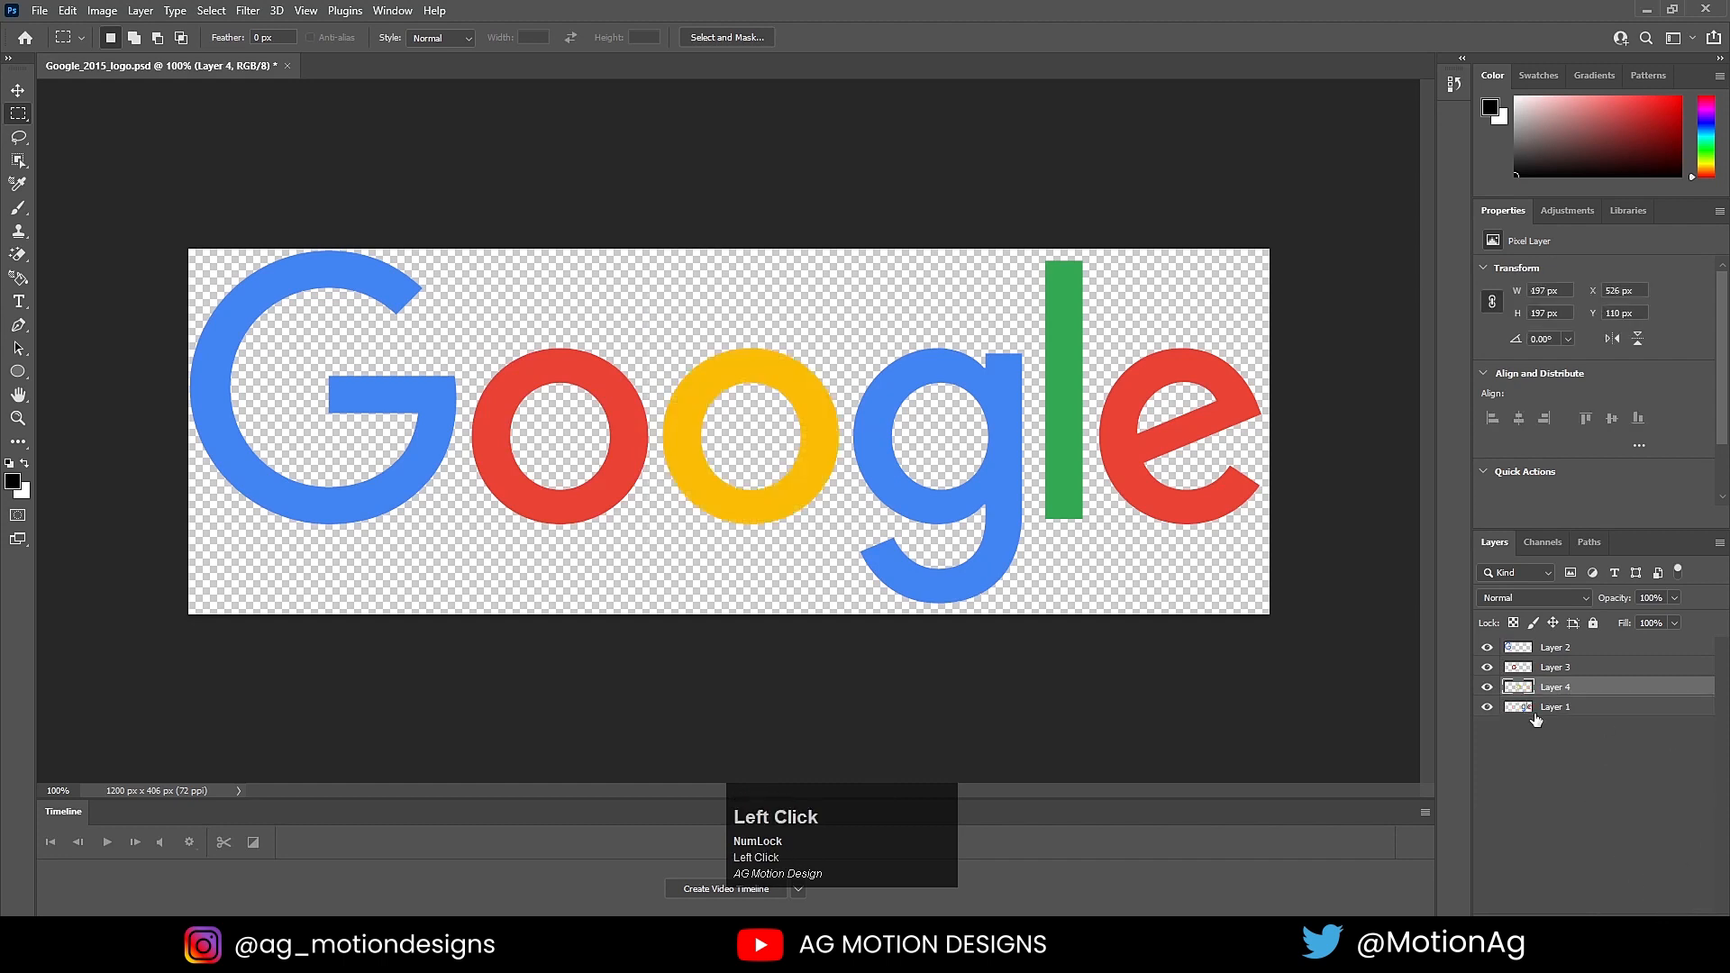
left_click_drag(853, 322, 1033, 614)
key("ctrl+x")
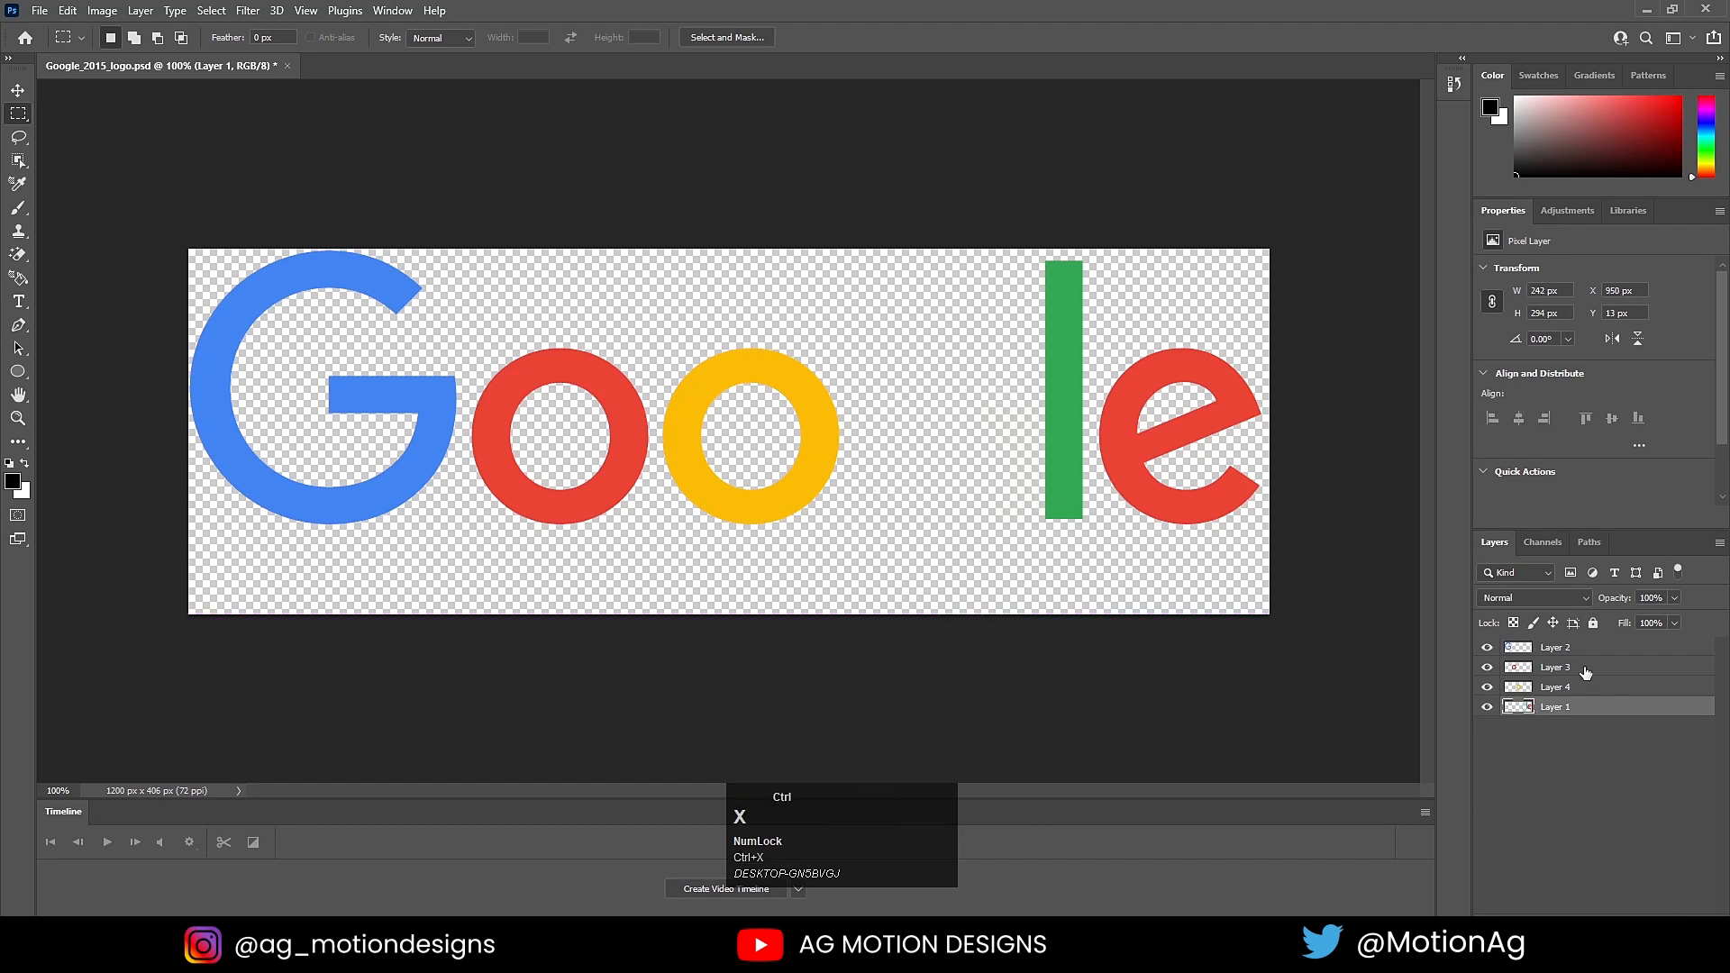
key("ctrl+v")
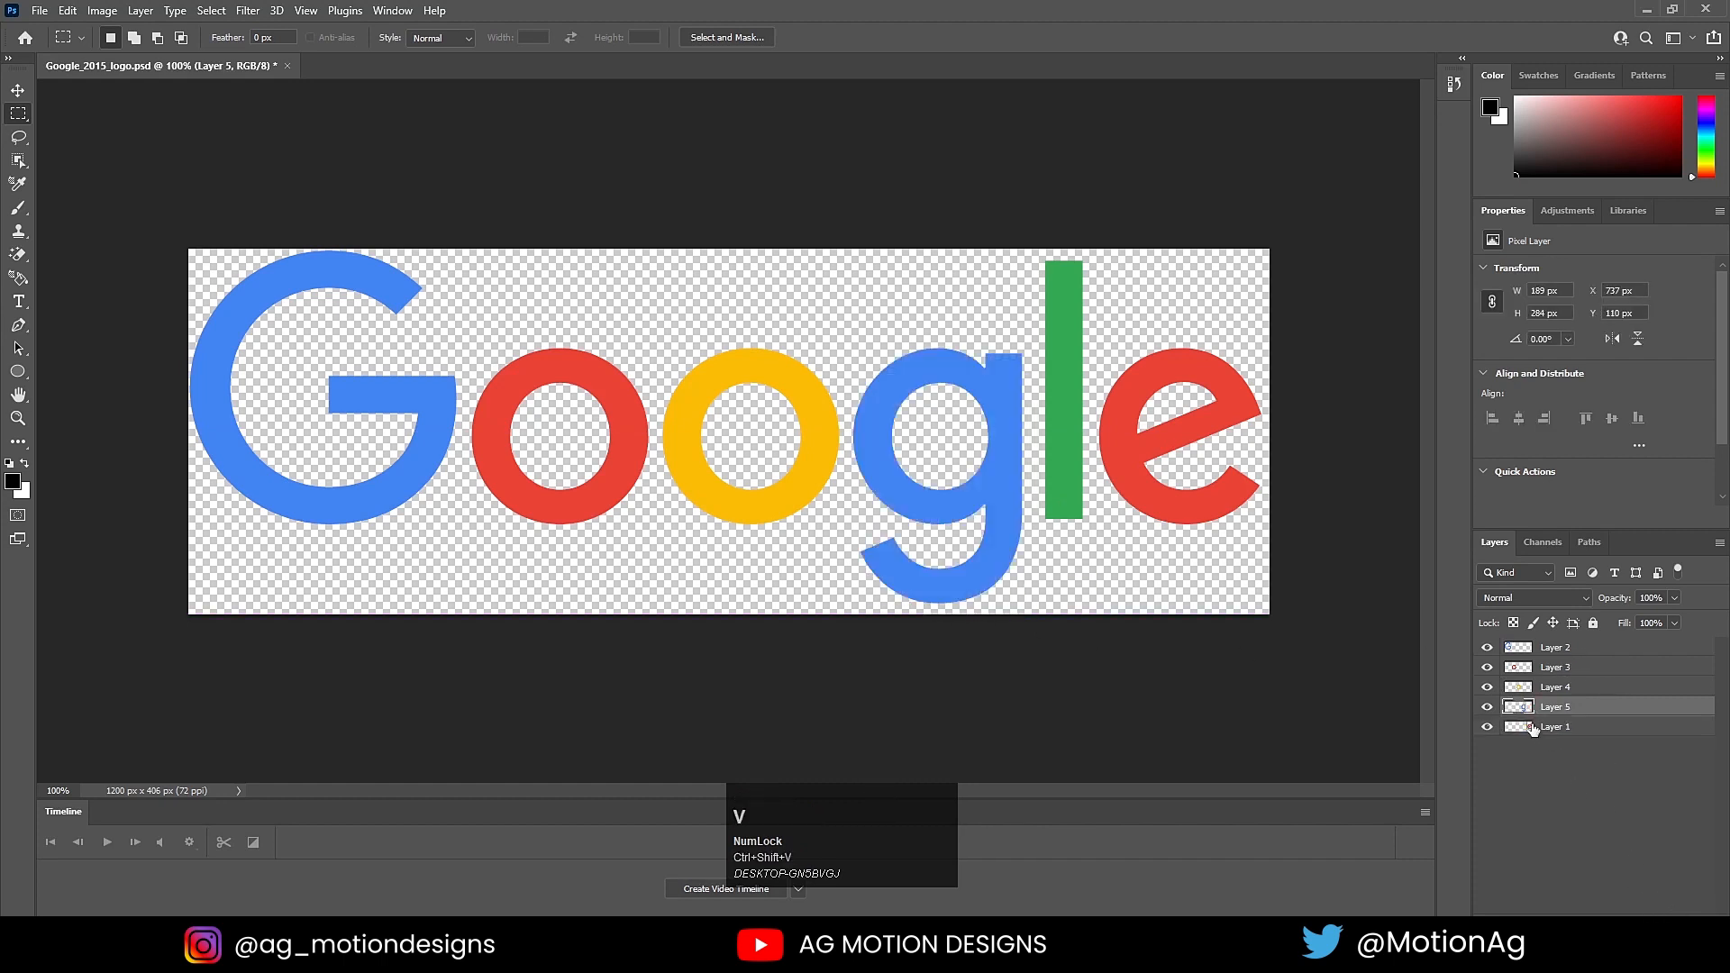
Step: Cut the green l from Layer 1, paste it in place on a new layer, and save the document
left_click(1061, 203)
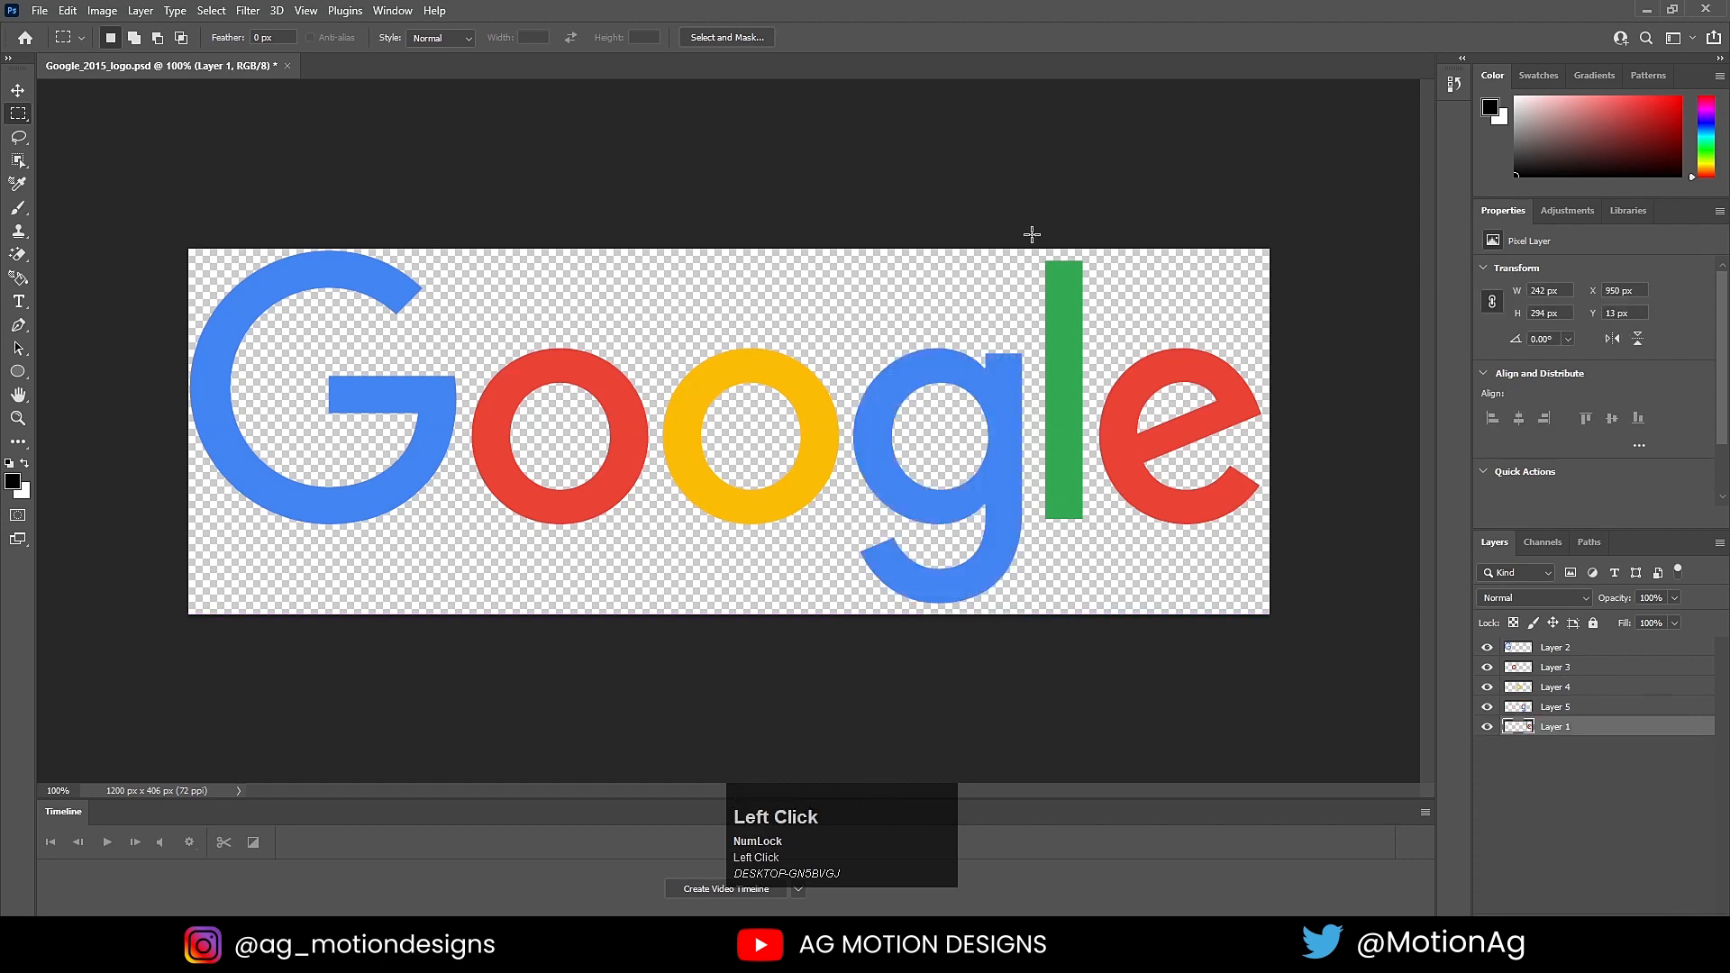
left_click_drag(1032, 235, 1092, 546)
key("ctrl+x")
left_click(1664, 905)
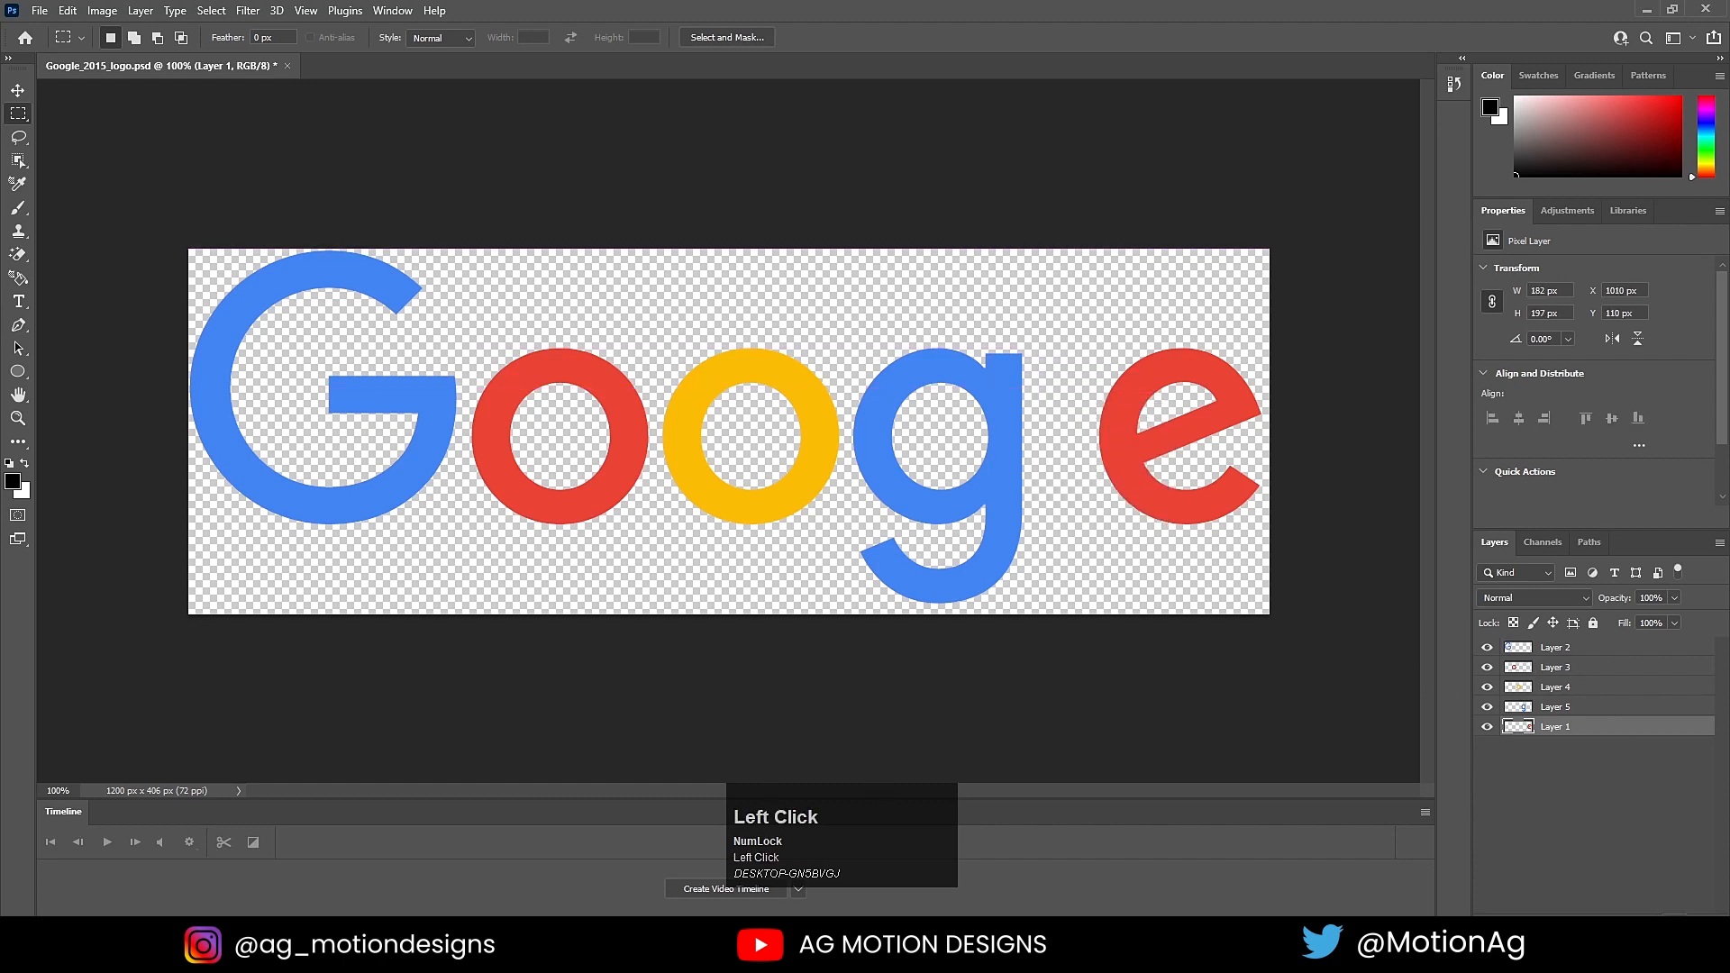
key("ctrl+shift+v")
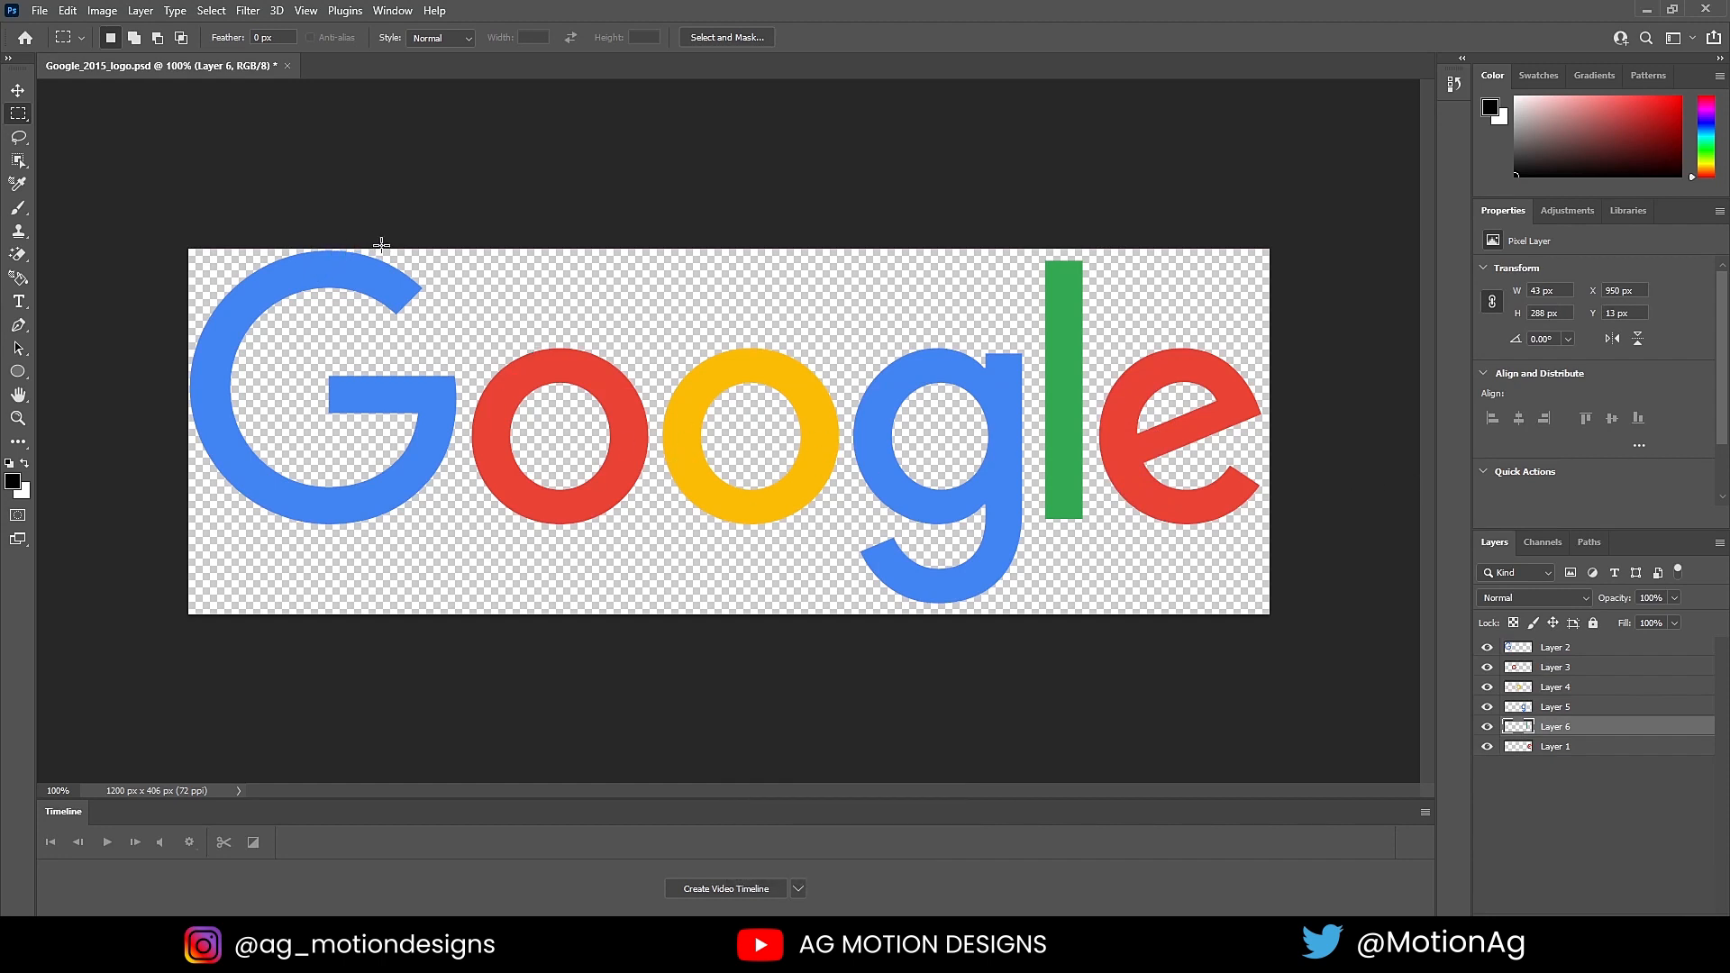
key("ctrl+s")
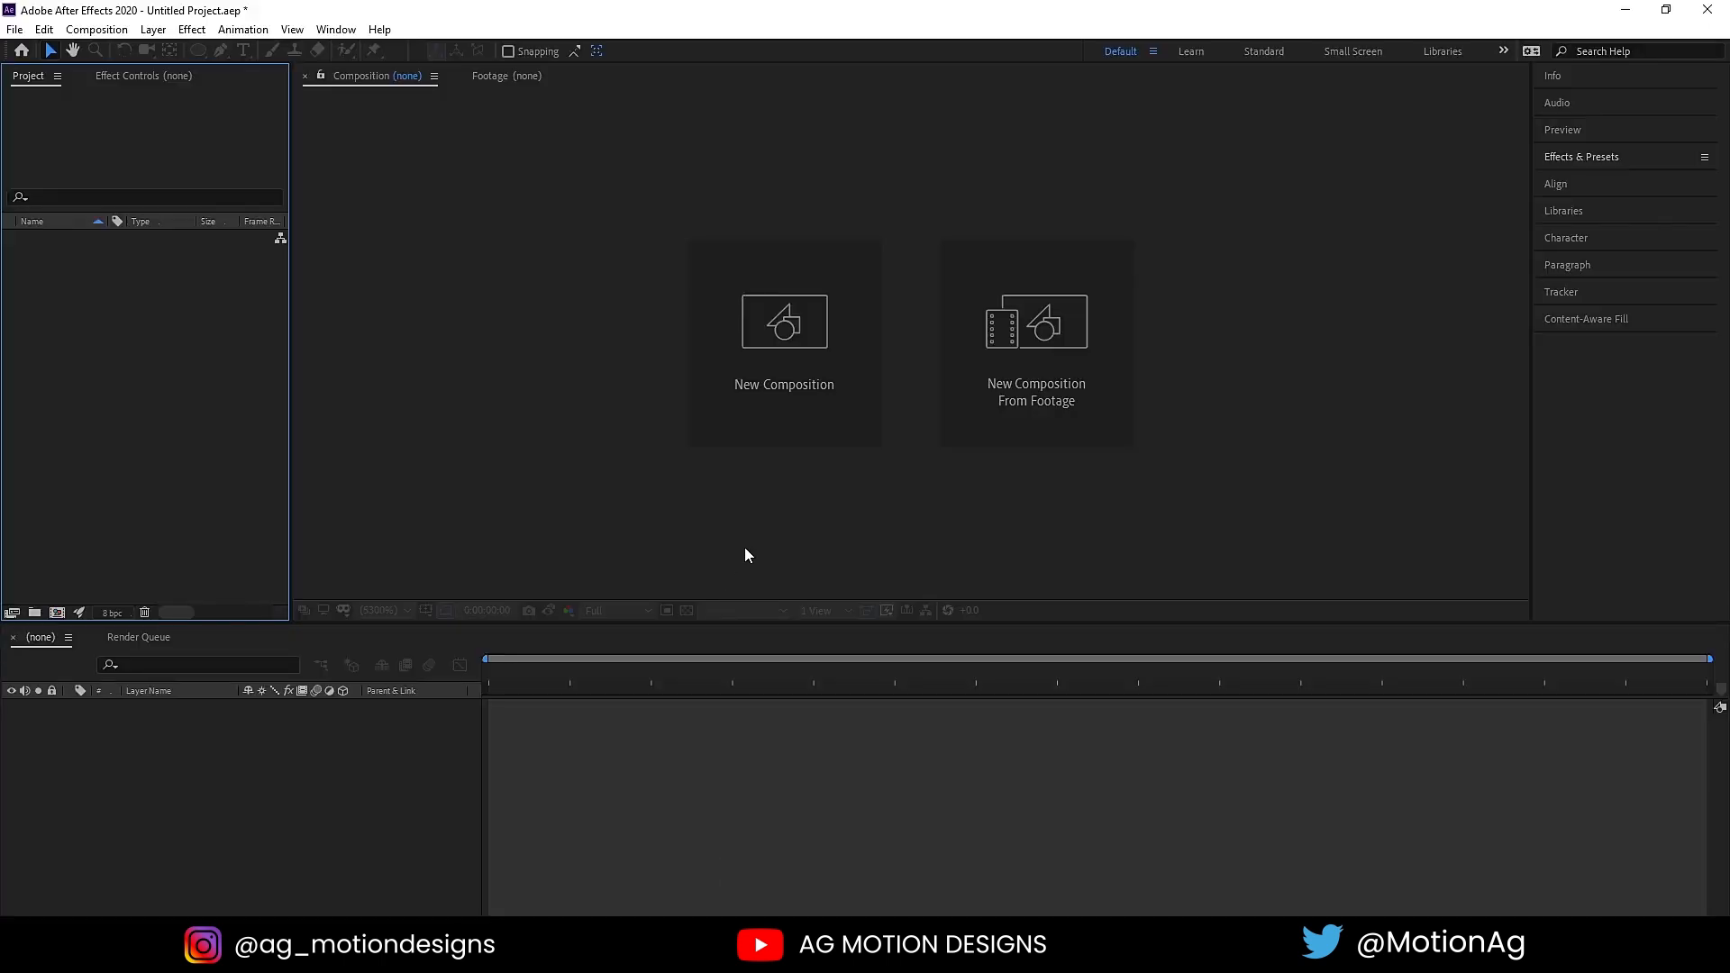
Step: In After Effects, create a 1920 x 1080 px composition named "Main ANimation" and display its title/action-safe overlay
left_click(754, 348)
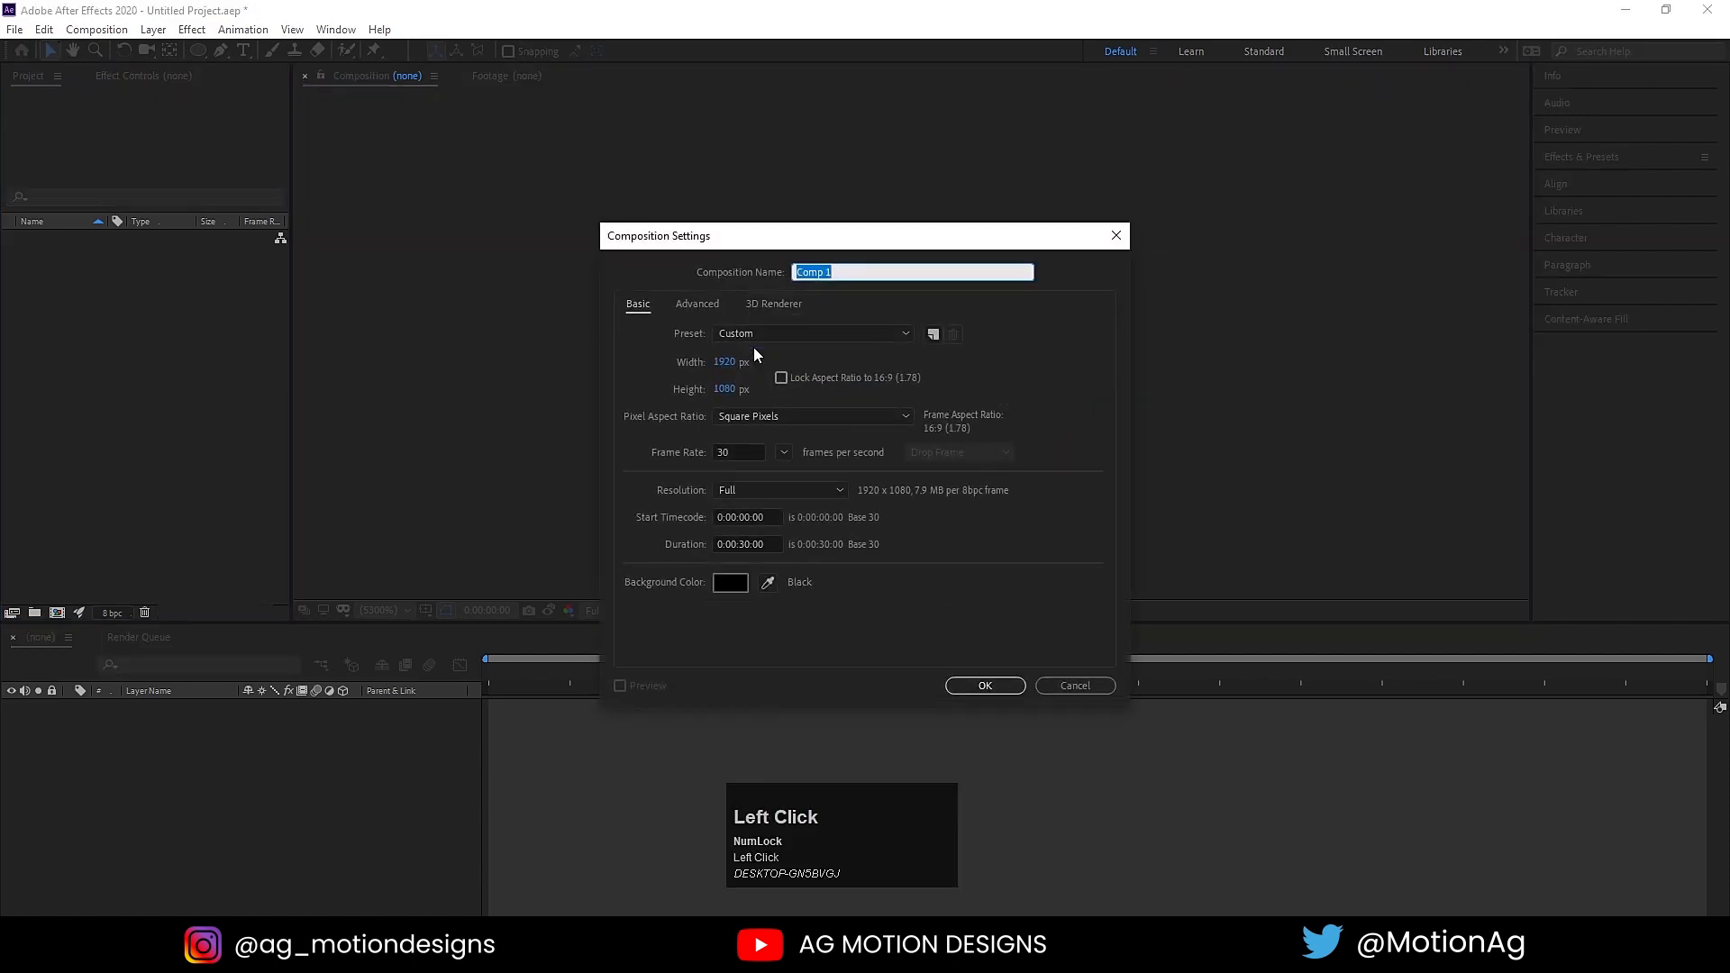
type("Main")
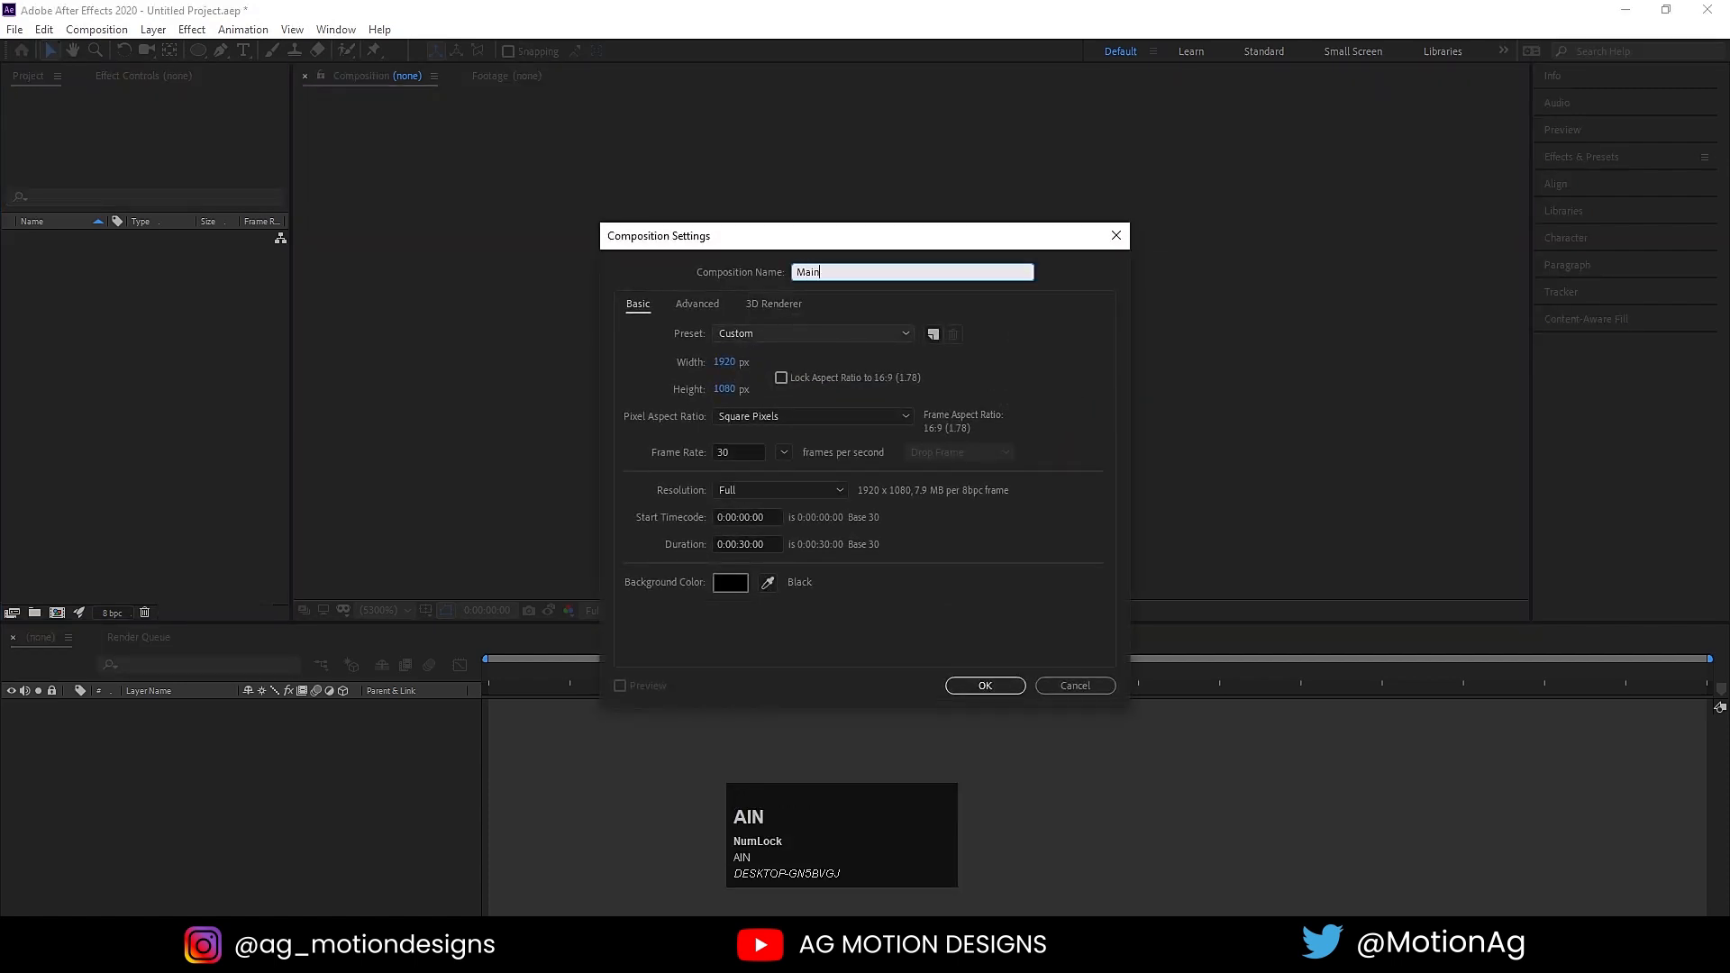
type(" ANimation")
left_click(722, 363)
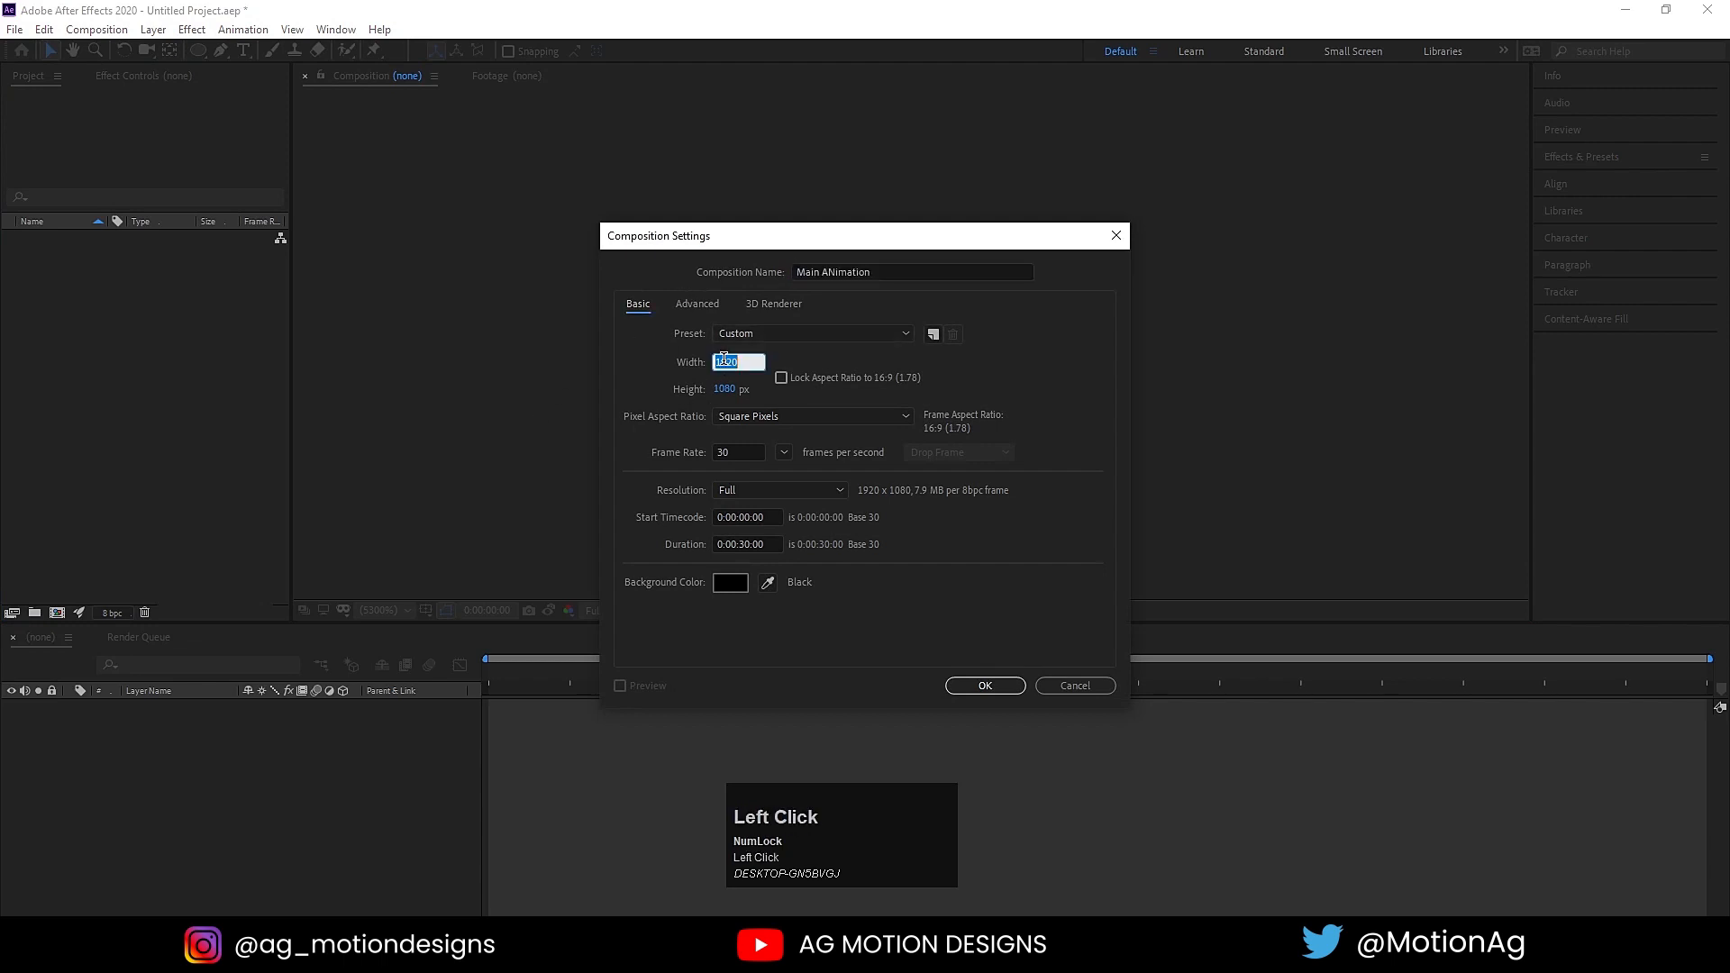
left_click(726, 390)
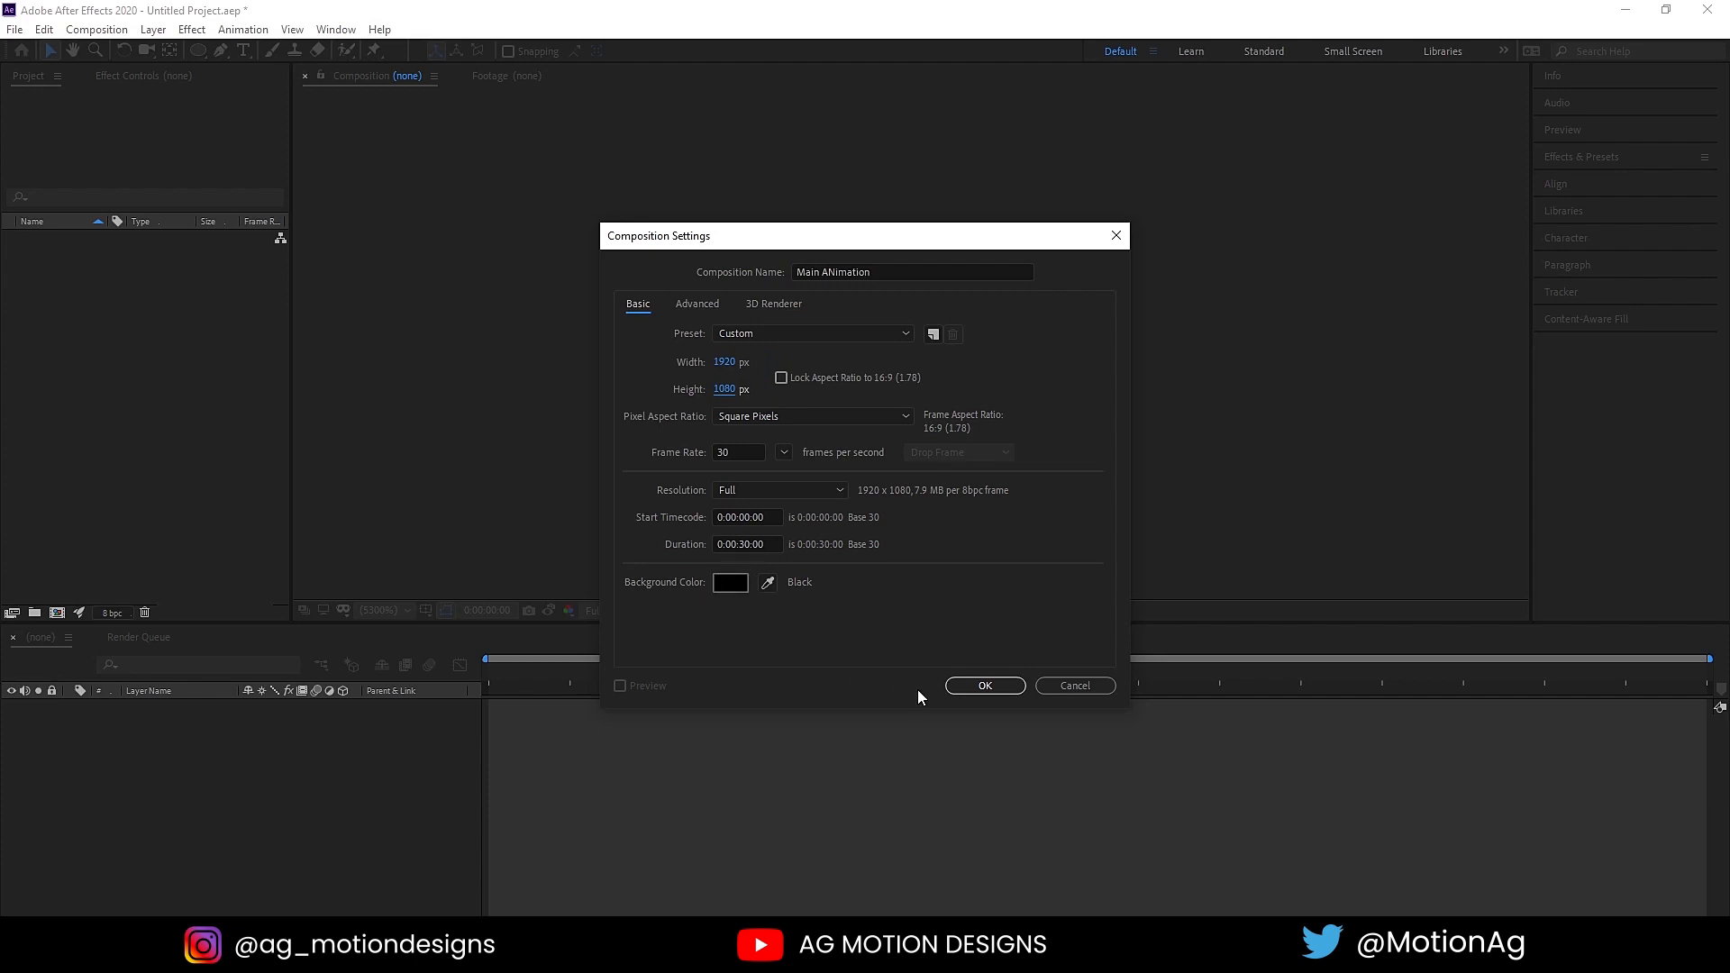
left_click(957, 688)
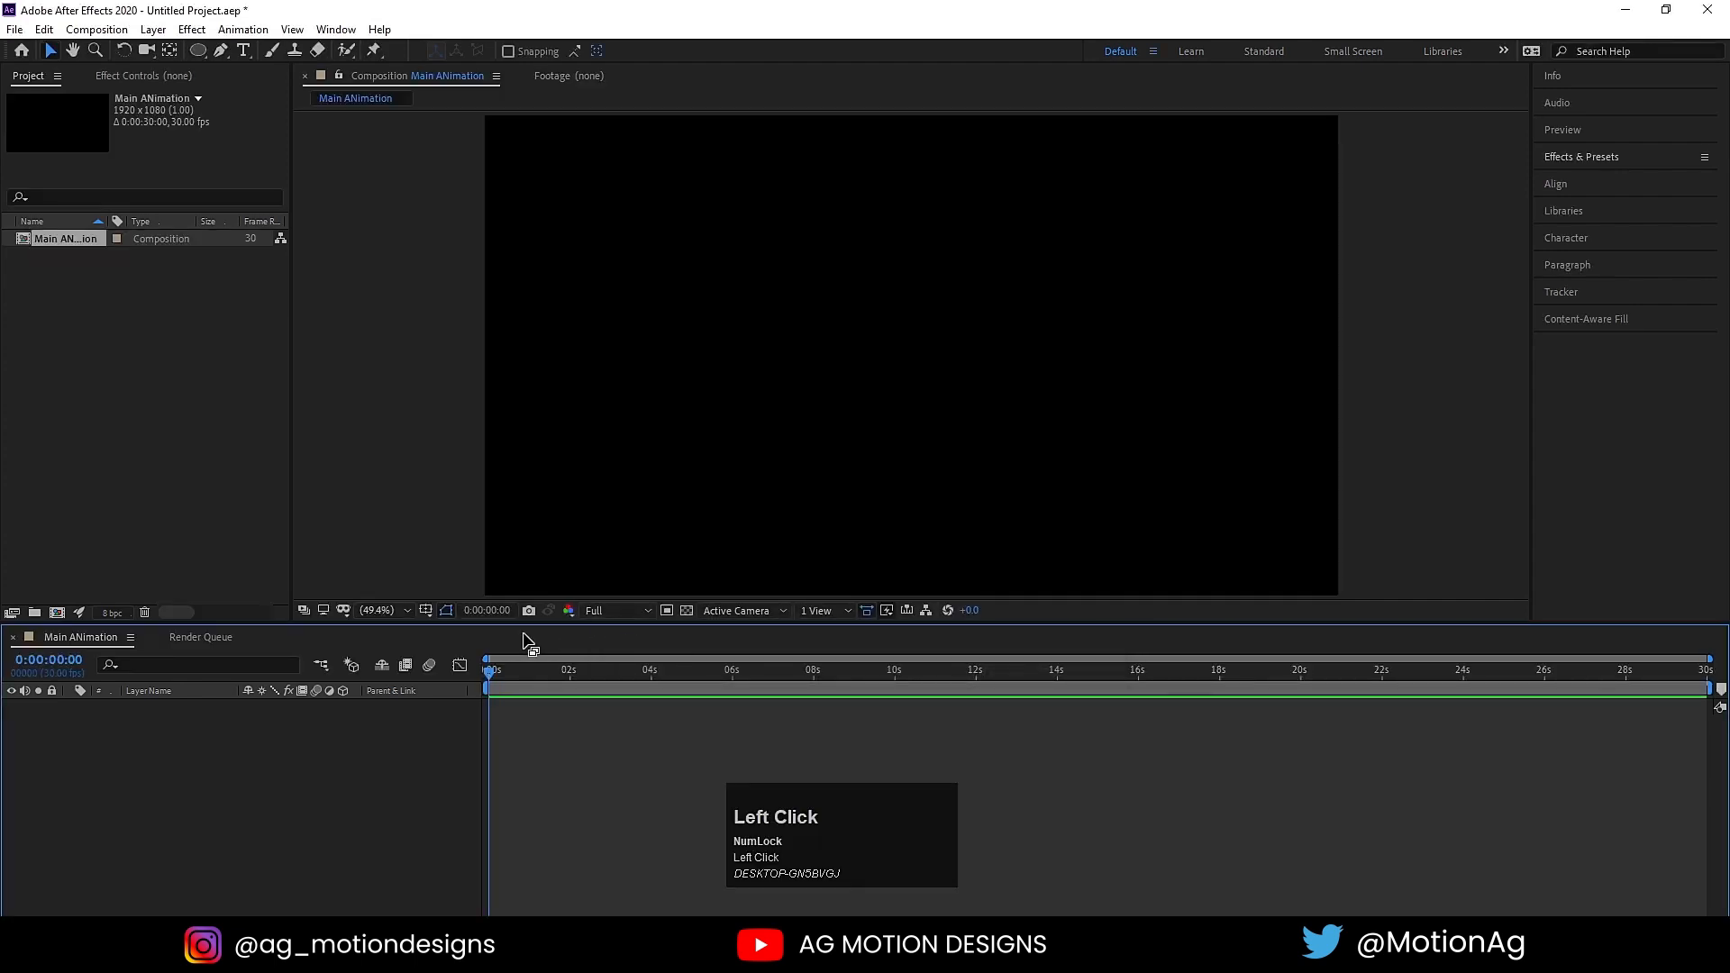
left_click(425, 611)
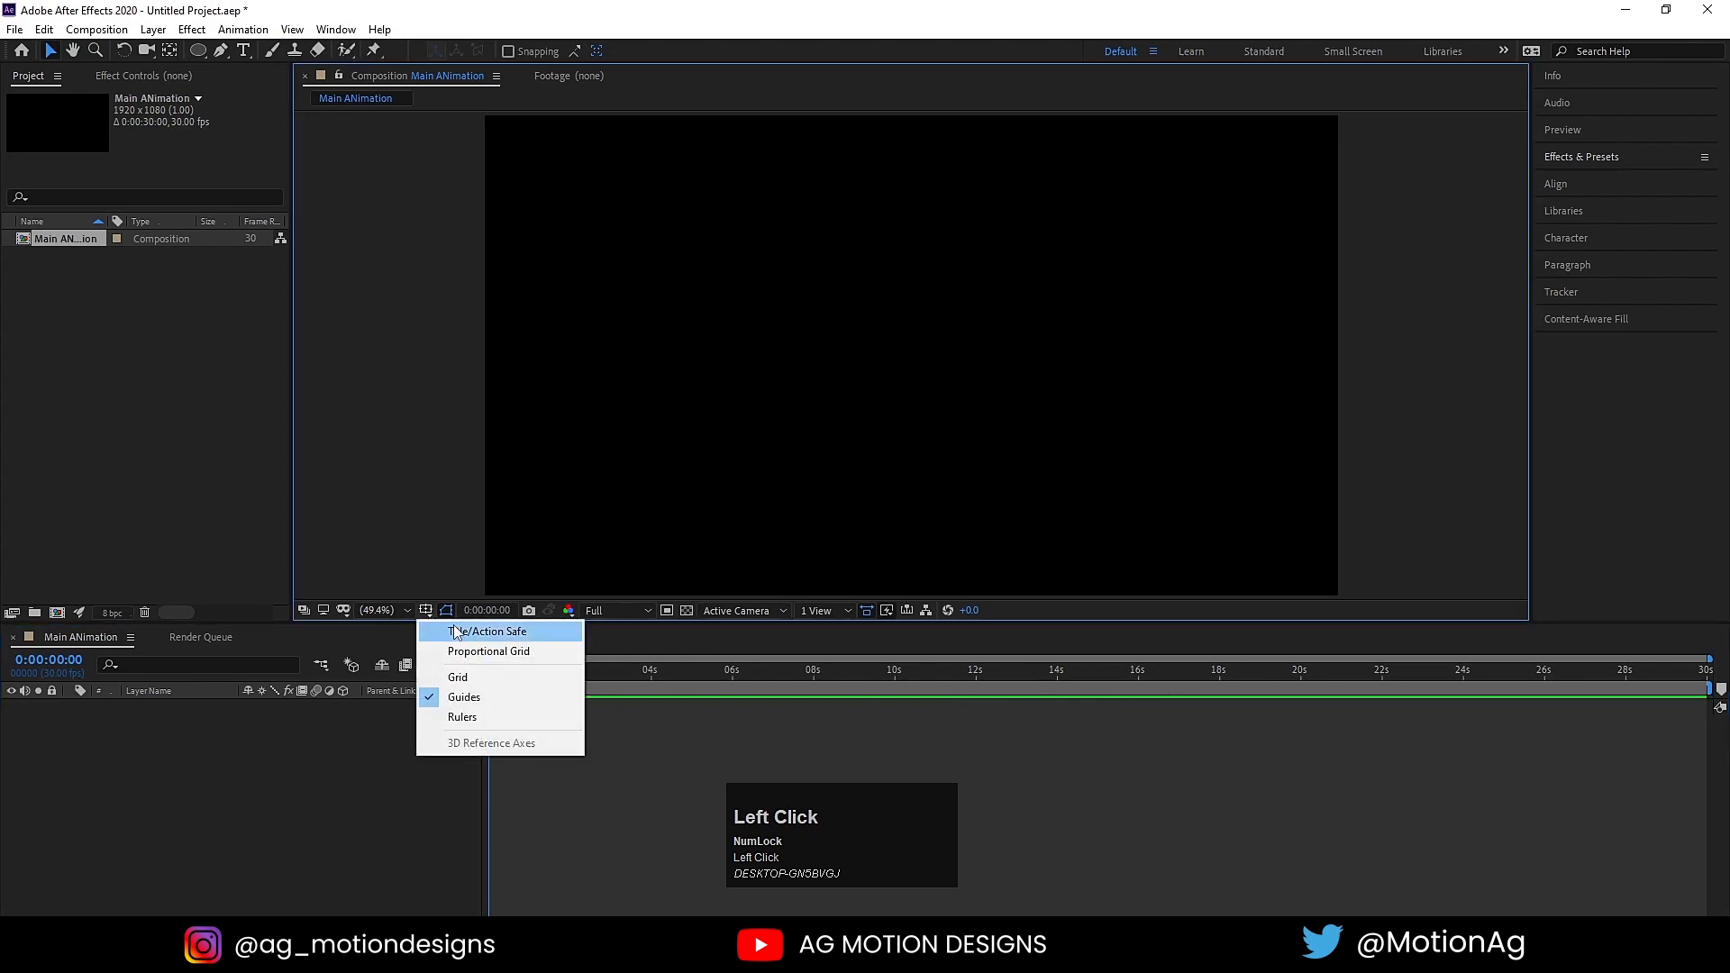
left_click(455, 631)
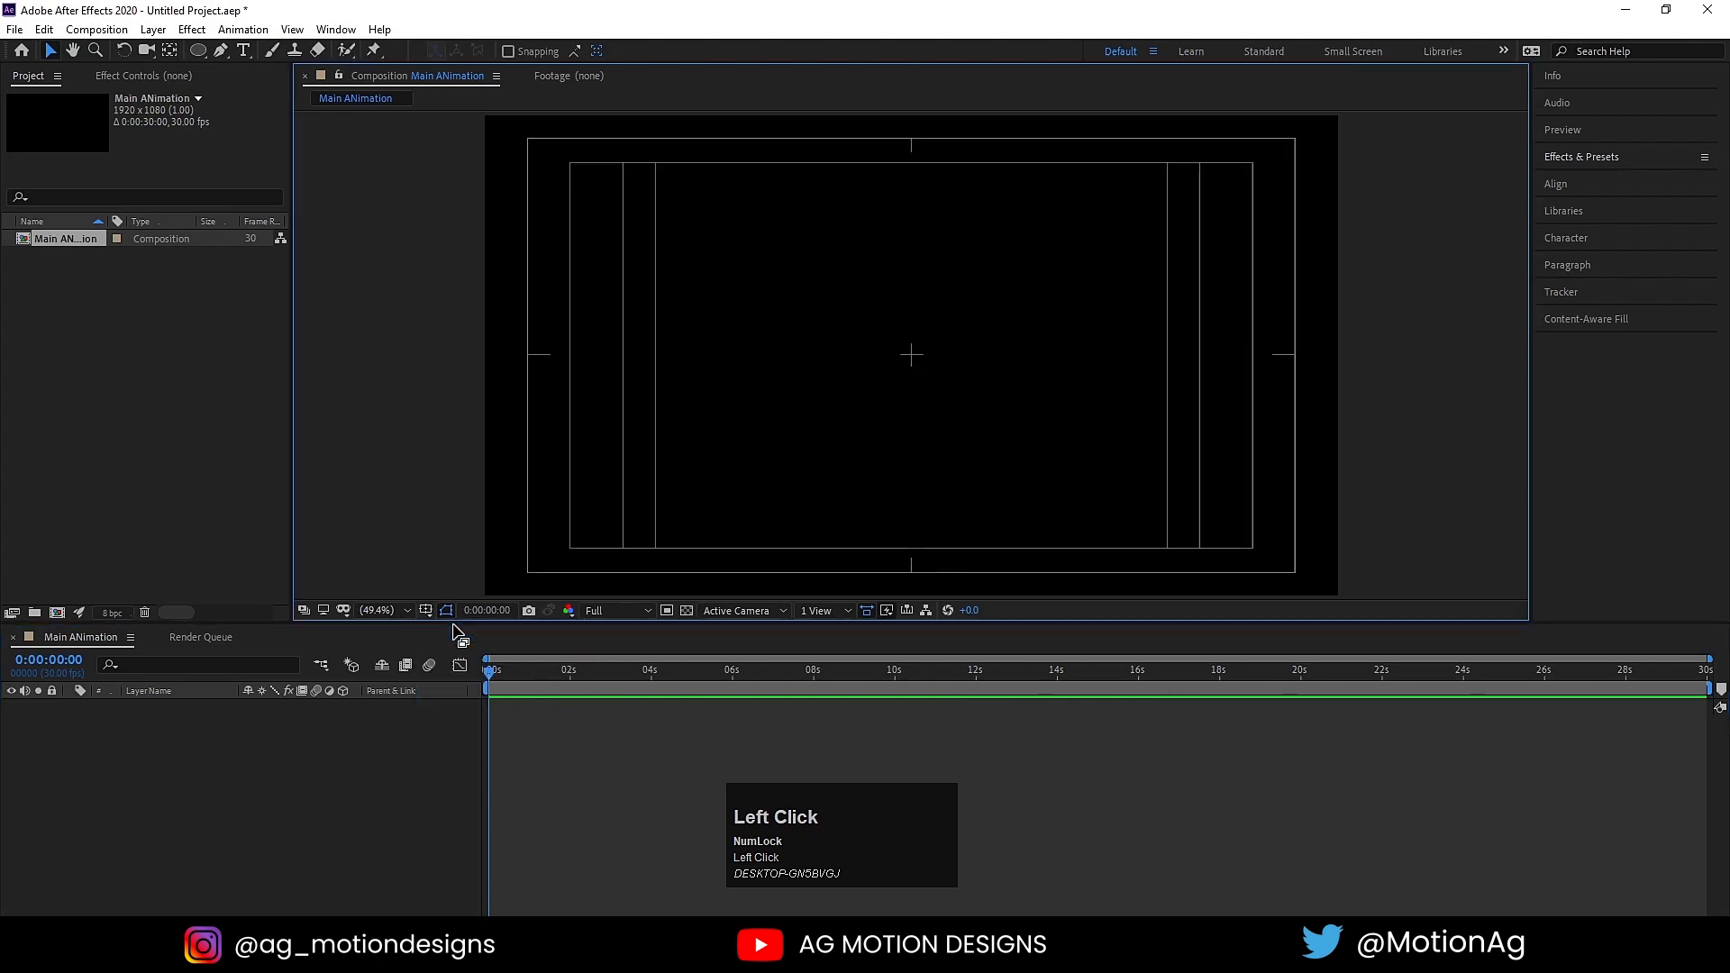
Step: Import the Google_2015_logo PSD as Composition - Retain Layer Sizes with editable layer styles
key("ctrl")
key("ctrl+i")
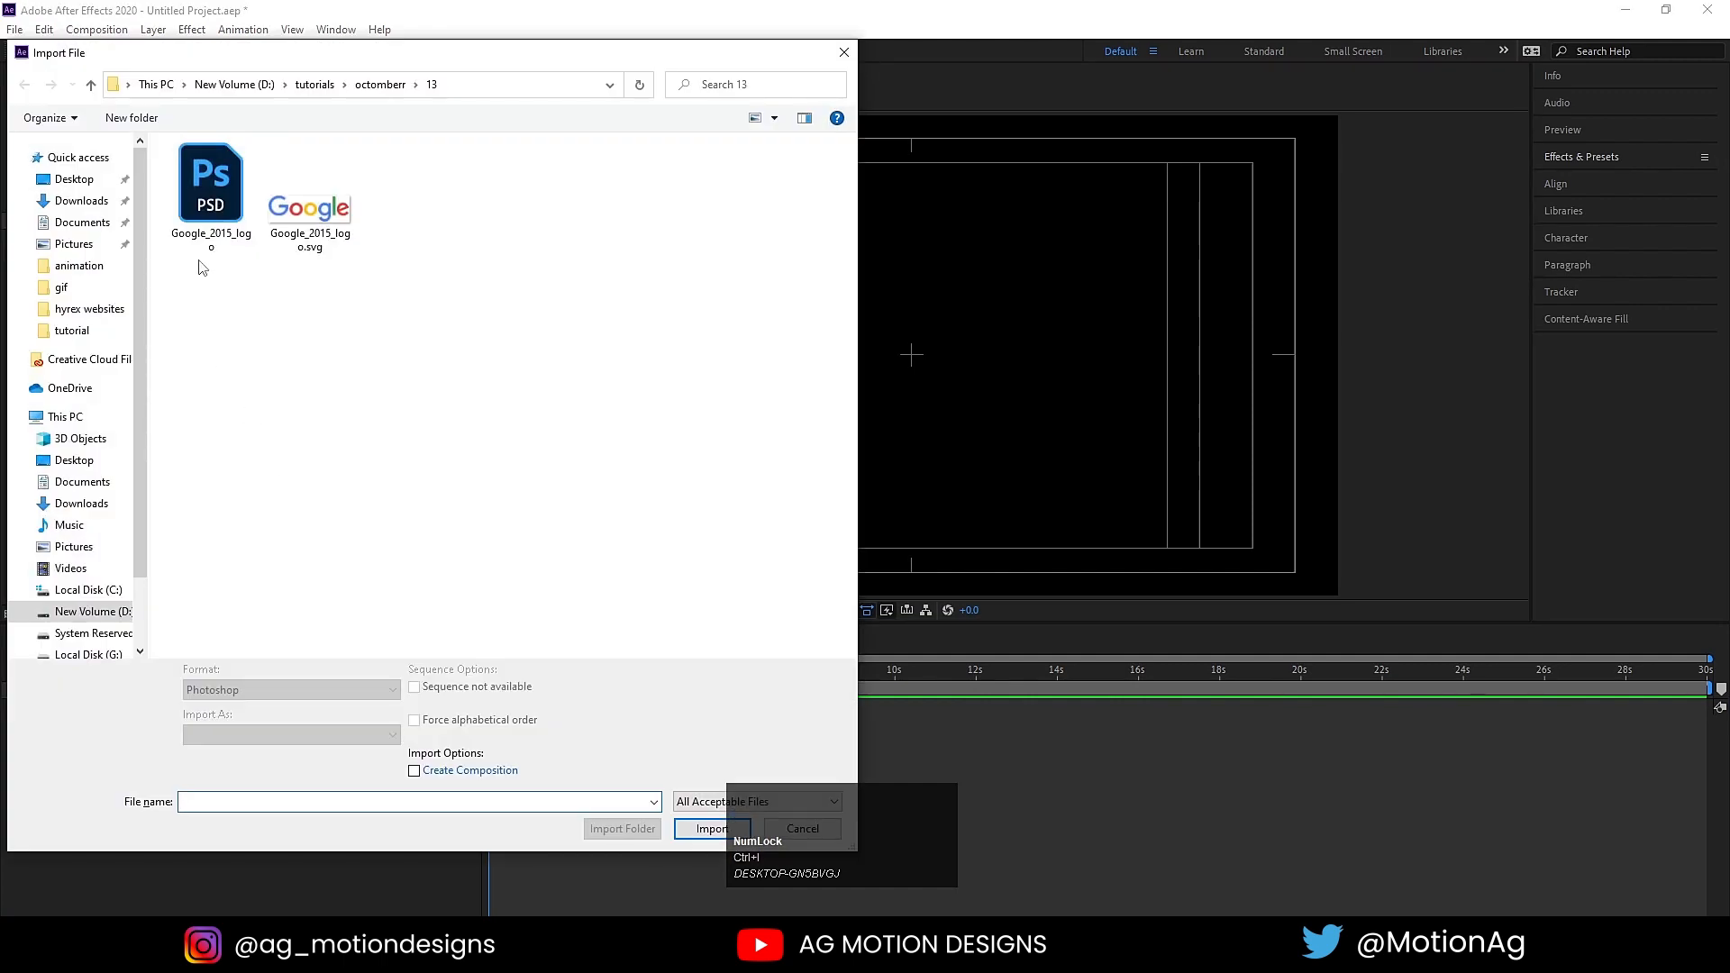
left_click(202, 214)
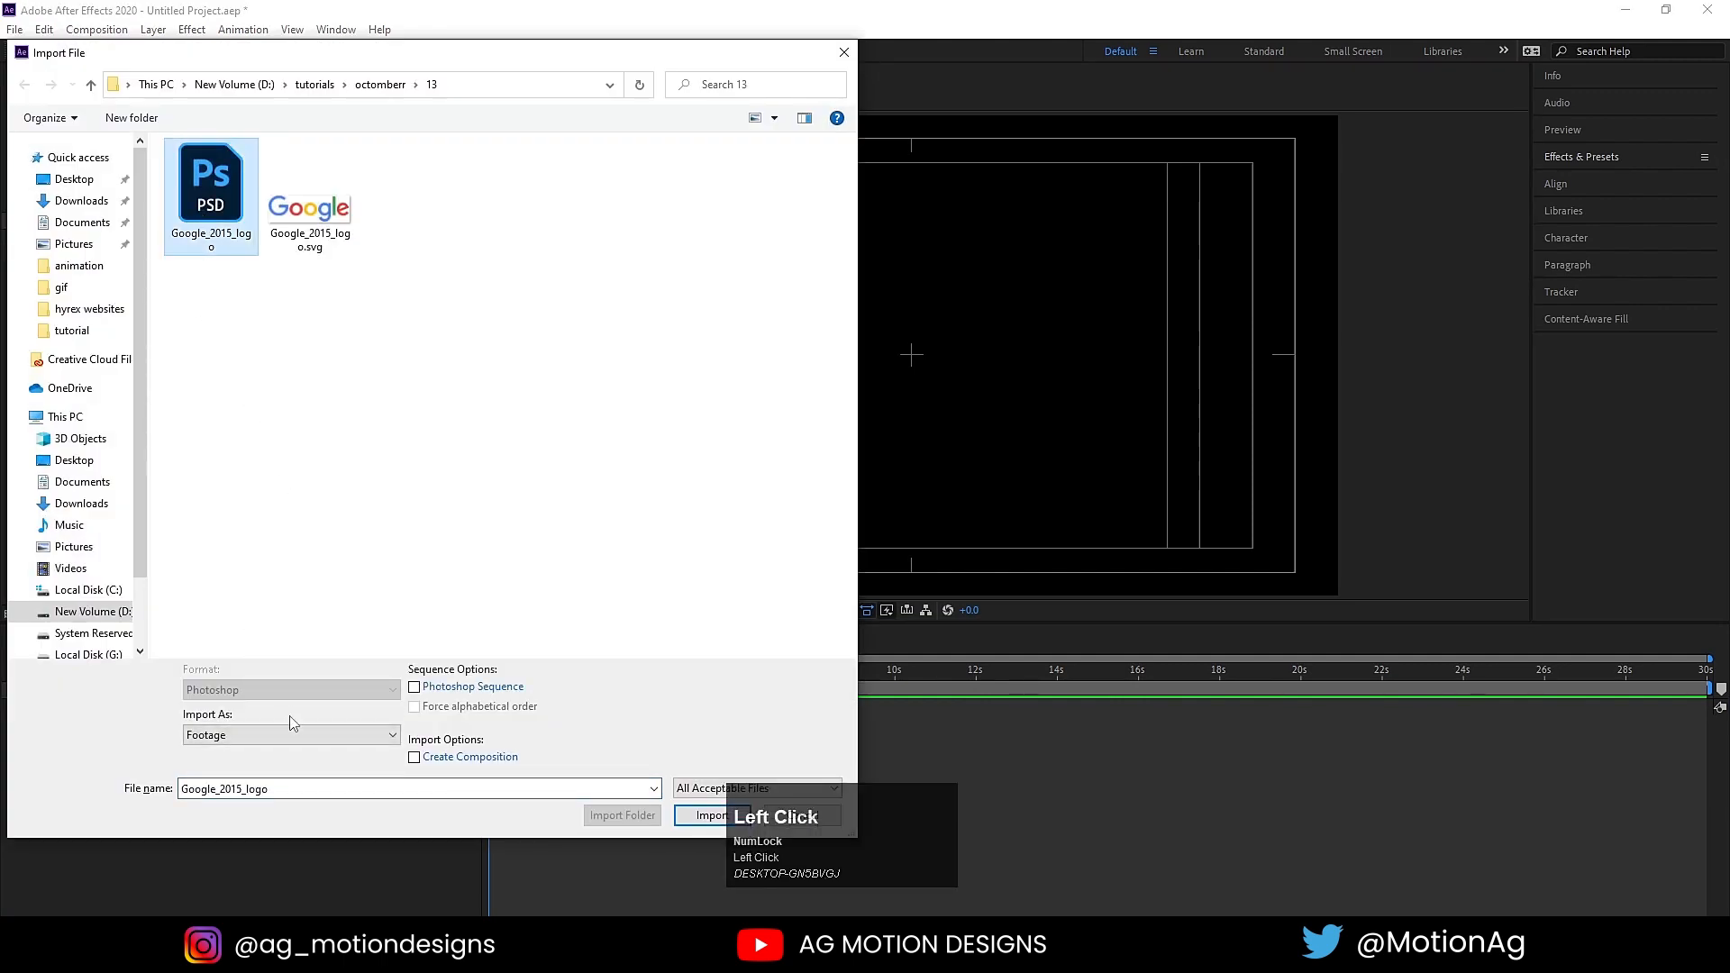
left_click(241, 735)
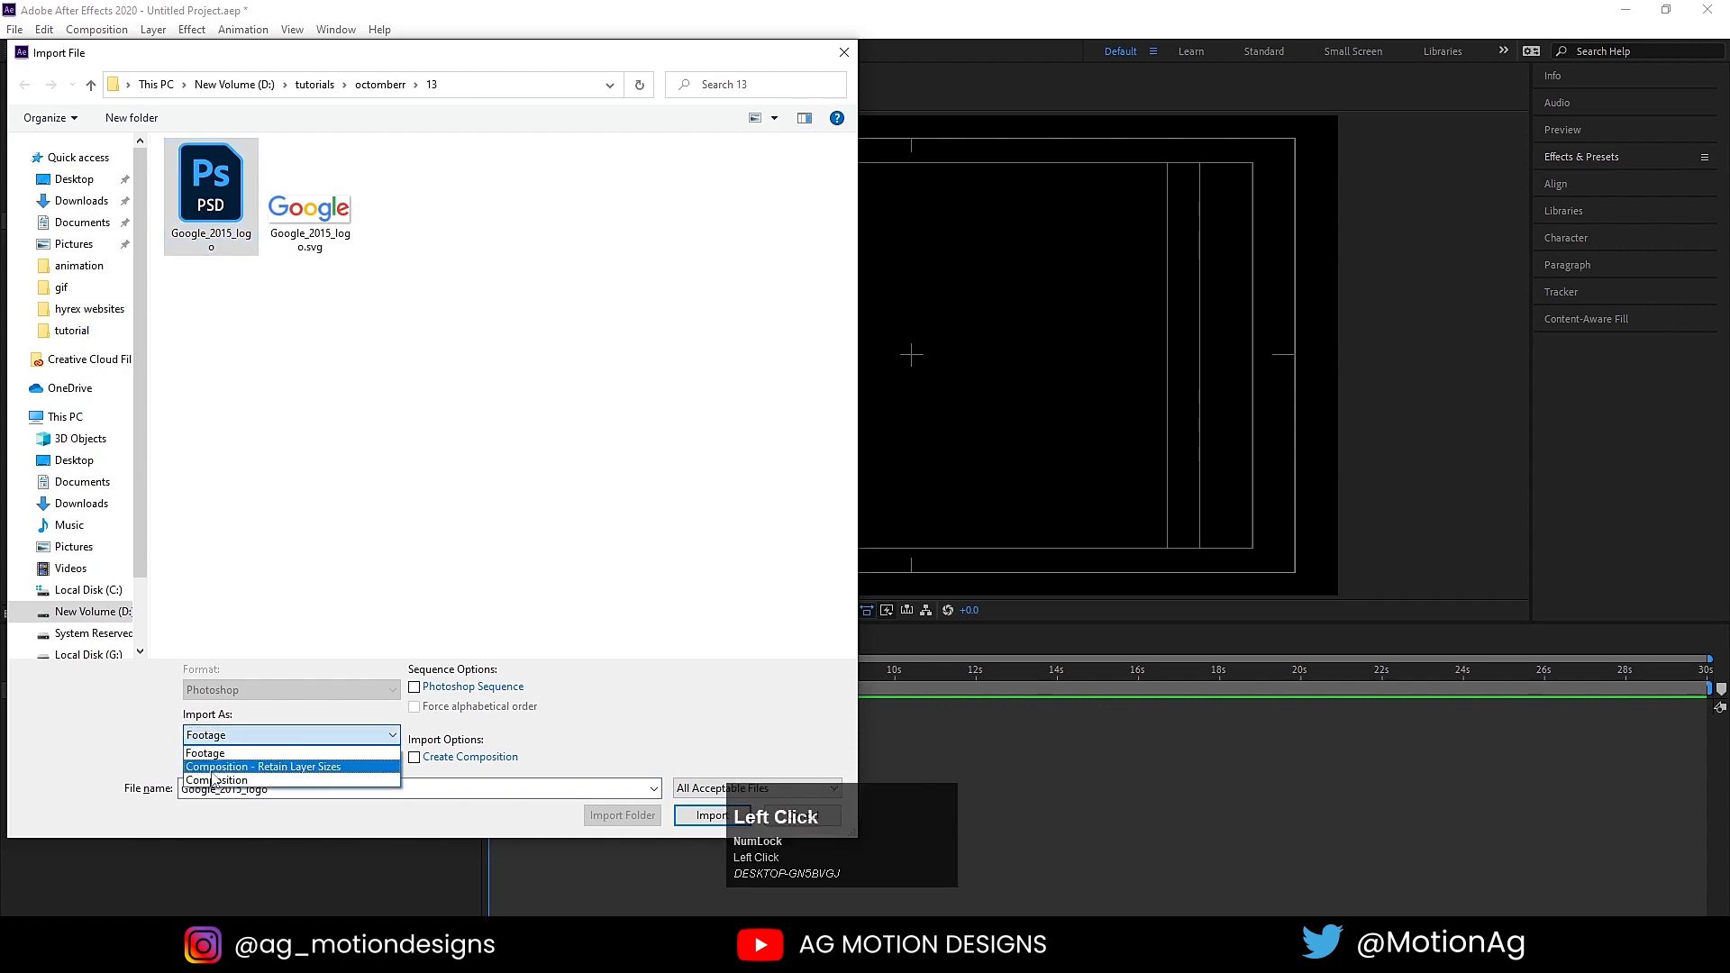
left_click(692, 825)
left_click(712, 815)
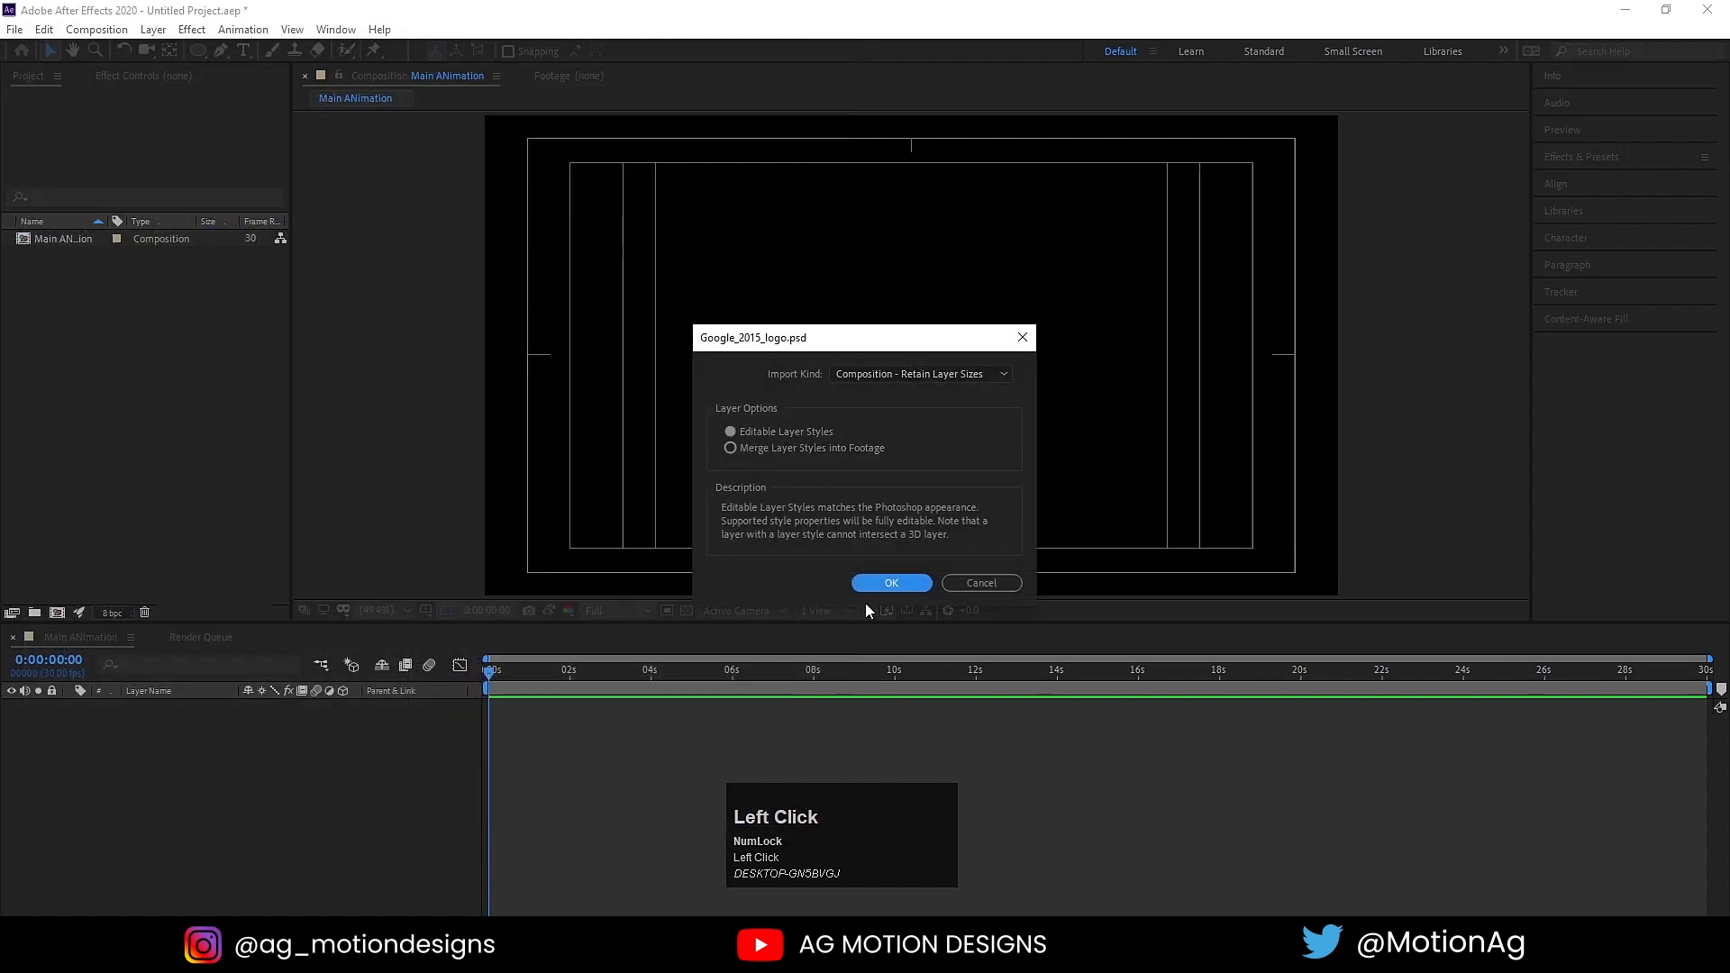
left_click(867, 586)
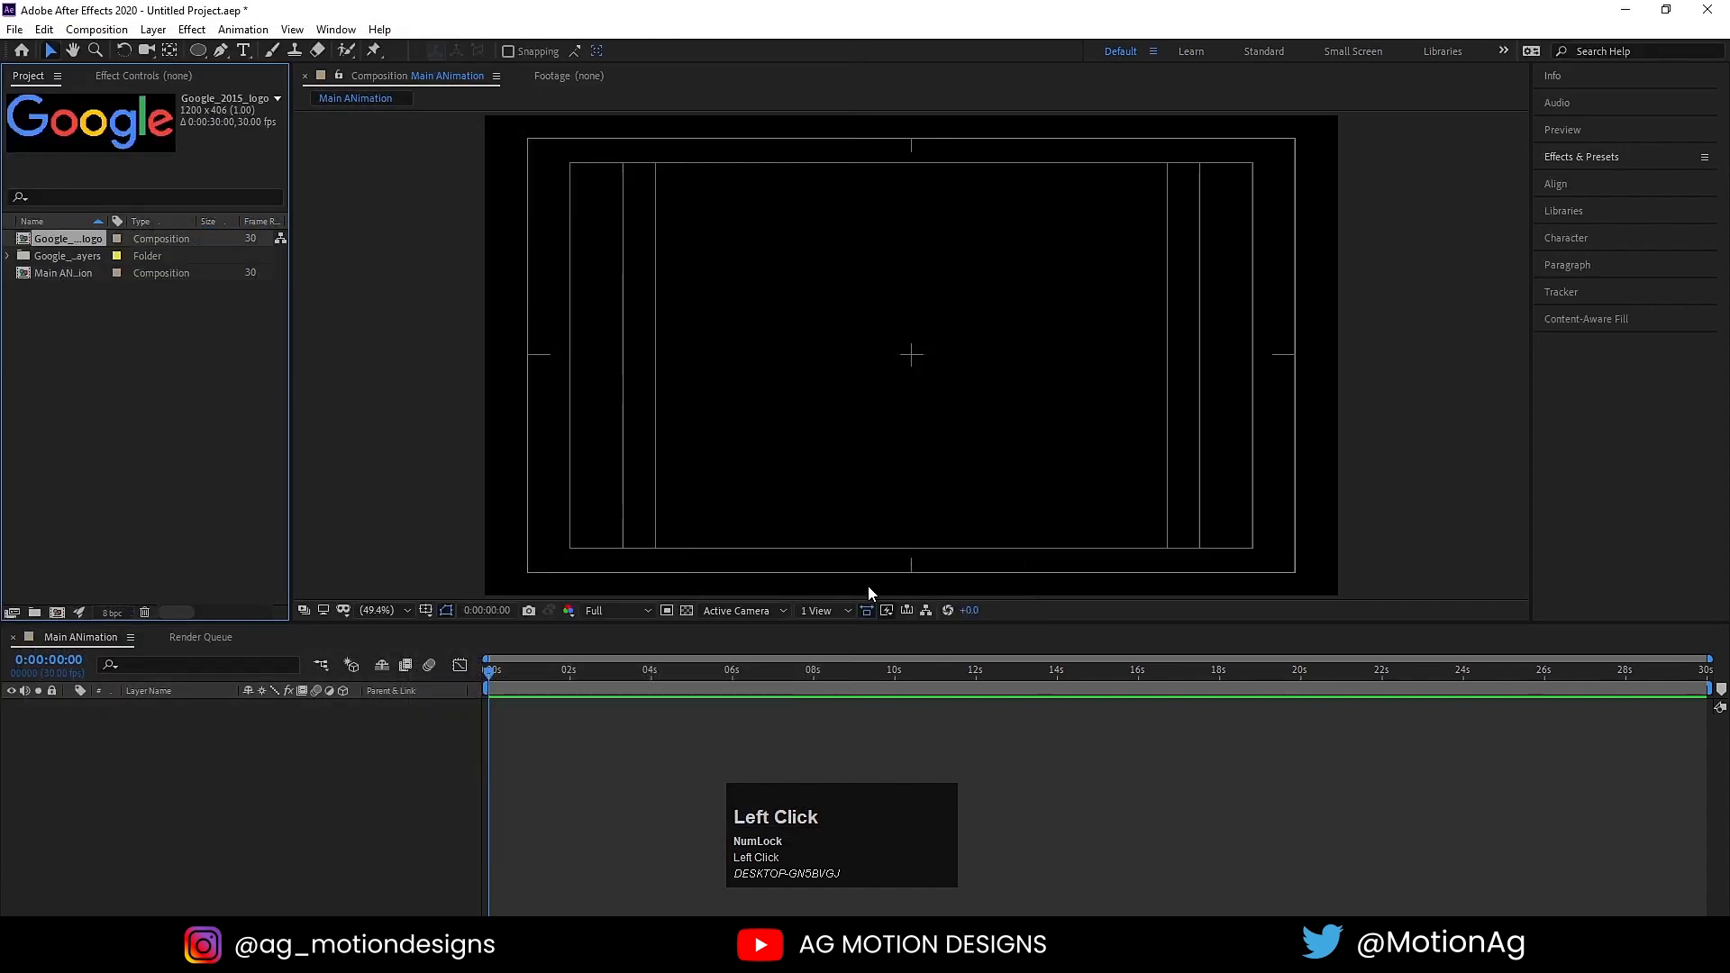
Step: Copy all letter layers from the Google_2015_logo composition into Main ANimation and move them to the frame's centre
double_click(58, 237)
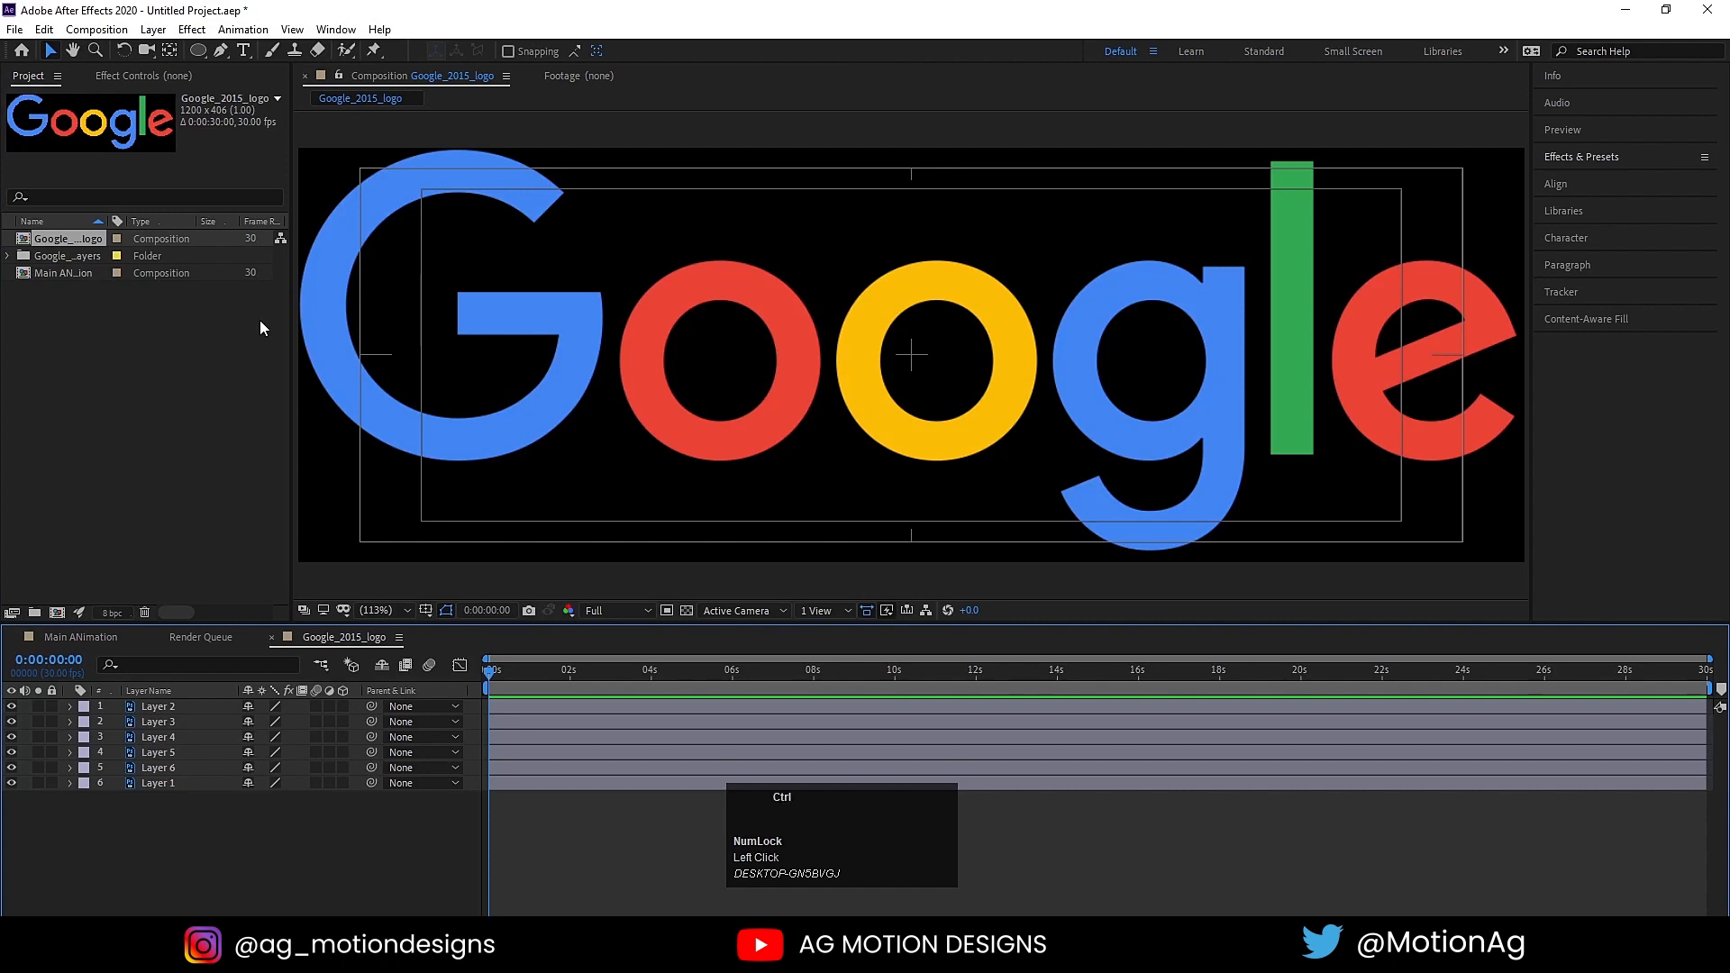
key("ctrl+a")
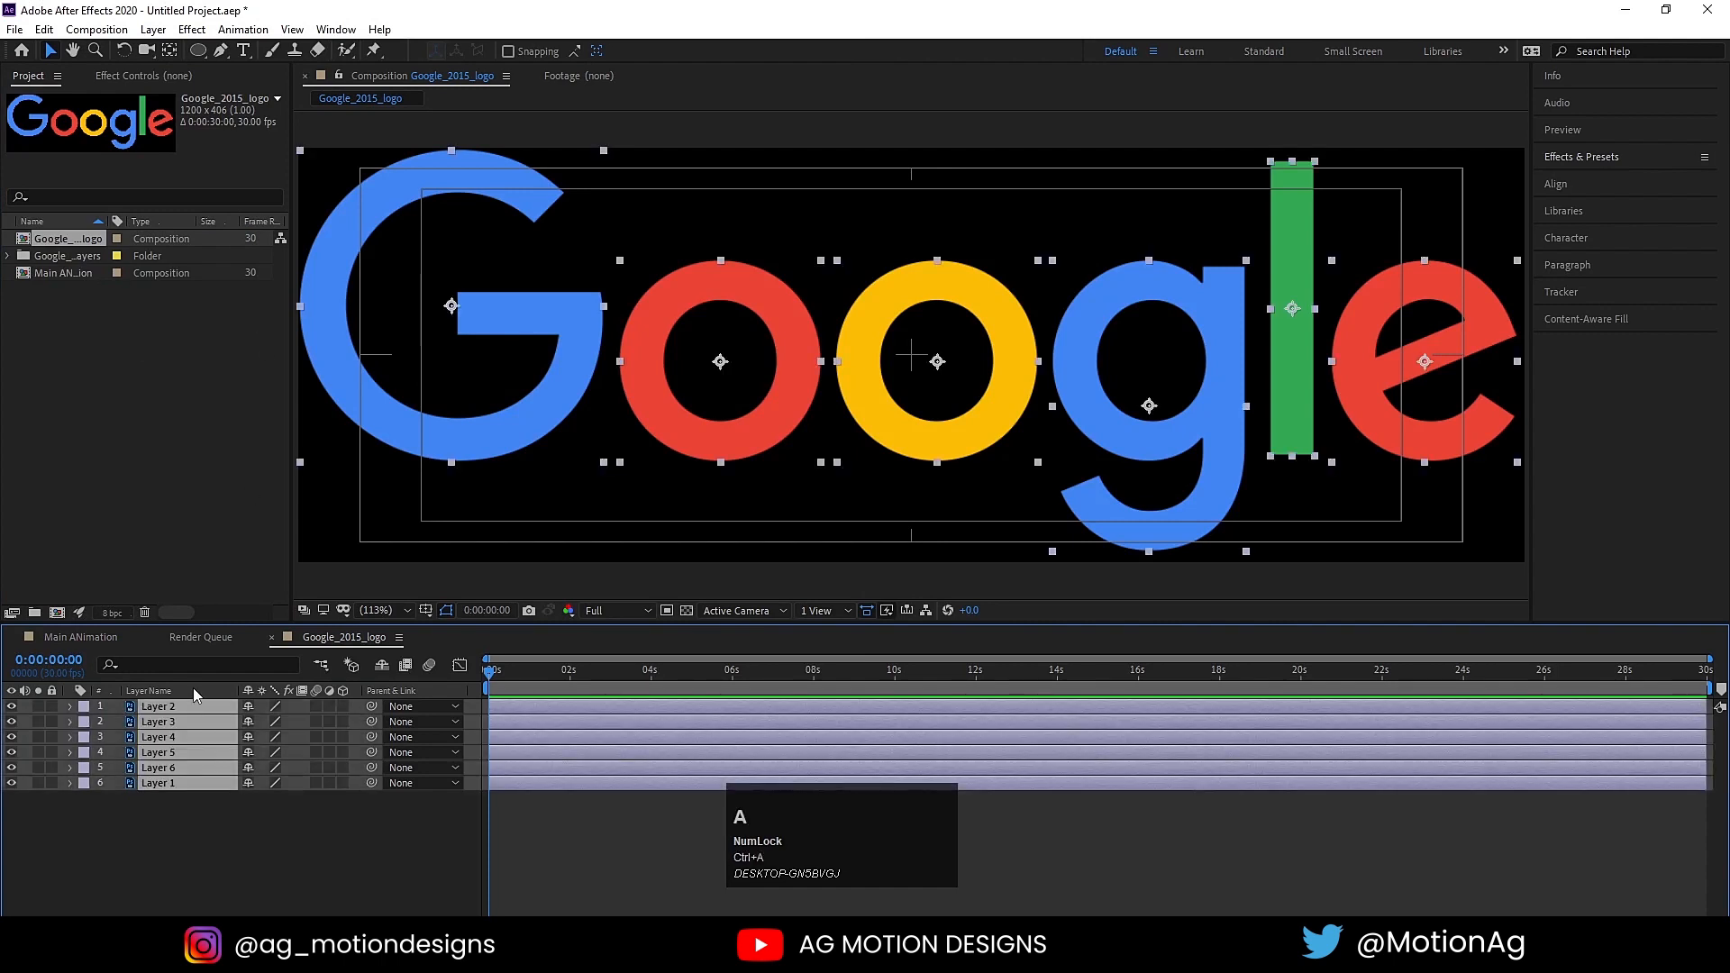
key("ctrl+c")
left_click(80, 636)
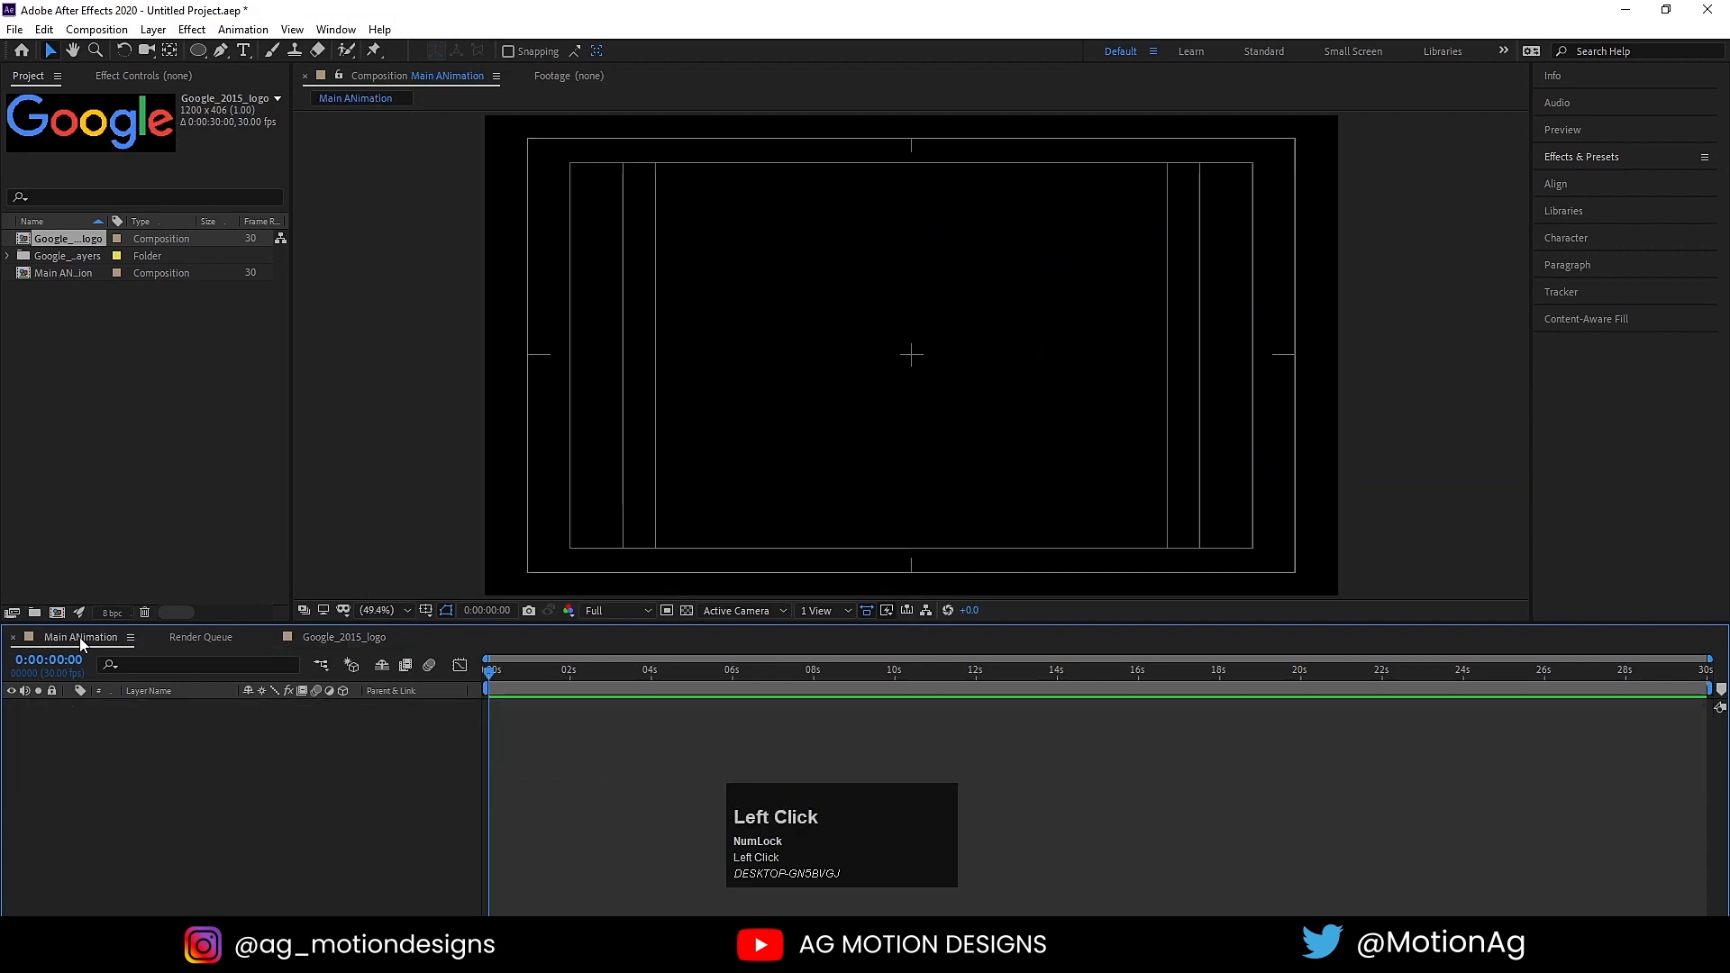
key("ctrl+v")
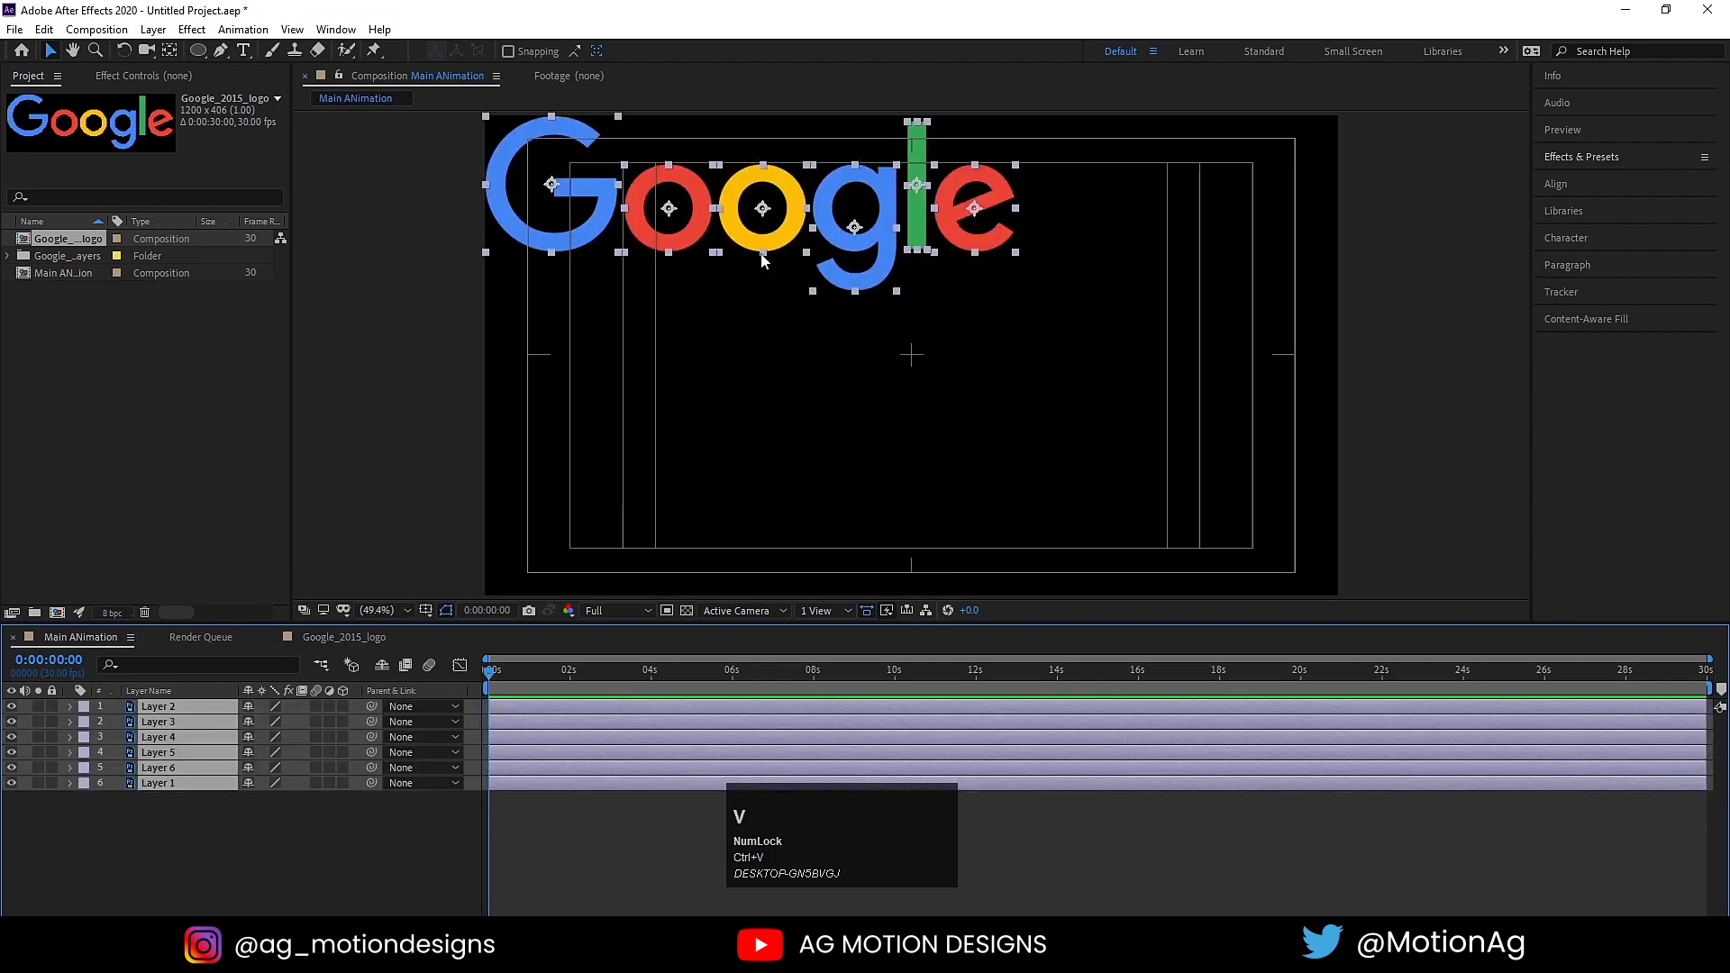
left_click_drag(737, 234, 895, 383)
Step: Add a null object to Main ANimation and parent all six letter layers to it
left_click(274, 867)
right_click(274, 867)
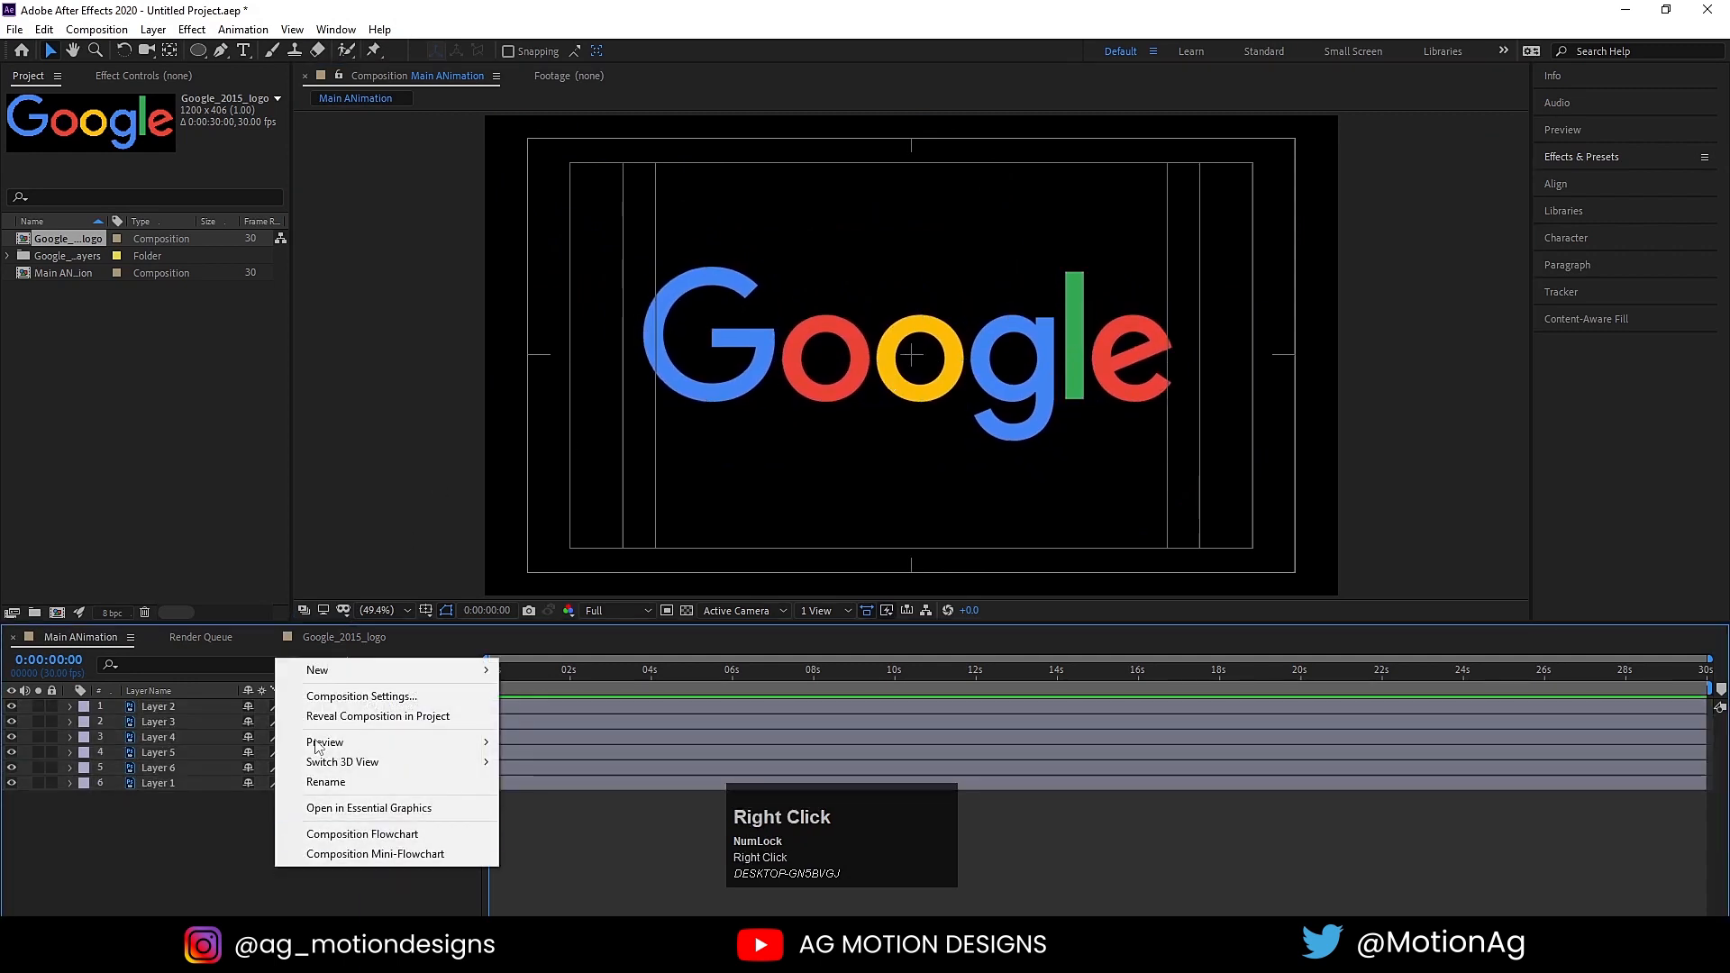
left_click(330, 675)
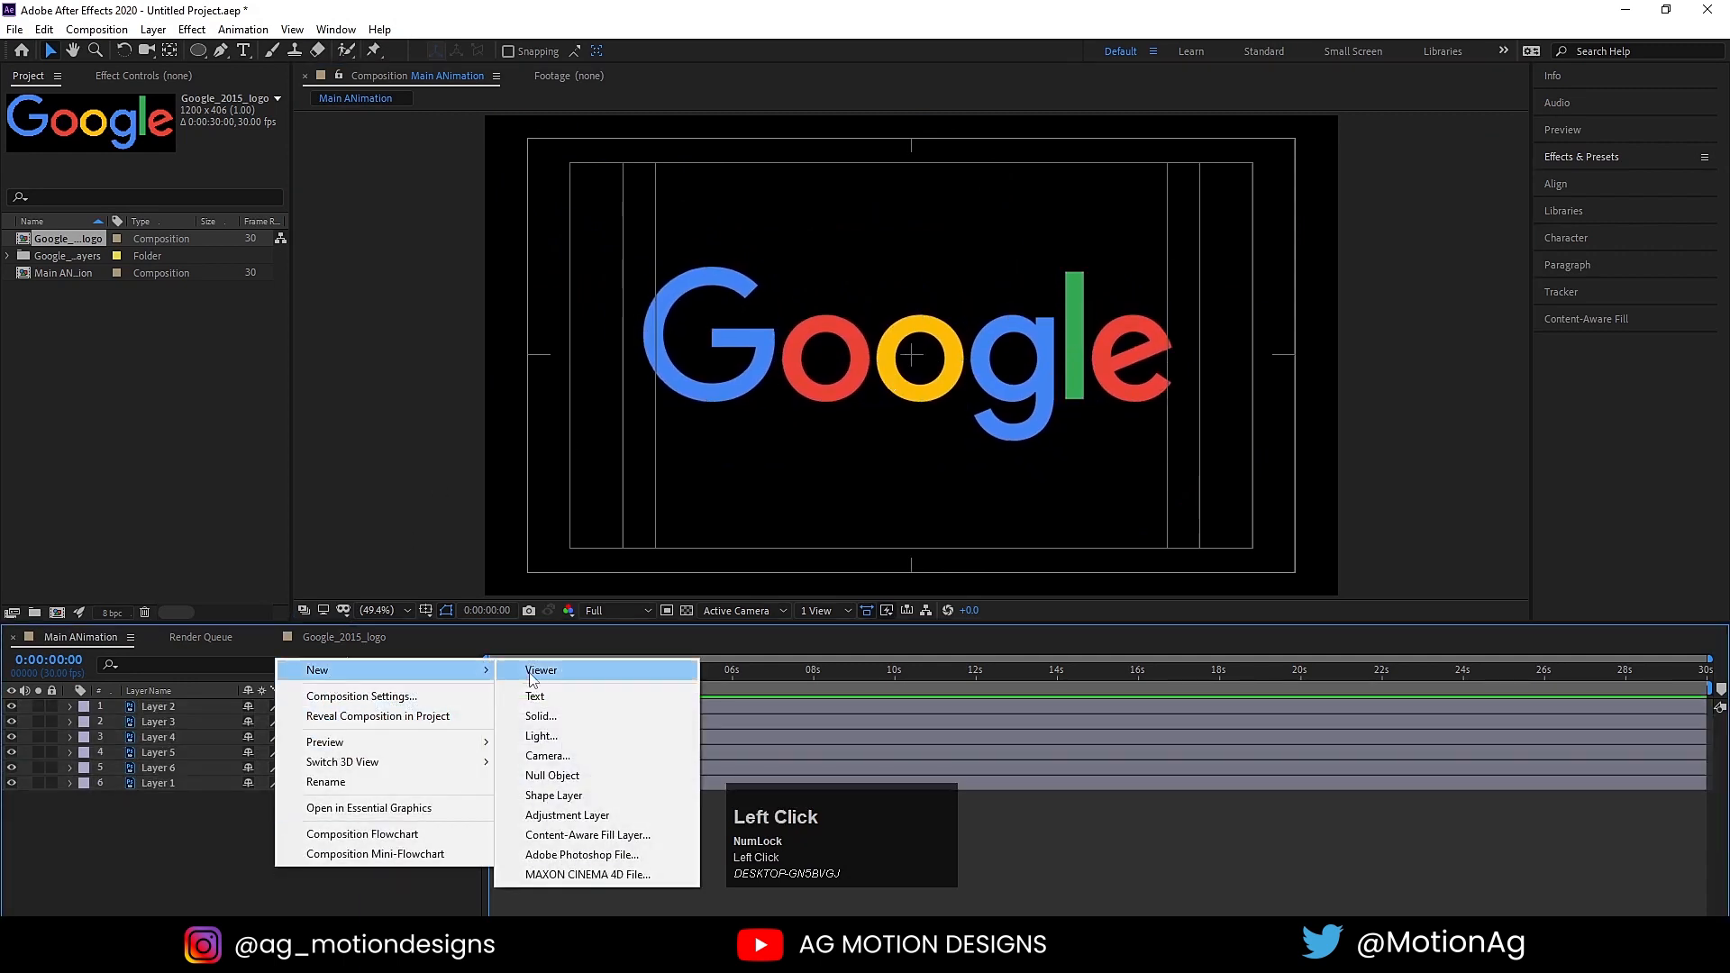
left_click(560, 773)
key("ctrl+a")
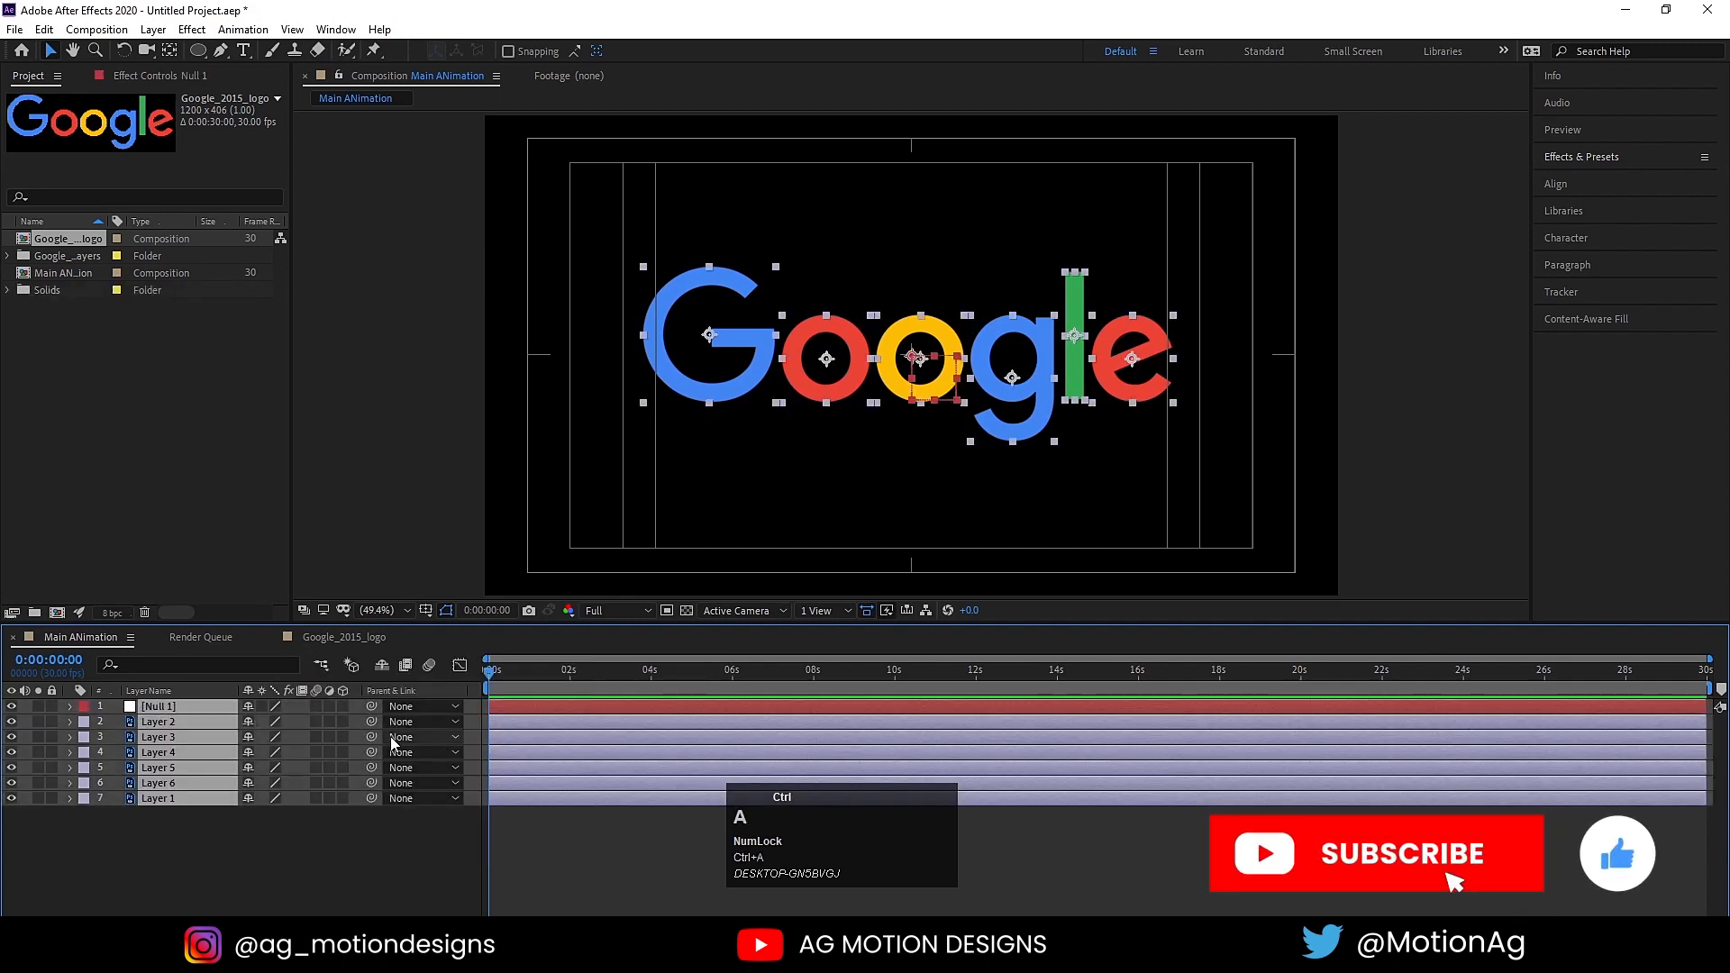
left_click_drag(371, 722, 218, 704)
left_click(249, 831)
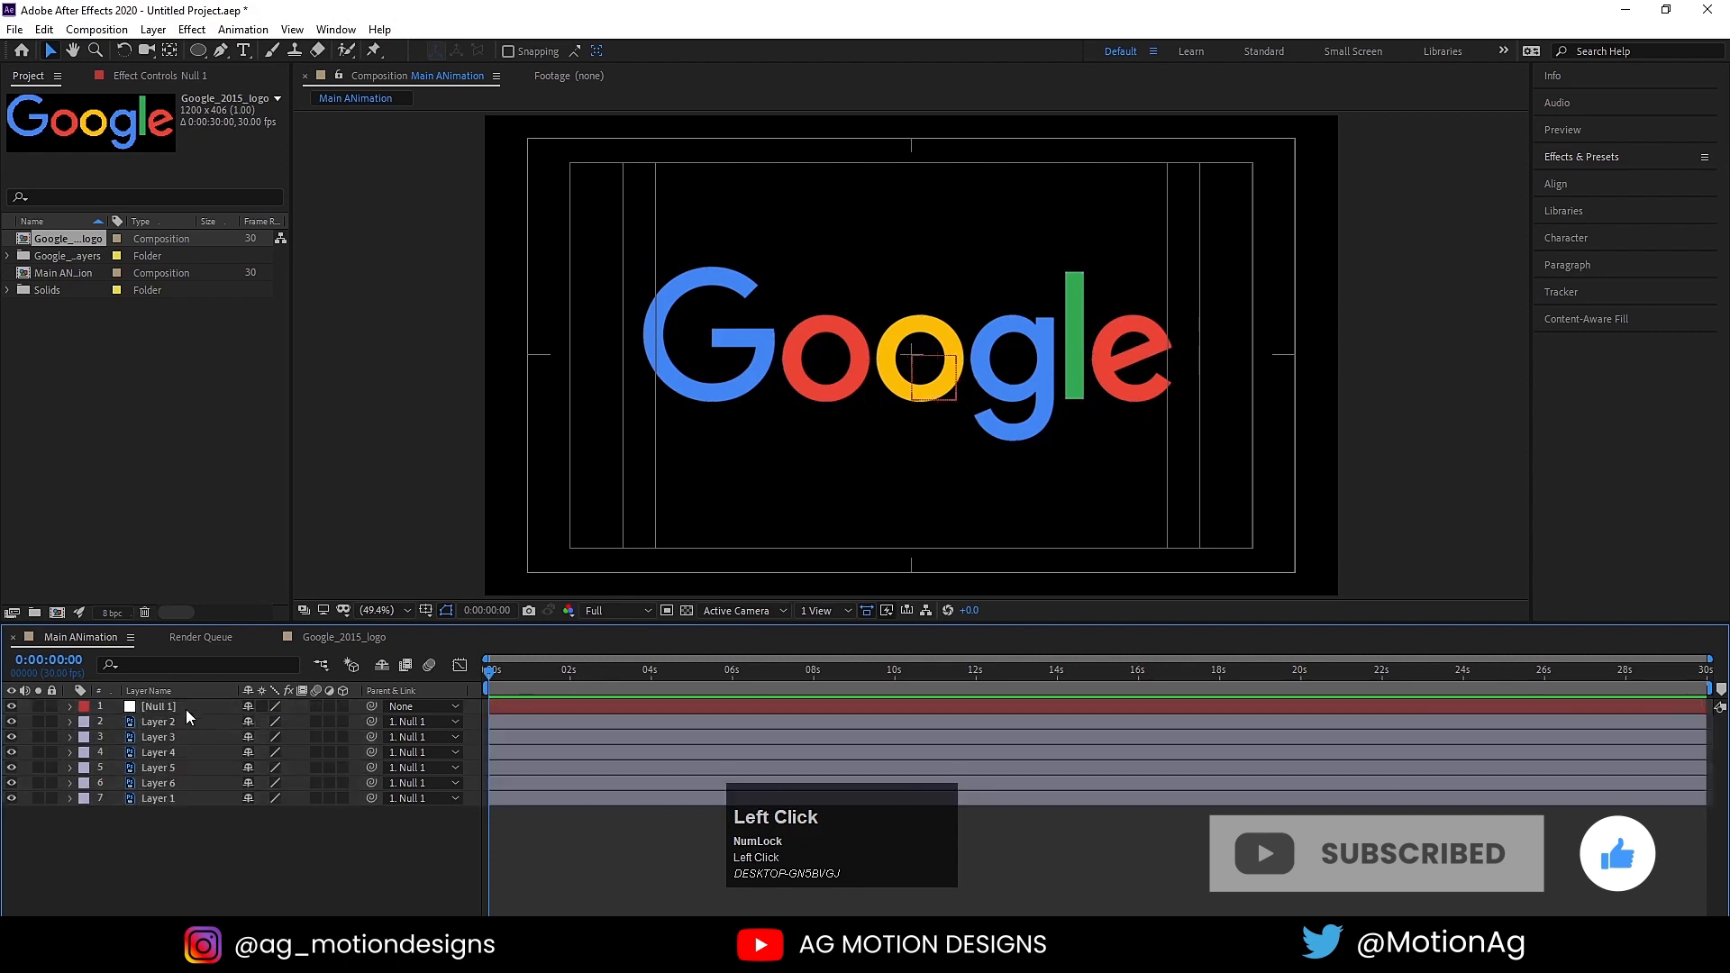
Step: Set the null's scale to 75% and nudge the logo slightly in the frame
left_click(186, 708)
key("s")
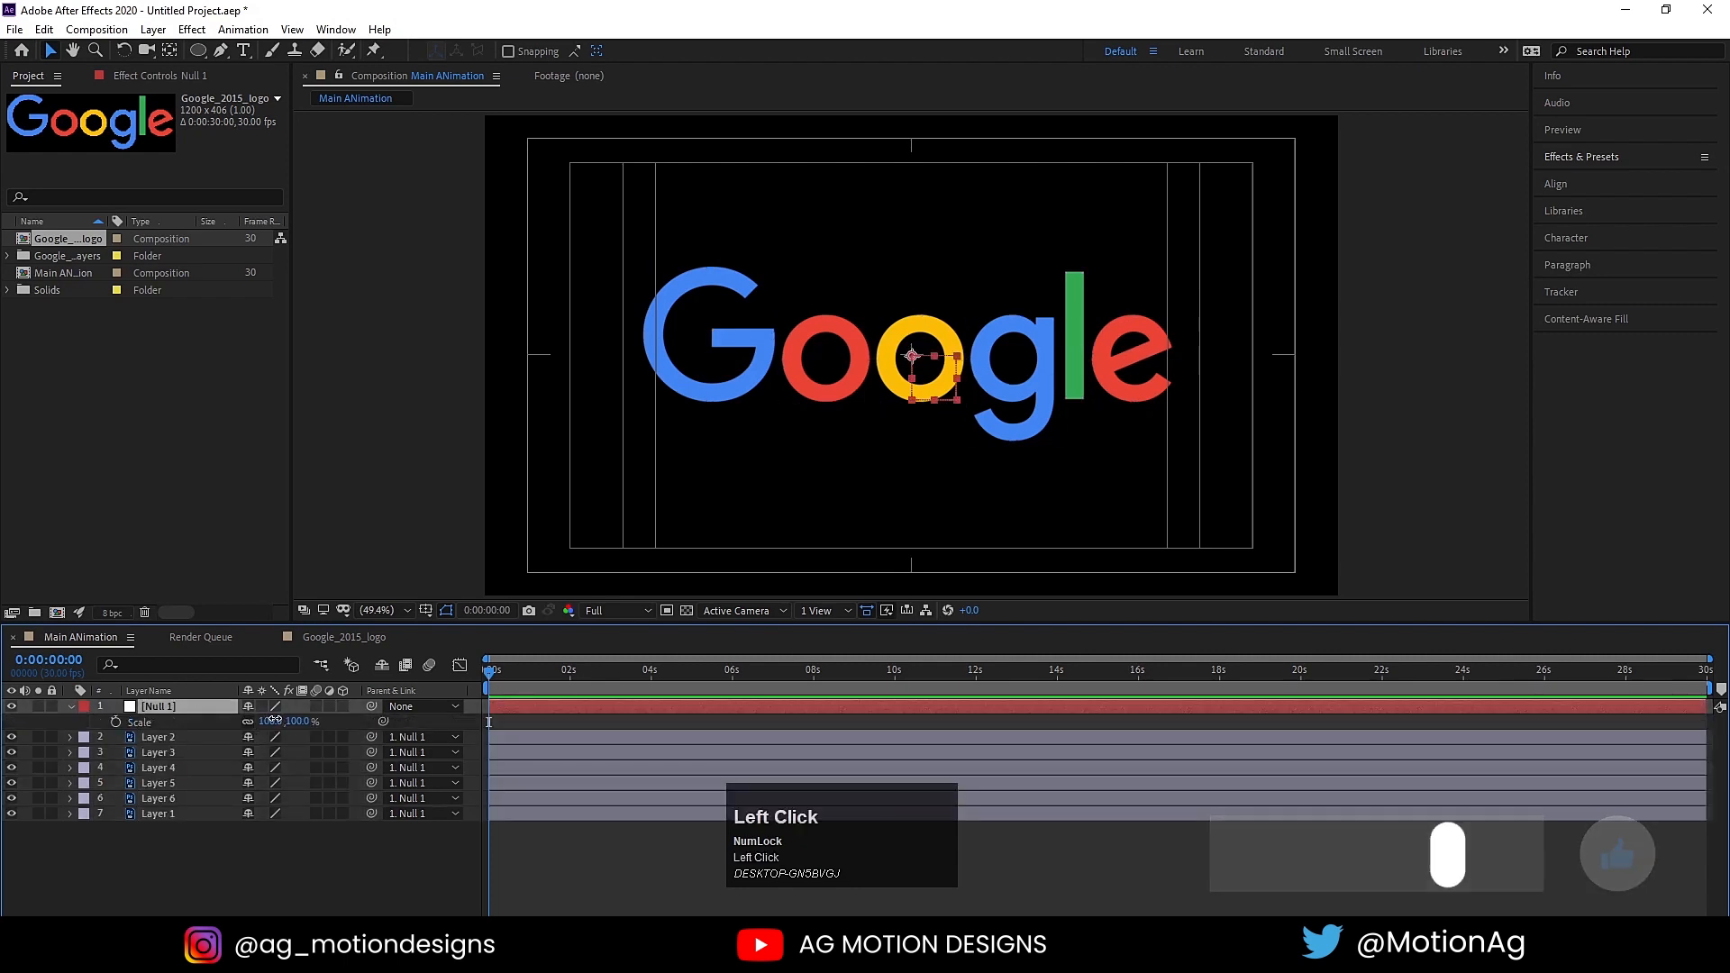
left_click_drag(274, 722, 265, 721)
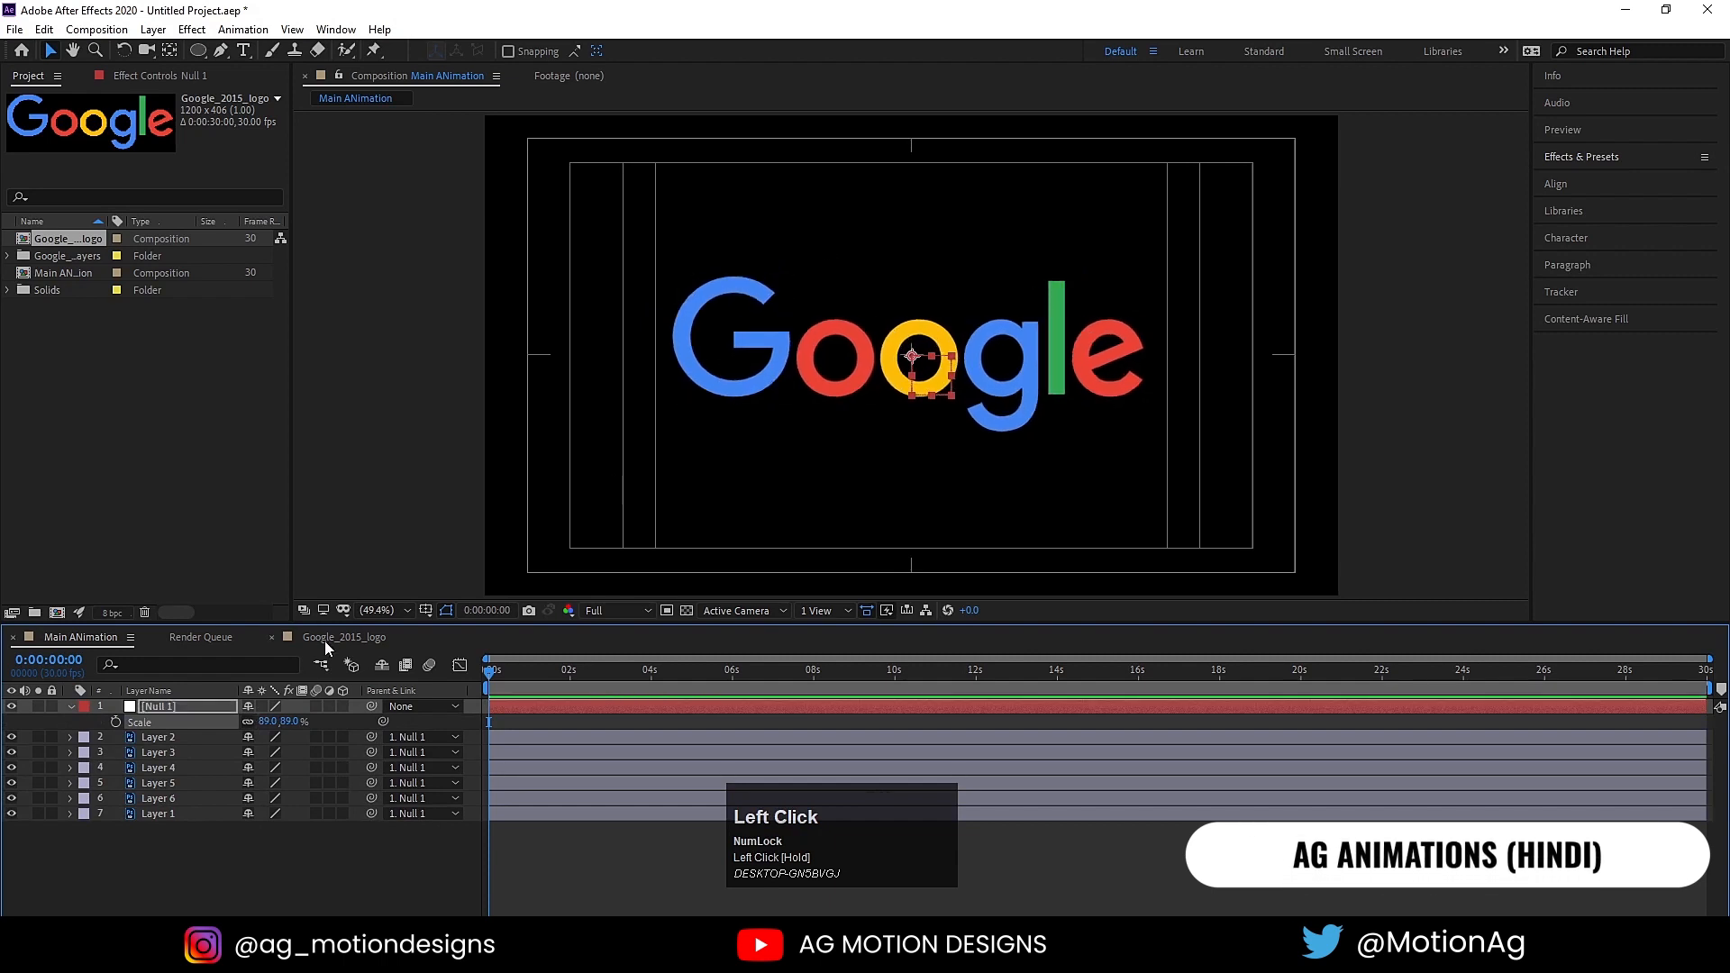
left_click(266, 722)
type("75")
key("Return")
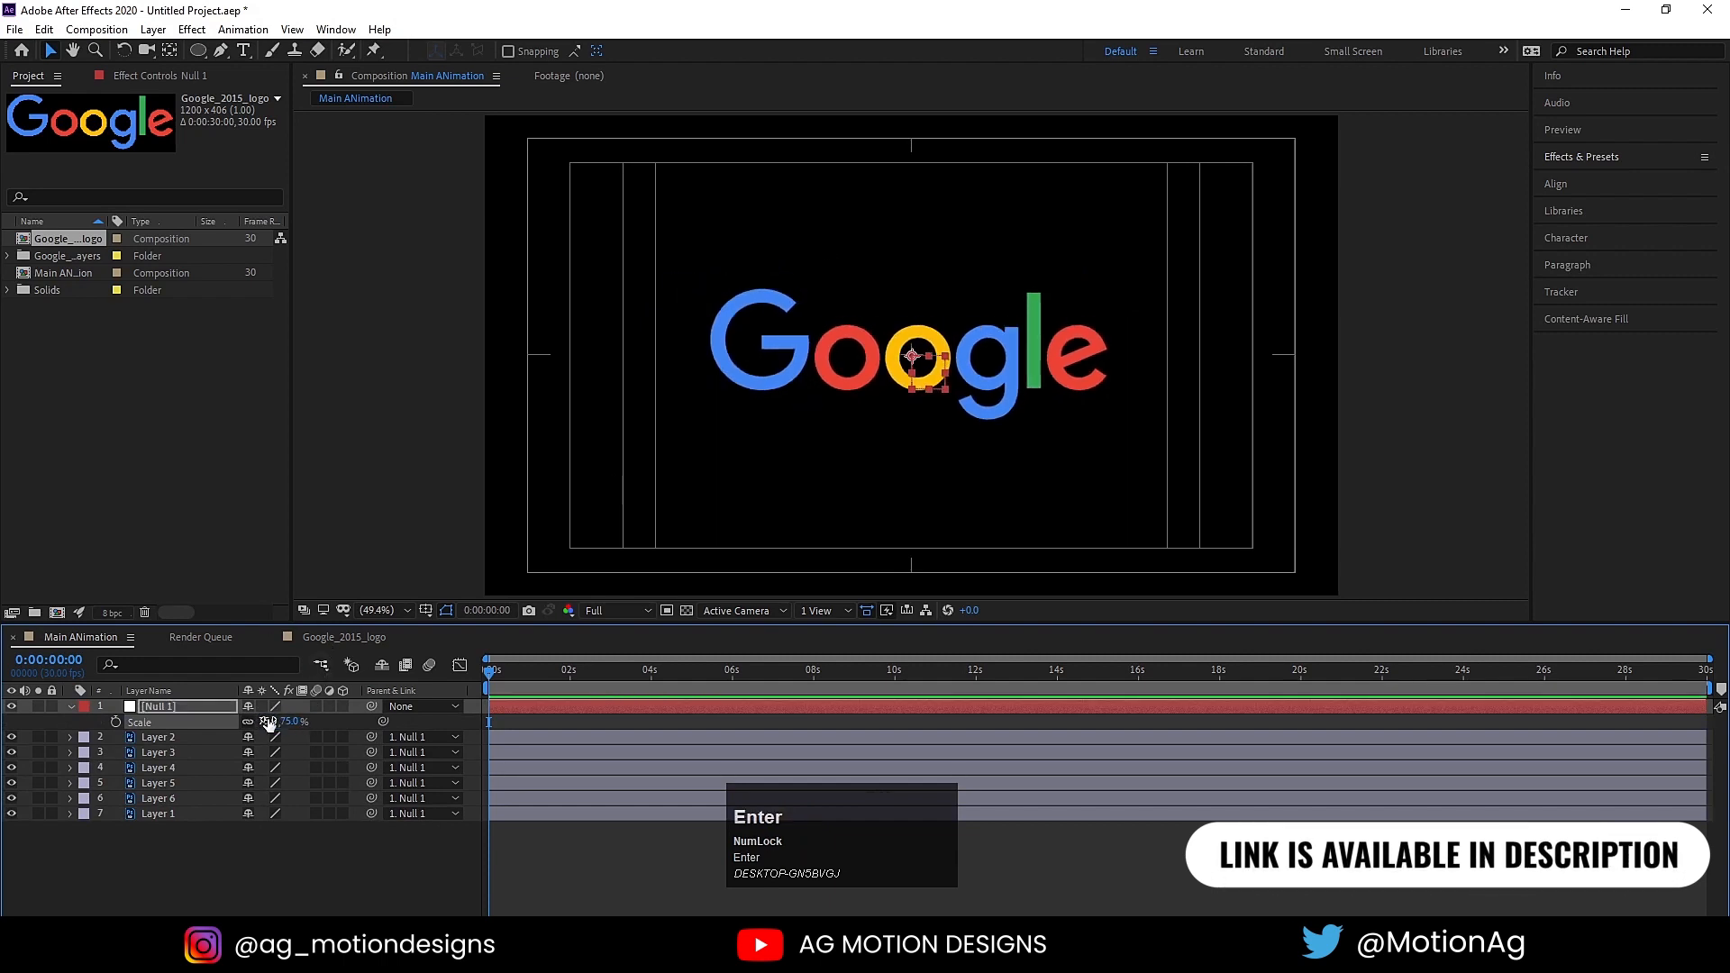
left_click_drag(926, 373, 923, 373)
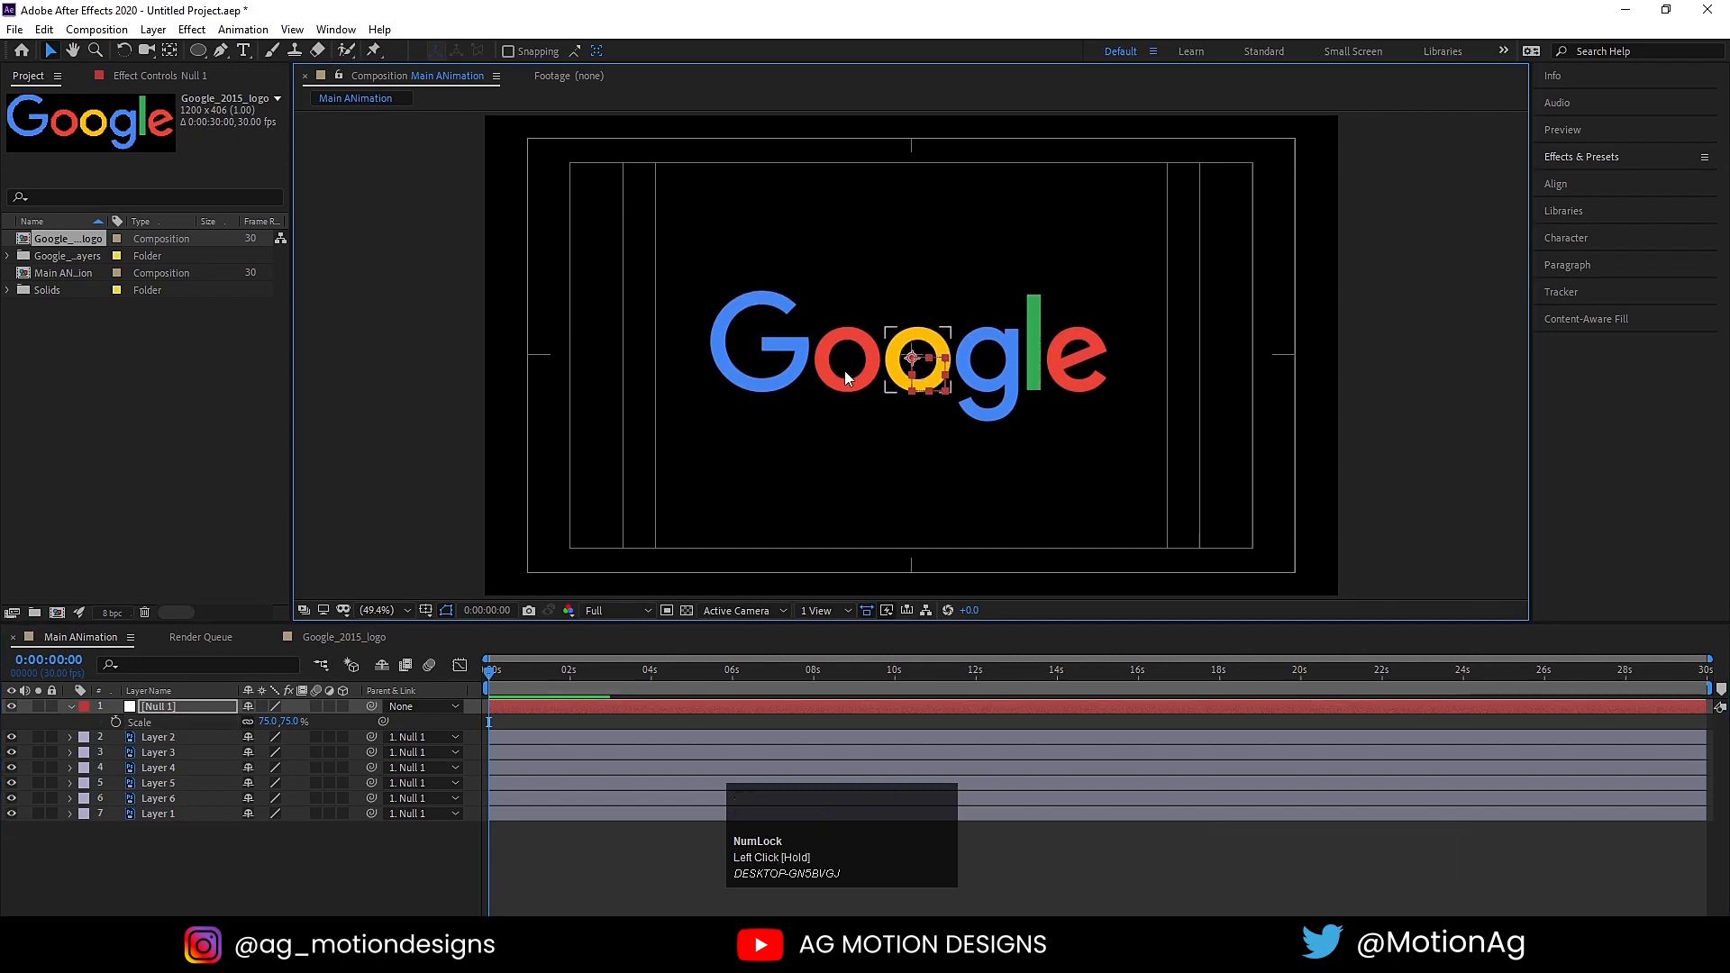
Step: Delete the null object from the Main ANimation composition
left_click(220, 707)
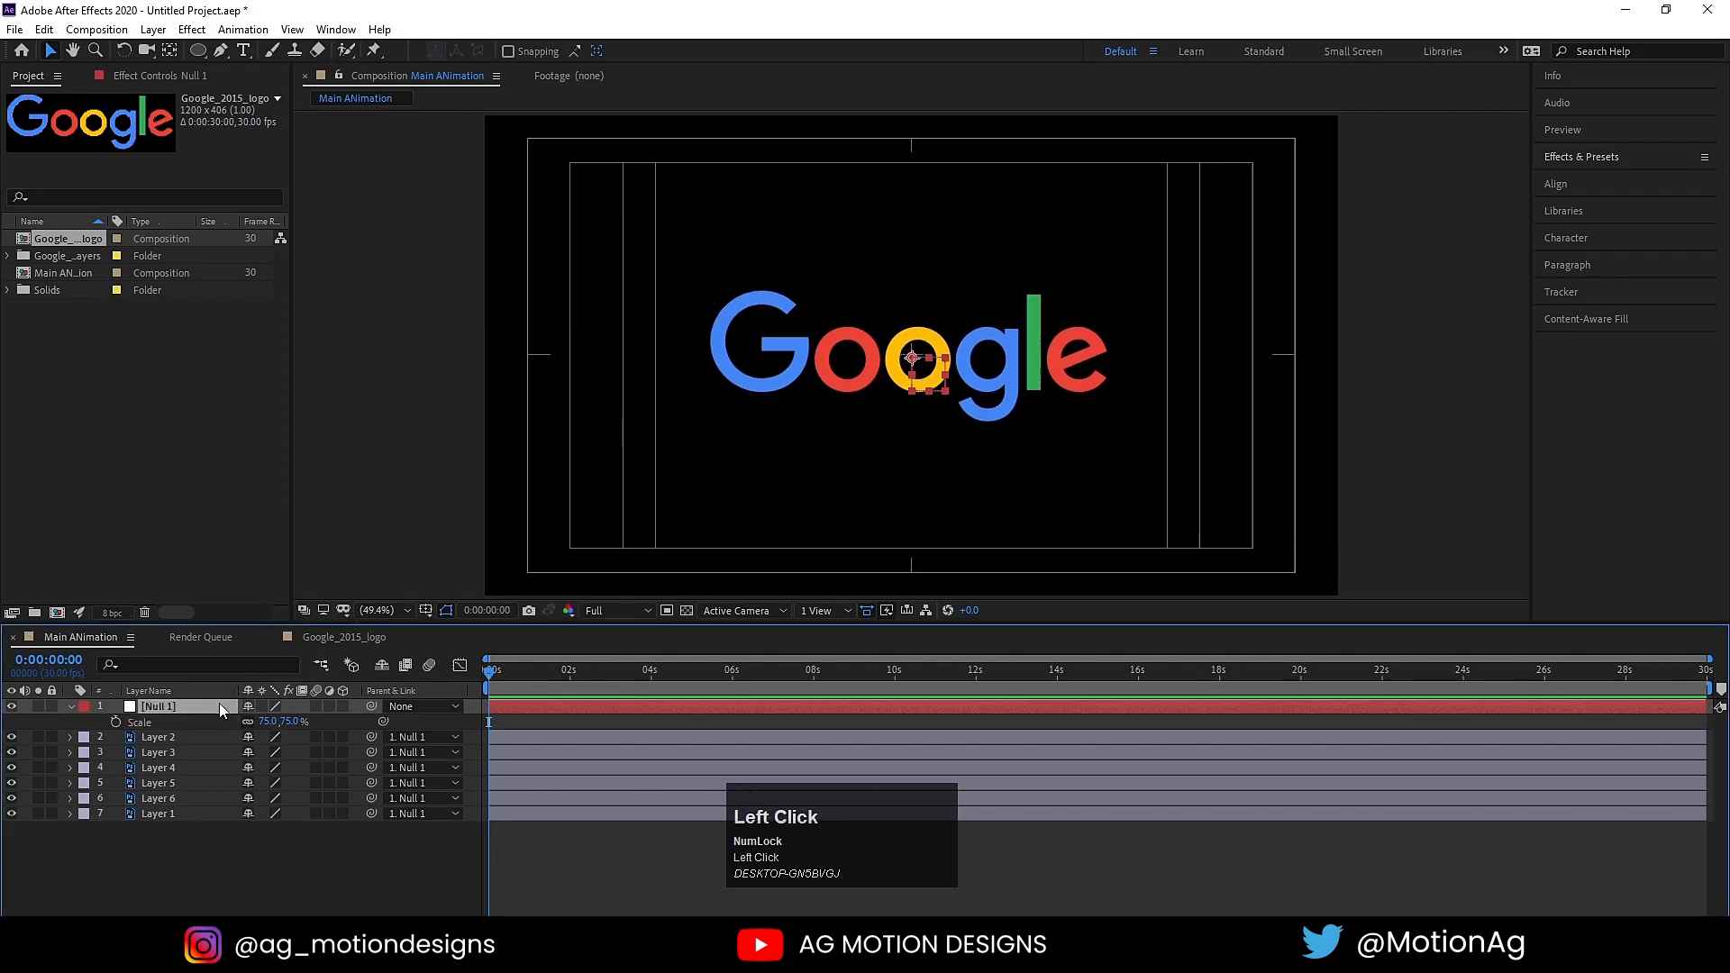
key("Delete")
left_click(616, 350)
Step: Rename the capital G's layer, Layer 2, as "g"
left_click(726, 353)
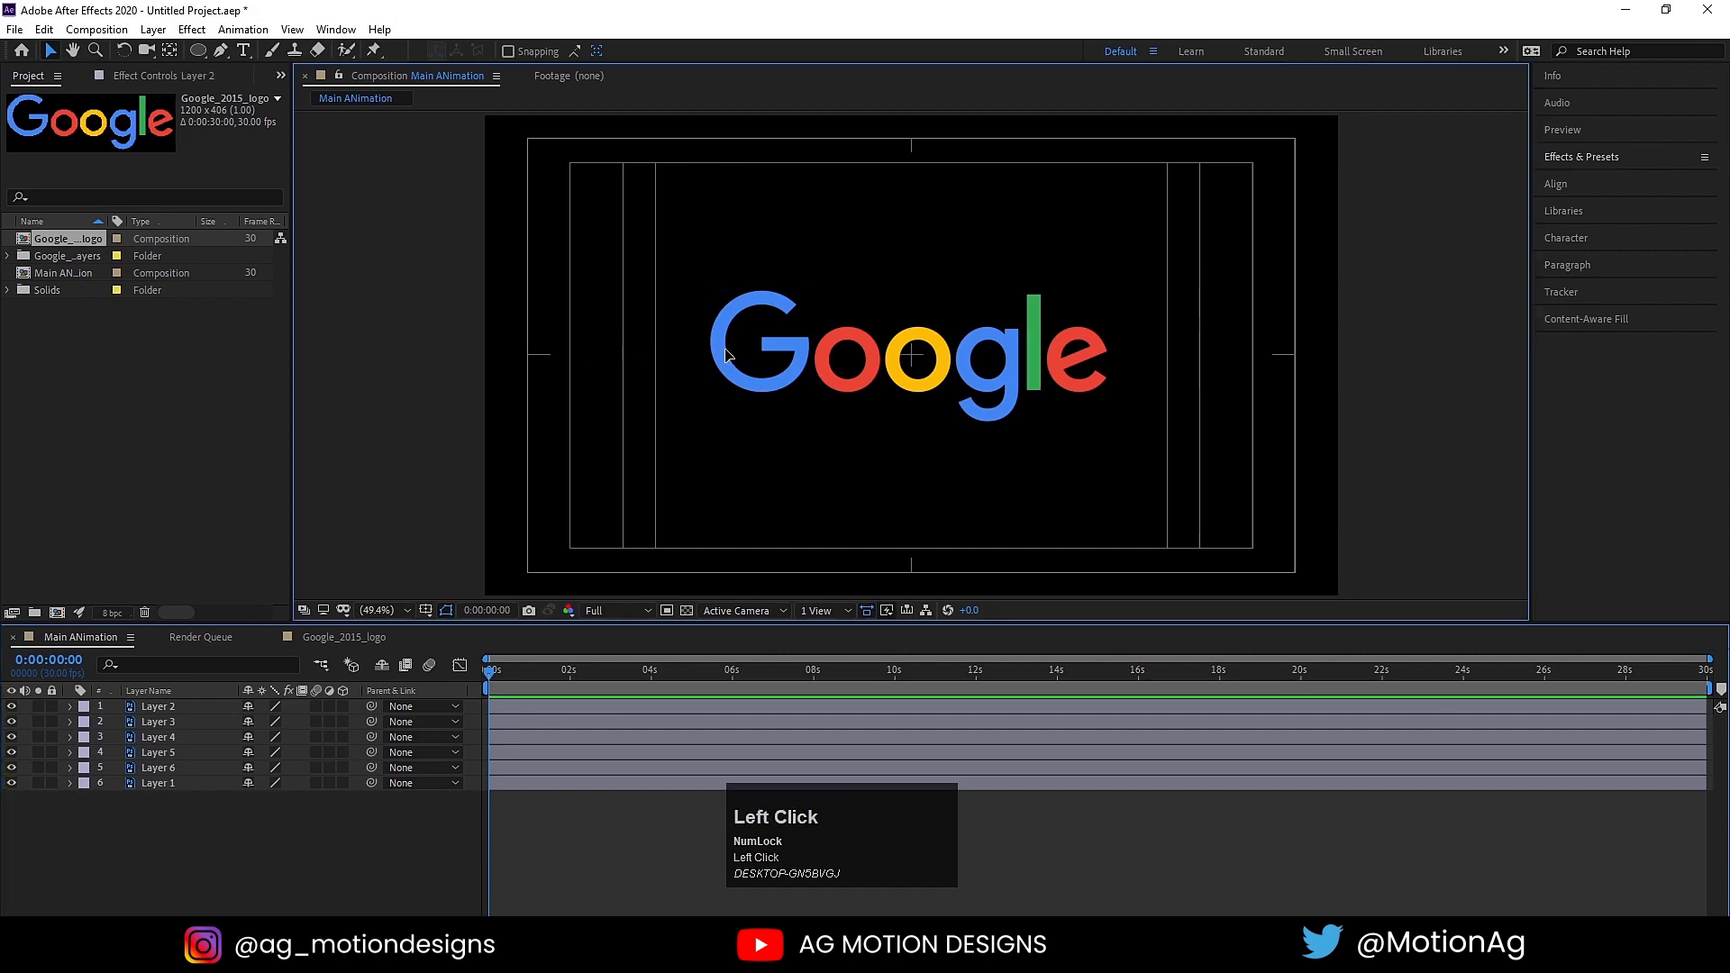
left_click(154, 707)
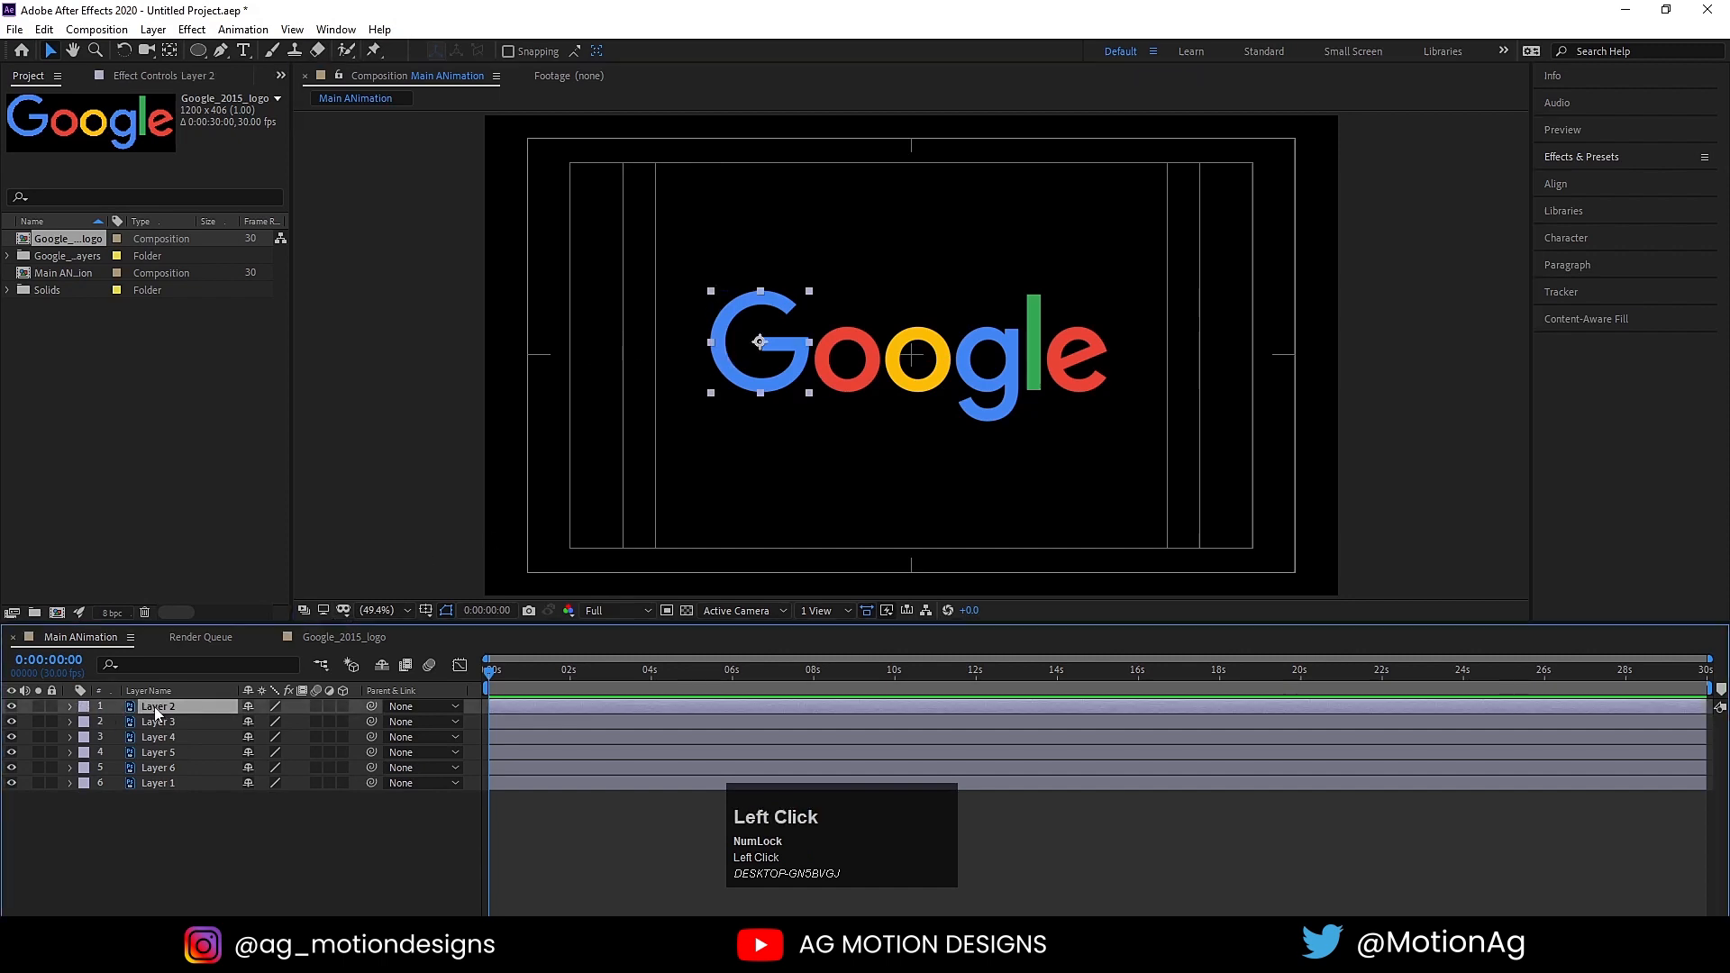
key("Return")
type("g")
left_click(919, 285)
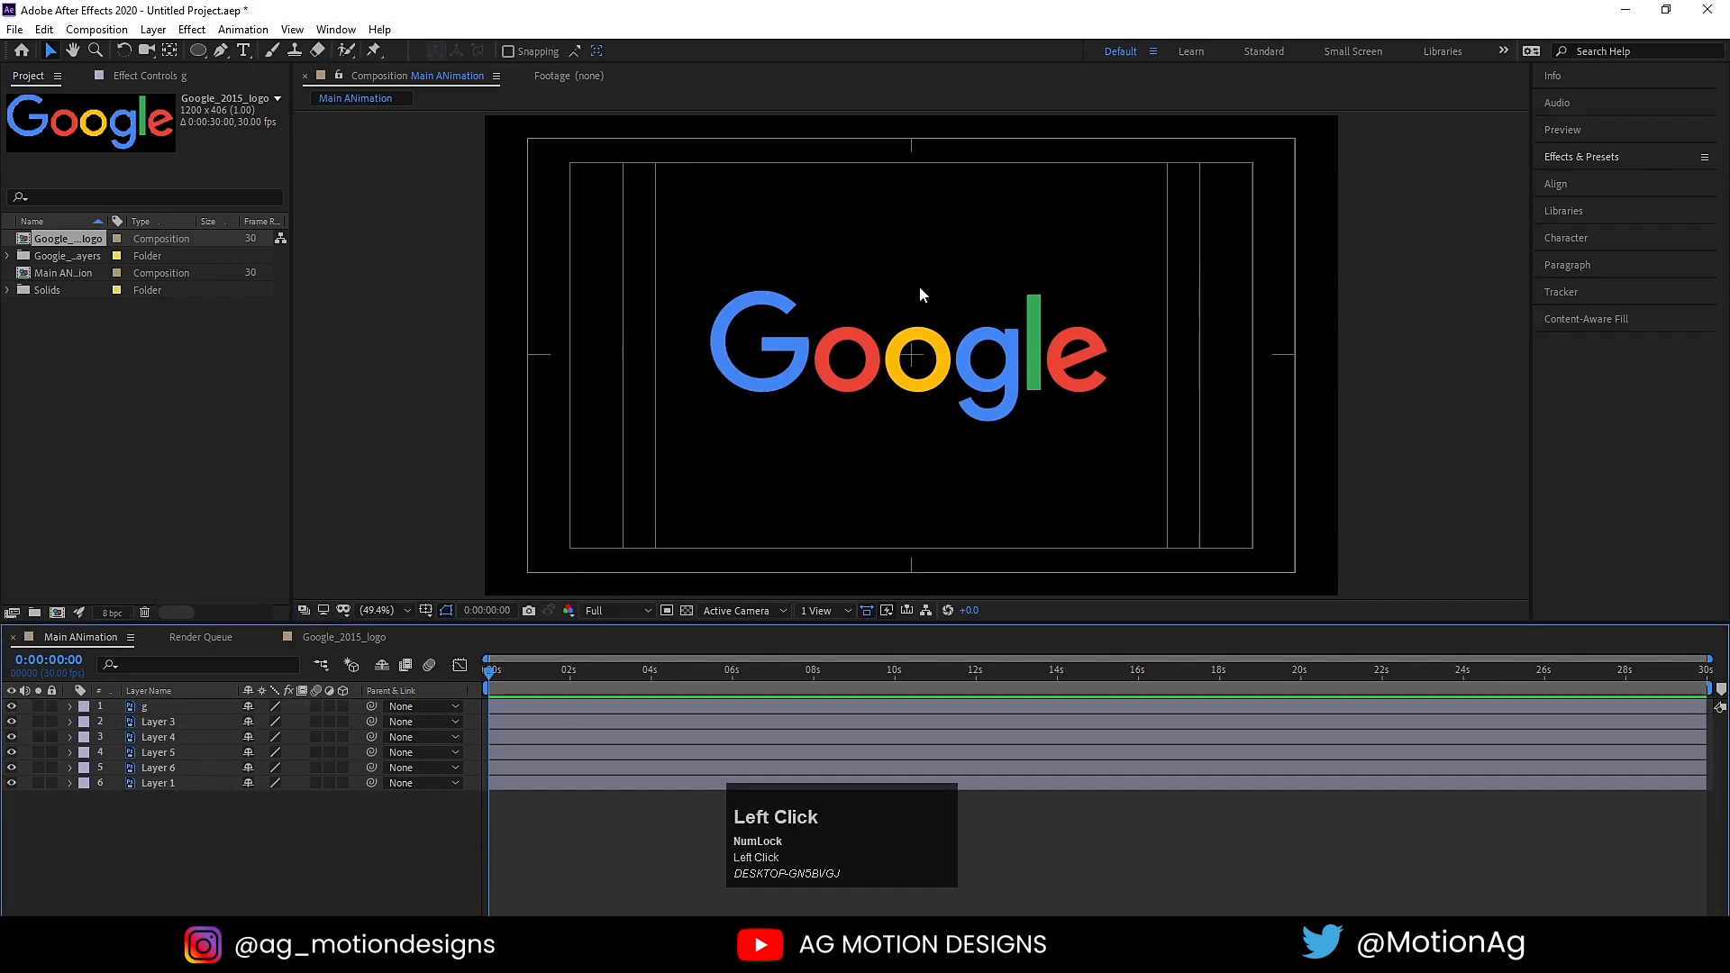
Step: Rename both the red o's layer, Layer 3, and the yellow o's layer, Layer 4, as "o"
left_click(834, 359)
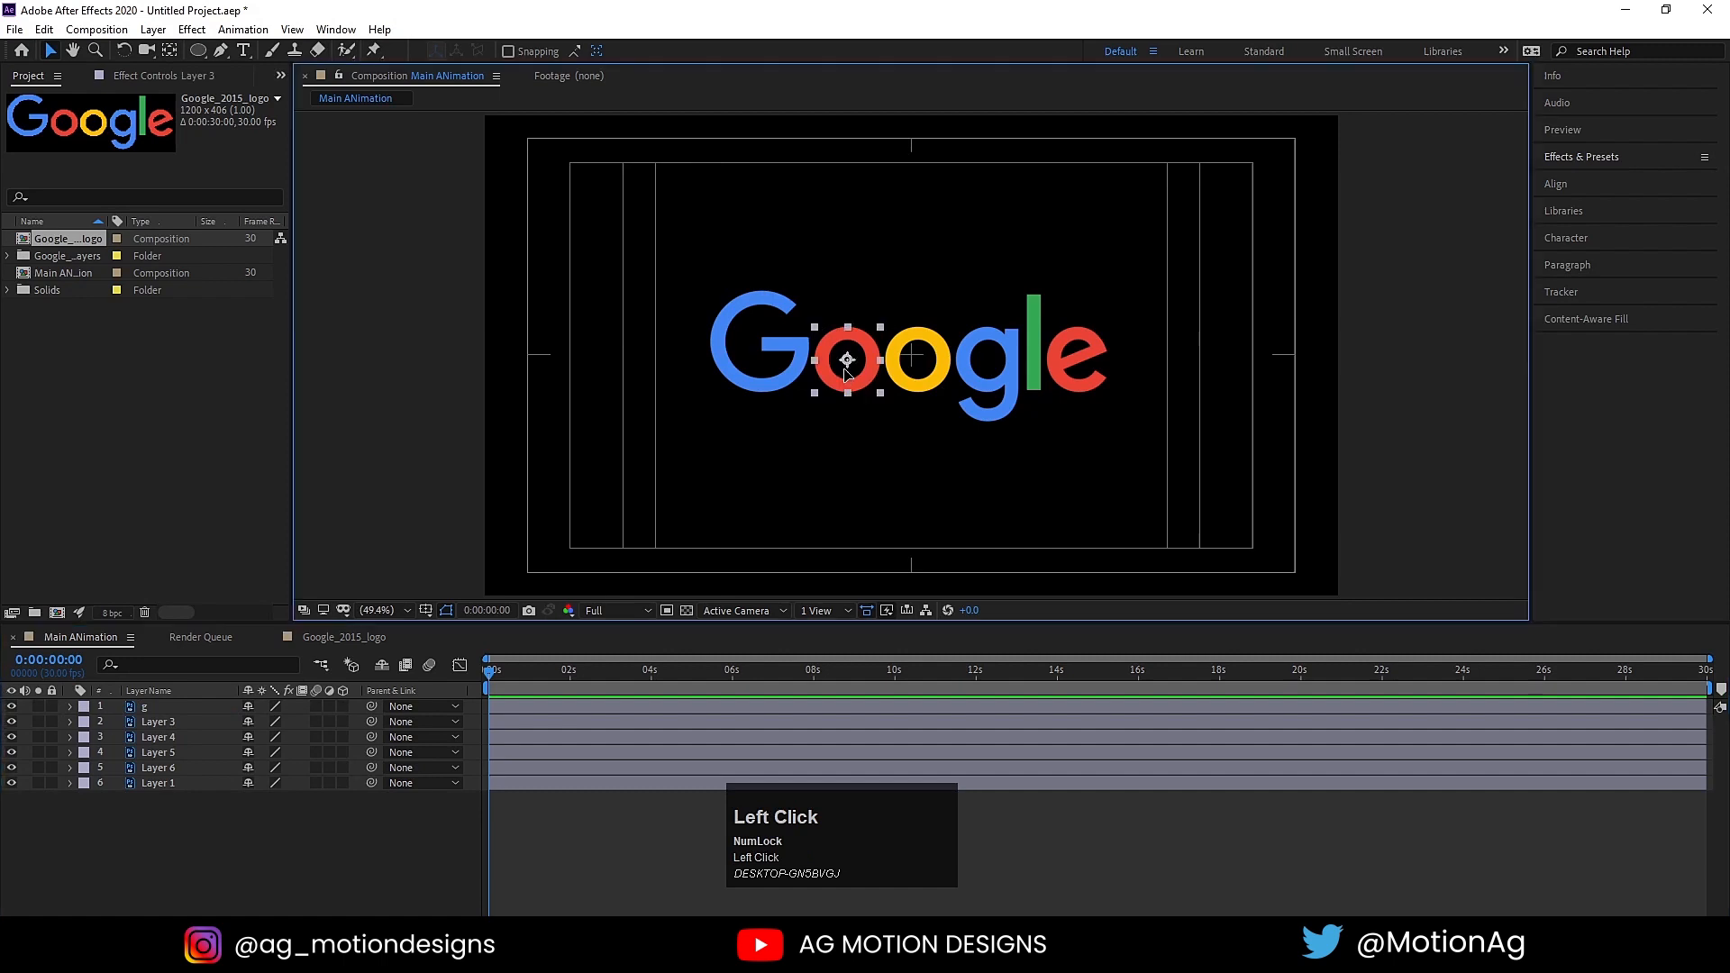
left_click(146, 729)
key("Return")
type("o")
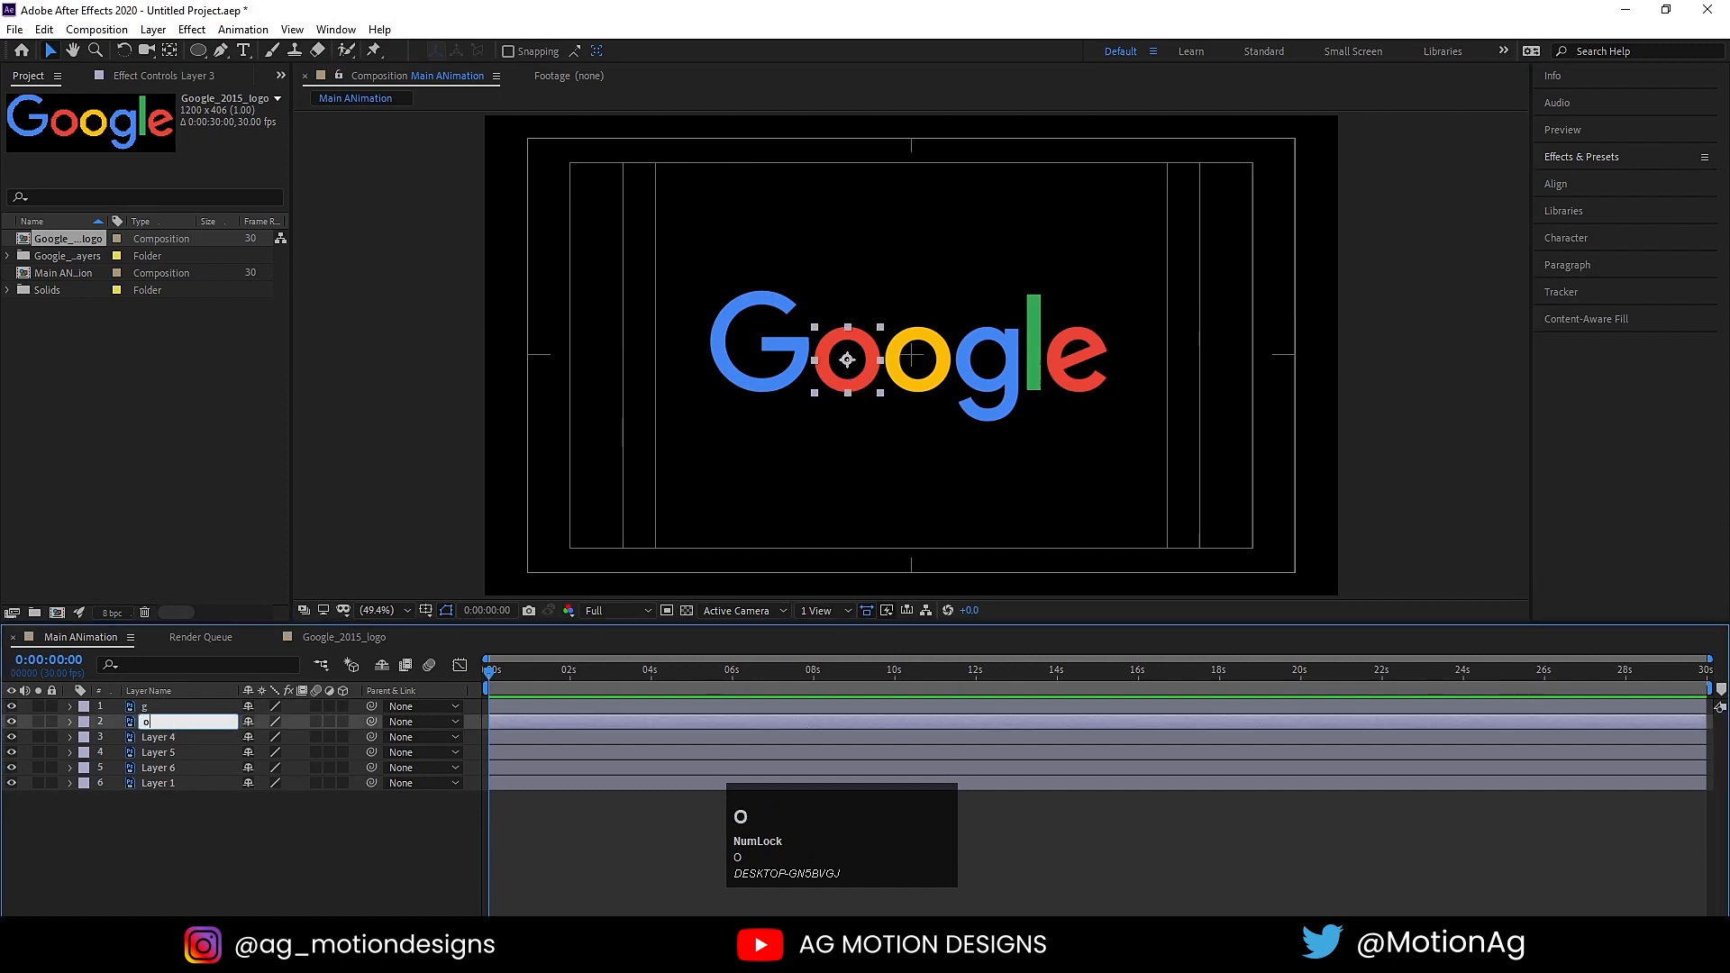
left_click(157, 735)
key("Return")
type("o")
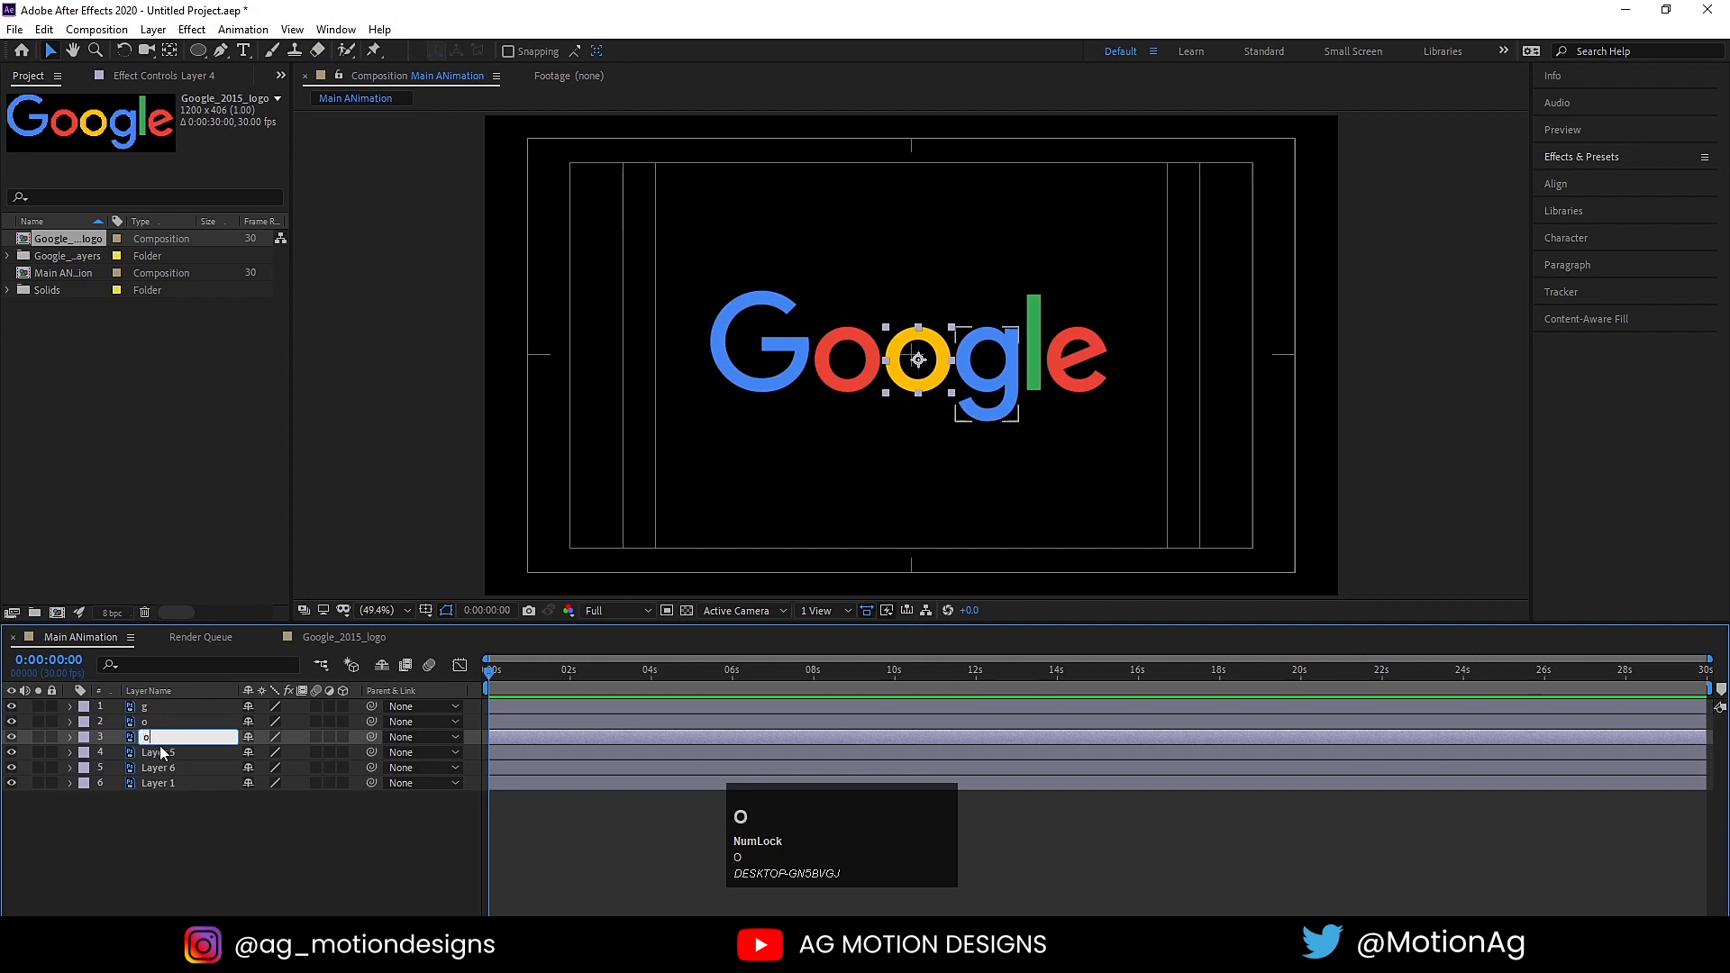
Step: Rename the remaining letter layers: Layer 5 as "h", Layer 6 as "l" and Layer 1 as "e"
left_click(165, 753)
key("Return")
type("l")
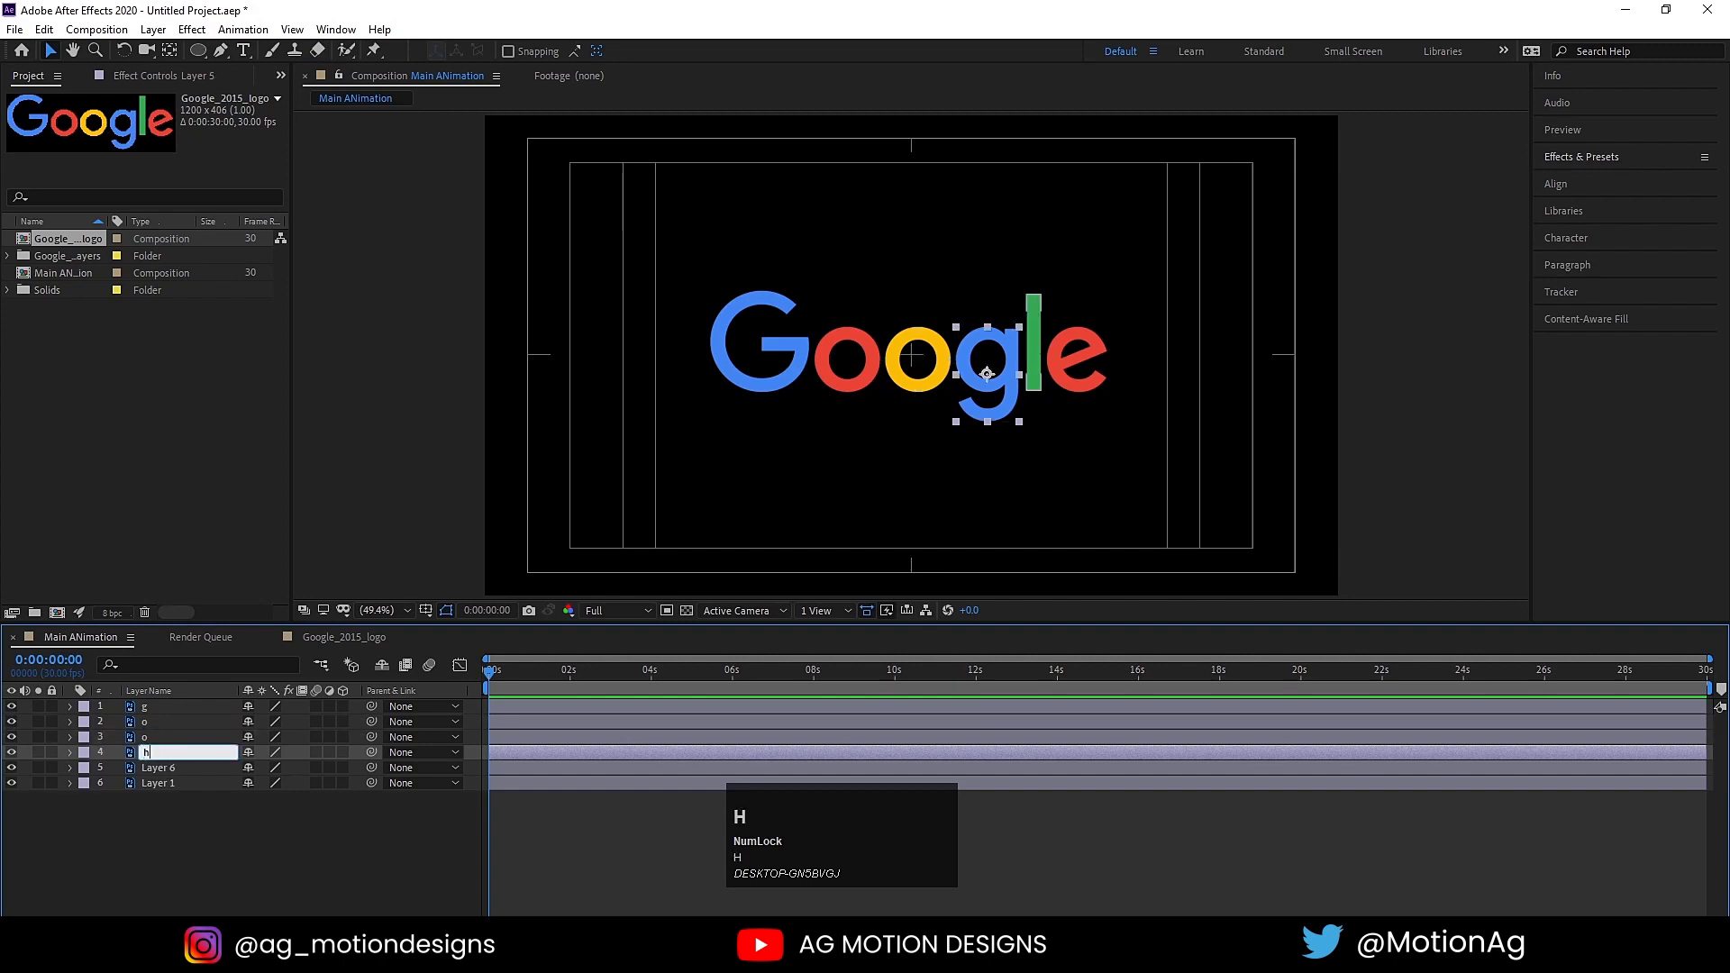
left_click(142, 770)
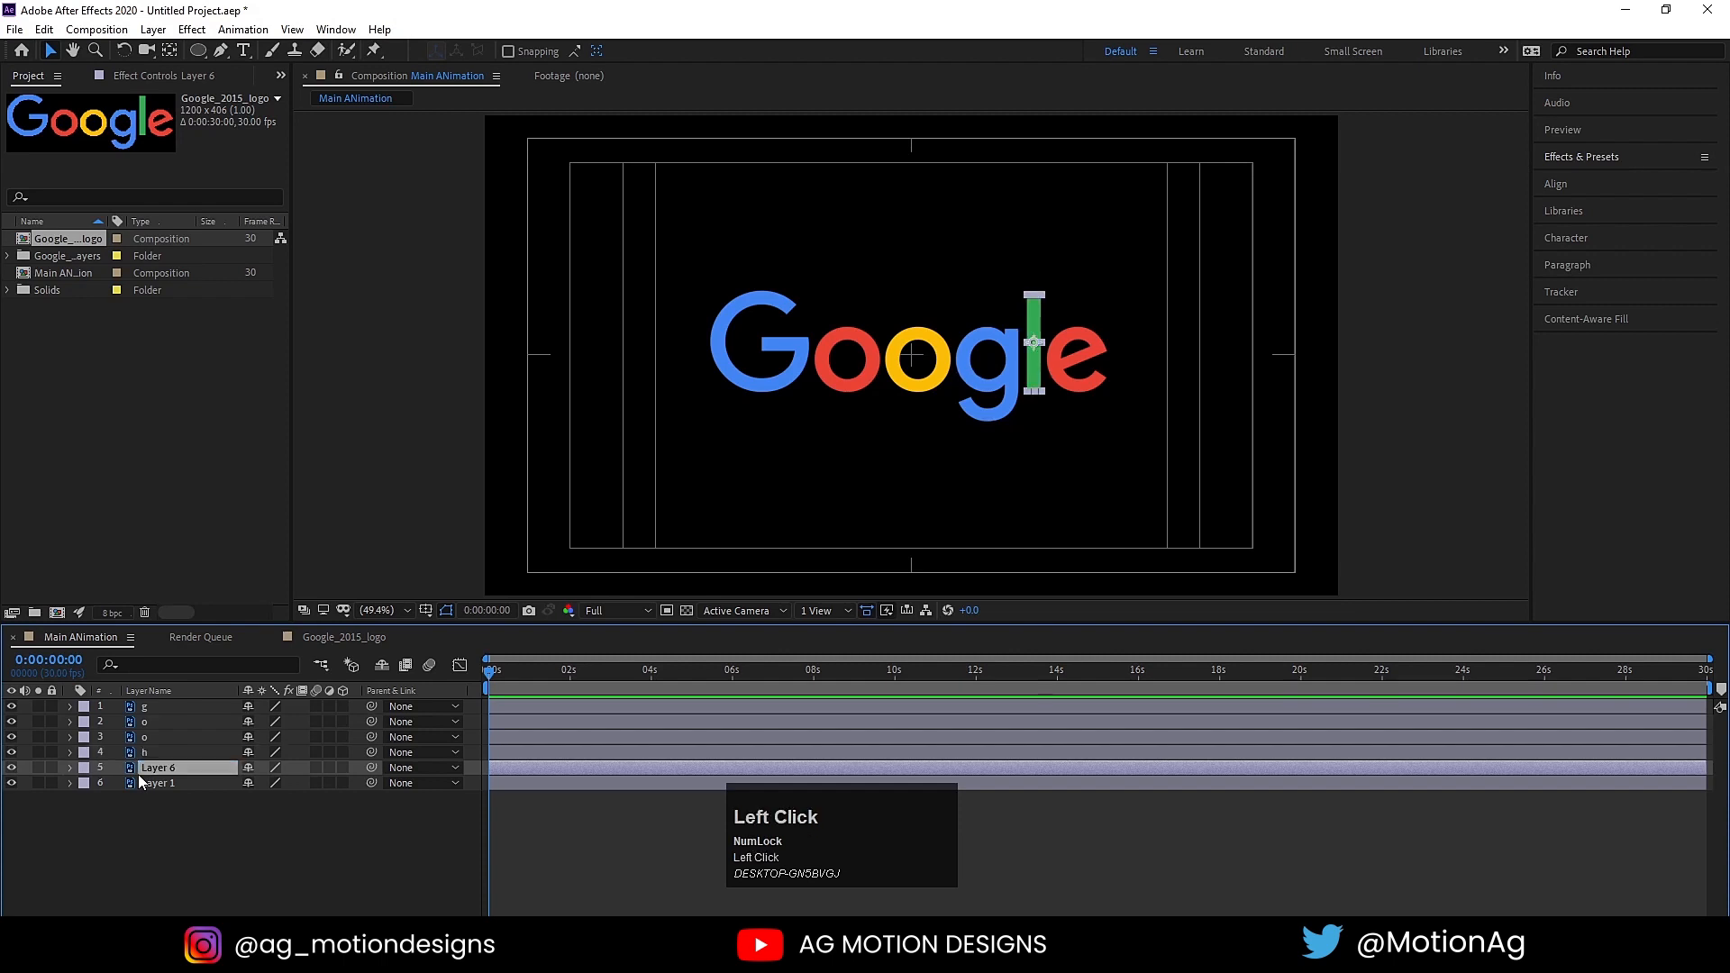
type("l")
left_click(153, 783)
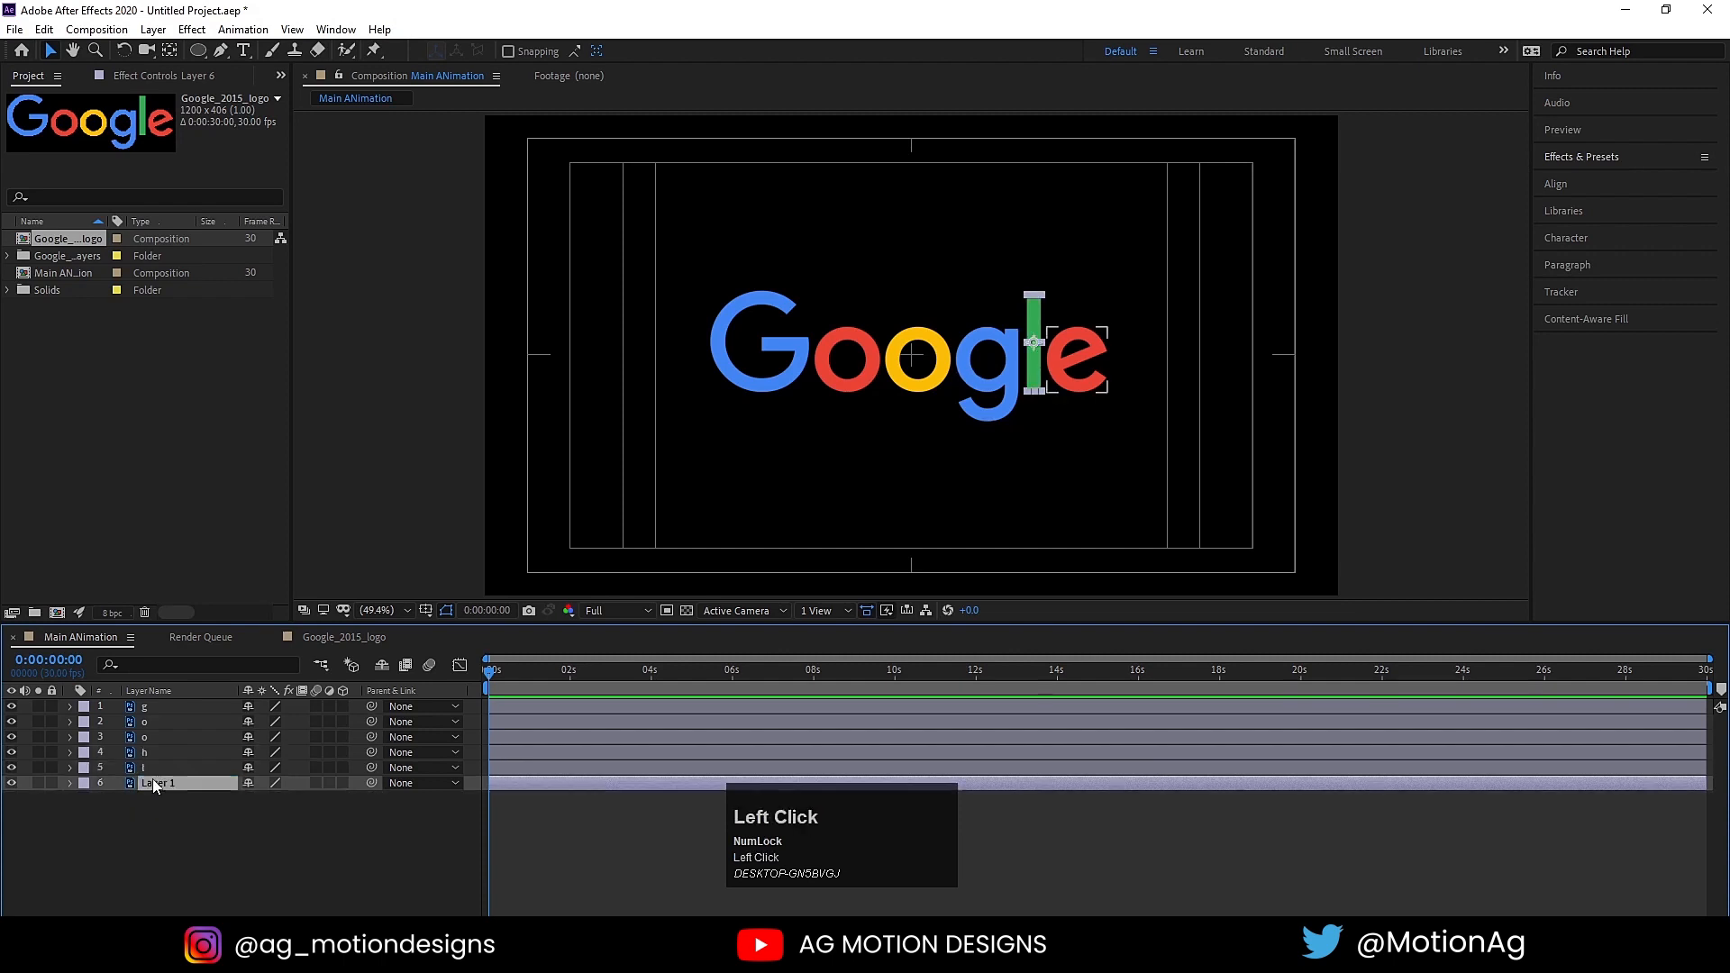
key("Return")
type("e")
left_click(225, 853)
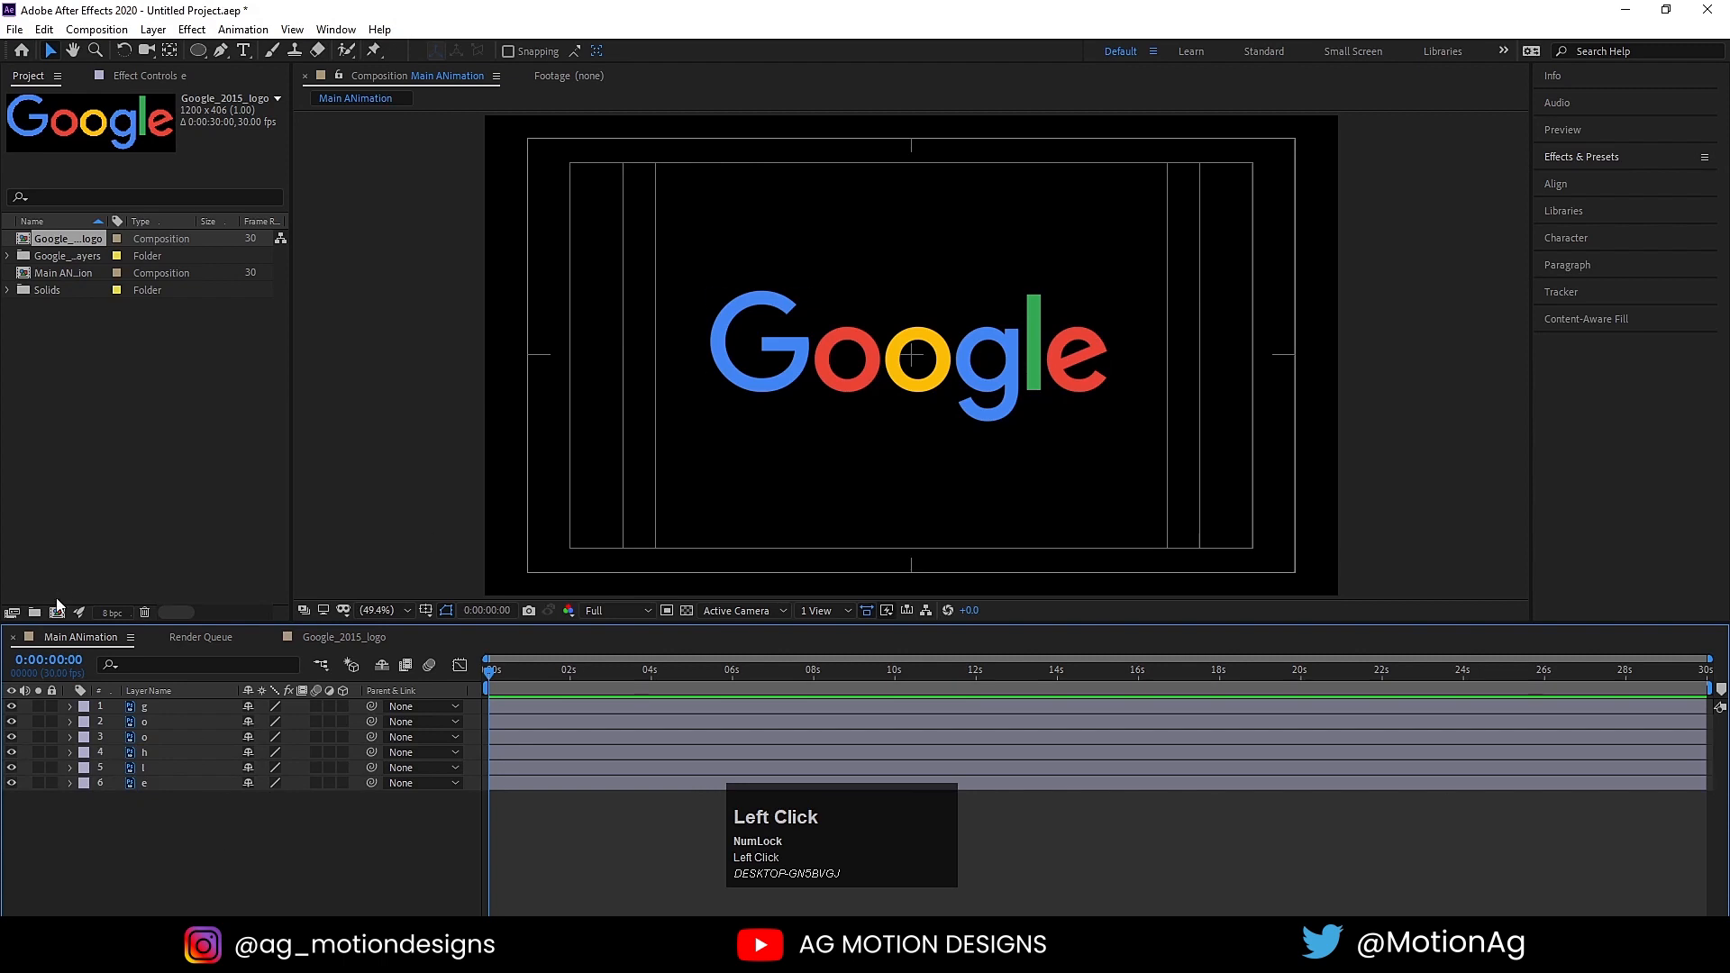
Step: Hide all six letter layers in the Main ANimation composition and deselect them
key("ctrl+a")
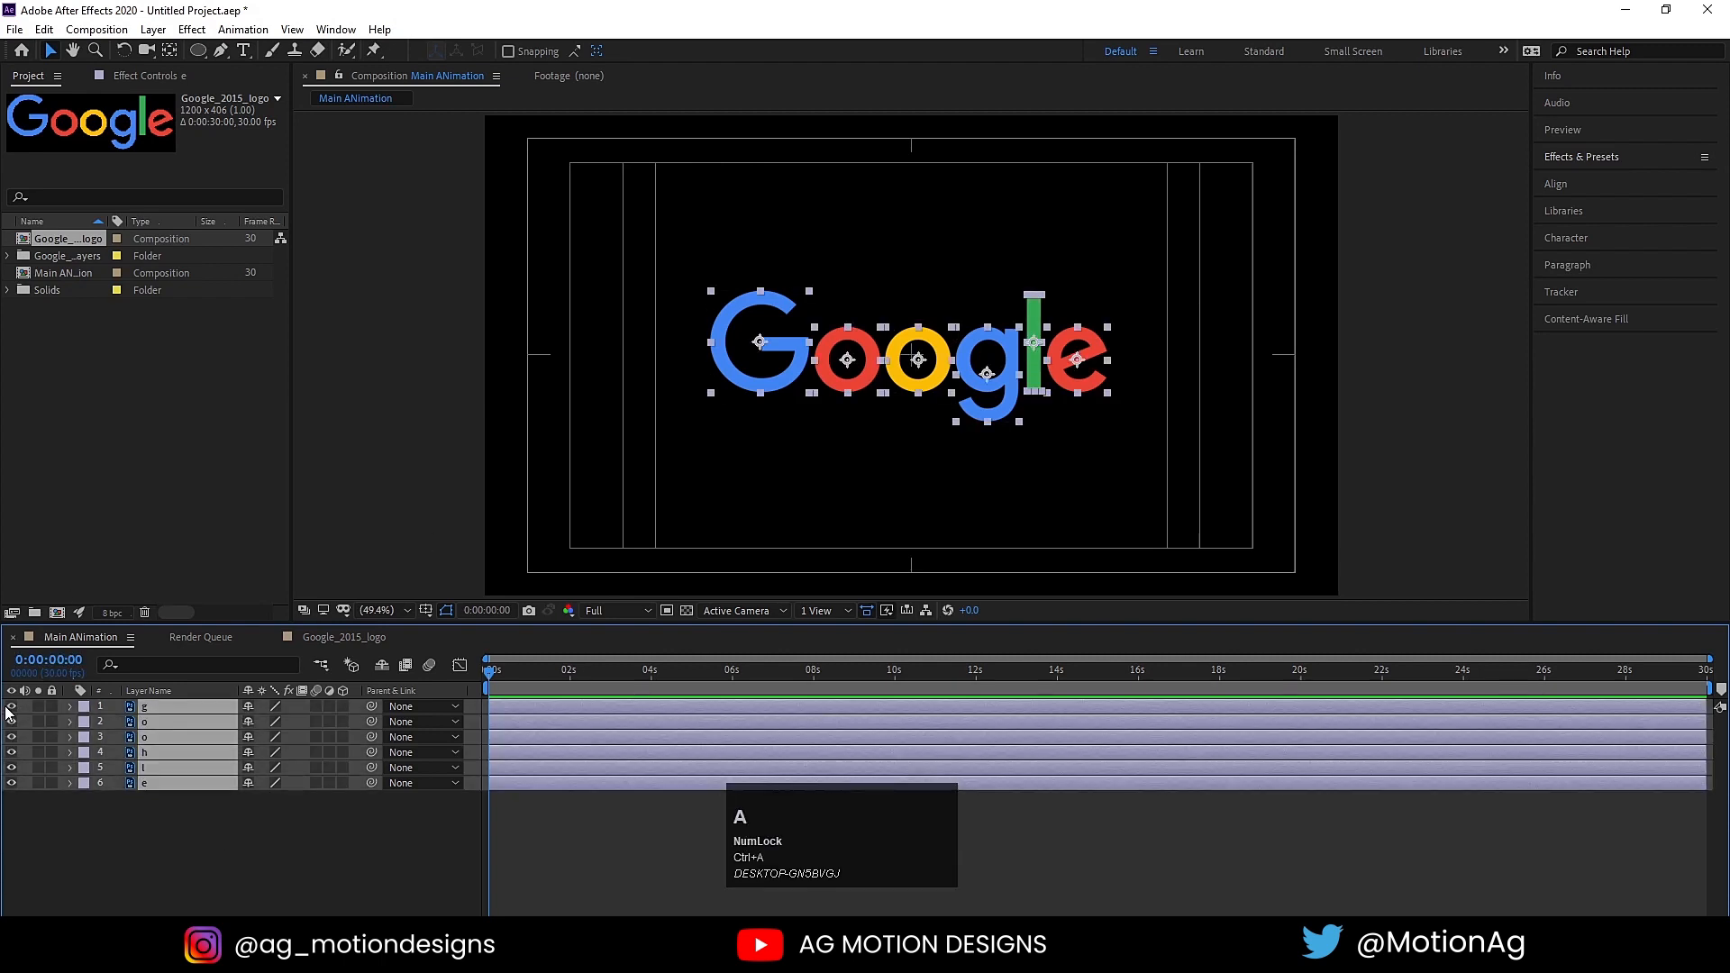
left_click(10, 713)
key("ctrl+a")
left_click(11, 708)
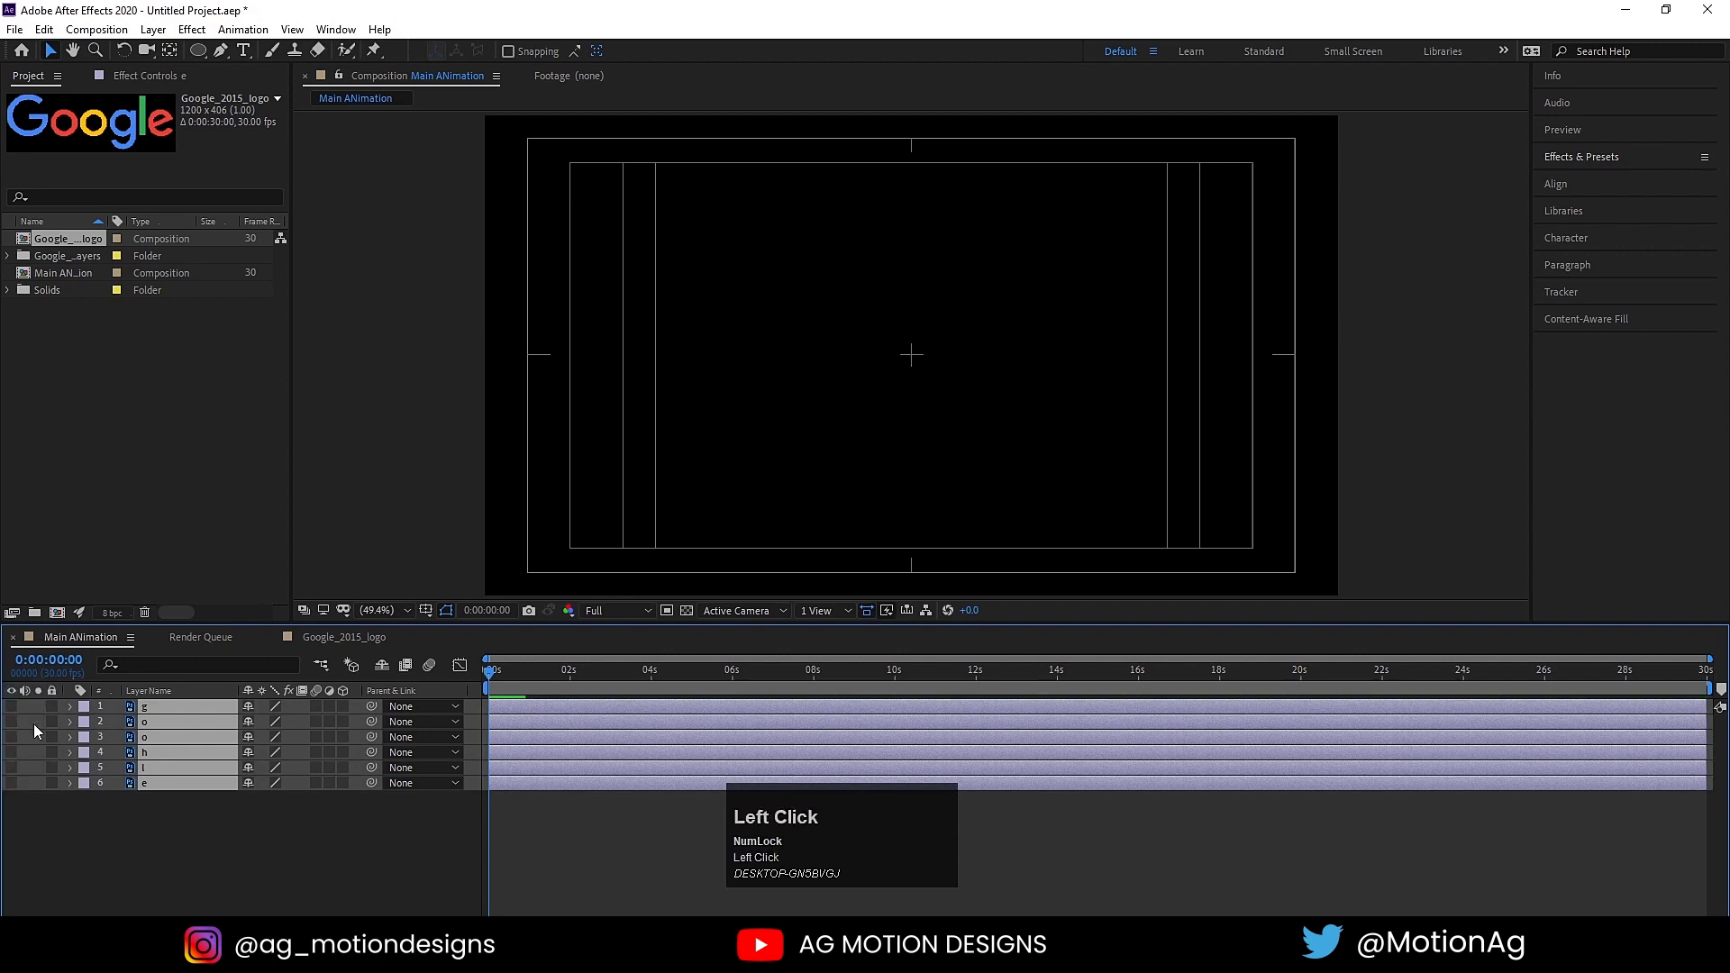
left_click(185, 878)
Step: Draw a small white circle near the frame's center with the Ellipse tool and center its anchor point
left_click_drag(198, 51, 482, 59)
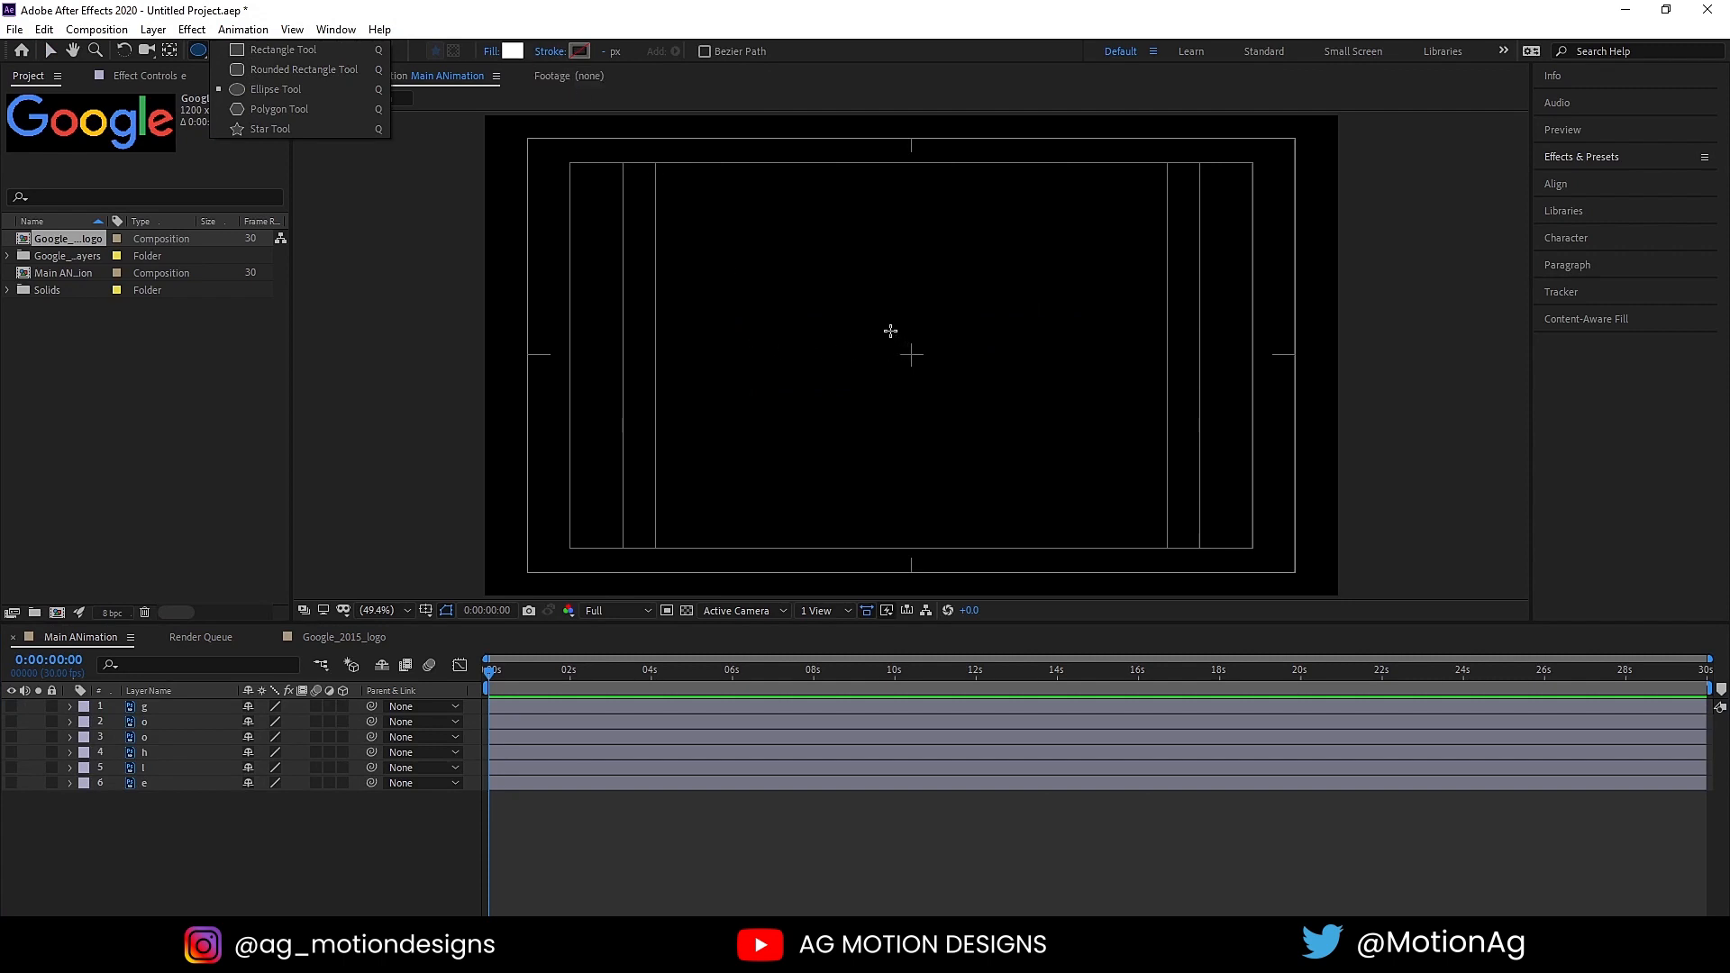
left_click_drag(894, 330, 930, 359)
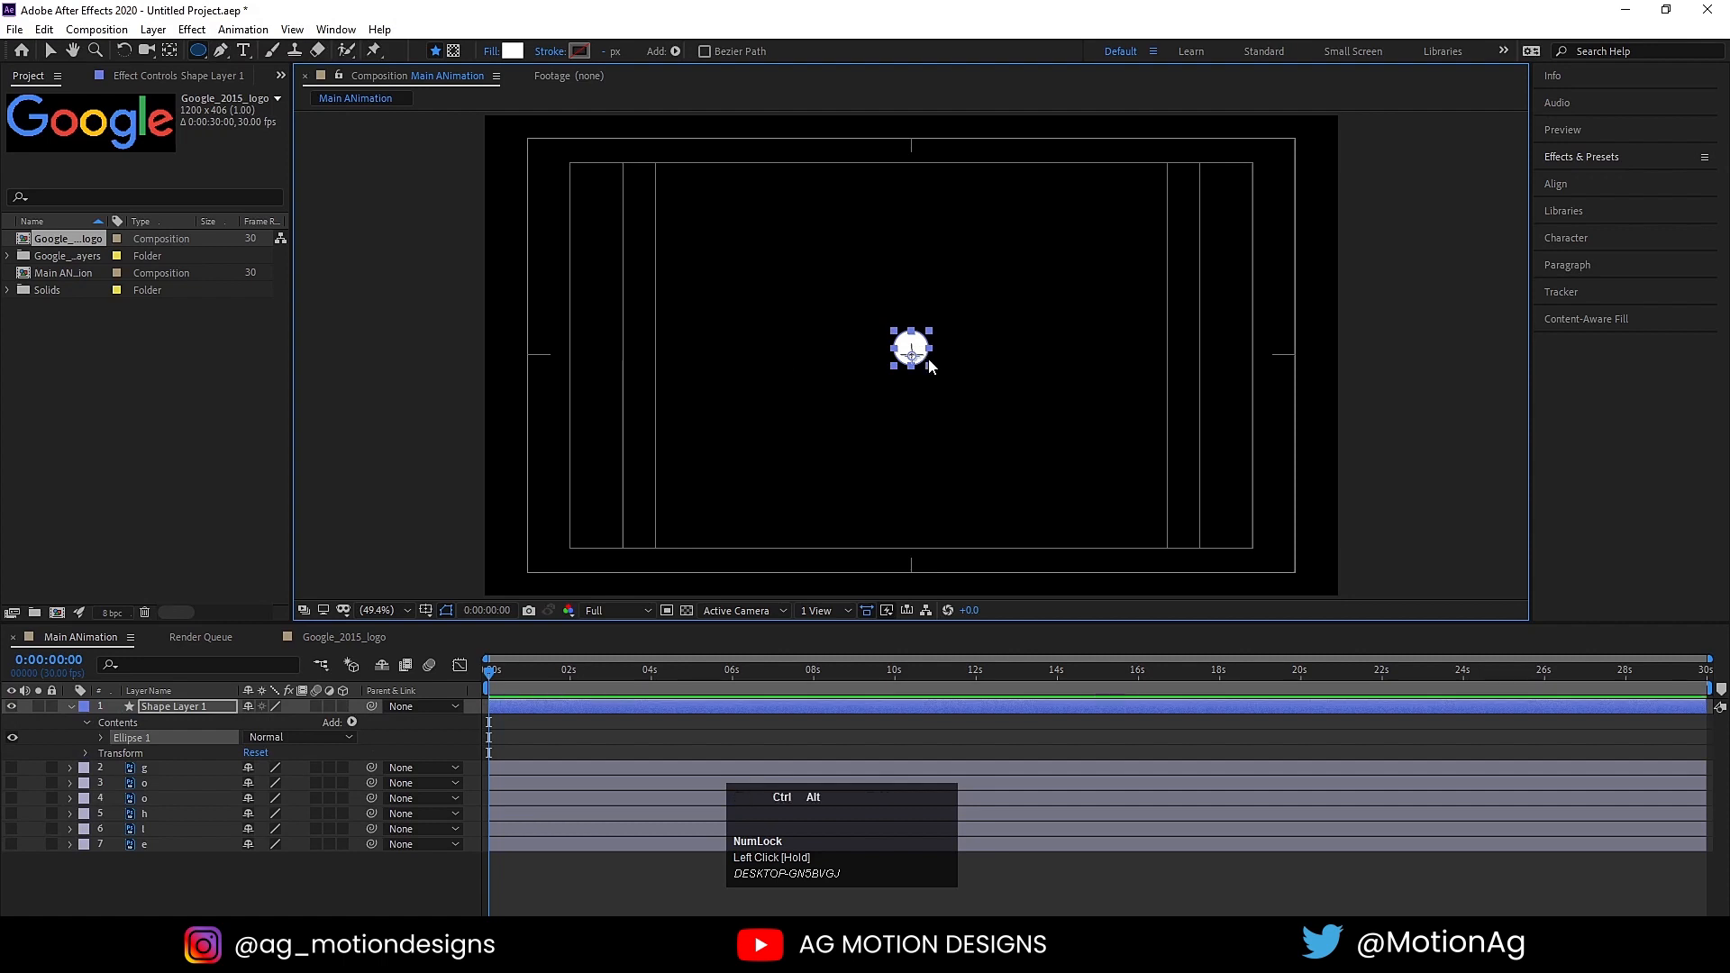
key("ctrl+alt+Home")
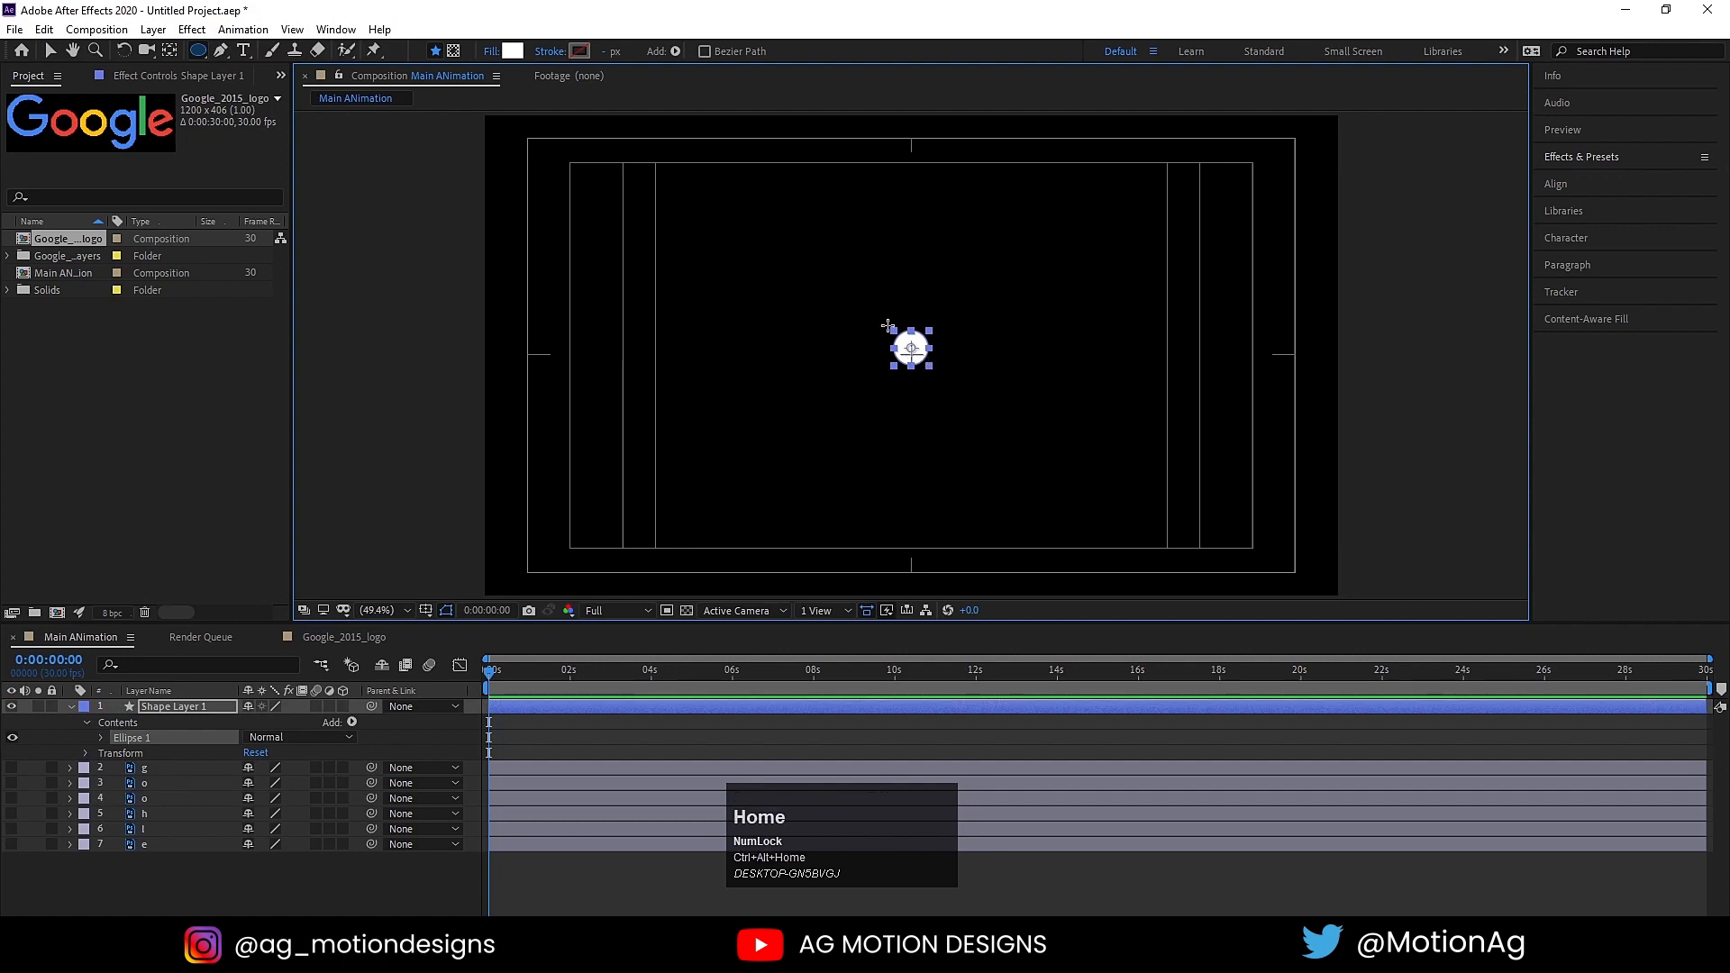
Step: Center the circle horizontally and vertically in the composition, then collapse its layer properties
left_click(1555, 183)
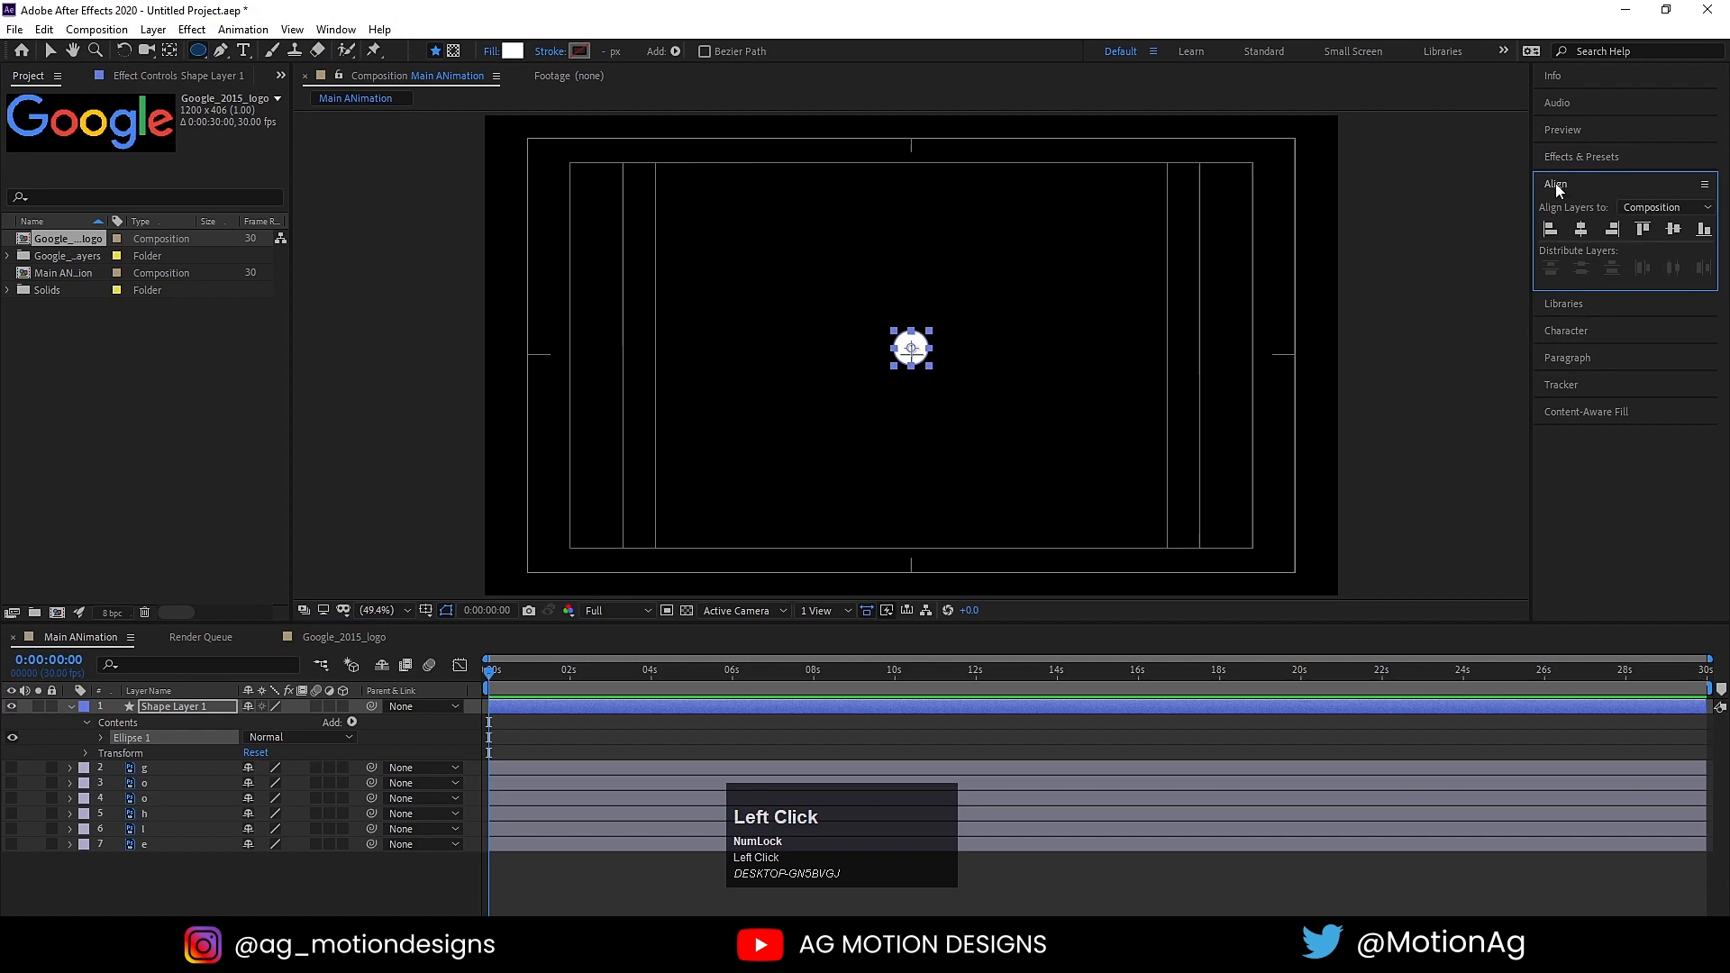
left_click(1582, 230)
left_click(1671, 234)
left_click(506, 725)
key("u")
left_click(508, 709)
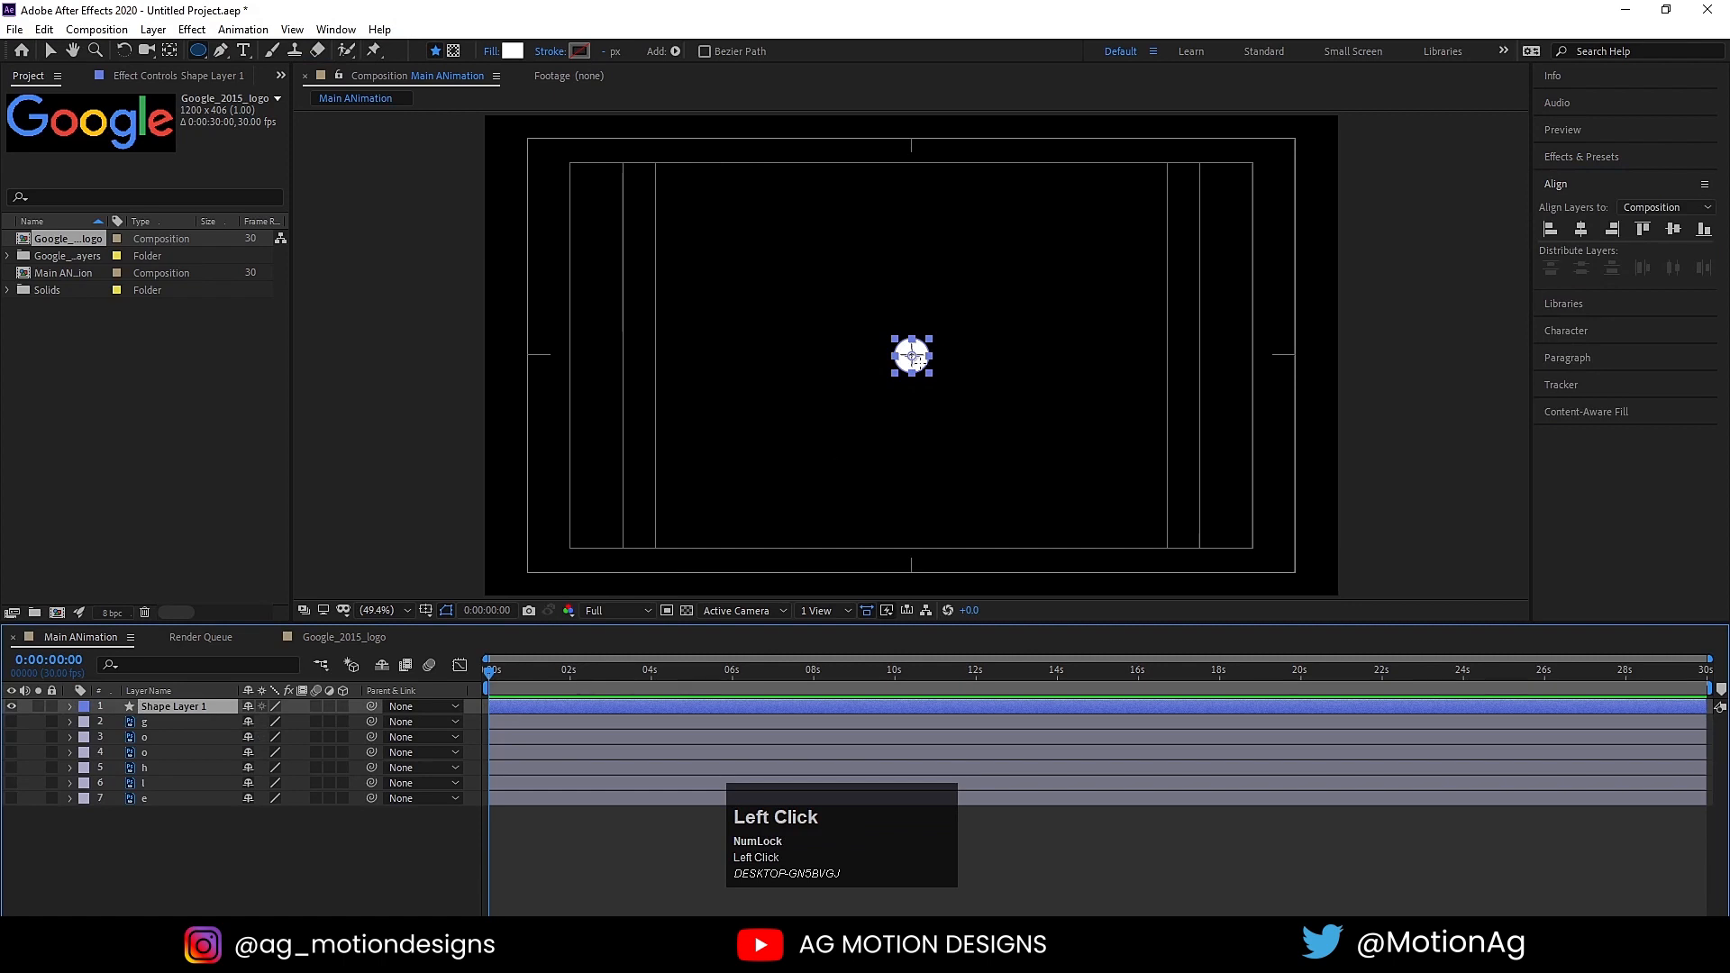
Step: Show the six letter layers again and move the white circle over the capital G, at about 624, 540
key("v")
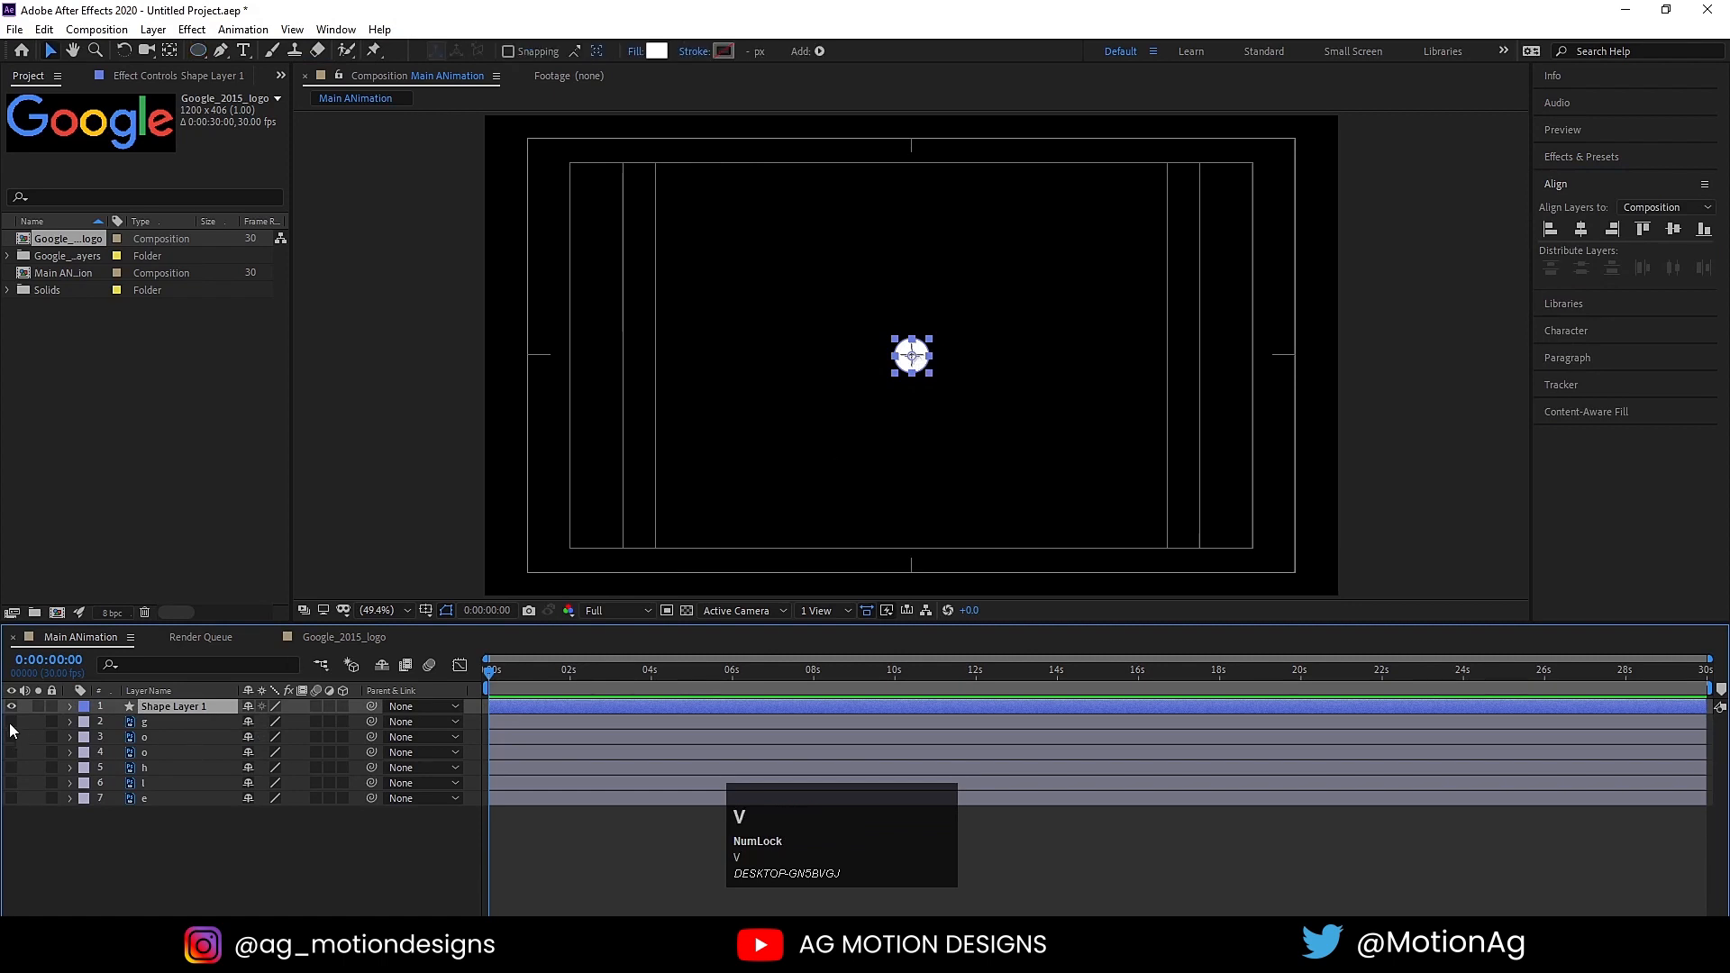
left_click_drag(12, 730, 20, 838)
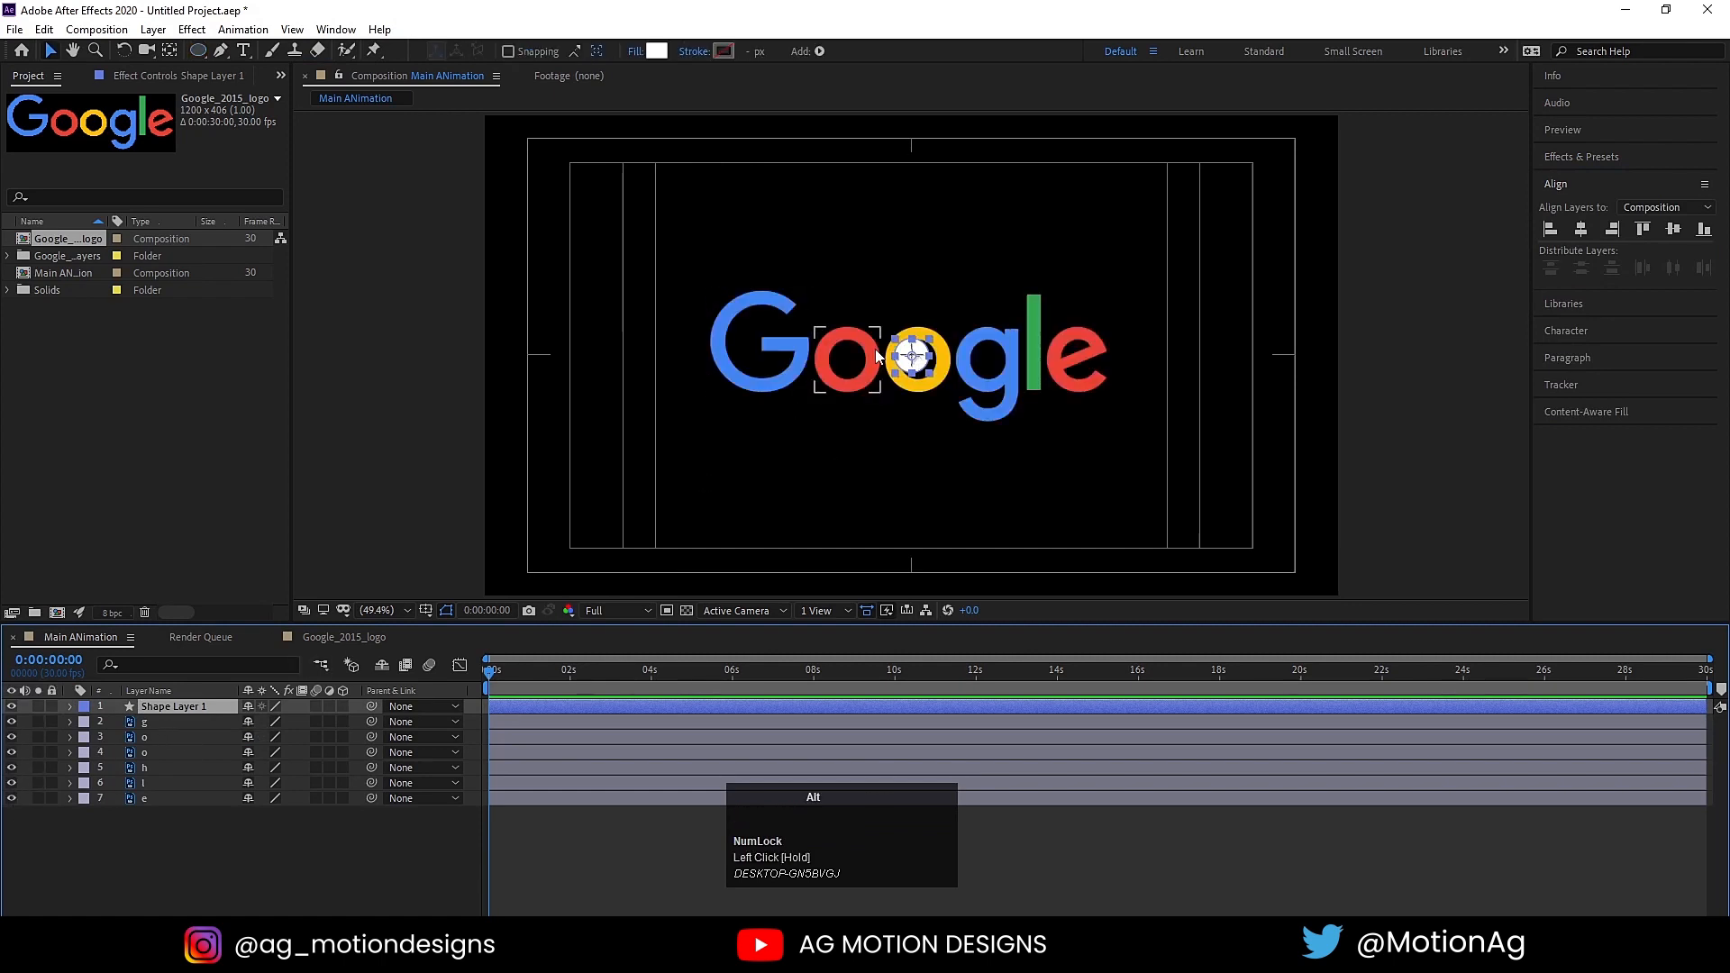
scroll(876, 356, "up", 3)
left_click_drag(964, 370, 662, 373)
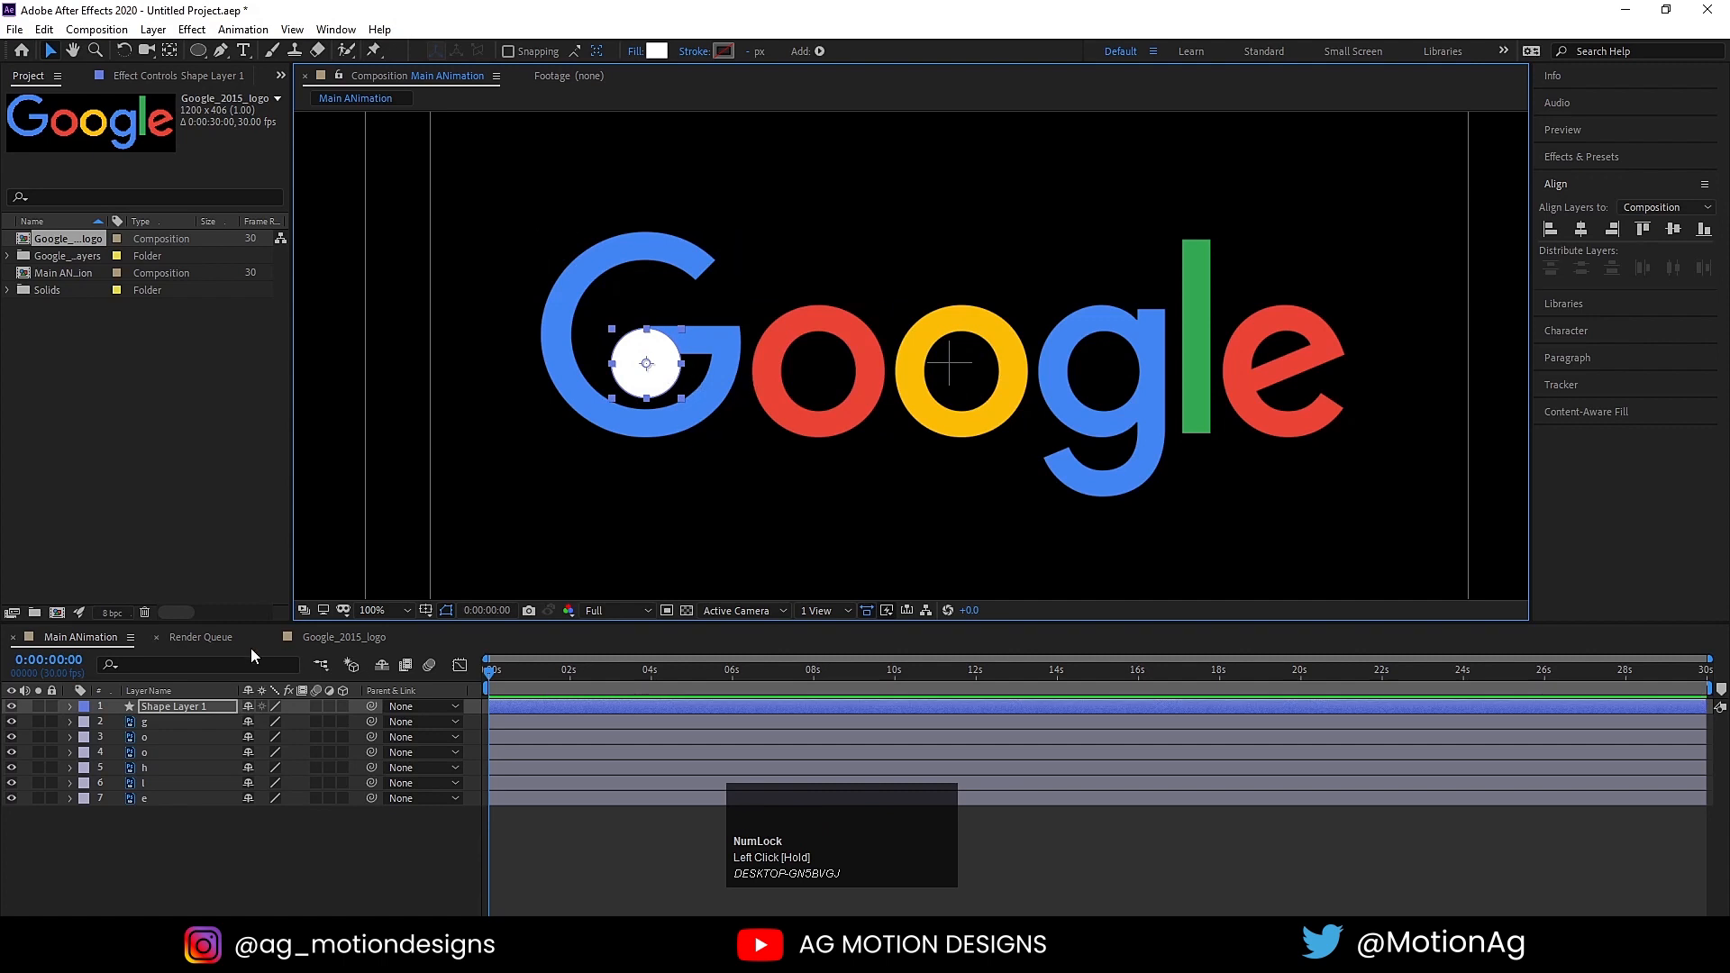
Step: Duplicate the circle five times and place the copies over the other letters at about X 813, 973, 1133, 1235 and 1338
left_click(149, 709)
key("ctrl+d")
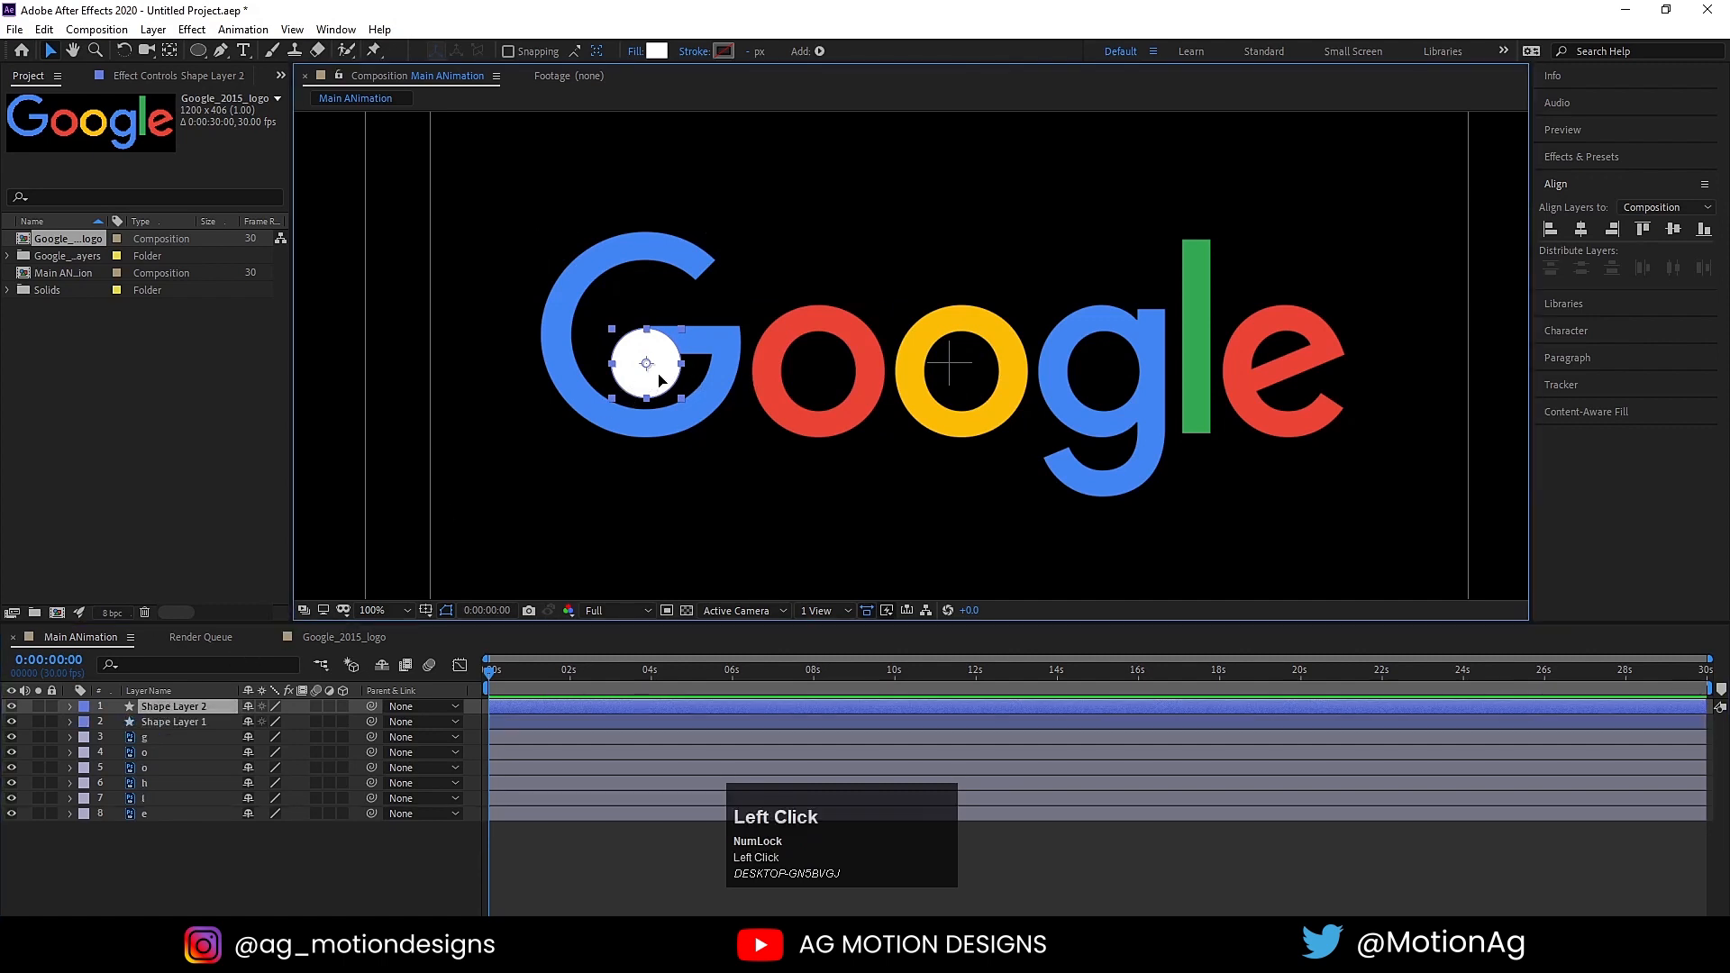
left_click_drag(665, 371, 1211, 383)
key("ctrl+d")
left_click(823, 379)
key("ctrl+d")
key("ctrl+d")
key("ctrl+d")
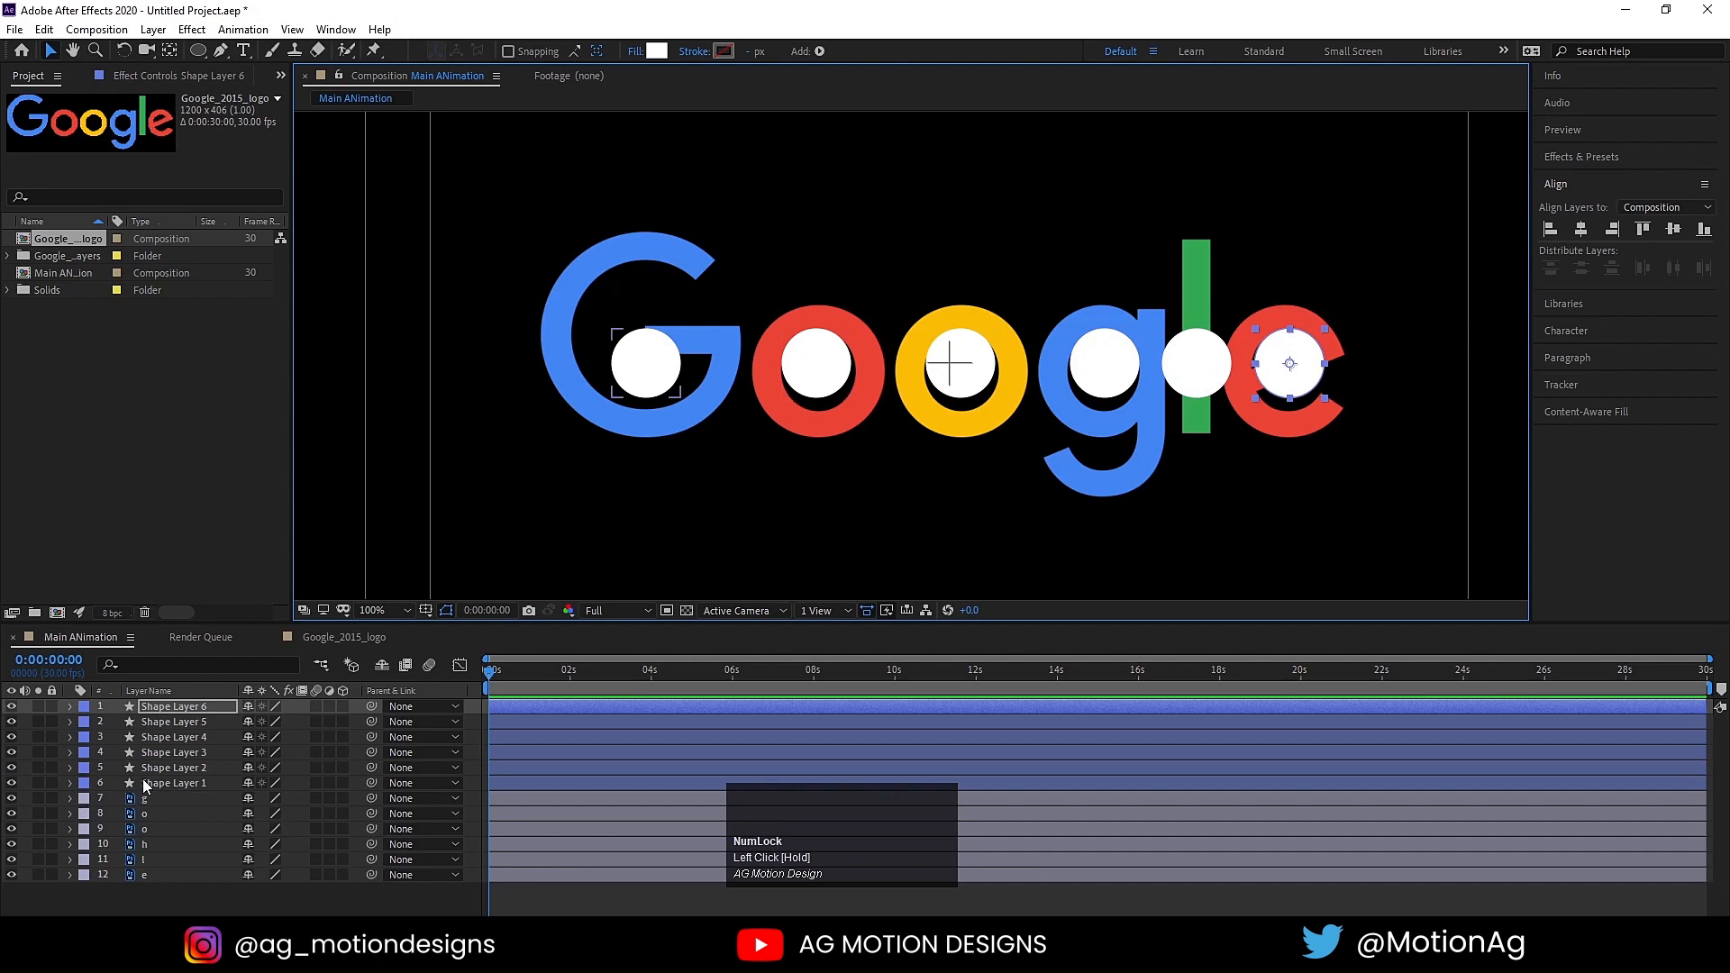
Step: Rename the circle layers over the capital G and the two o's as "g", "o" and "o"
left_click(158, 784)
key("Return")
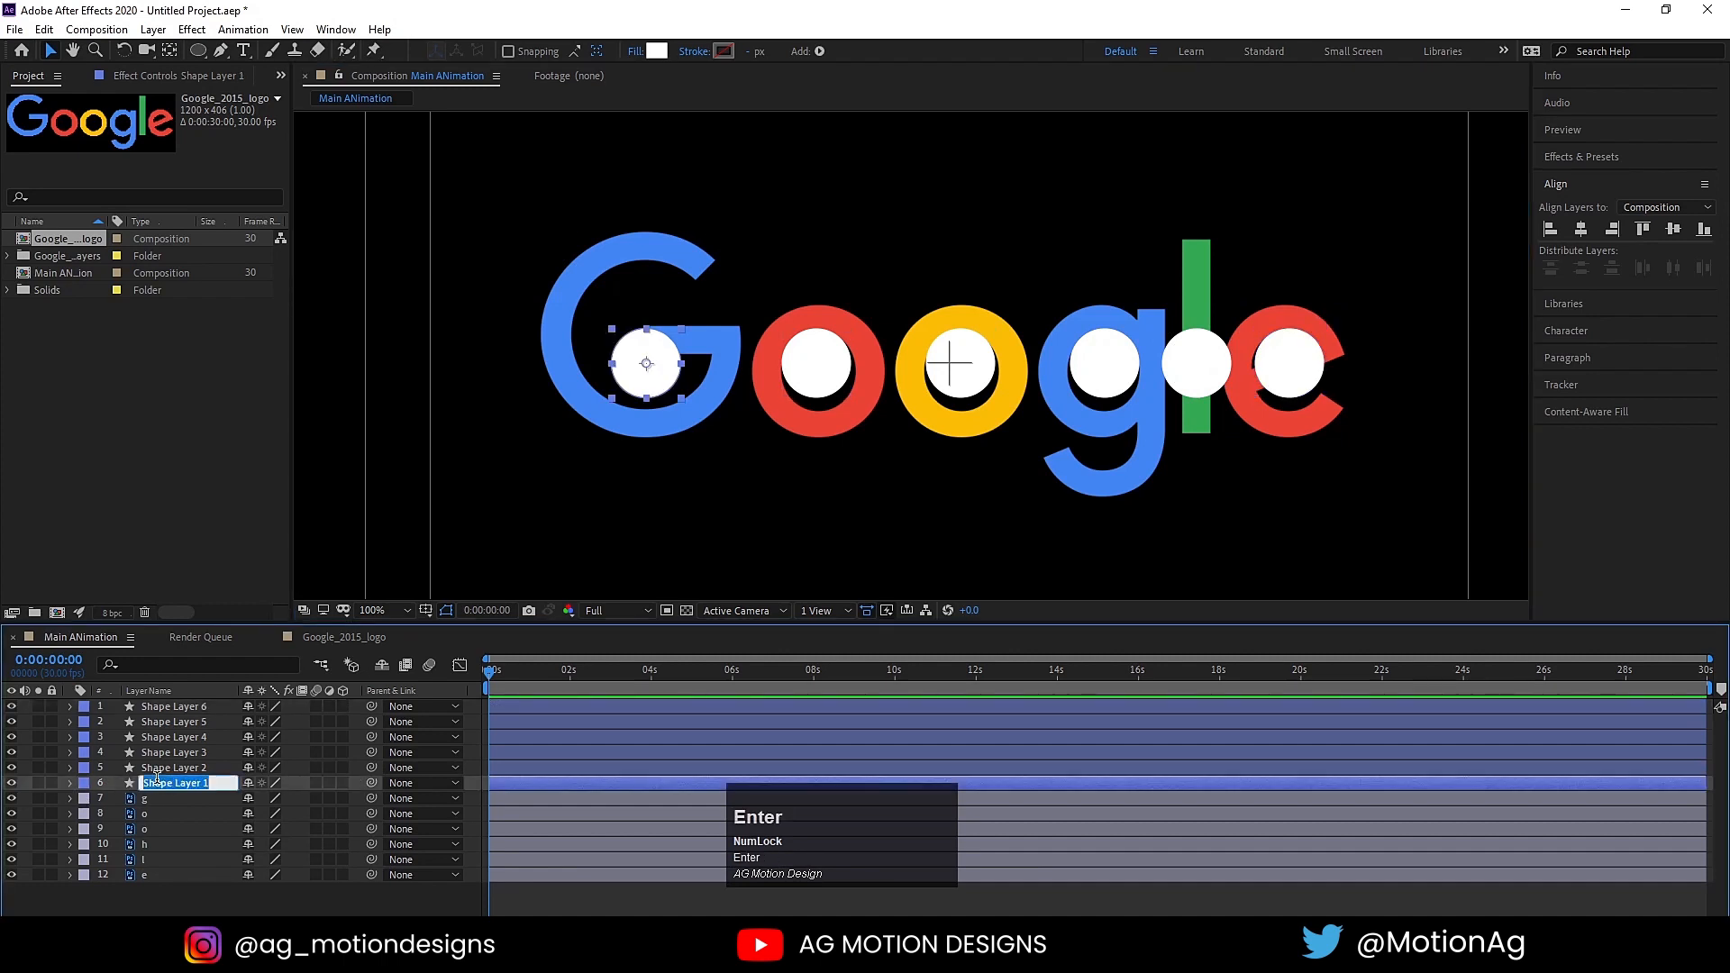
type("g")
left_click(158, 769)
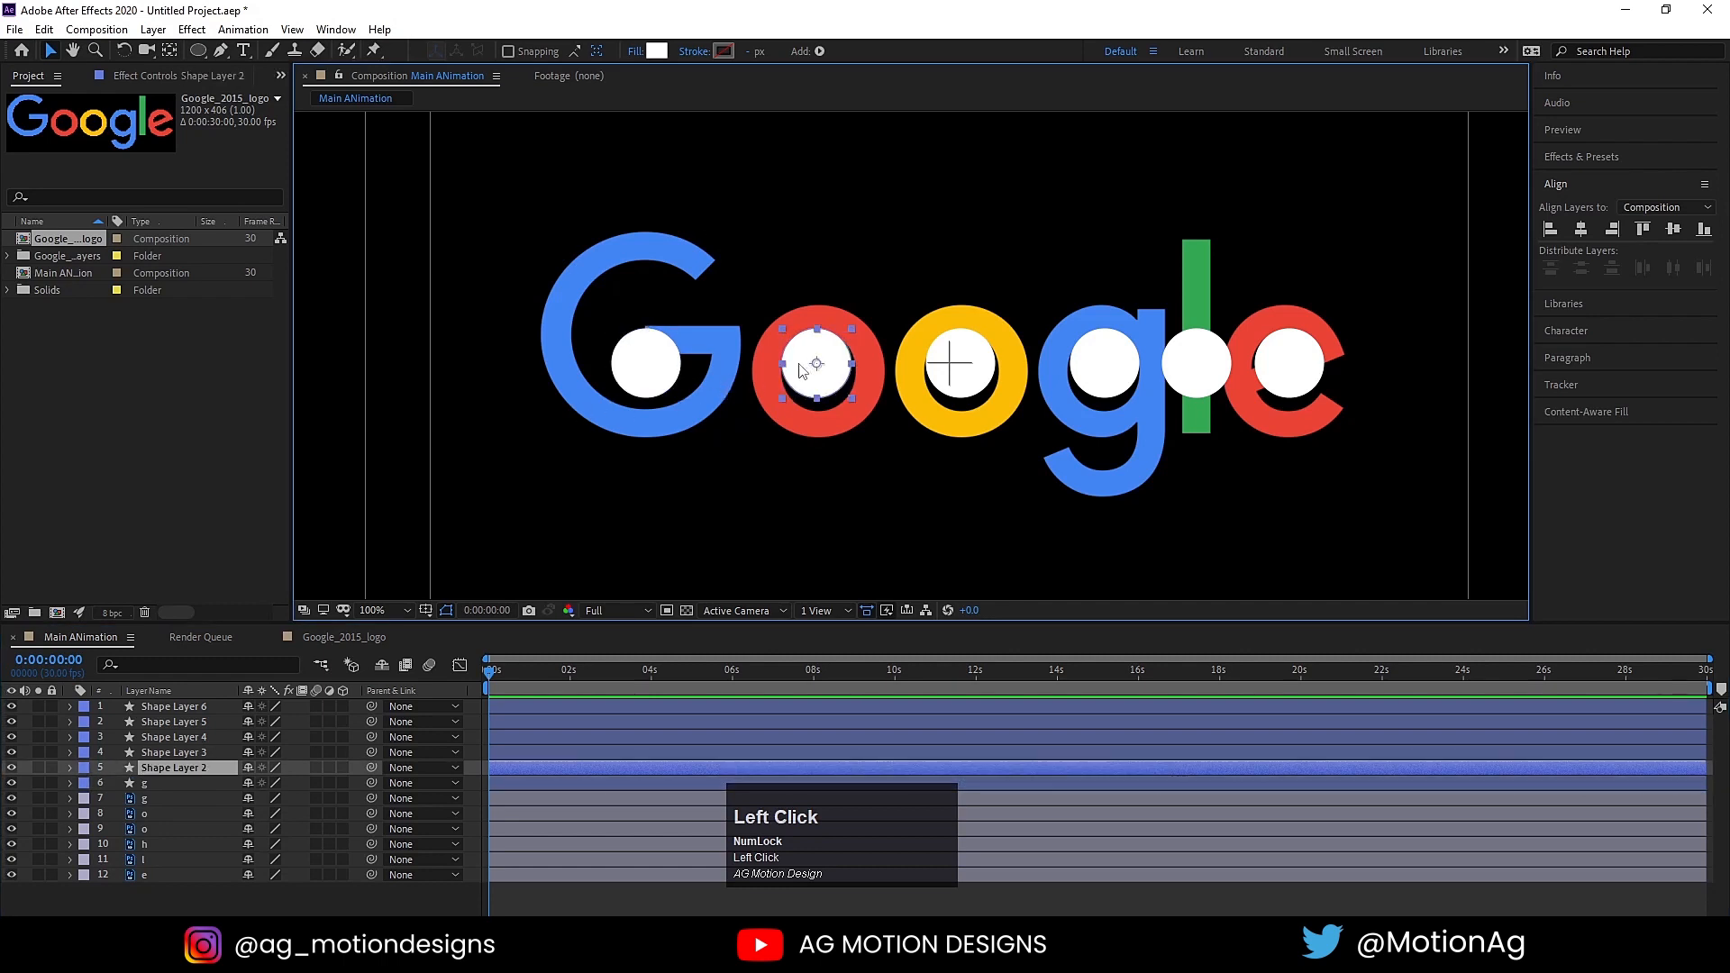
key("Return")
type("o")
left_click(170, 764)
key("Return")
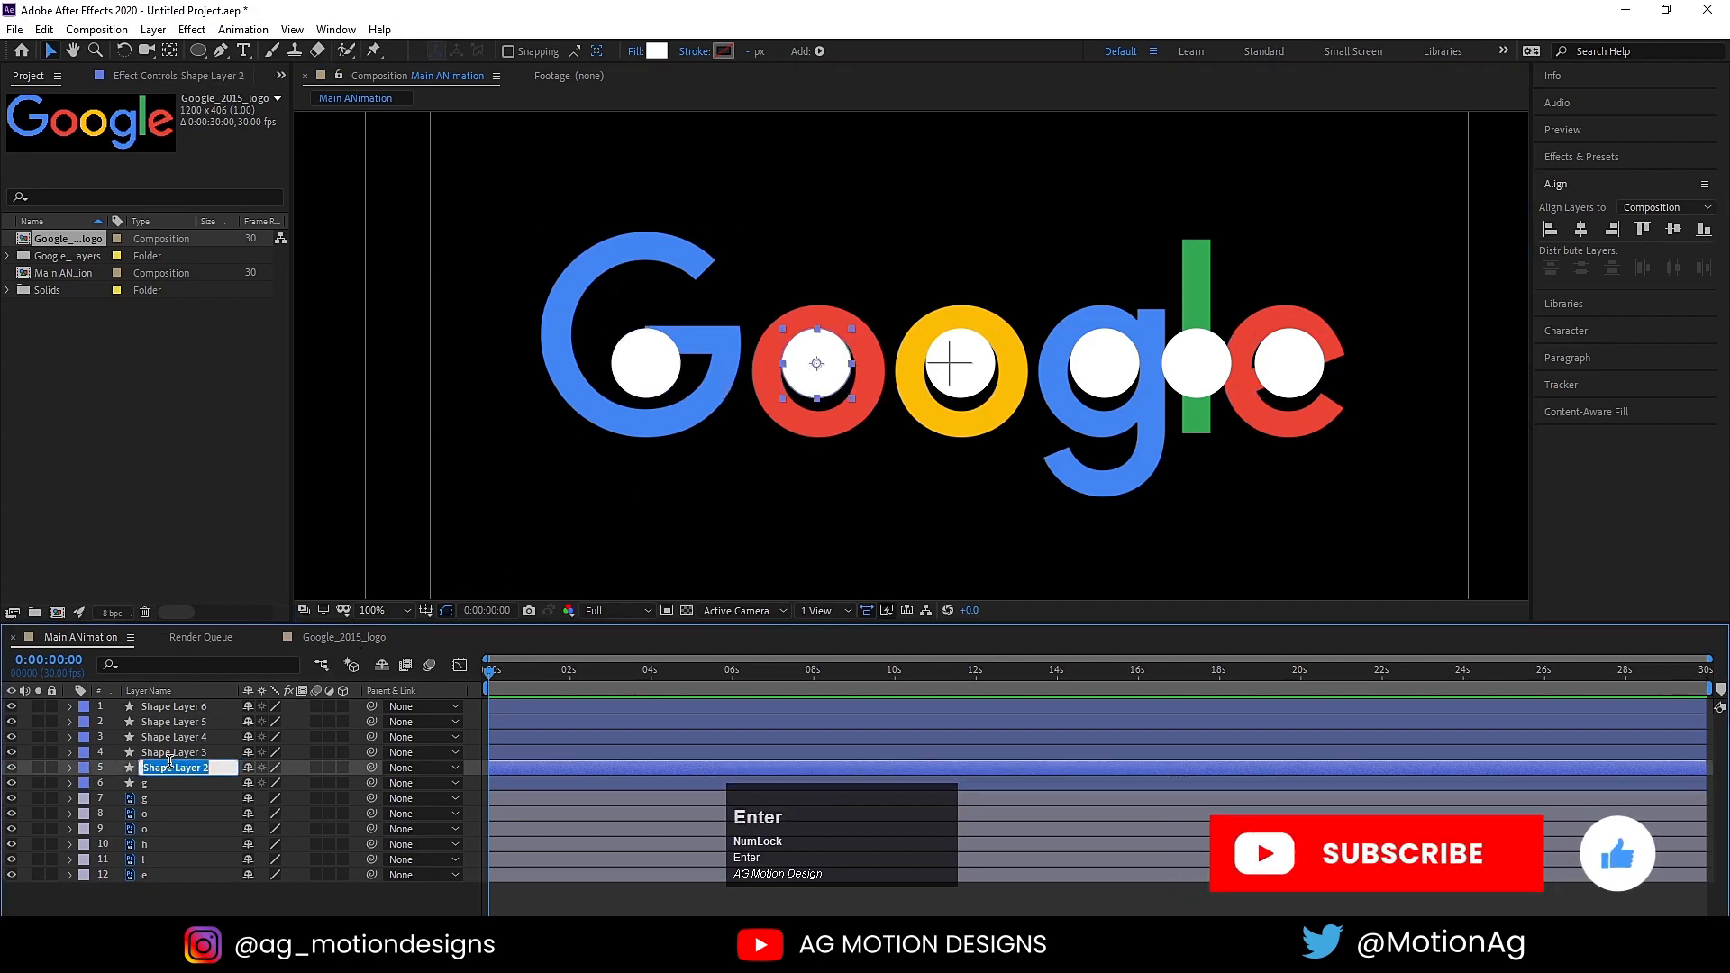
type("o")
left_click(185, 753)
key("Return")
type("o")
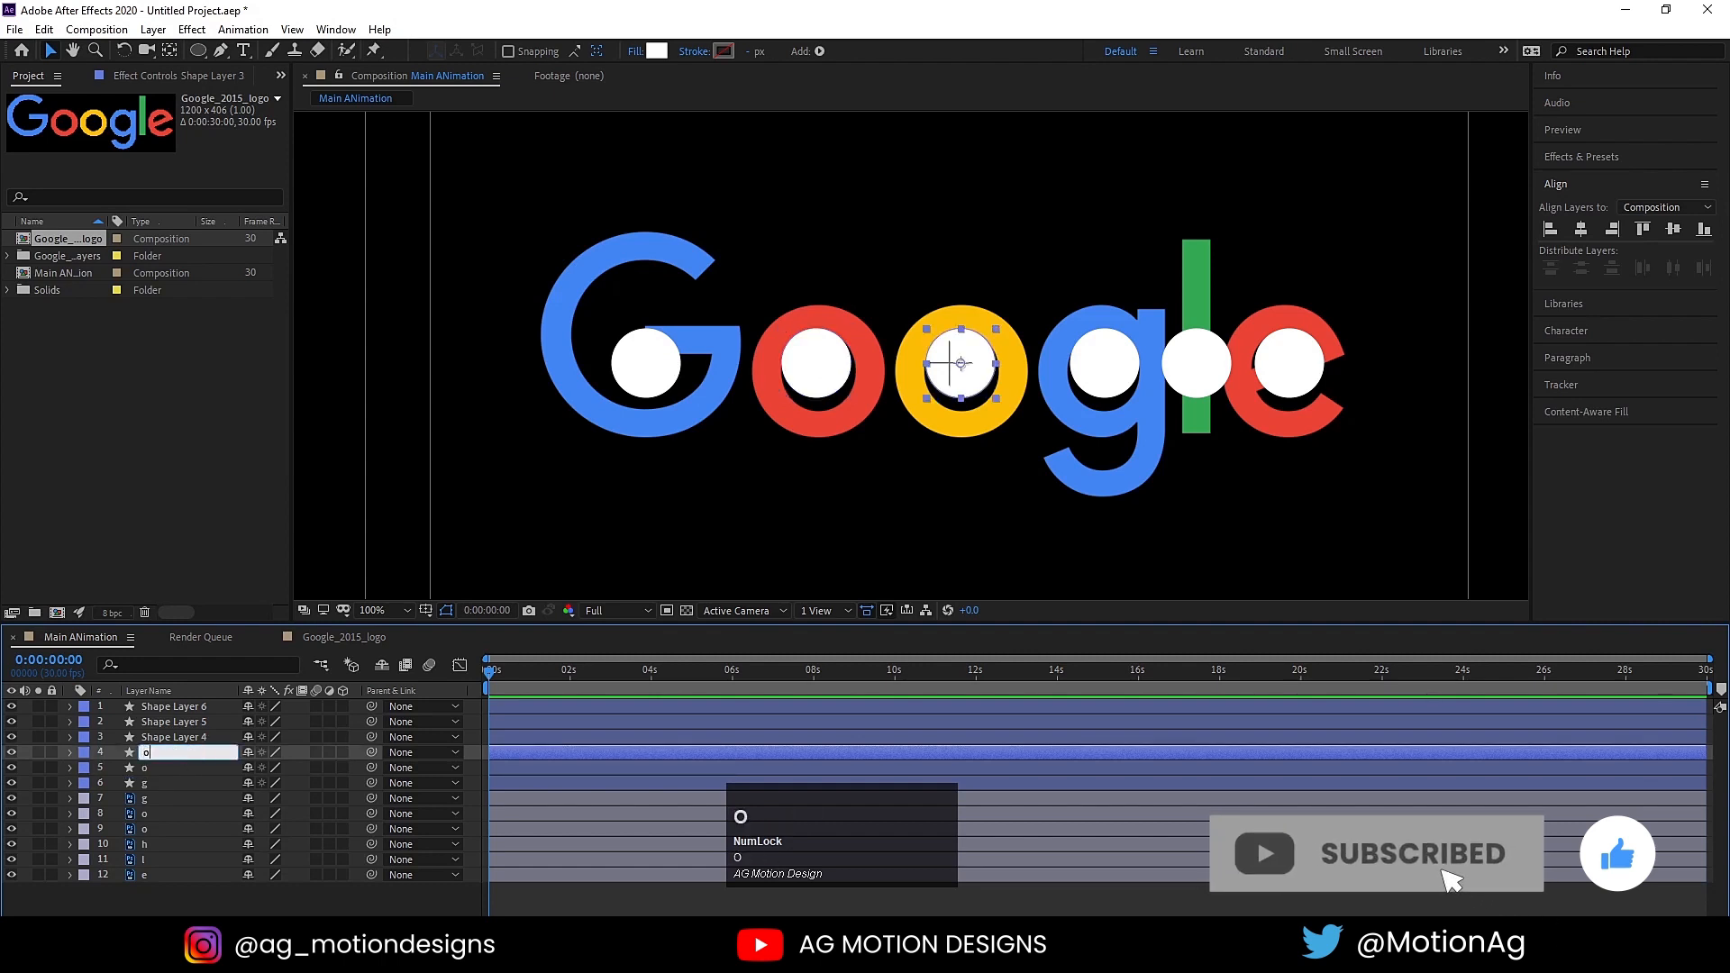
Step: Rename the circle layers over the lowercase g, l and e as "g", "l" and "e"
left_click(173, 740)
key("Return")
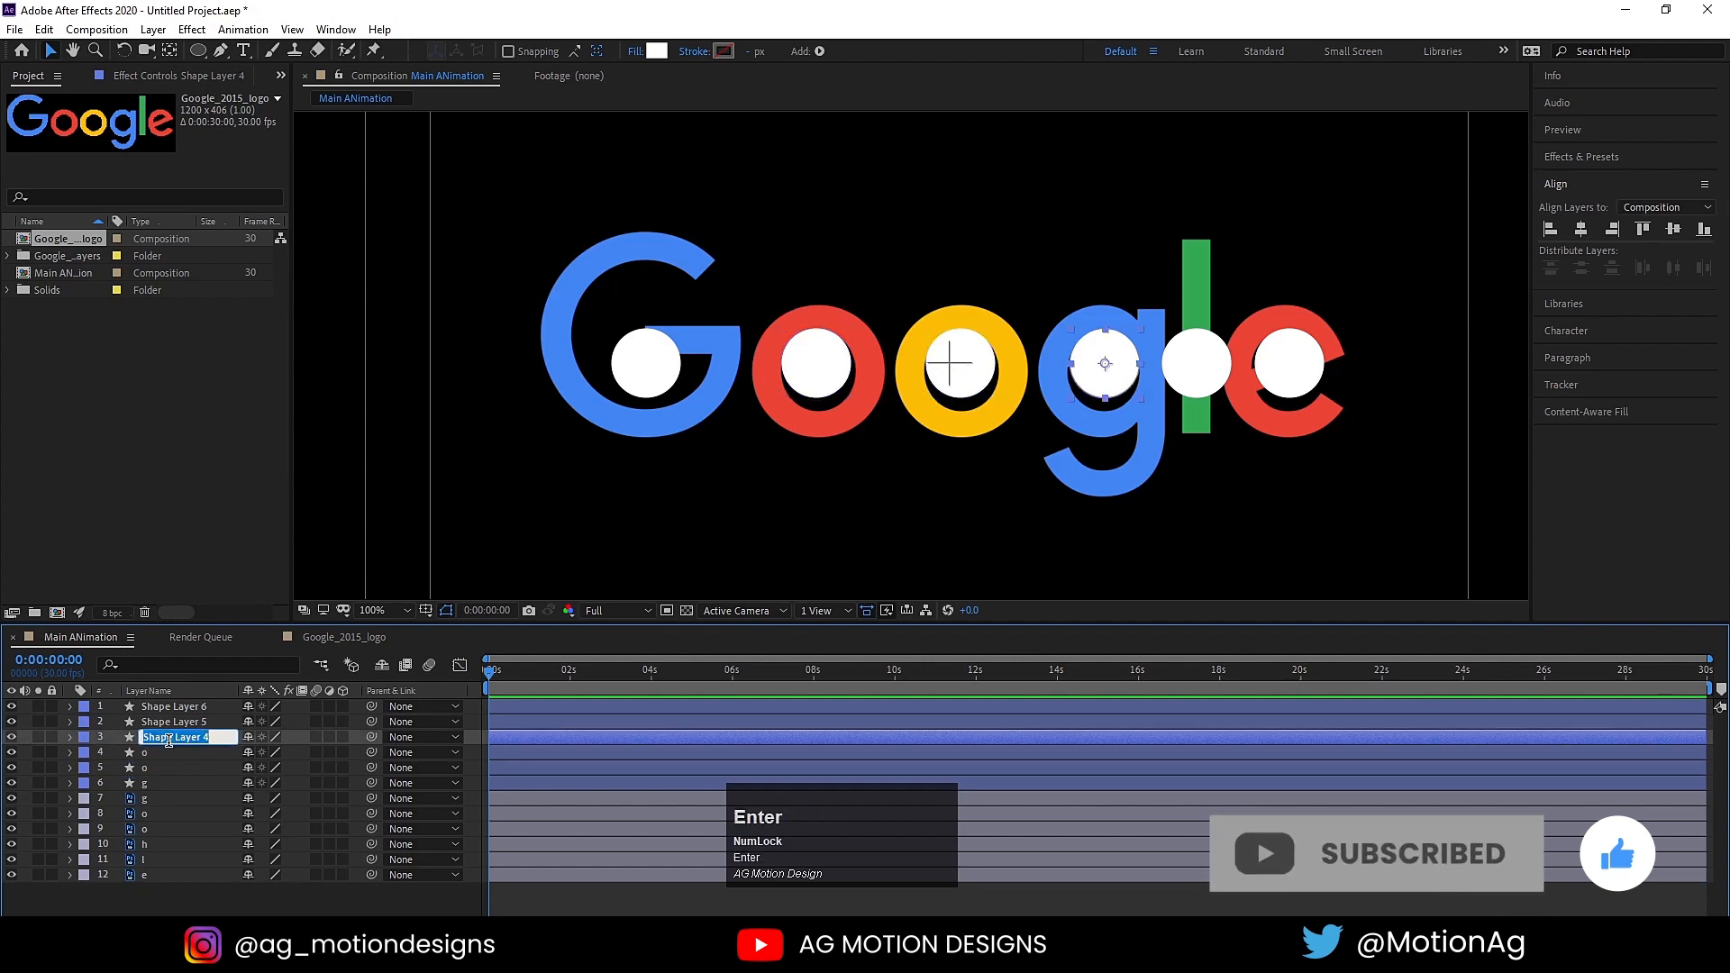
type("g")
left_click(160, 721)
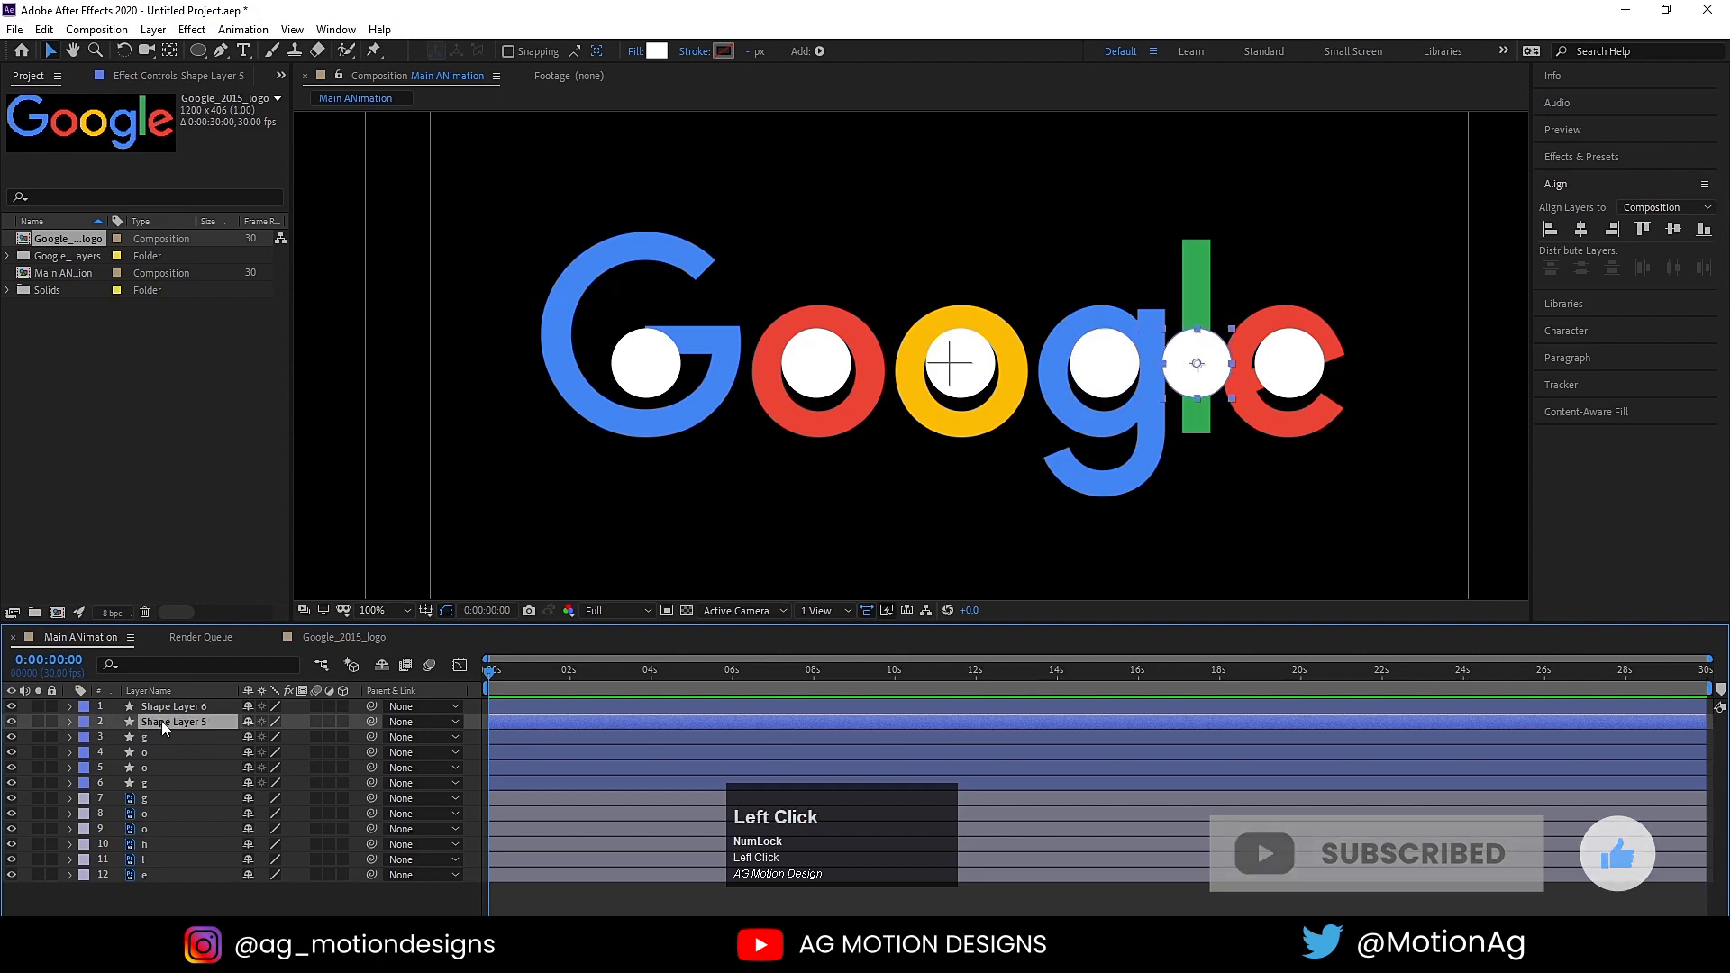
key("Return")
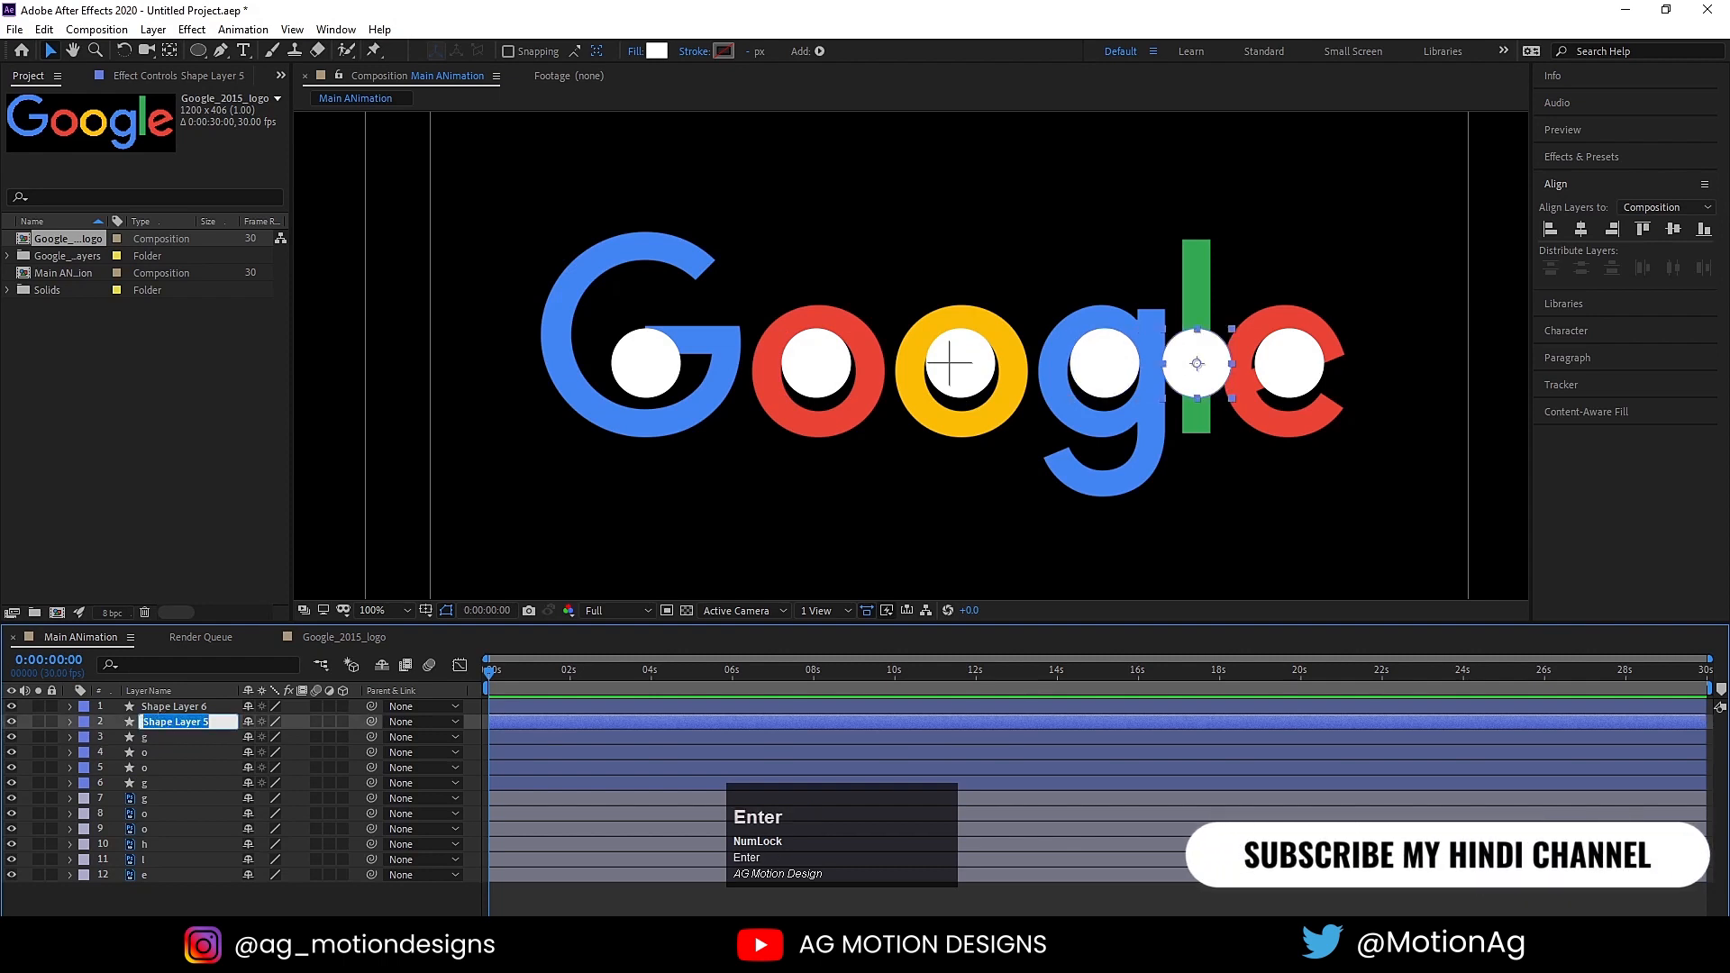
type("l")
left_click(141, 703)
key("Return")
type("e")
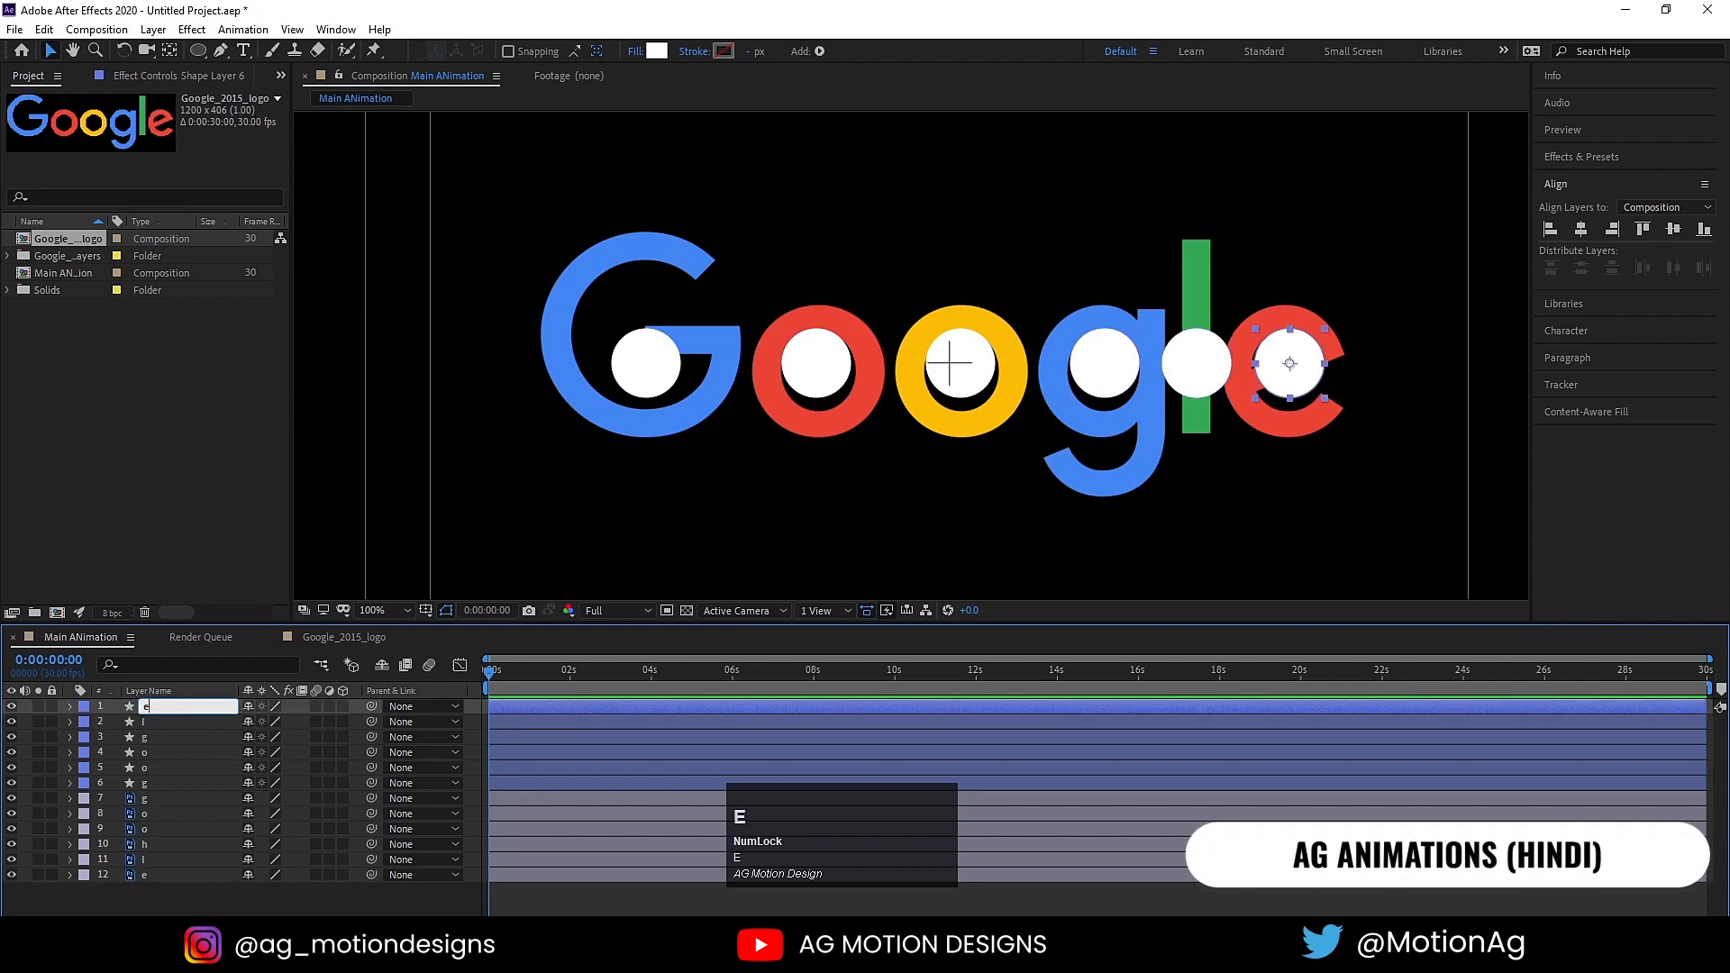
left_click(473, 714)
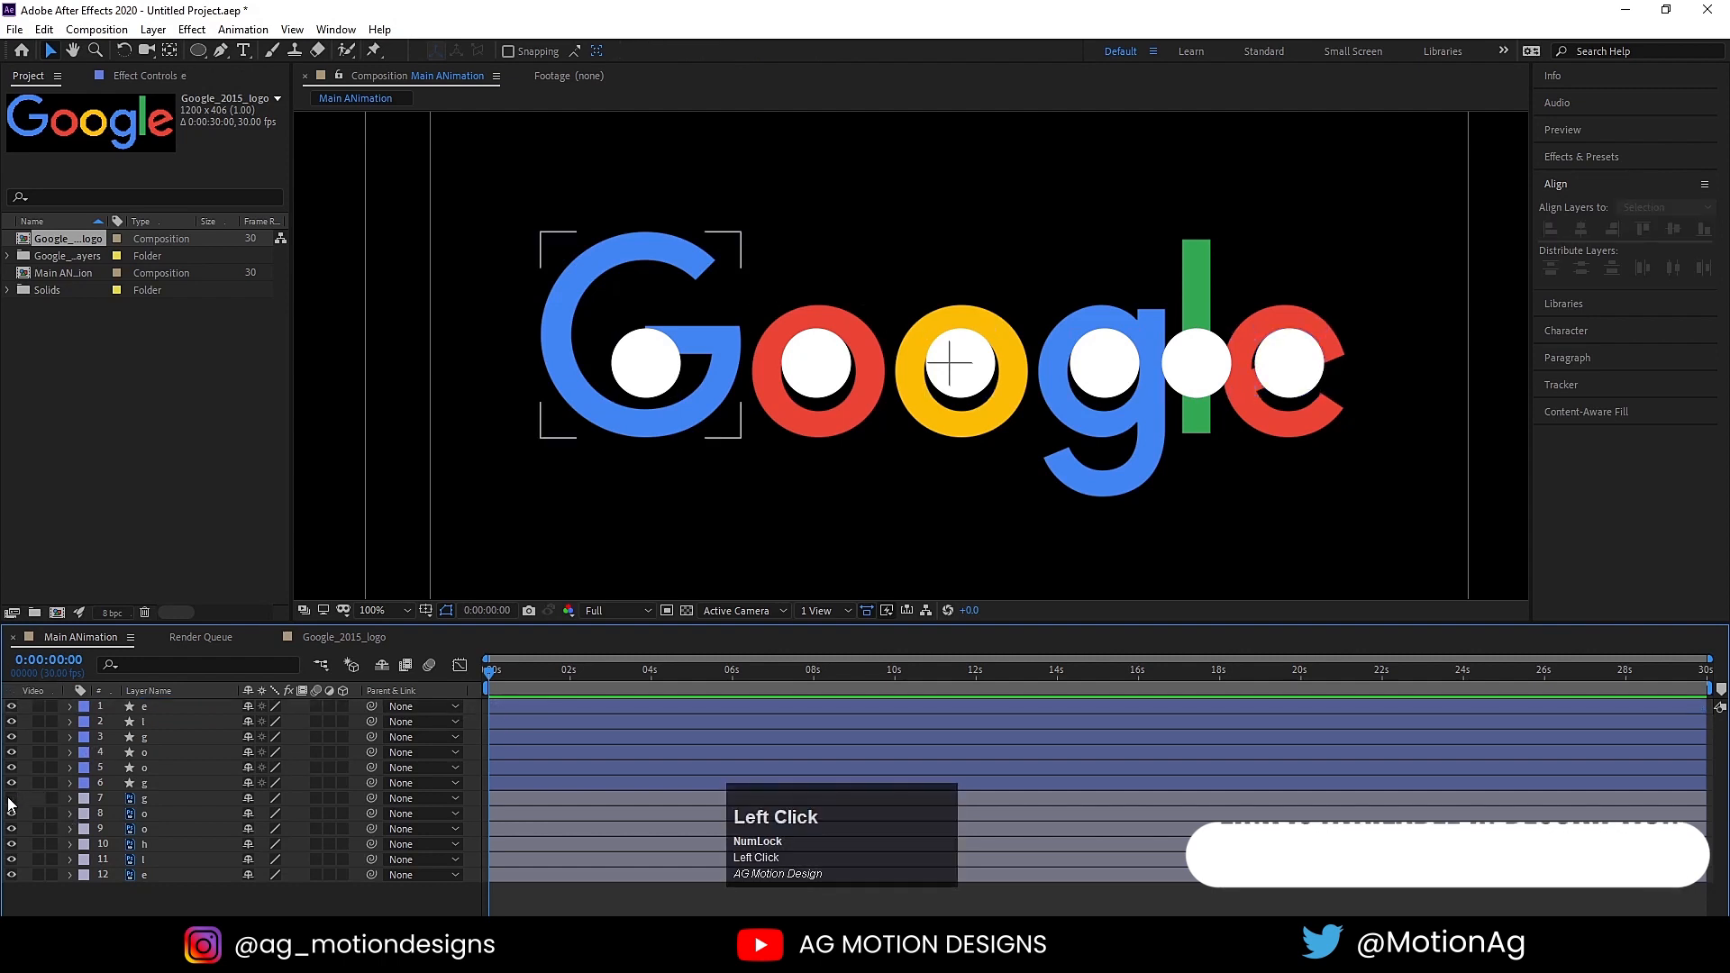
Step: Hide the six letter layers so that only the circle layers are shown
left_click_drag(11, 798, 106, 813)
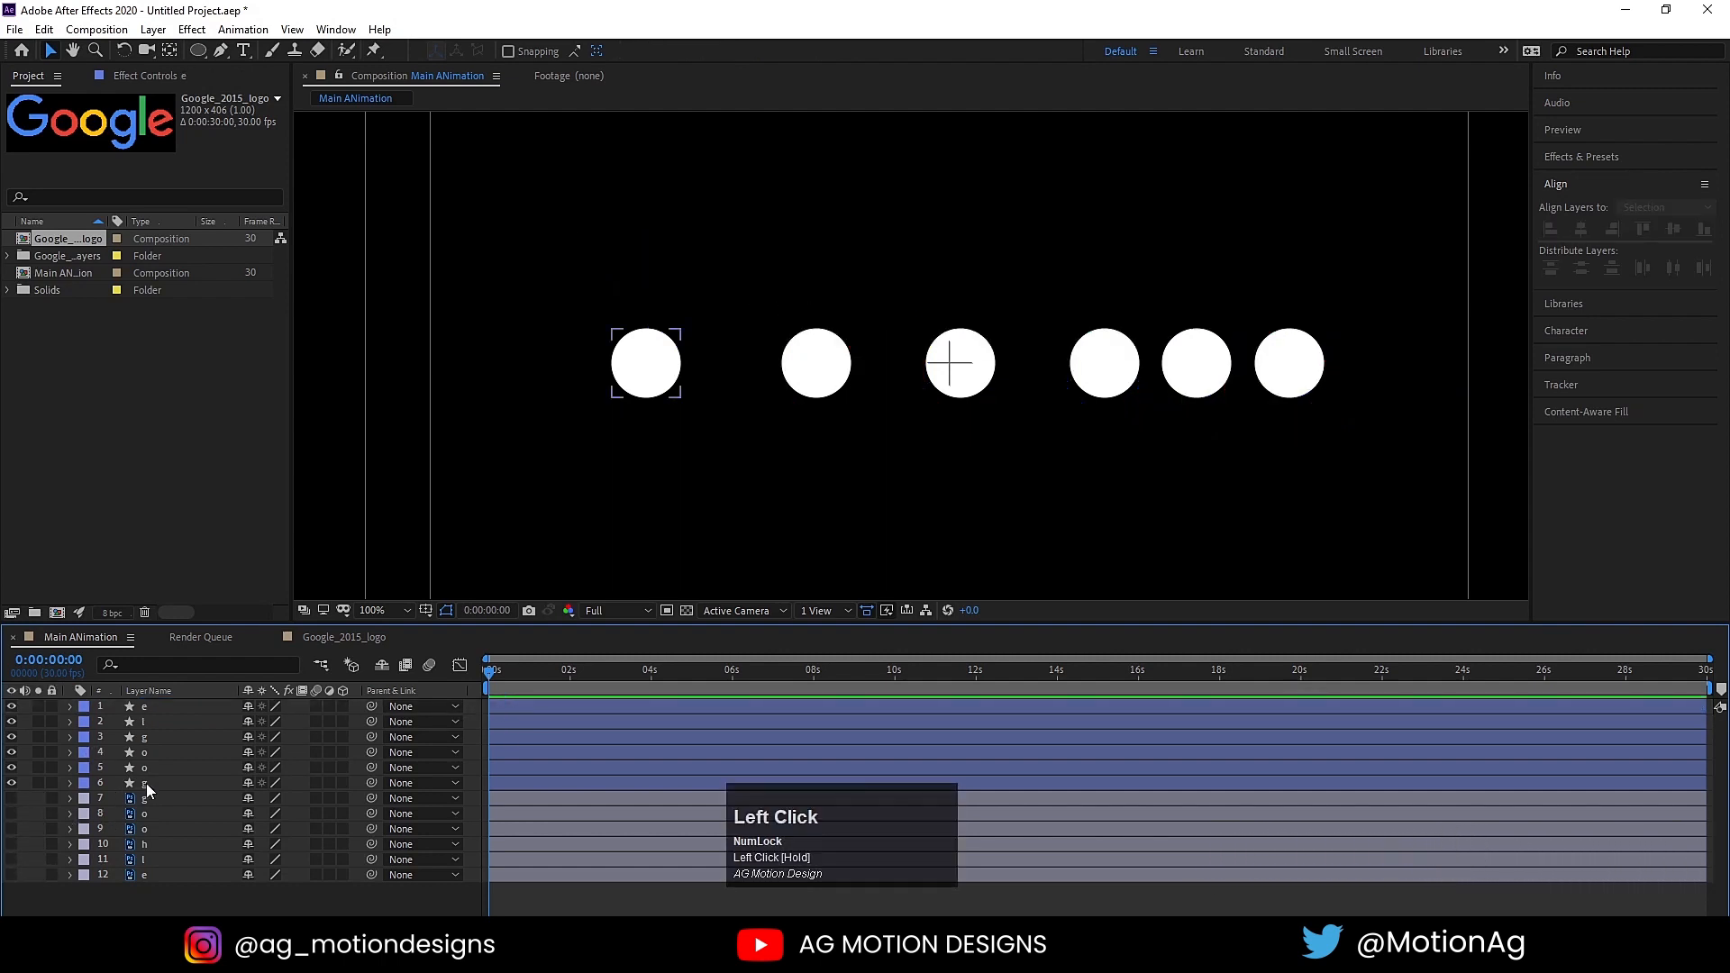
Step: Add Position keyframes to all six circle layers and move the keyframes to about 8 seconds
left_click(146, 783)
left_click(145, 705, "shift")
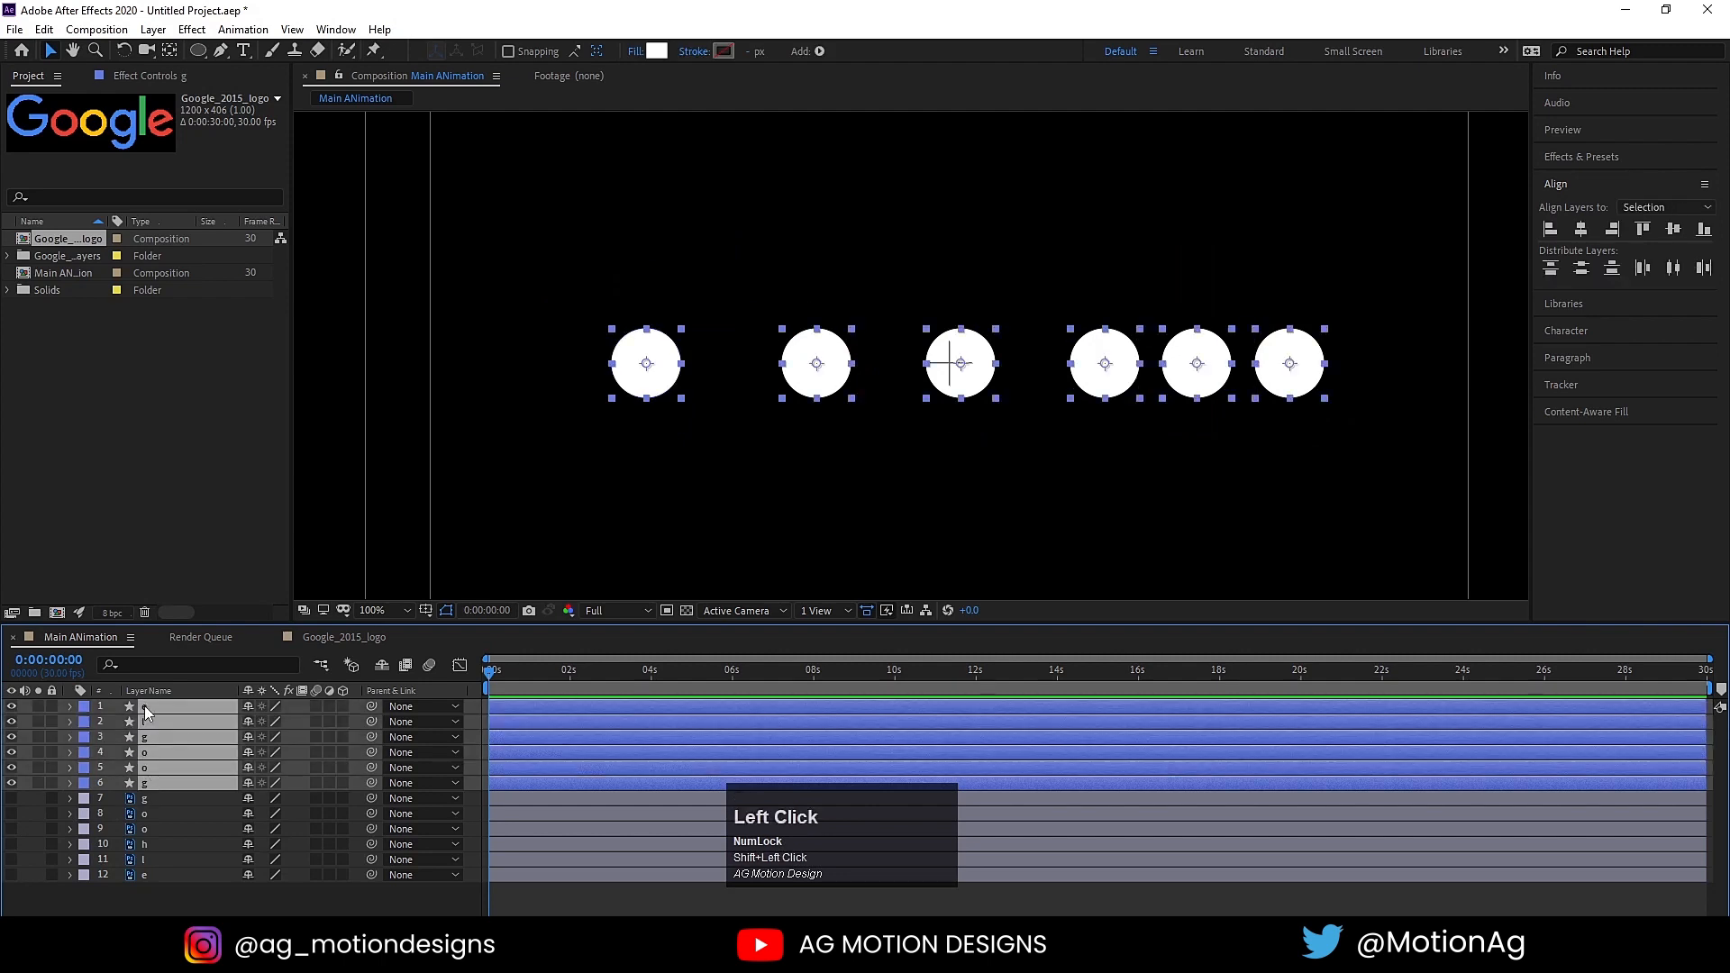
key("p")
left_click(116, 721)
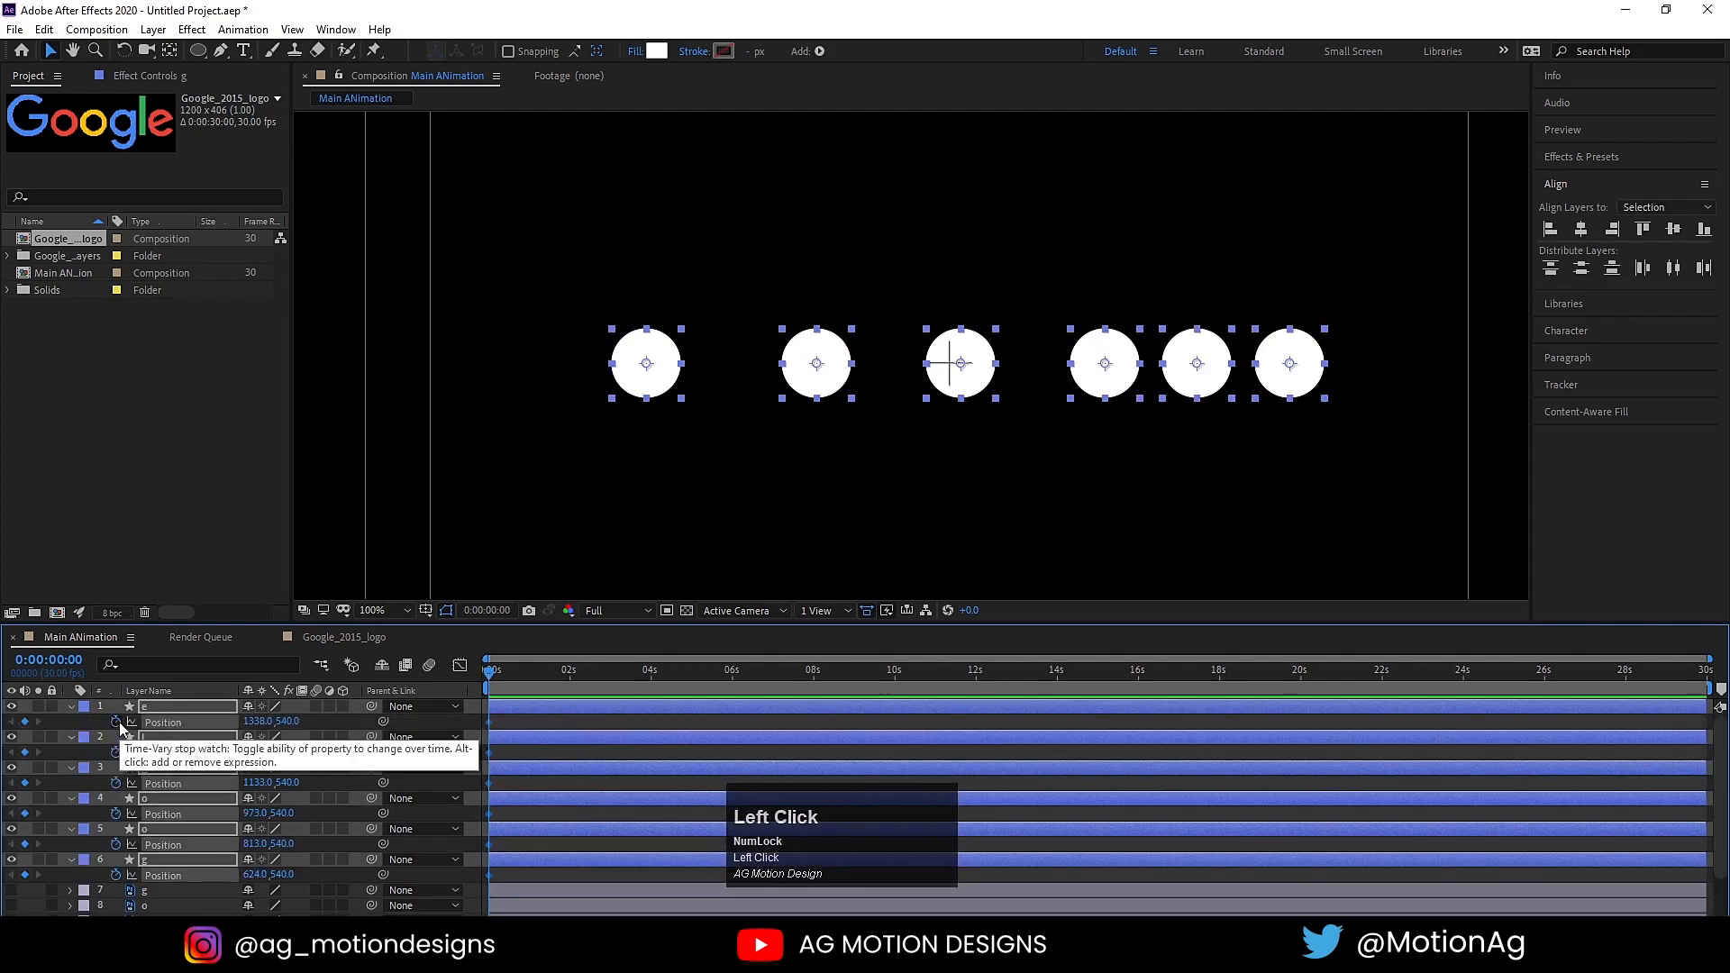
left_click_drag(503, 882, 826, 721)
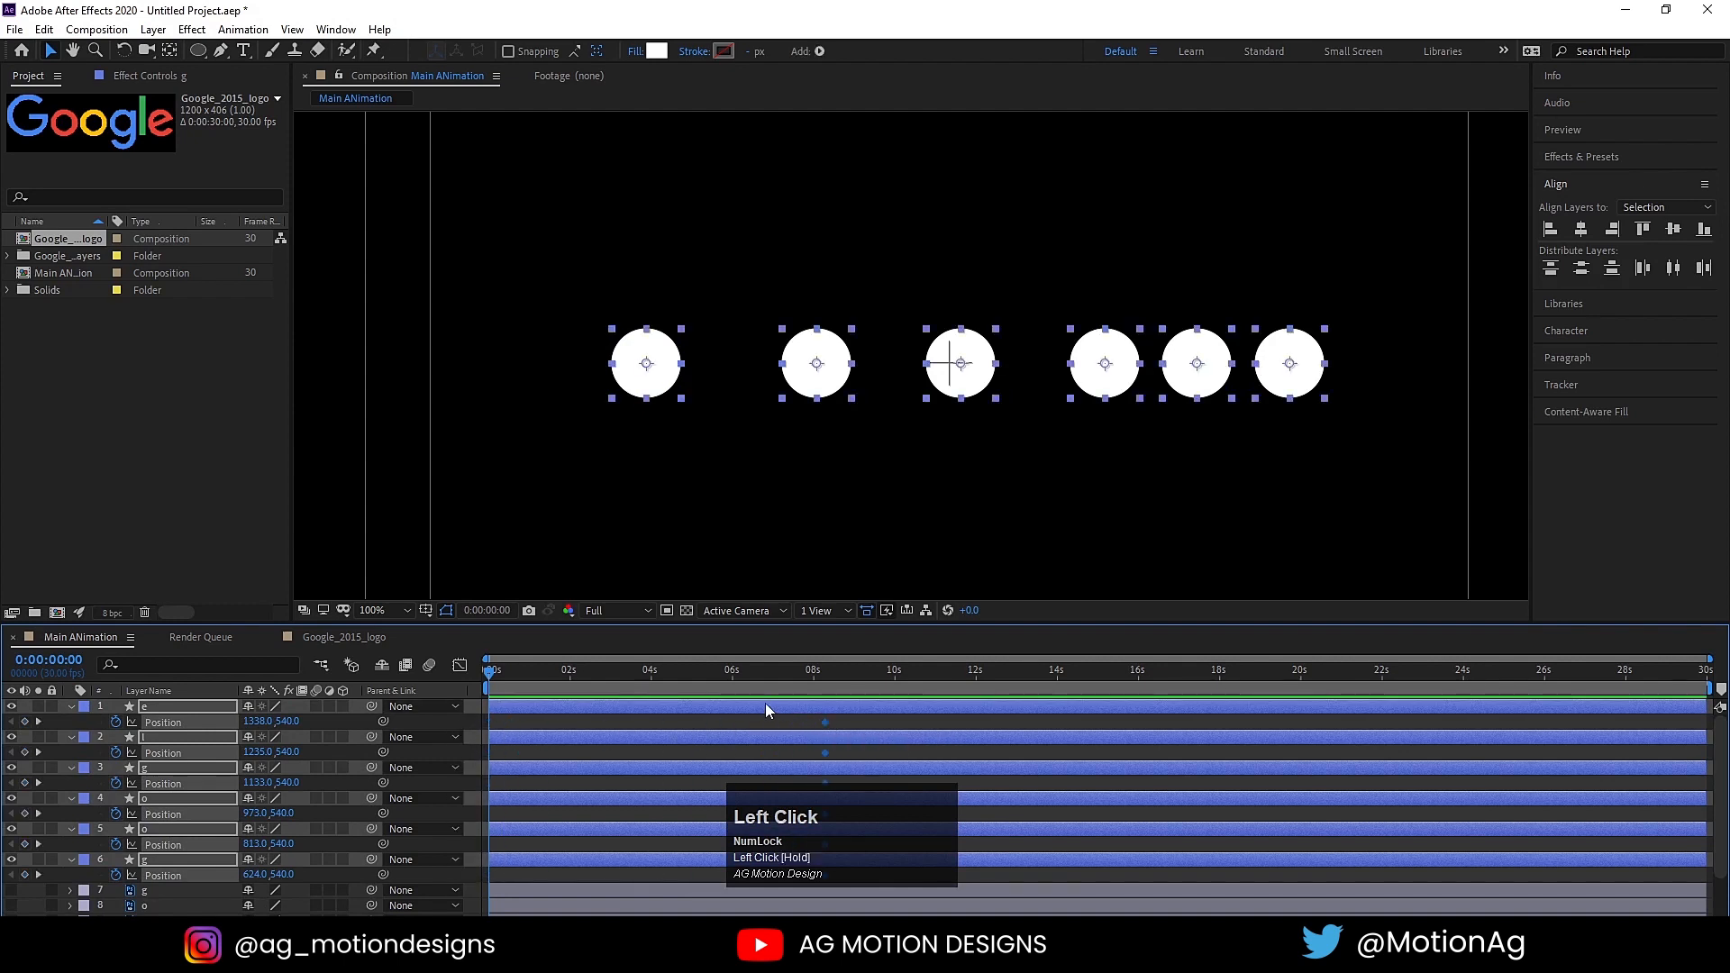
left_click(640, 722)
Step: At 0 seconds, shift the capital G circle and both o circles outward to X positions of about 588, 762 and 926
left_click(511, 710)
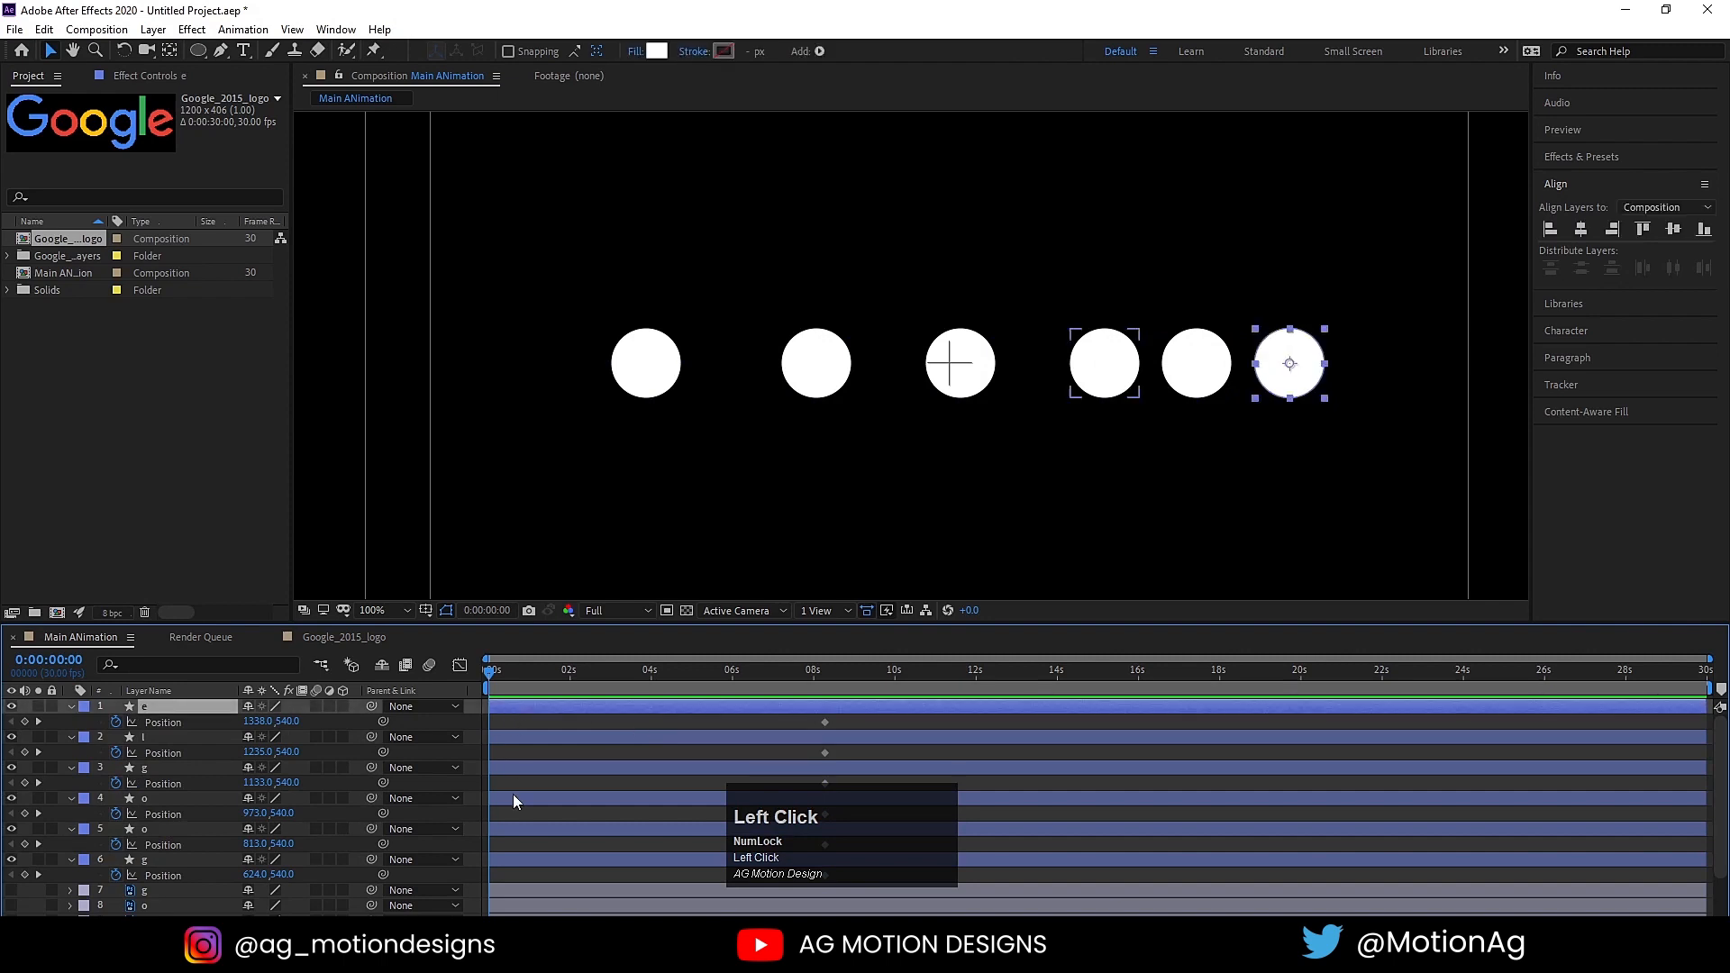
left_click(496, 860, "shift")
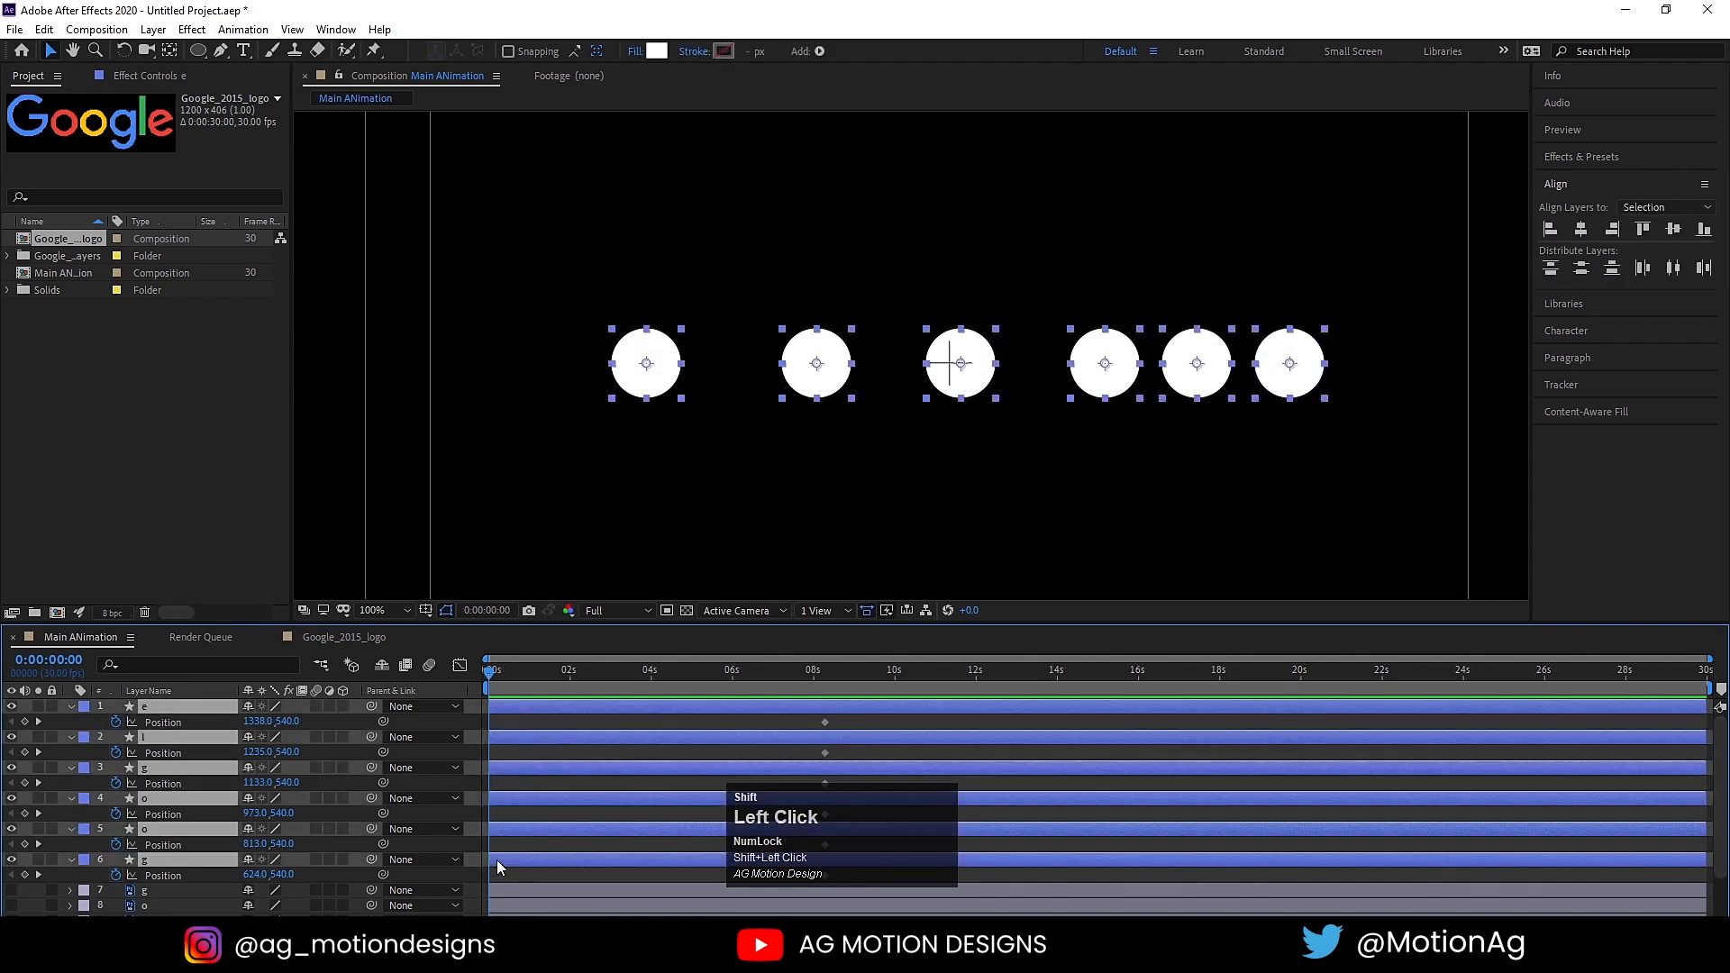
left_click(754, 467)
left_click(629, 374)
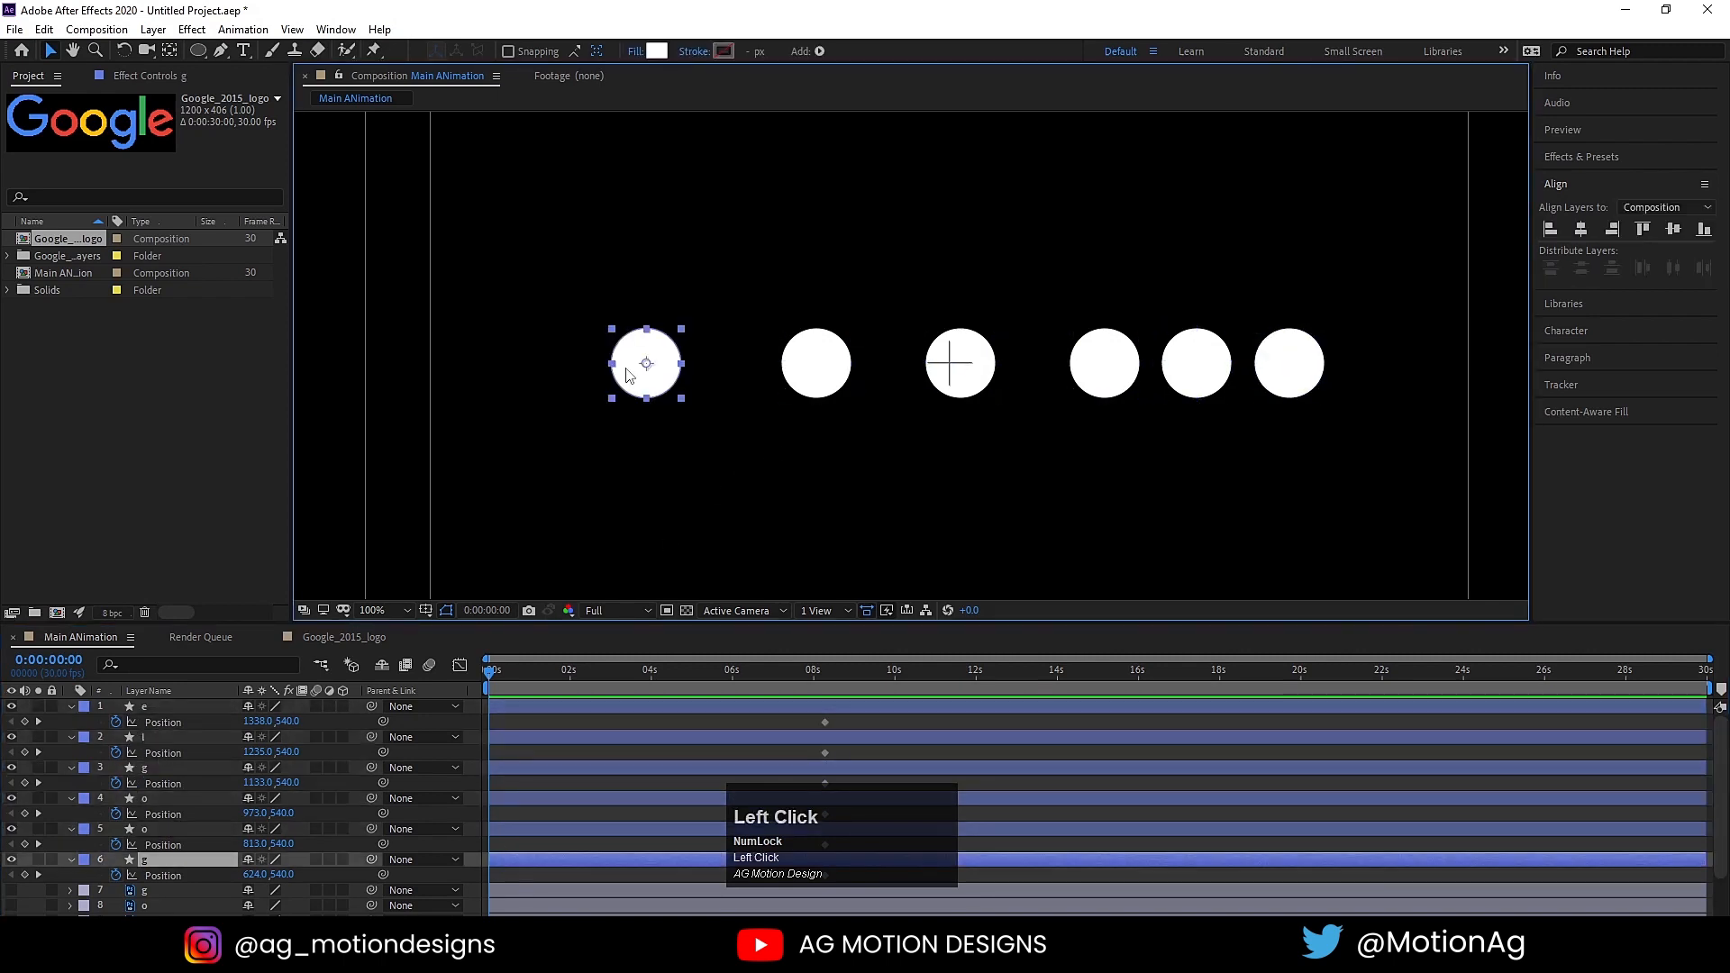
left_click_drag(639, 379, 608, 379)
left_click(815, 382)
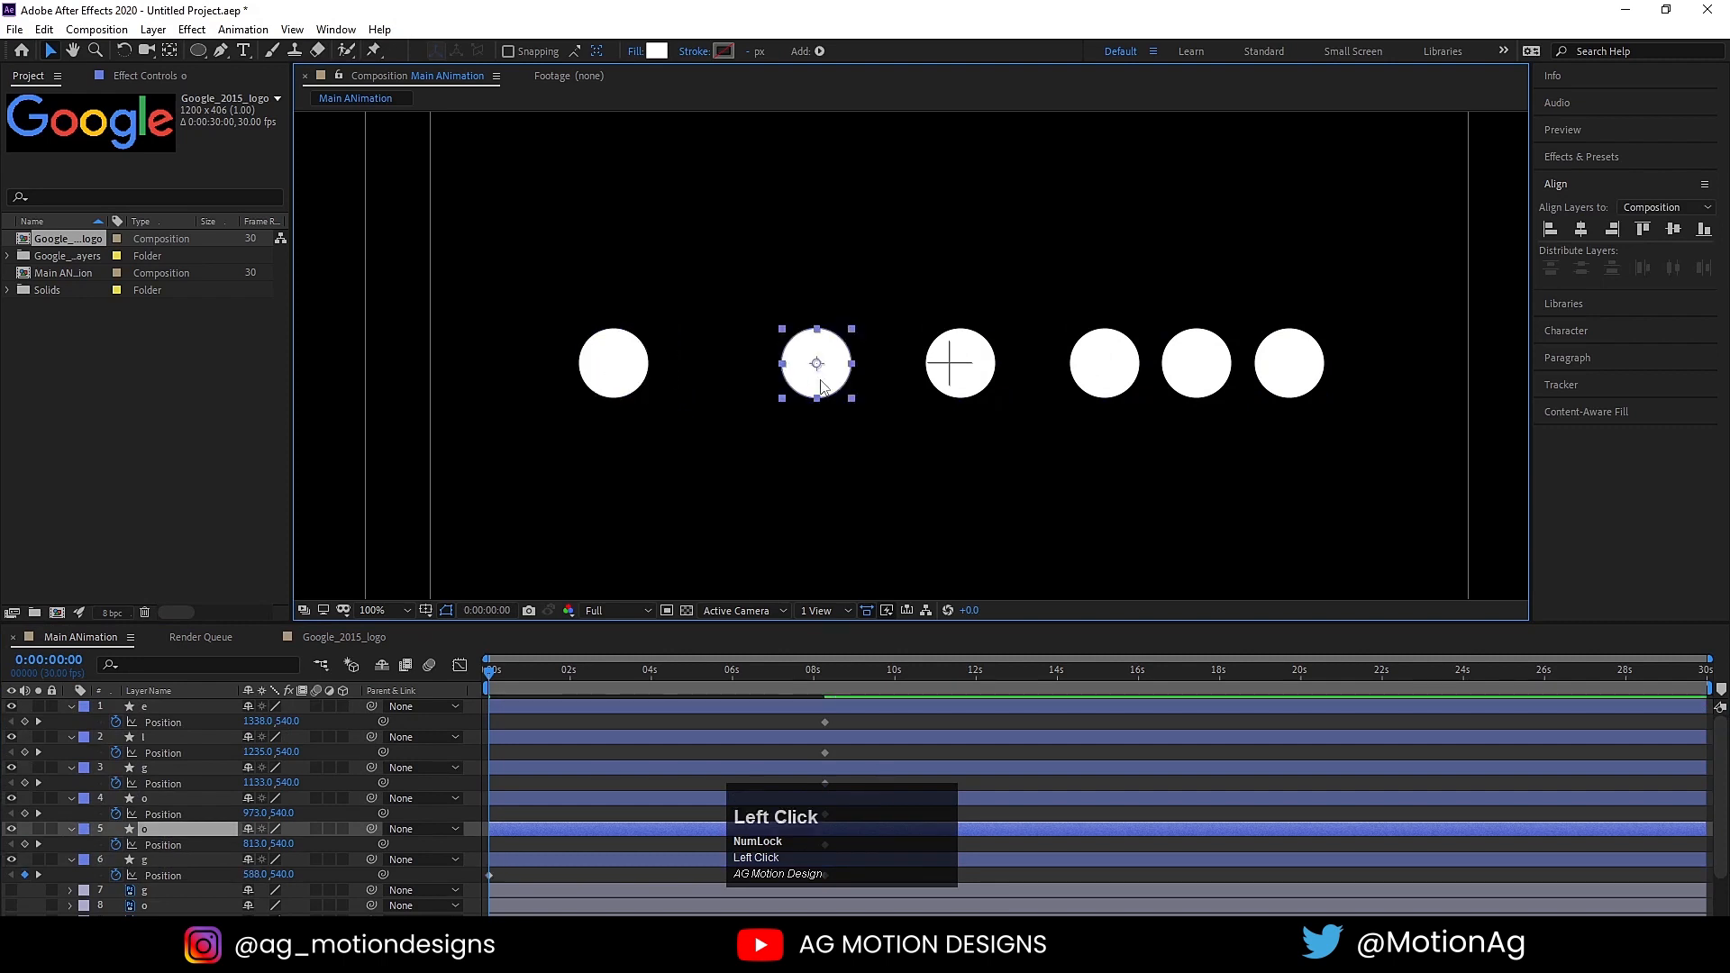
left_click_drag(816, 382, 766, 385)
left_click_drag(966, 386, 924, 388)
Step: Space out the lowercase g, l and e circles at 0 seconds to X positions of about 1092, 1244 and 1397
left_click(1096, 385)
left_click_drag(1111, 394, 1074, 394)
left_click(1185, 386)
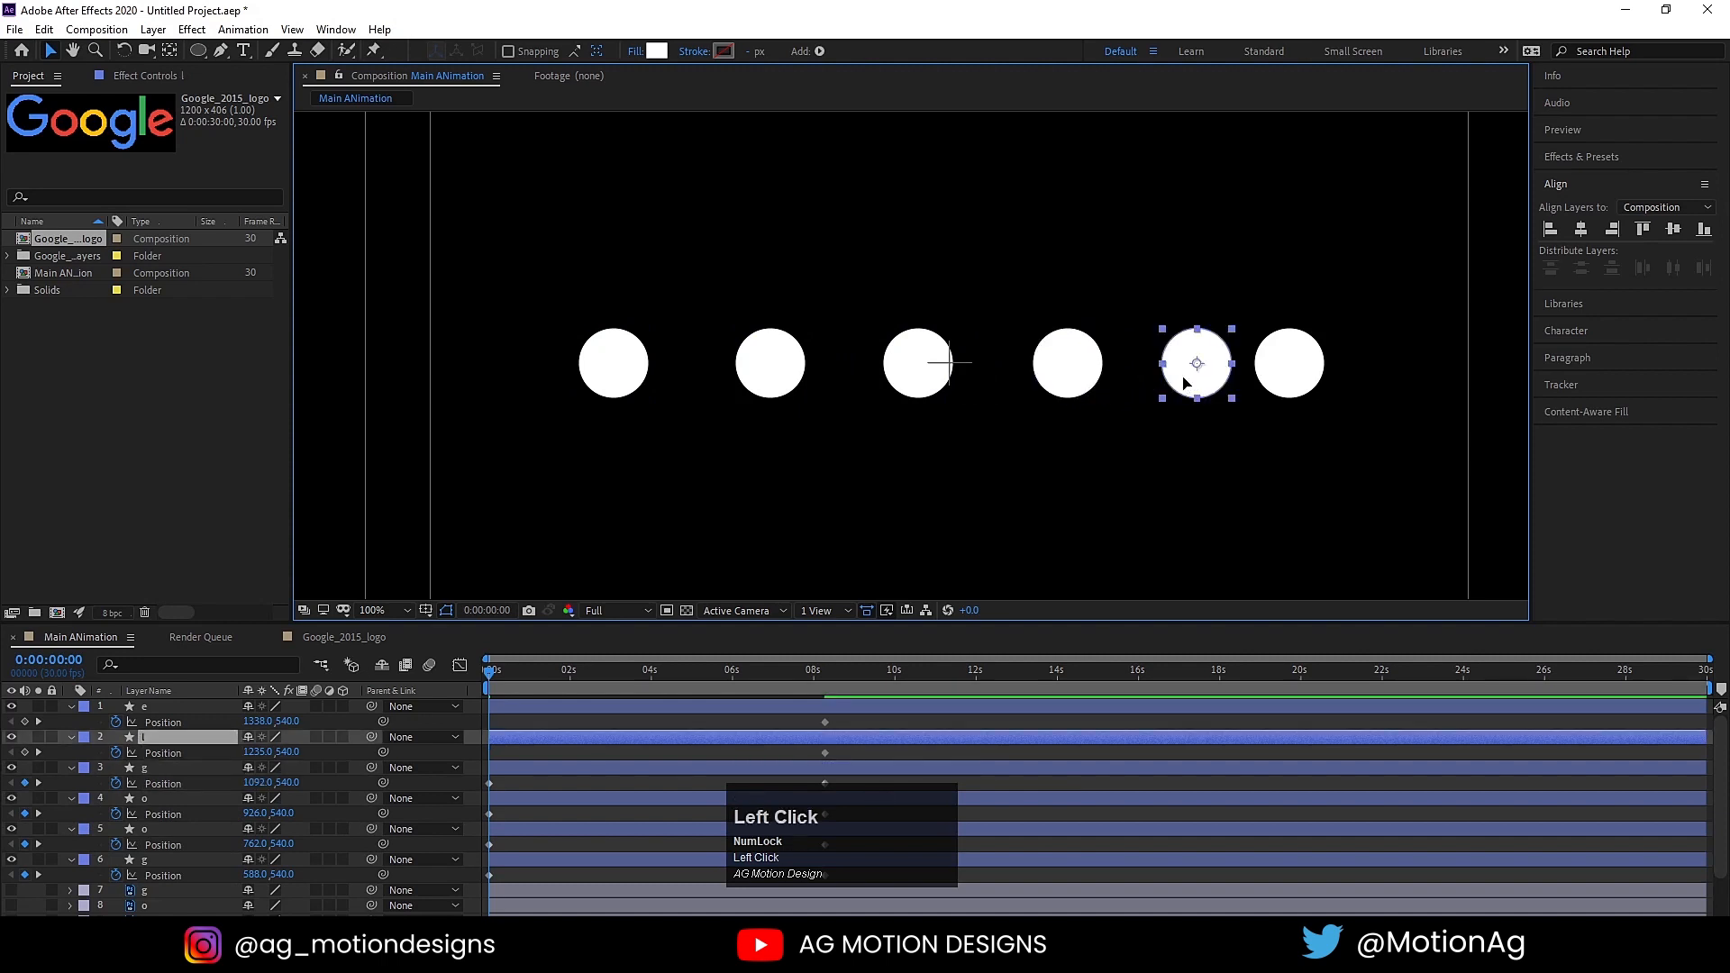
left_click_drag(1185, 383, 1325, 383)
left_click(1276, 383)
left_click(1350, 442)
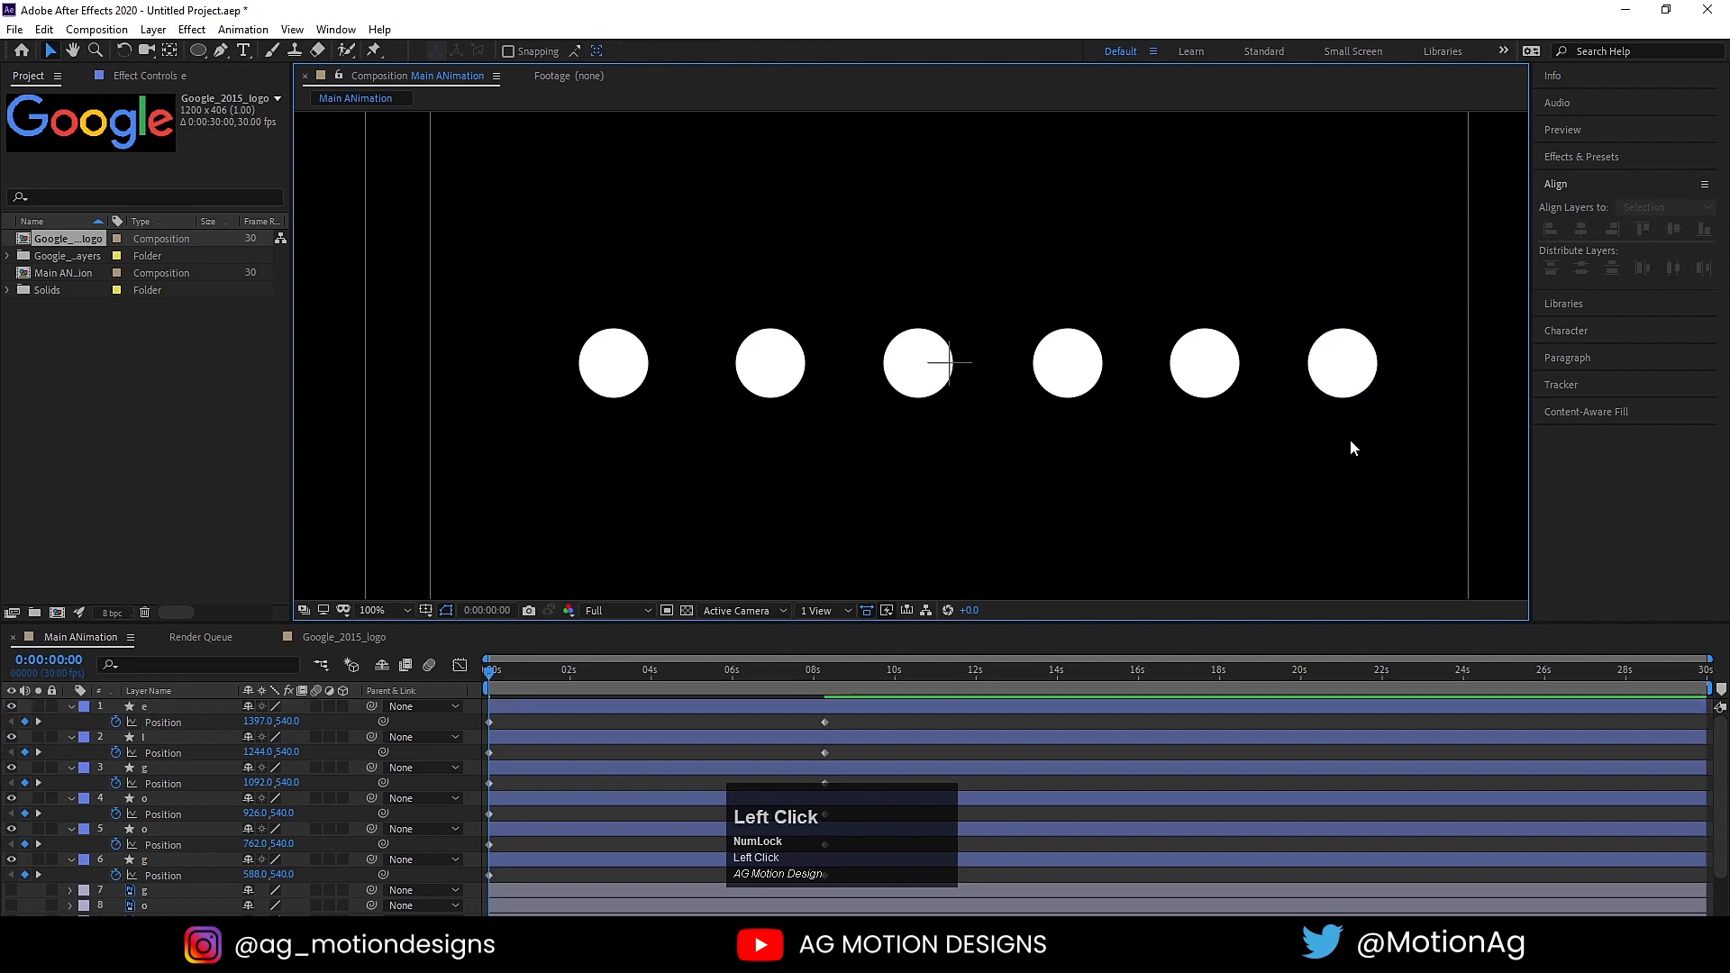
Step: Shift all six circles together to centre the row in the frame, with X positions from about 554 to 1363
left_click_drag(1350, 440, 561, 254)
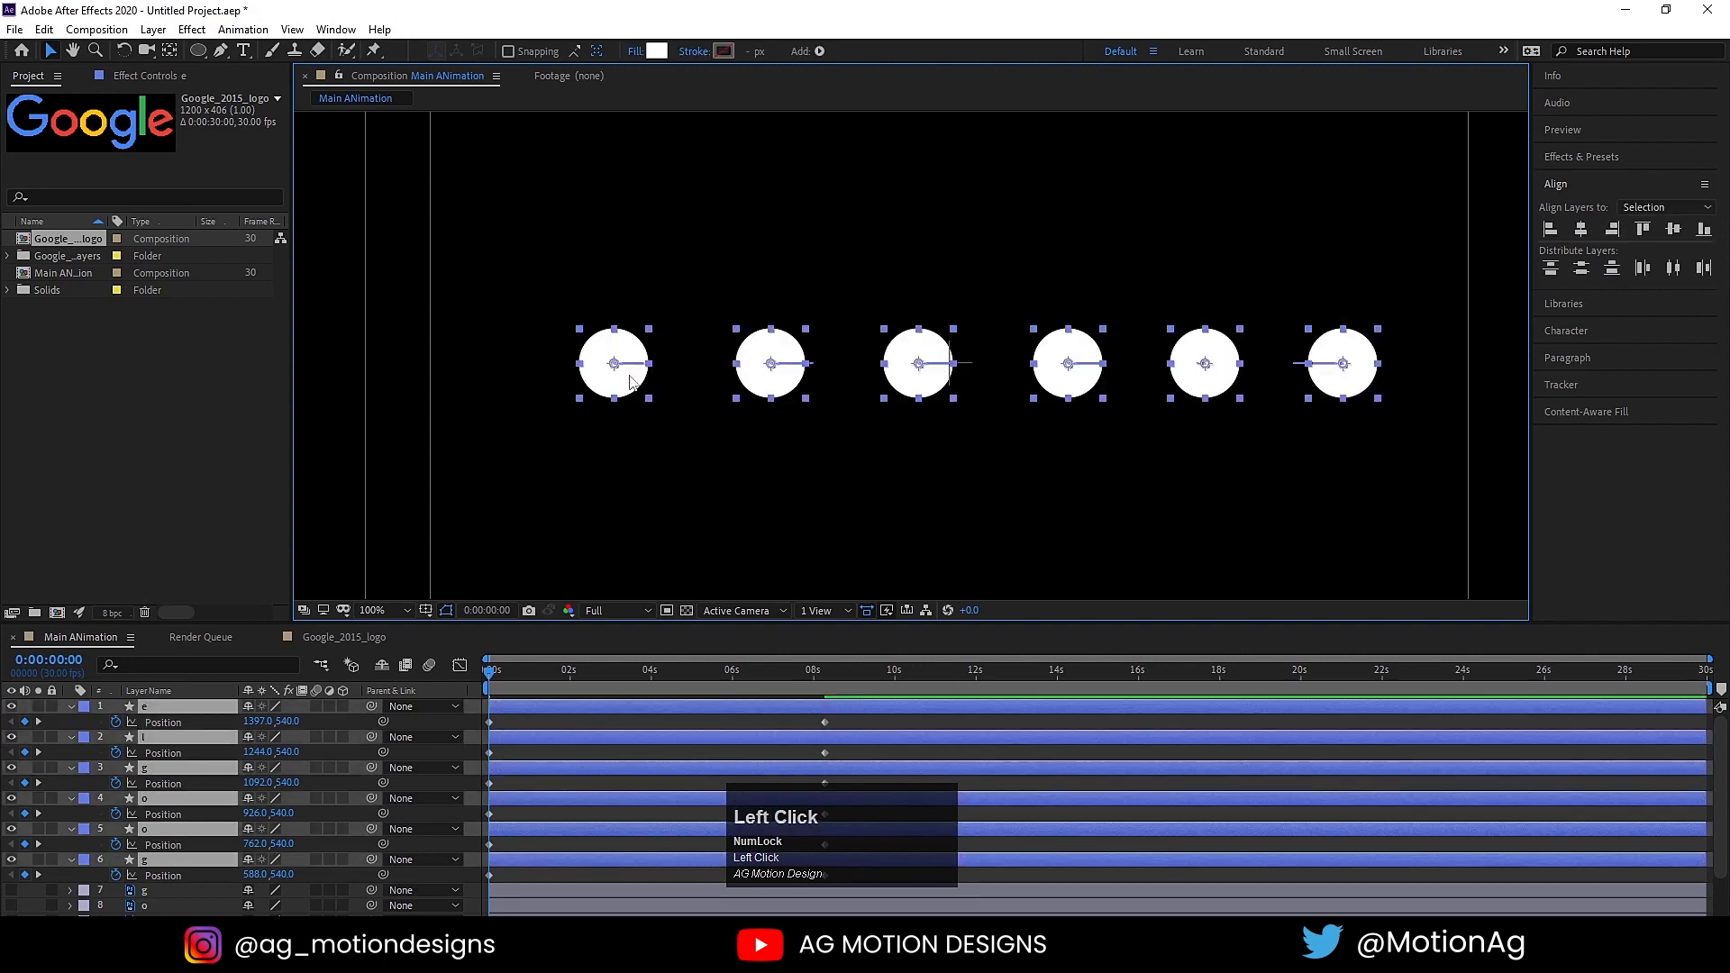
left_click_drag(631, 383, 595, 383)
left_click(373, 610)
left_click(391, 292)
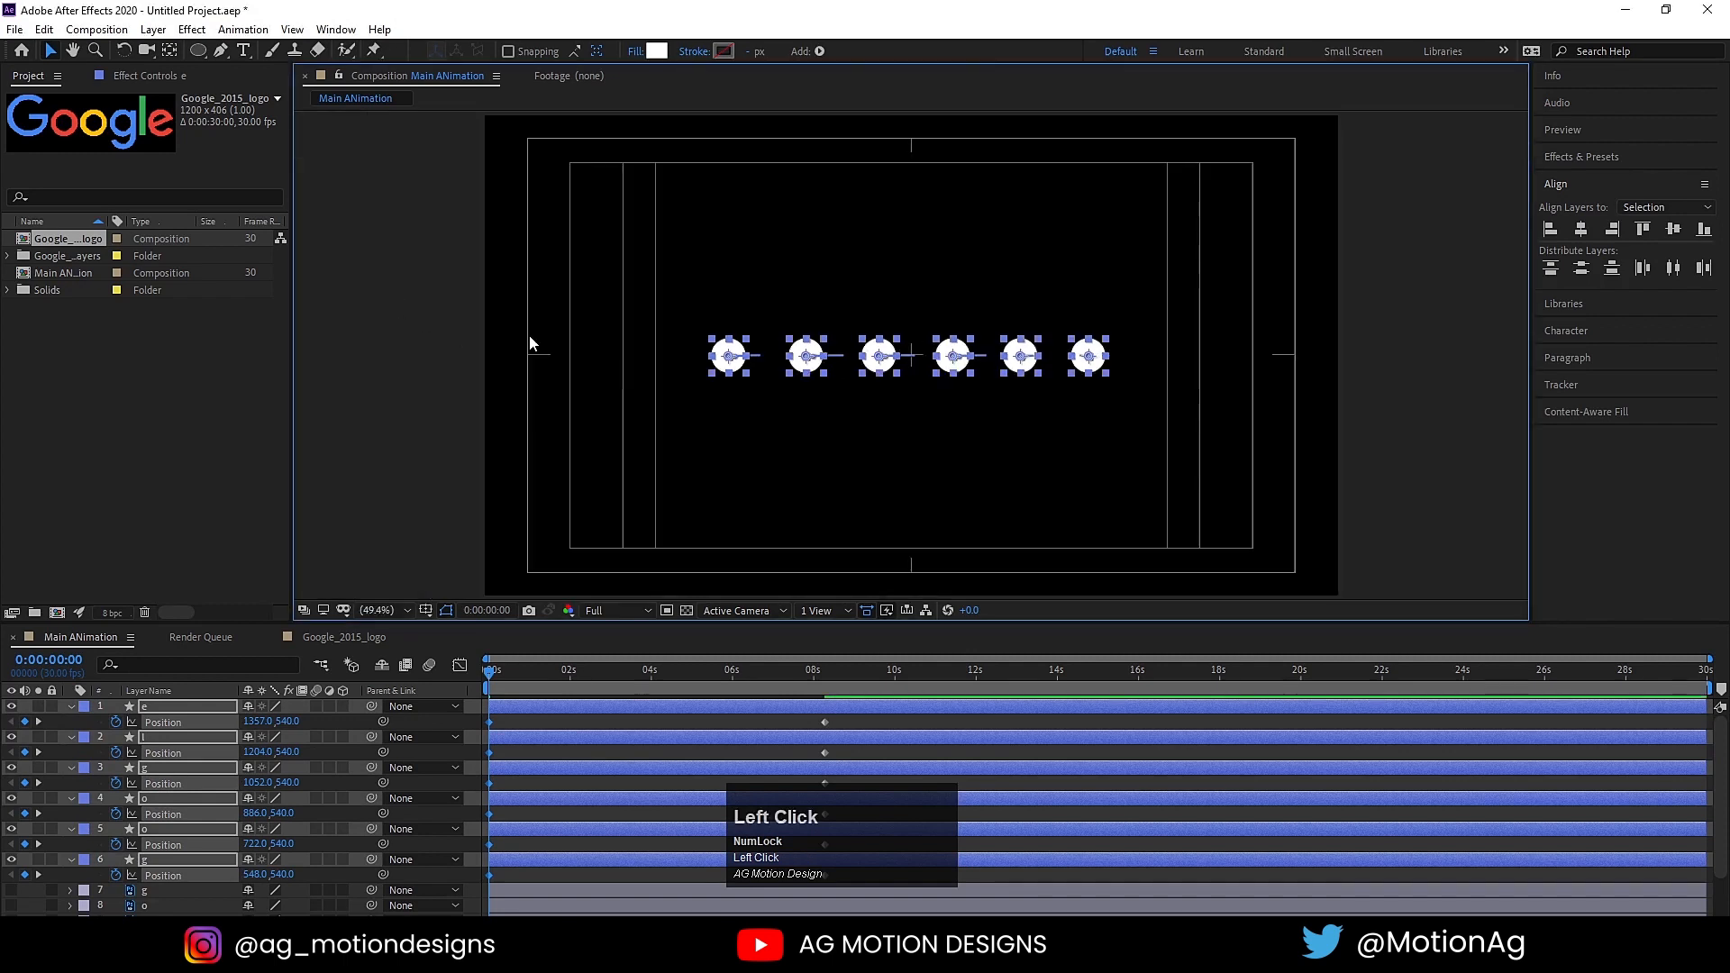
key("Right")
key("Right")
key("Right")
key("Right")
key("Right")
key("Right")
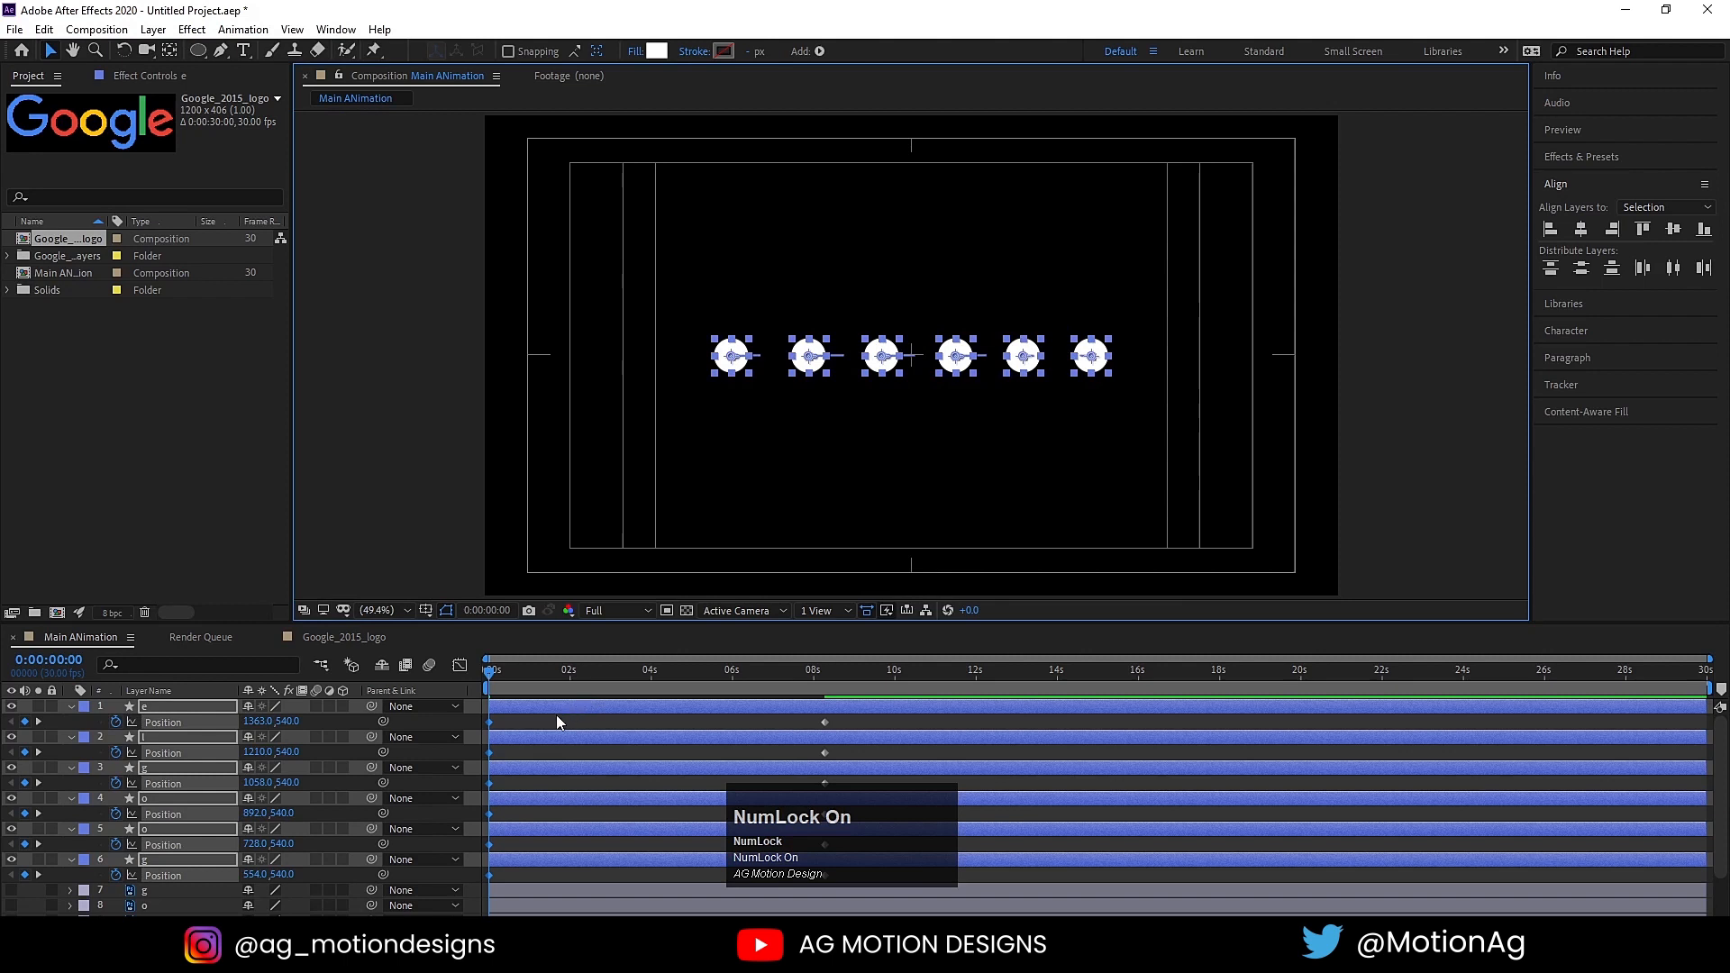
Step: Move the first Position keyframes of all six circles from 0 seconds to about 1 second
key("equal")
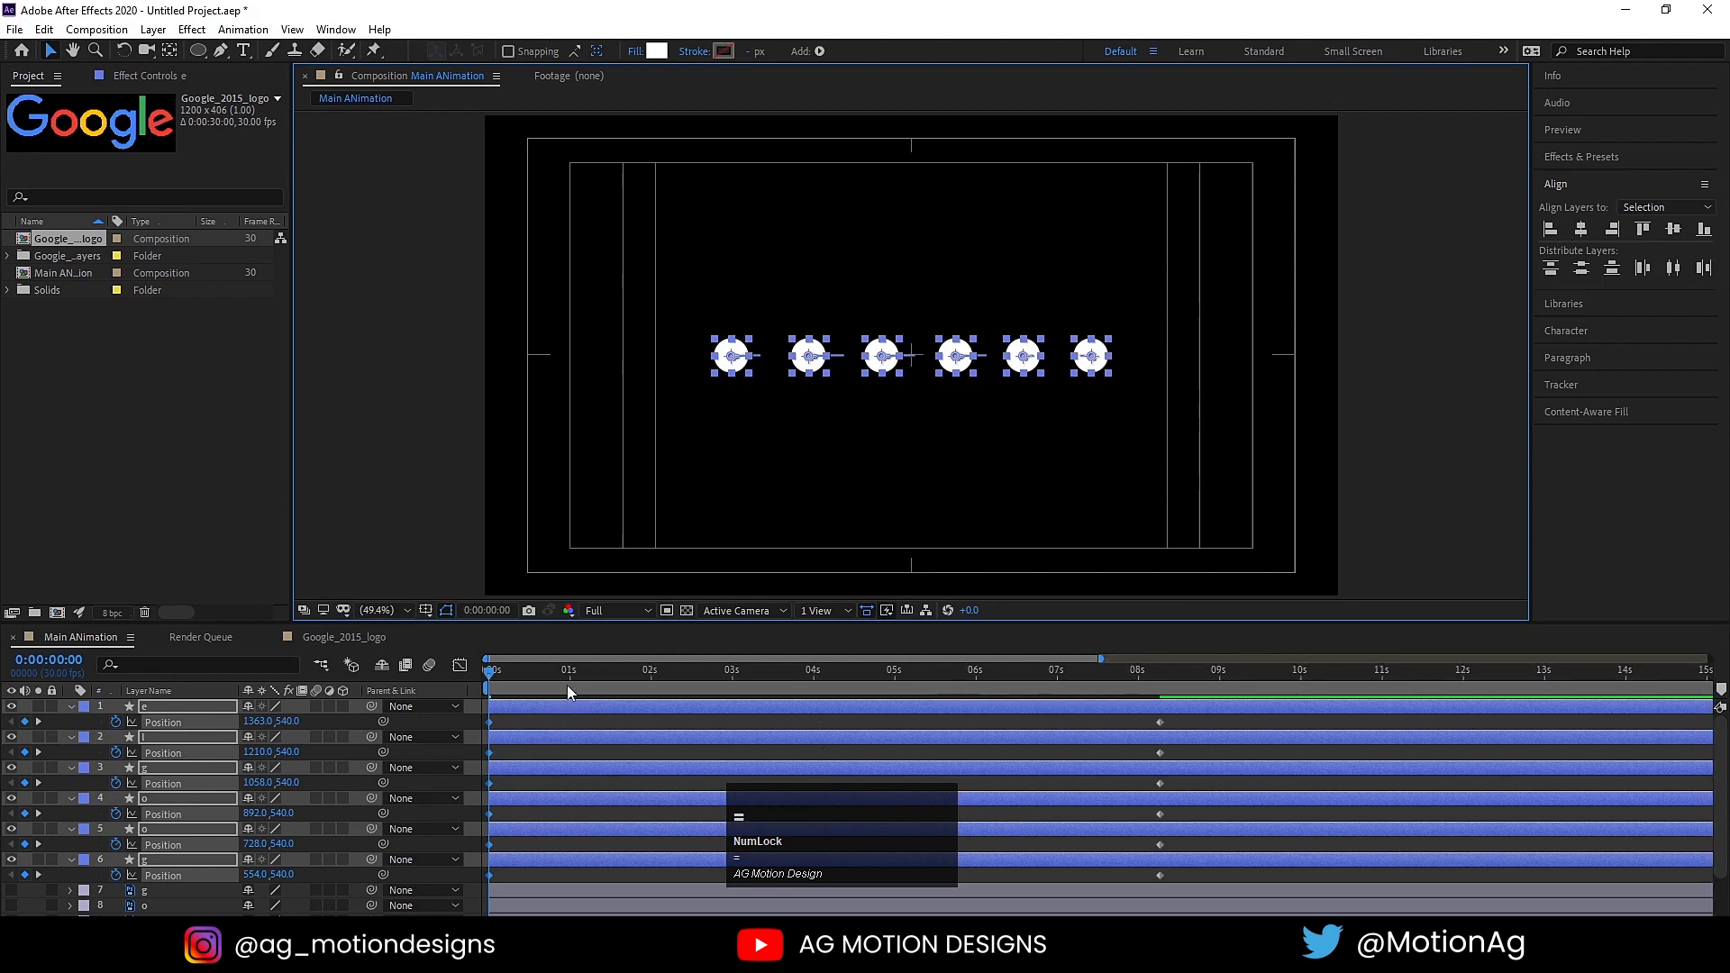
left_click(491, 723)
left_click_drag(493, 726, 571, 732)
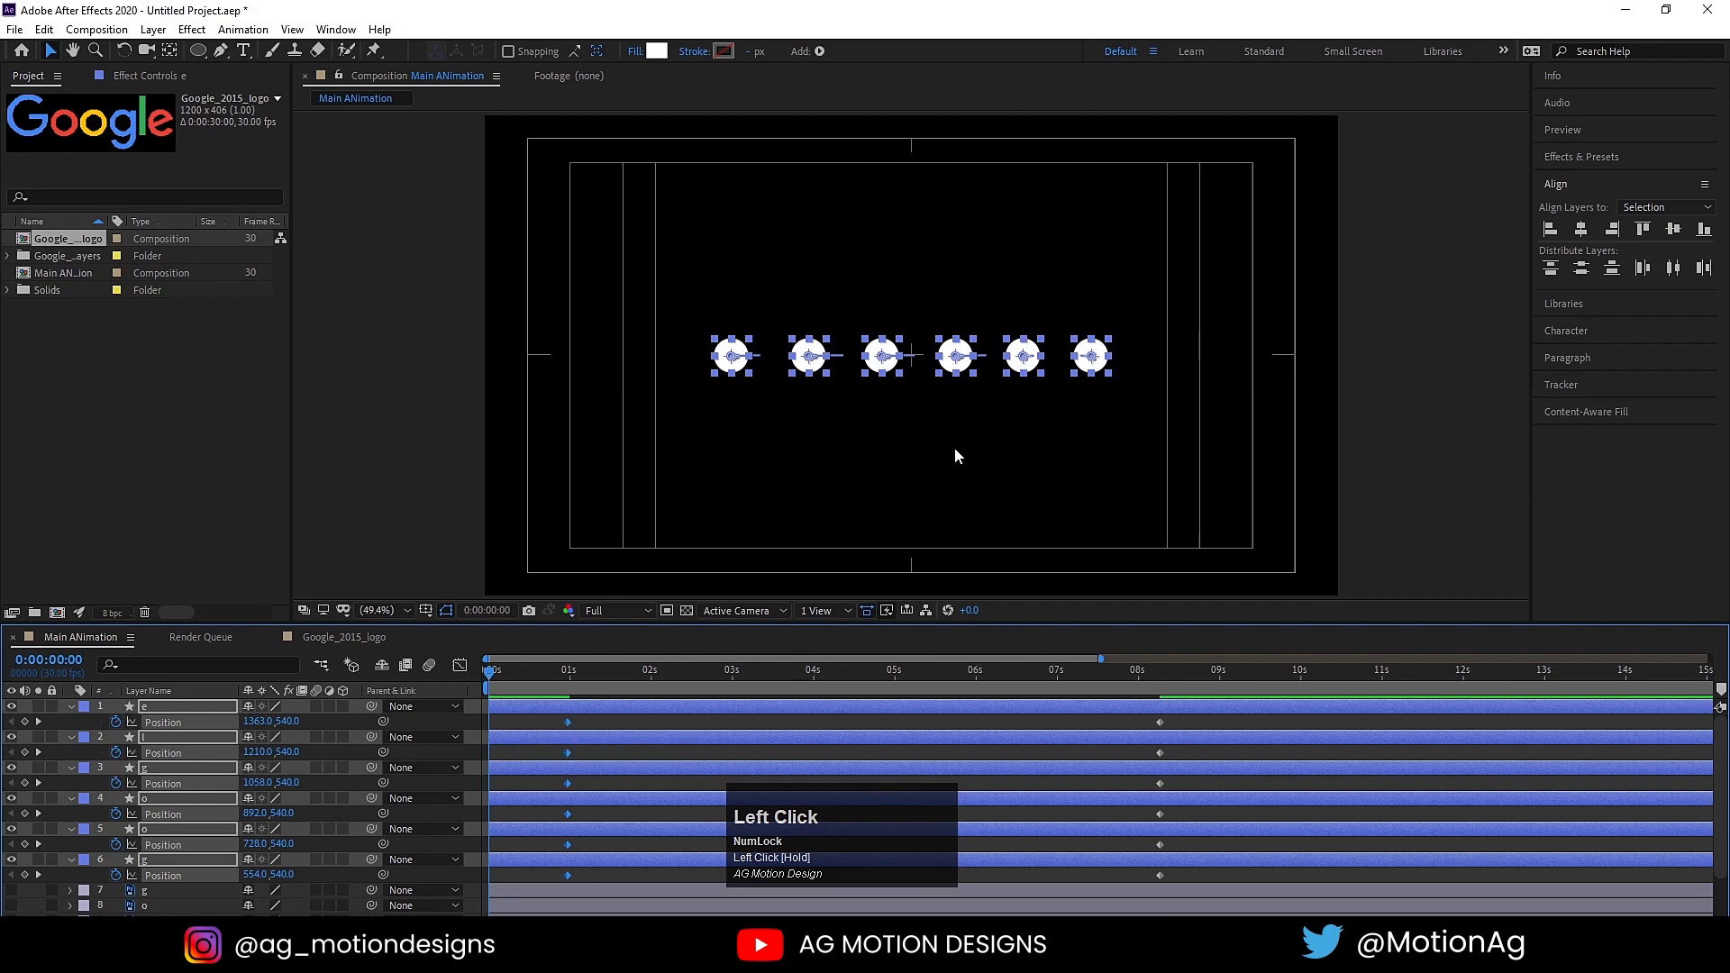
Step: At 0 seconds, align all six circles horizontally onto one central point and preview how they spread out
left_click(510, 724)
left_click(505, 709)
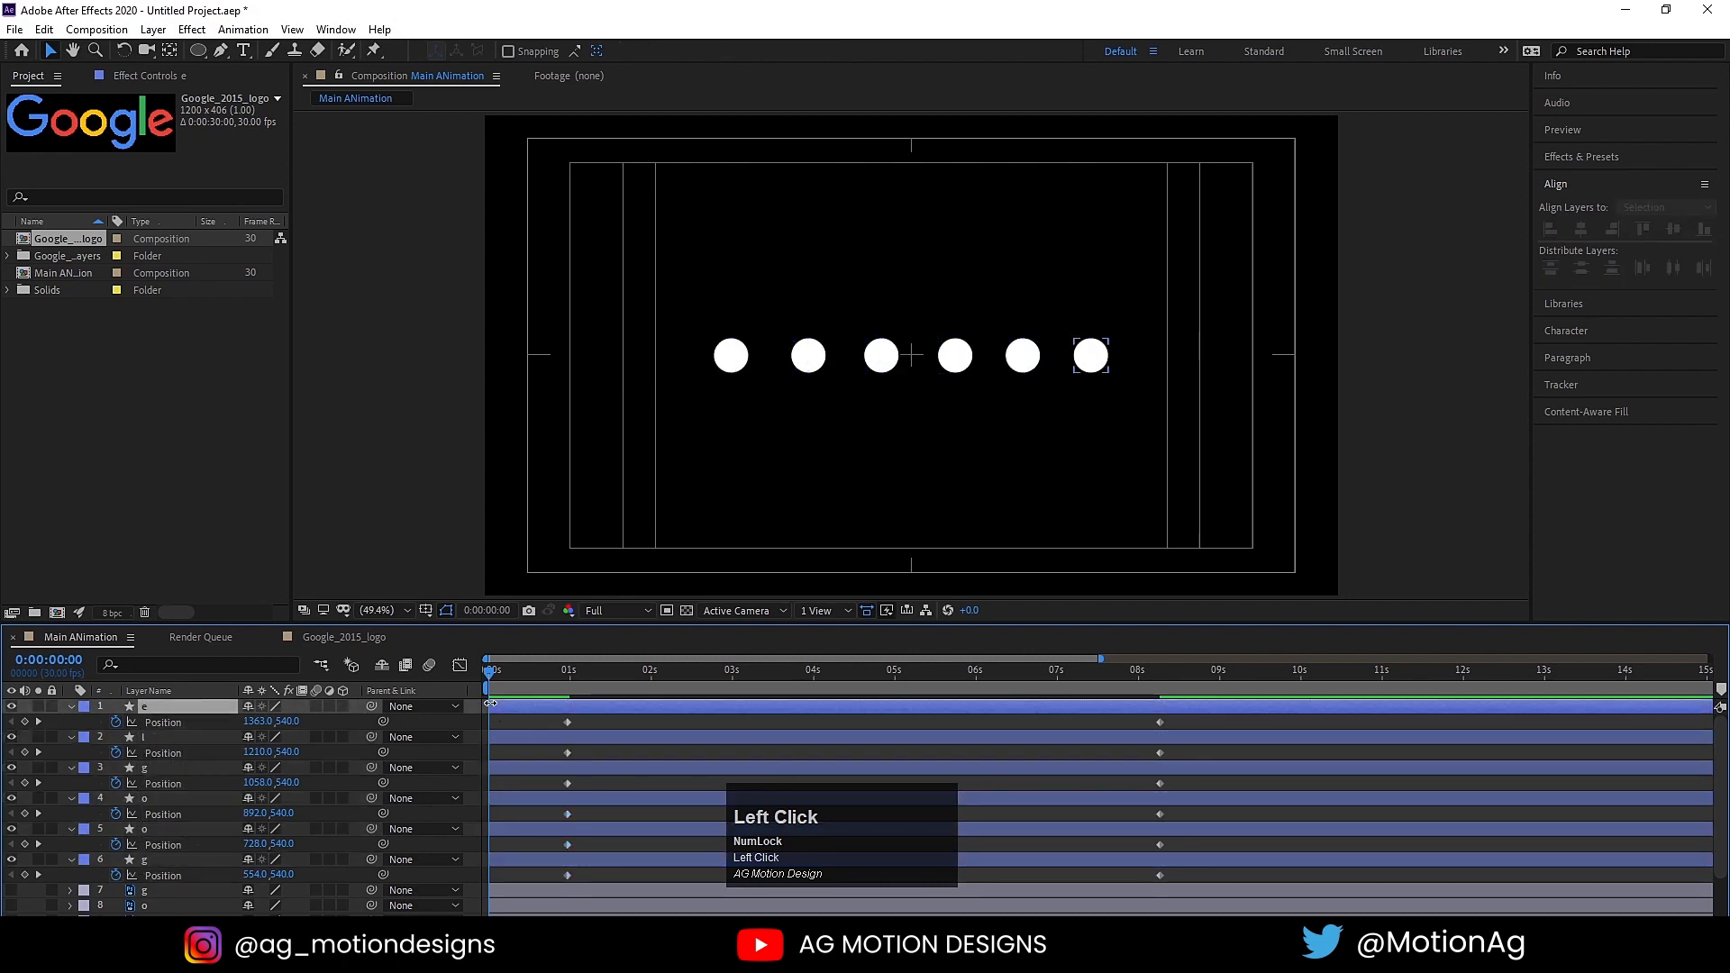
left_click(502, 861, "shift")
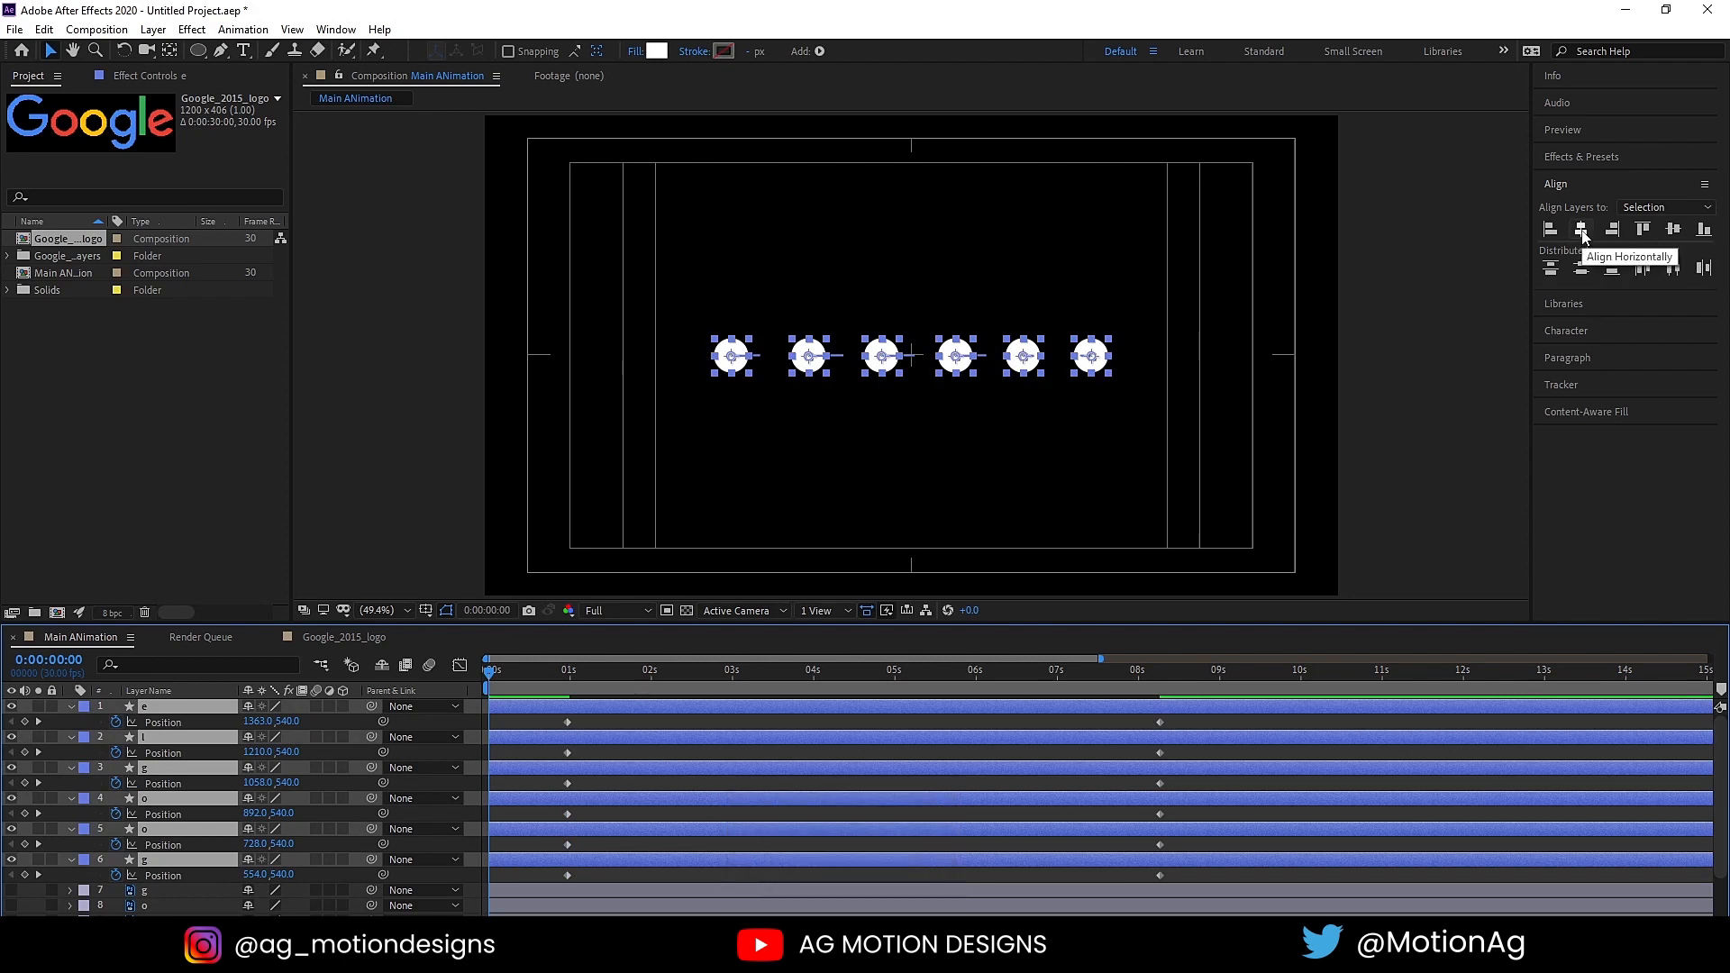
left_click(1582, 231)
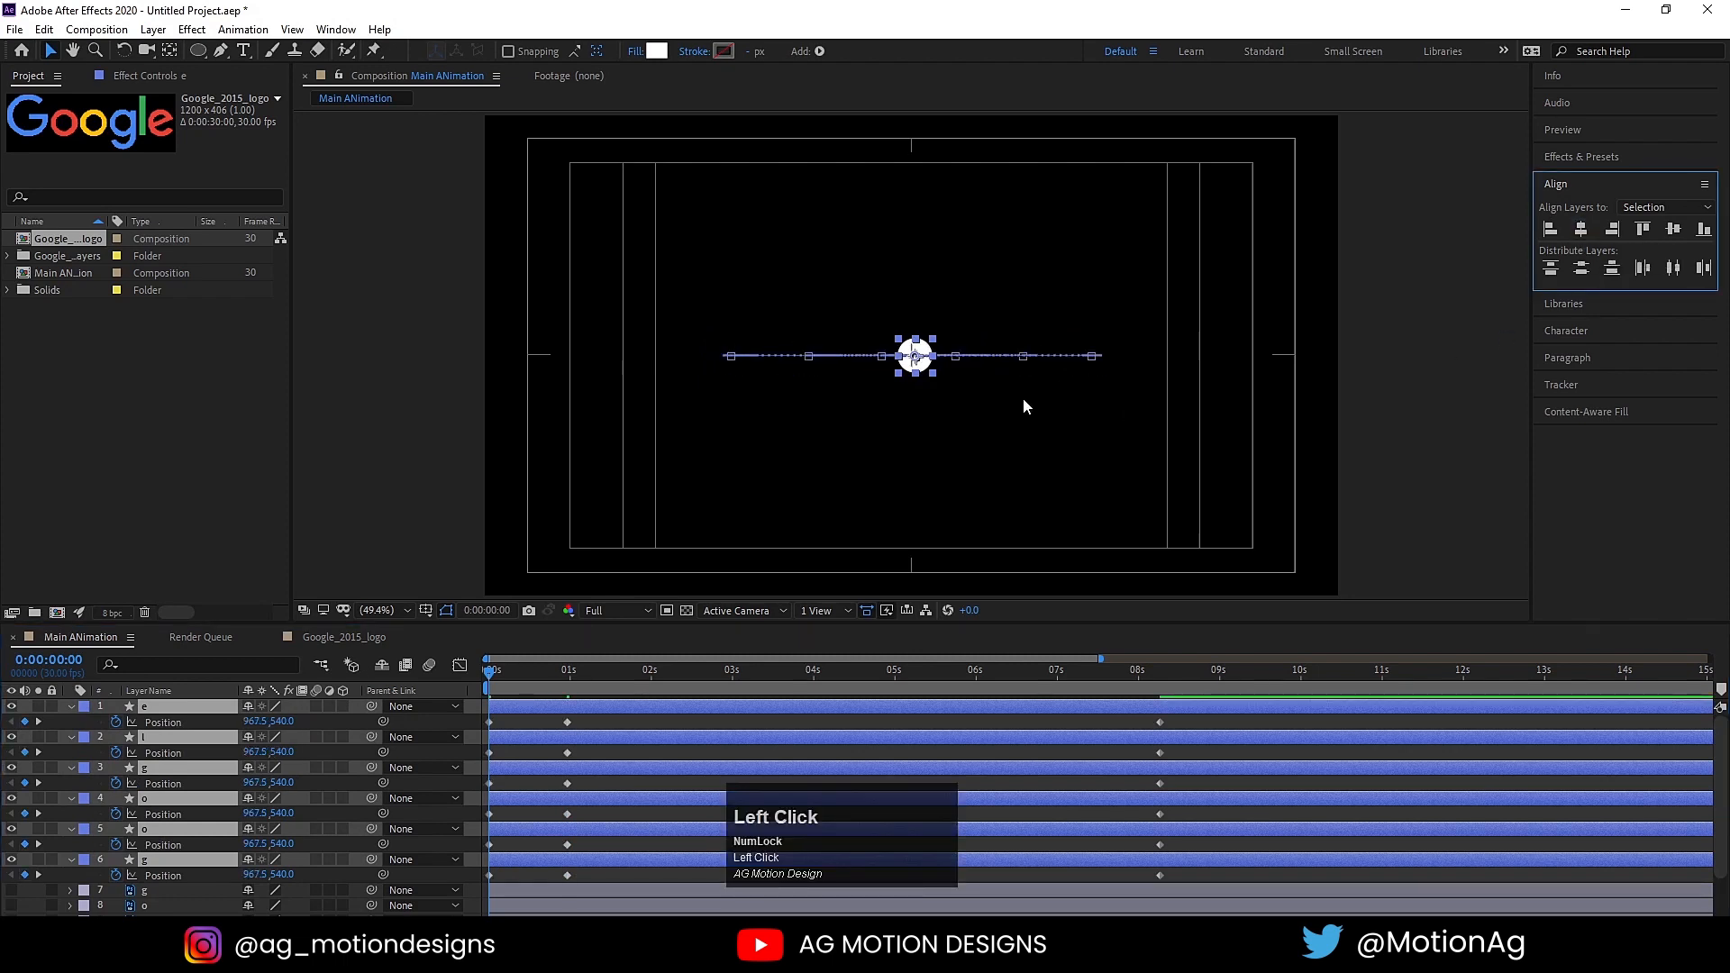
key("space")
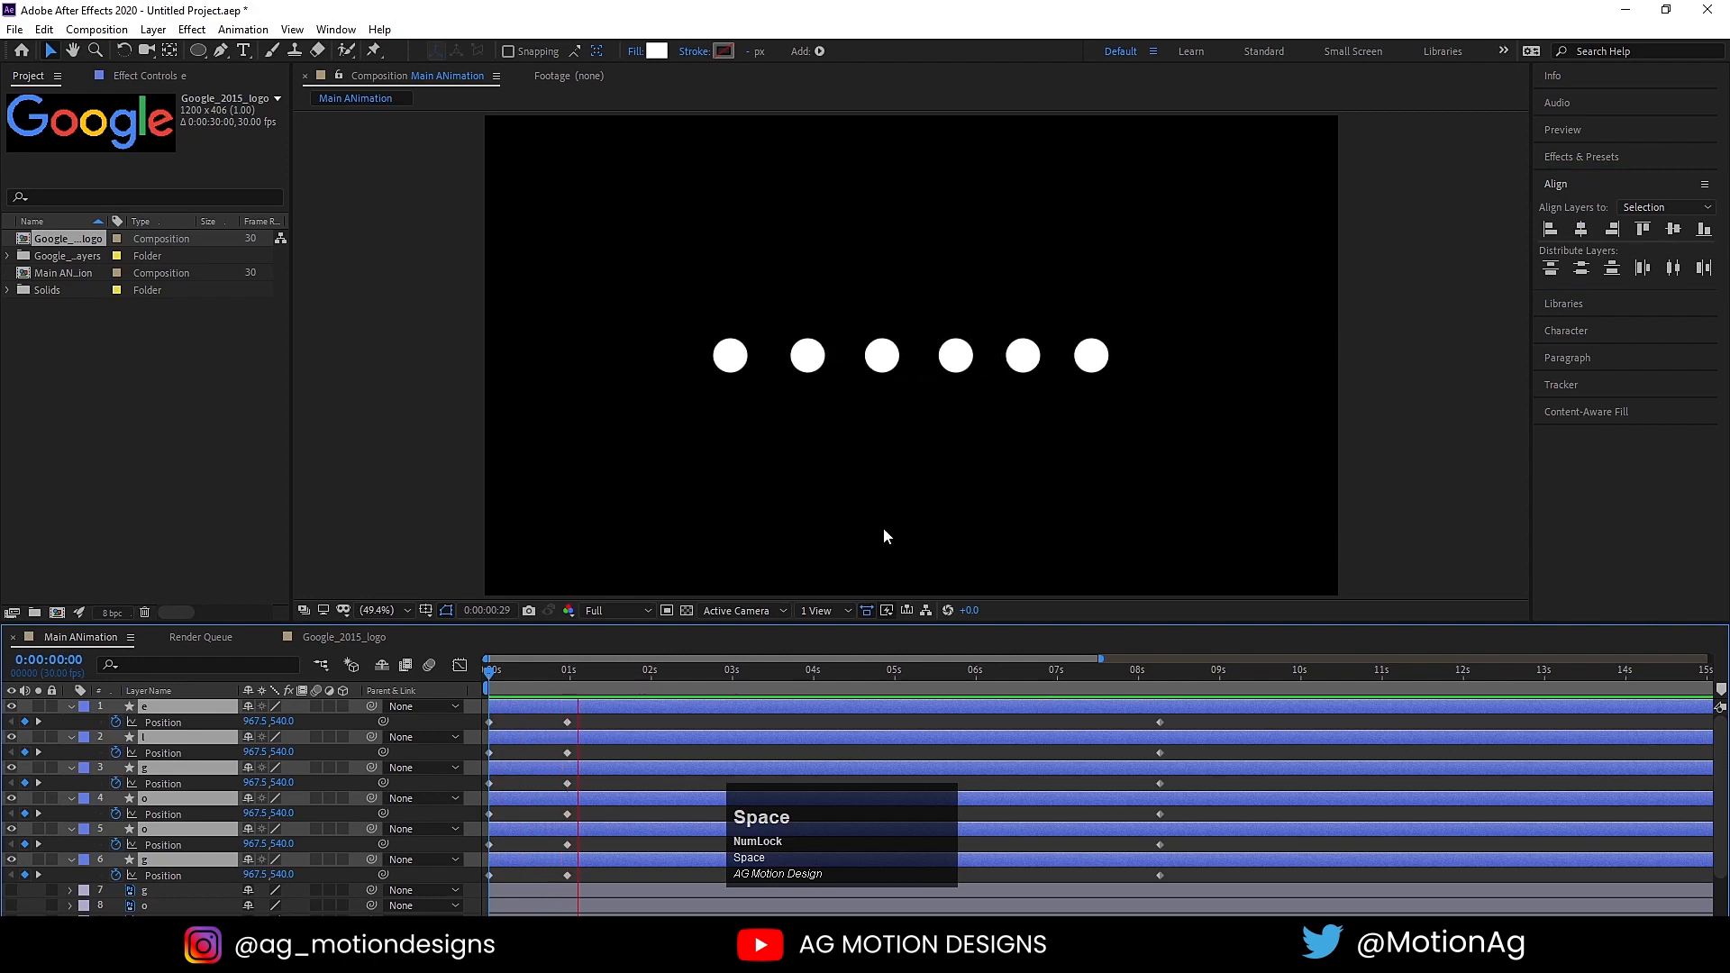
key("space")
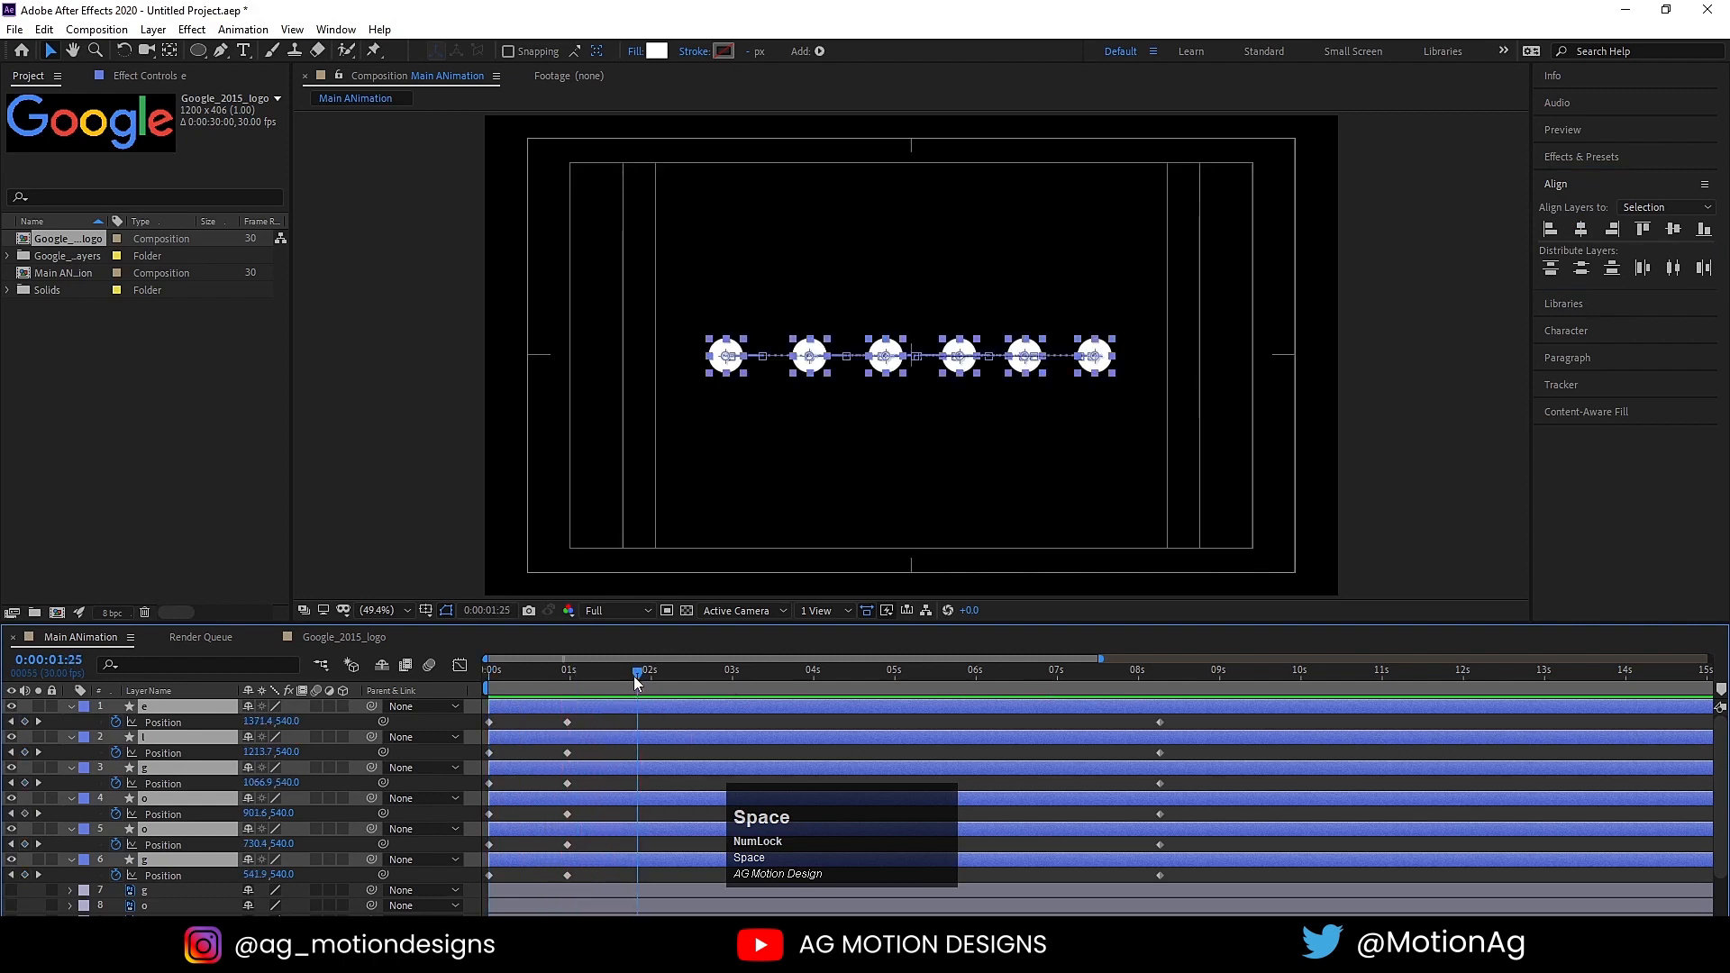
Step: Copy the 1-second Position keyframes of the e, l and lowercase g circles to 2 seconds
left_click_drag(635, 683, 655, 682)
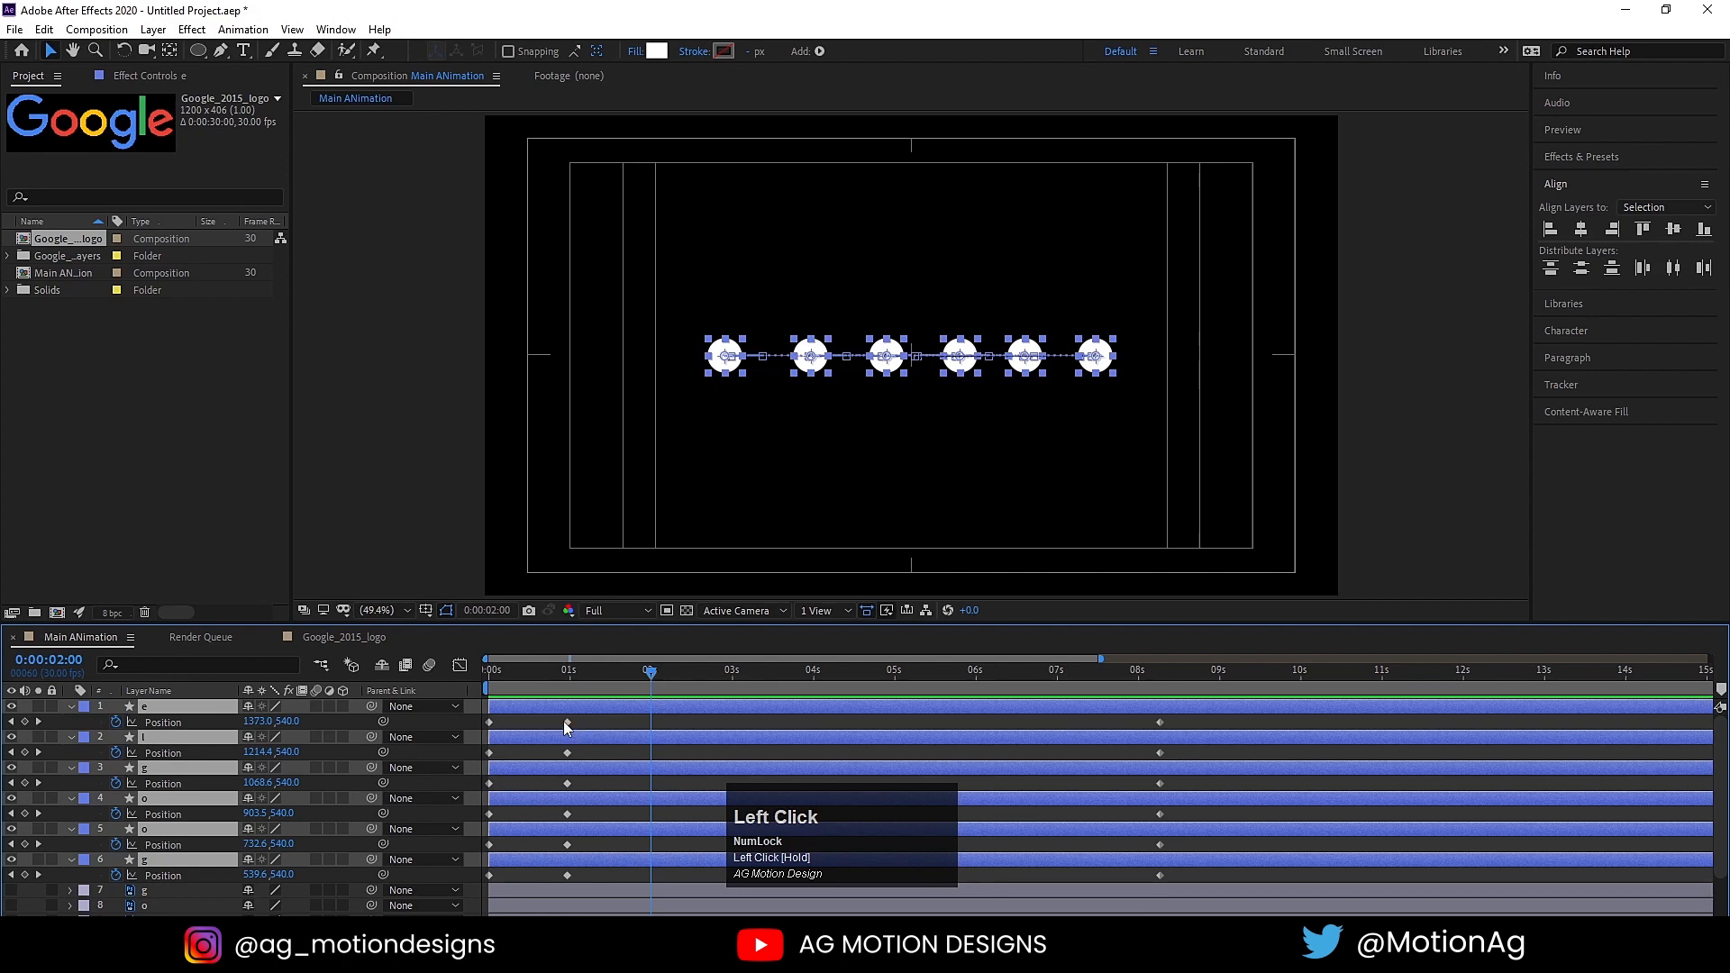
left_click(567, 724)
key("ctrl+c")
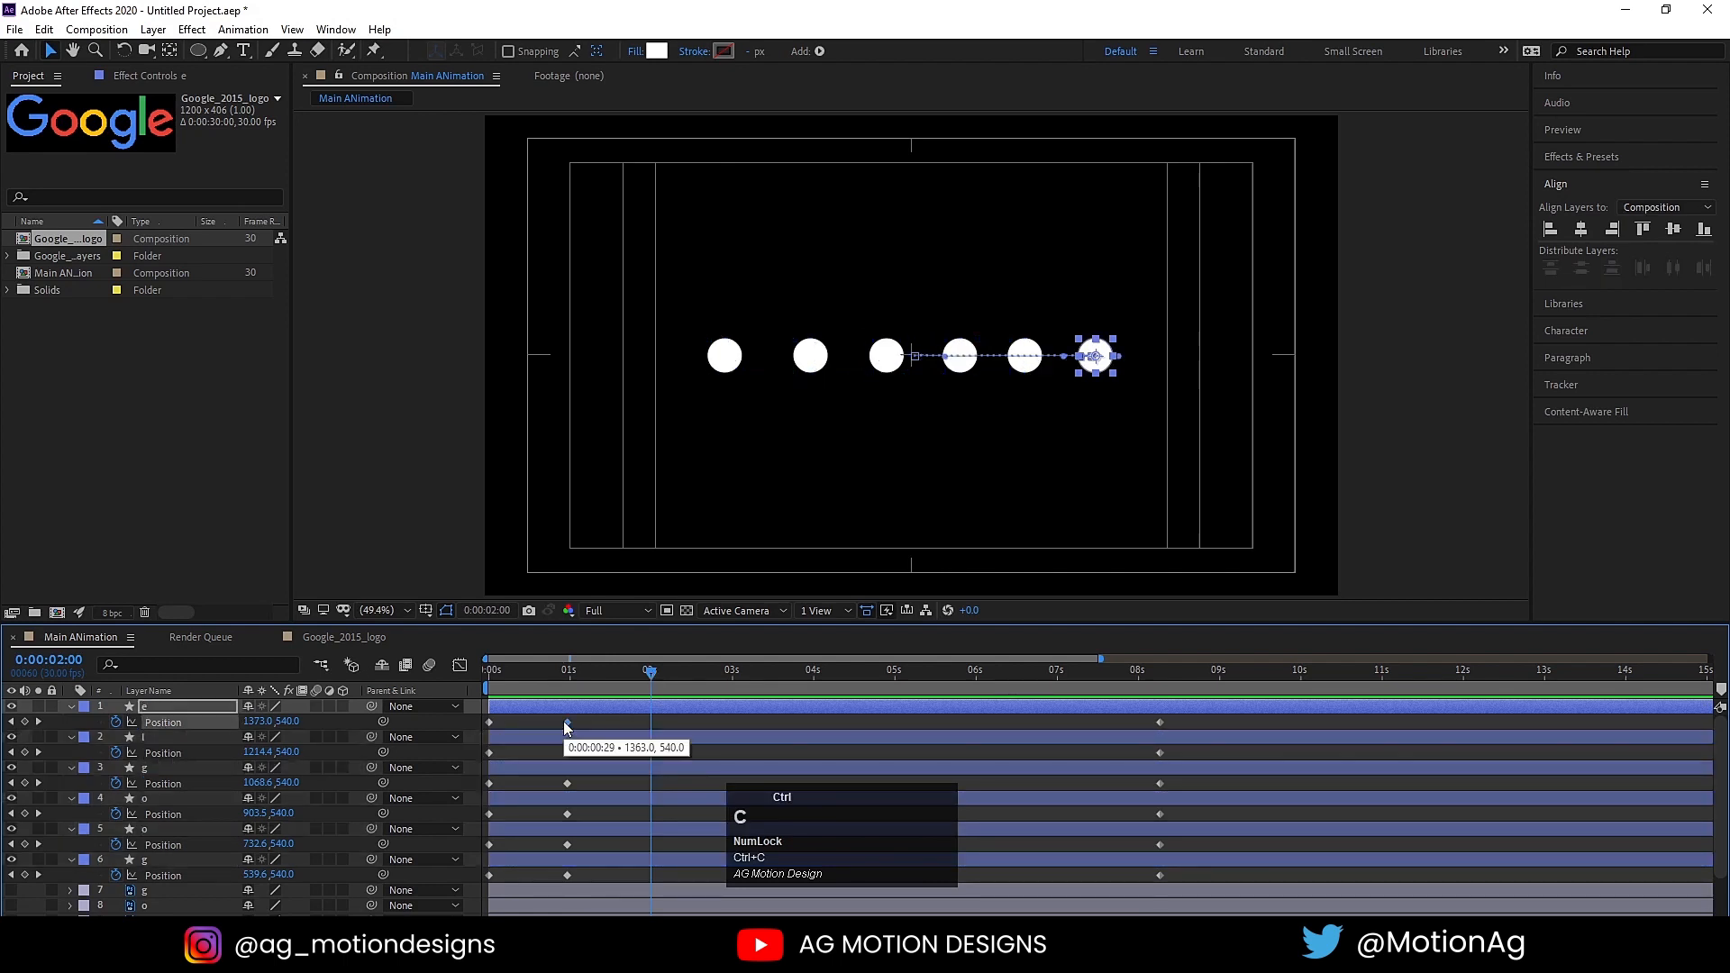
key("ctrl+v")
left_click(568, 754)
key("ctrl+c")
key("ctrl+v")
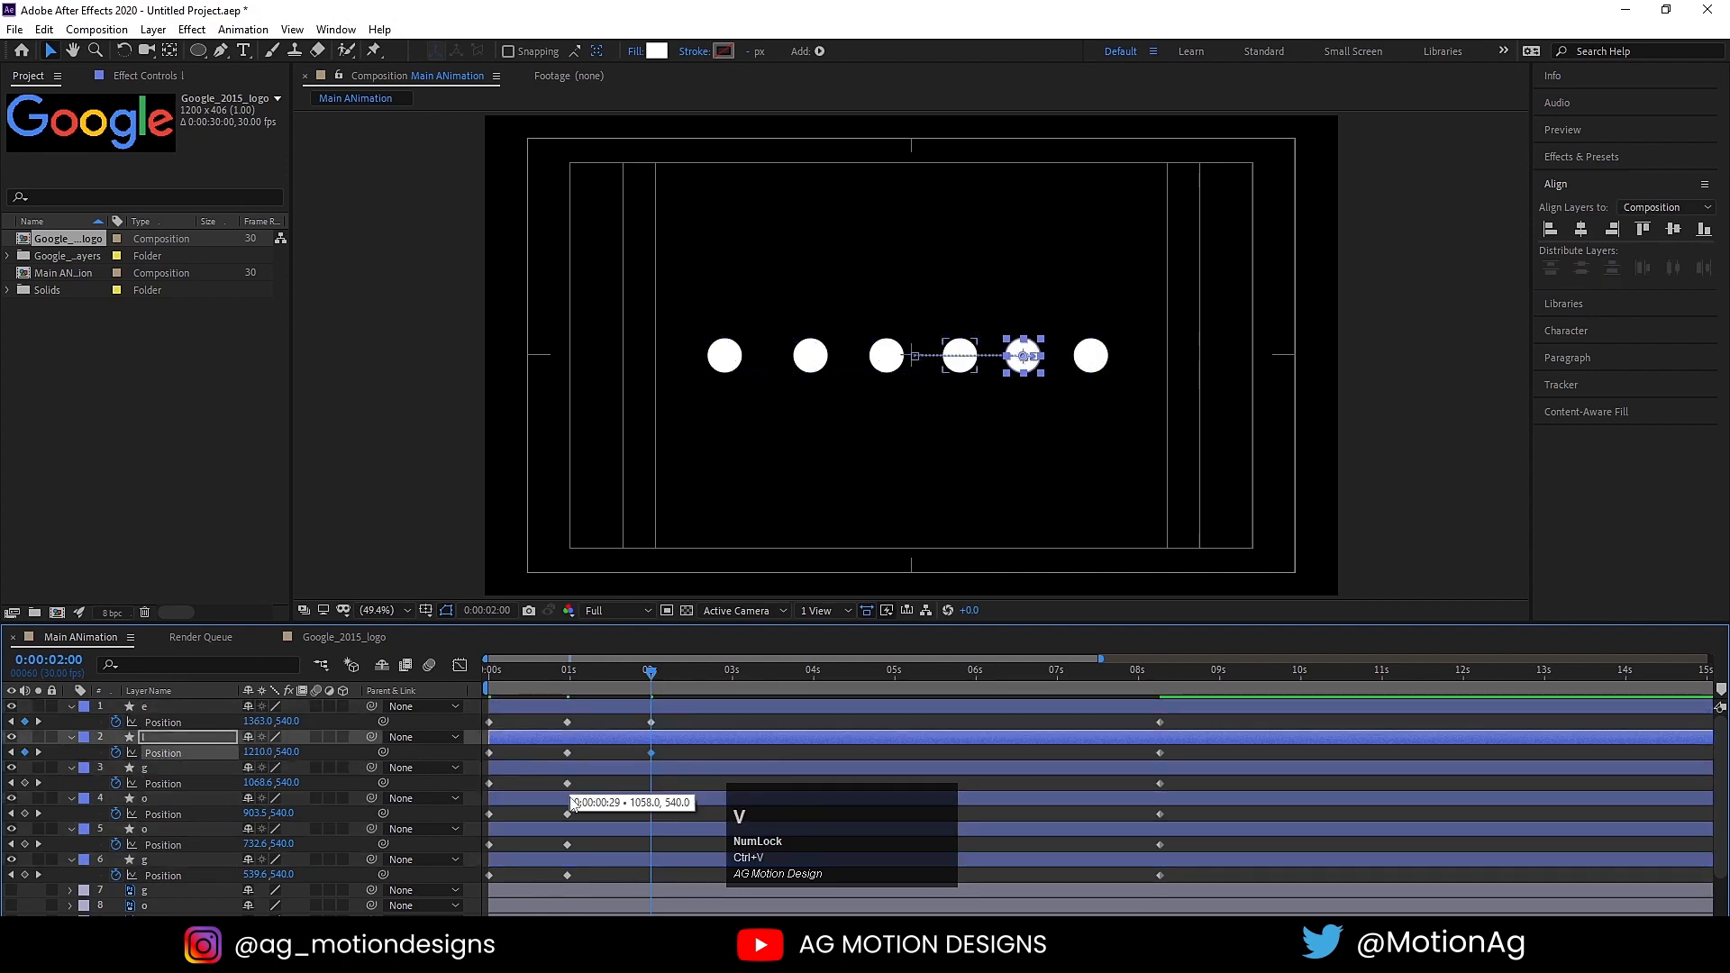
left_click(567, 783)
key("ctrl+c")
key("ctrl+v")
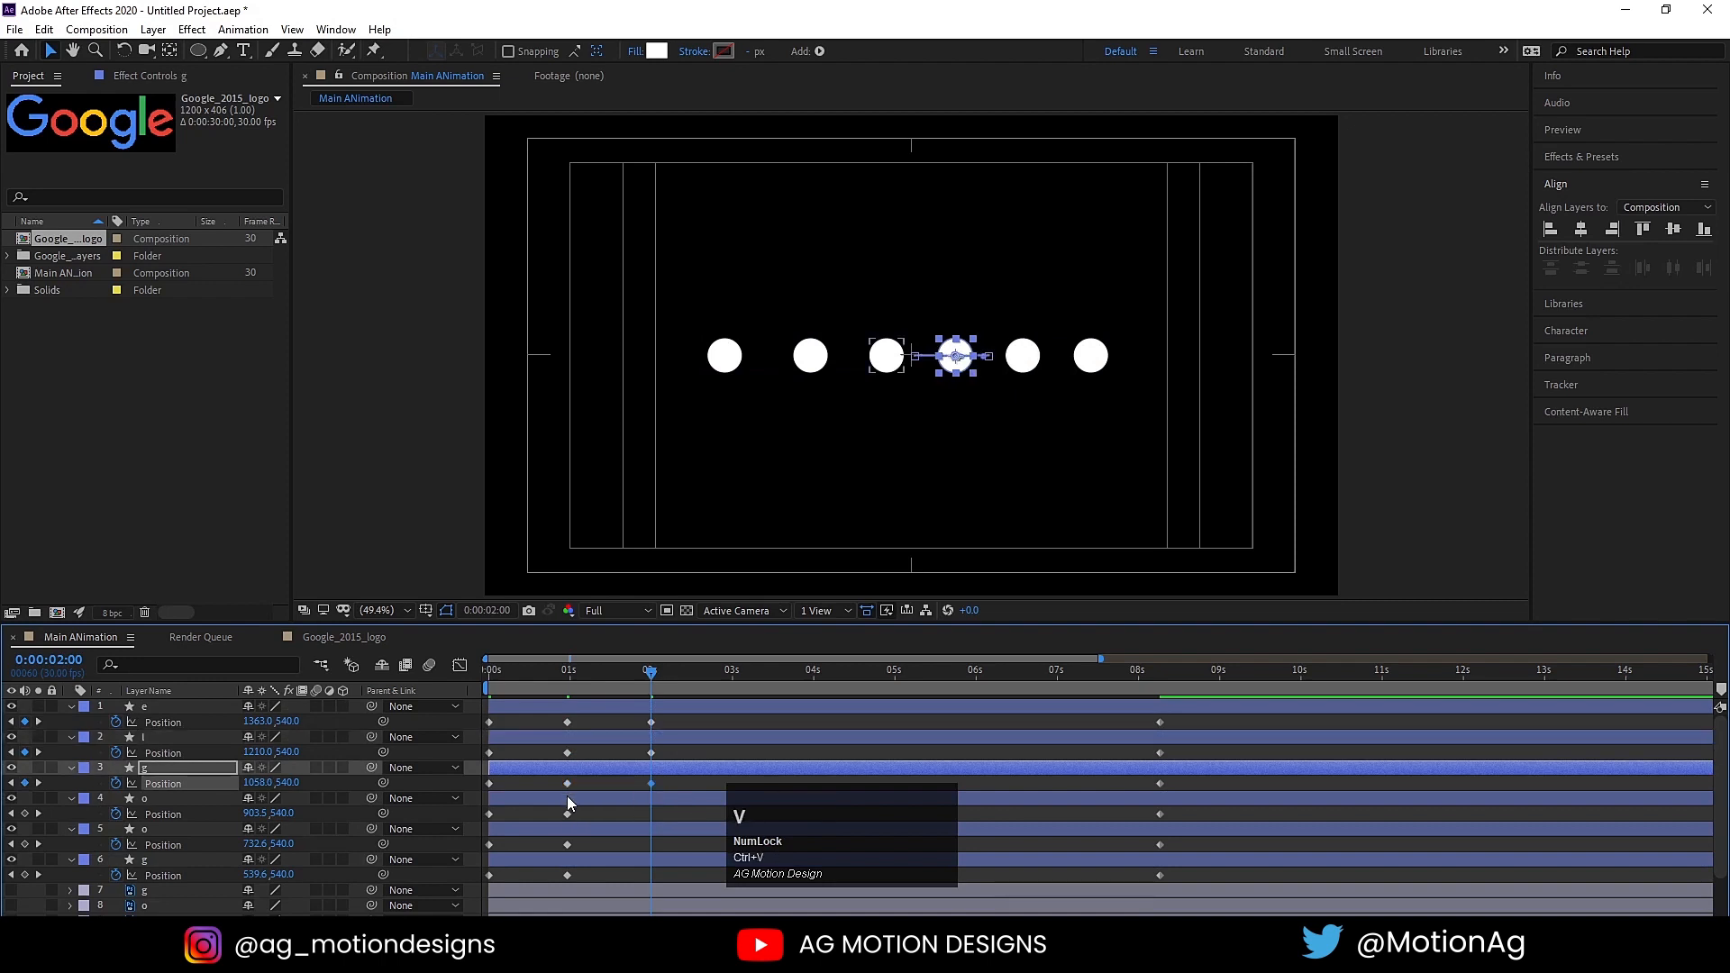
Step: Copy the 1-second Position keyframes of the two o circles and the capital G circle to 2 seconds
left_click(567, 813)
key("ctrl+c")
key("ctrl+v")
left_click(567, 845)
key("ctrl+c")
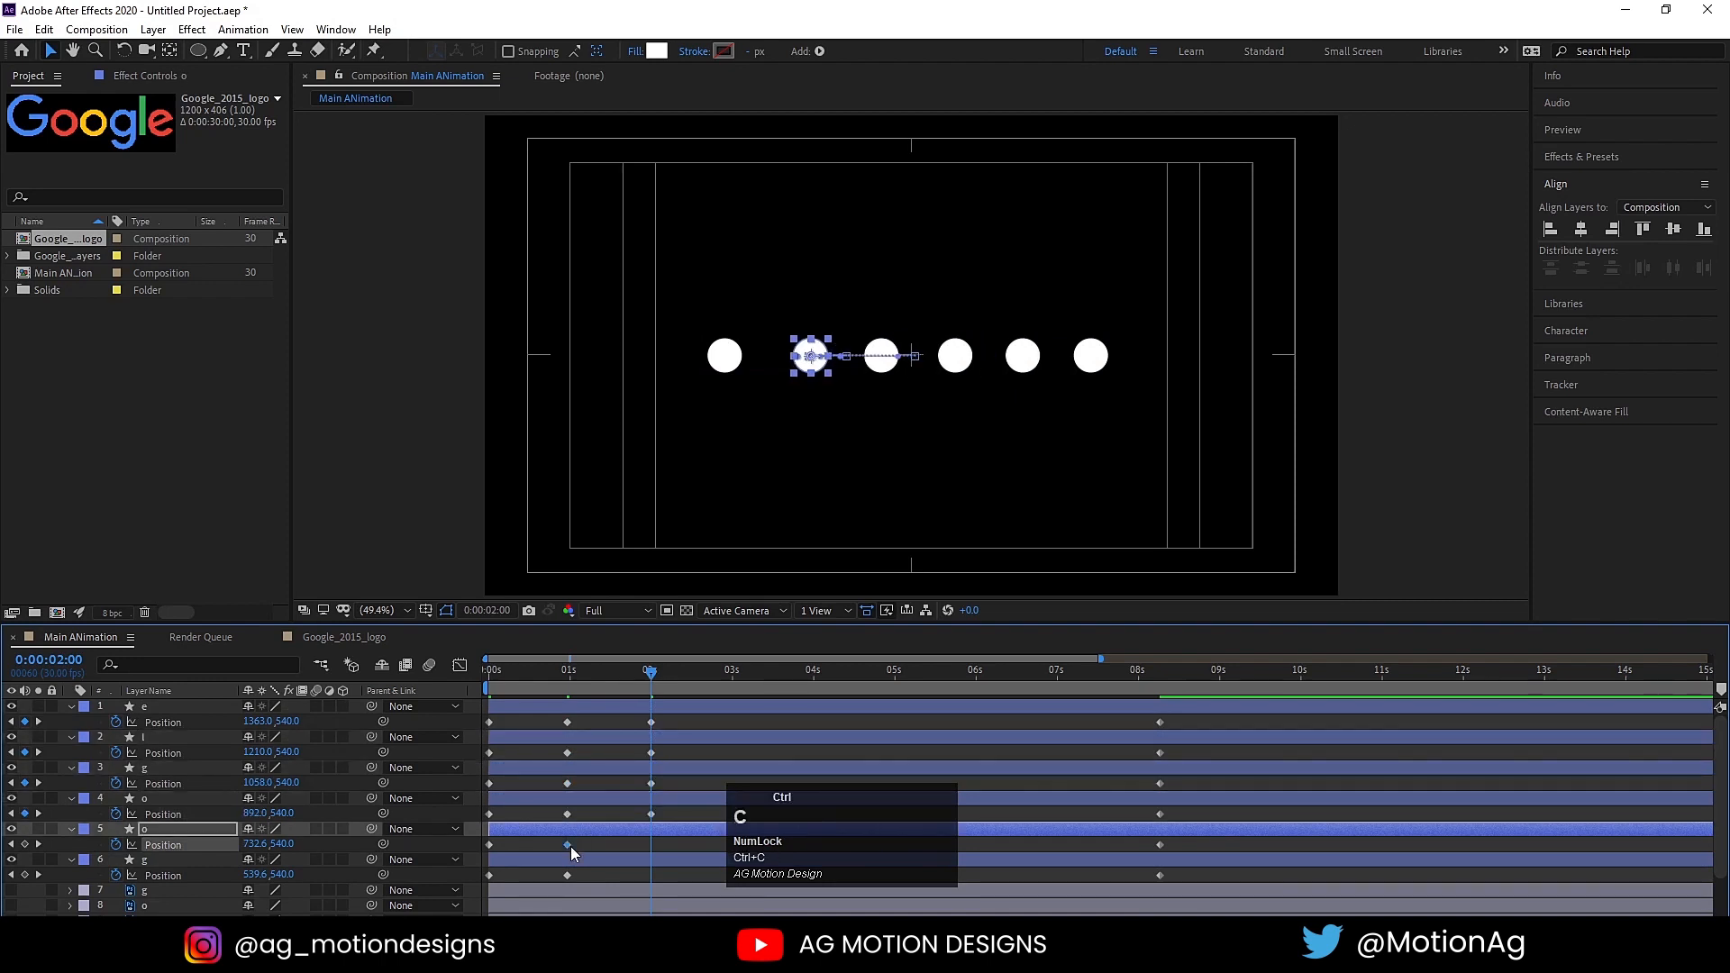
key("ctrl+v")
left_click(567, 875)
key("ctrl+c")
key("ctrl+v")
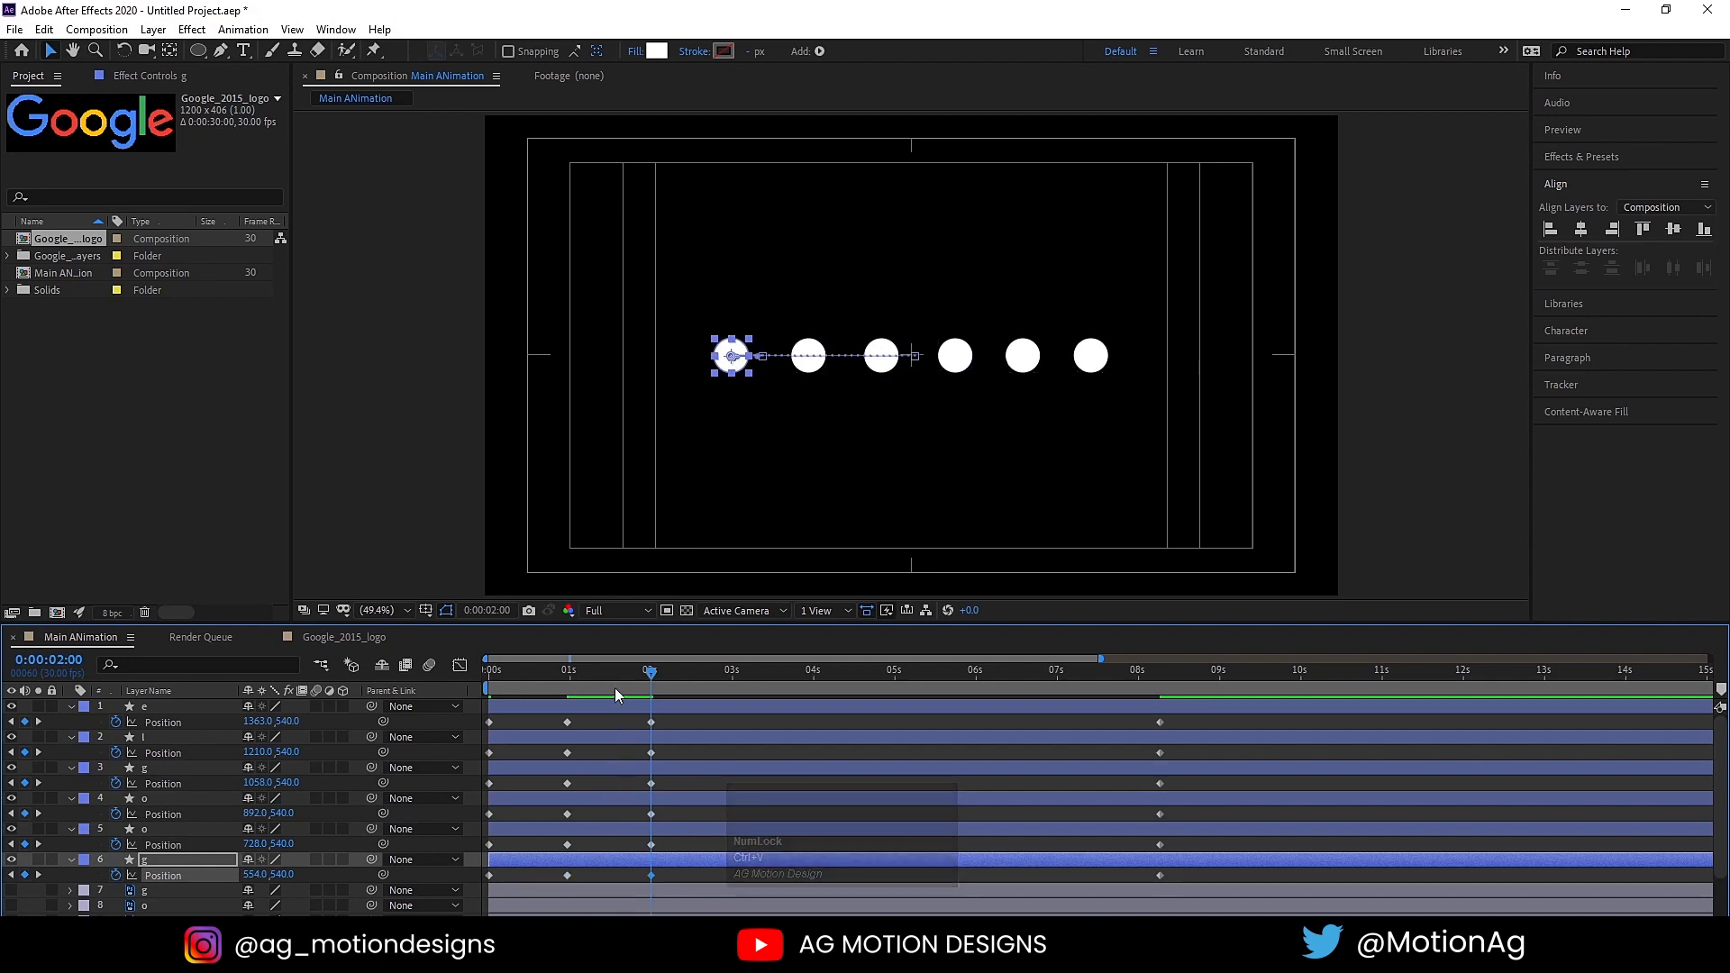
Step: At 0:00:01:13, raise all six circles to a Y position of 472
left_click_drag(611, 672, 606, 669)
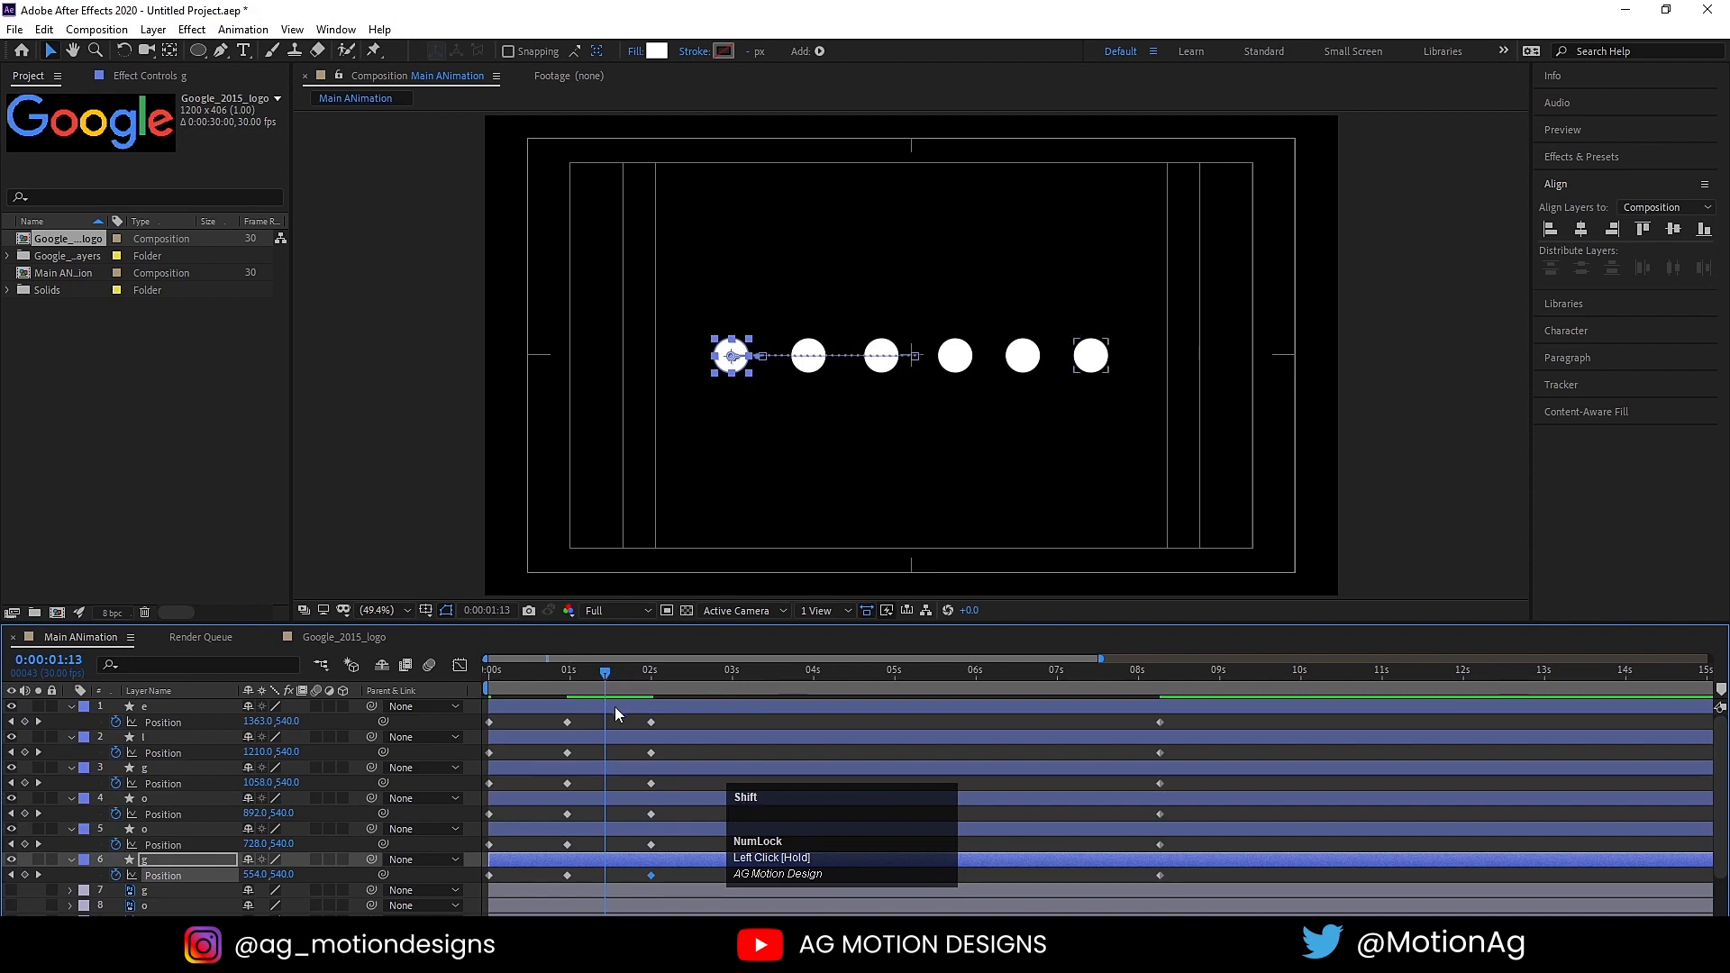
left_click(615, 706, "shift")
key("Up")
key("Up")
key("Up")
key("Up")
key("Up")
key("Up")
key("Up")
key("Up")
key("Up")
key("Up")
key("Up")
key("Up")
key("Up")
key("Up")
key("Up")
key("Up")
key("Up")
key("Up")
key("Up")
key("Up")
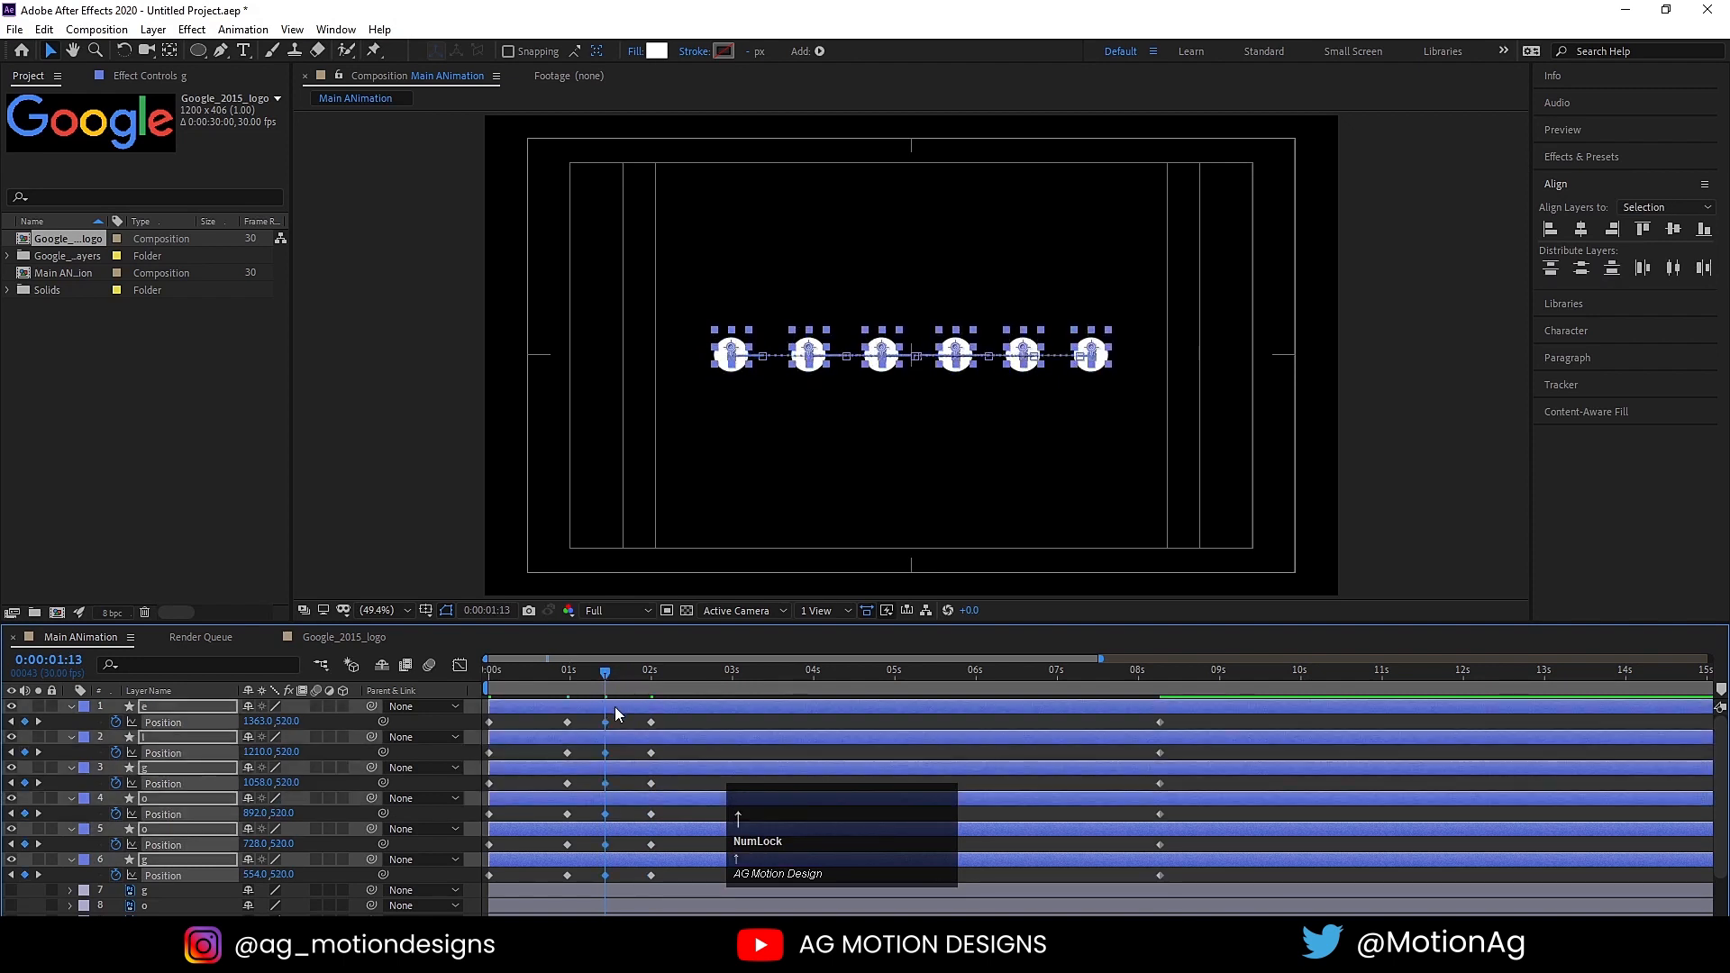
key("Up")
key("Up")
key("Up")
key("Up")
key("Up")
key("Up")
key("Up")
key("Up")
key("Up")
key("Up")
key("Up")
key("Up")
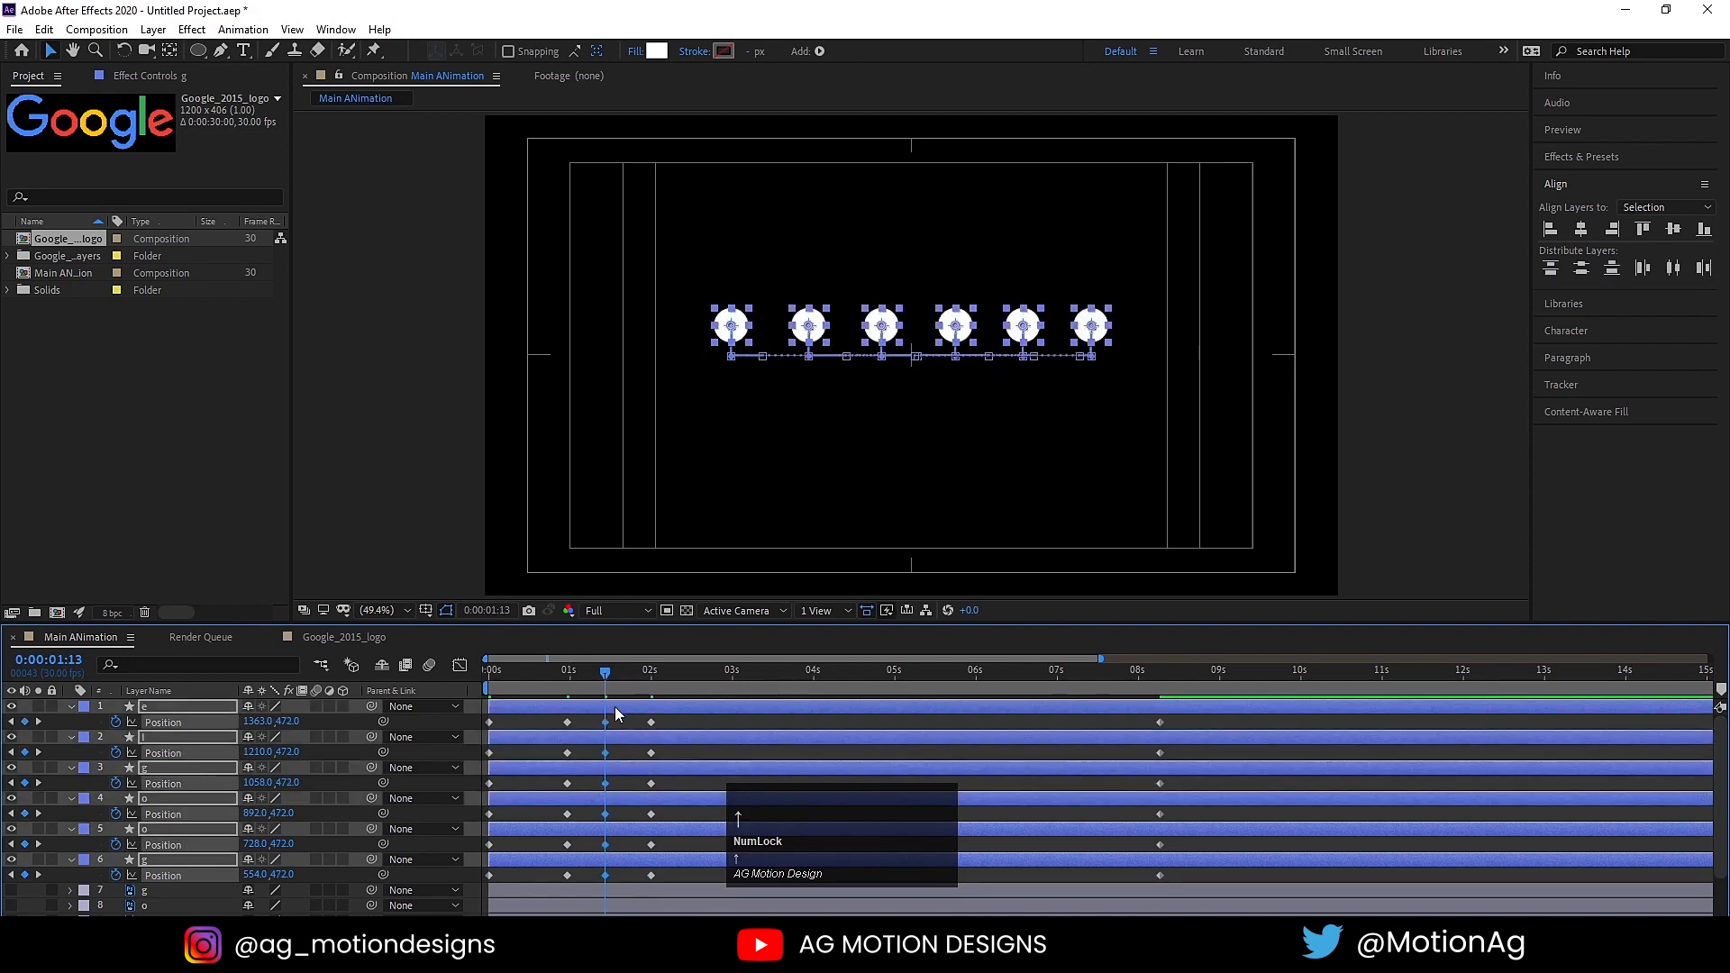
Step: Move the last Position keyframes of all six circles to 3 seconds and collapse the layers' keyframed properties
left_click_drag(649, 678, 735, 692)
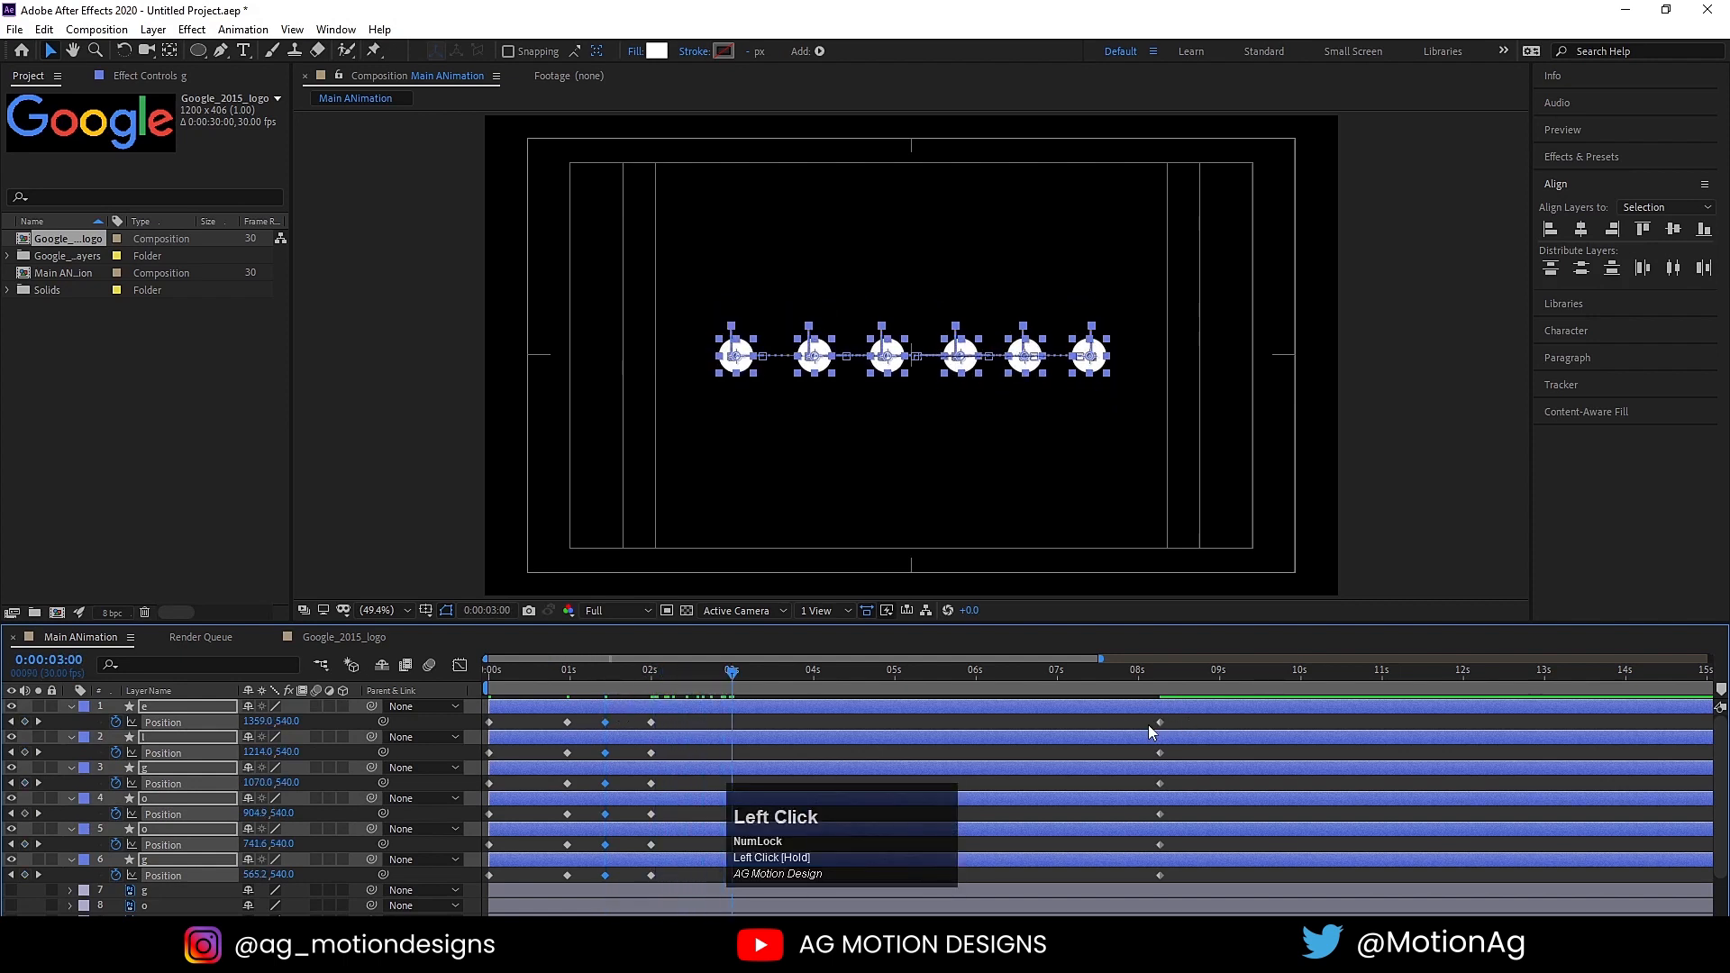
left_click_drag(1161, 674, 733, 713)
left_click_drag(1119, 718, 732, 847)
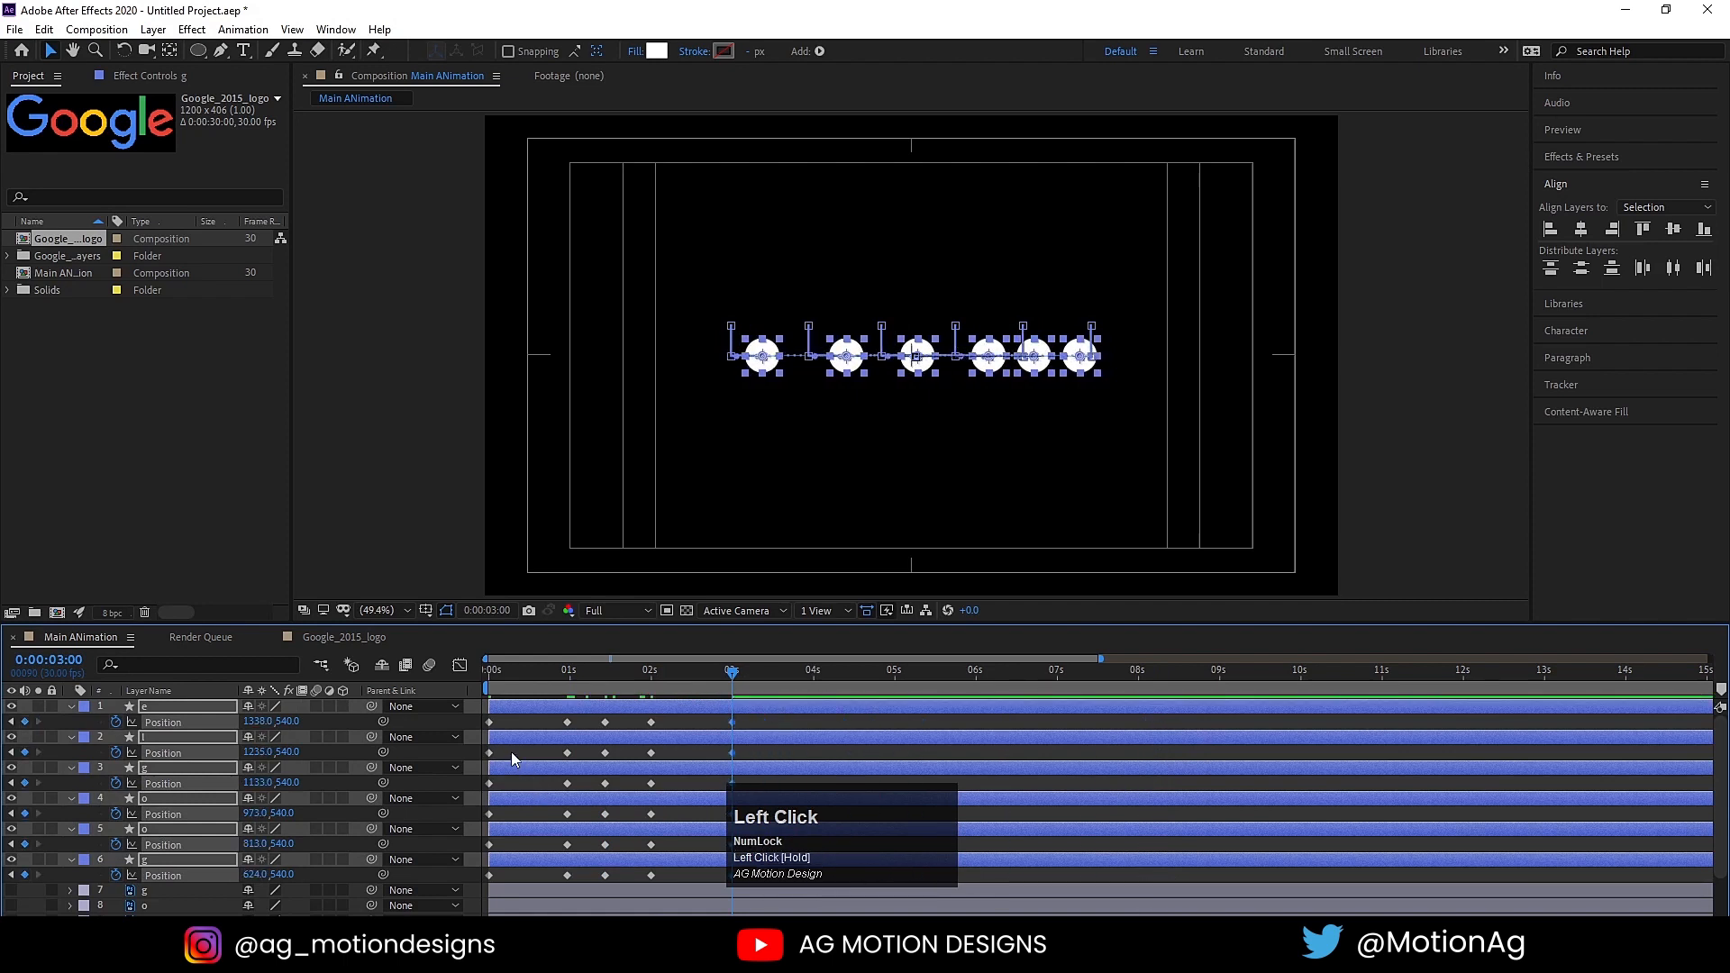
left_click(514, 759)
key("u")
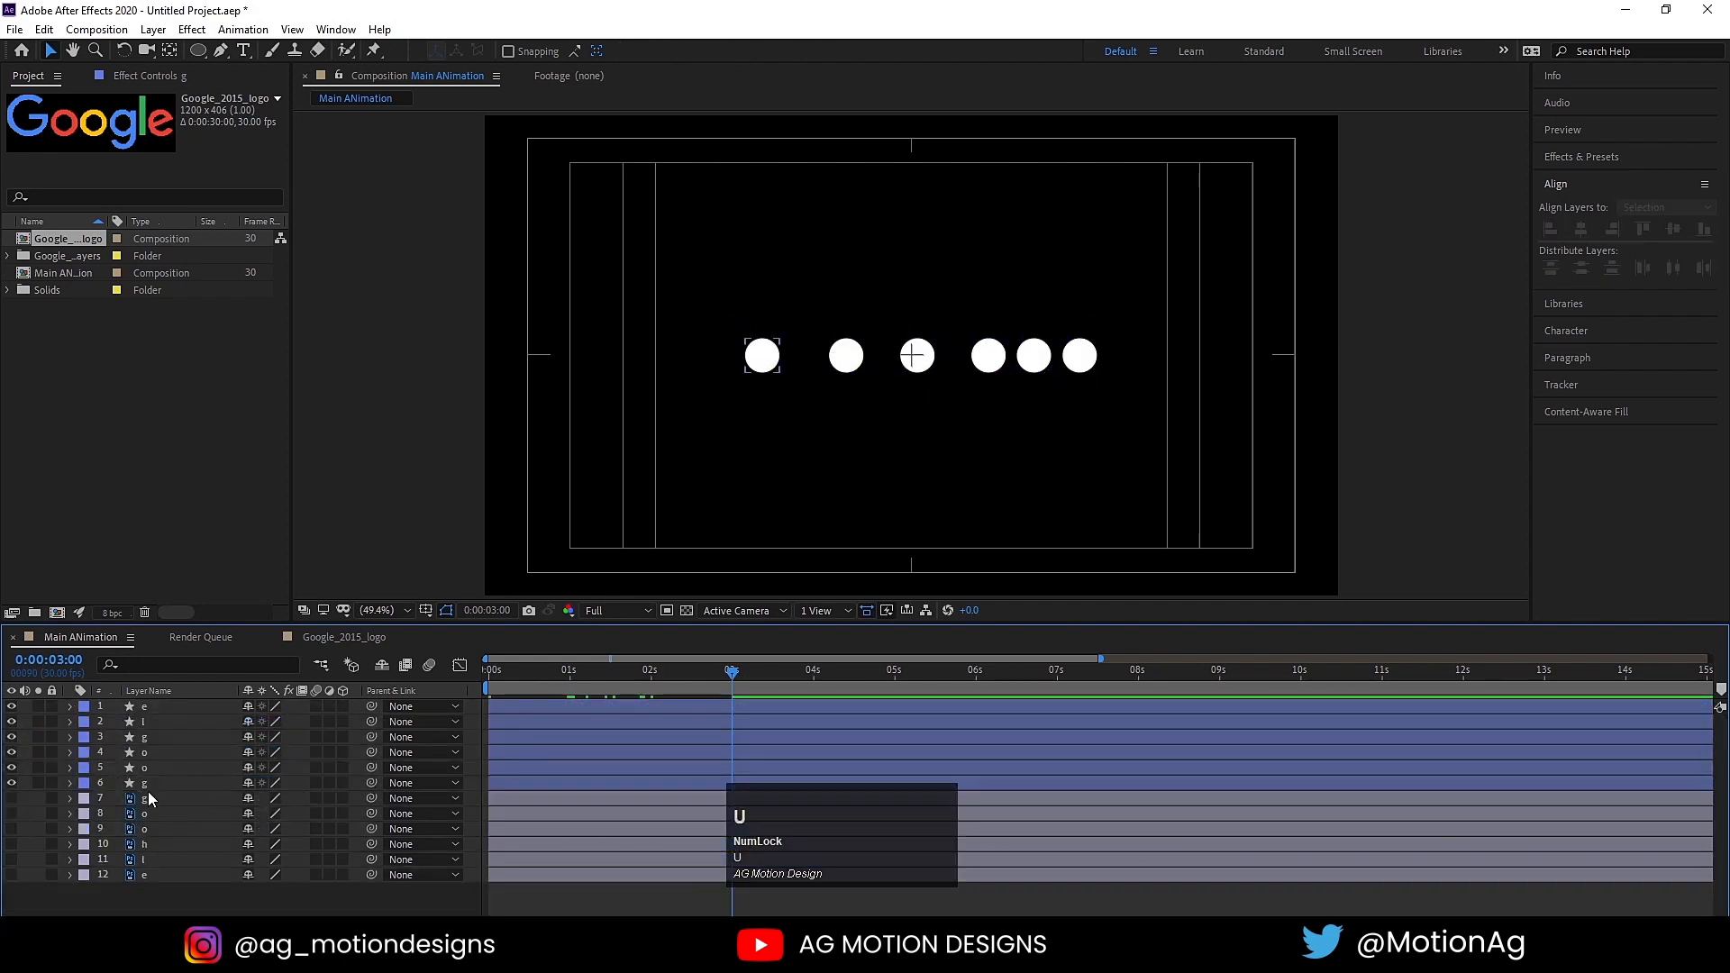
left_click(150, 800)
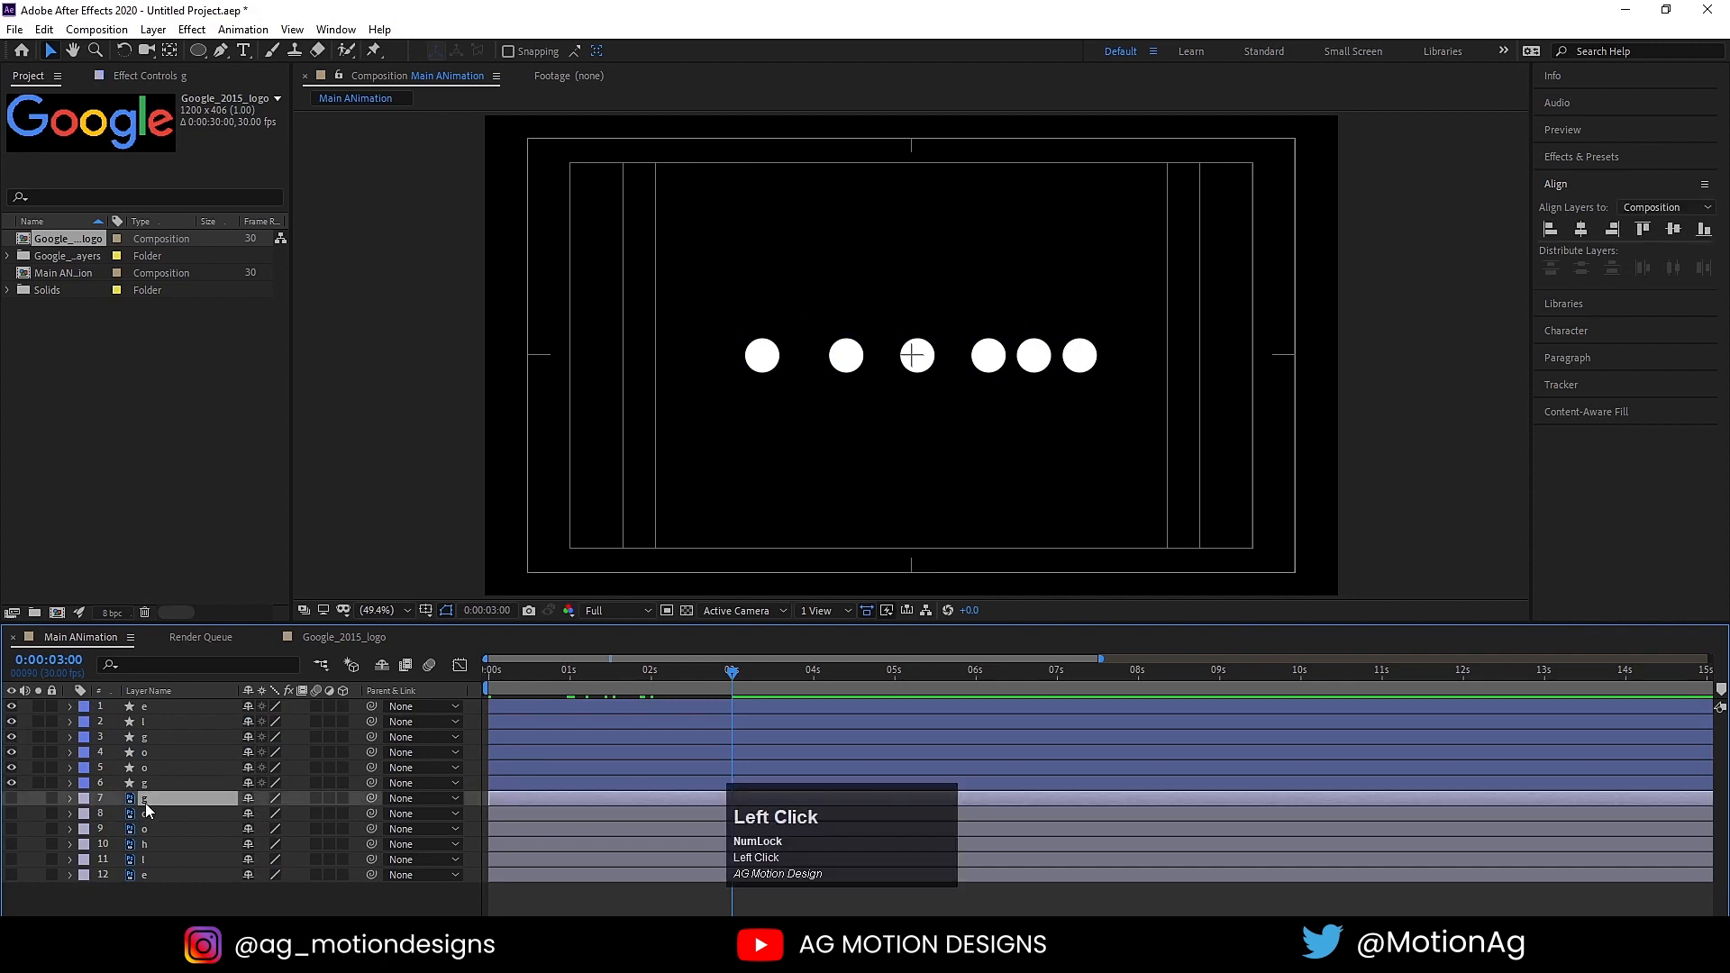
left_click(12, 799)
left_click(12, 799)
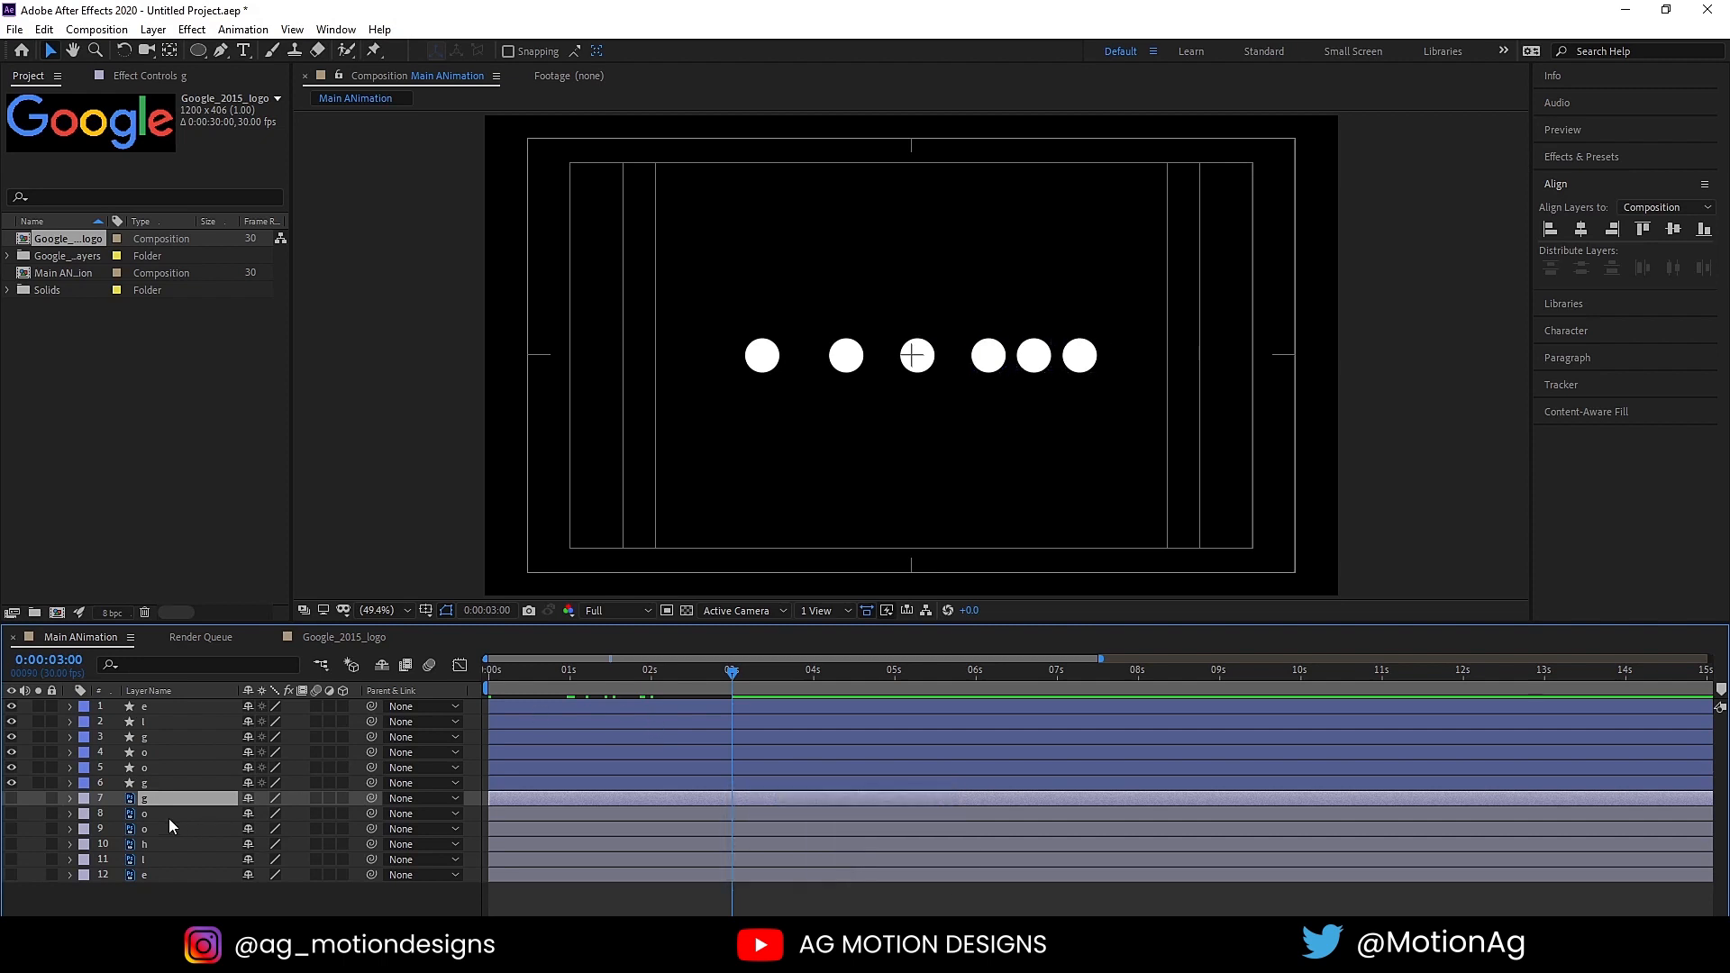
left_click(260, 899)
key("u")
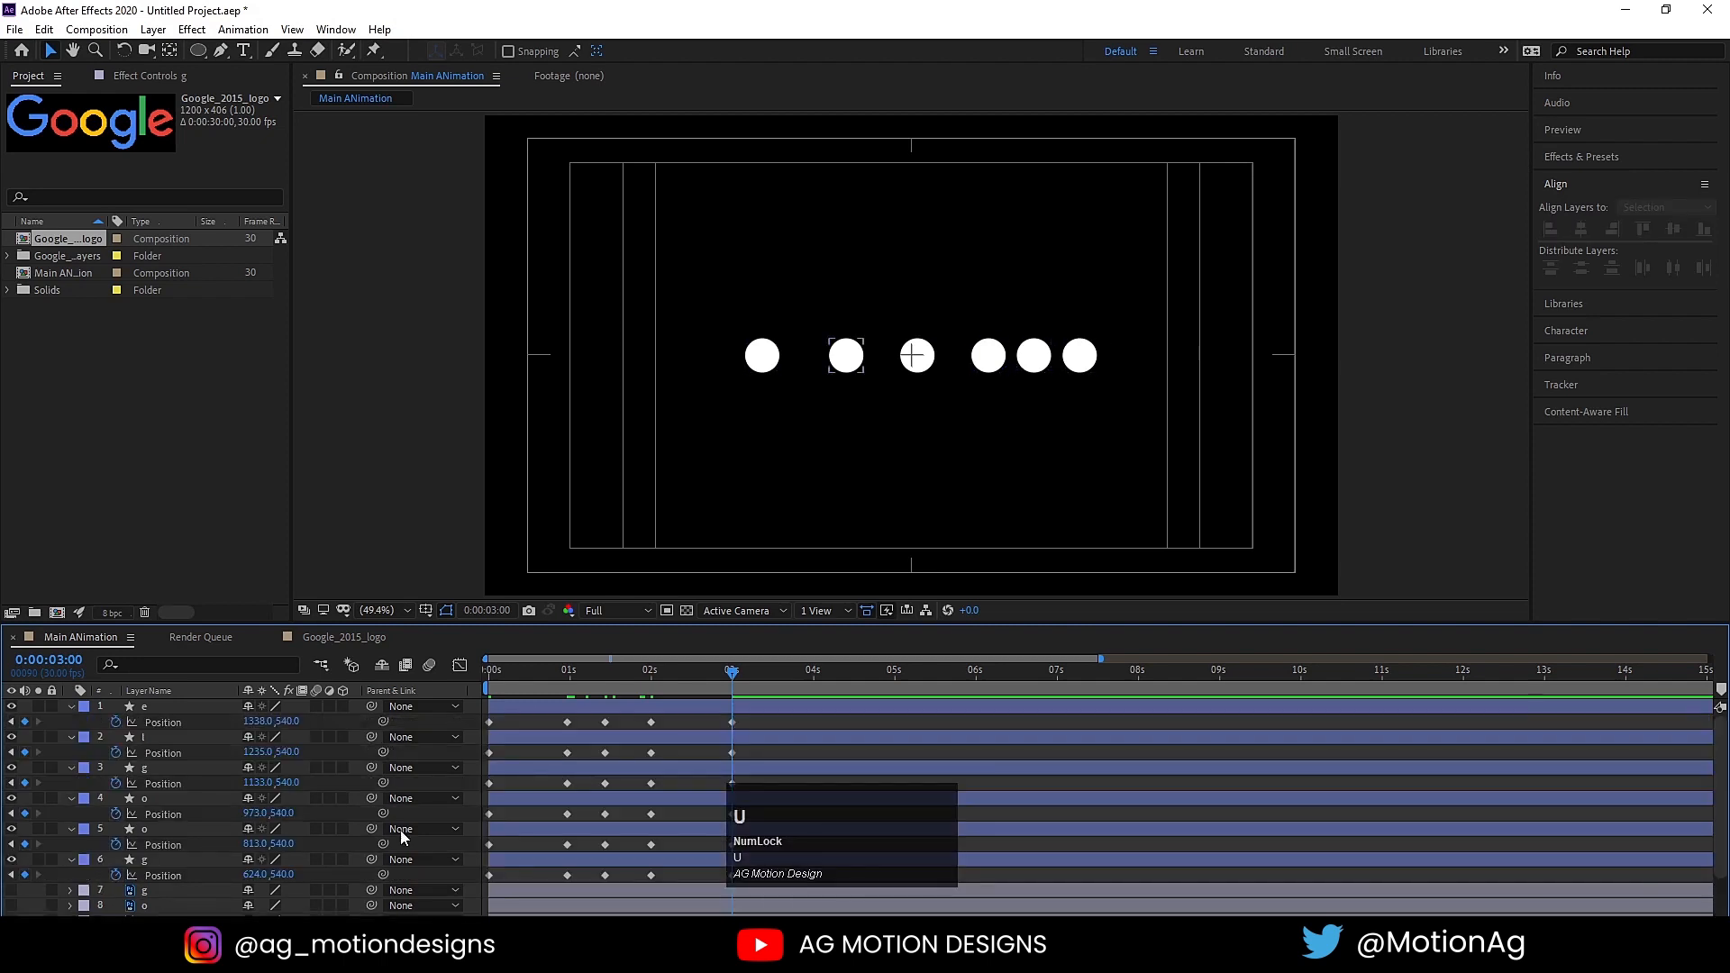
key("u")
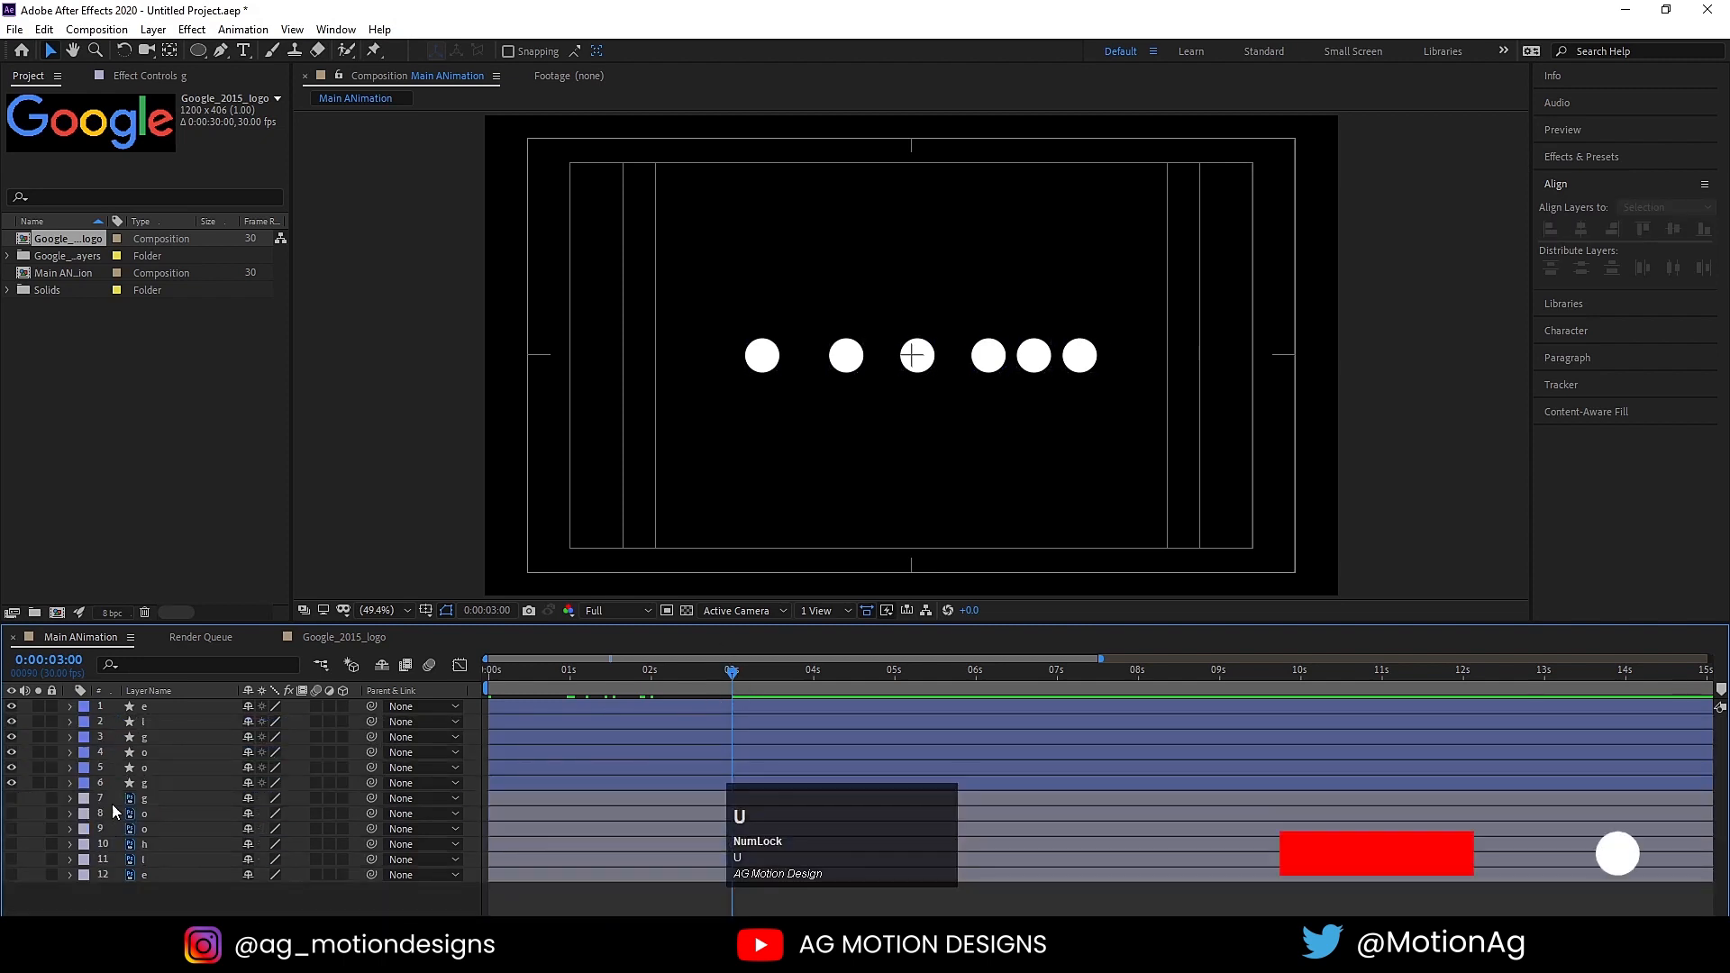
Step: Parent the hidden capital G letter layer to circle layer 6 and the first o letter layer to circle layer 5
left_click(189, 798)
left_click_drag(374, 802, 149, 791)
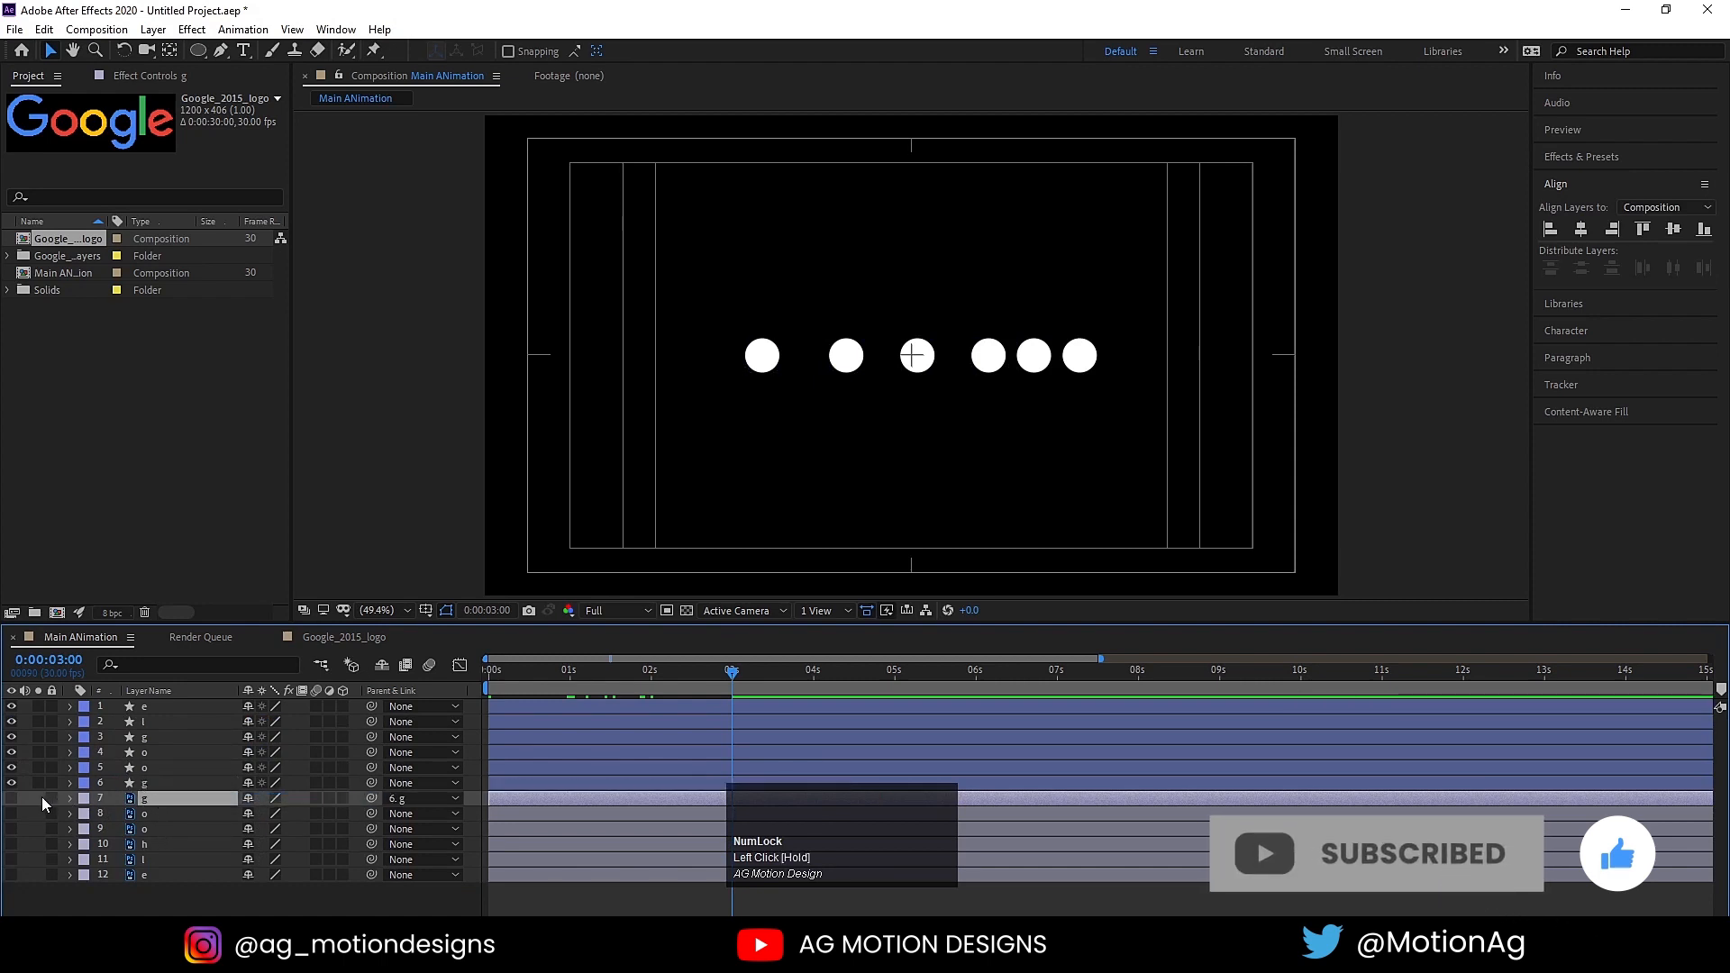
left_click(158, 816)
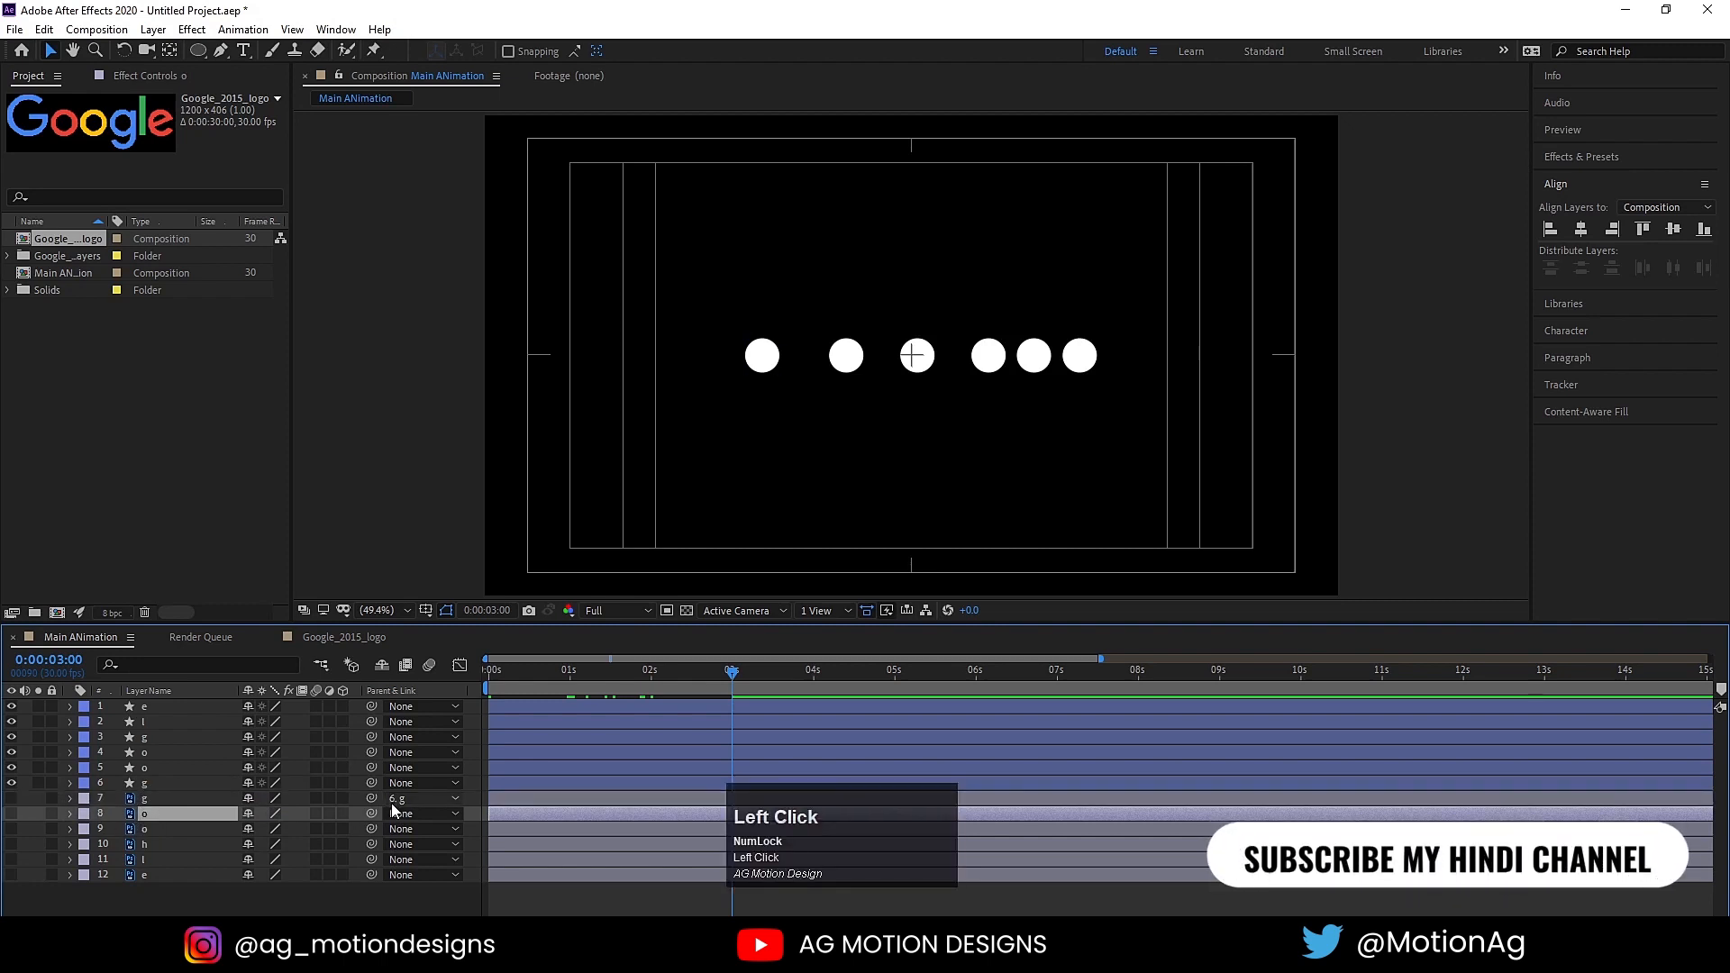
left_click_drag(373, 813, 164, 770)
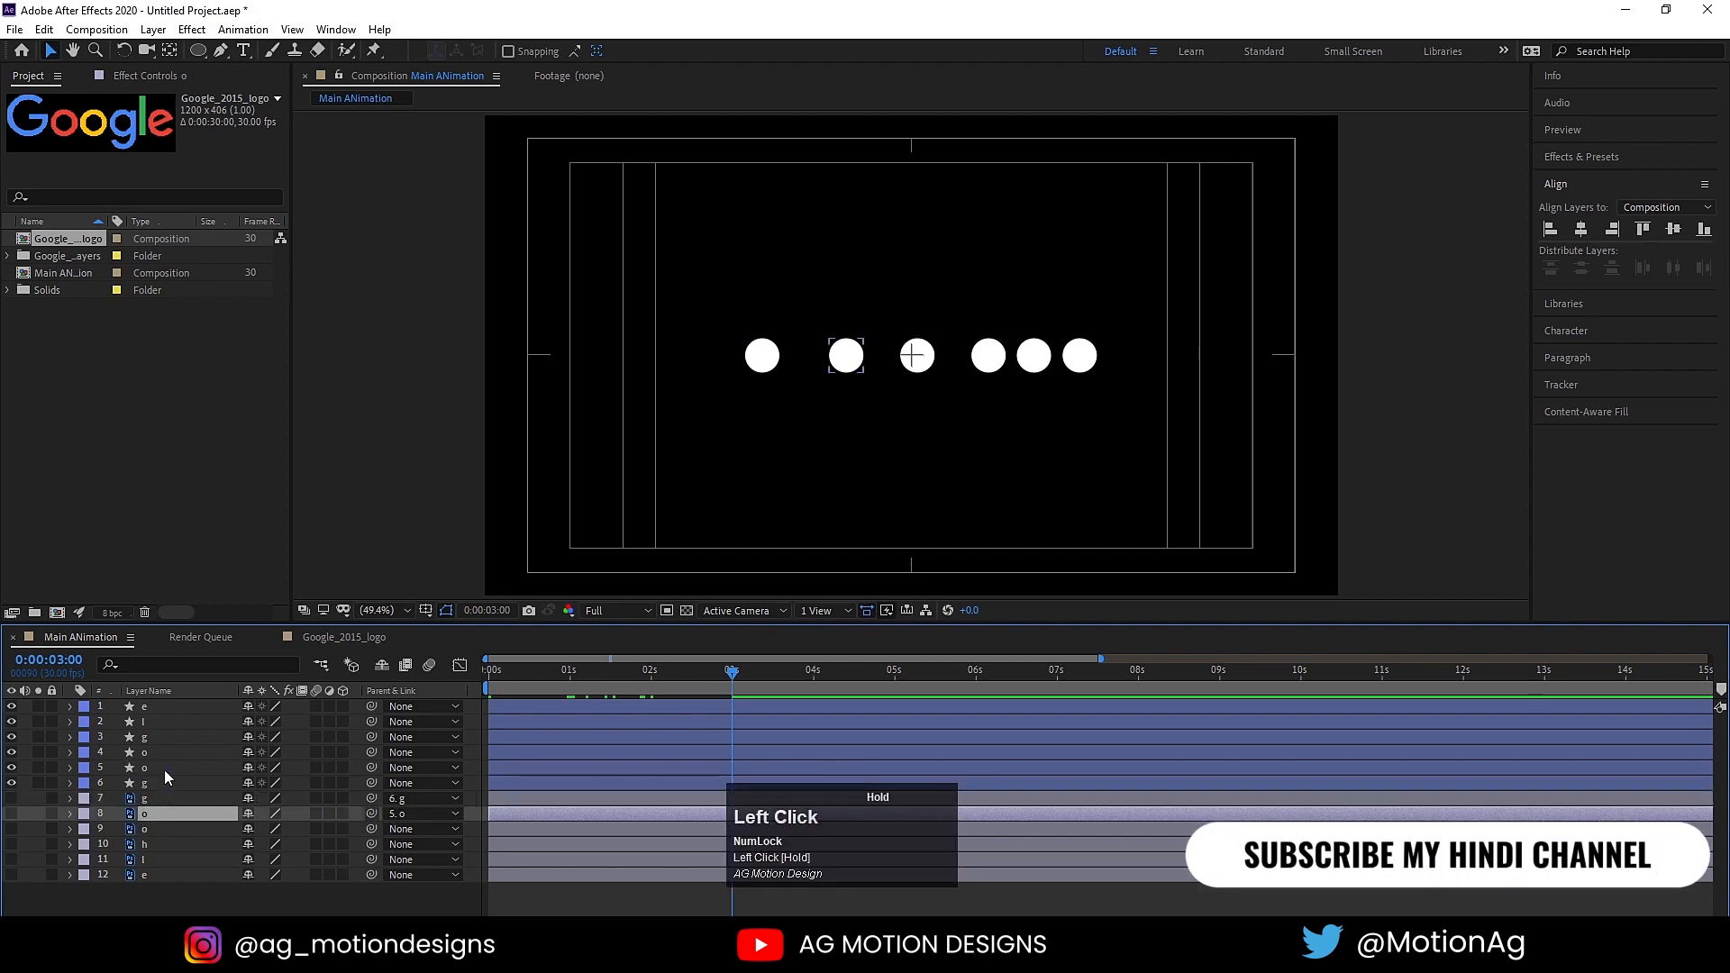
Step: Parent the second o letter layer to circle layer 4 and letter layer 10 to circle layer 3
left_click(146, 829)
left_click_drag(373, 832, 156, 760)
left_click(146, 843)
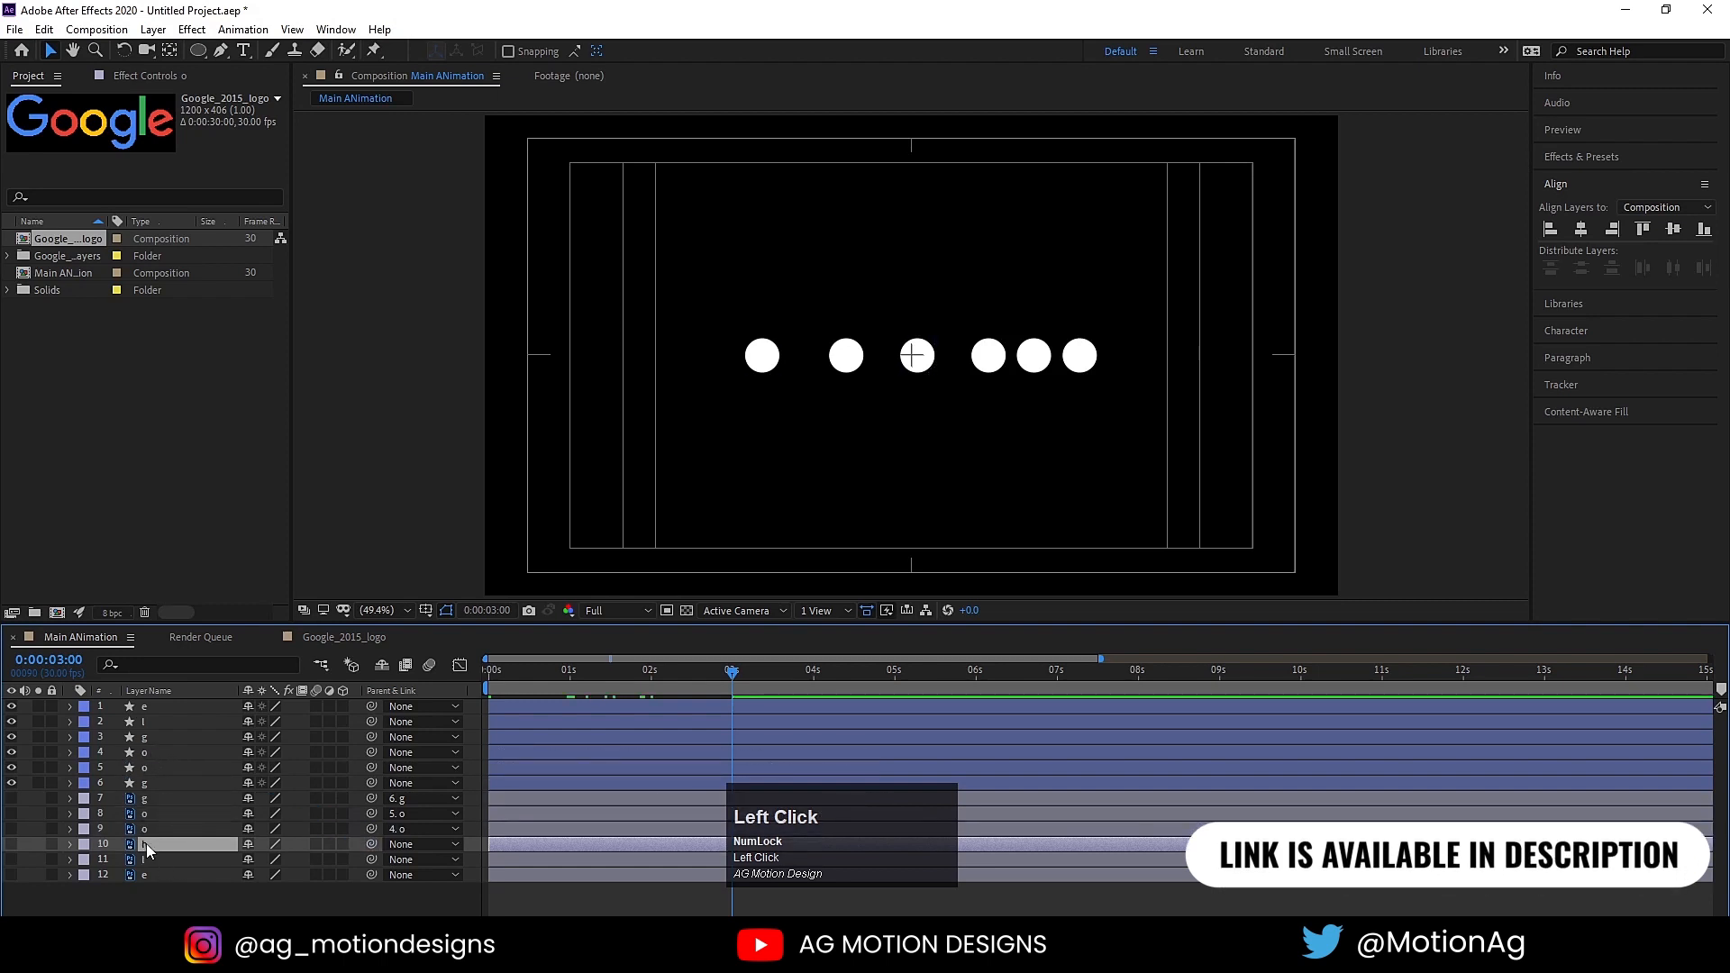
left_click_drag(370, 843, 173, 737)
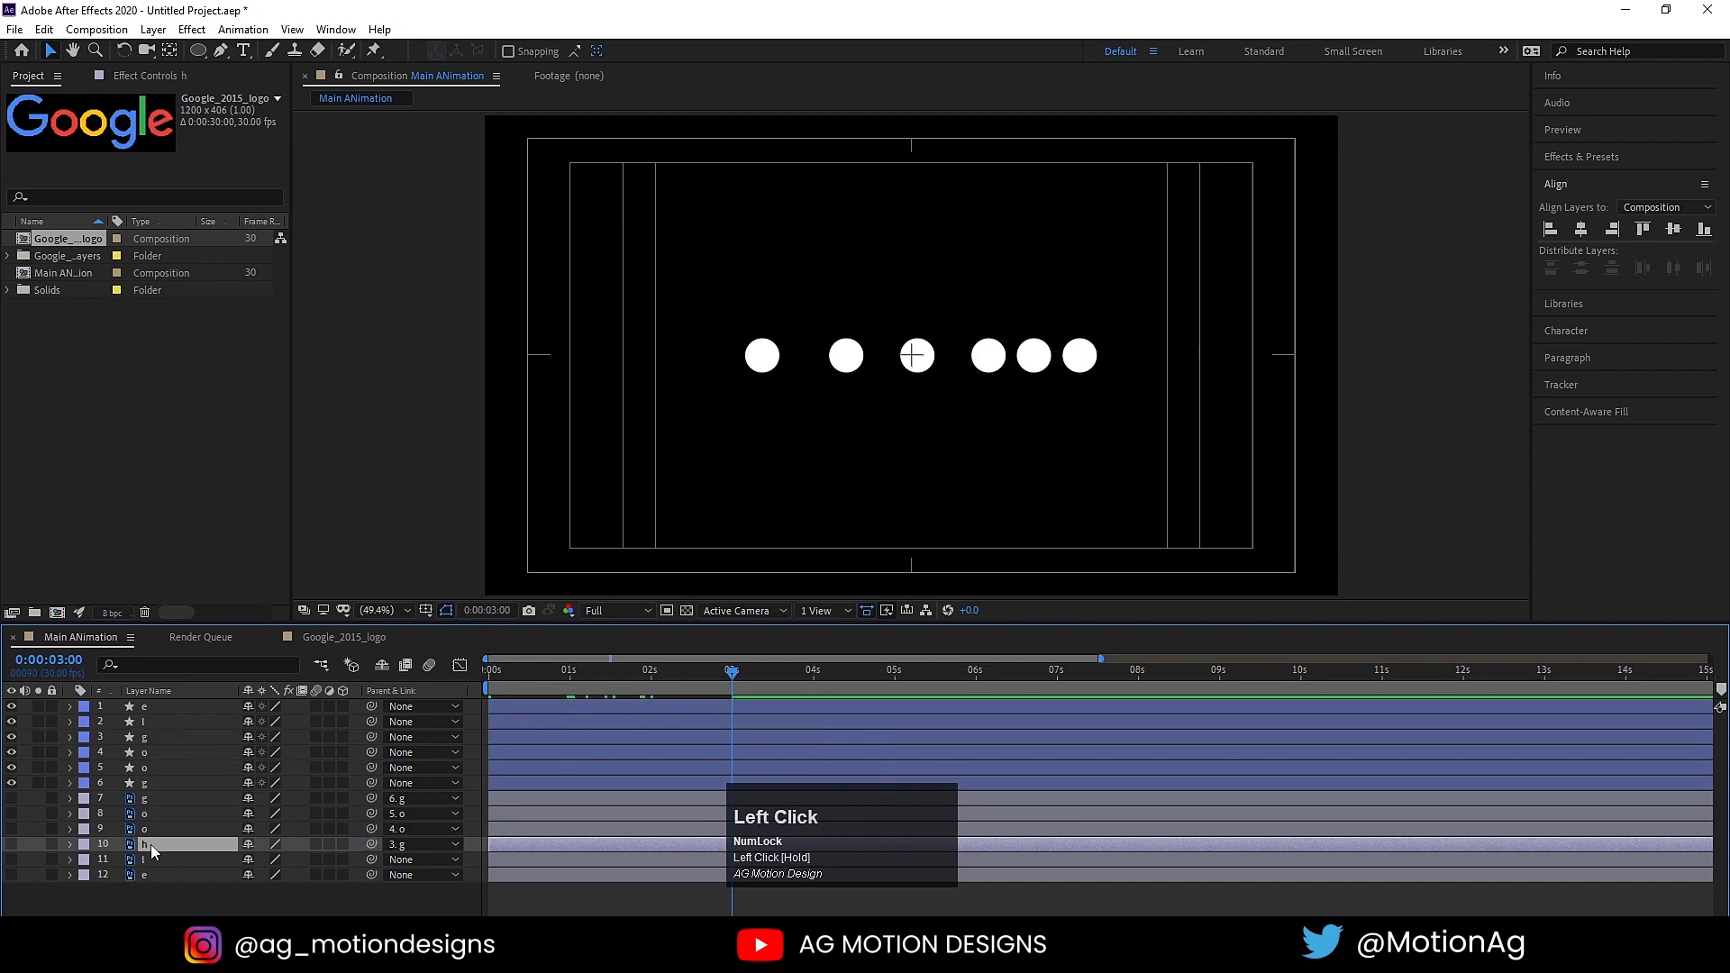
Step: Rename letter layer 10 as g and link it again to circle layer 3
key("Return")
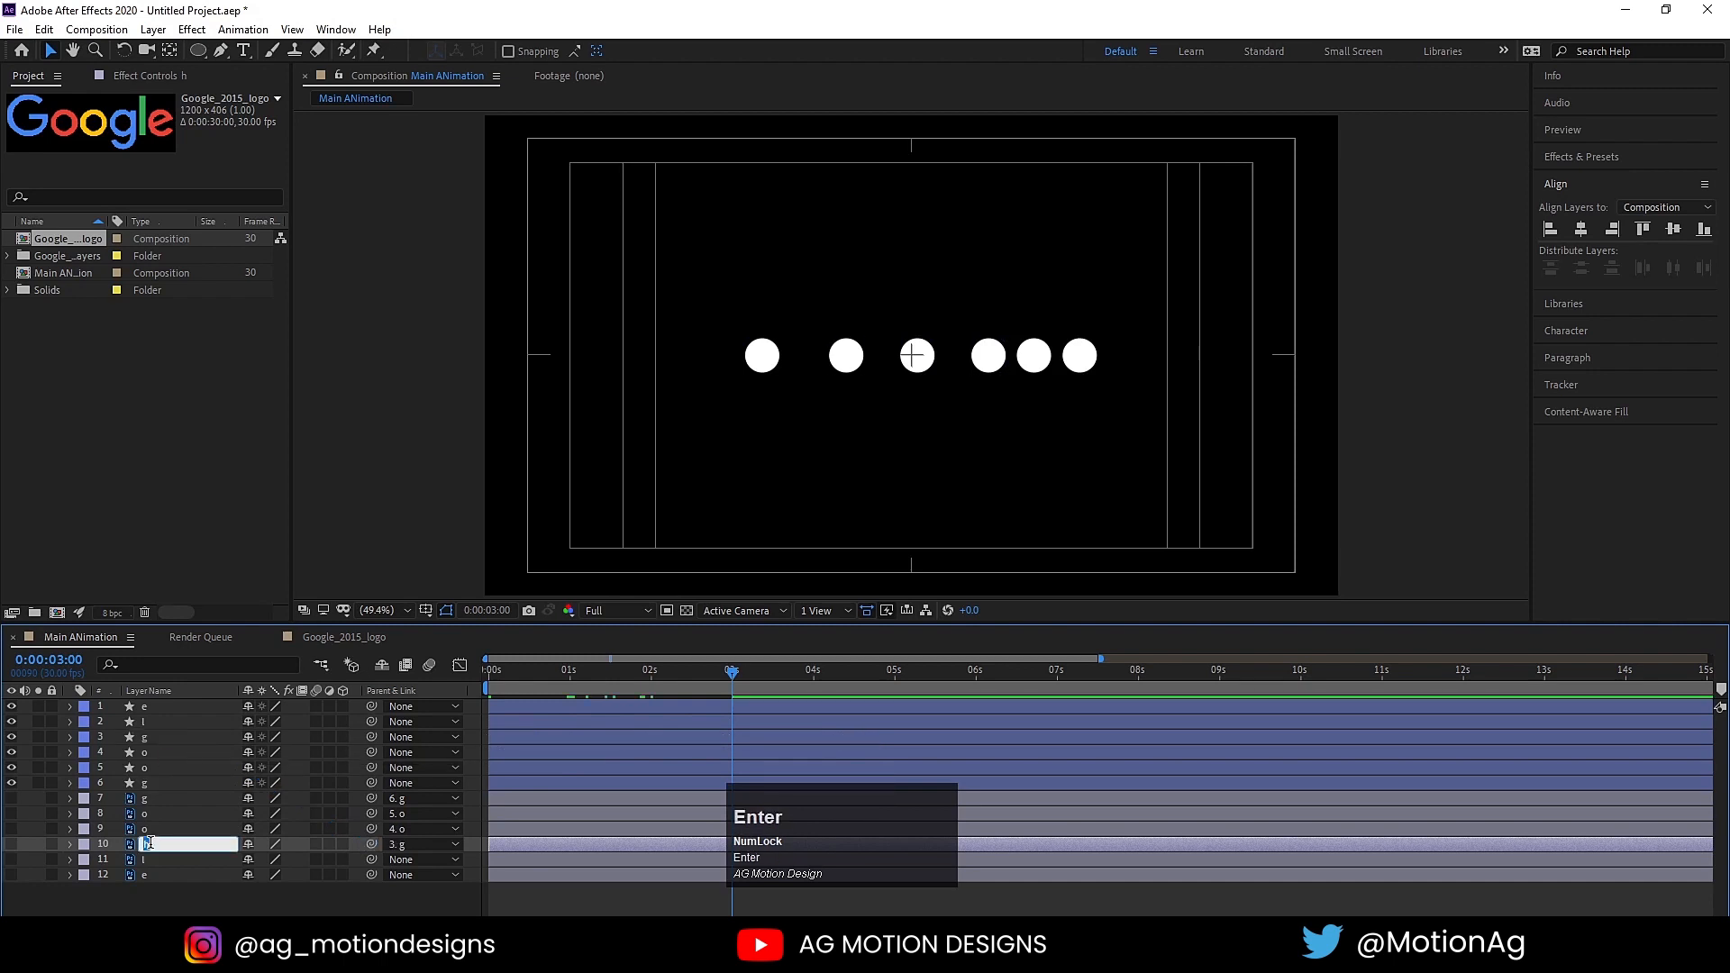
left_click(165, 857)
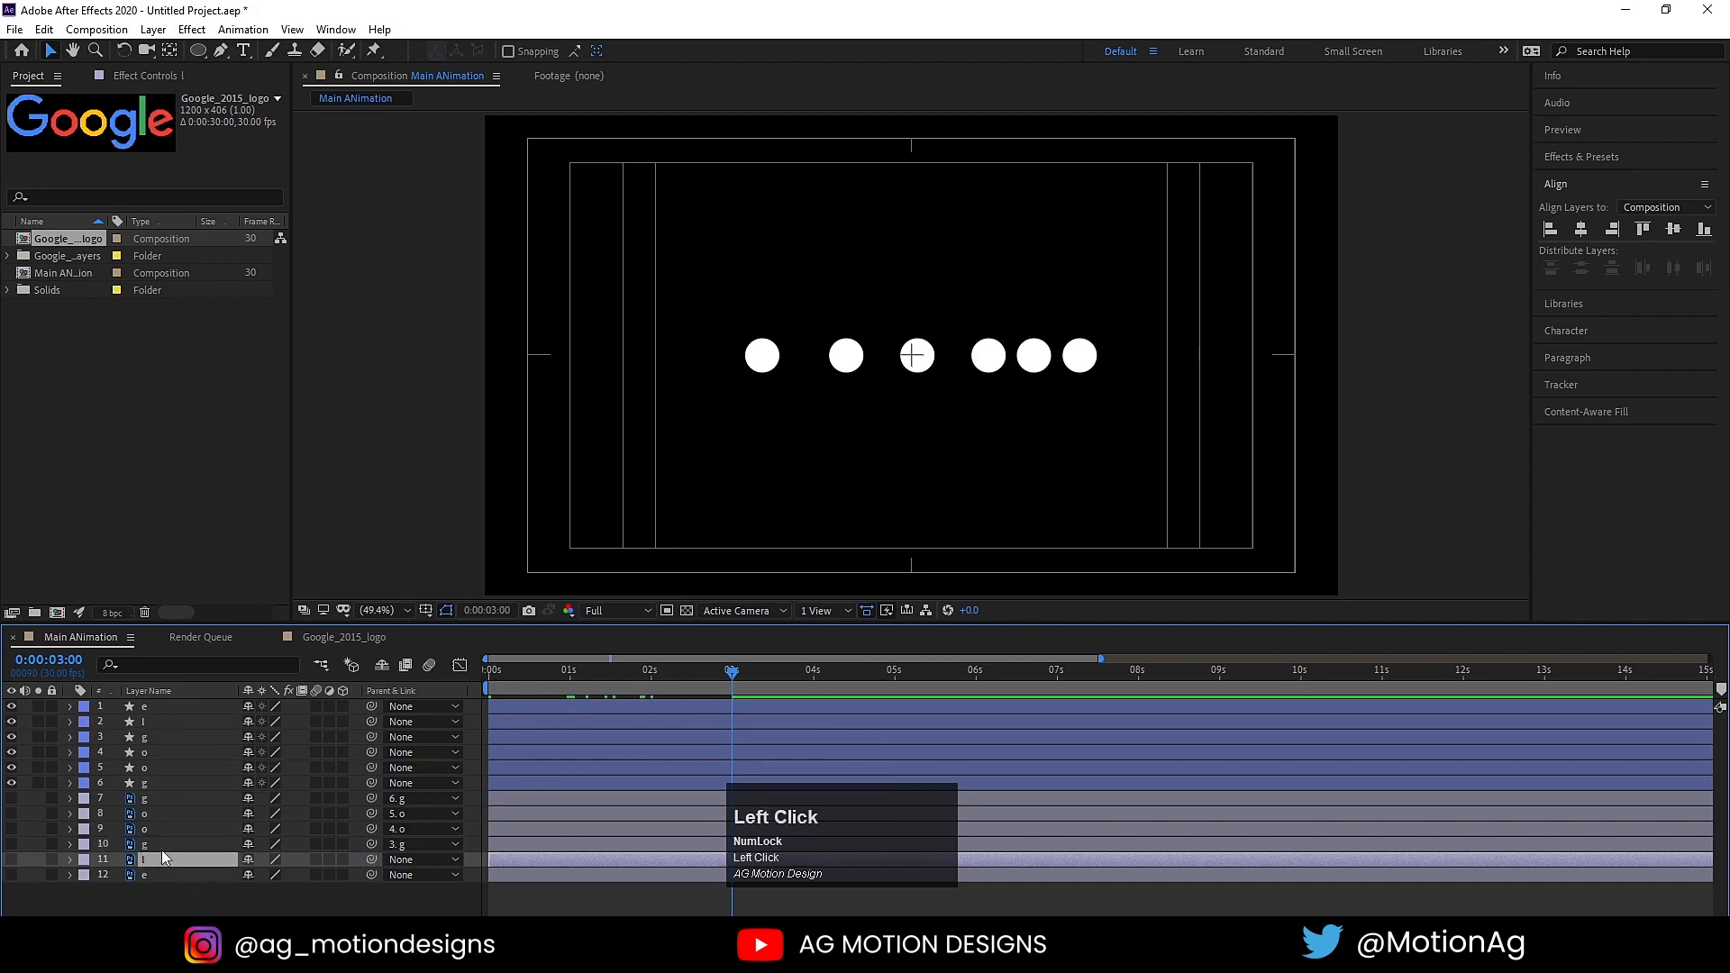
left_click(165, 844)
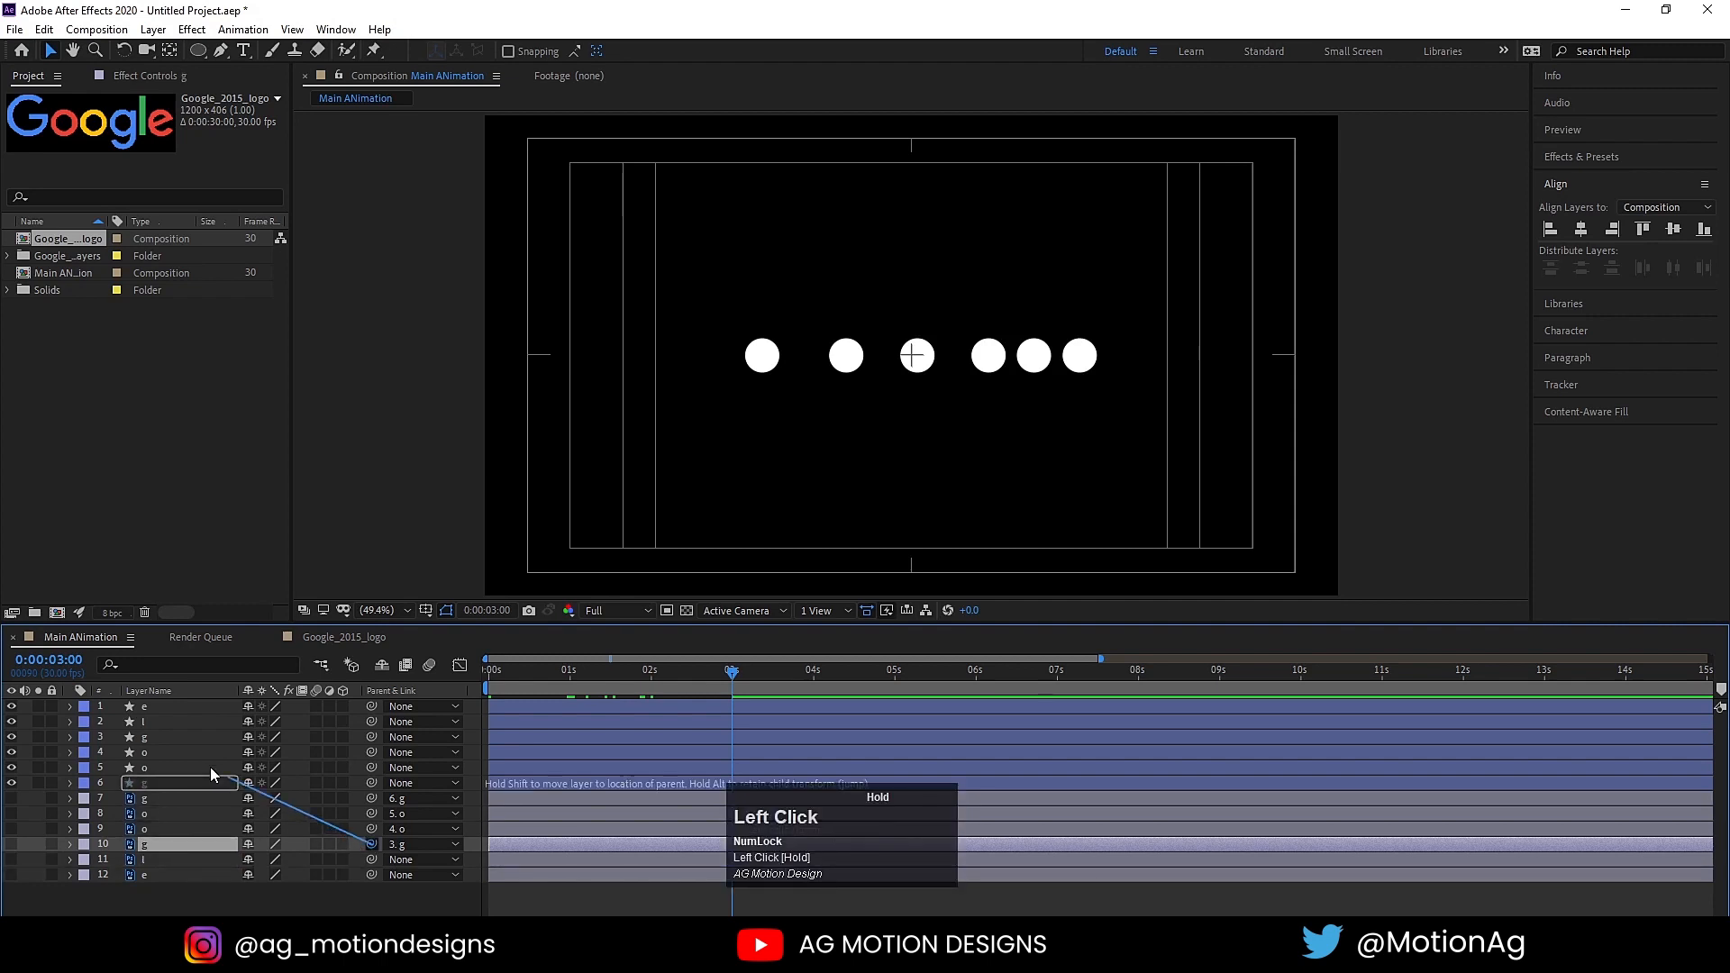
Step: Parent the l letter layer to circle layer 2 and the e letter layer to circle layer 1
left_click(155, 860)
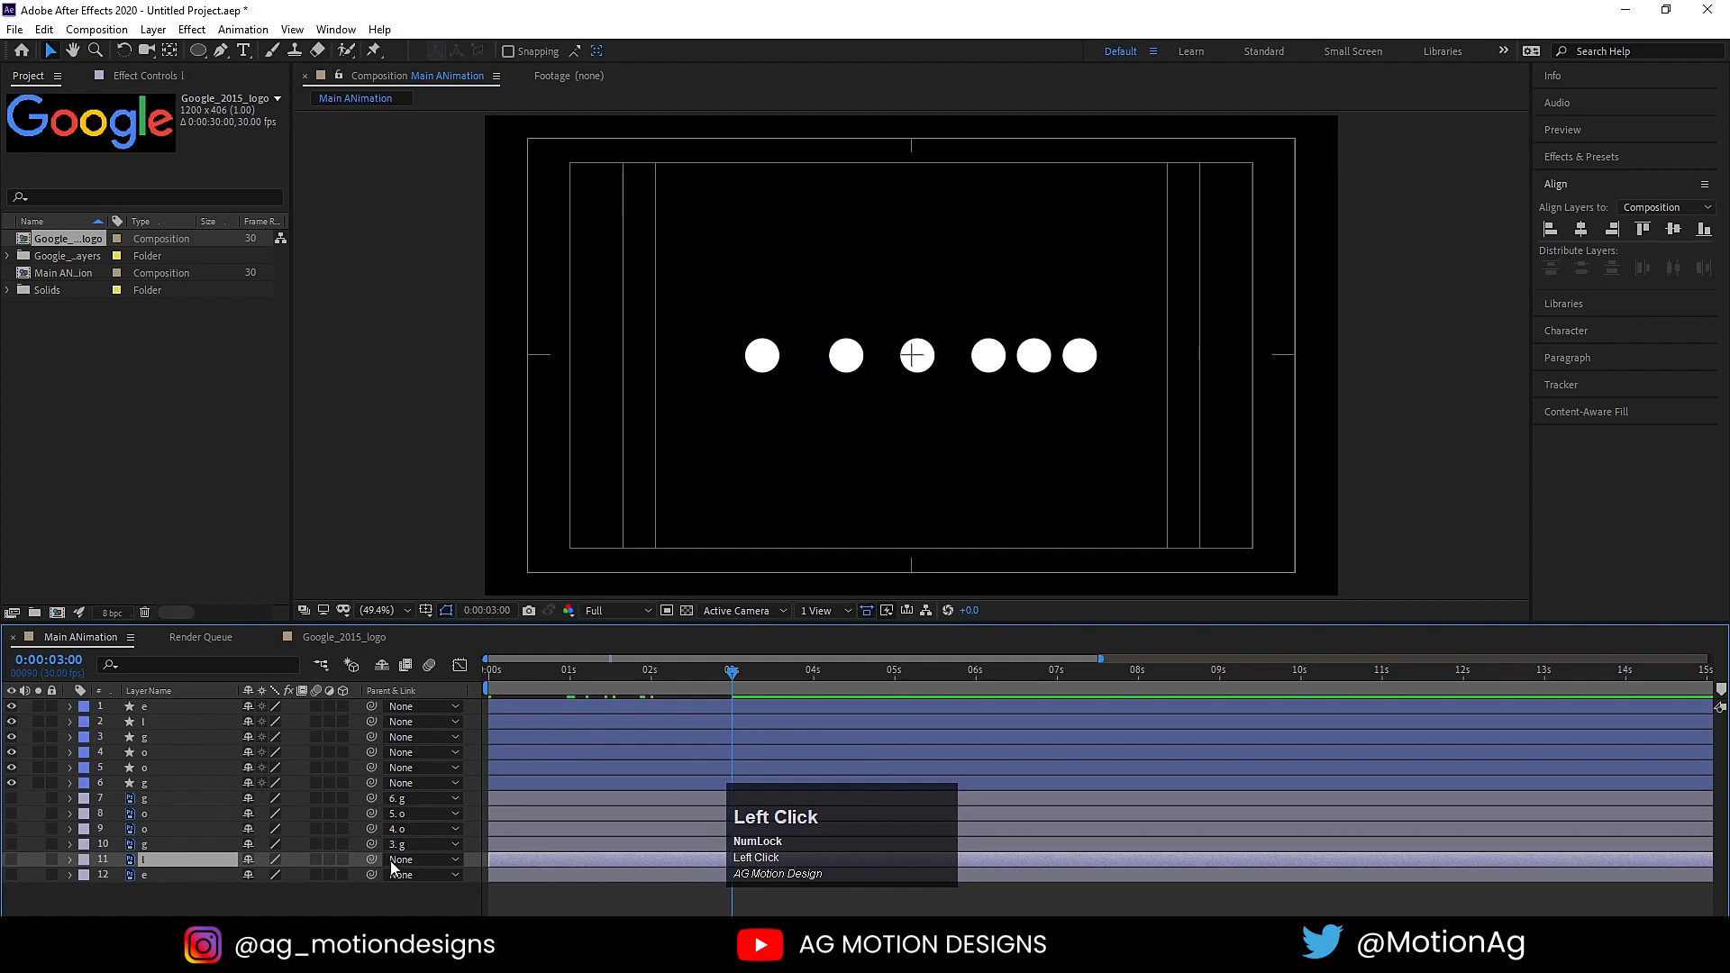
left_click_drag(371, 859, 166, 722)
left_click(149, 869)
left_click_drag(371, 874, 155, 706)
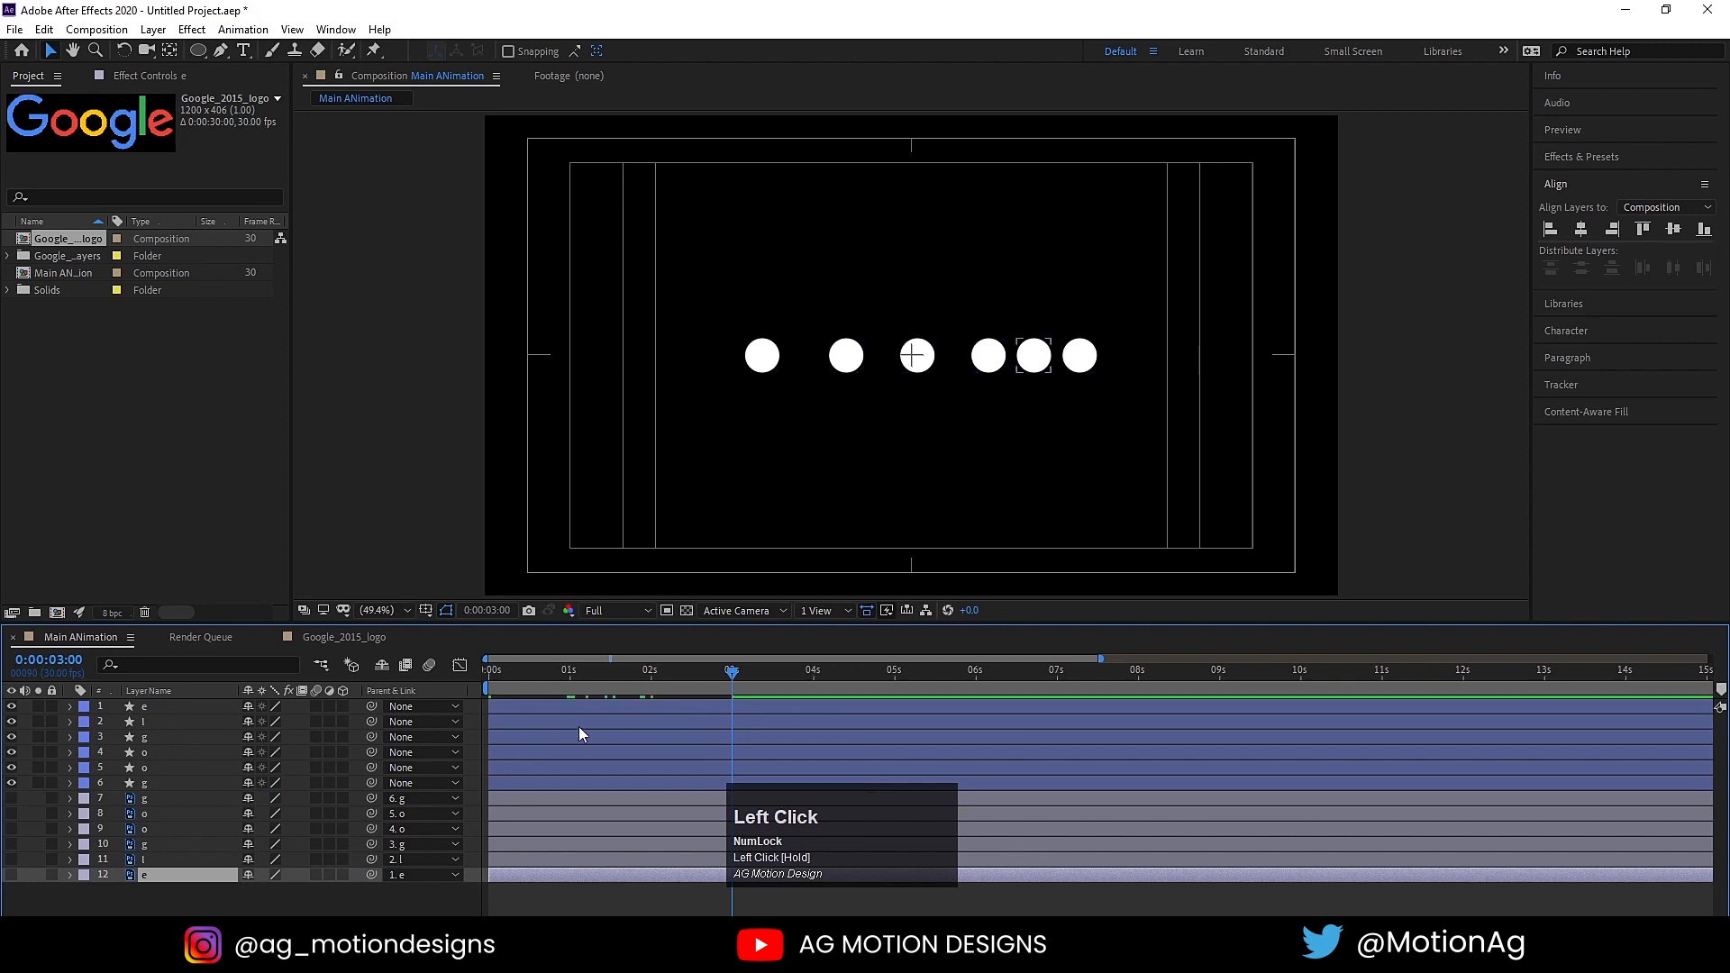
Step: Show the six letter layers temporarily to preview the logo animation from the start, then hide them again
left_click_drag(546, 677, 488, 676)
left_click_drag(11, 799, 16, 873)
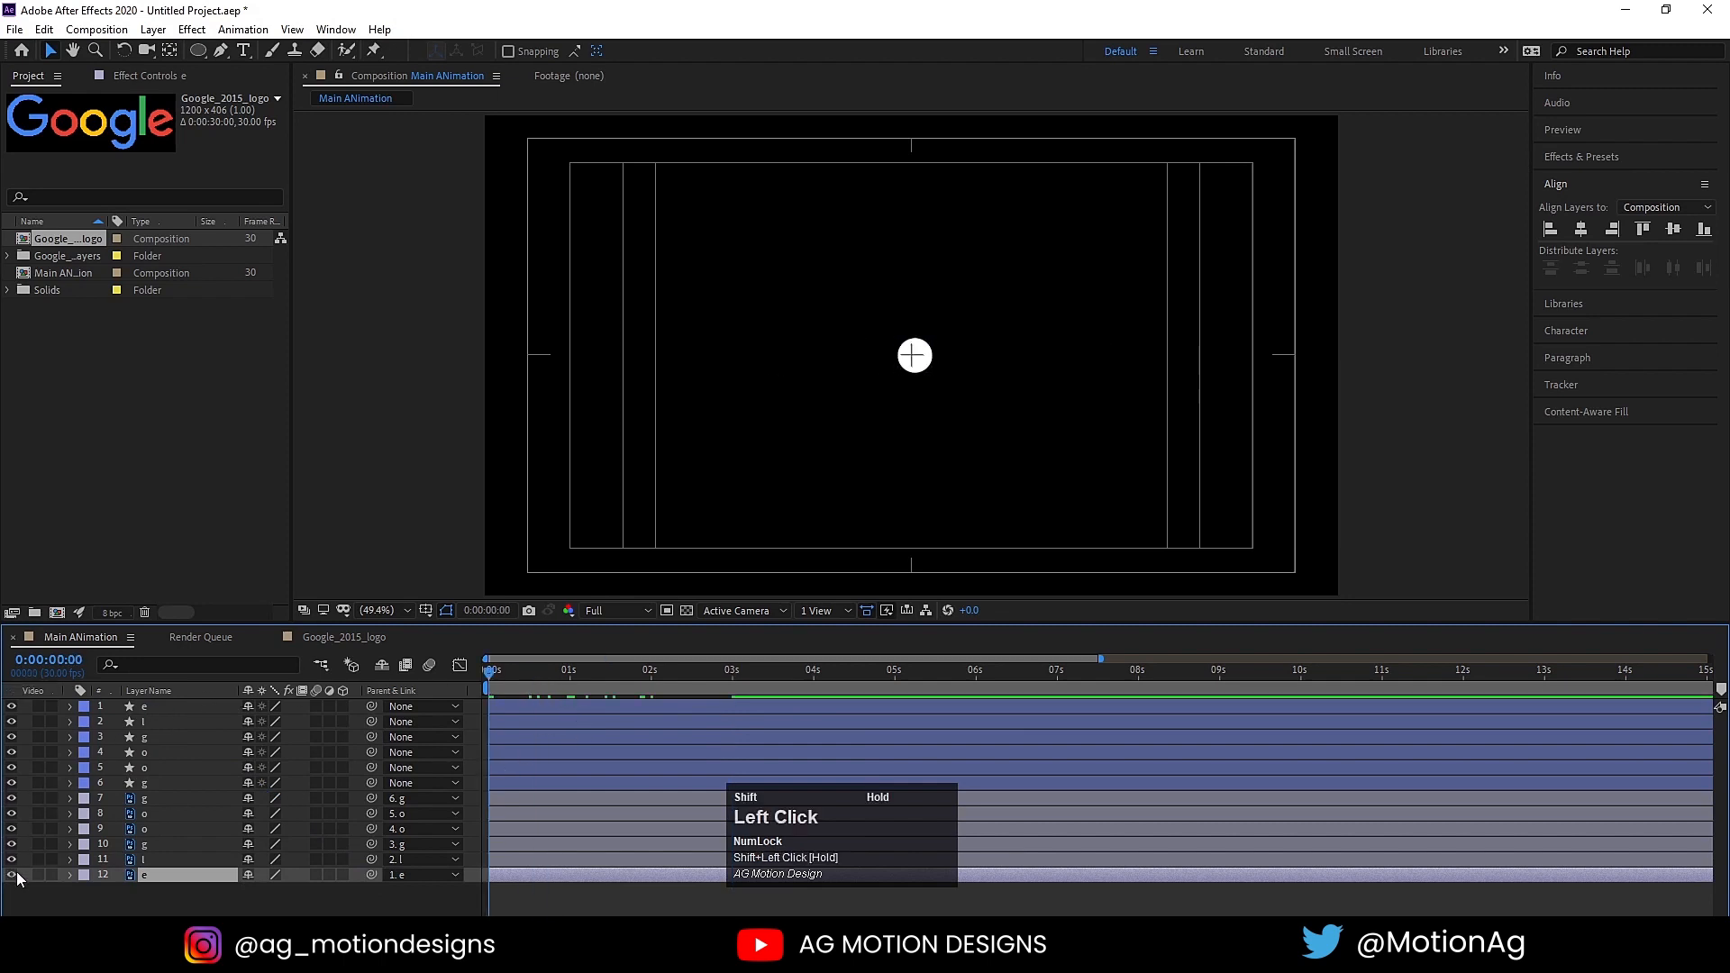
key("space")
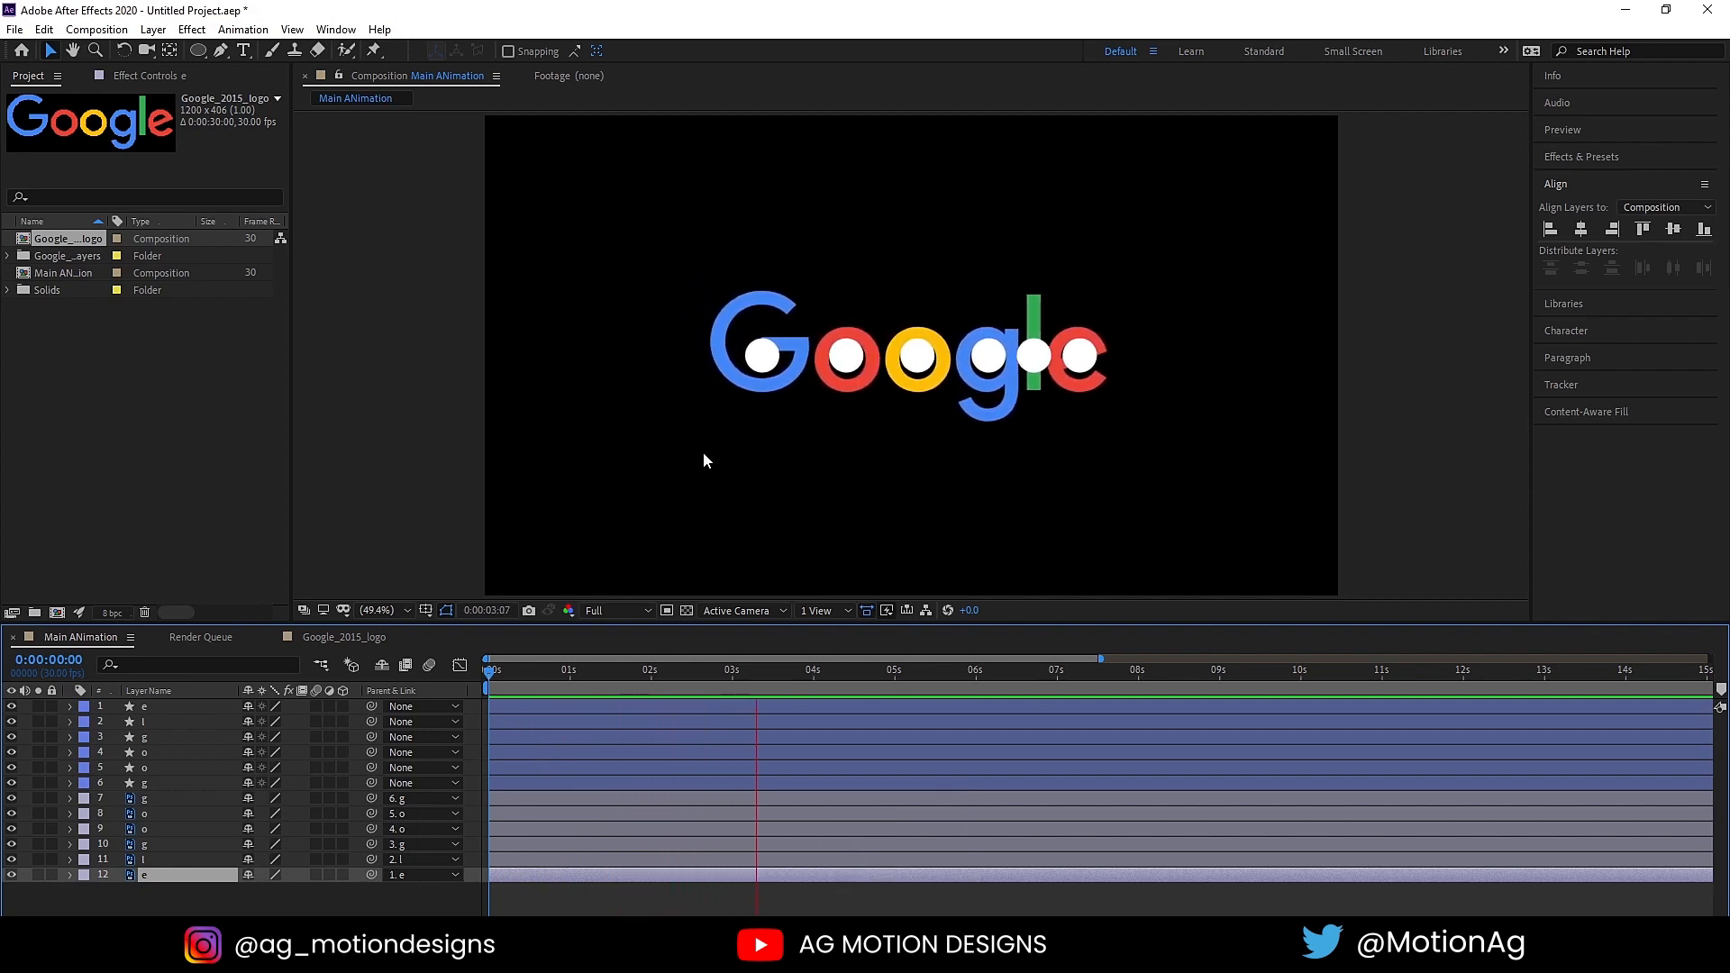
key("space")
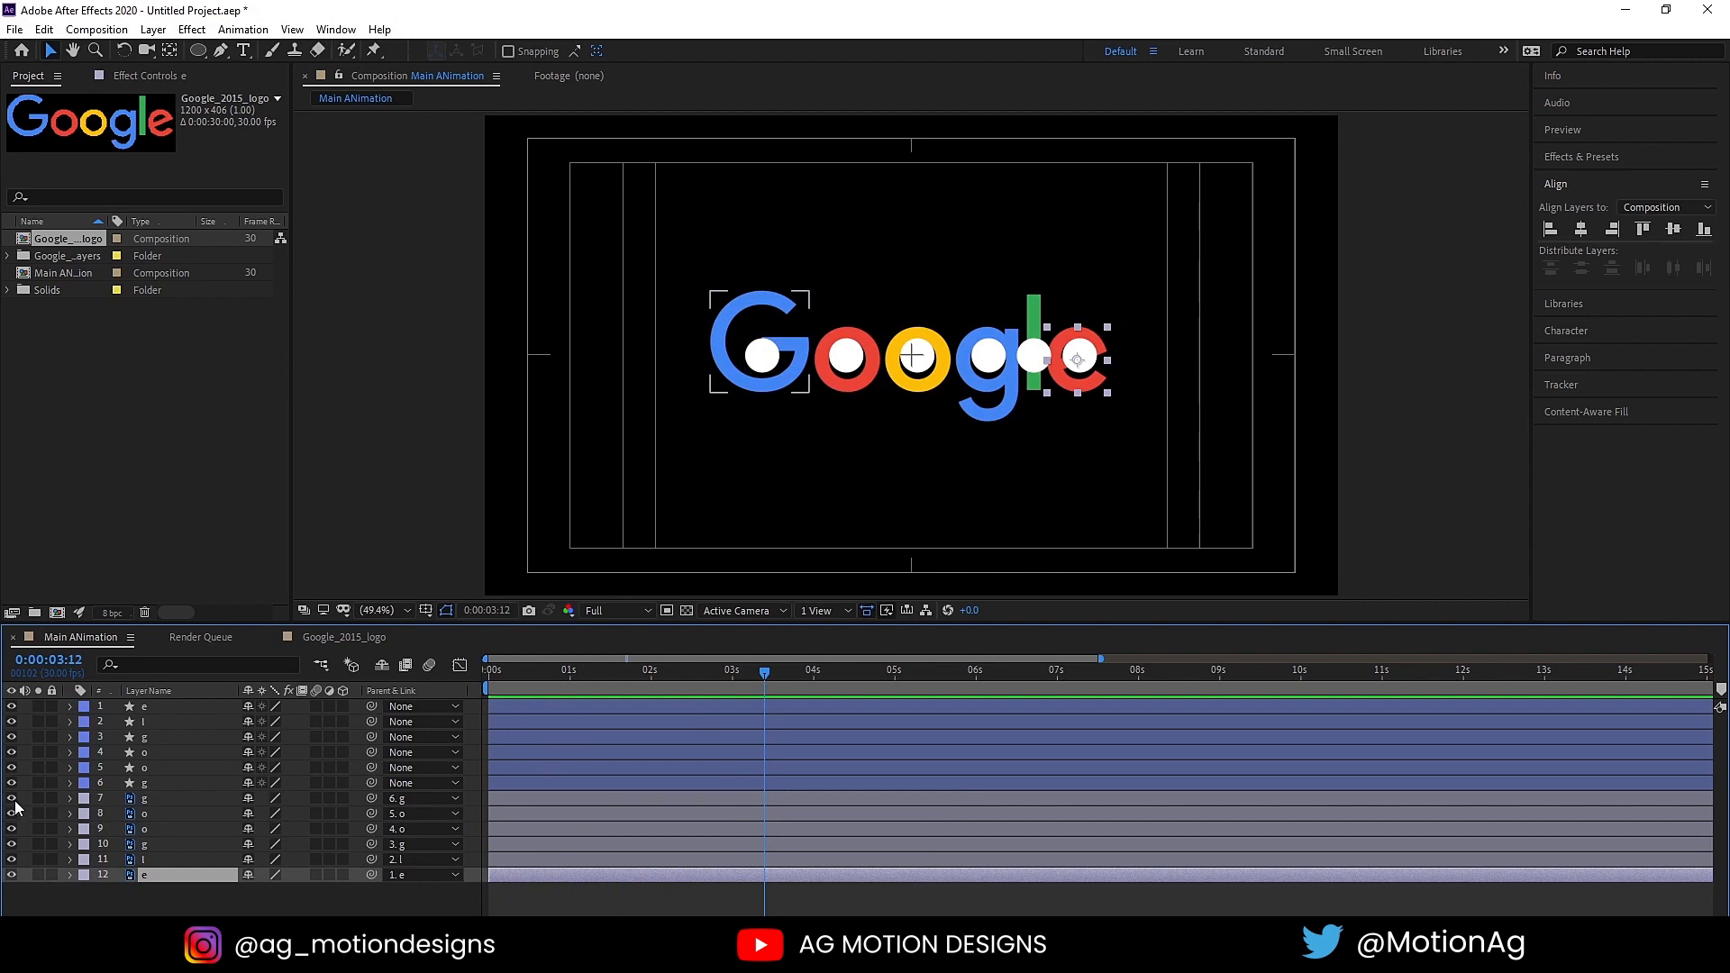
left_click_drag(12, 800, 16, 877)
left_click(105, 895)
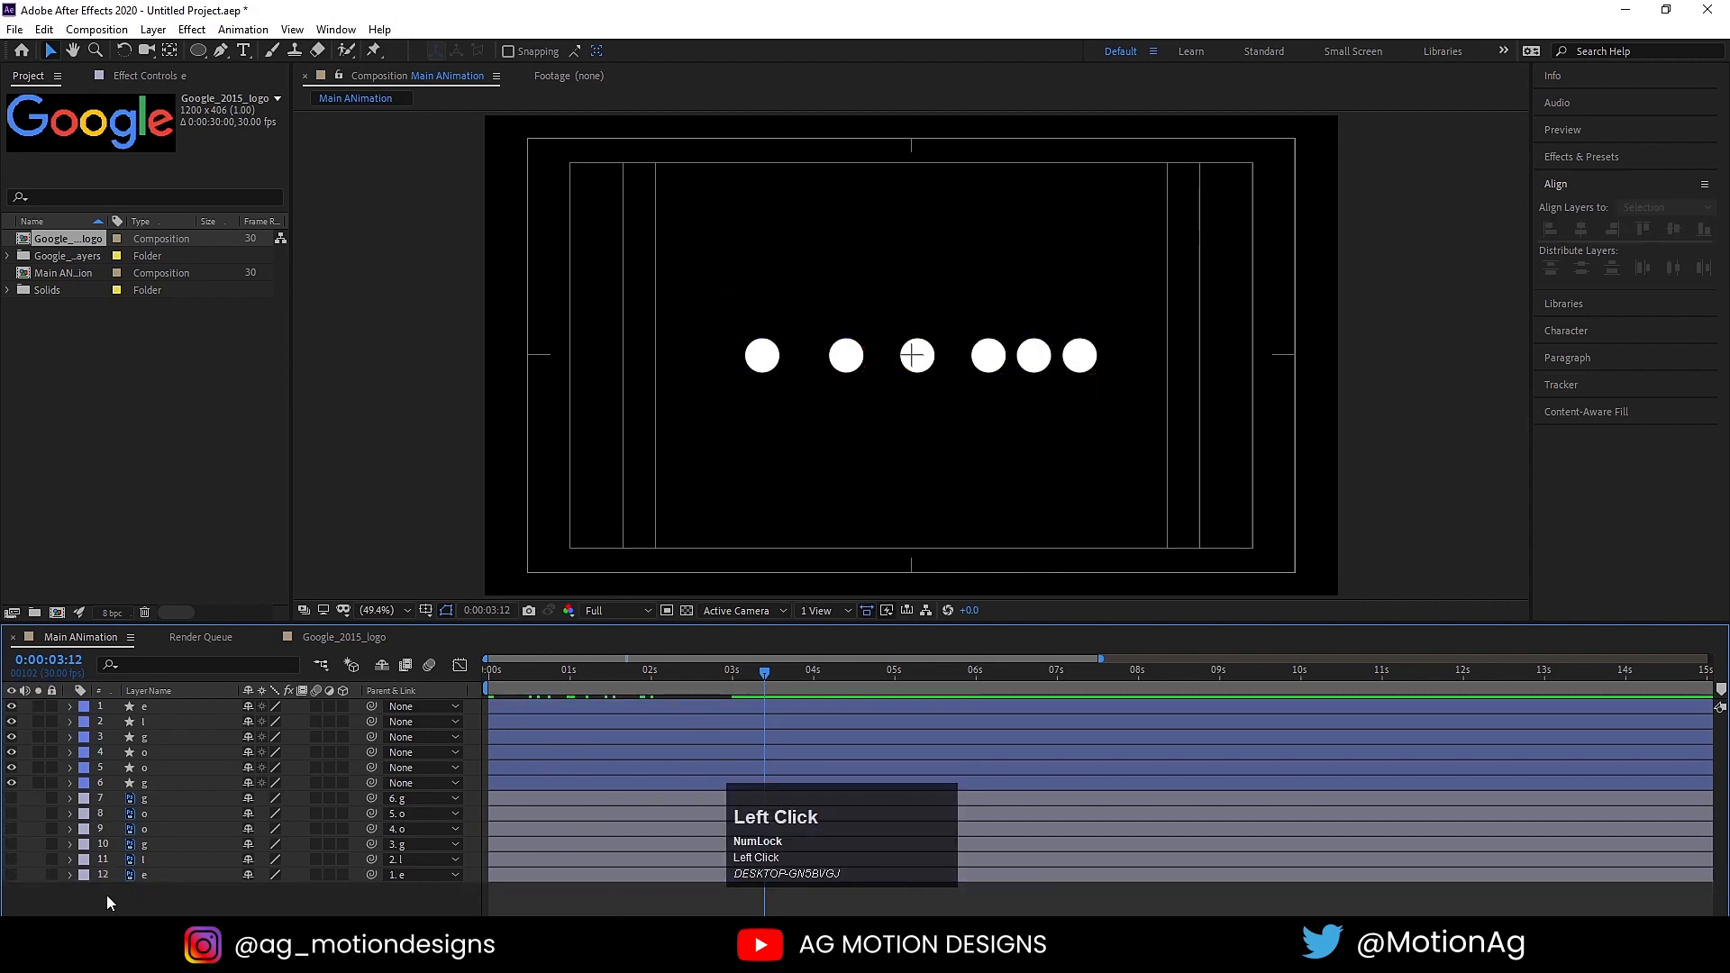
Step: Apply Easy Ease to all Position keyframes of the six circles and preview the animation from the start
key("u")
left_click(878, 813)
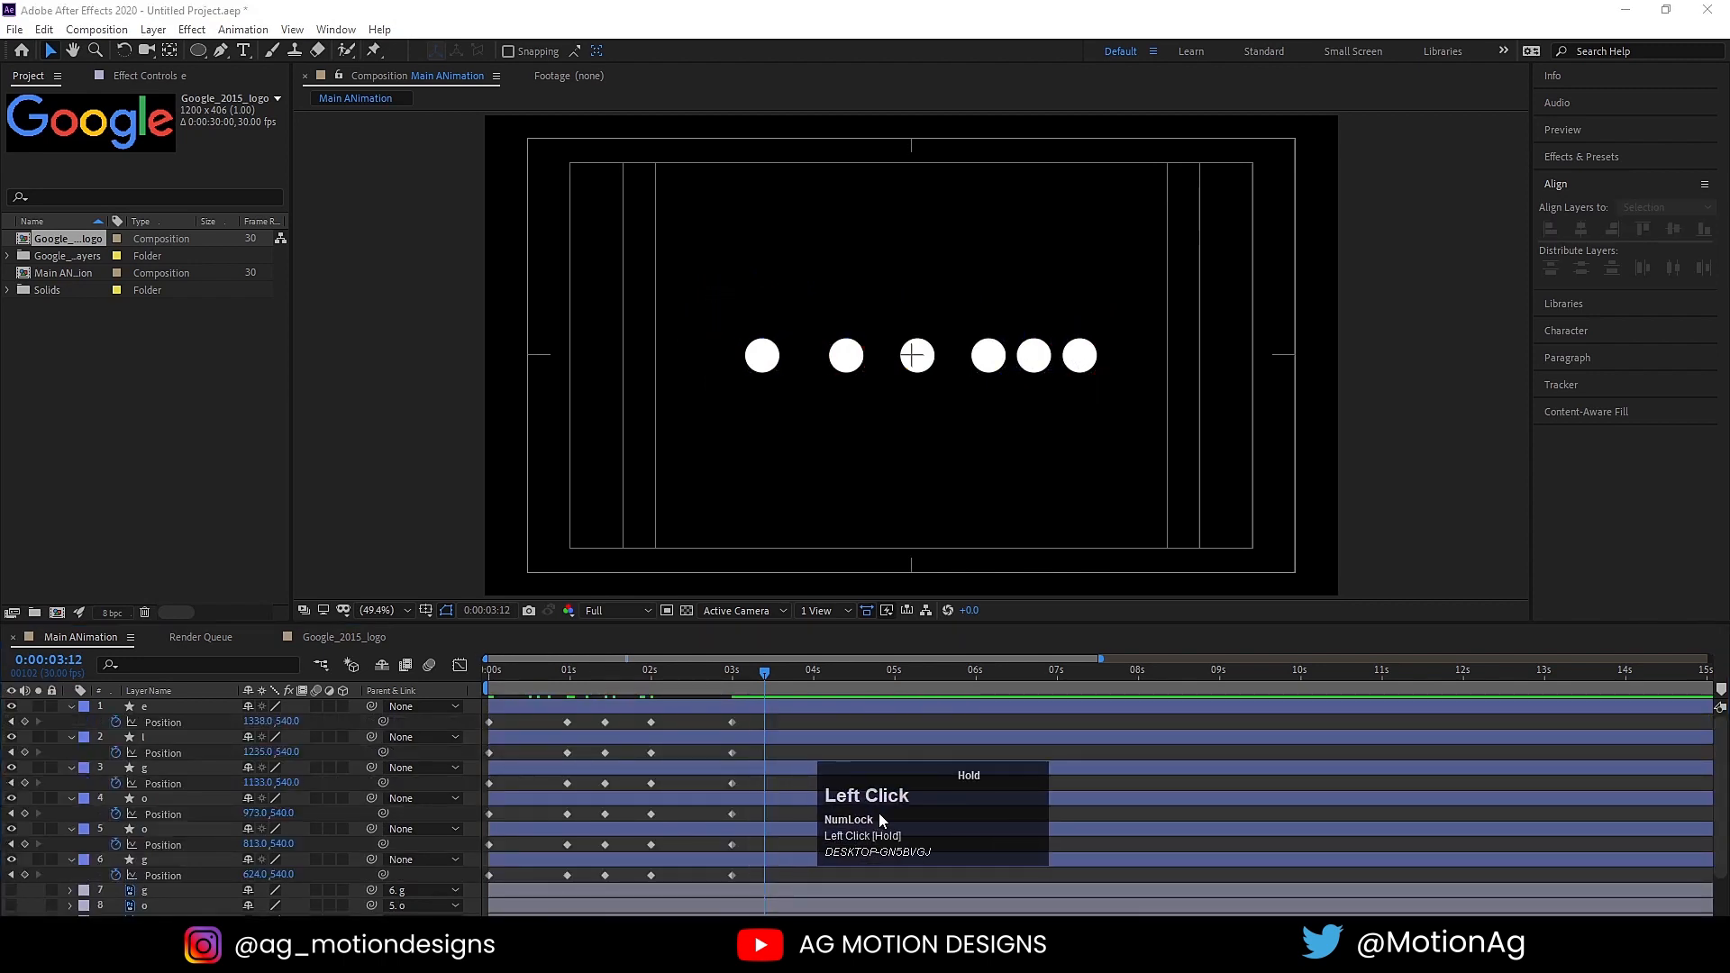
left_click_drag(761, 878, 392, 627)
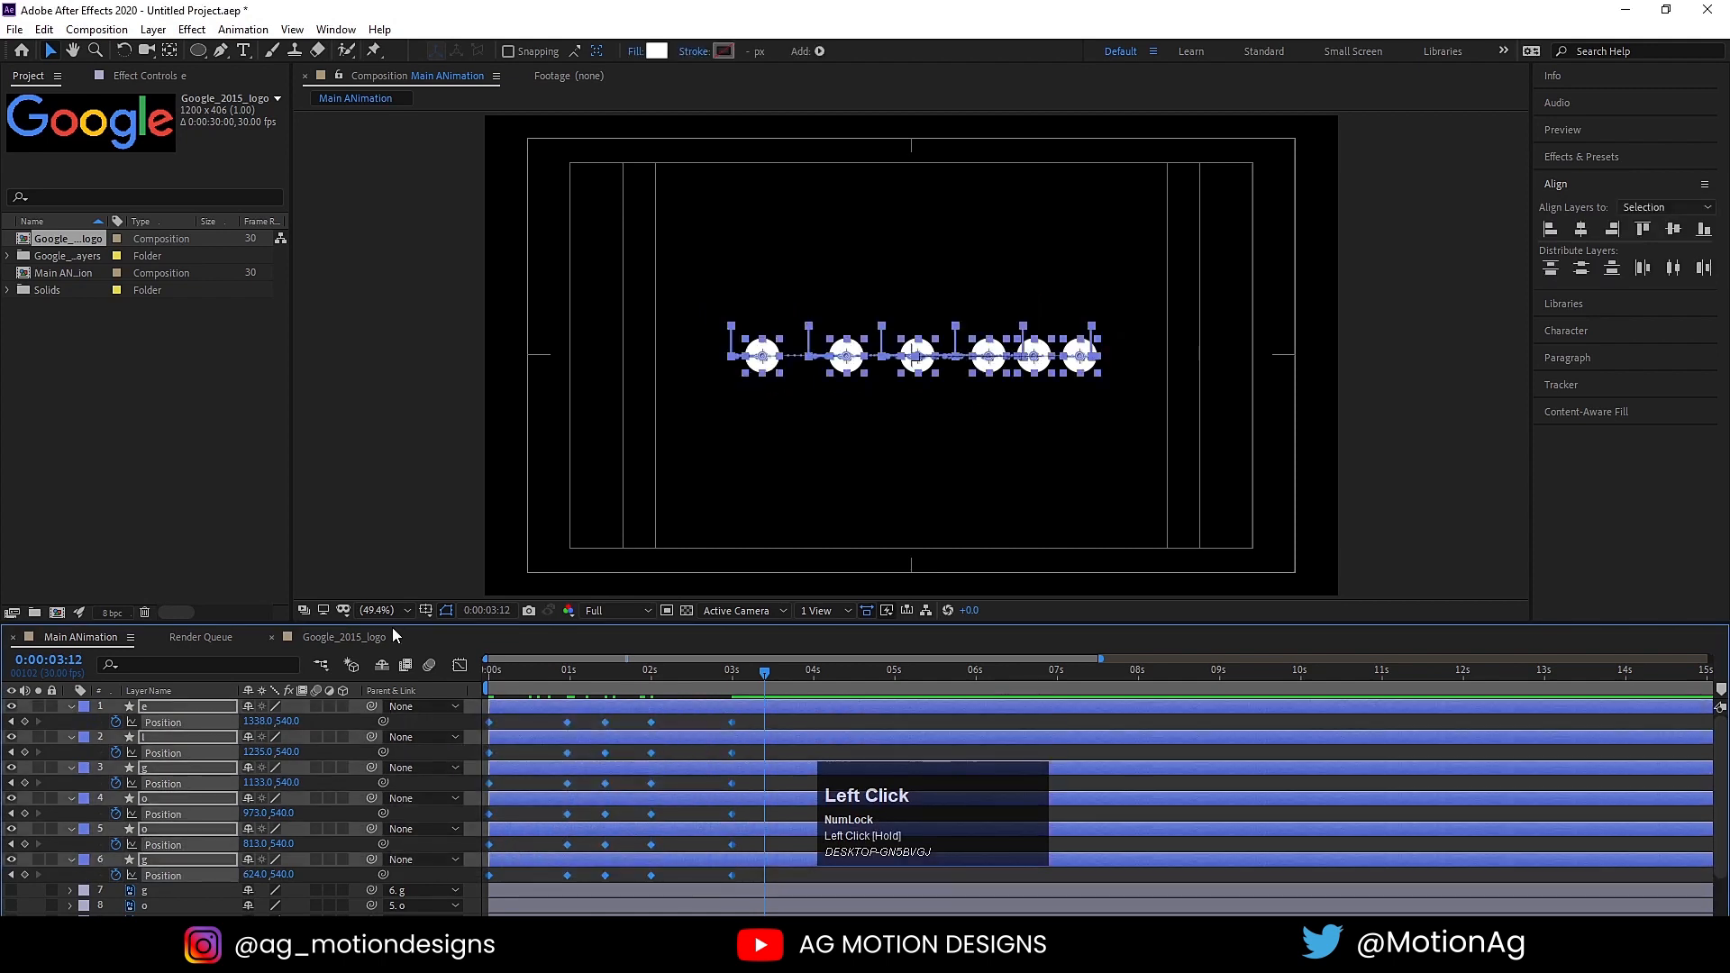
key("F9")
left_click(554, 677)
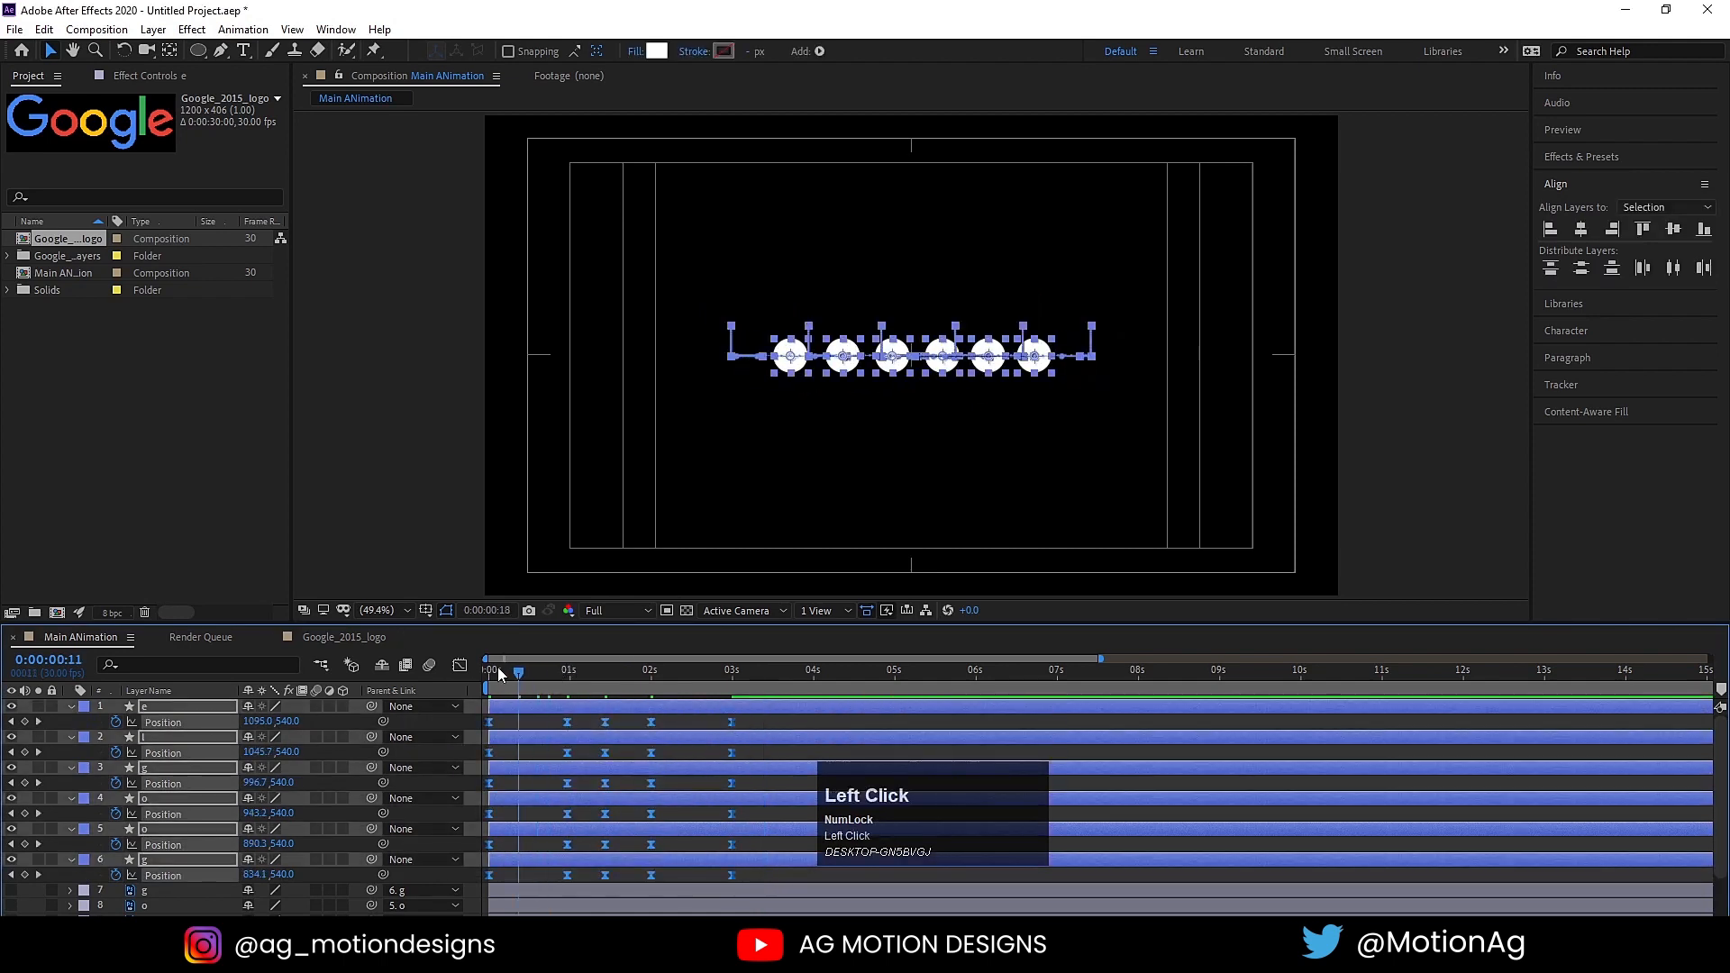
key("space")
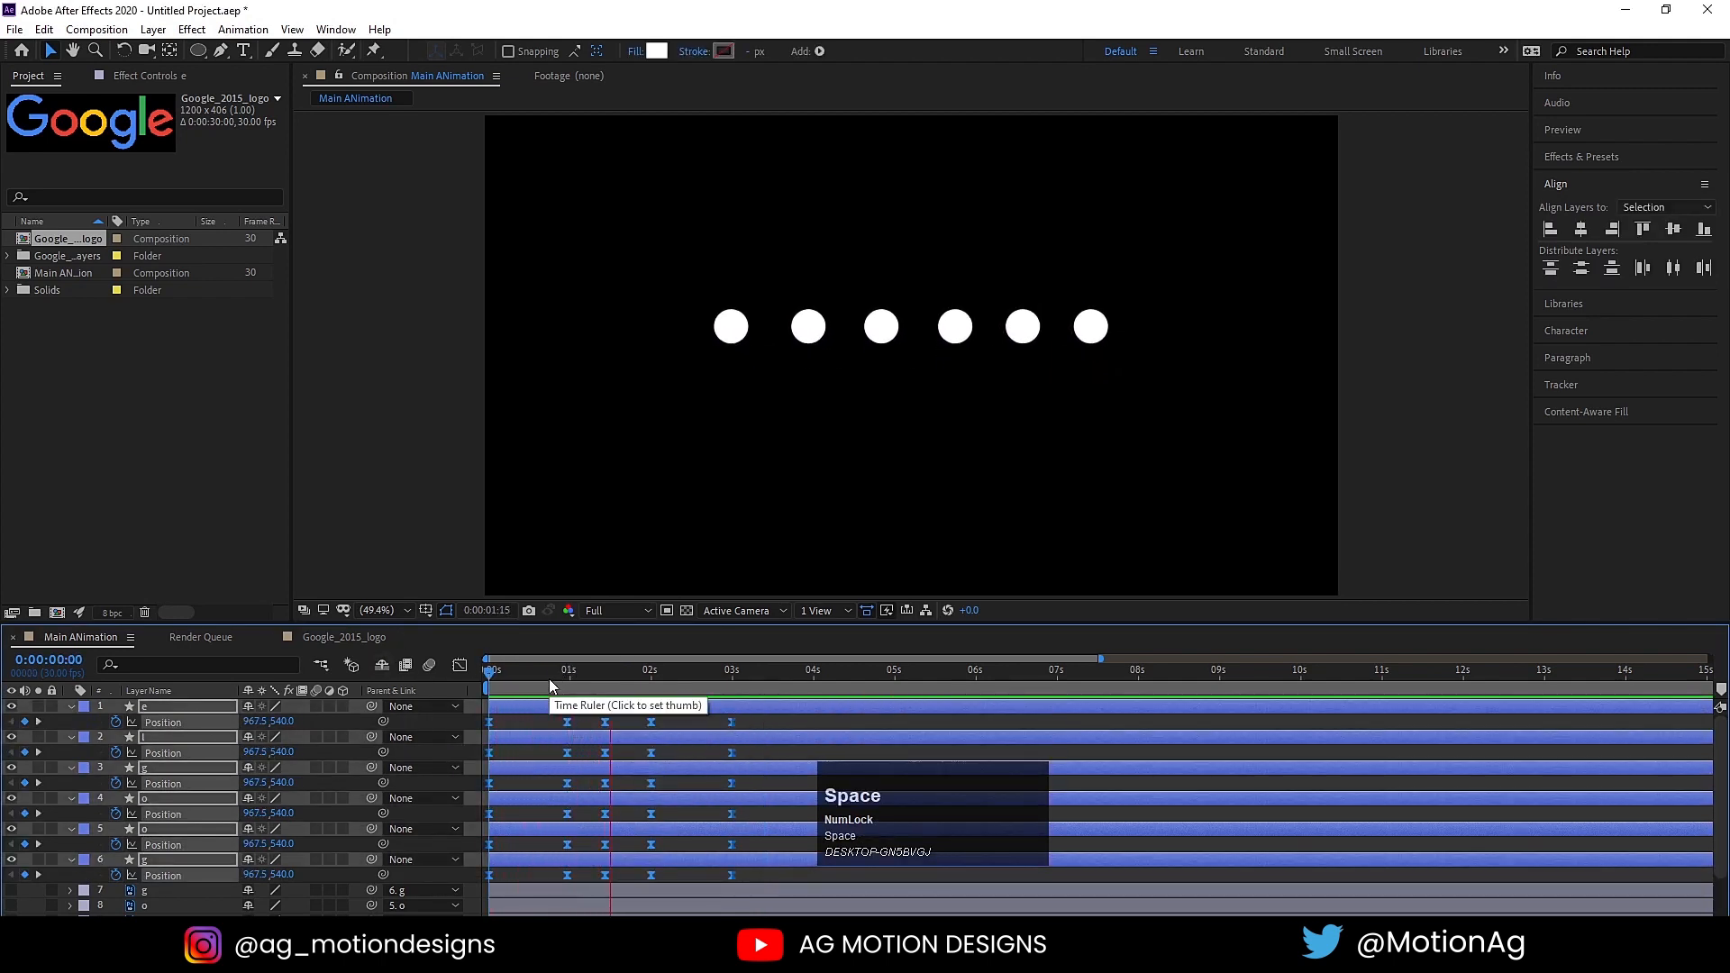
key("space")
Step: Add a null object, center its anchor point, and align it horizontally and vertically to the middle of the composition
left_click_drag(549, 687, 498, 688)
left_click(517, 721)
right_click(517, 721)
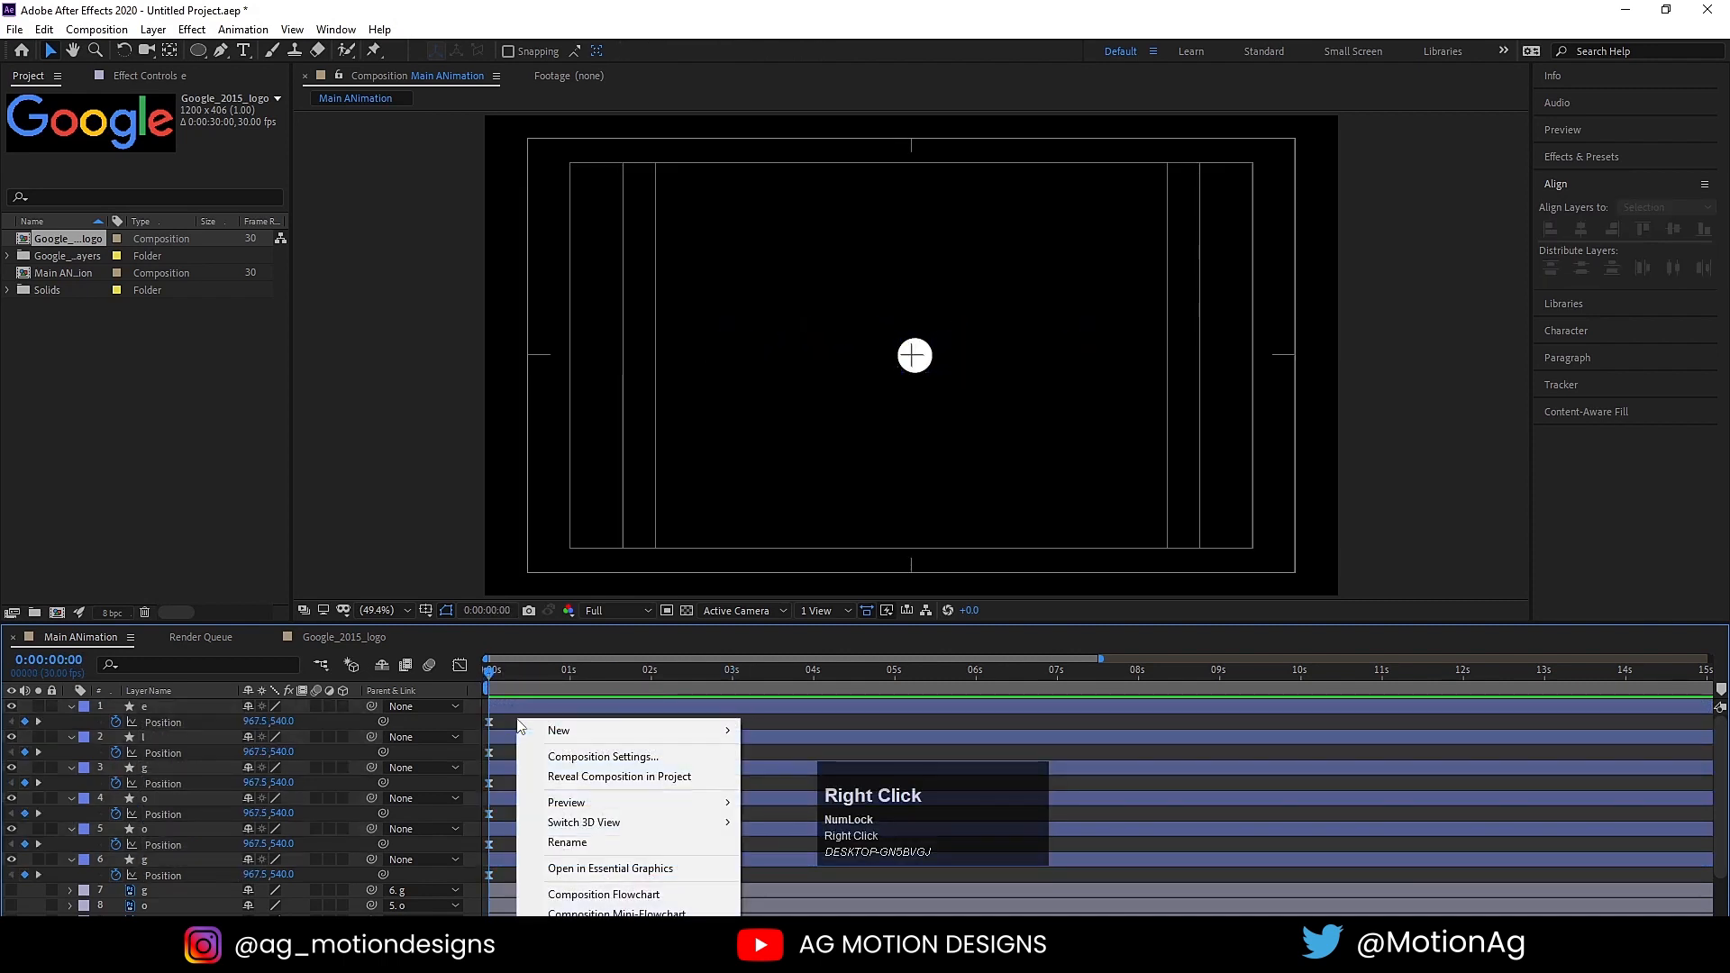
mouse_move(558, 733)
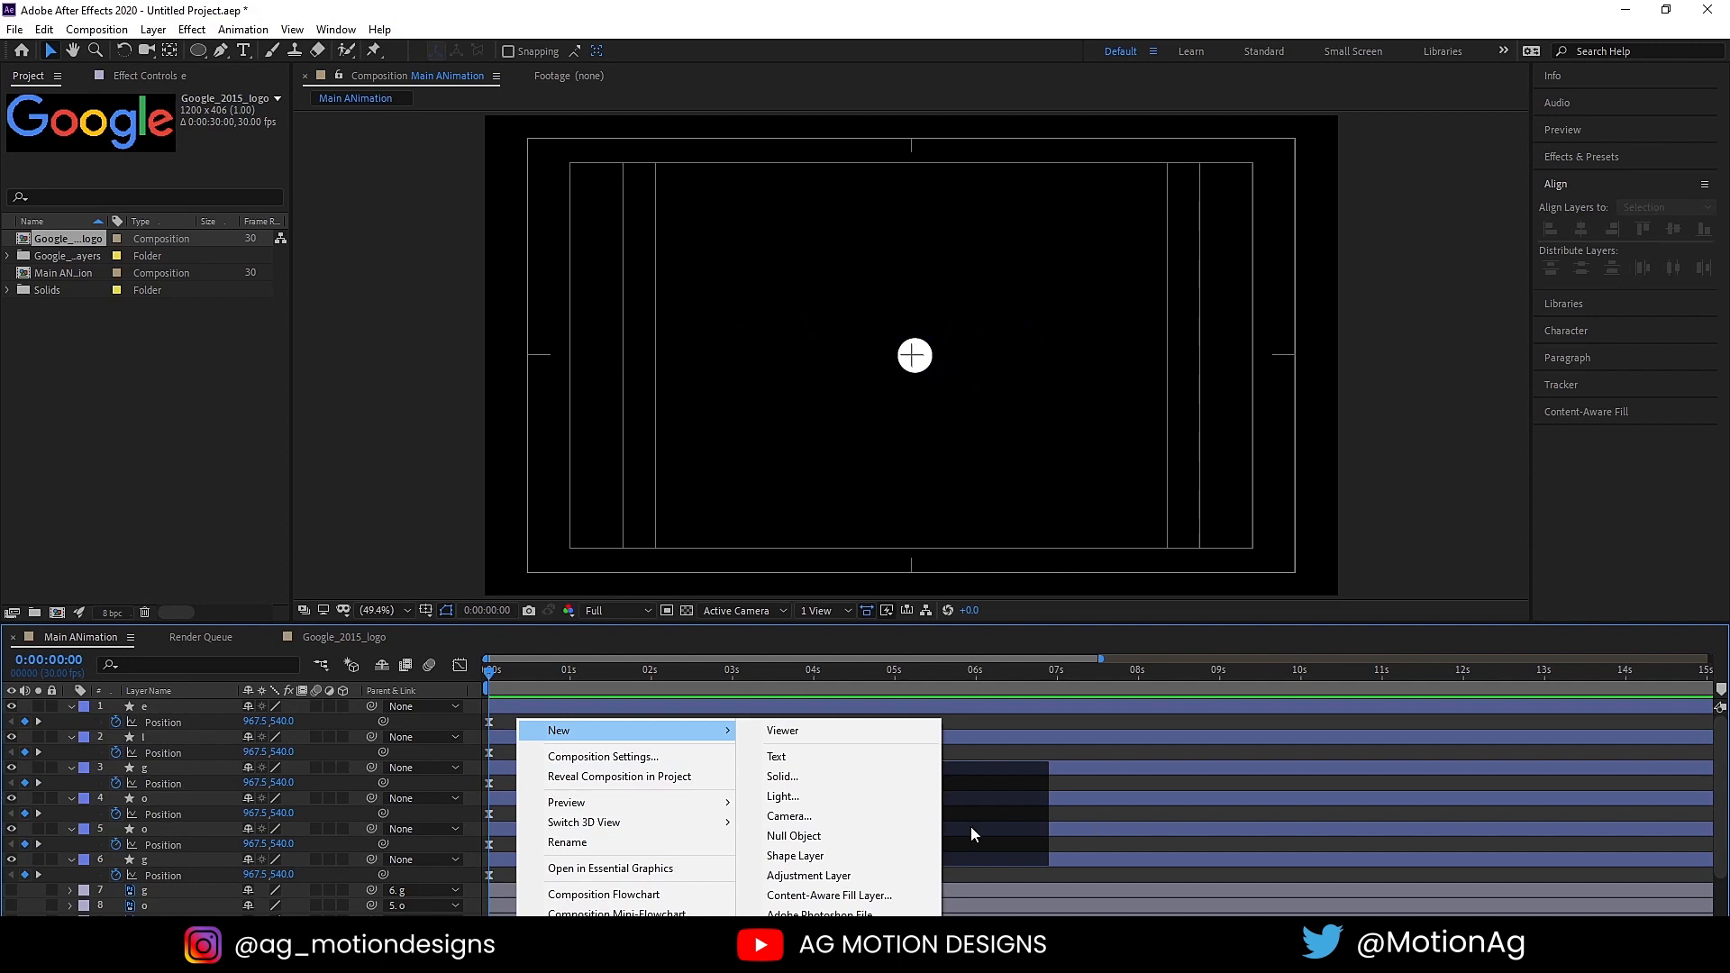
left_click(793, 836)
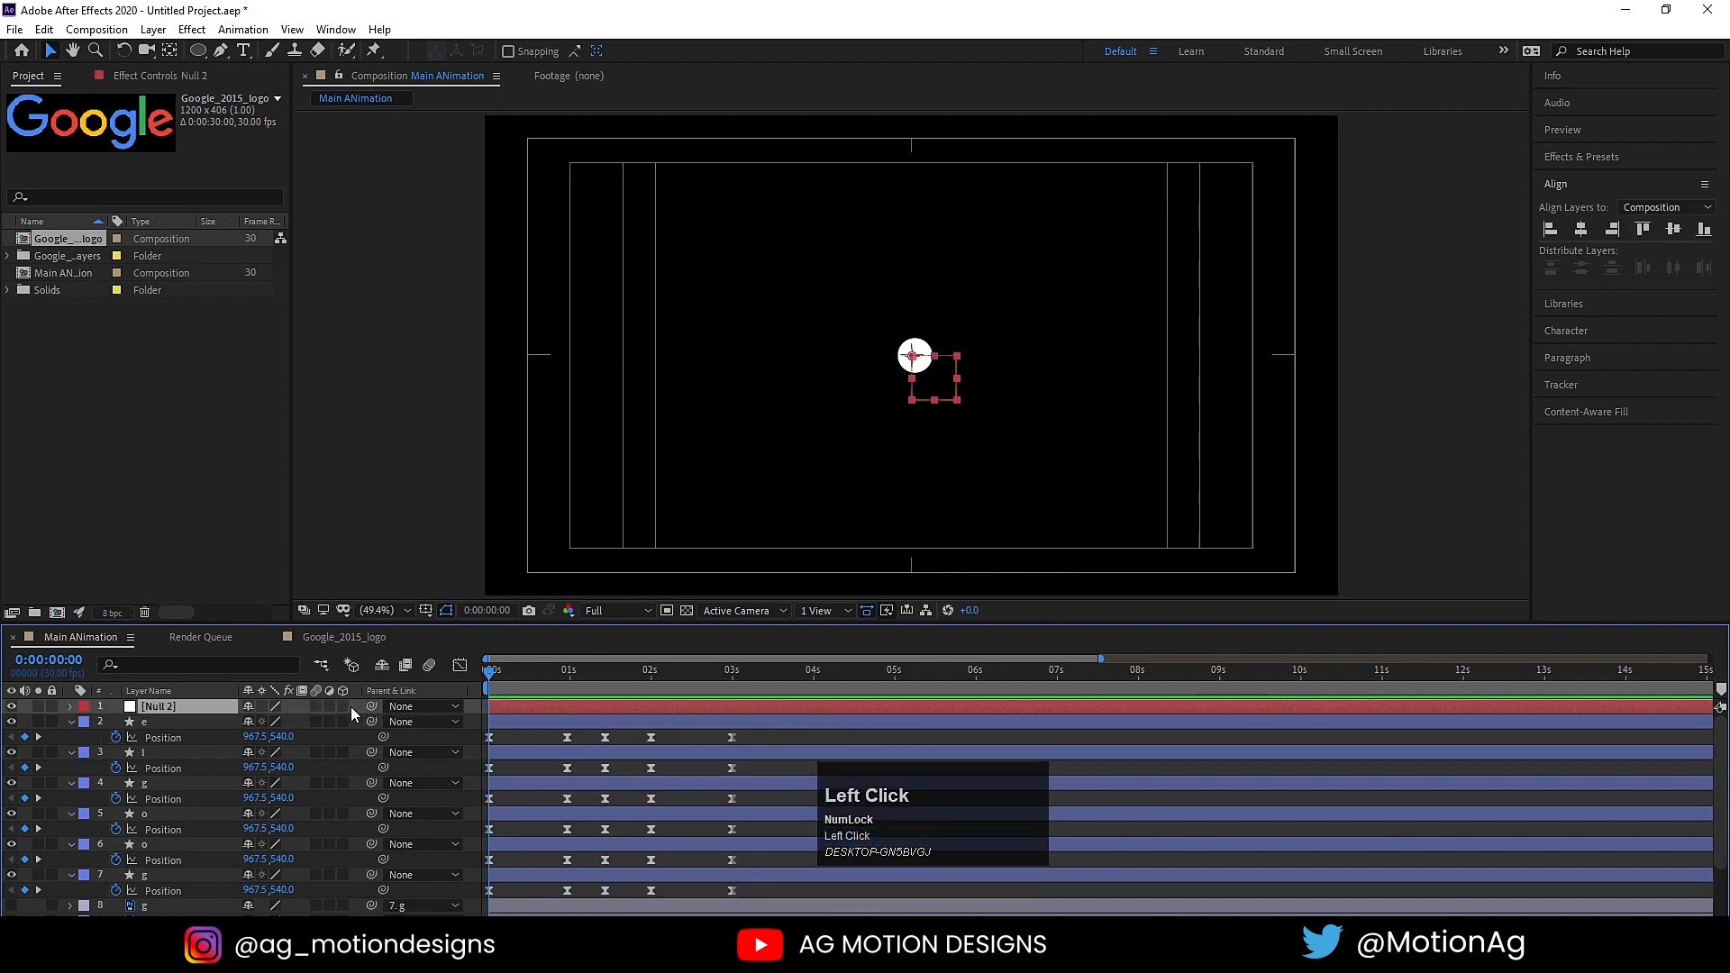
key("ctrl")
key("ctrl+alt+Home")
left_click(1583, 230)
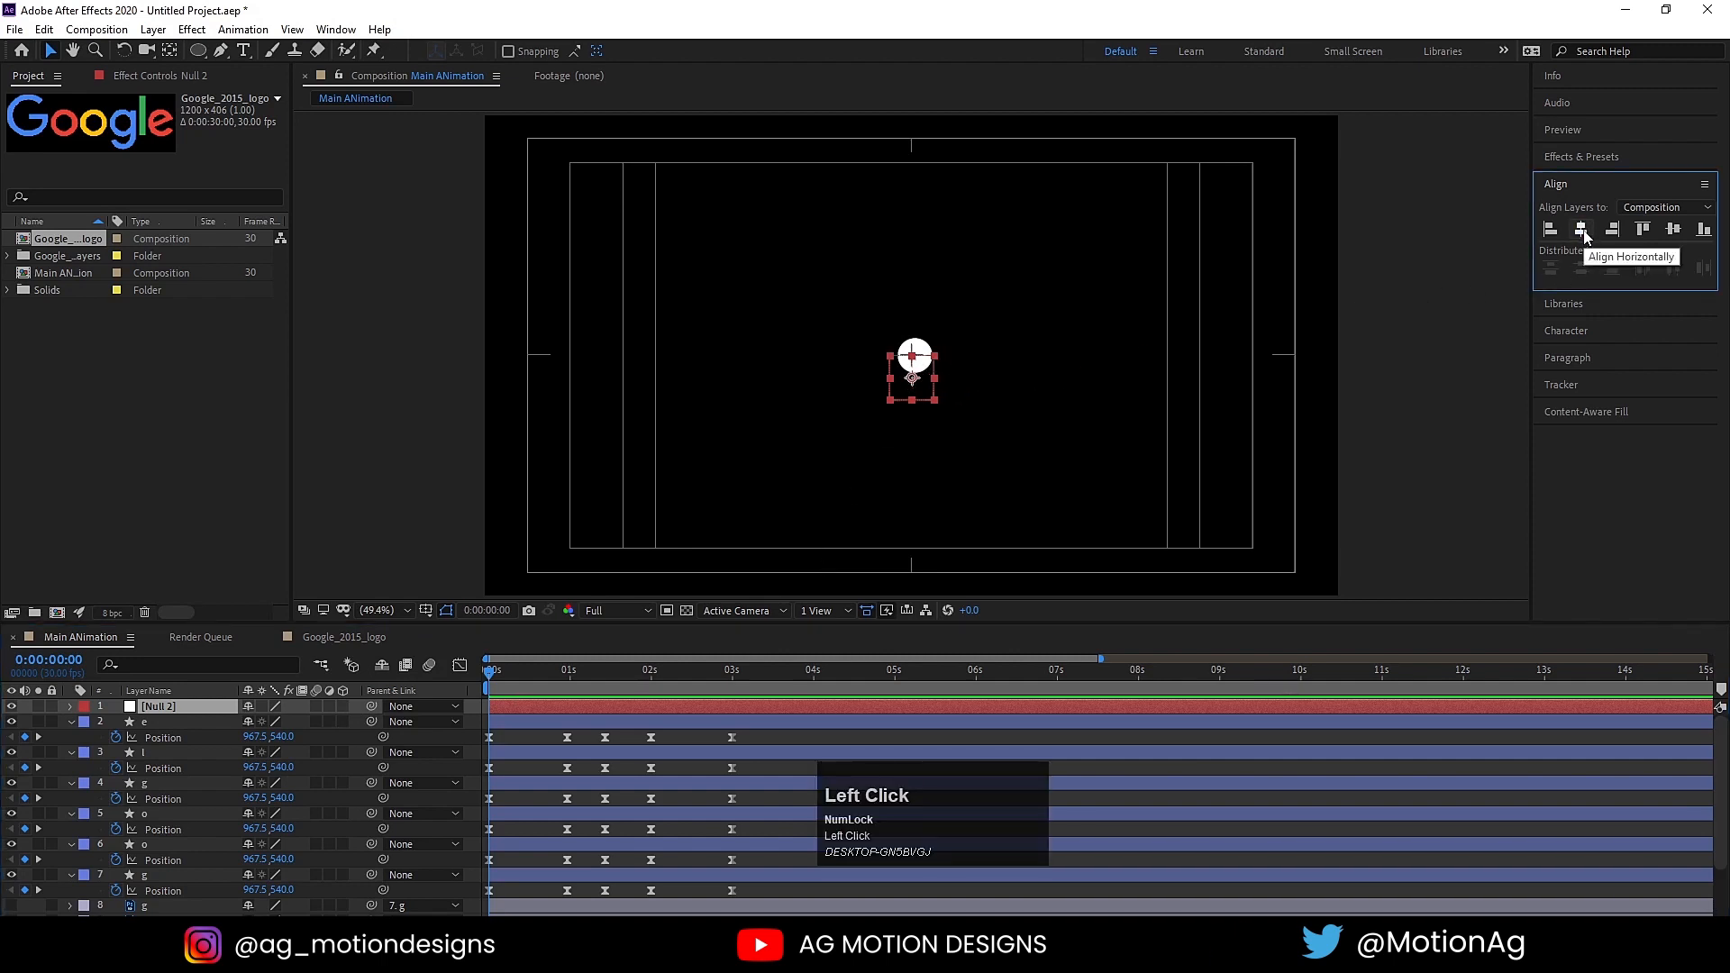
left_click(1673, 230)
Step: Keyframe the null's Rotation at 0 seconds and set it to 1 full revolution at 0:00:00:29
left_click(143, 712)
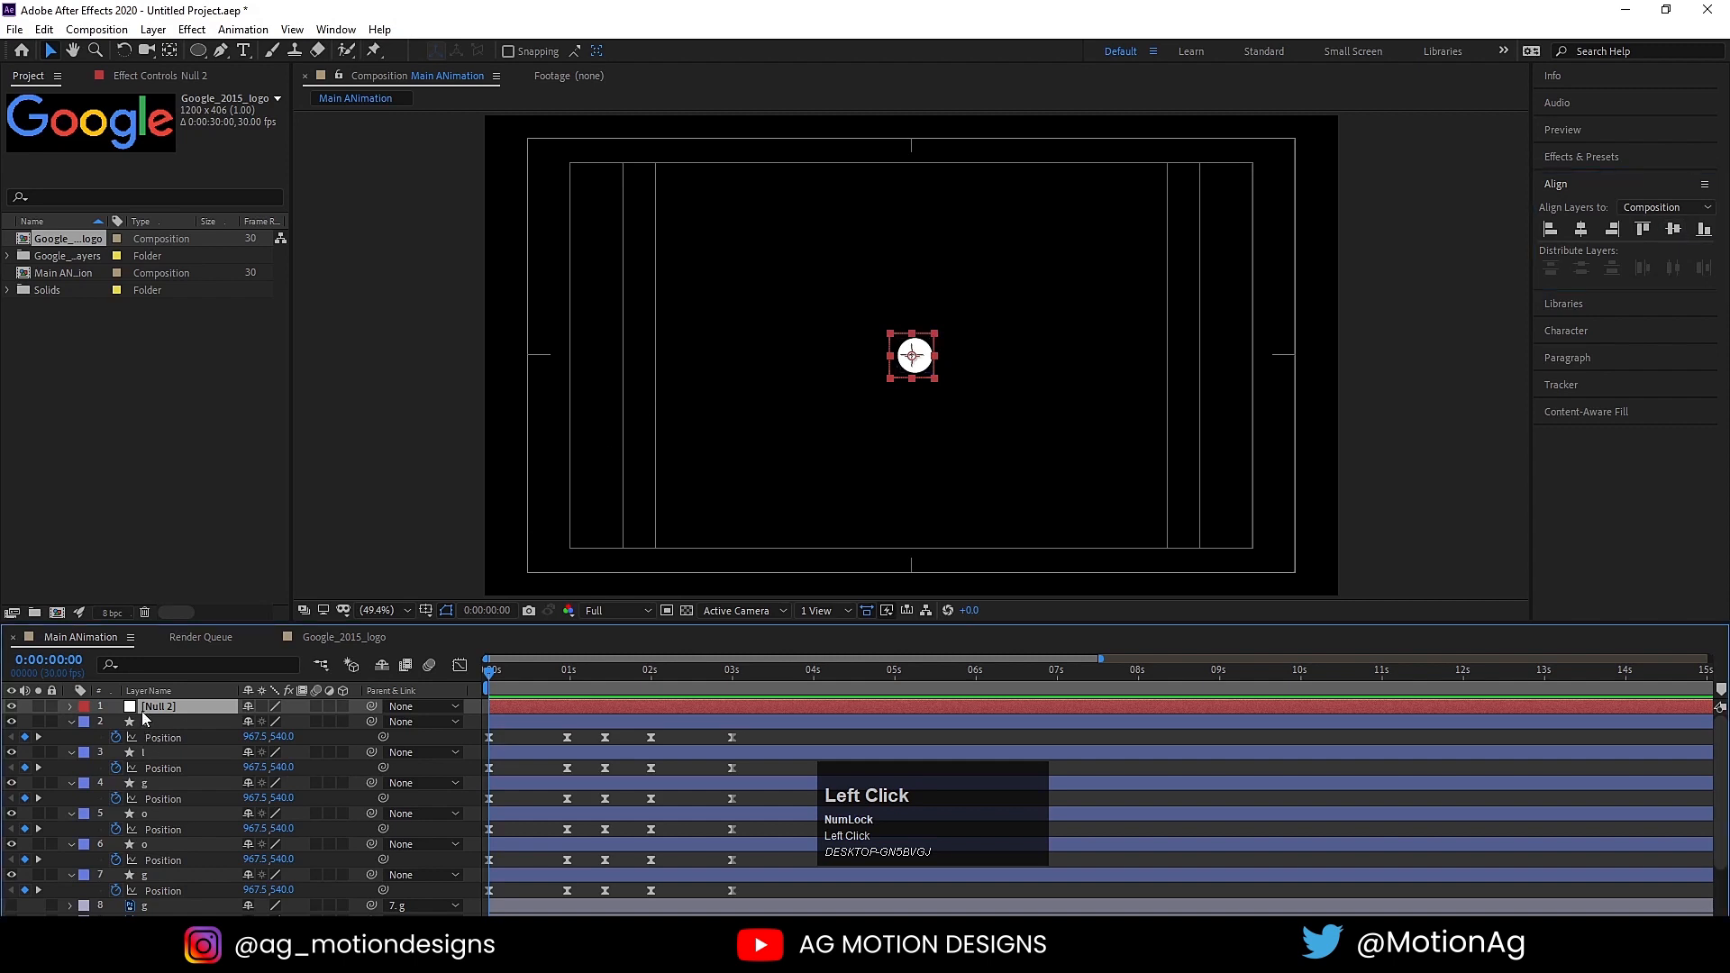
key("r")
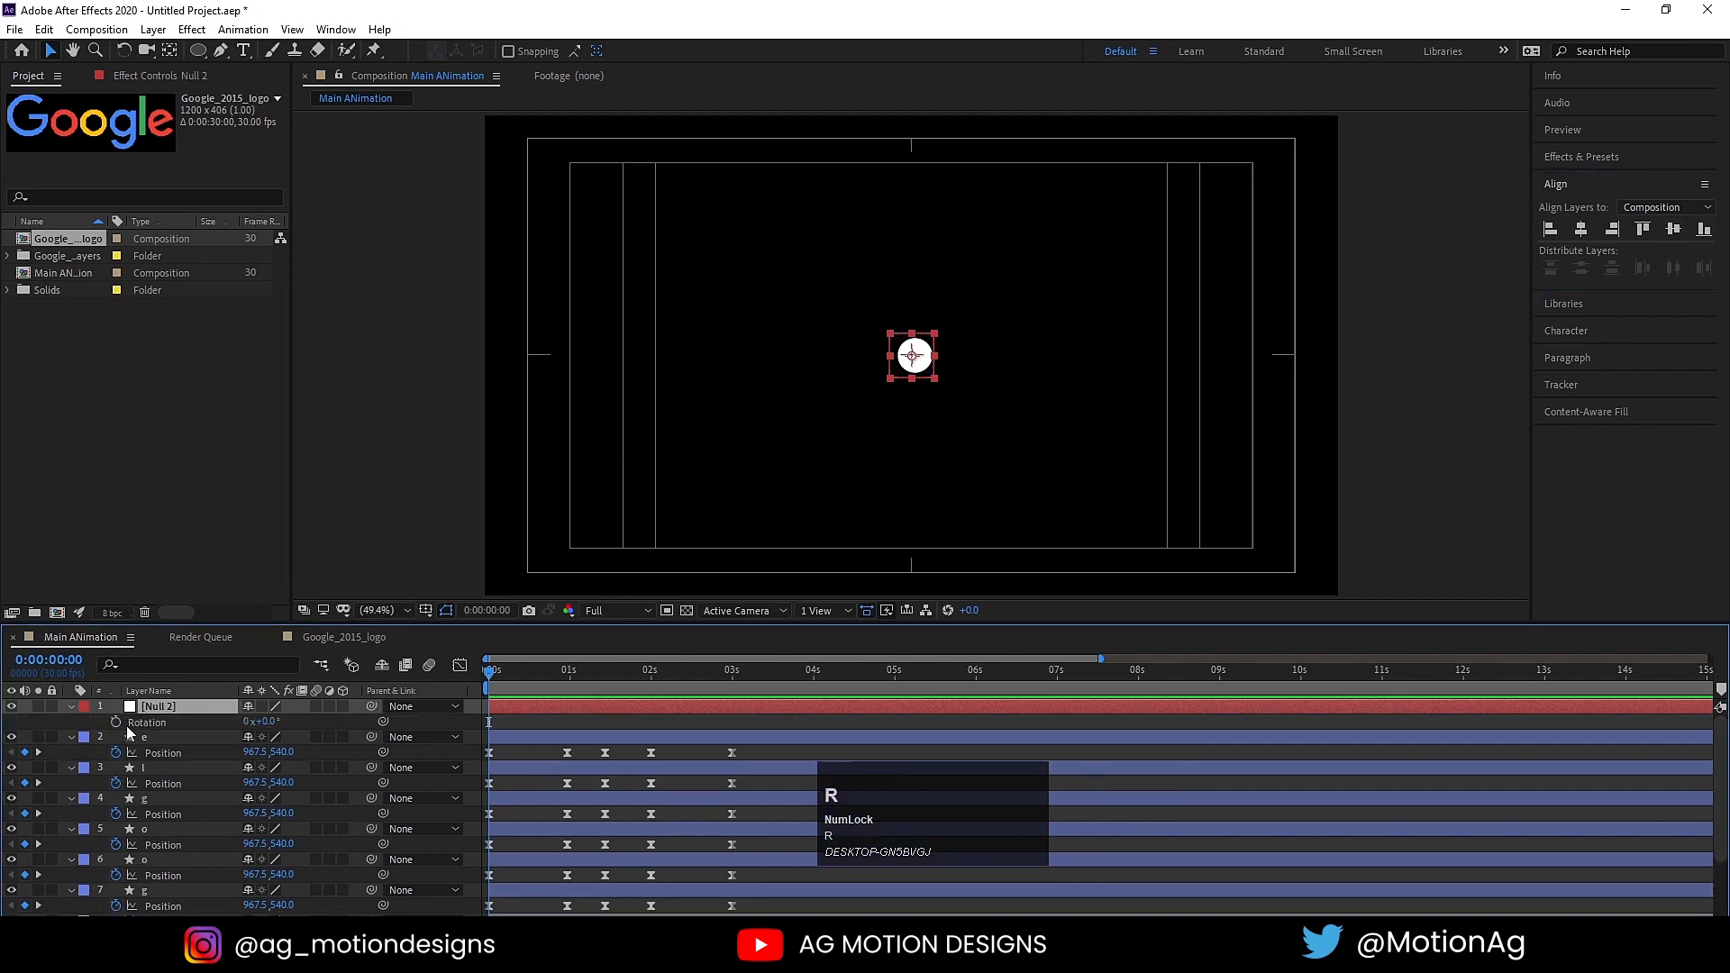
left_click(115, 723)
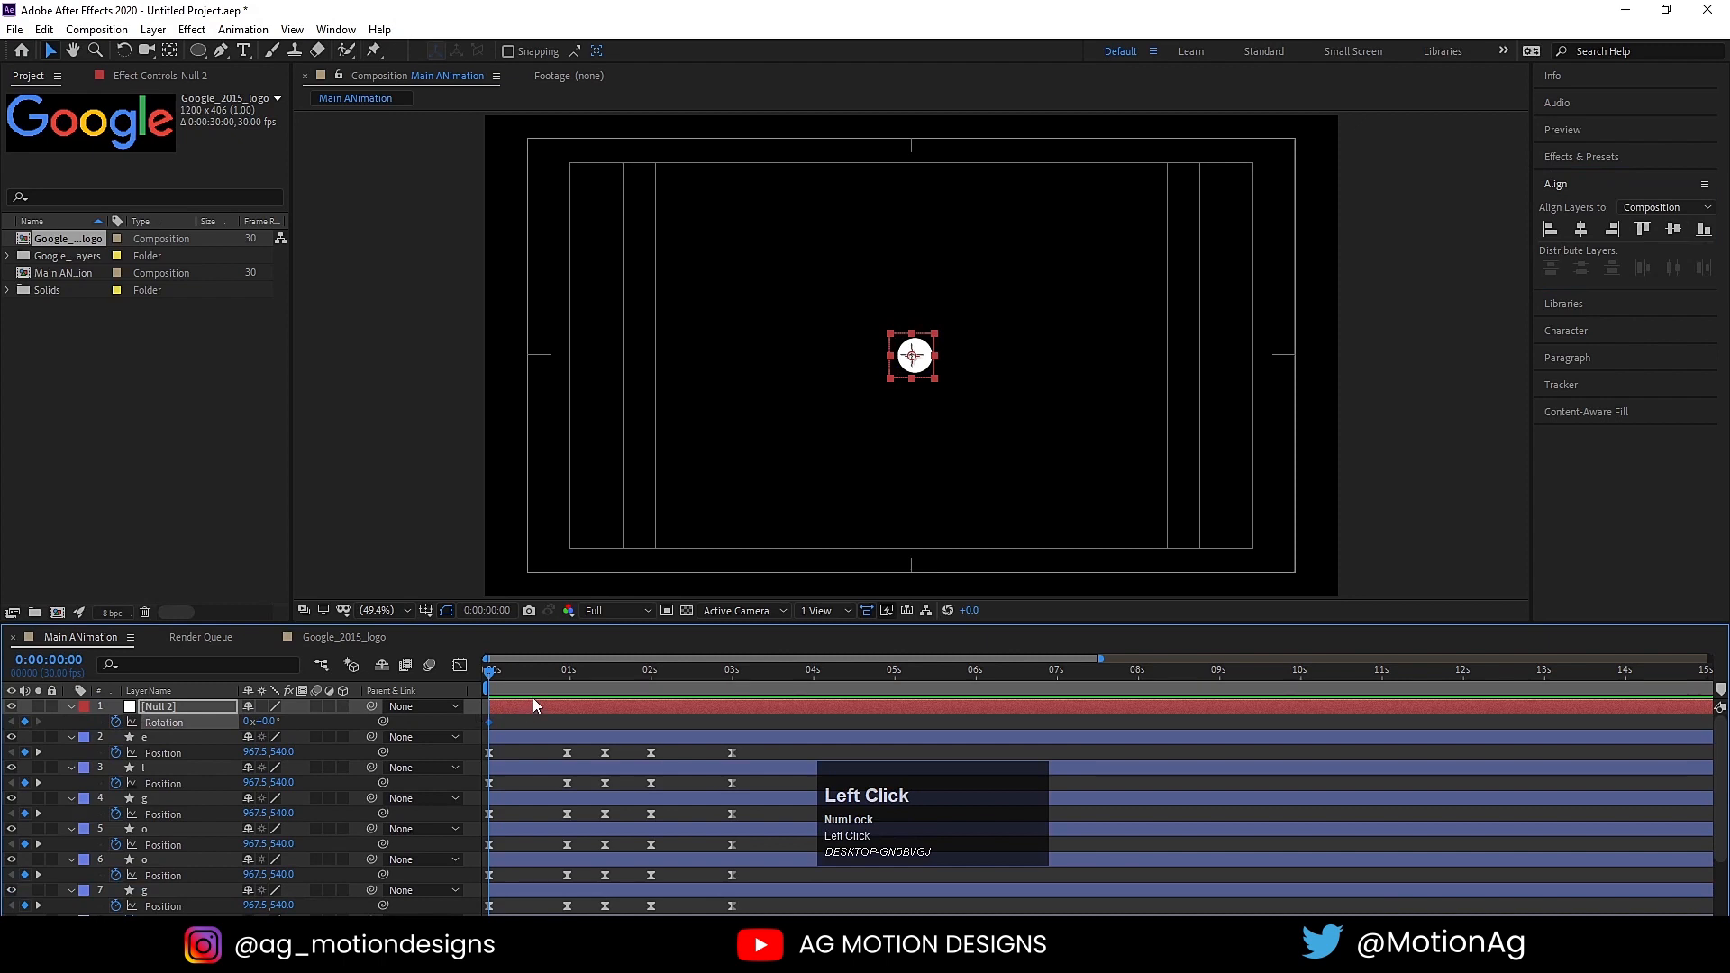
key("k")
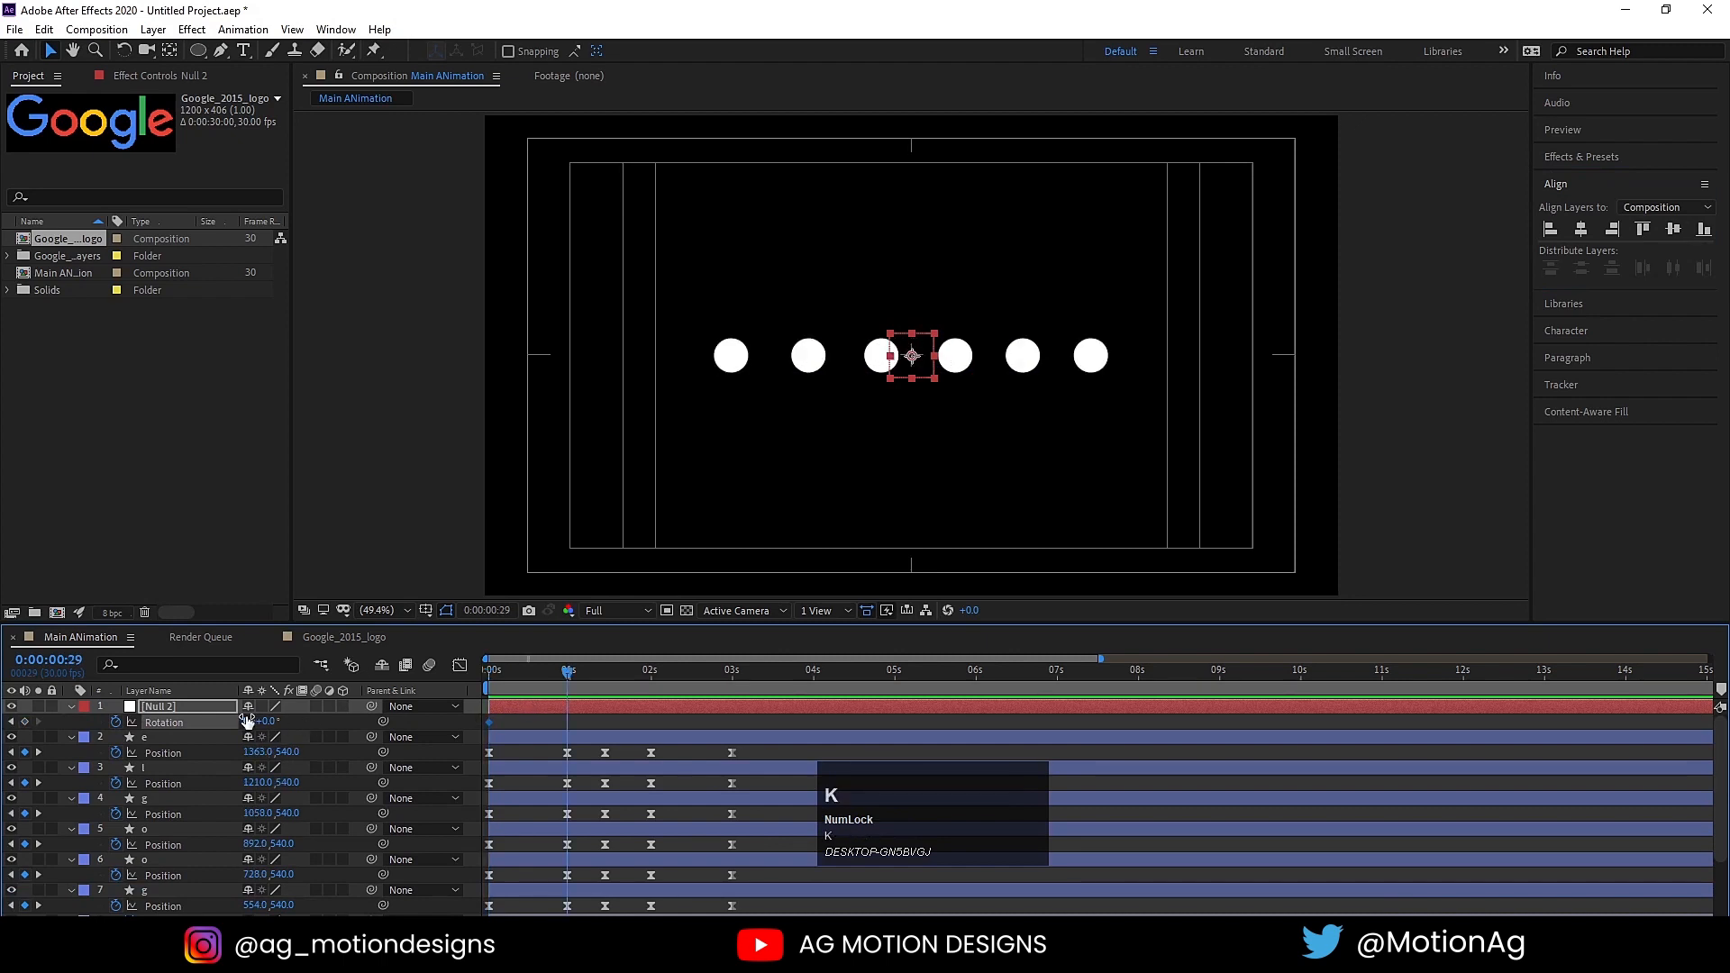
left_click(248, 721)
type("1")
key("Return")
Step: Hold the null's Rotation with a keyframe at 2 seconds and set it to 0 revolutions at 3 seconds
key("k")
key("k")
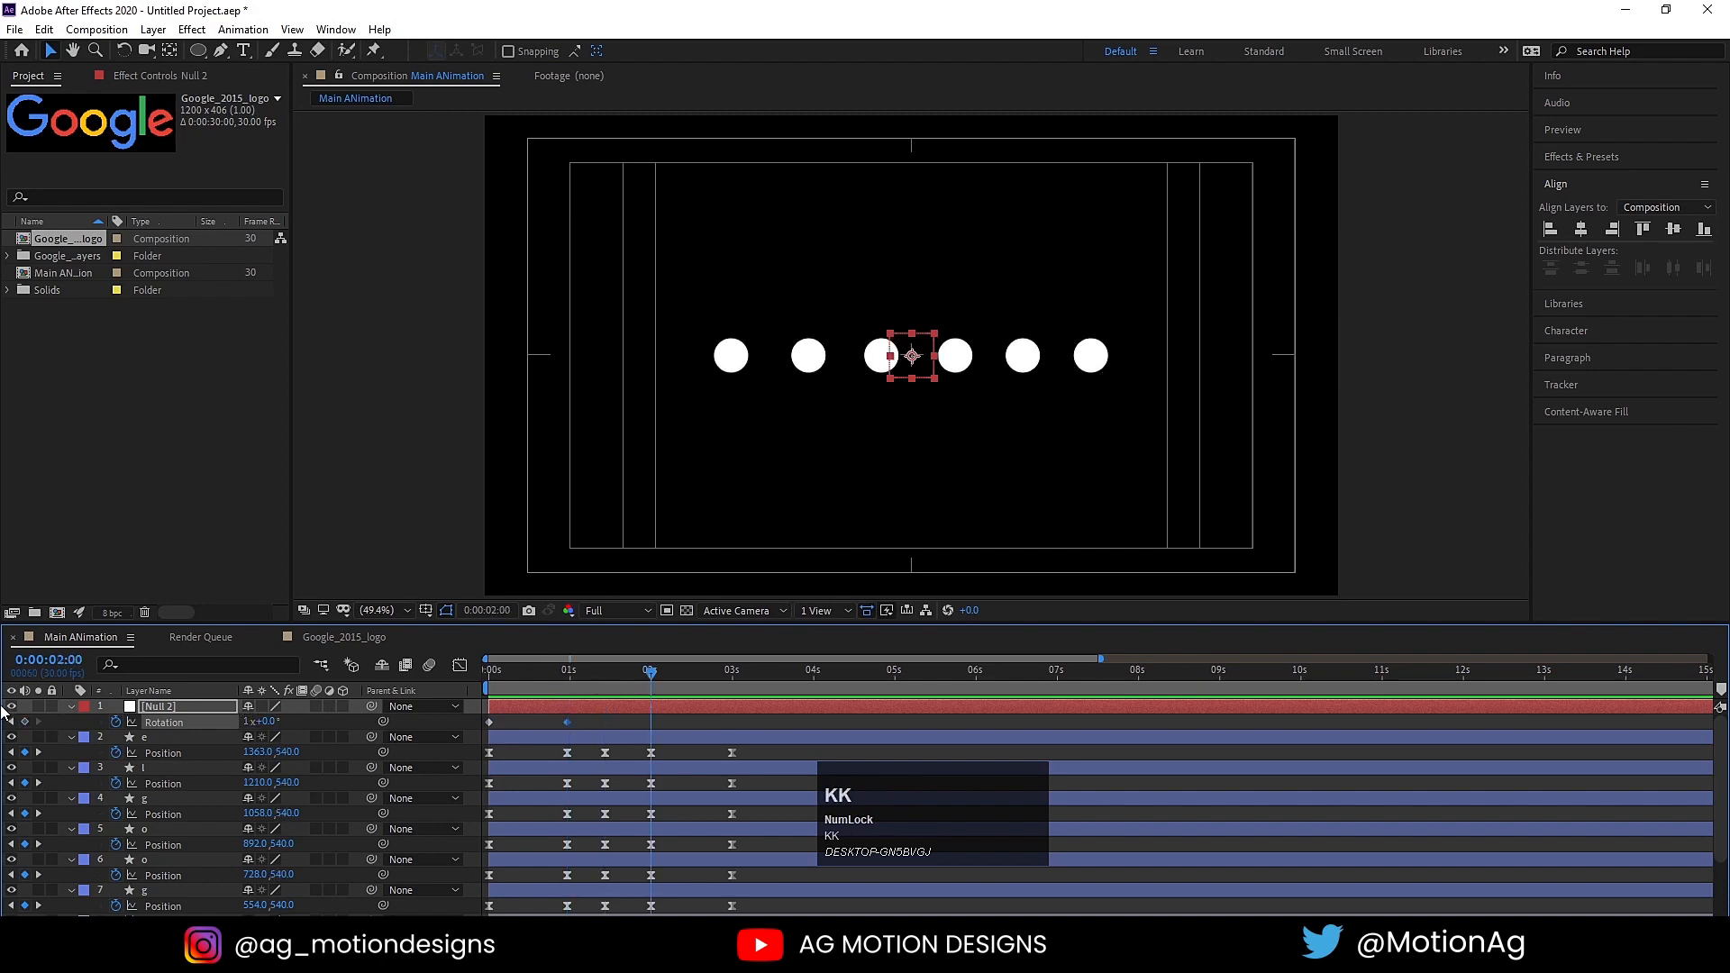
left_click(24, 721)
key("k")
key("j")
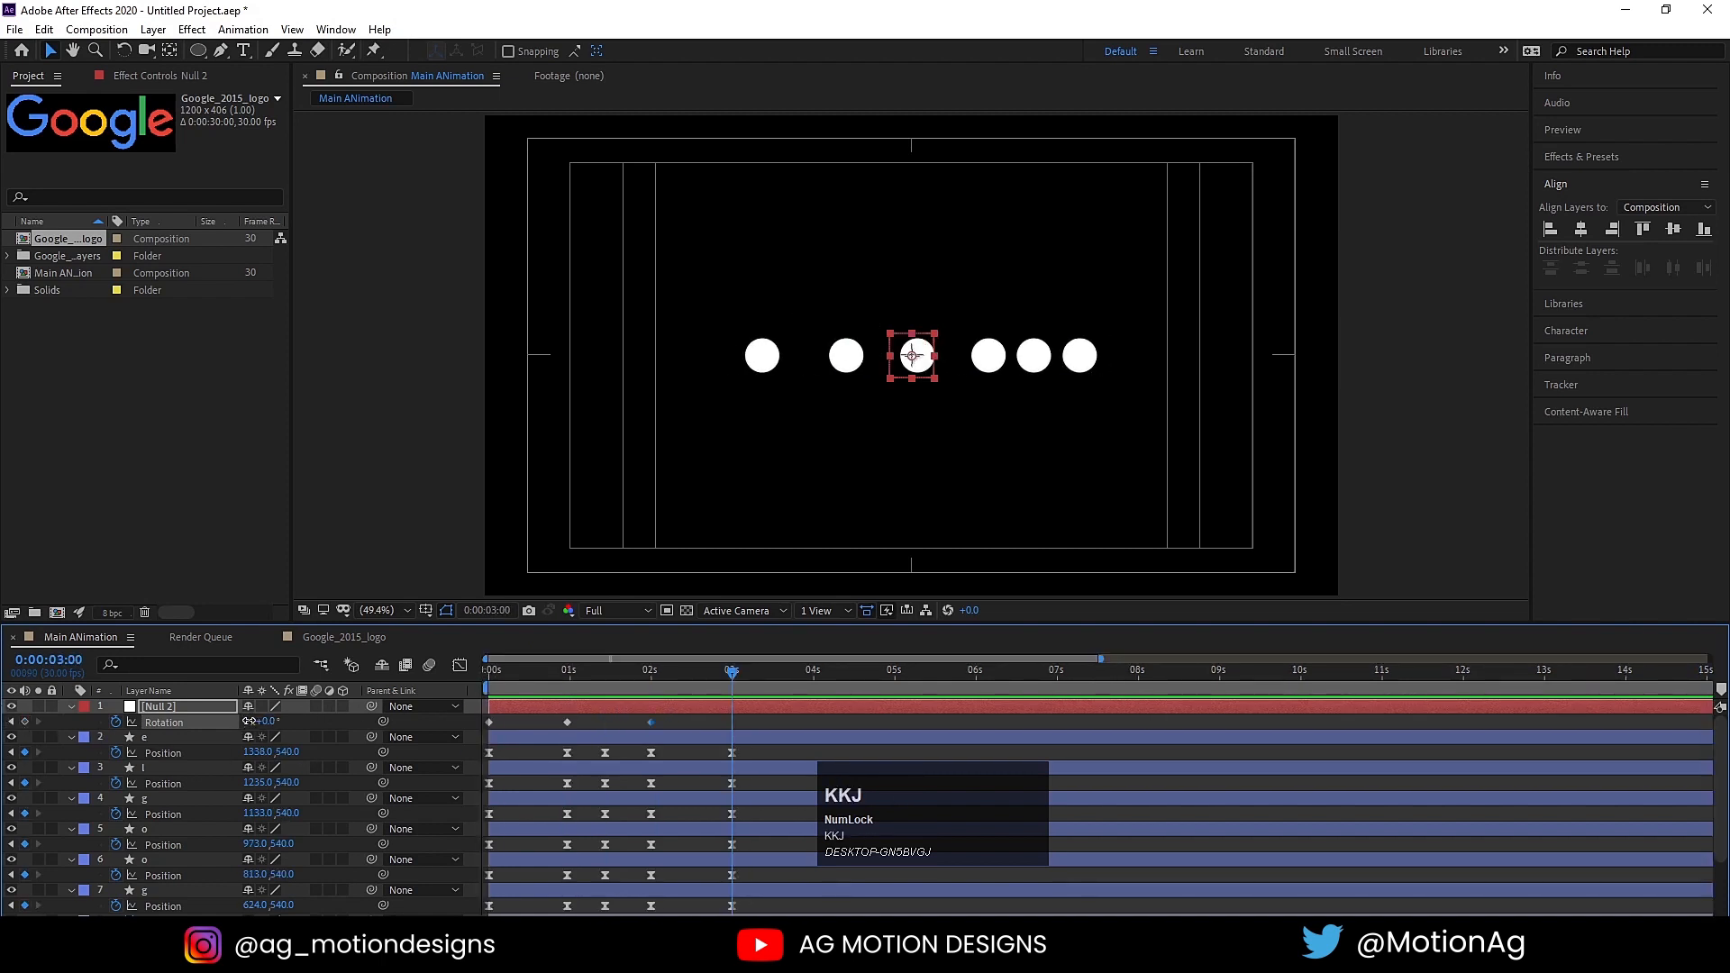
left_click(250, 722)
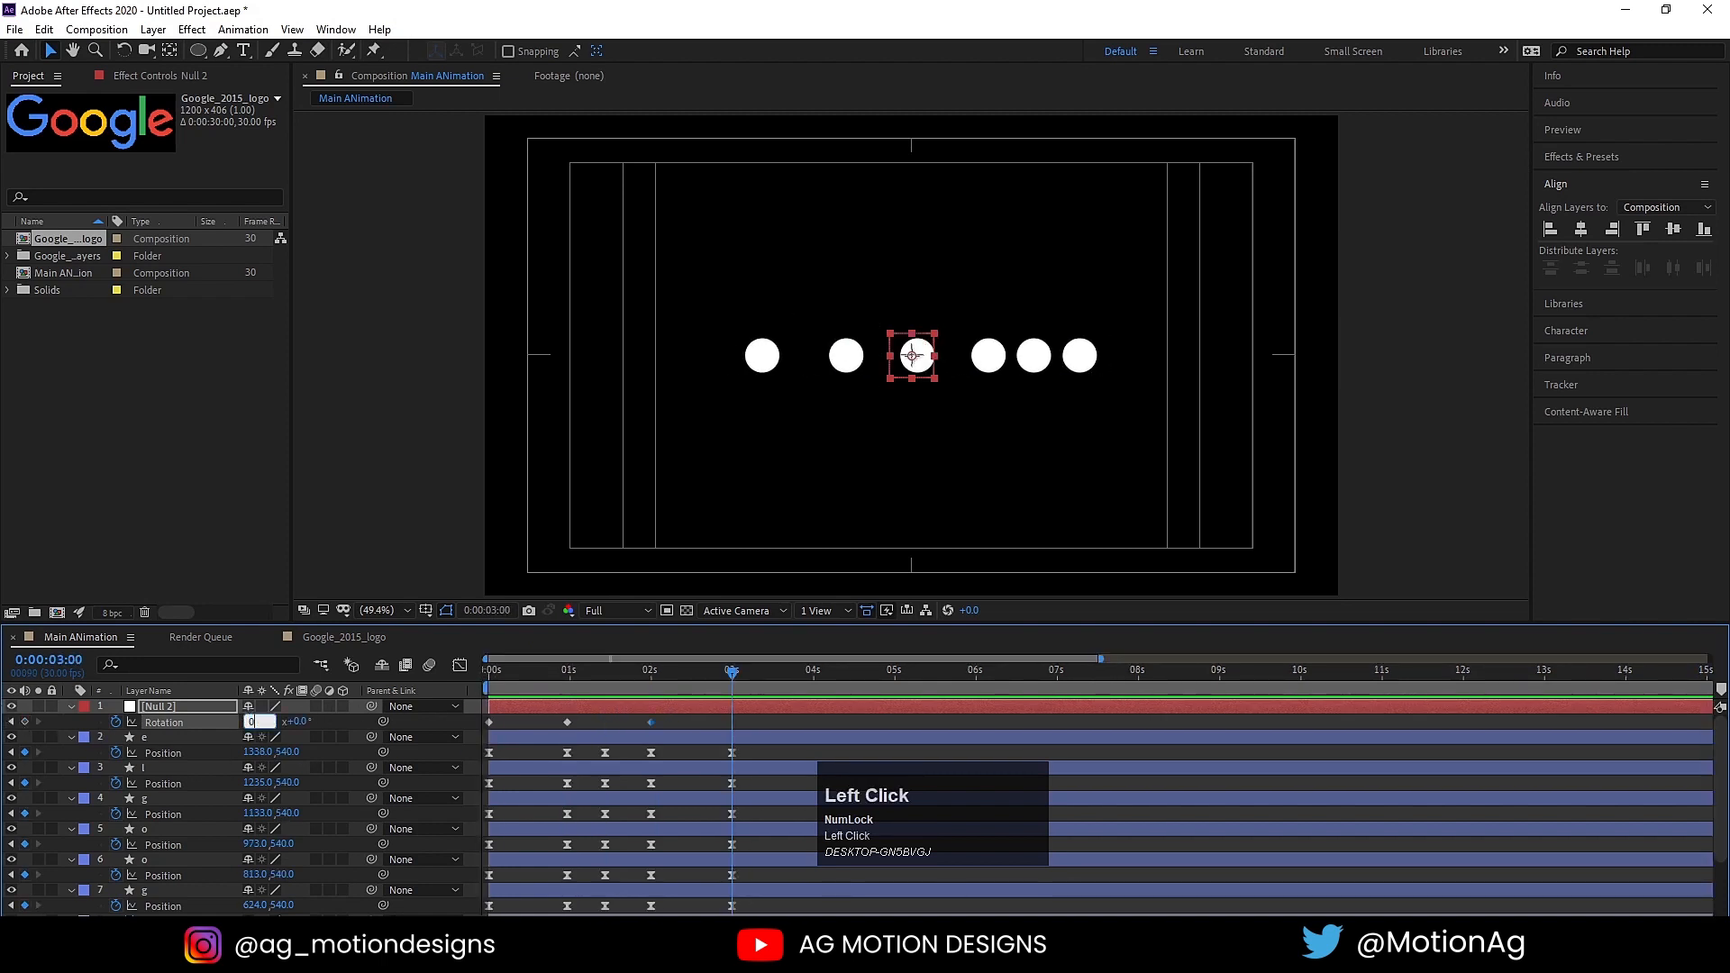
key("Return")
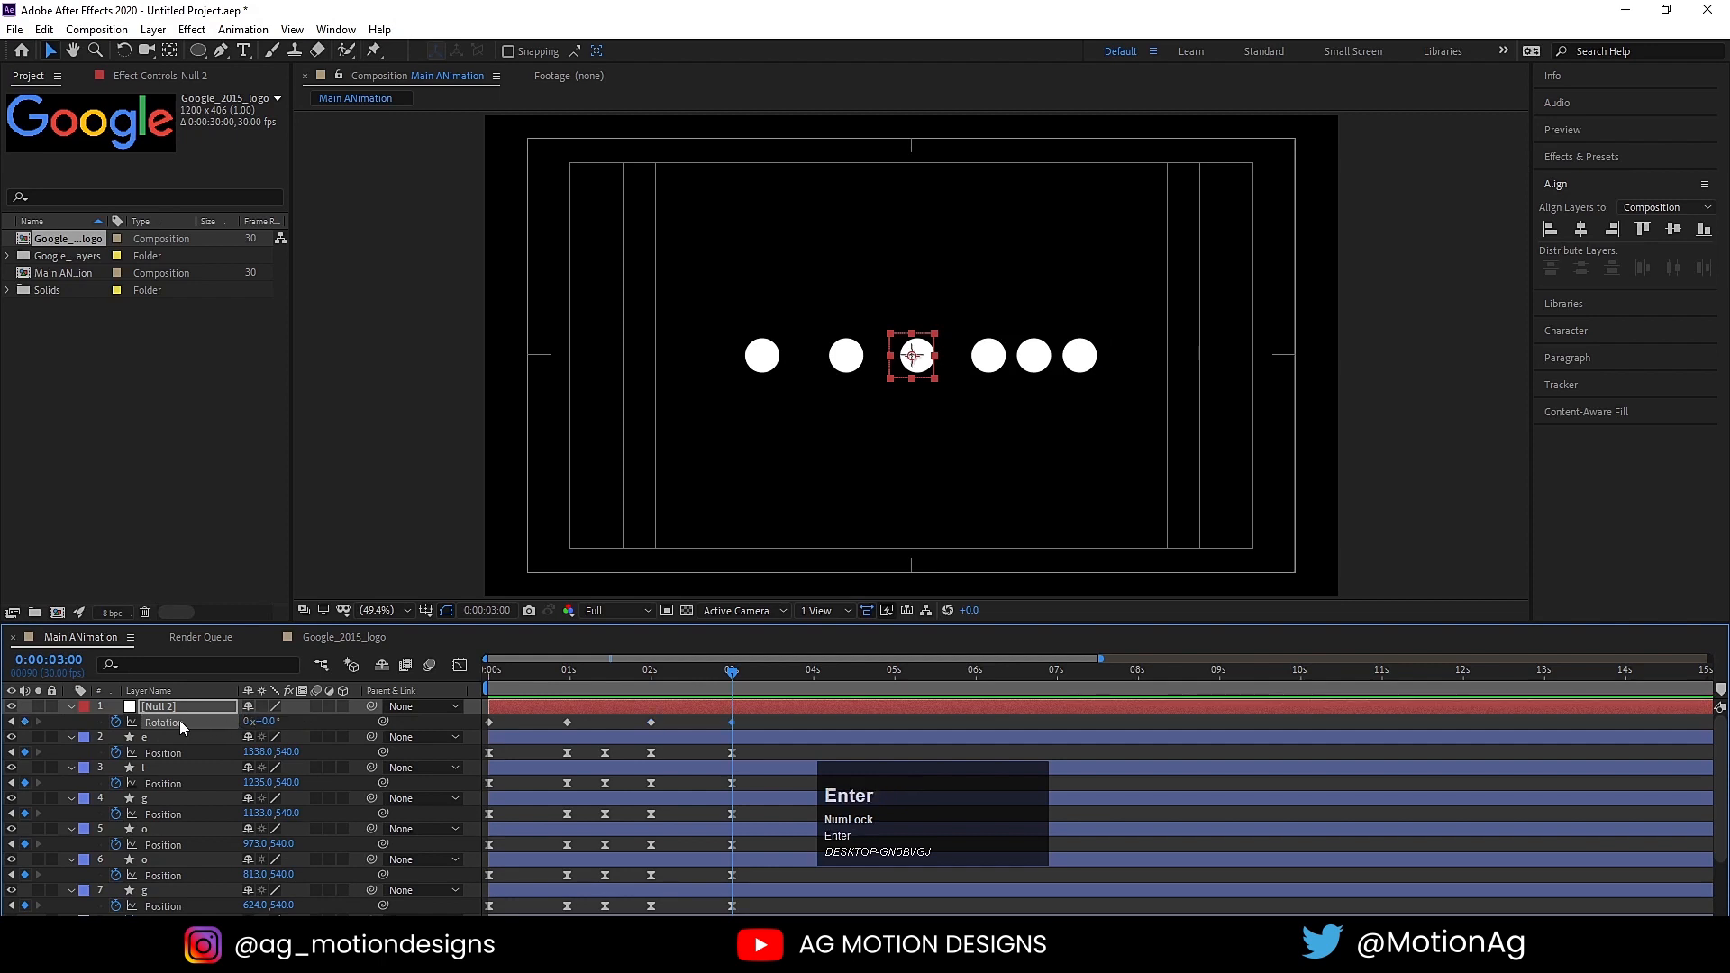
Step: Apply Easy Ease to the null's Rotation keyframes together with all the circles' Position keyframes
left_click(180, 721)
key("F9")
scroll(634, 717, "down", 2)
left_click_drag(741, 819, 413, 587)
key("F9")
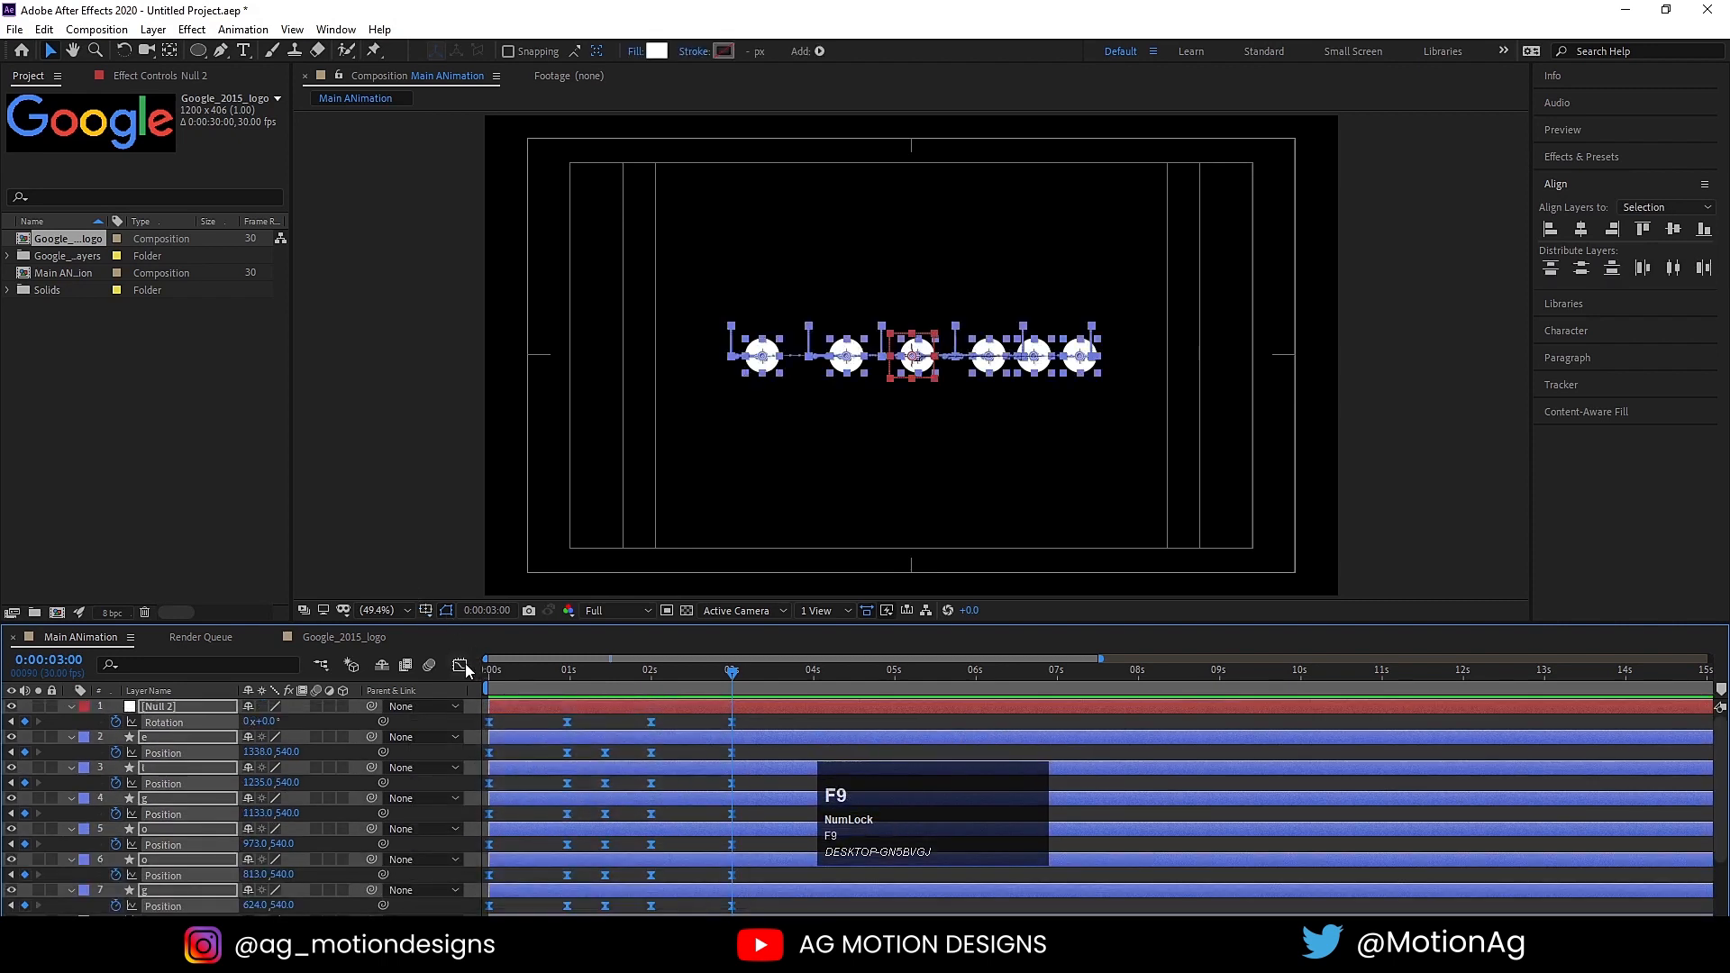
Step: Lengthen the easing handles of all keyframes in the speed graph for sharper curves, and preview the animation from the start
left_click(460, 665)
left_click_drag(782, 764, 414, 847)
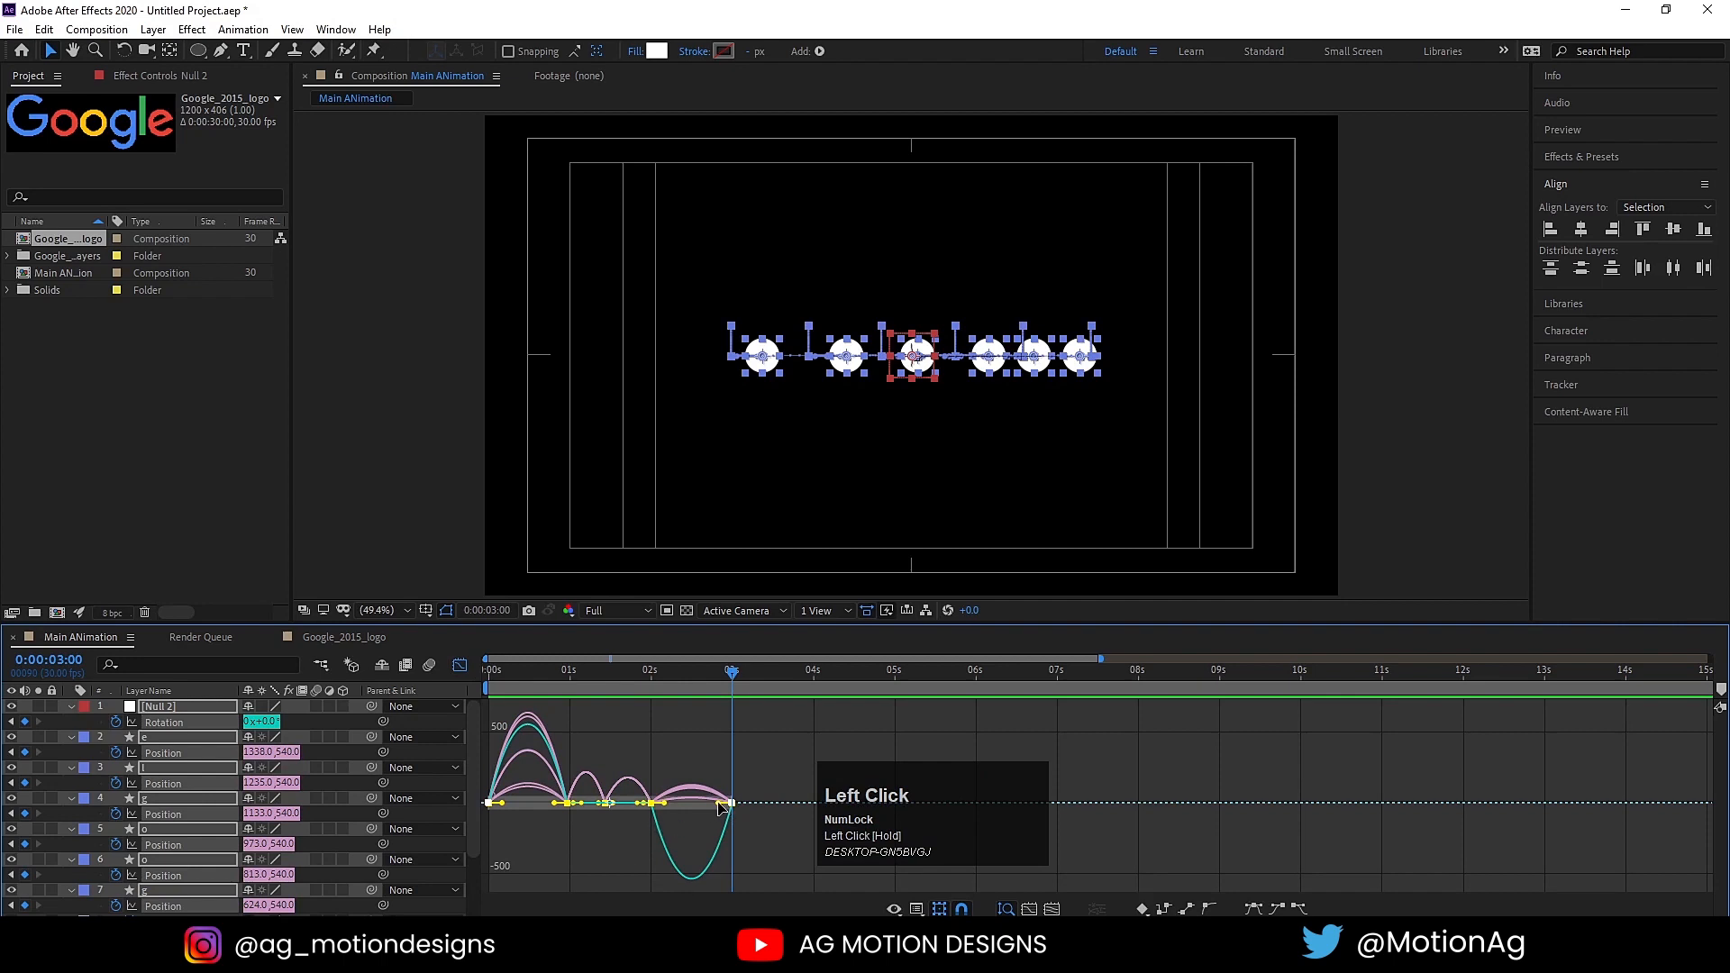
left_click_drag(721, 806, 678, 803)
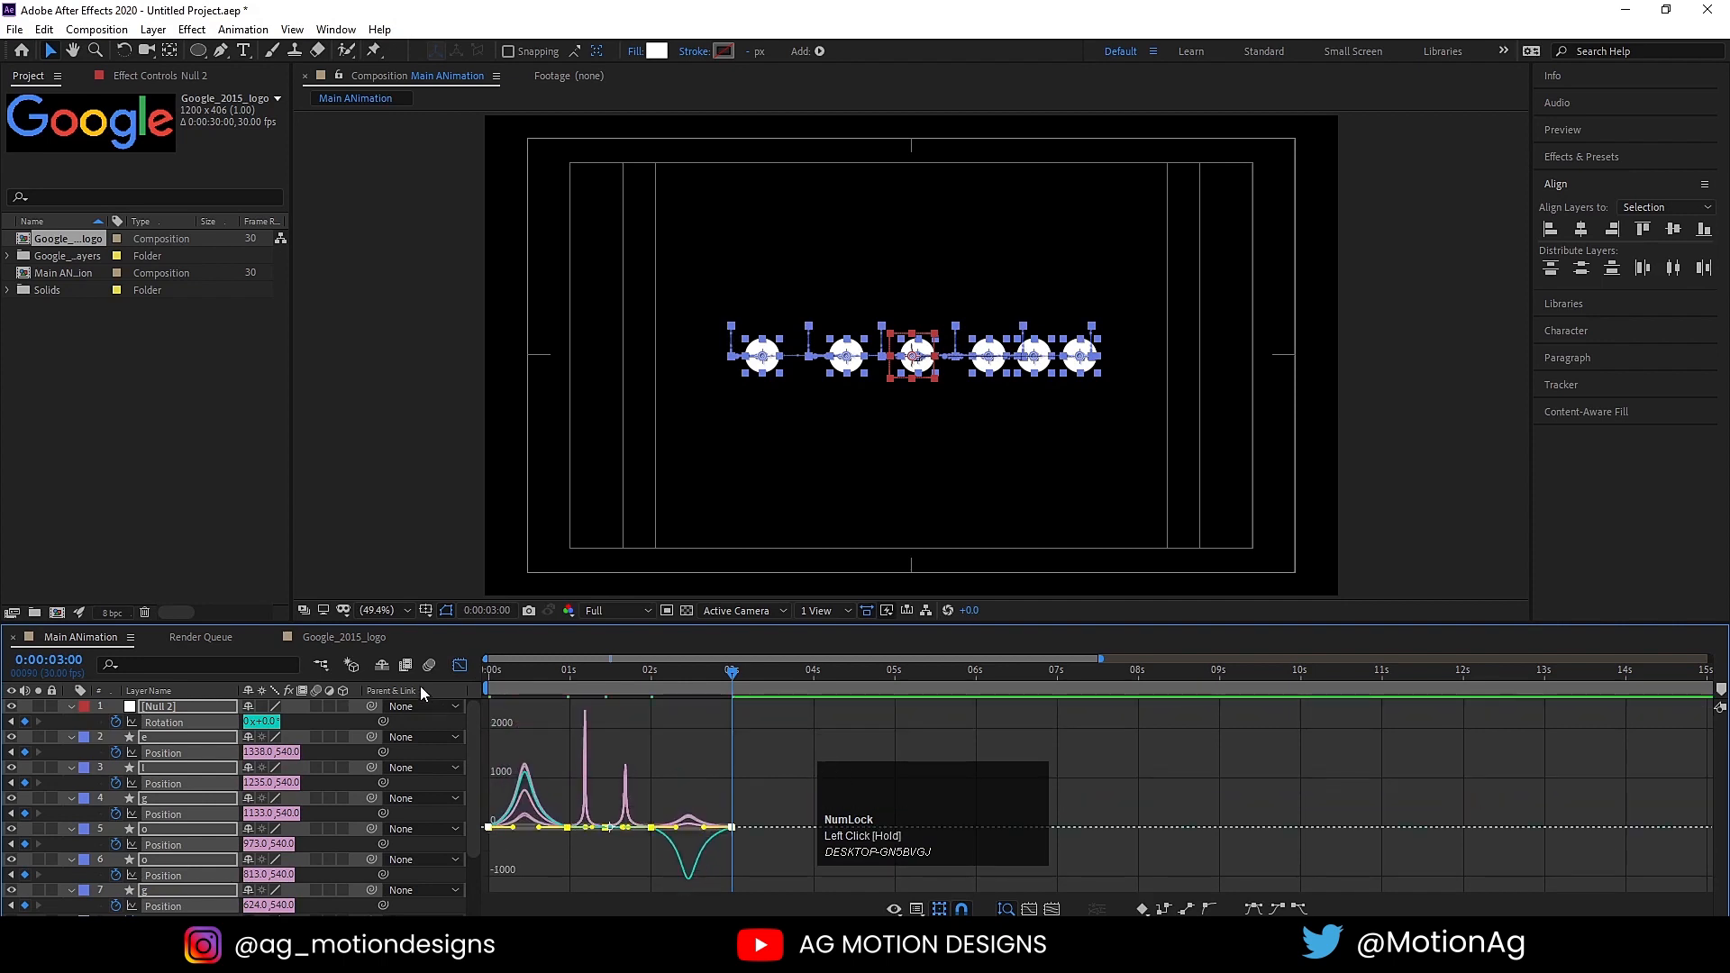
left_click(457, 668)
key("space")
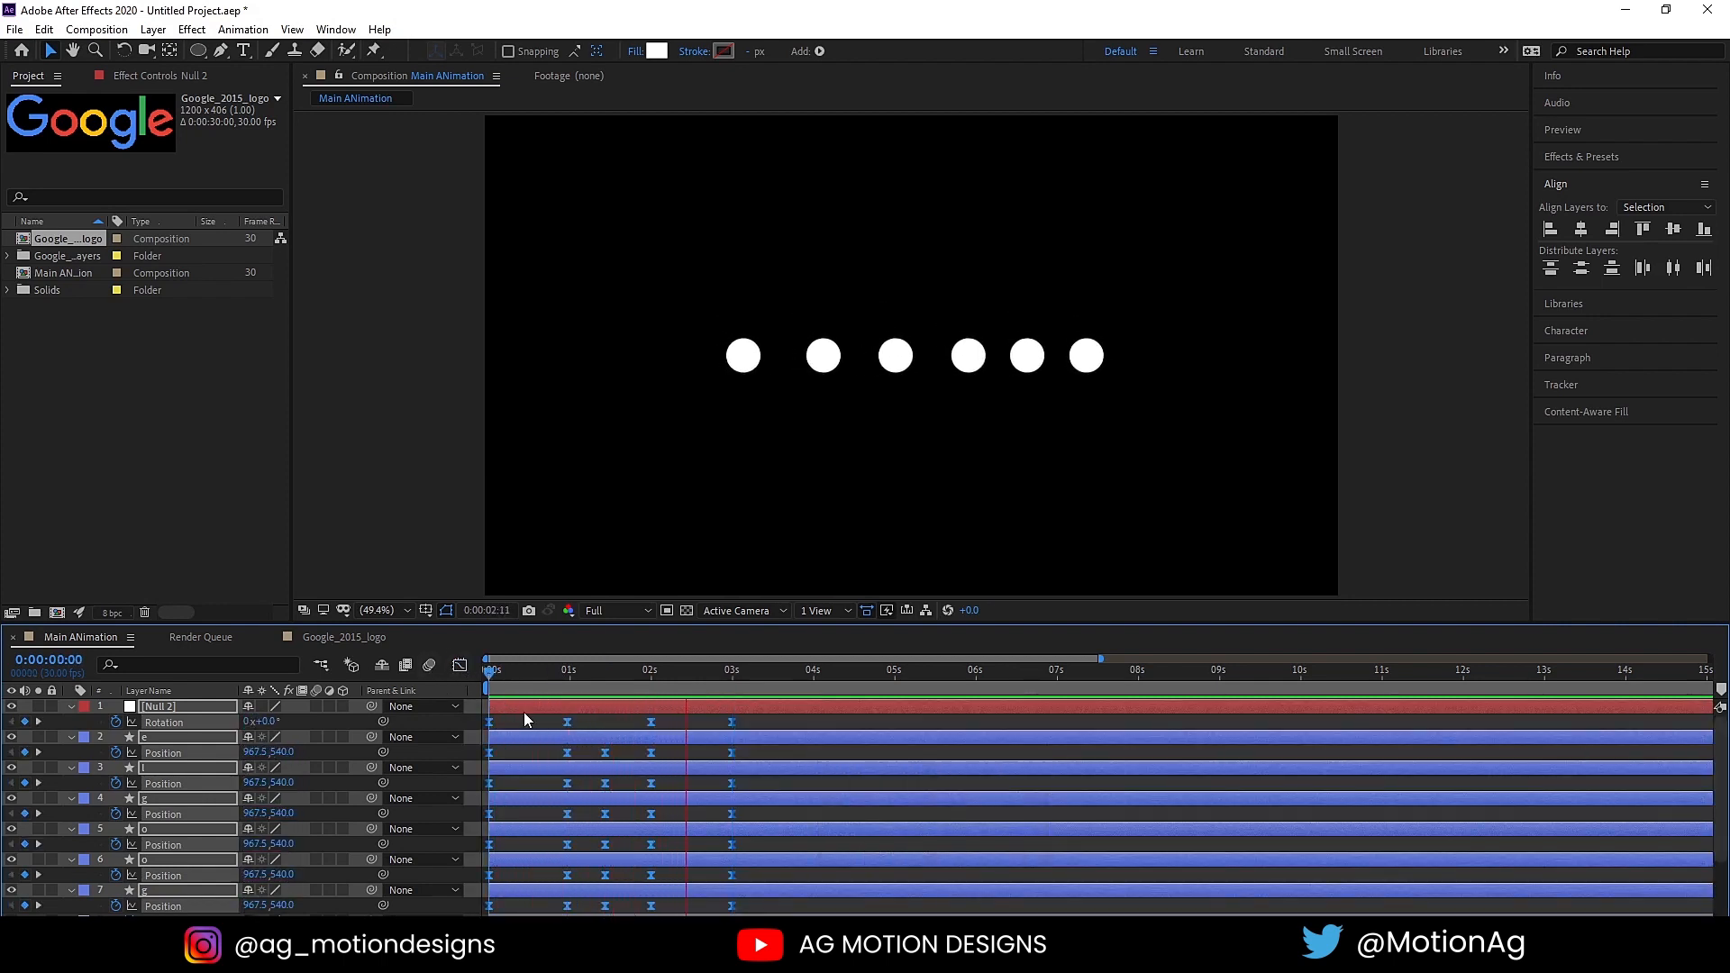
key("space")
Step: Stop the preview, go back to the keyframes at 3 seconds, and rename the rotating null layer as "g"
left_click(752, 722)
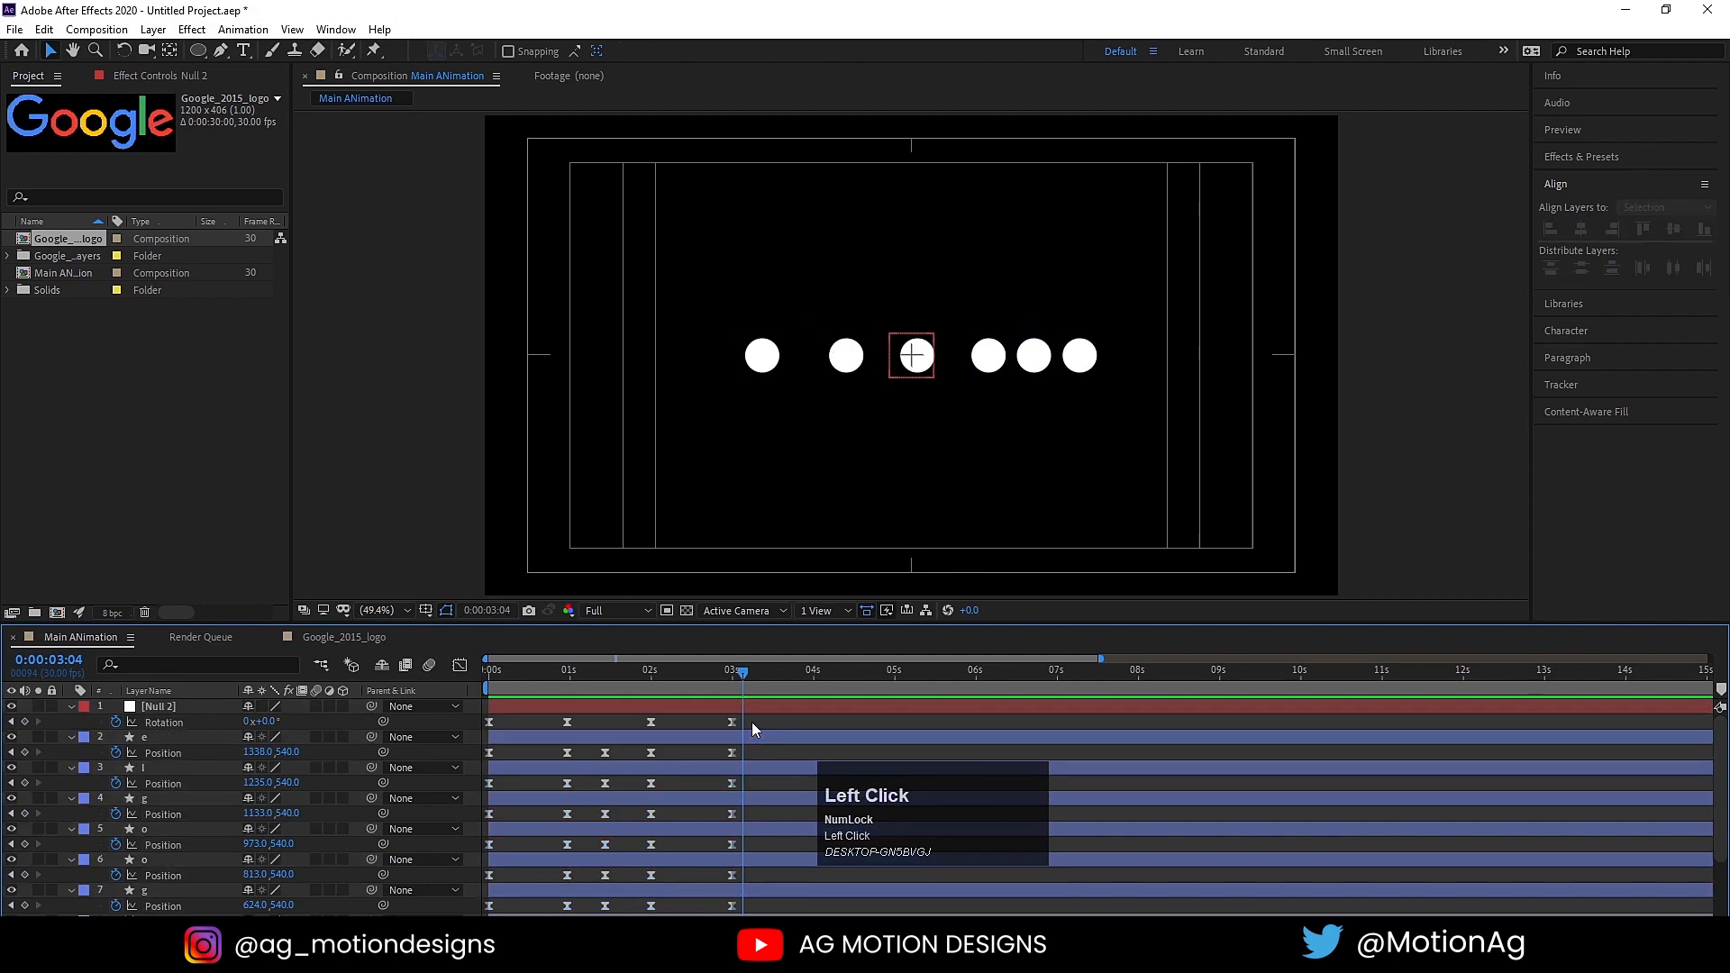
key("j")
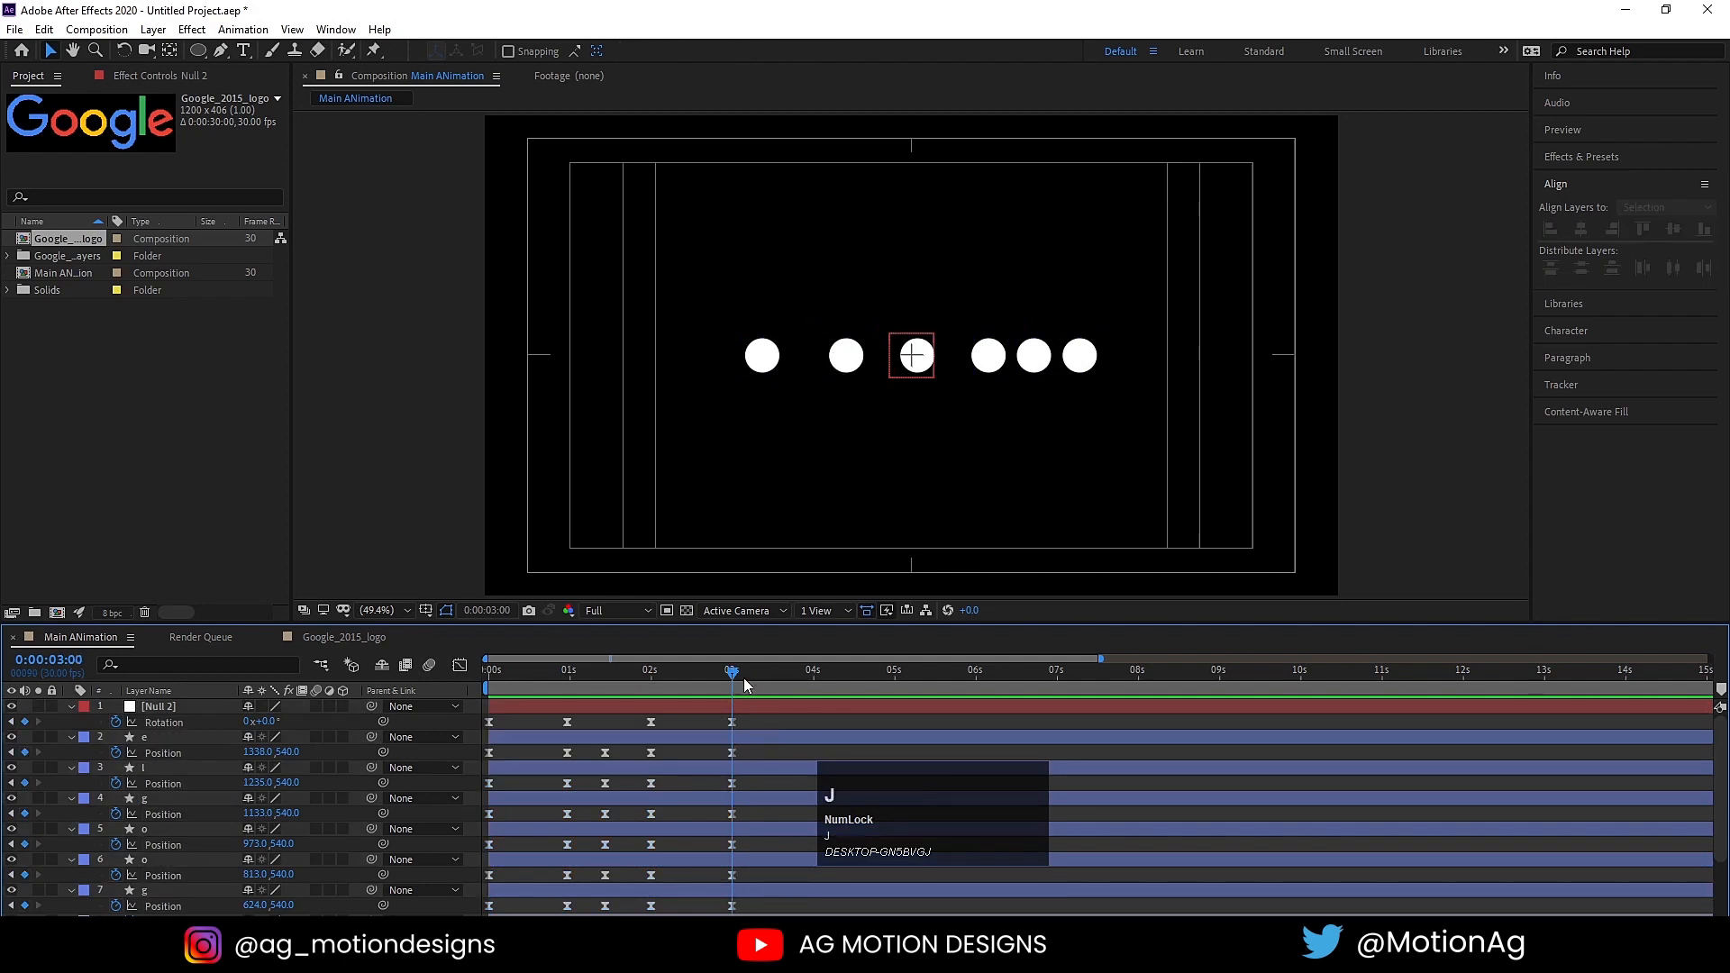
left_click(166, 712)
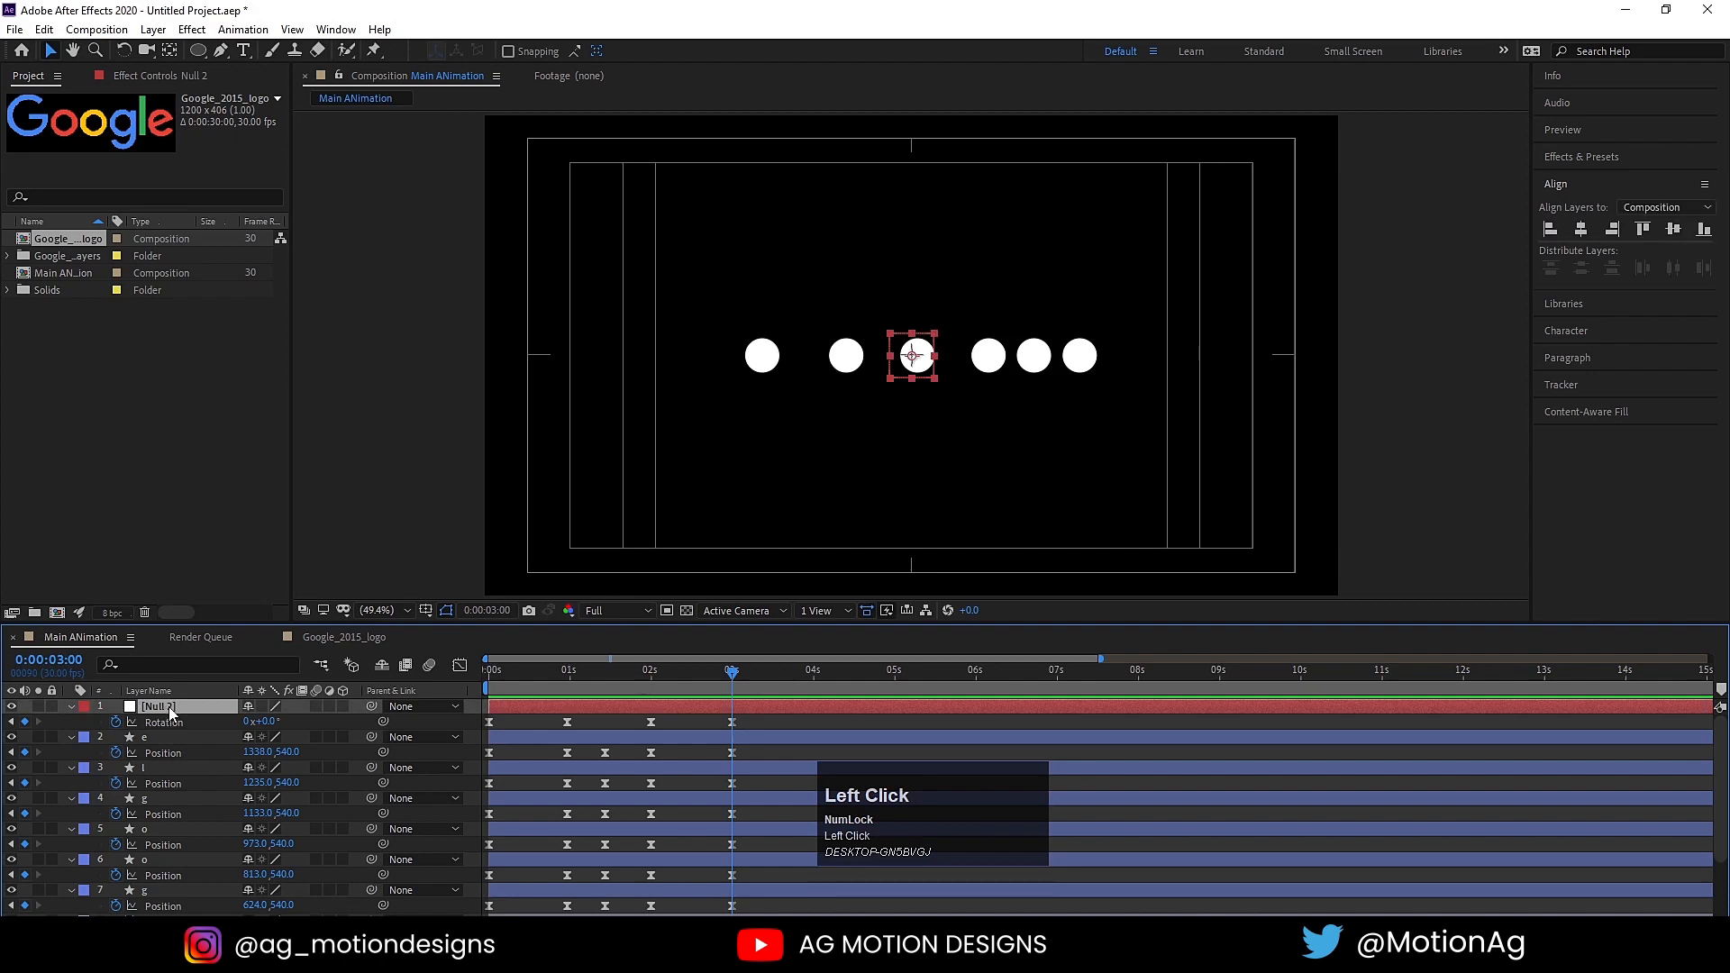
key("Return")
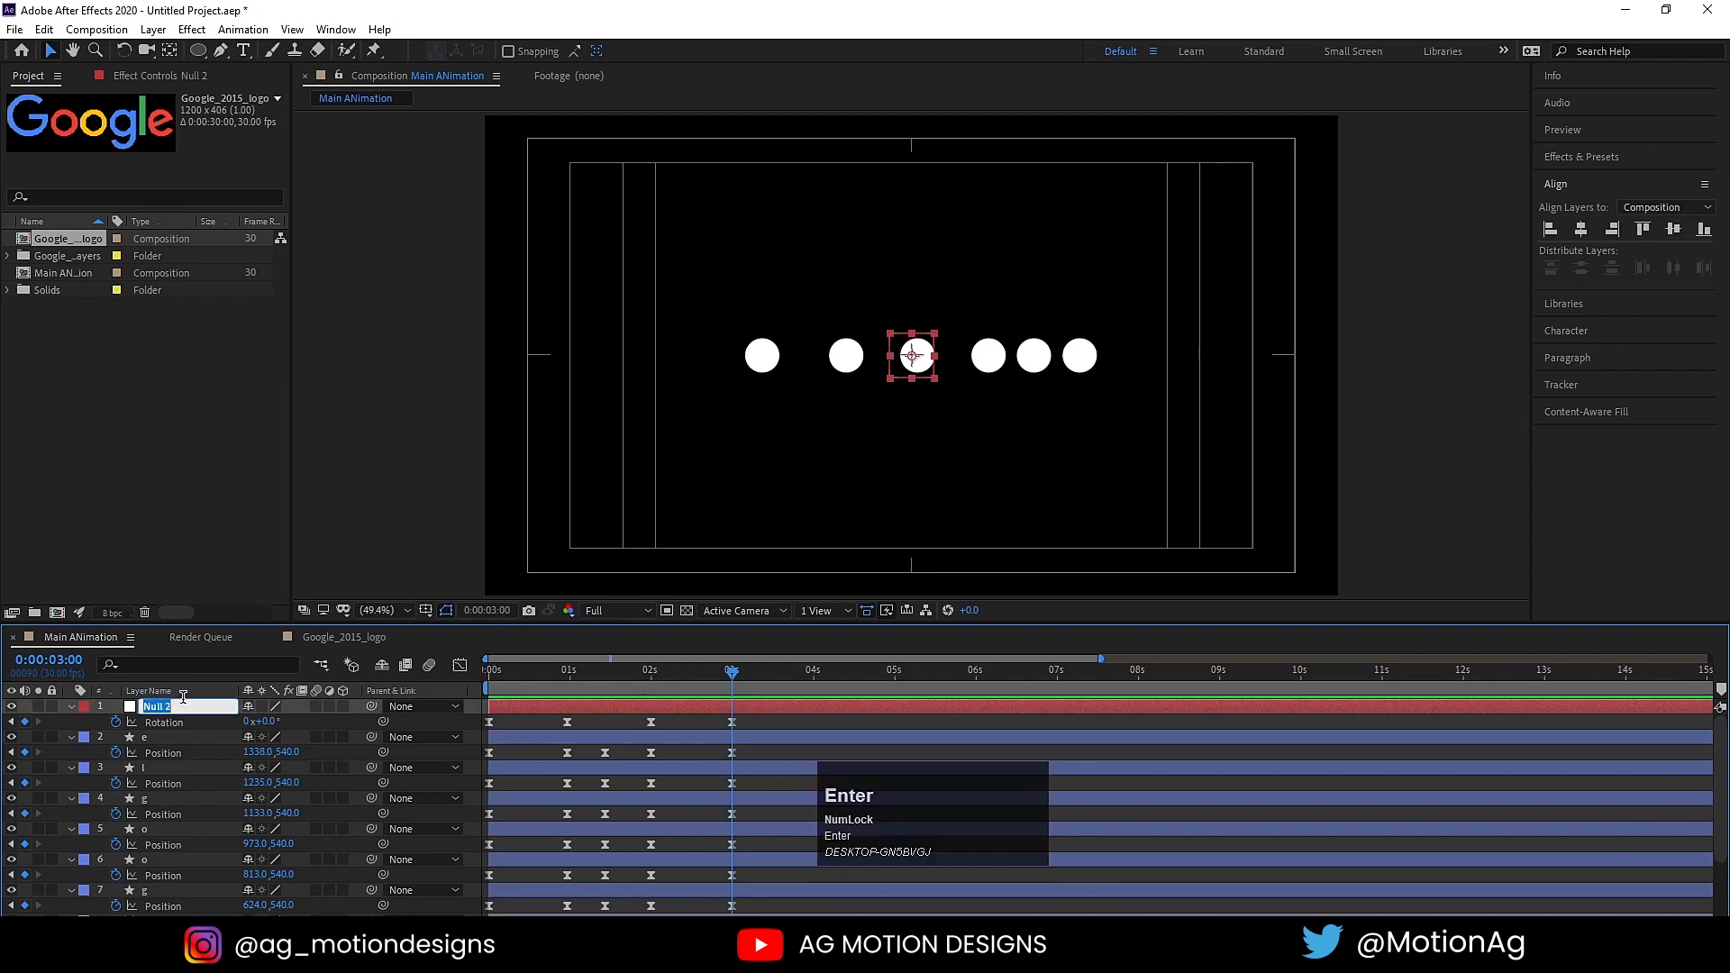
type("g")
Step: Duplicate the "g" null twice and name both copies "o"
left_click(147, 712)
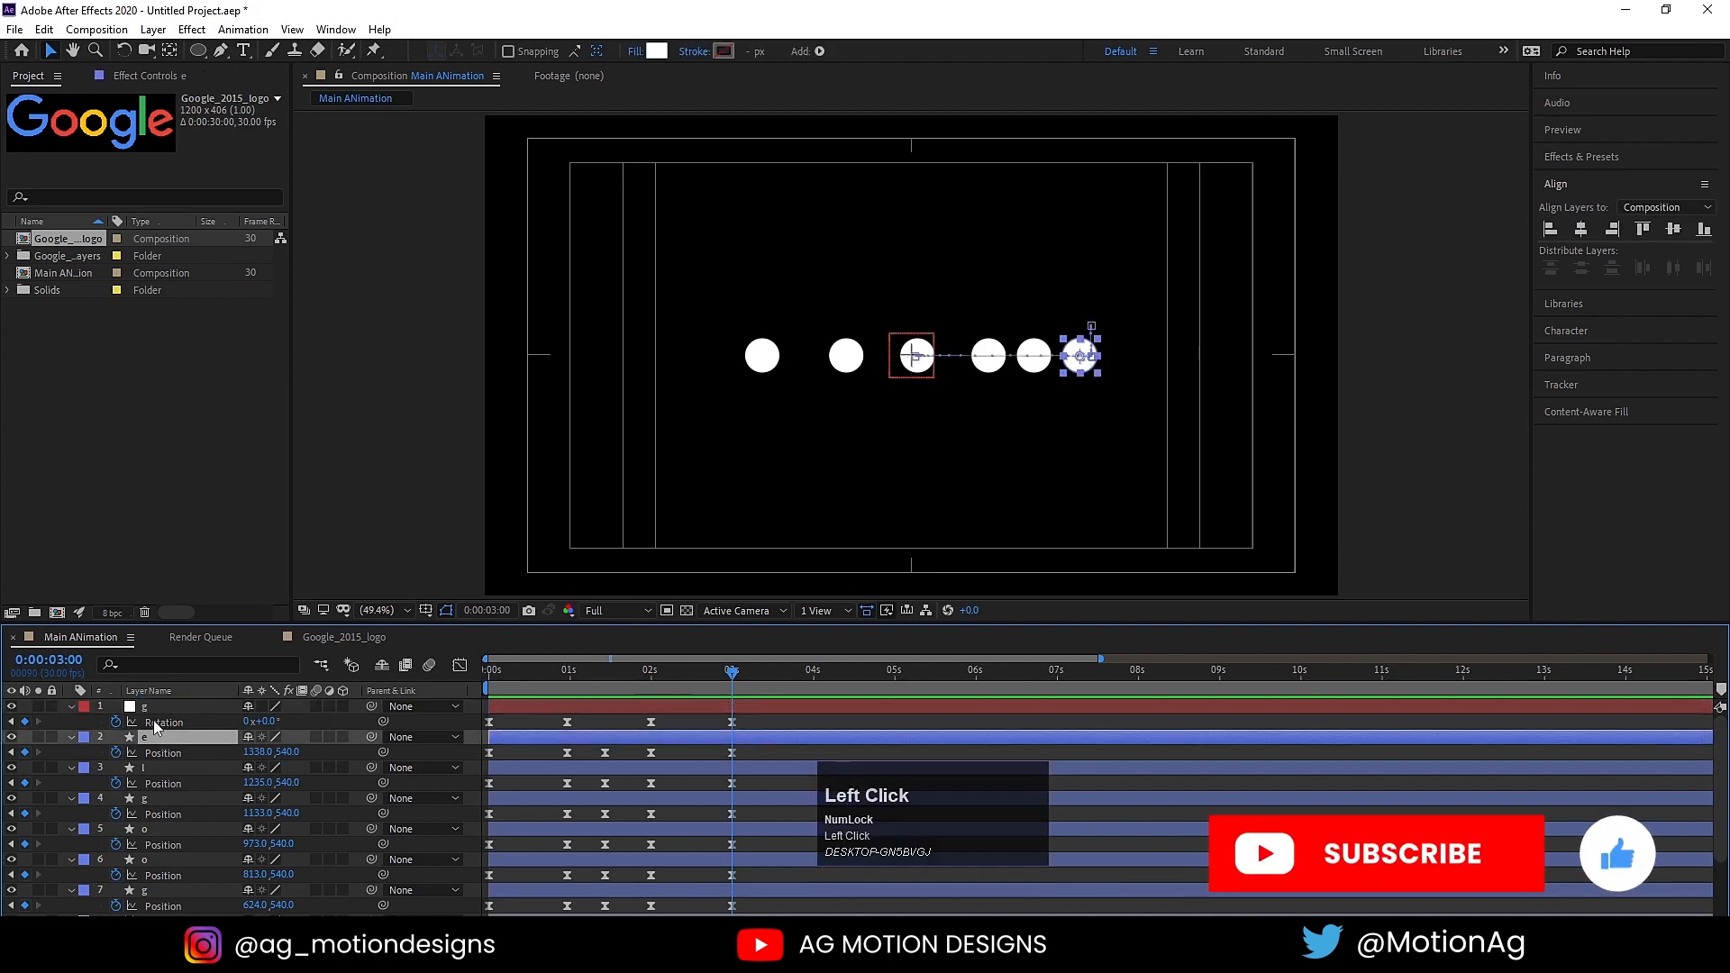
key("ctrl+d")
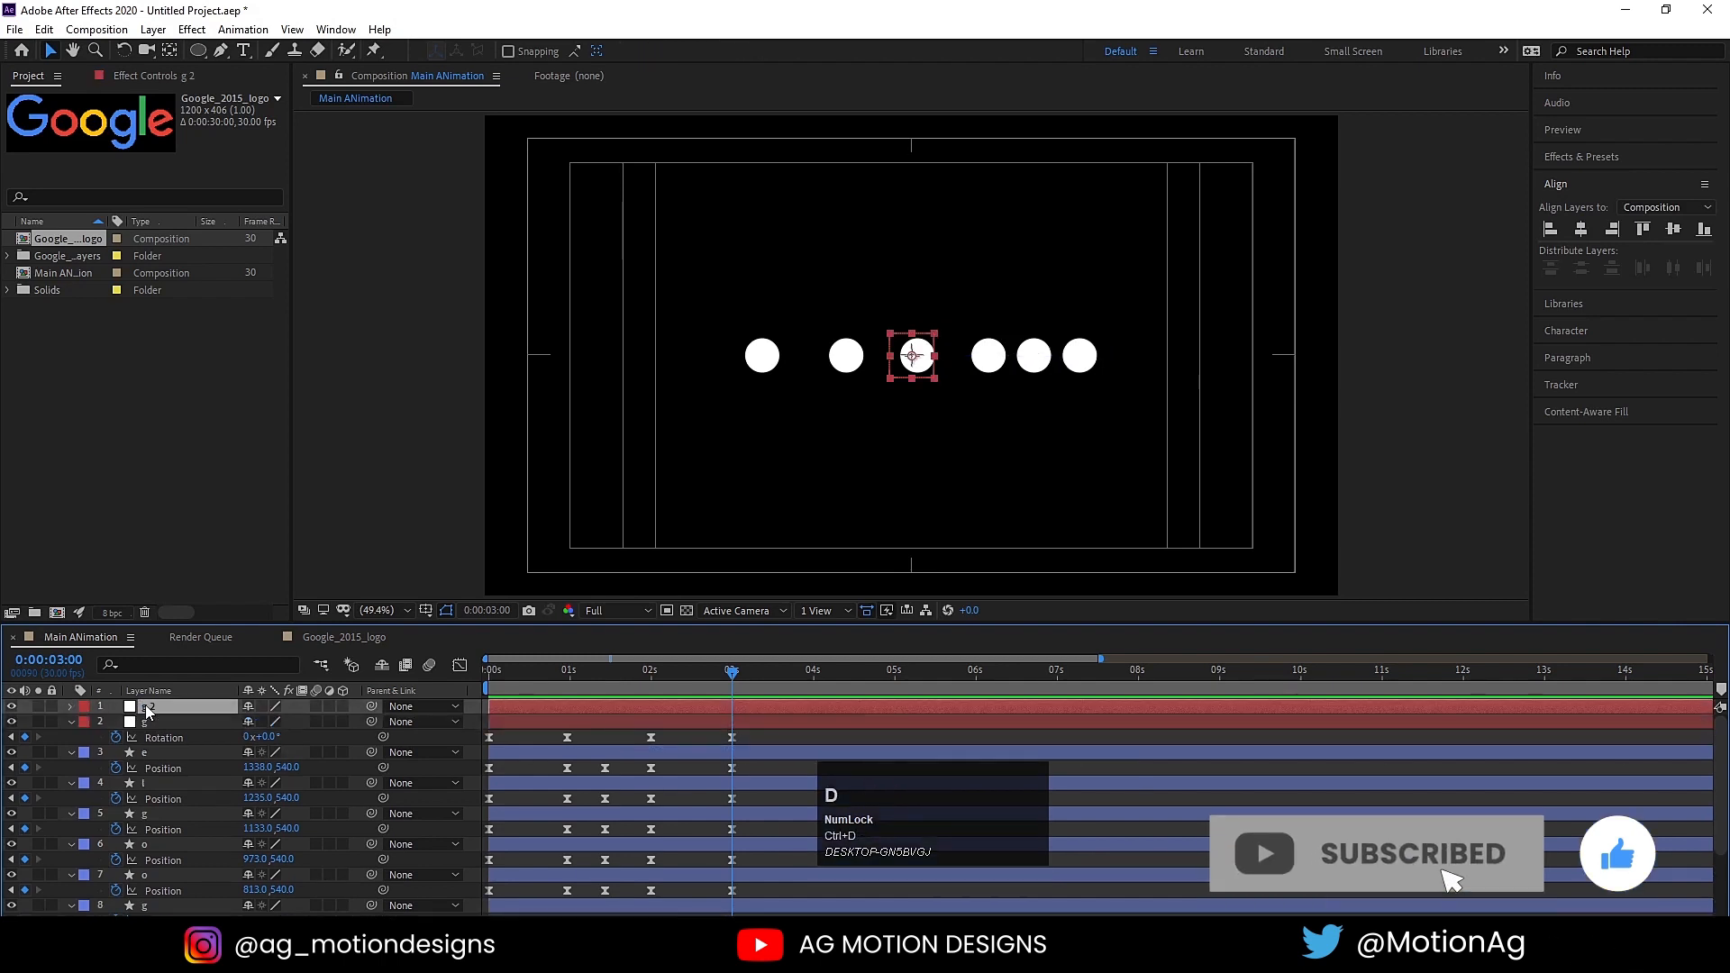
key("Return")
type("o")
key("Return")
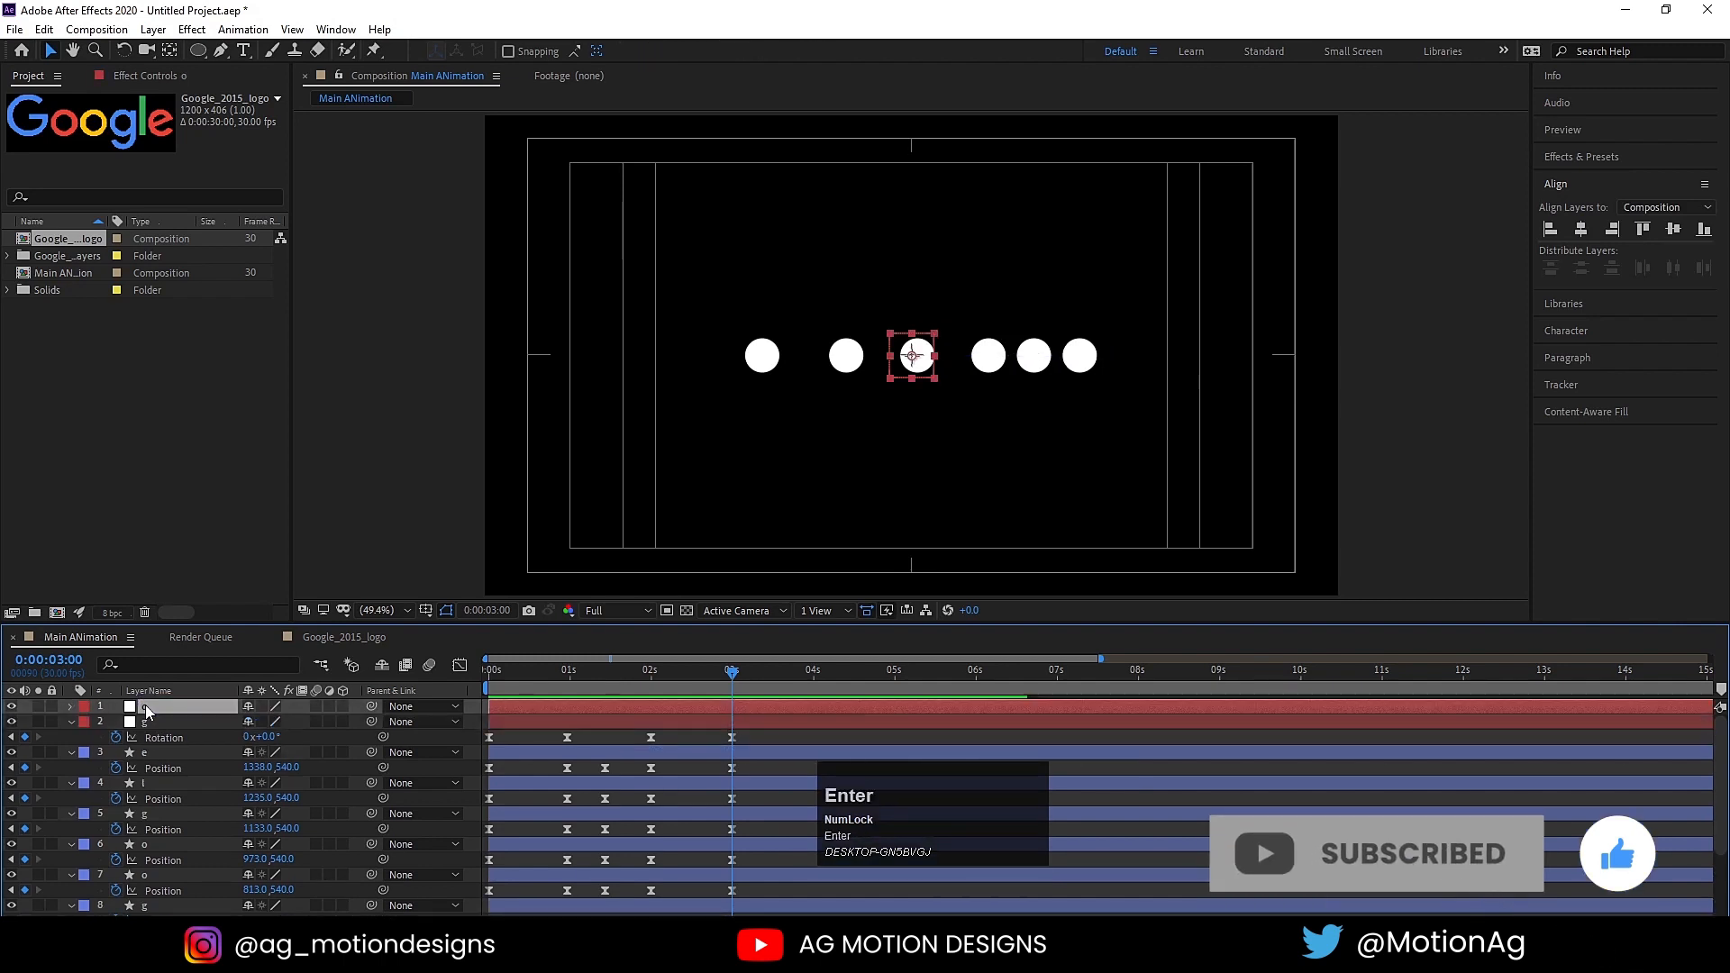
key("ctrl+d")
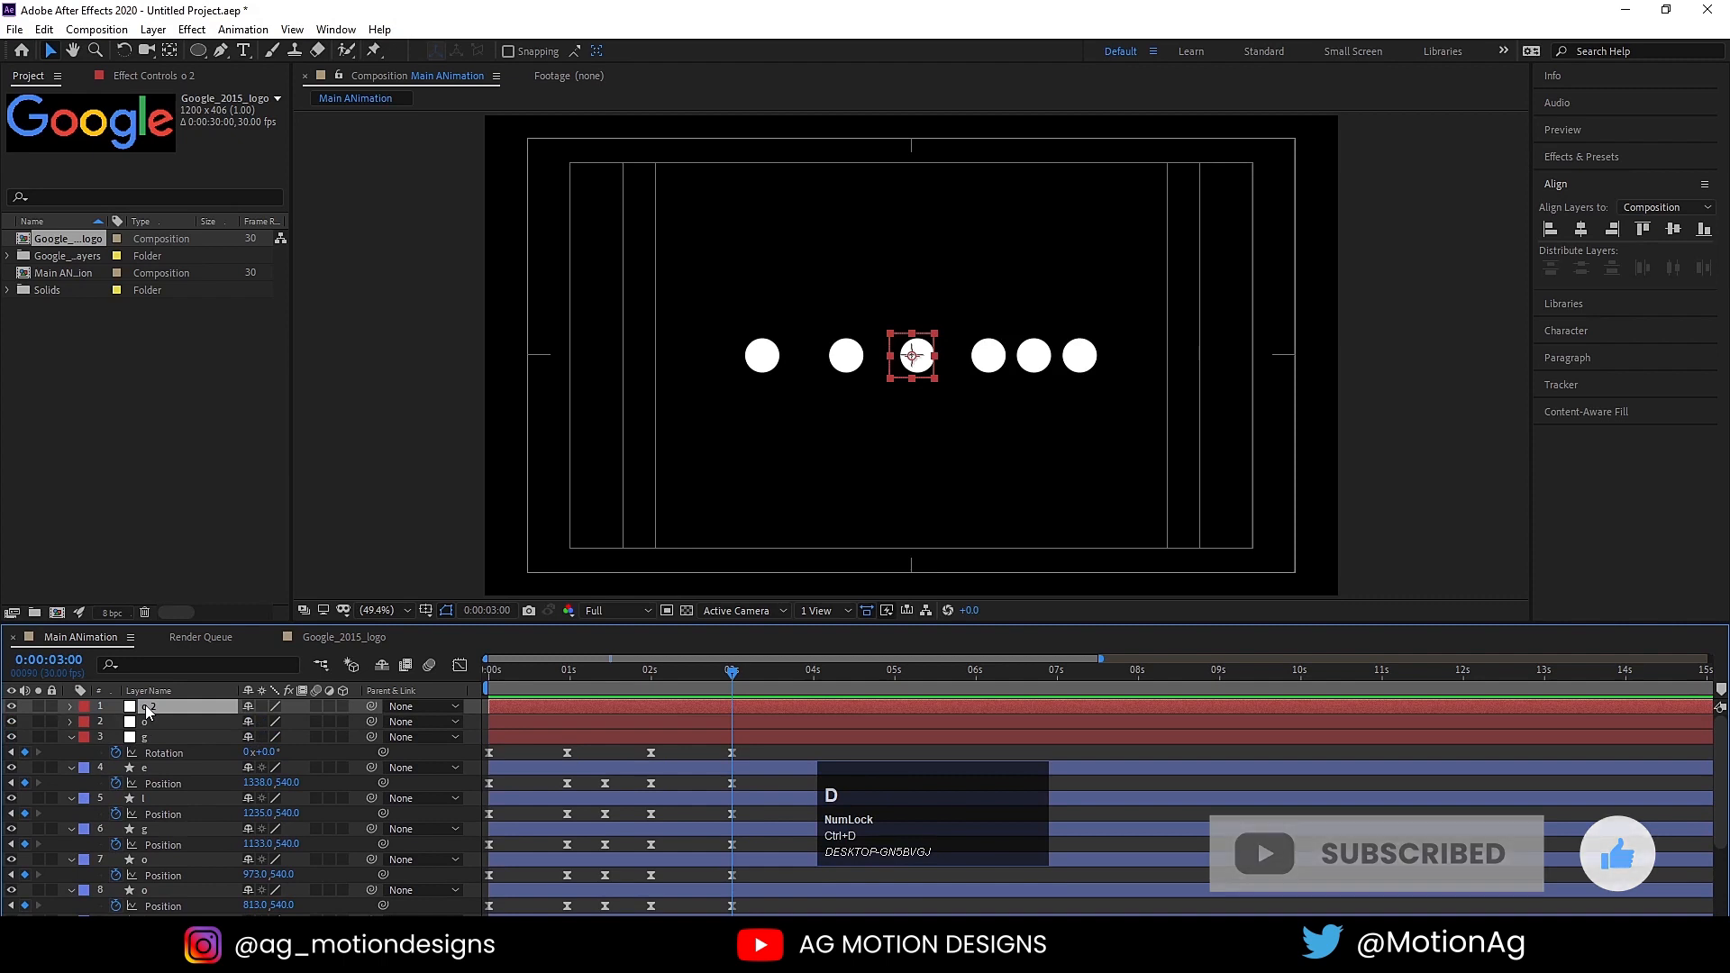
key("Return")
type("o")
key("Return")
Step: Duplicate the topmost "o" null and name the copy "g", then duplicate that one and name it "l"
left_click(155, 710)
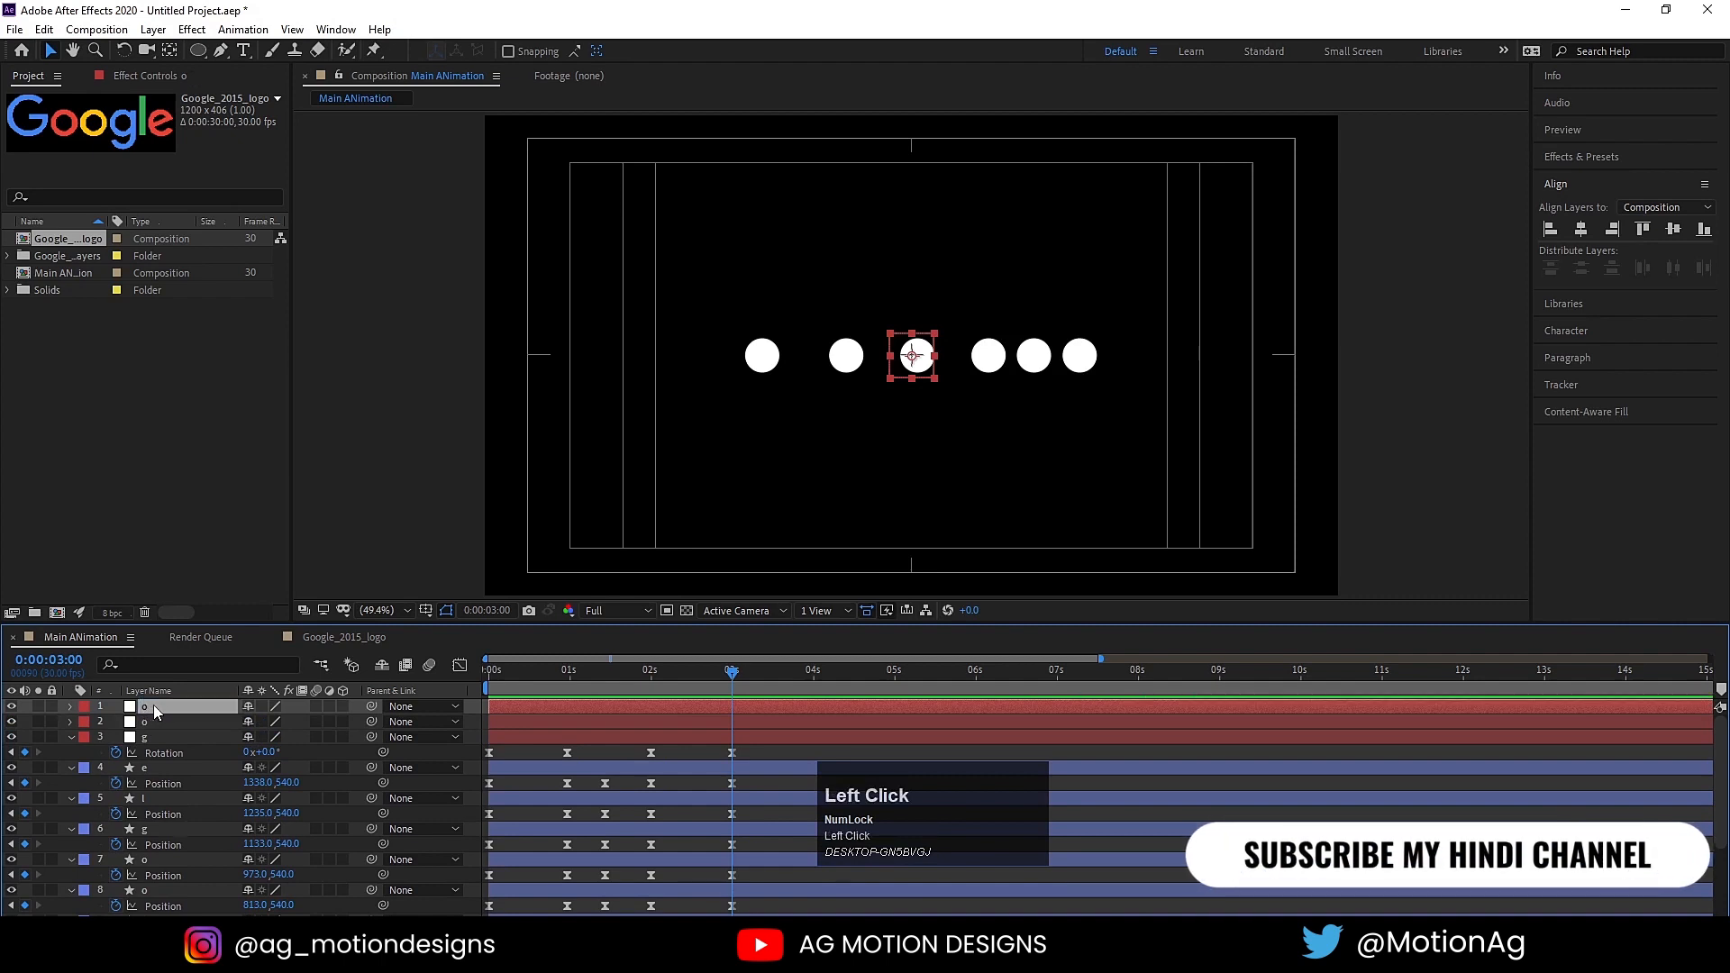
key("ctrl+d")
key("Return")
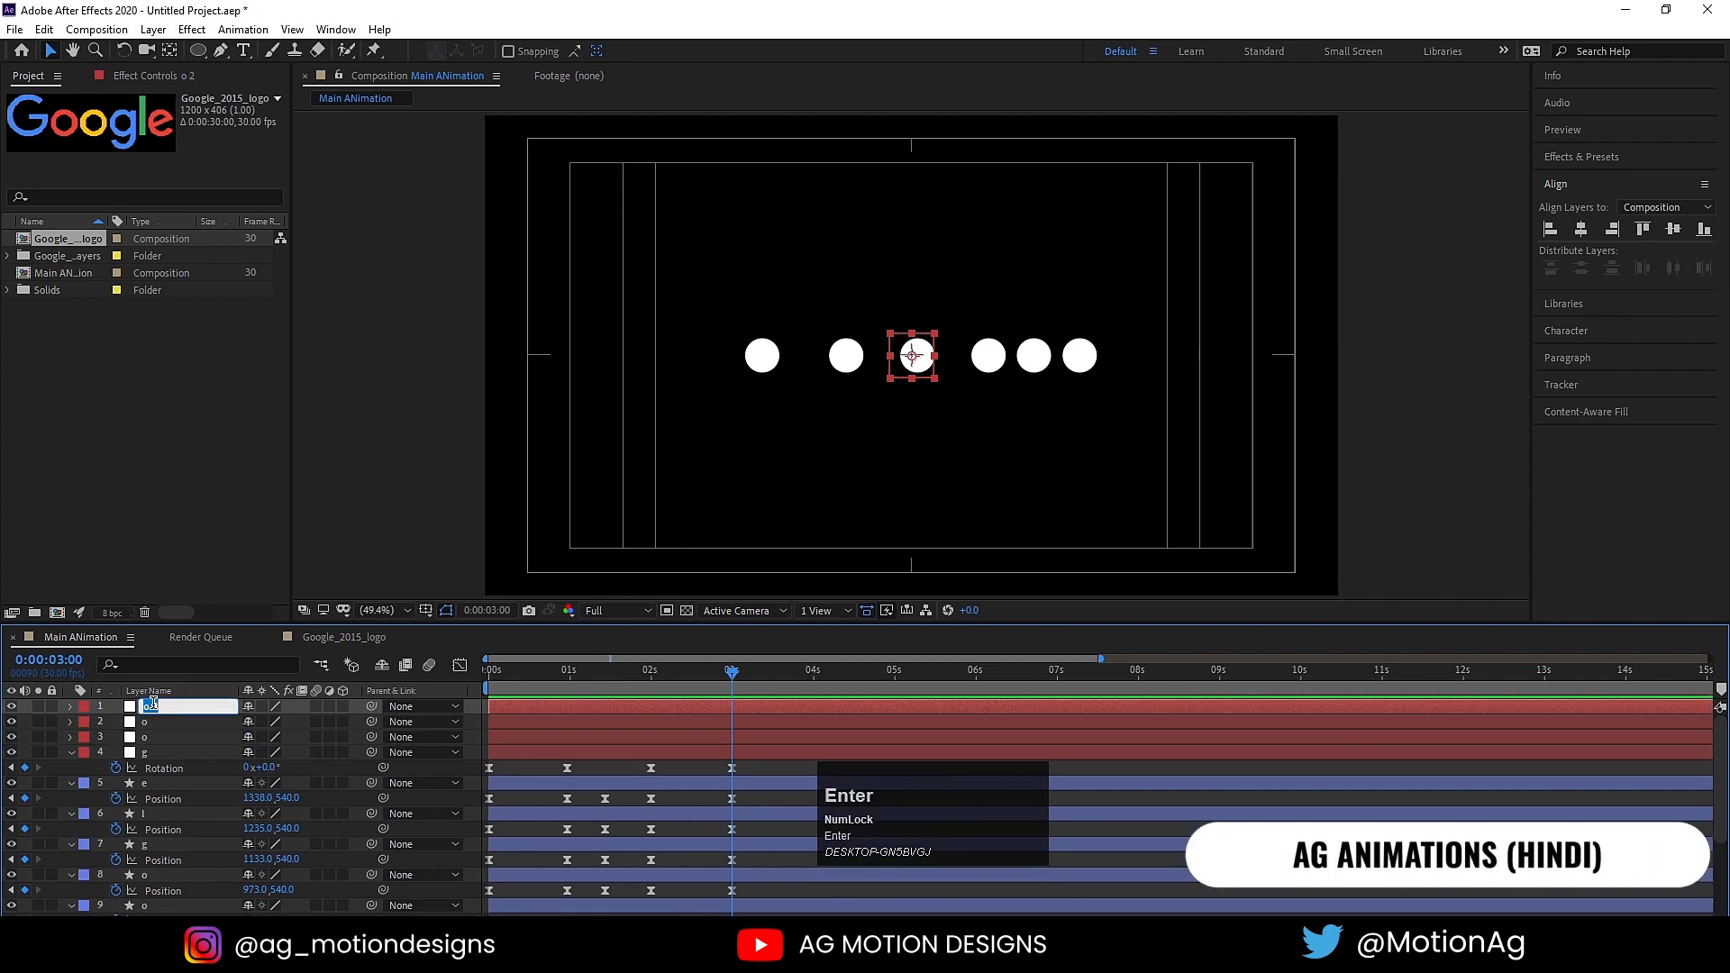
type("g")
left_click(157, 738)
left_click(157, 709)
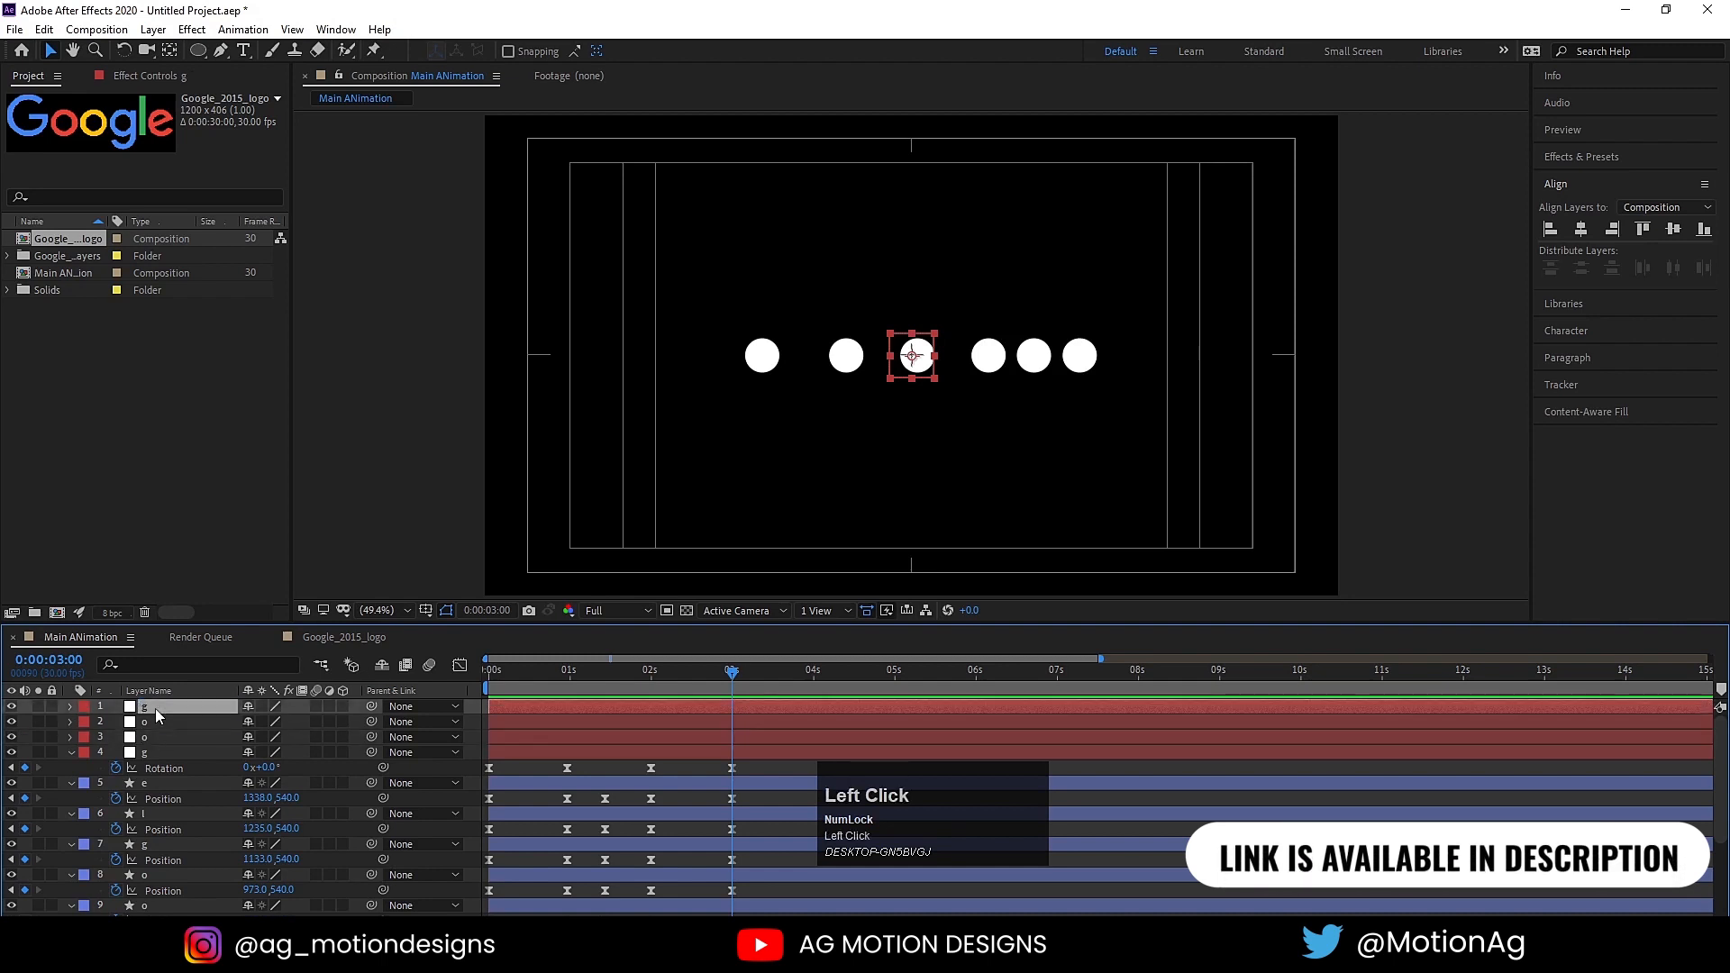
key("ctrl+d")
key("Return")
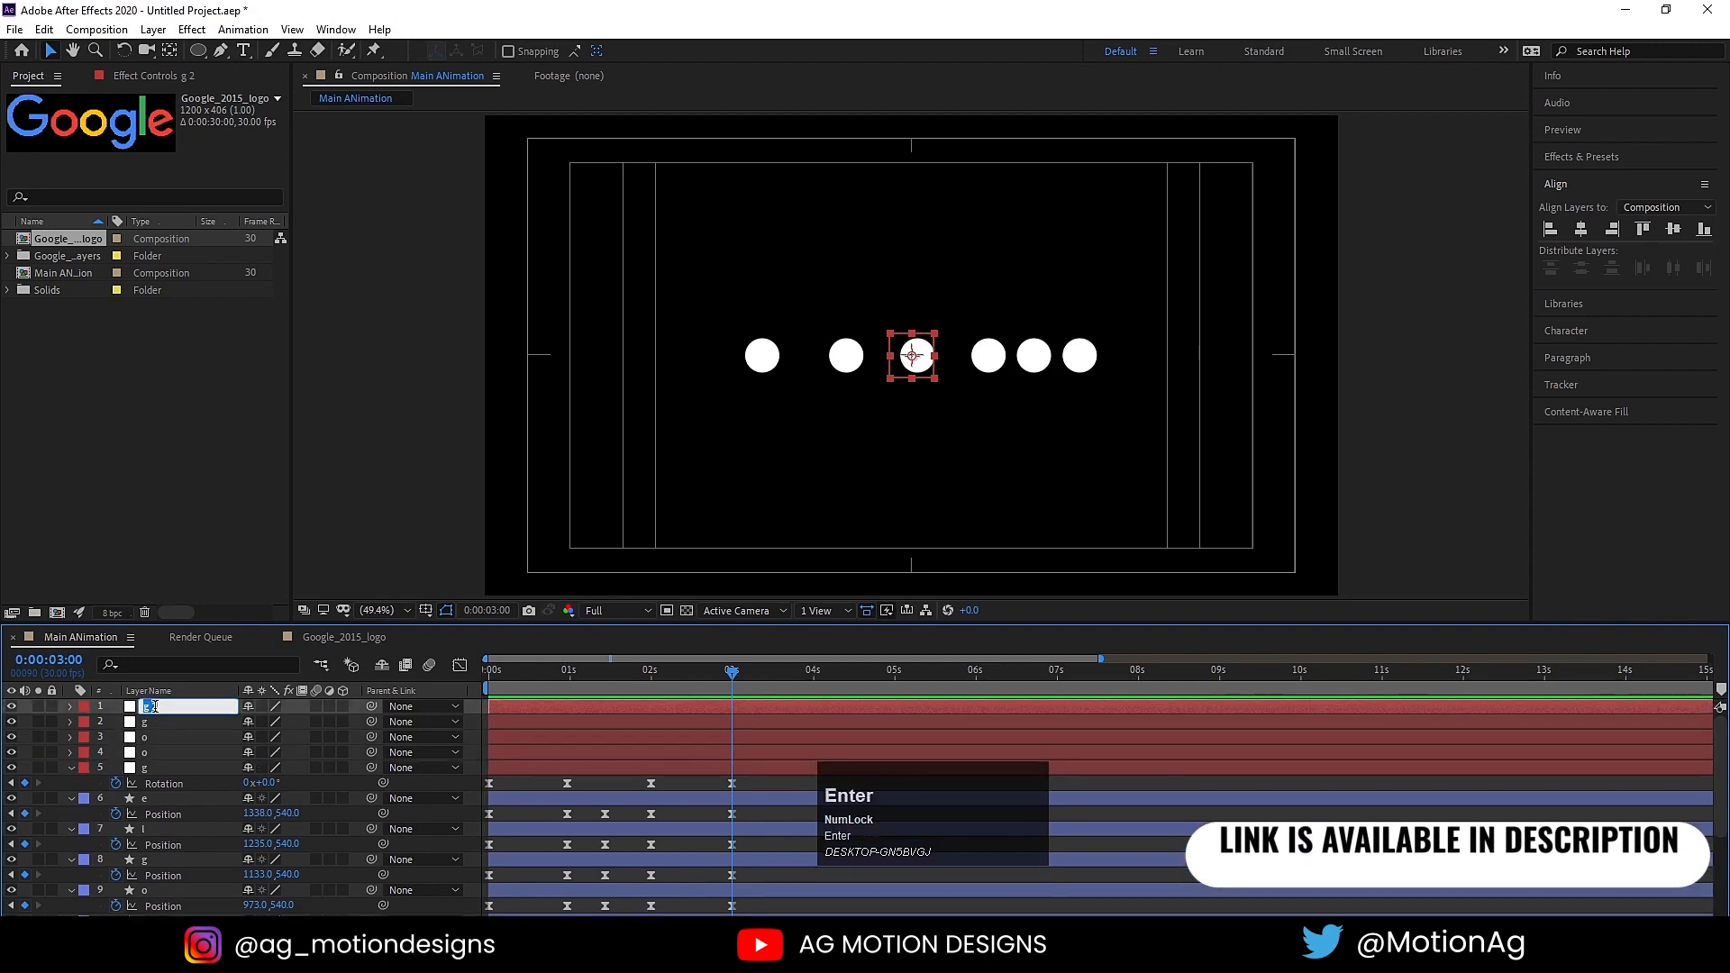
type("l")
left_click(173, 725)
Step: Duplicate the "l" null and name the copy "e"
left_click(154, 706)
key("ctrl+d")
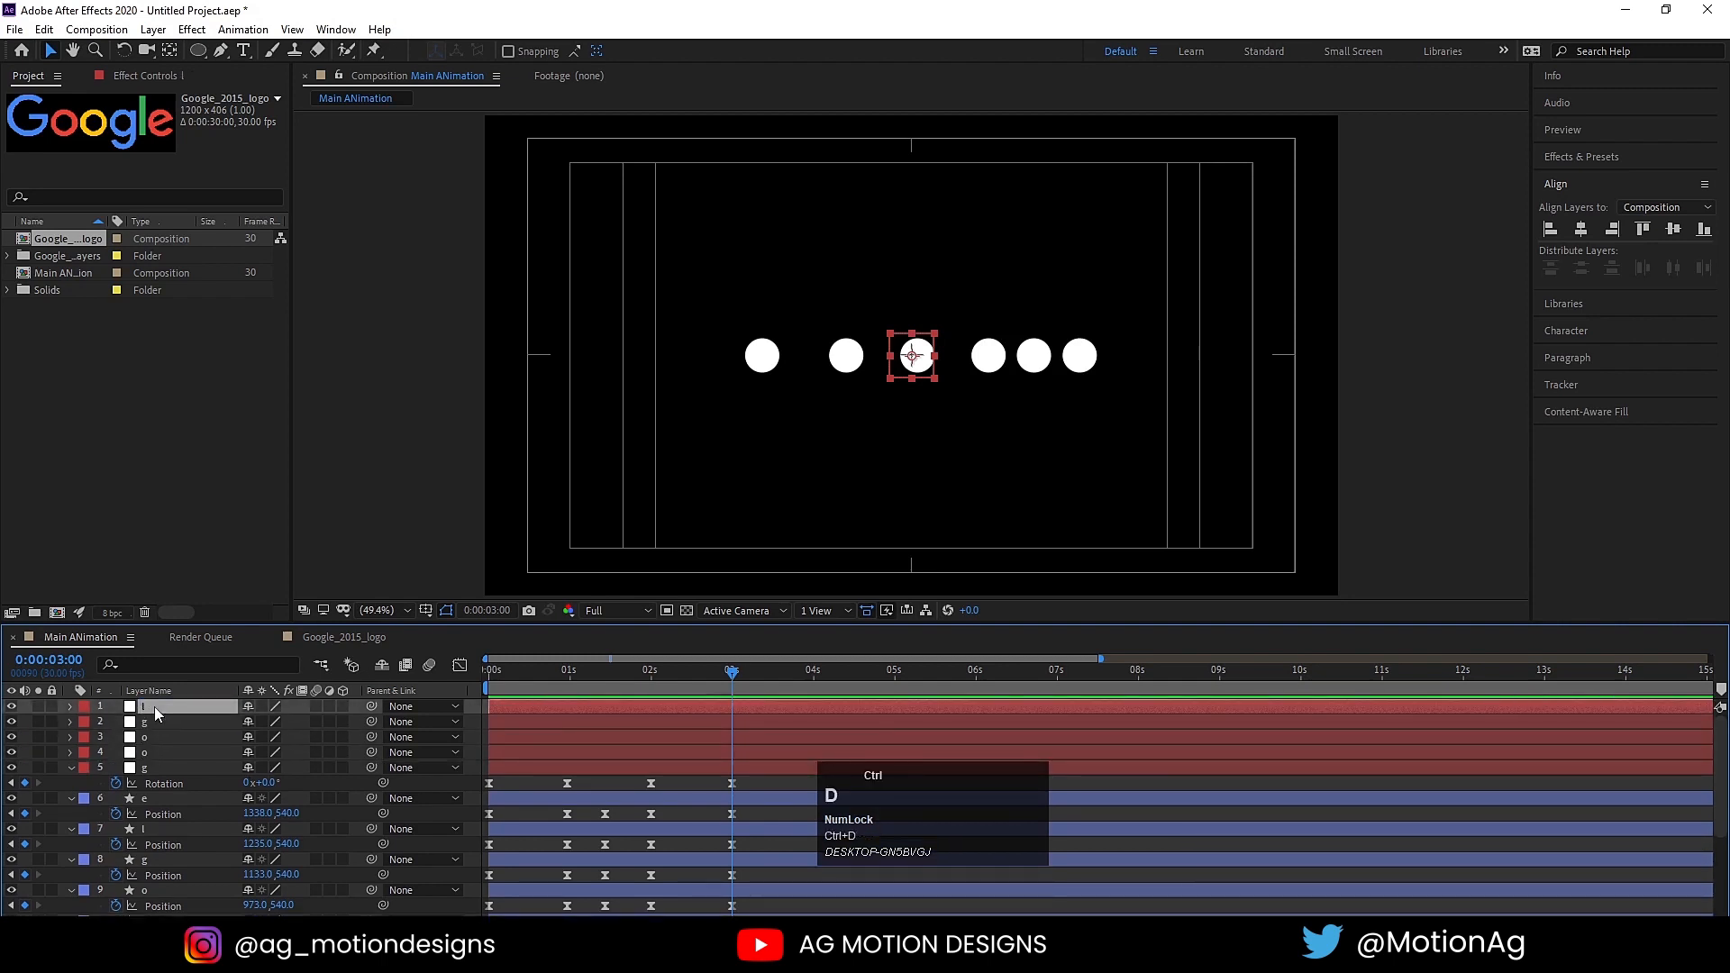
key("Return")
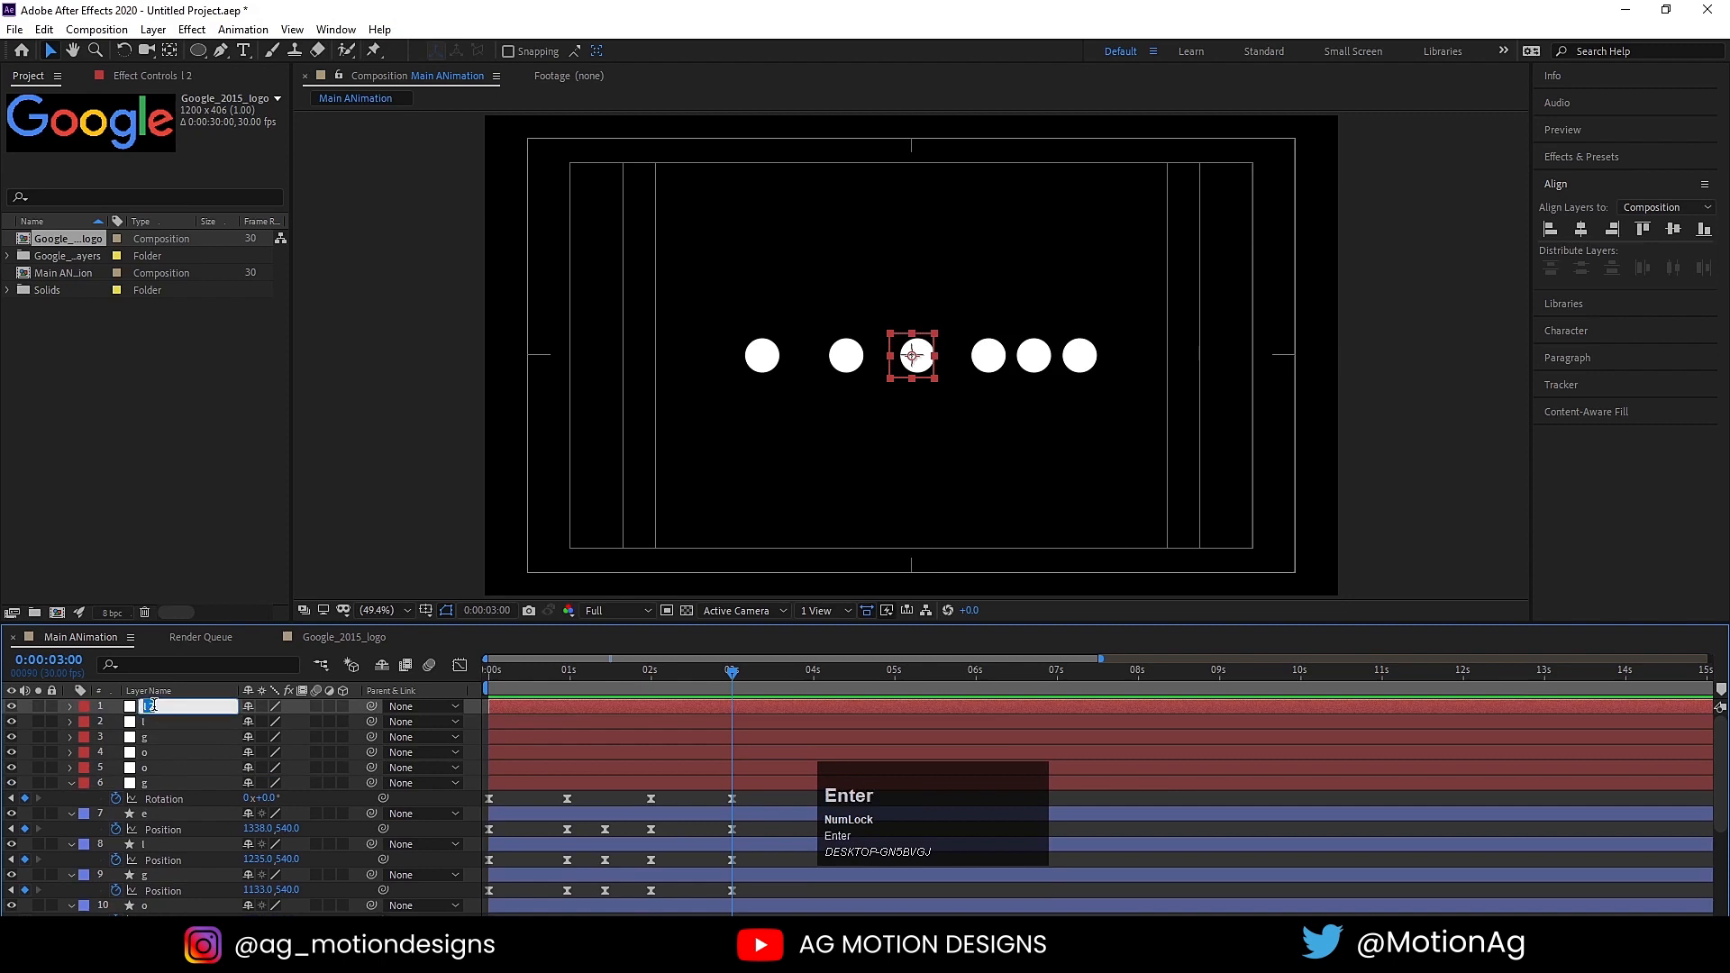
left_click(157, 792)
Step: Select the first g's null, circle and letter layers and move them together to the end of the layer stack
scroll(155, 793, "down", 3)
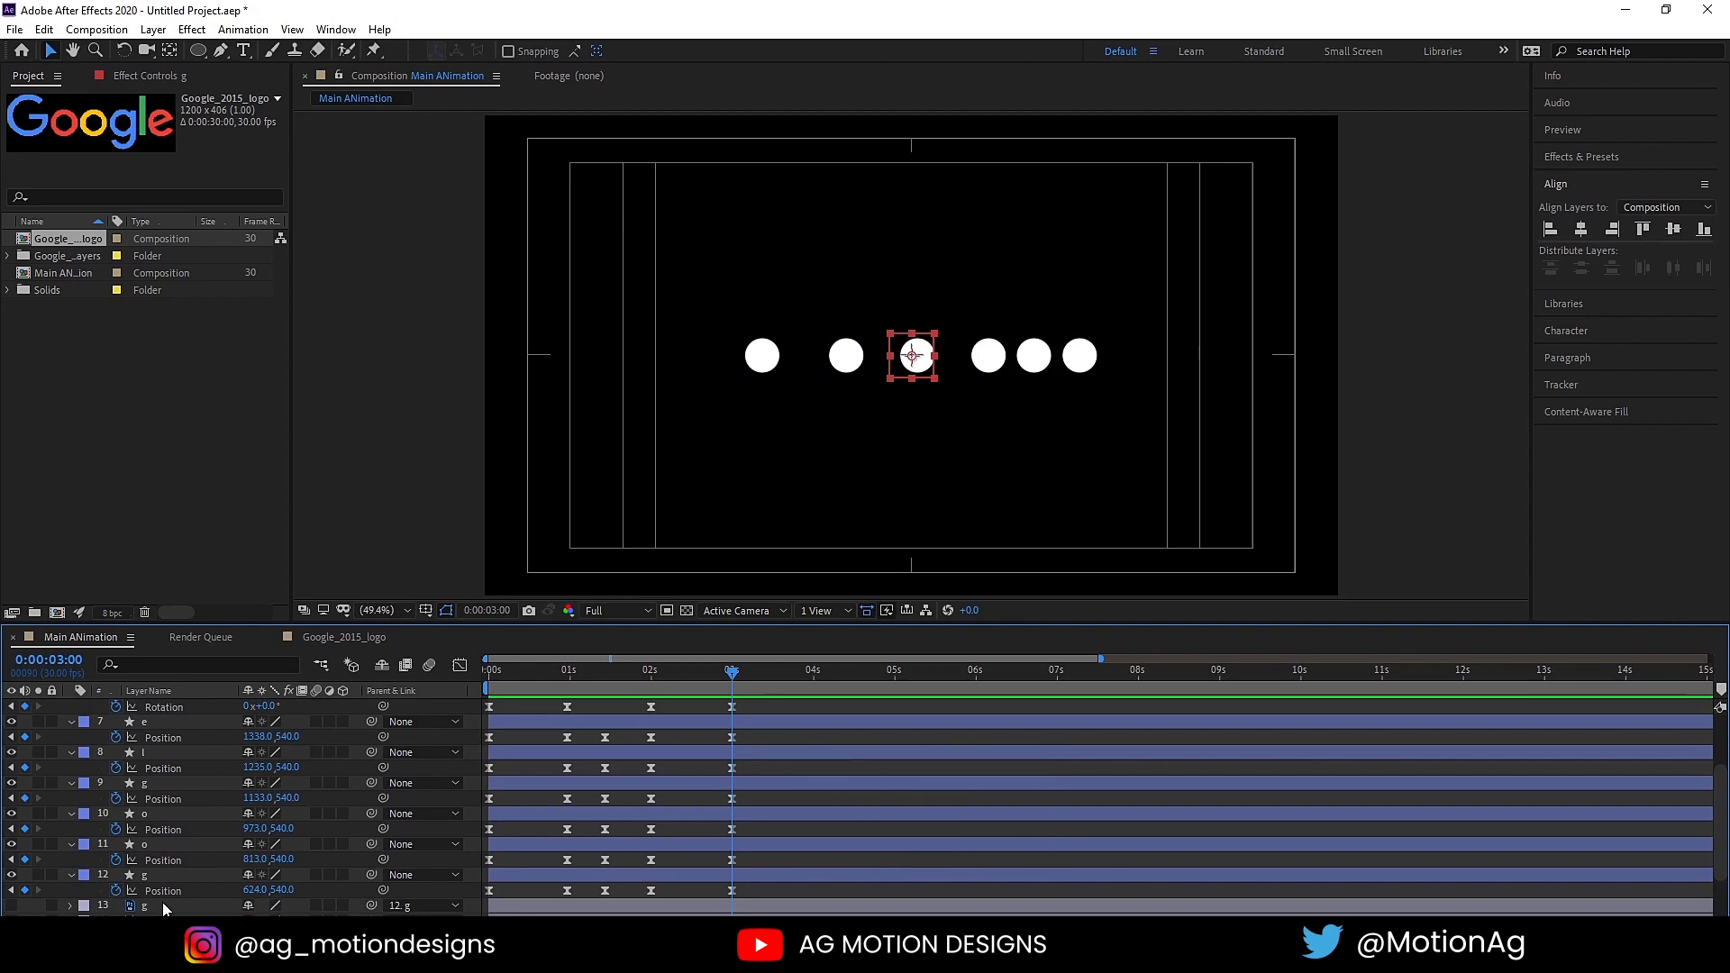
scroll(161, 893, "down", 2)
left_click(152, 862)
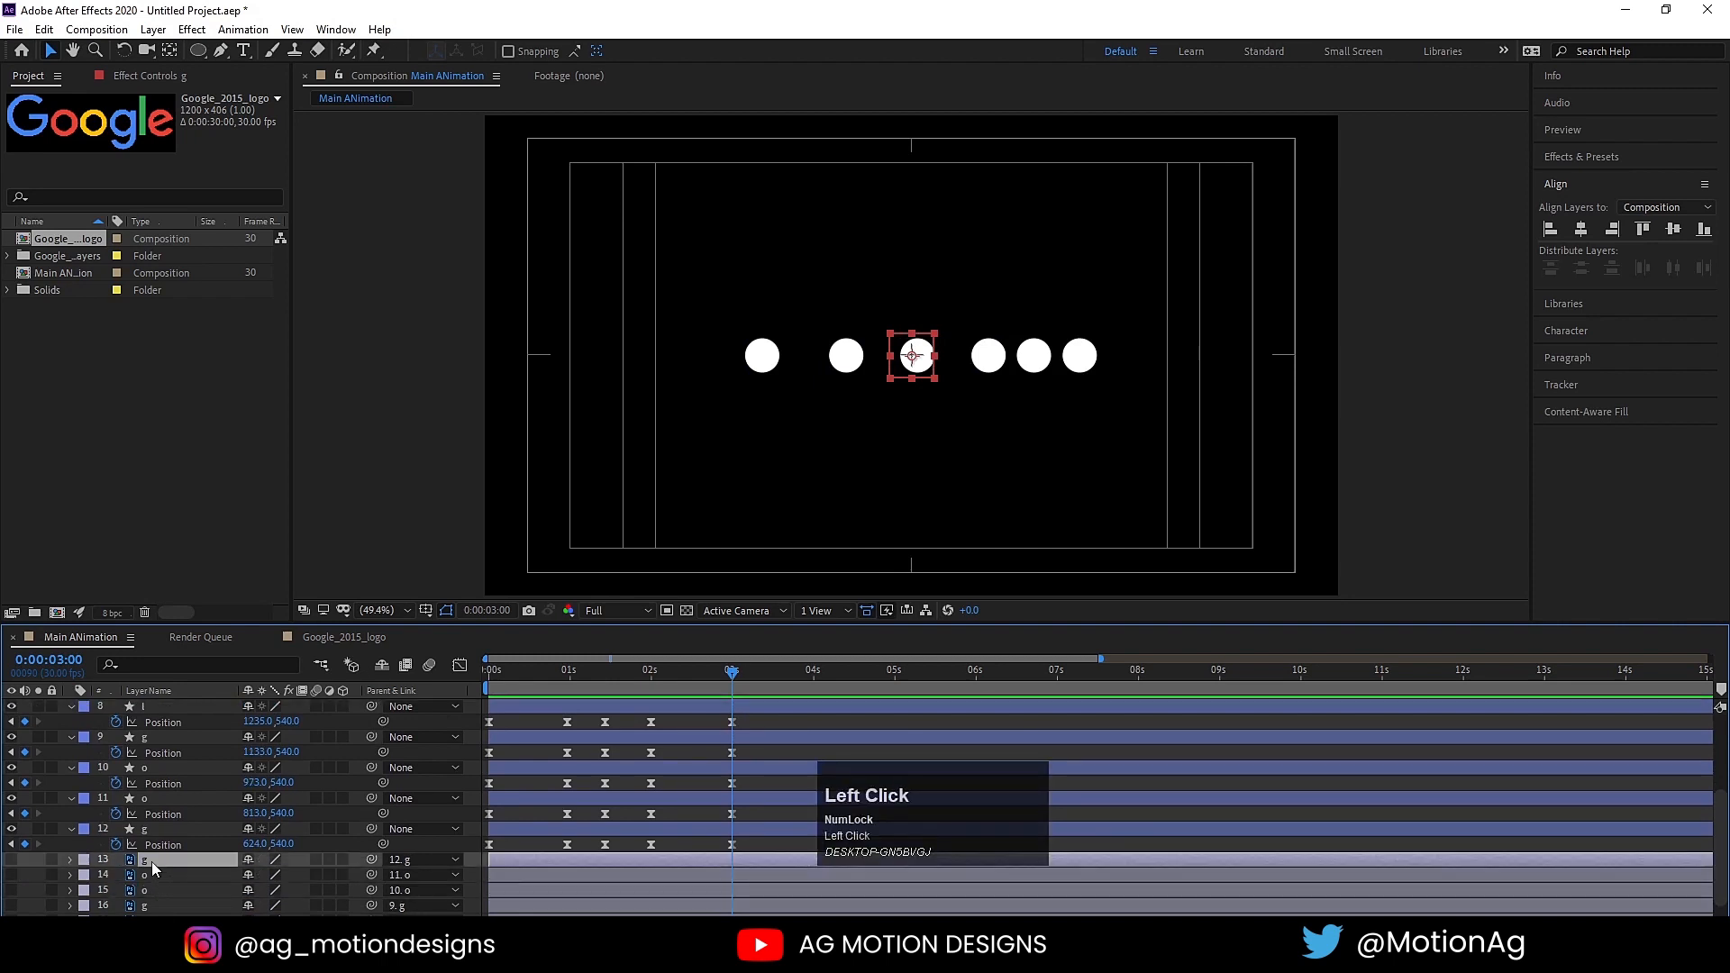
left_click(144, 827, "ctrl")
left_click(144, 826, "ctrl")
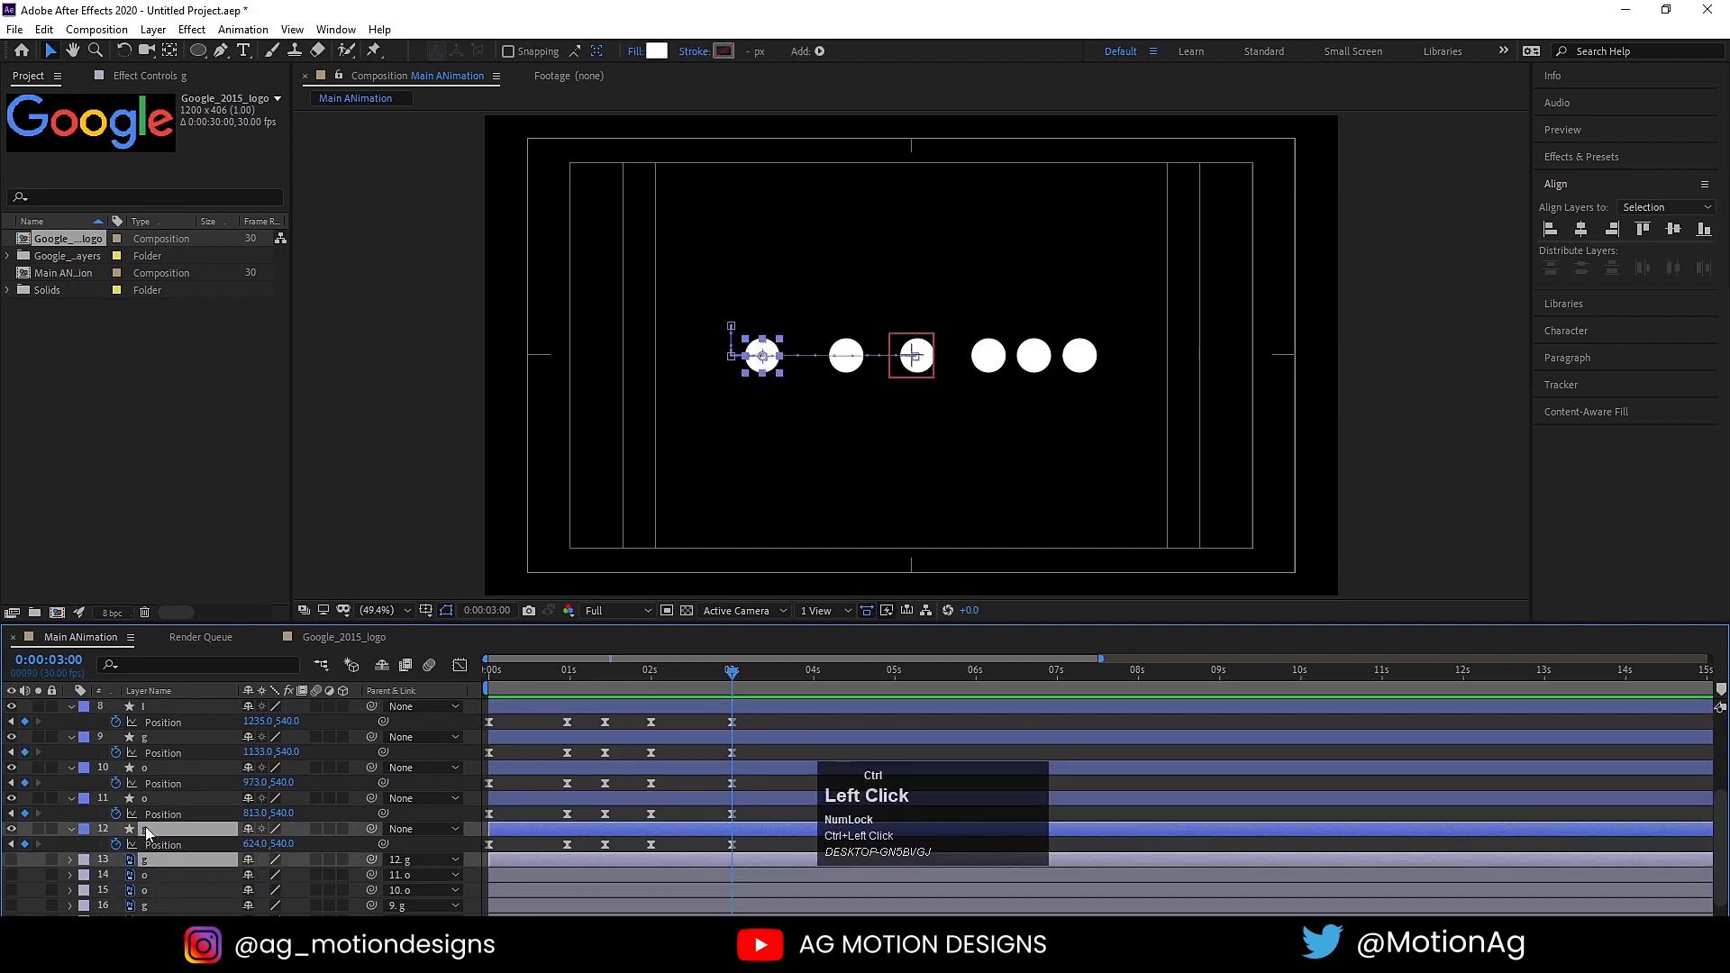
scroll(153, 831, "up", 3)
left_click(154, 789)
scroll(162, 811, "down", 3)
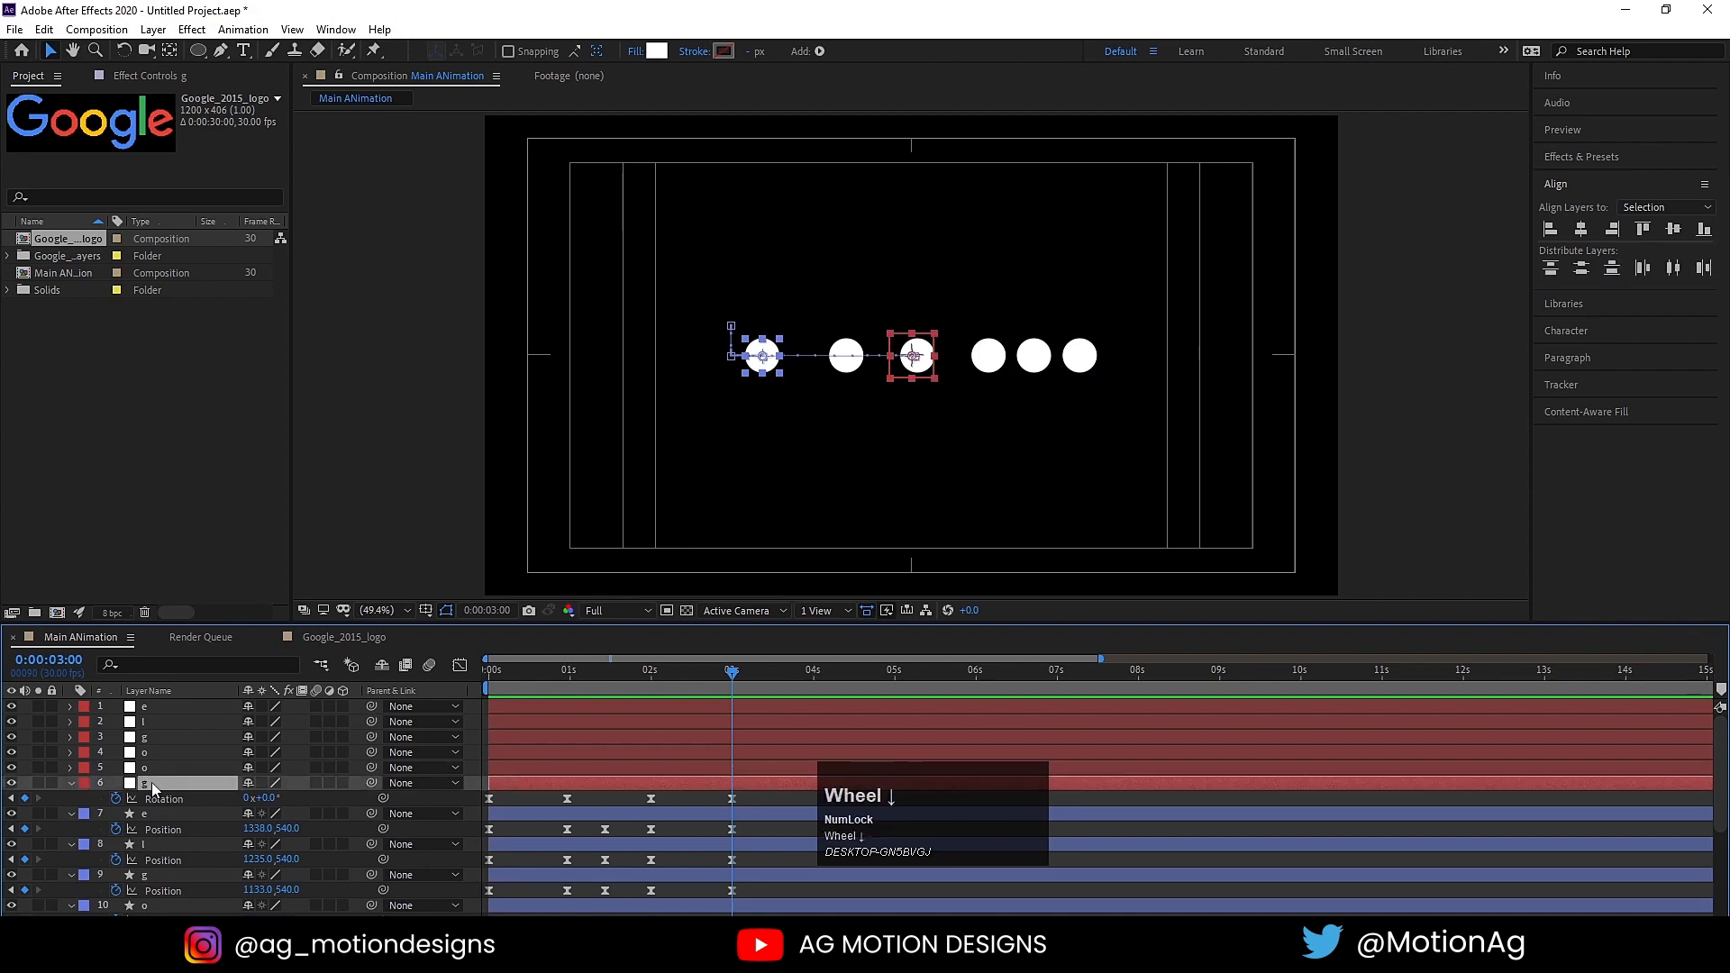
left_click_drag(161, 838, 184, 920)
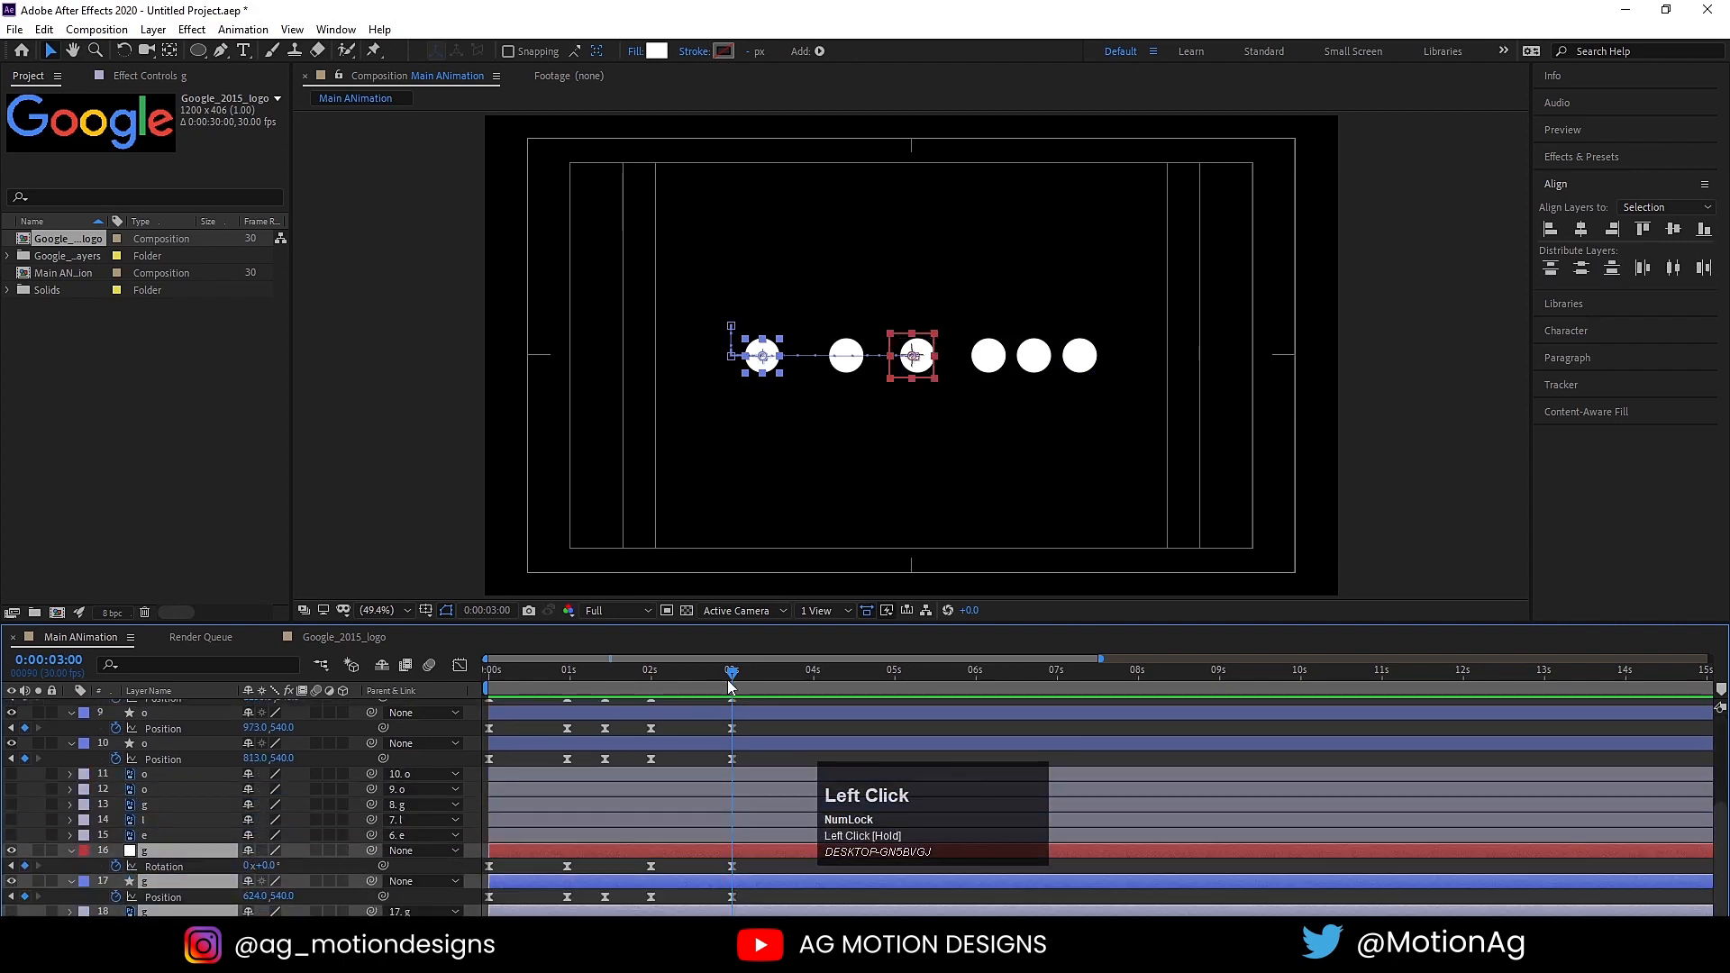
Step: Select the first o's null, circle and letter layers and move them together directly above the first g's group
scroll(176, 838, "up", 3)
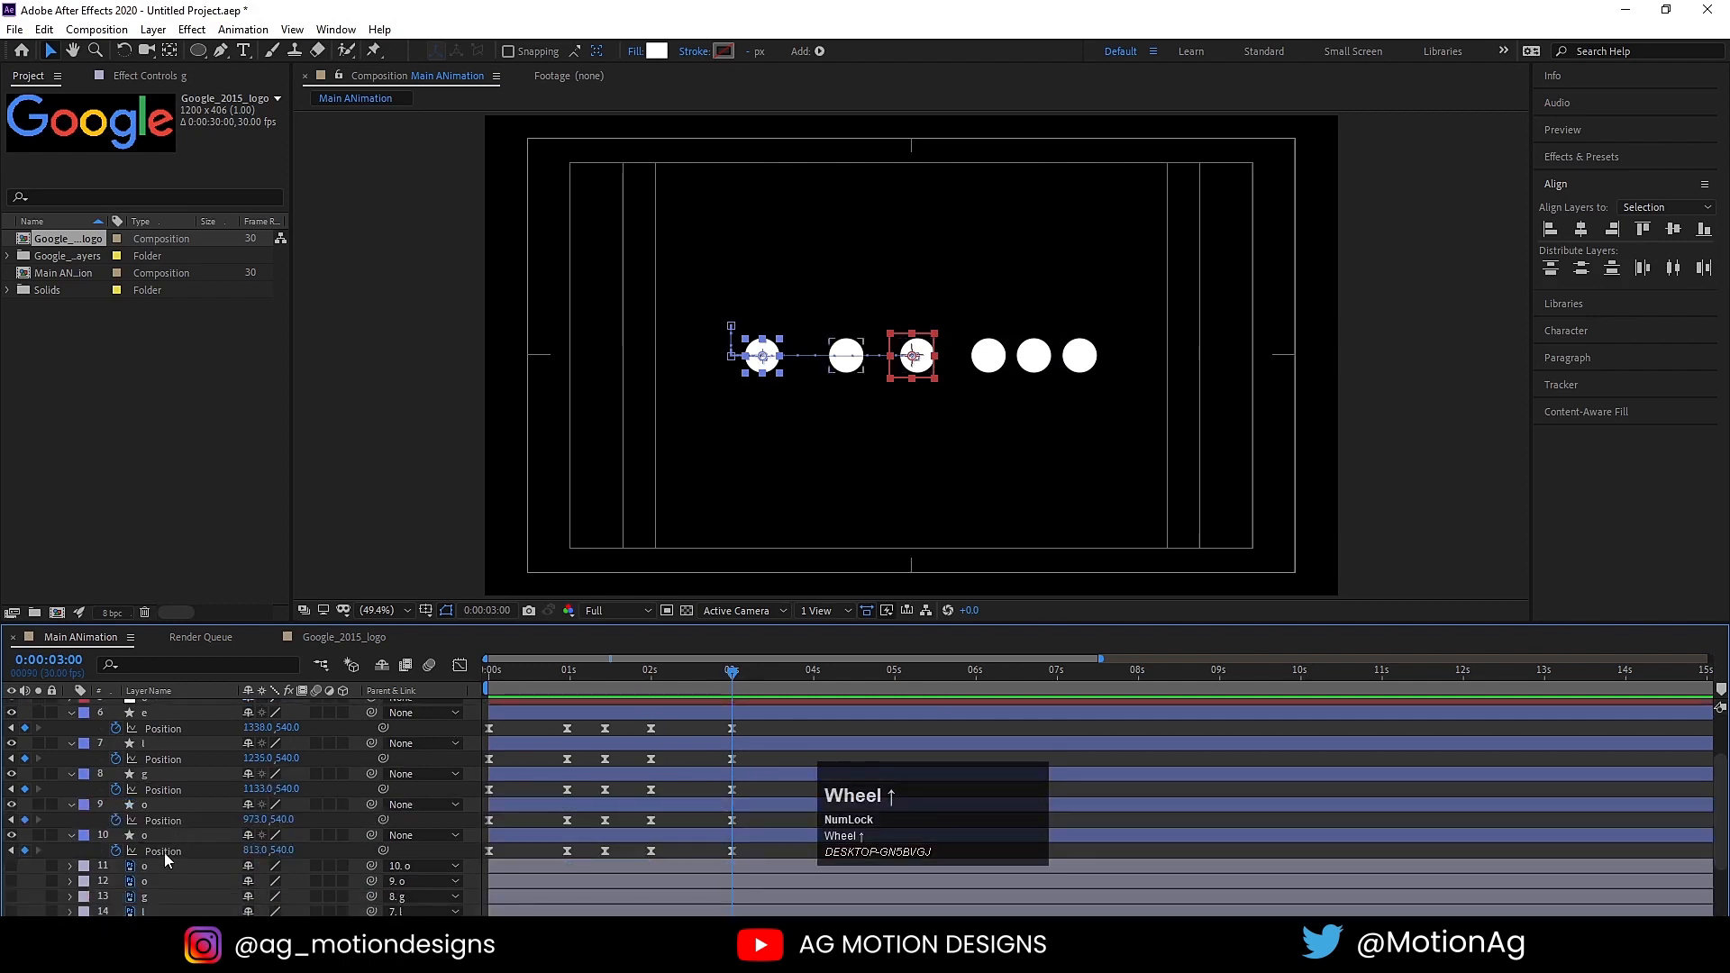
left_click(159, 862)
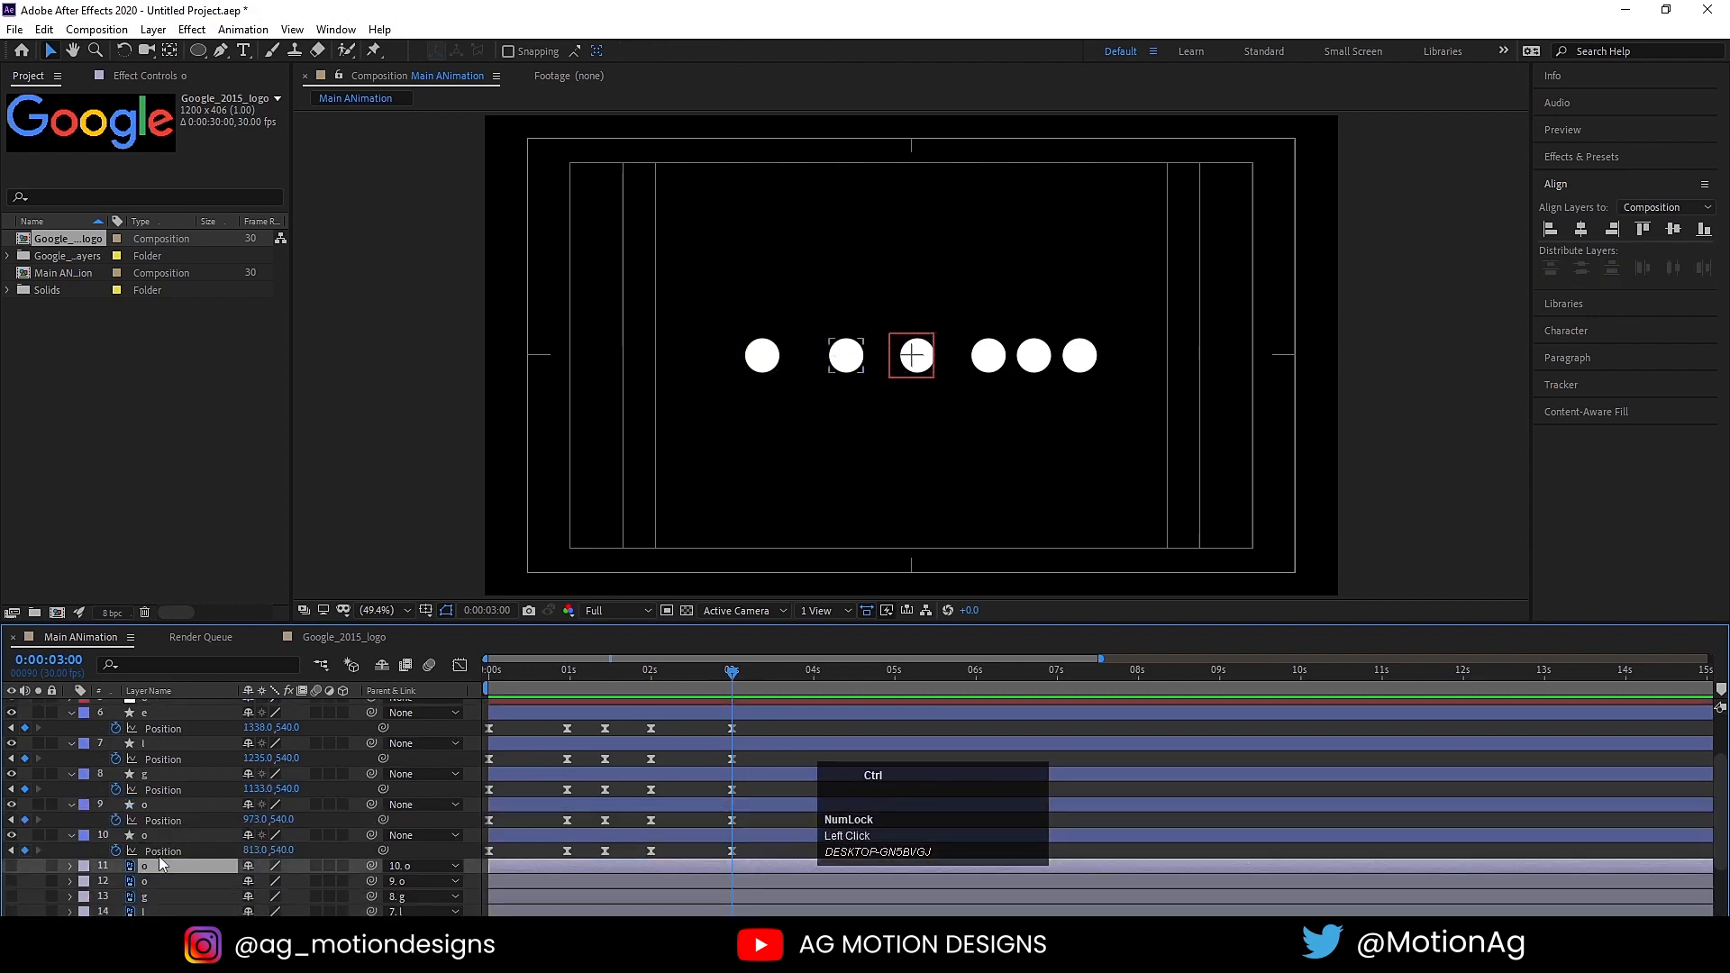
left_click(154, 838, "ctrl")
scroll(173, 788, "up", 2)
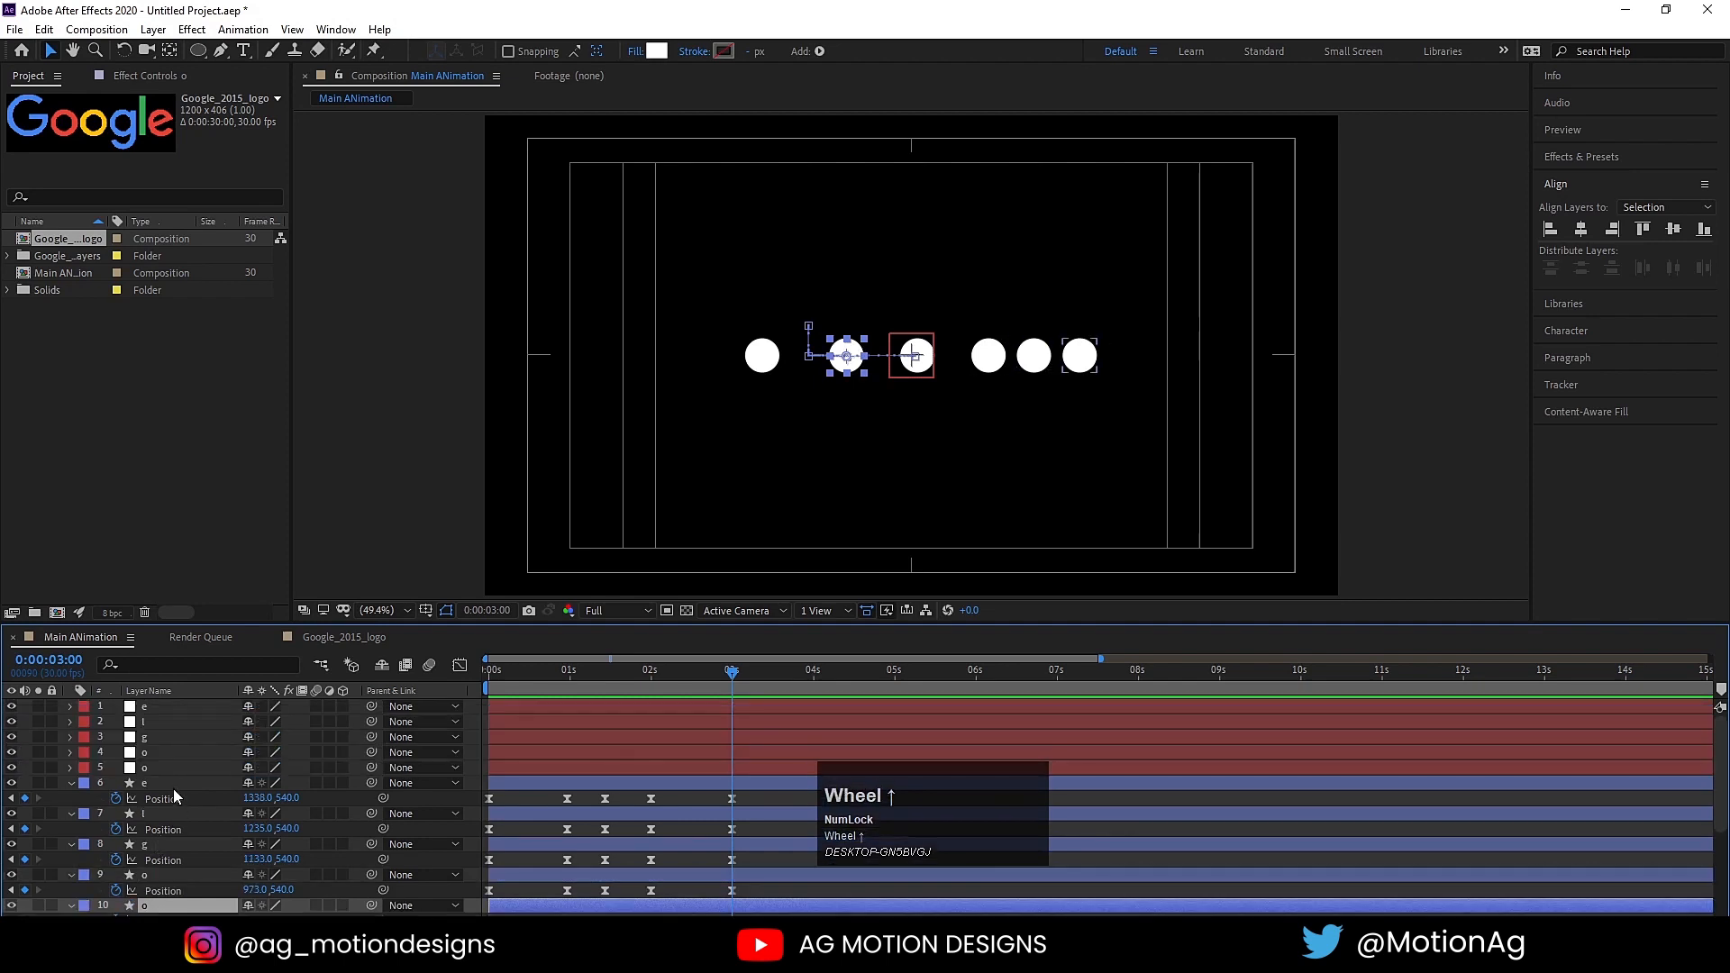
left_click(158, 769, "ctrl")
scroll(173, 792, "down", 4)
left_click_drag(160, 775, 209, 841)
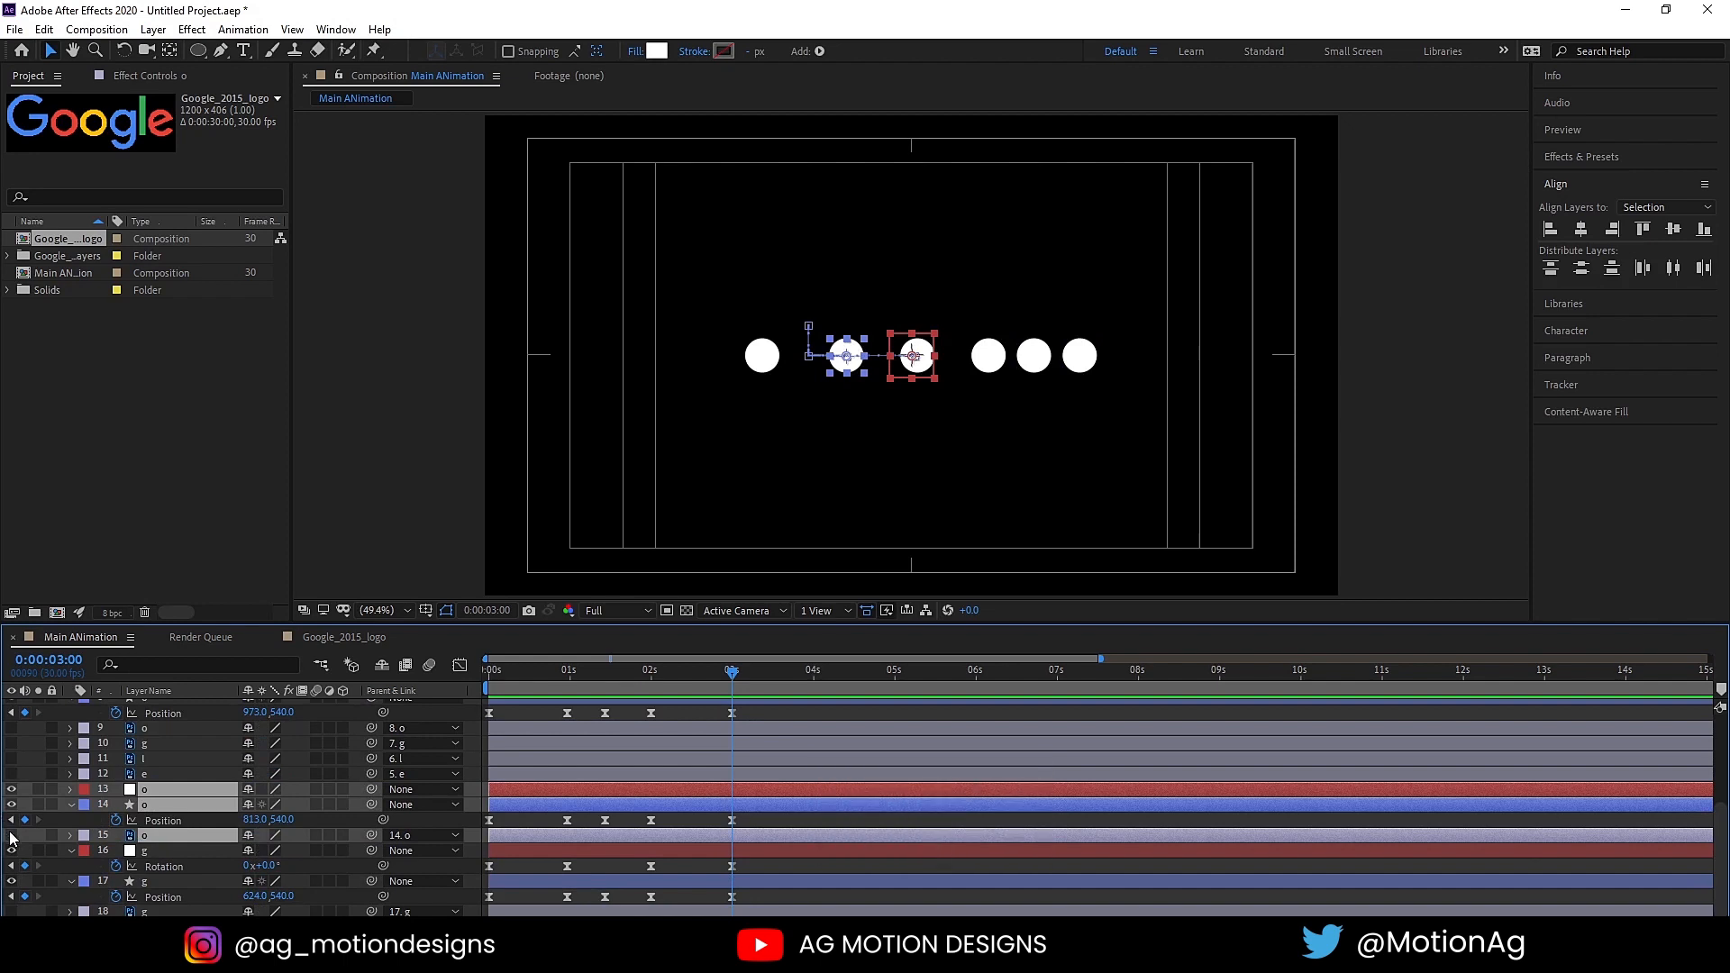
Step: Select the second o's null, circle and letter layers and move them together directly above the first o's group
scroll(209, 818, "up", 3)
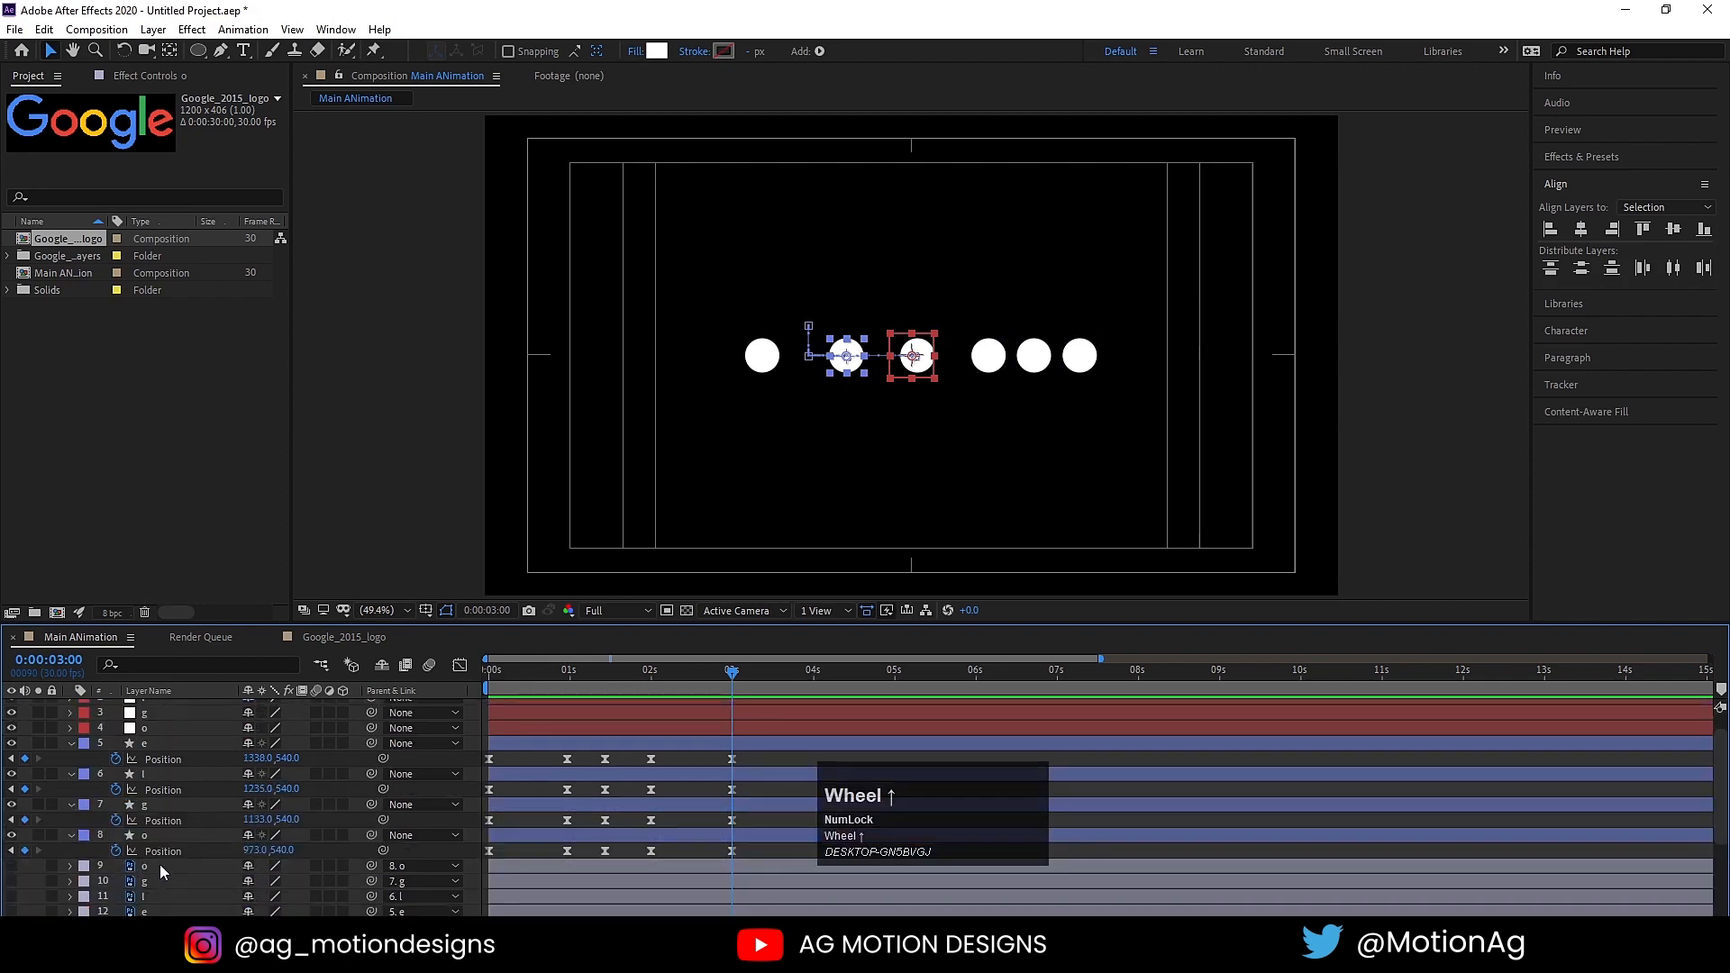
left_click(159, 864)
key("shift")
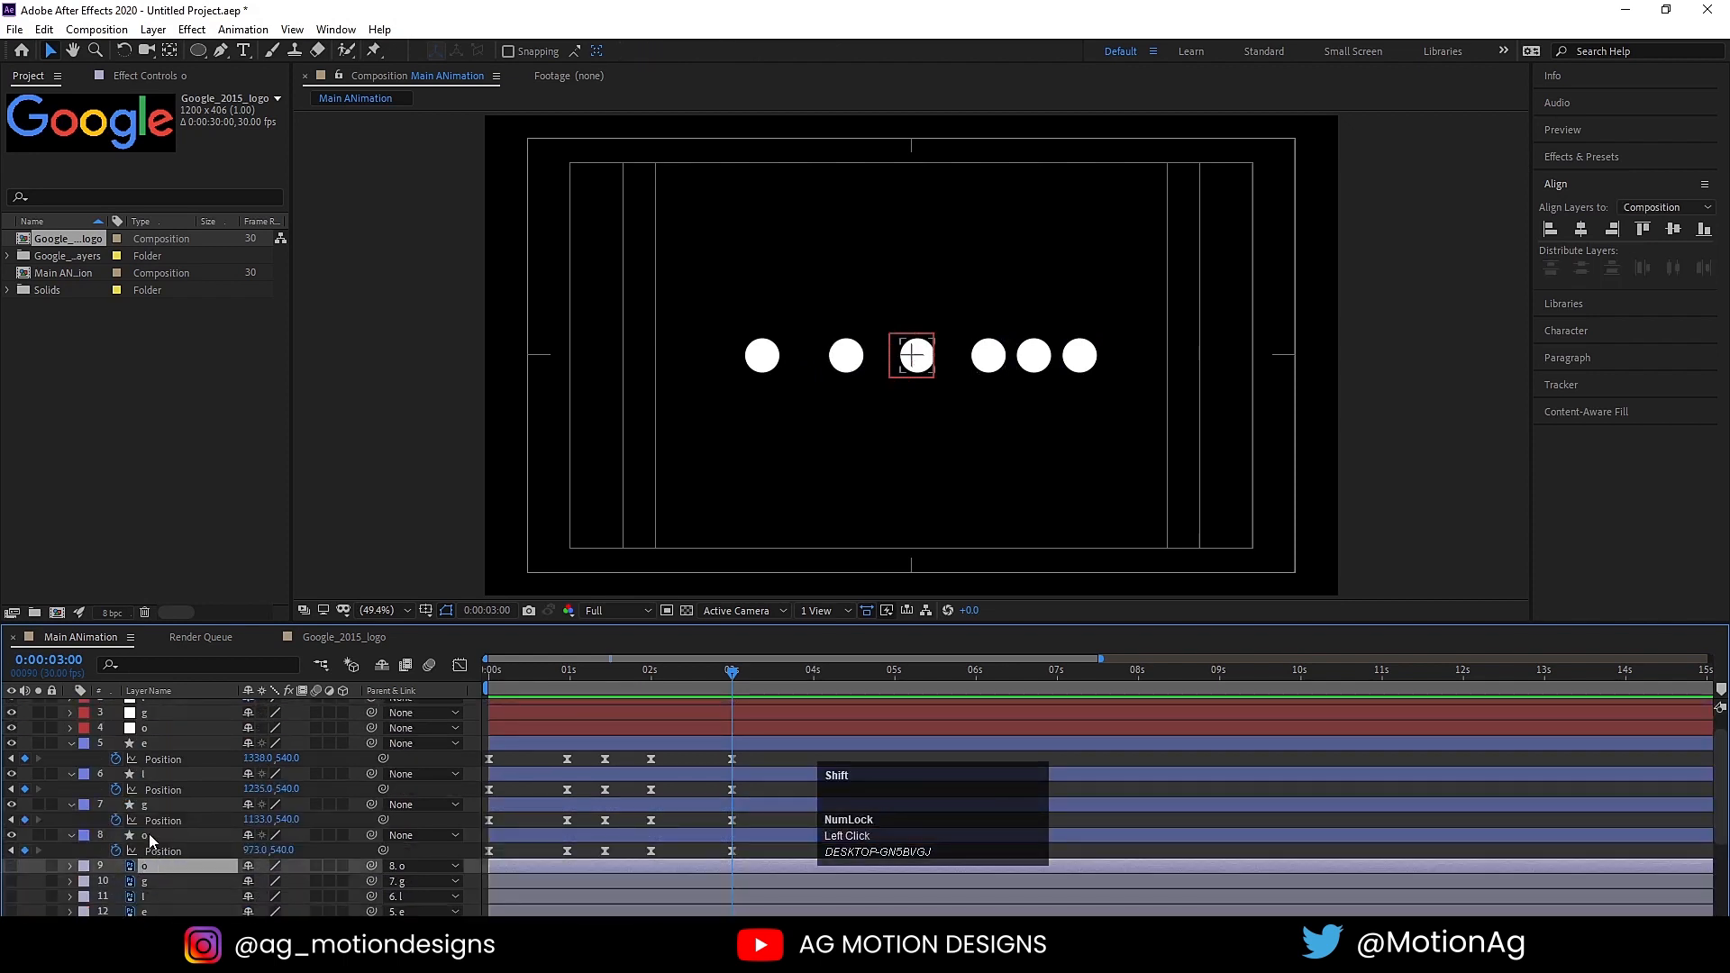
left_click(149, 835, "shift")
key("ctrl")
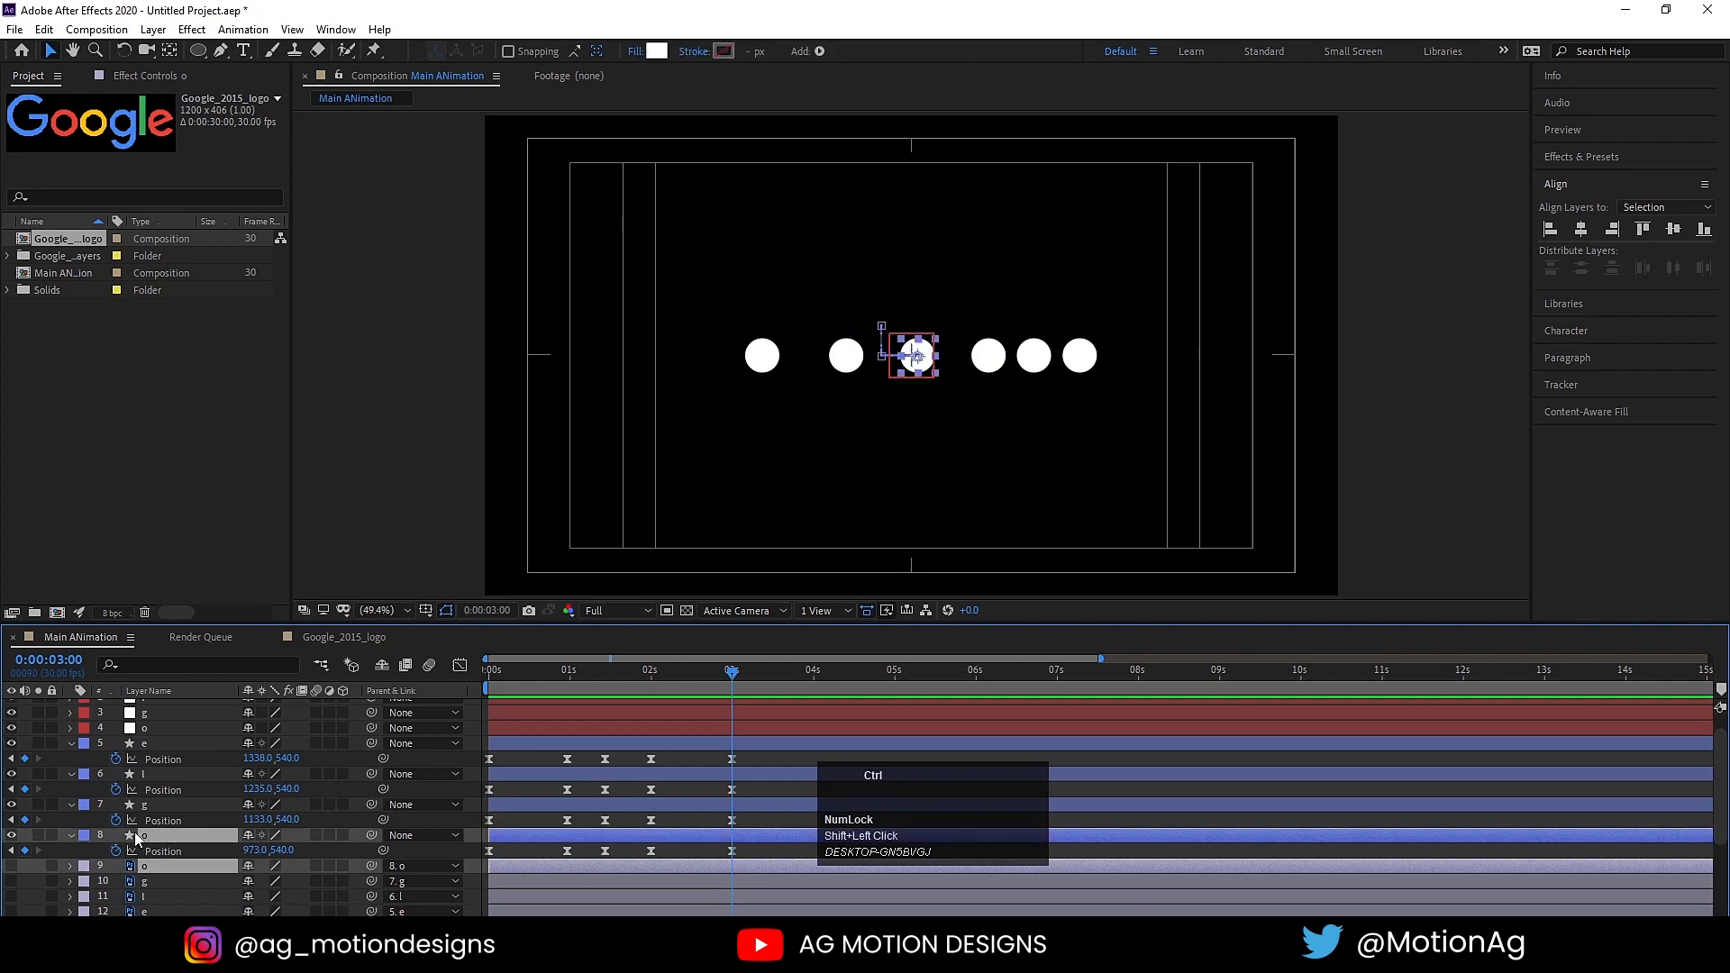
scroll(146, 834, "up", 1)
left_click(140, 755, "ctrl")
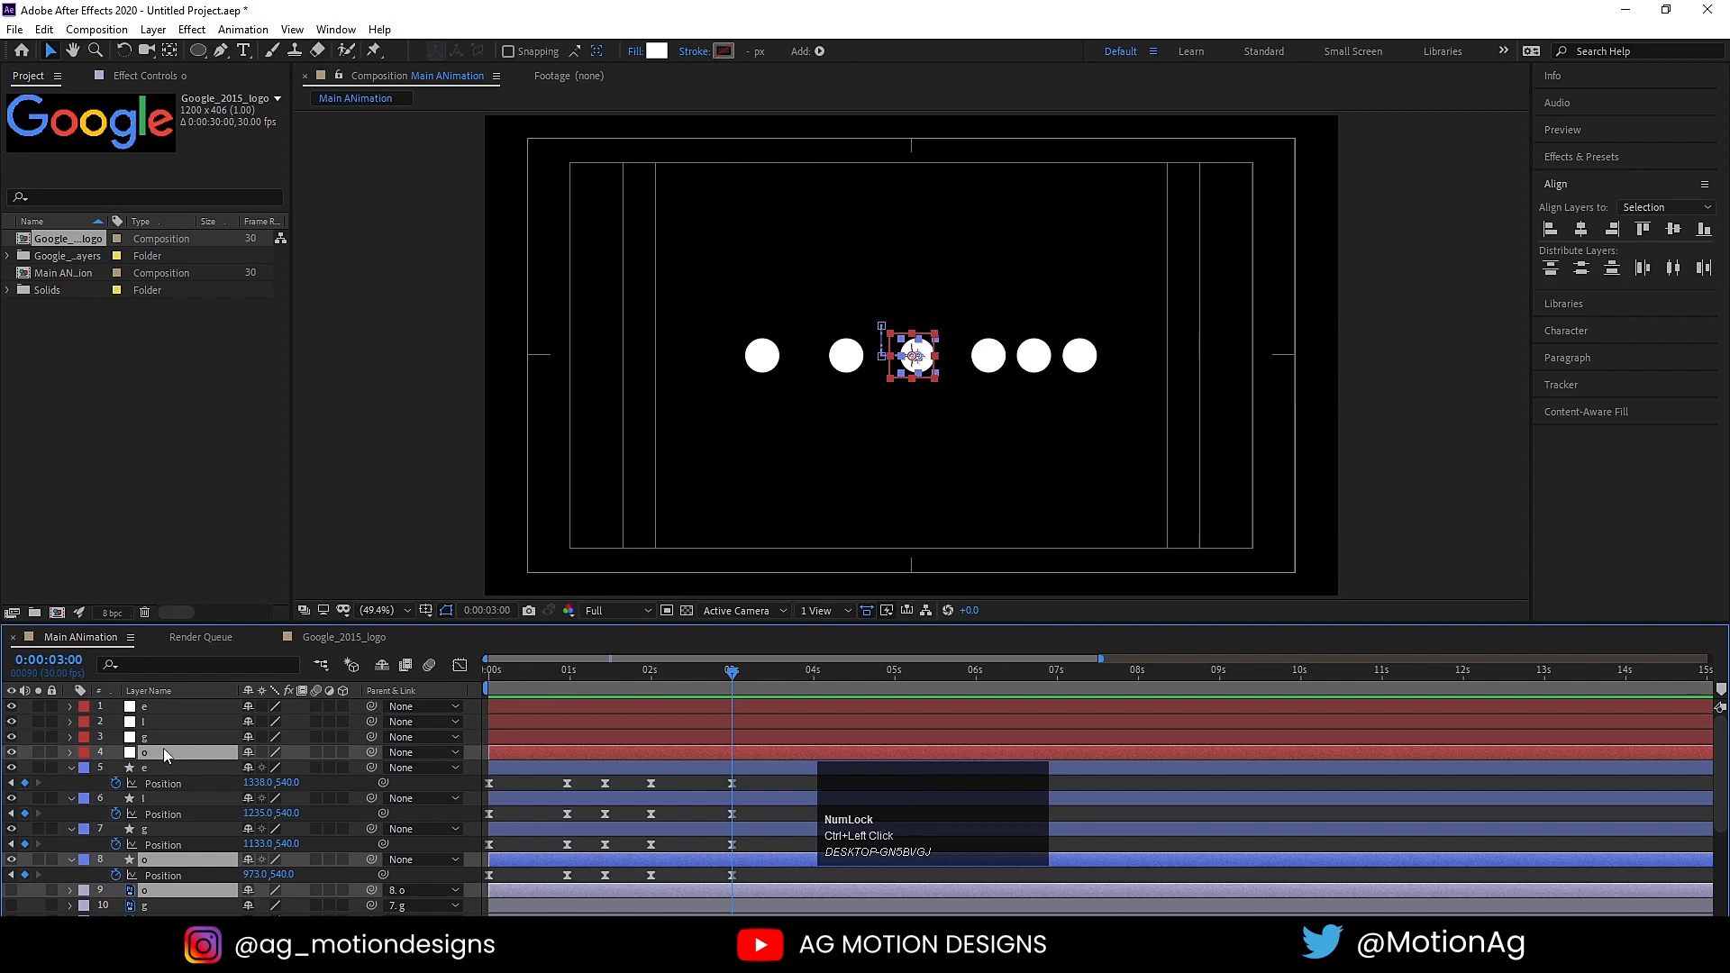
scroll(144, 762, "down", 3)
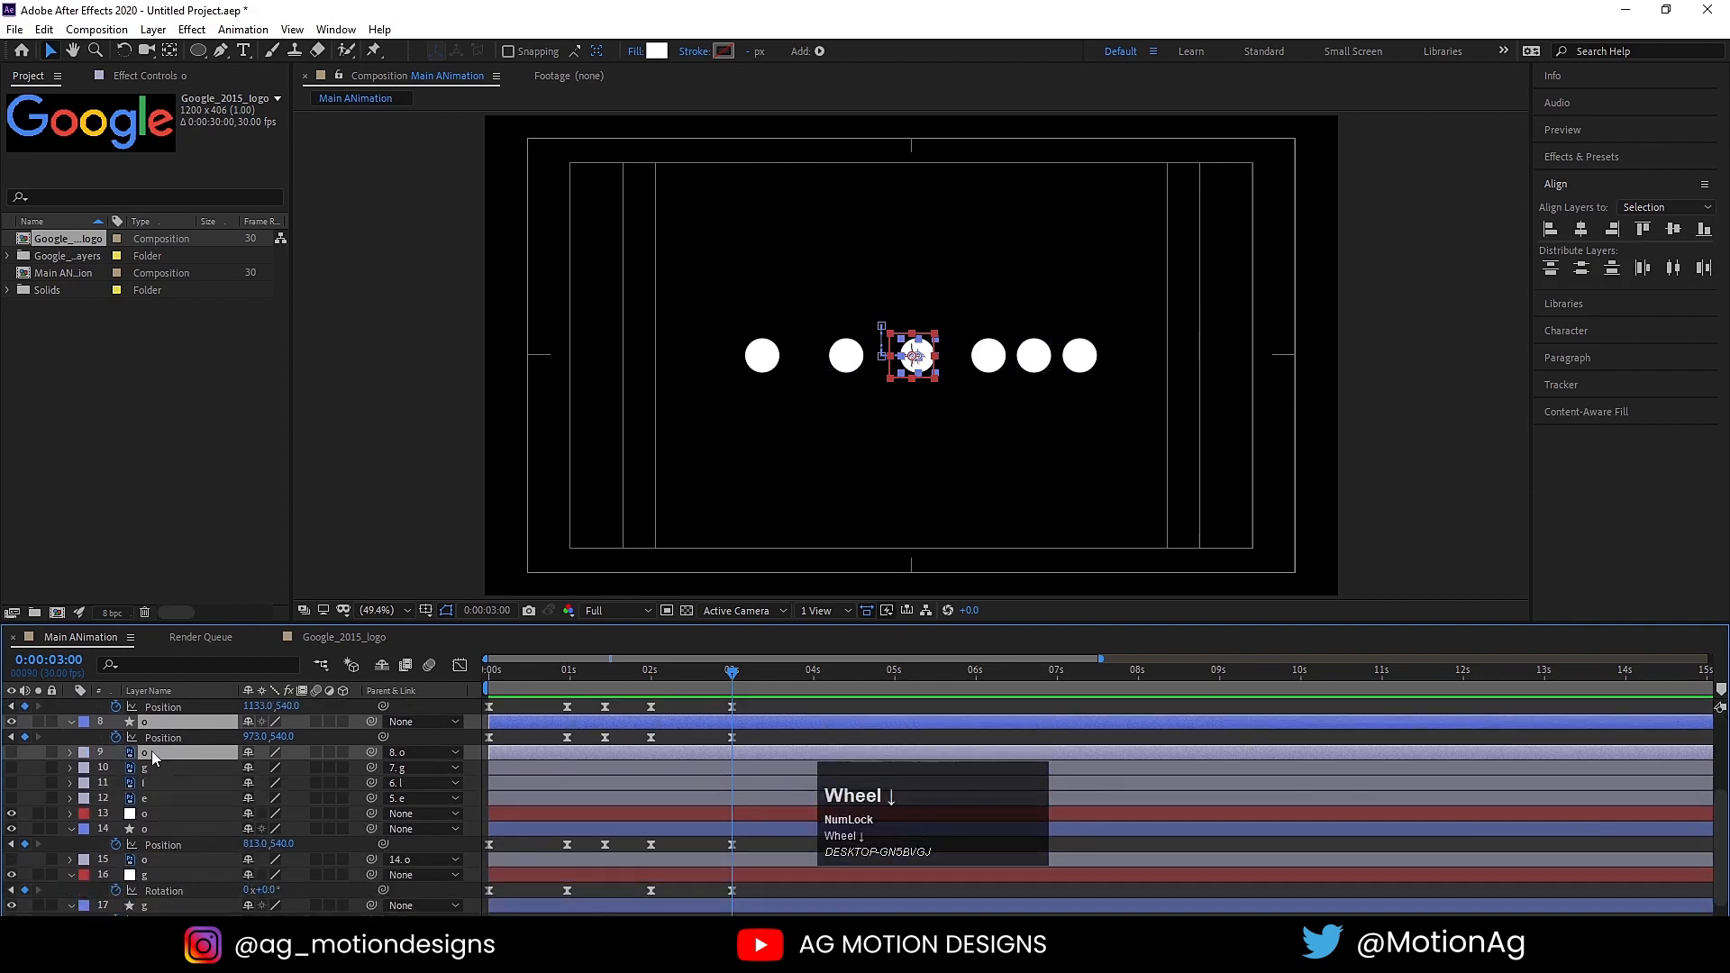
left_click_drag(152, 750, 214, 802)
Step: Select the second g's null, circle and letter layers and move them together directly above the second o's group
scroll(214, 802, "up", 2)
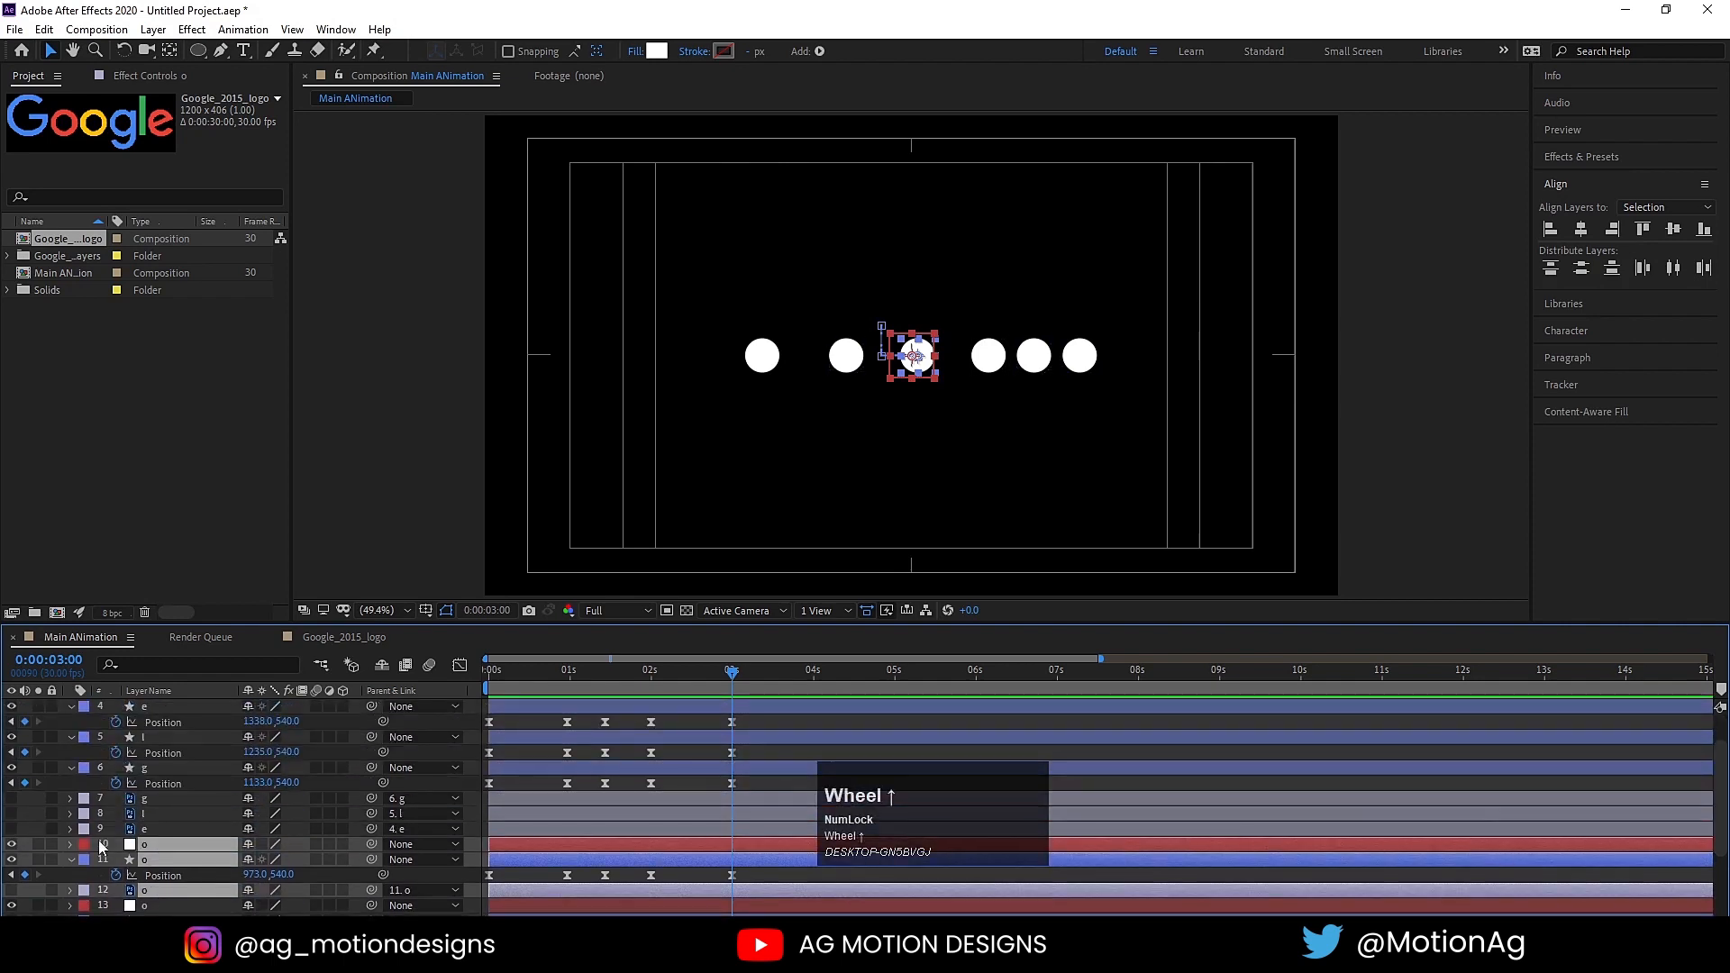
left_click(159, 800)
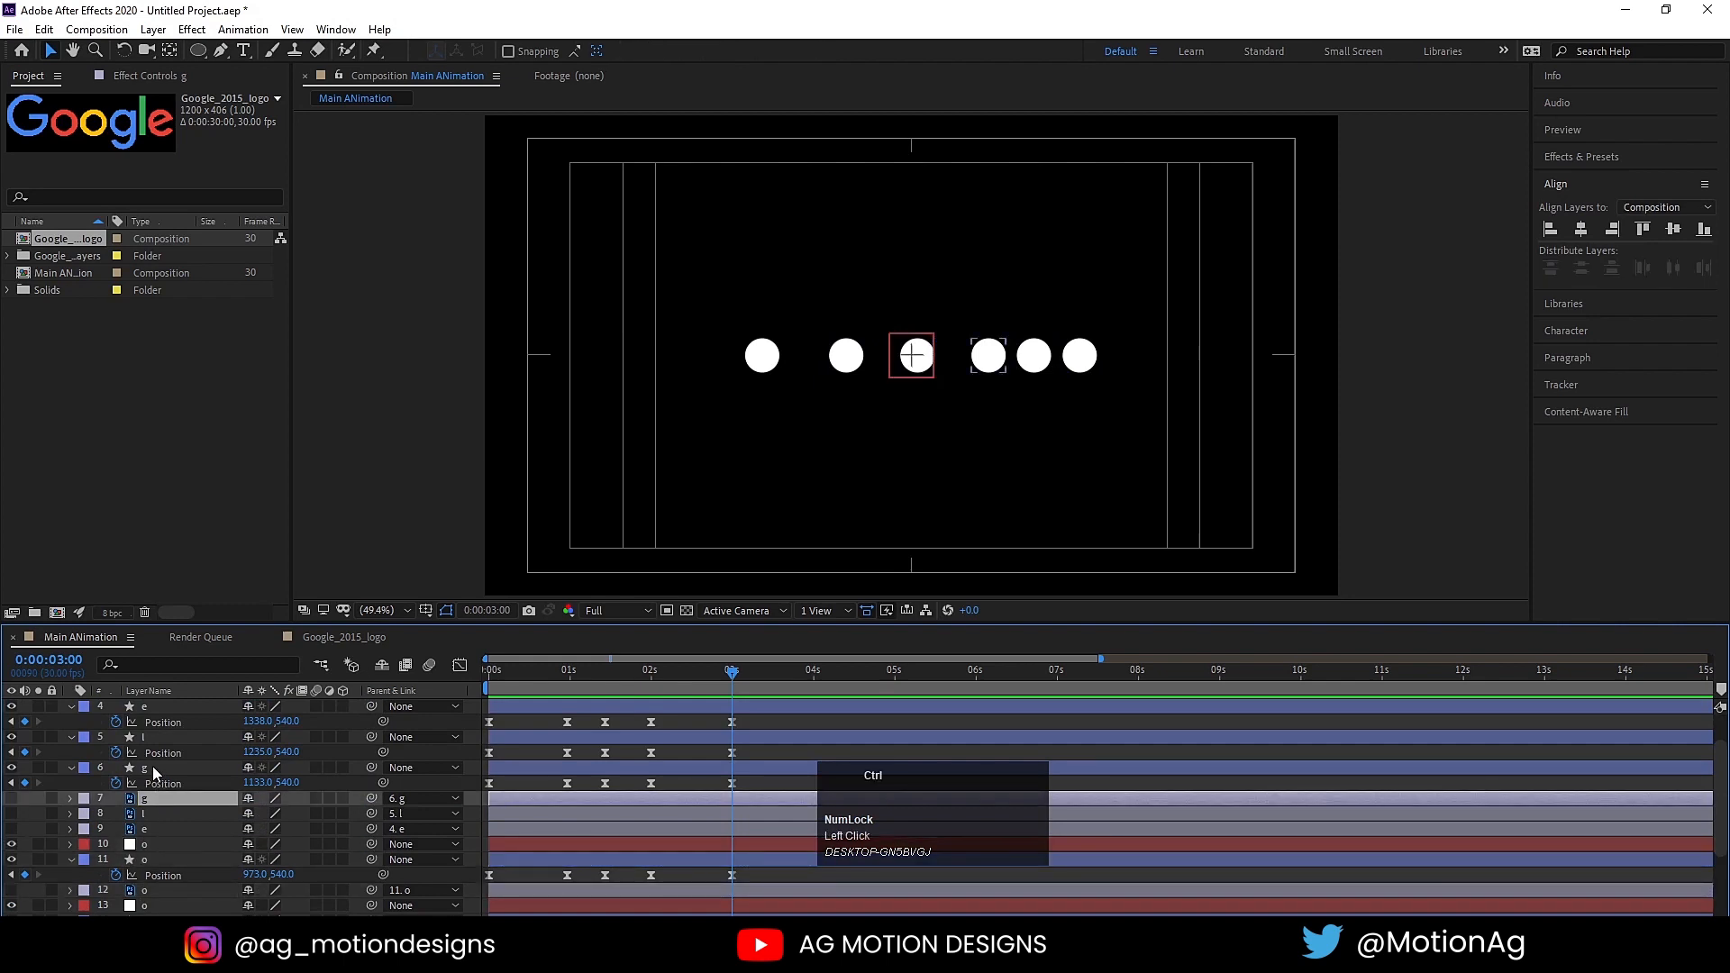
left_click(153, 768, "ctrl")
scroll(153, 766, "up", 1)
left_click(149, 738, "ctrl")
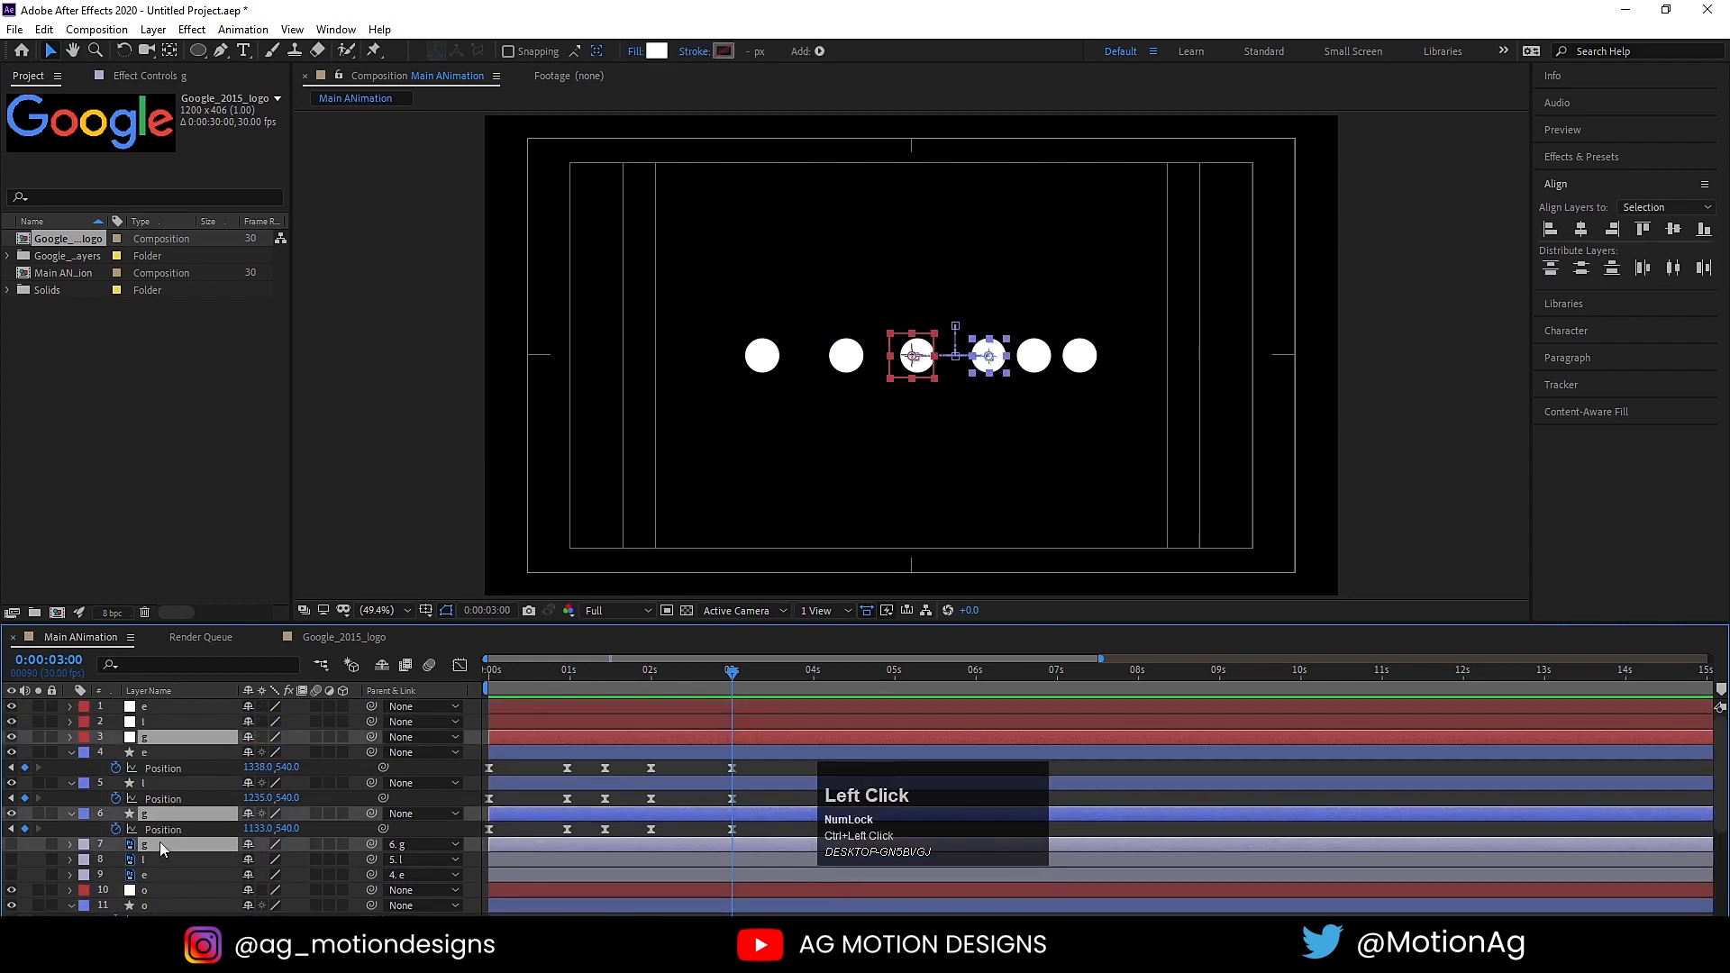
left_click_drag(150, 842, 207, 884)
Step: Select the l's null, circle and letter layers and move them together between the e's layers and the second g's group
scroll(155, 827, "up", 1)
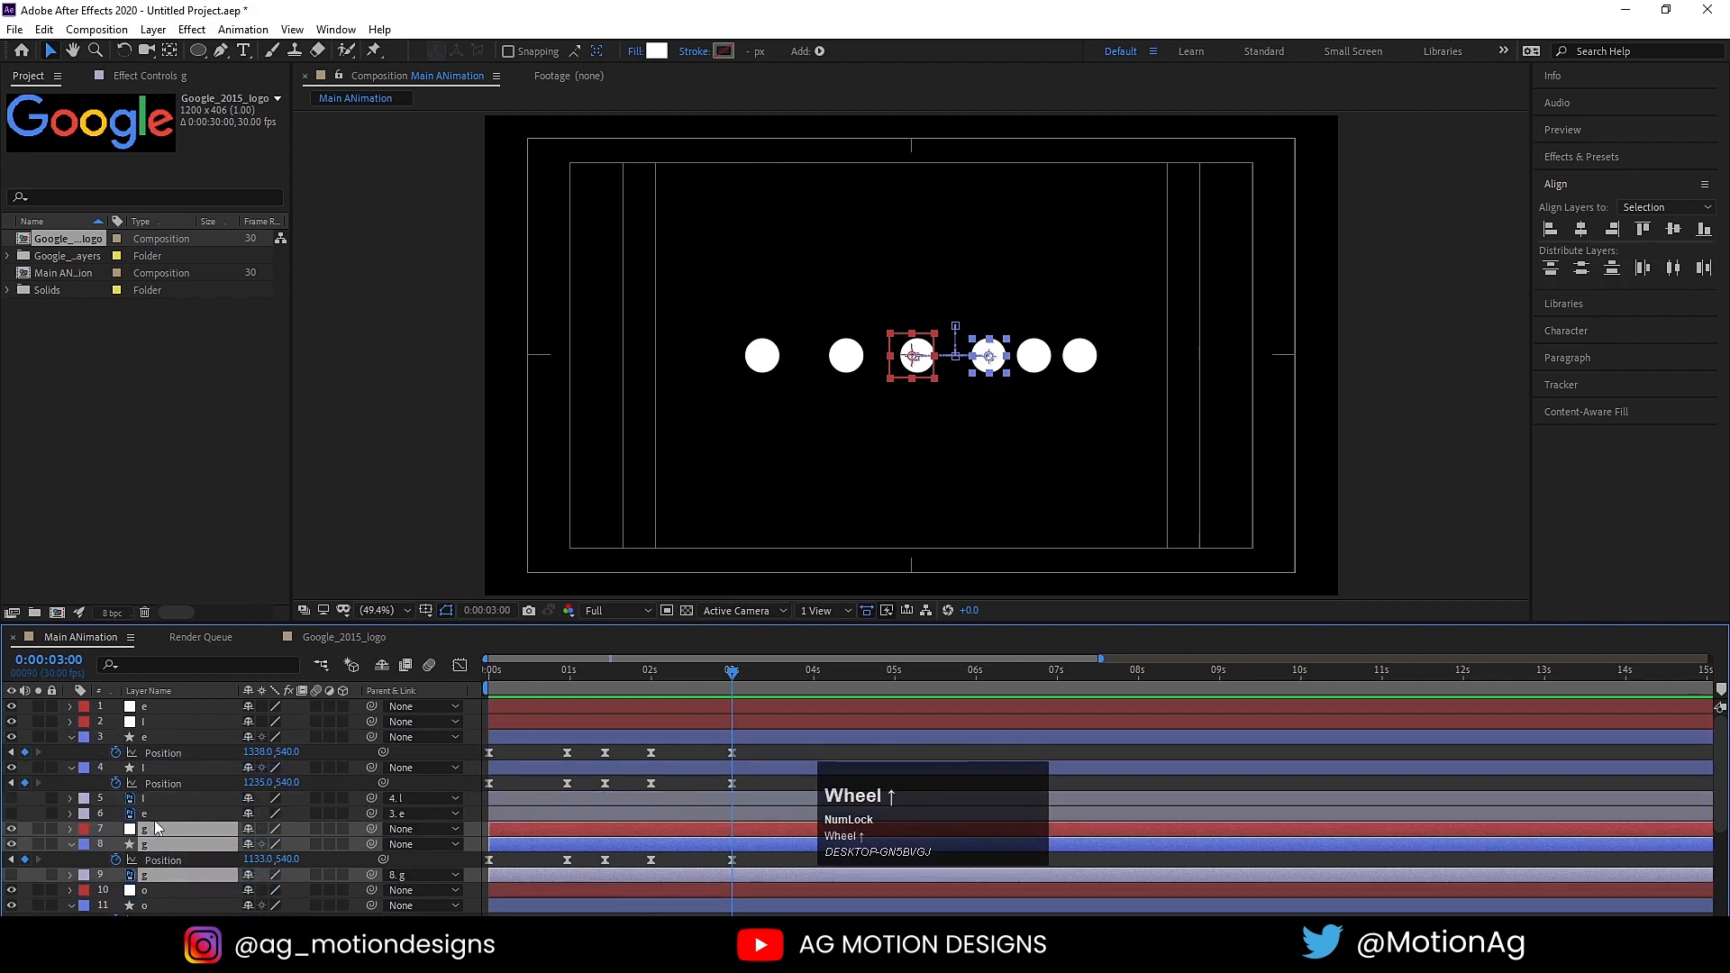
left_click(153, 799)
left_click(153, 768, "ctrl")
left_click(156, 722, "ctrl")
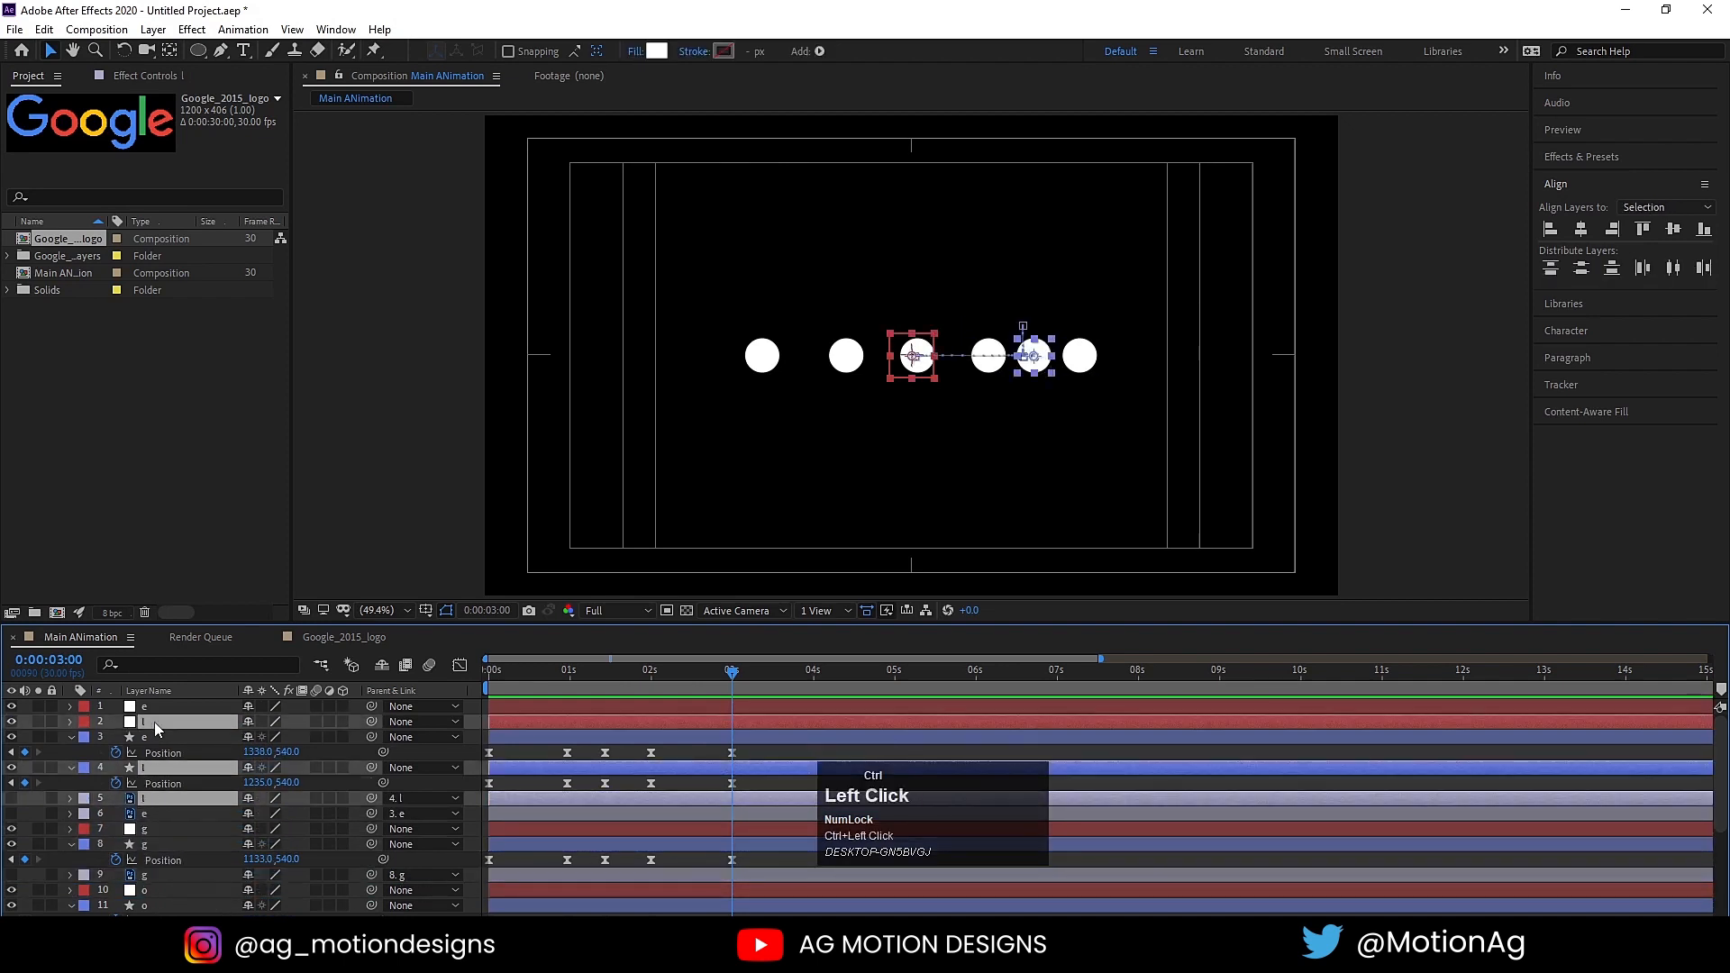
left_click_drag(147, 799, 177, 819)
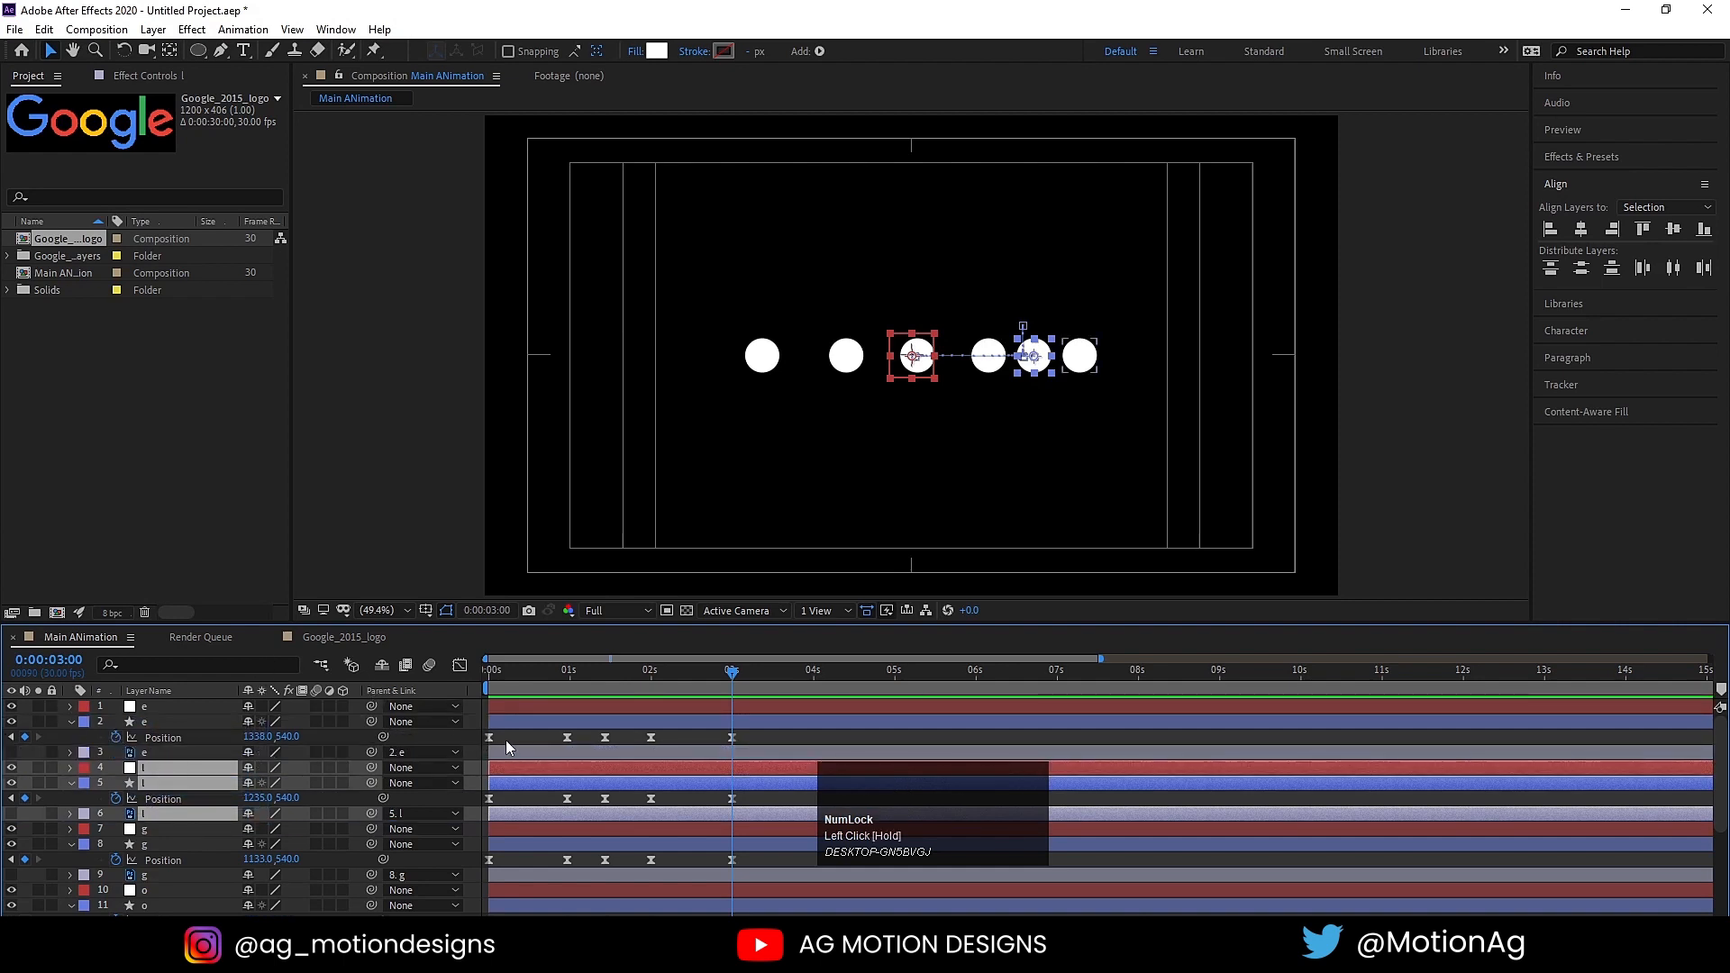
Step: Deselect all layers and collapse their keyframed properties in the timeline
left_click(482, 739)
key("u")
key("u")
scroll(165, 844, "down", 3)
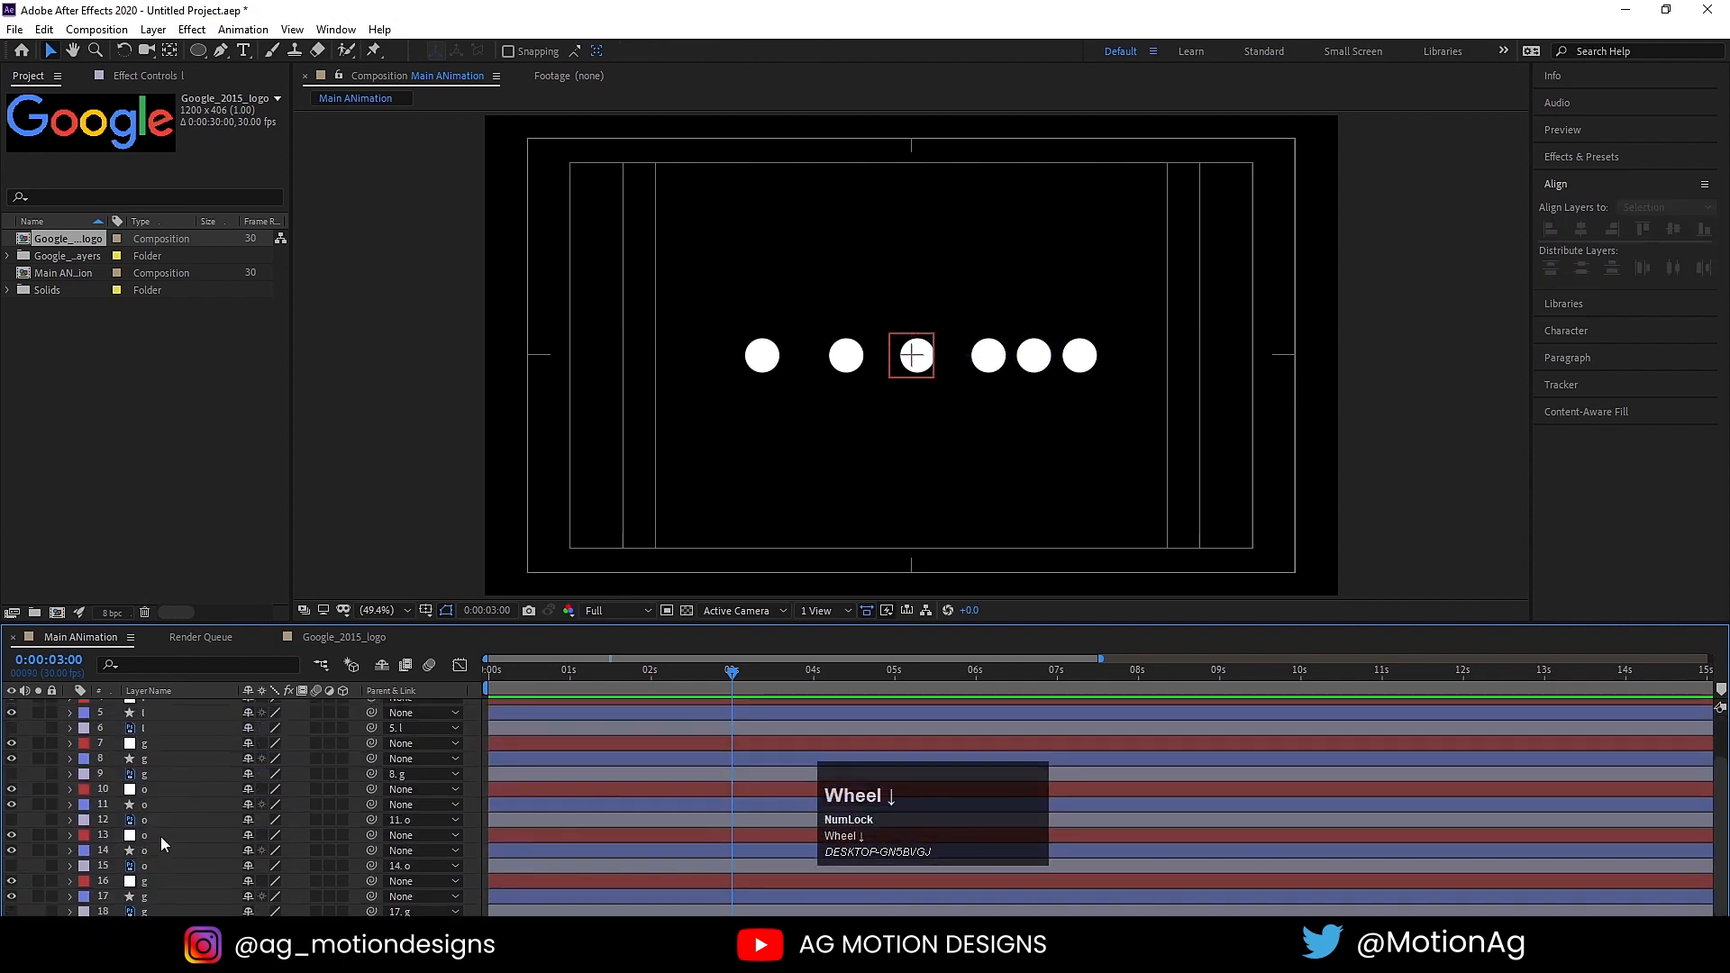
Step: Parent the first G's circle layer to its null
left_click(171, 911)
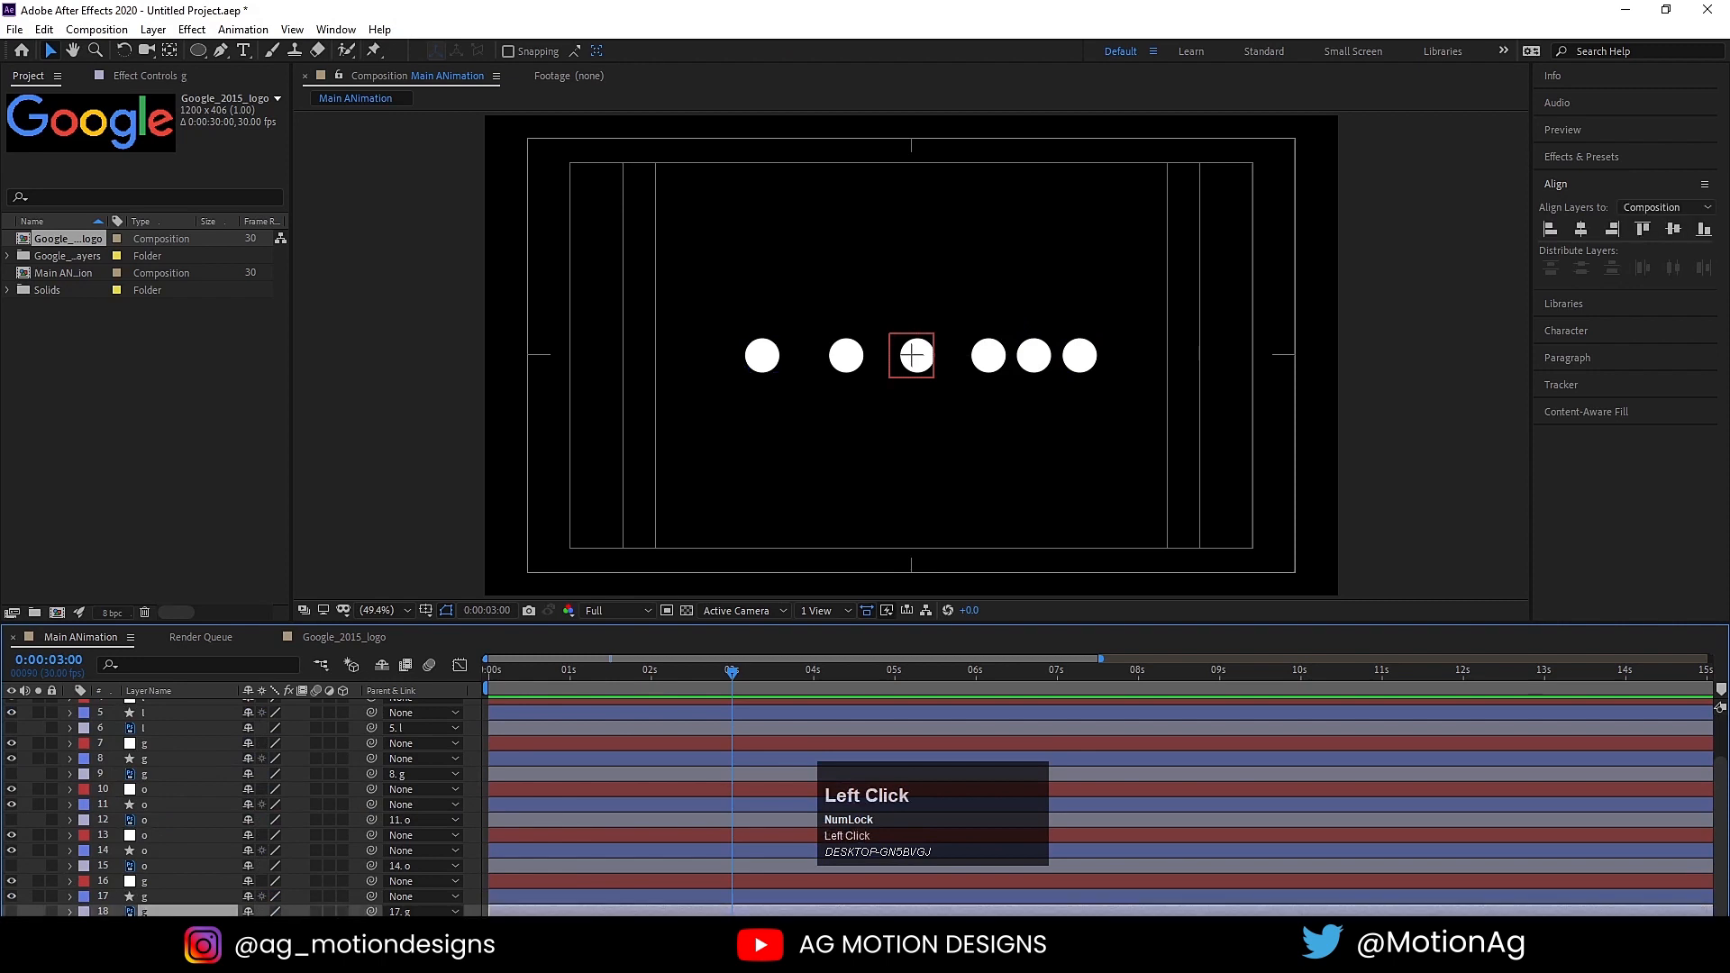
left_click(130, 897)
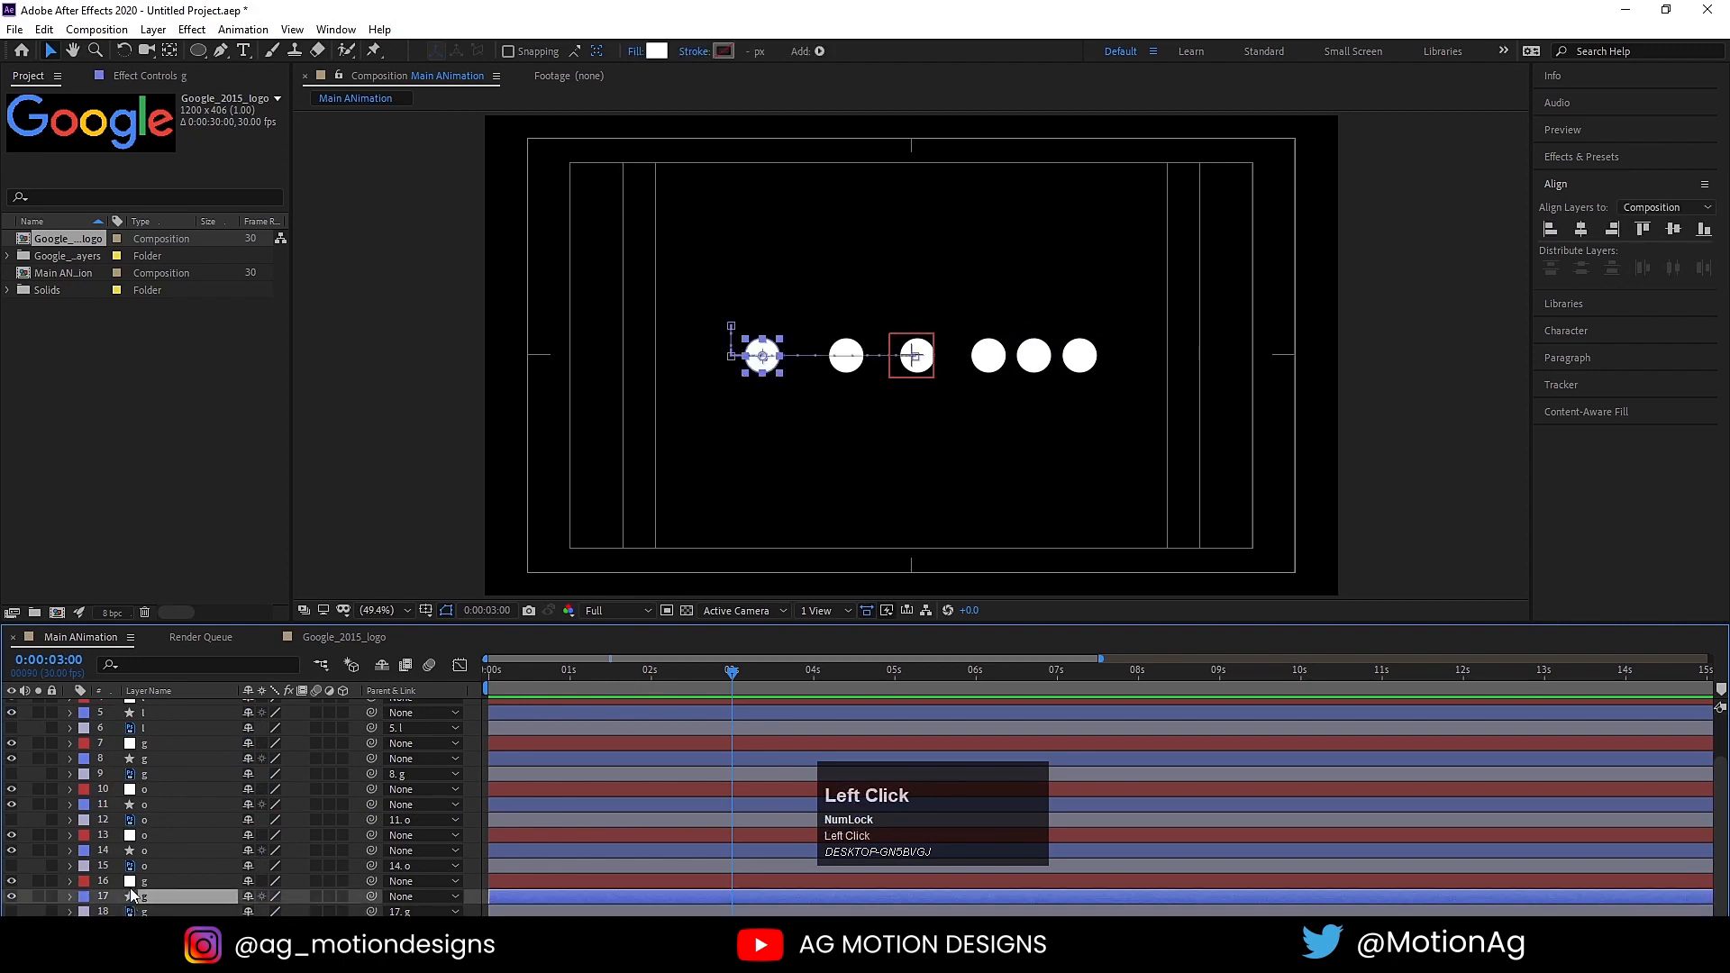
left_click(133, 882)
left_click(147, 870)
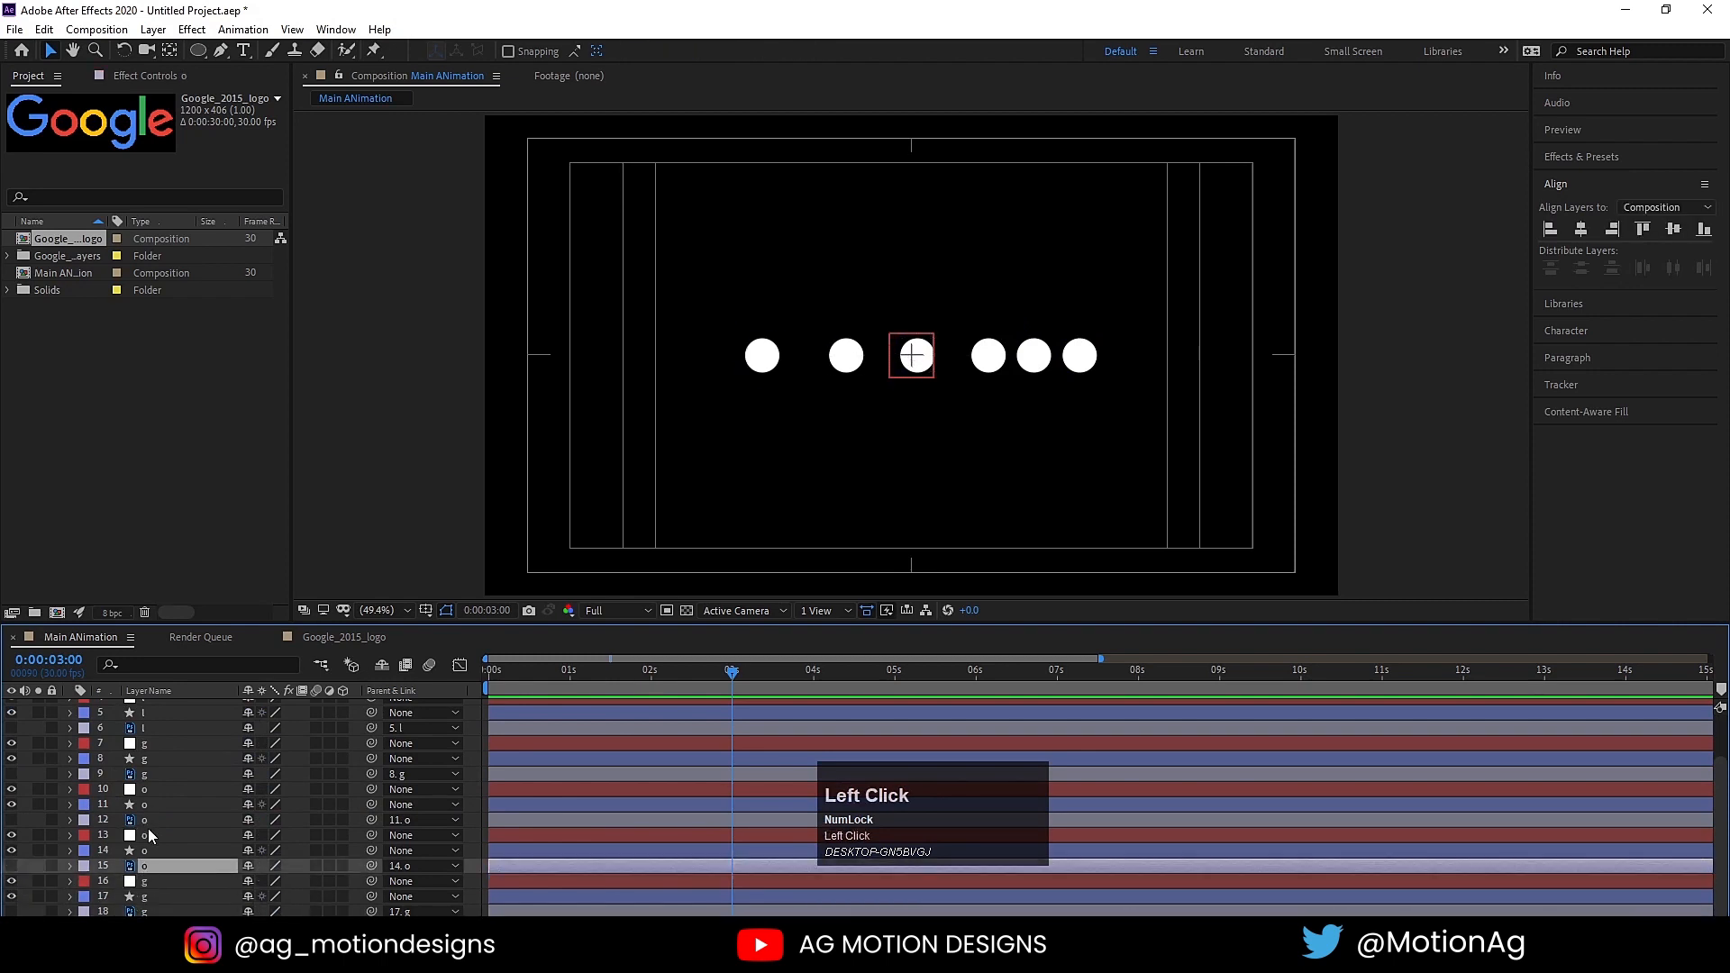
left_click(154, 897)
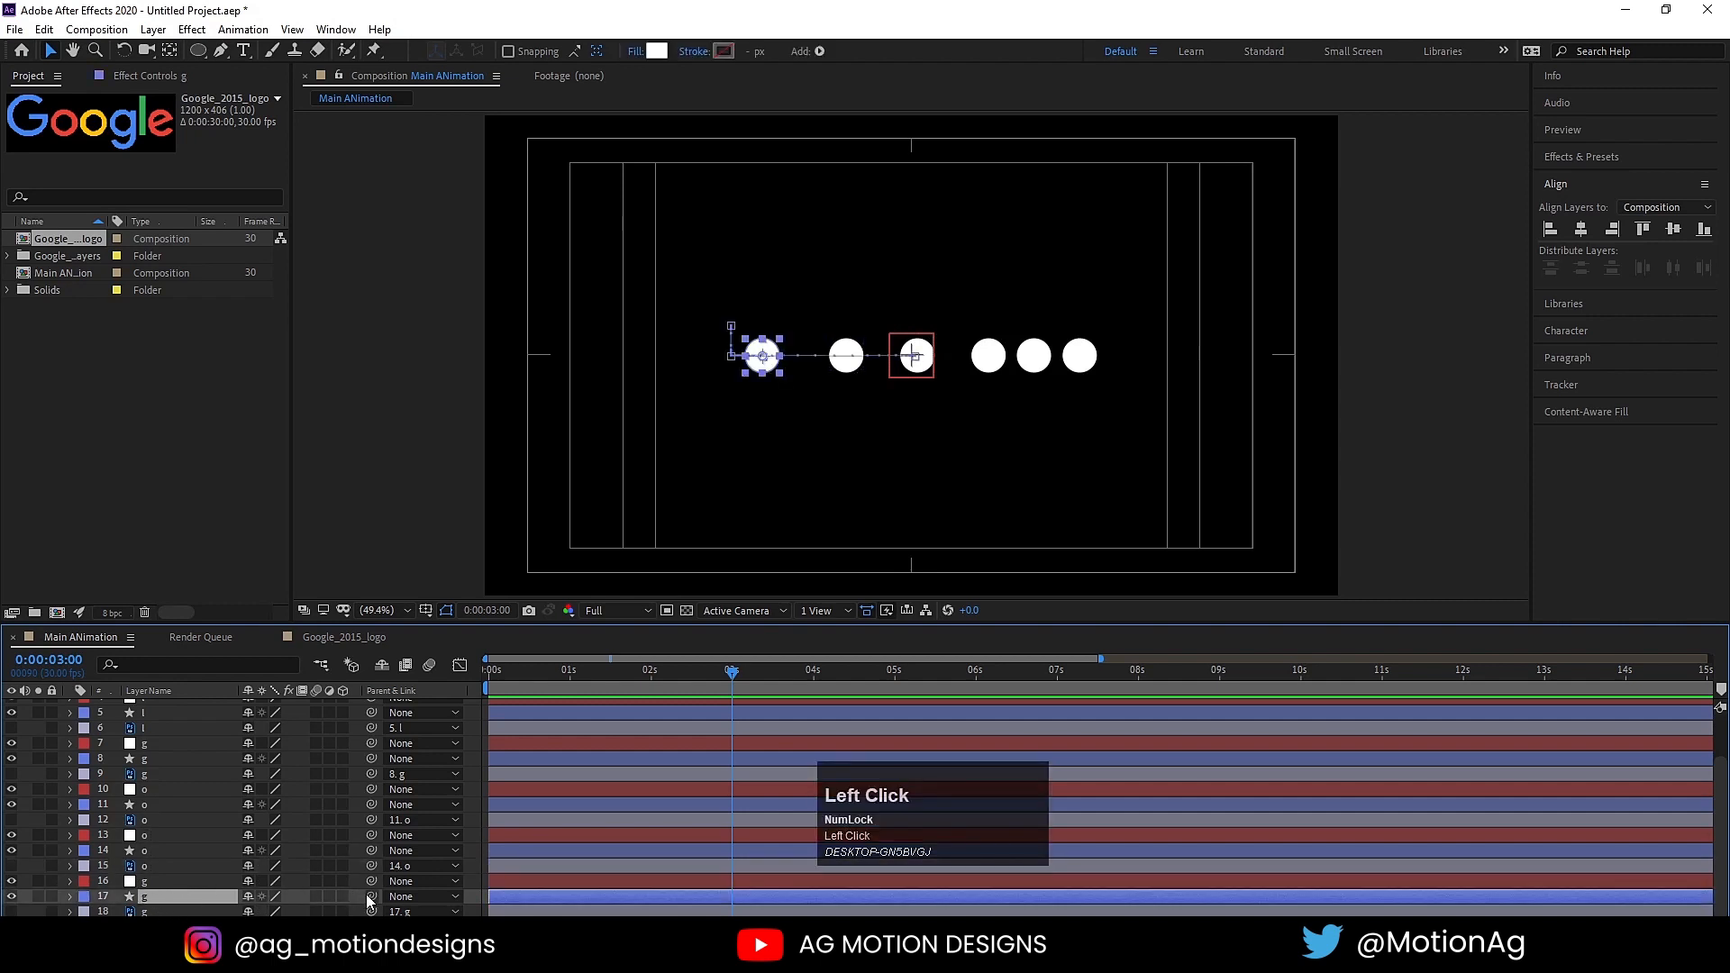
left_click_drag(366, 894, 181, 879)
Step: Parent each of the two o circle layers to its own null
left_click(168, 851)
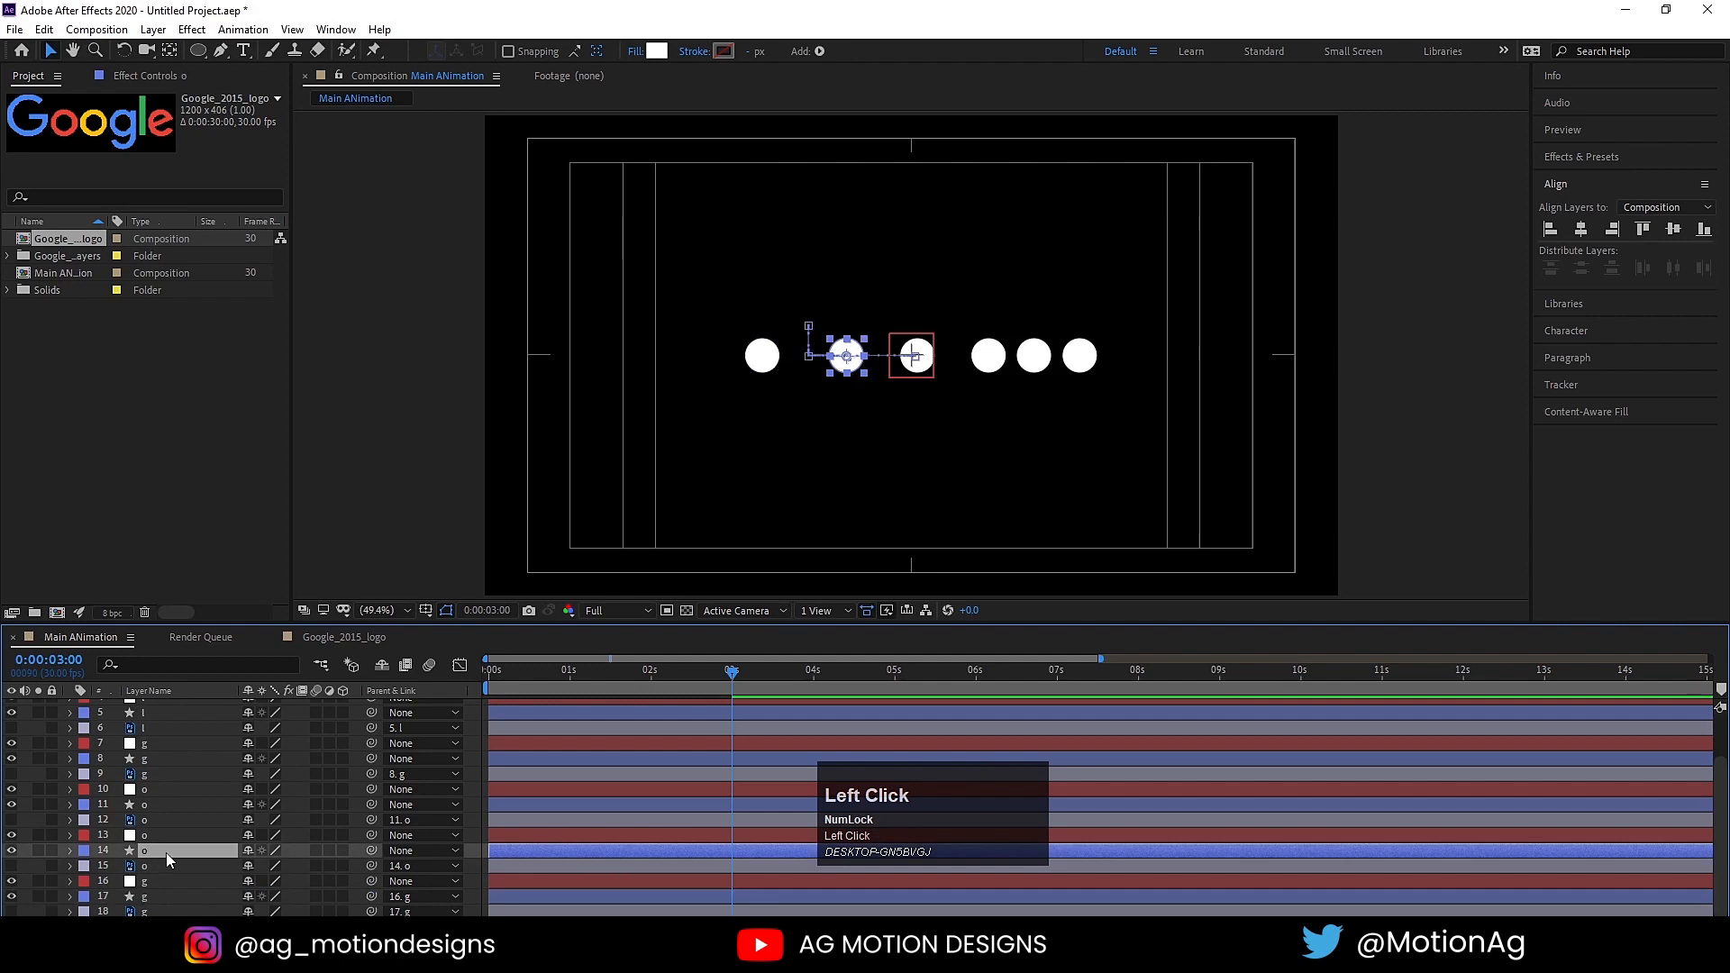
left_click_drag(367, 856, 177, 834)
left_click(154, 805)
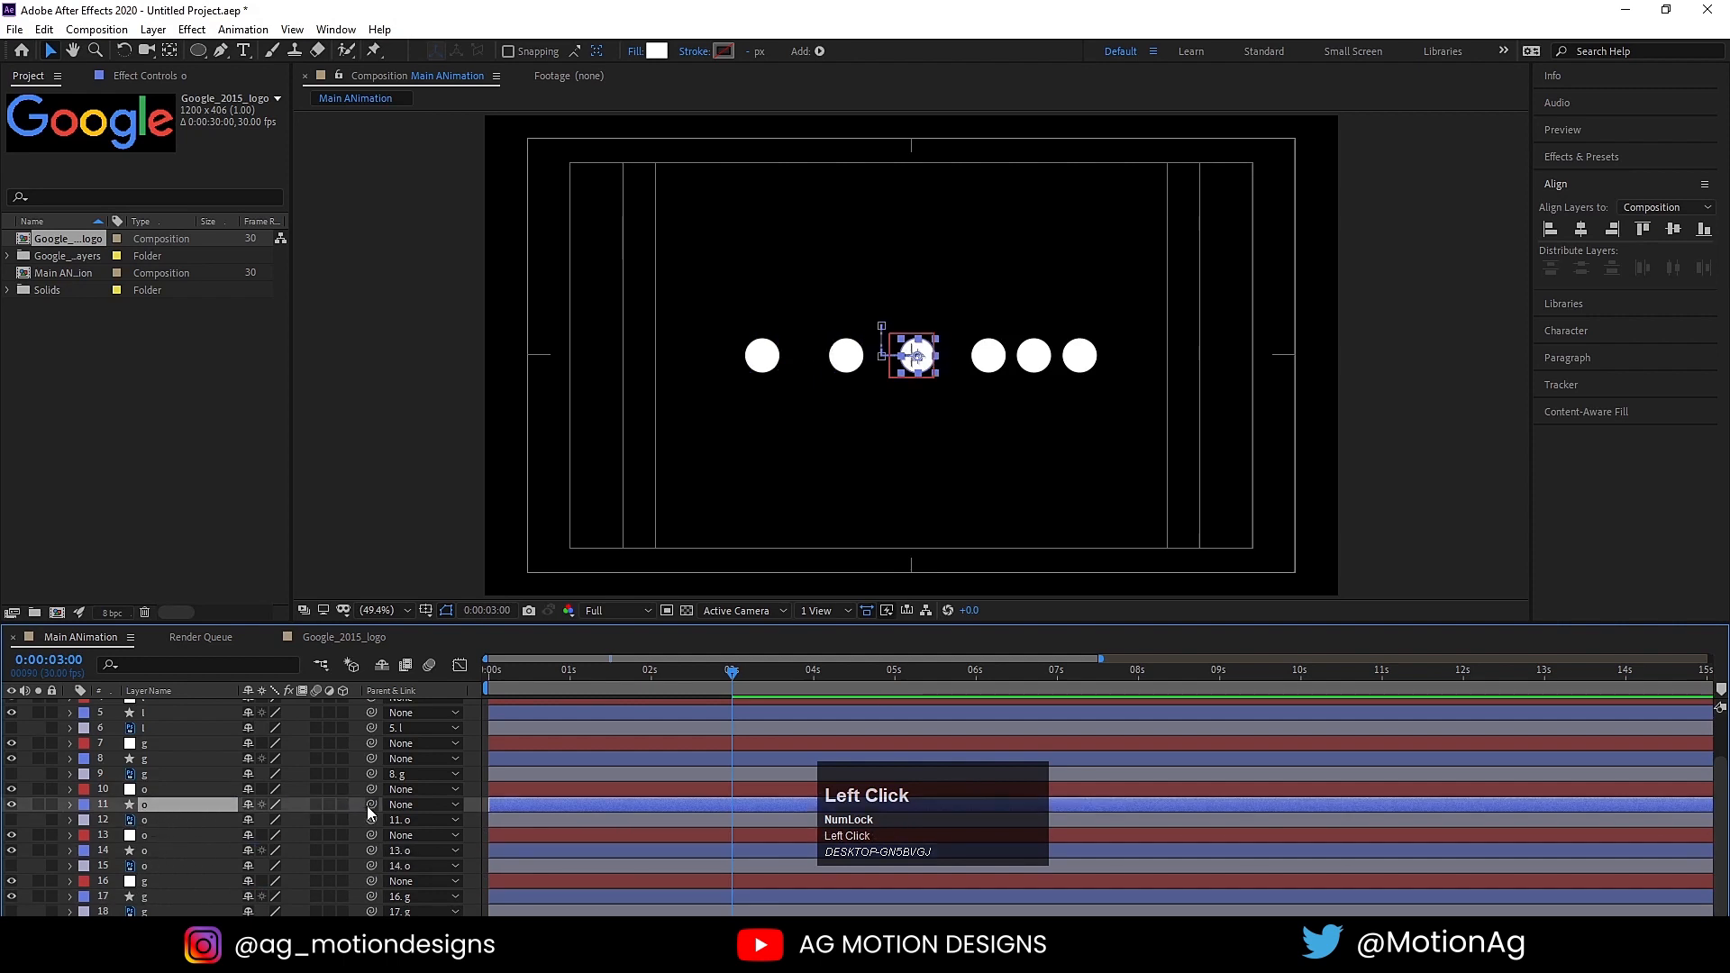
left_click_drag(312, 802, 171, 796)
left_click(163, 792)
Step: Parent the second g's circle and the l's circle to their respective nulls
left_click(148, 760)
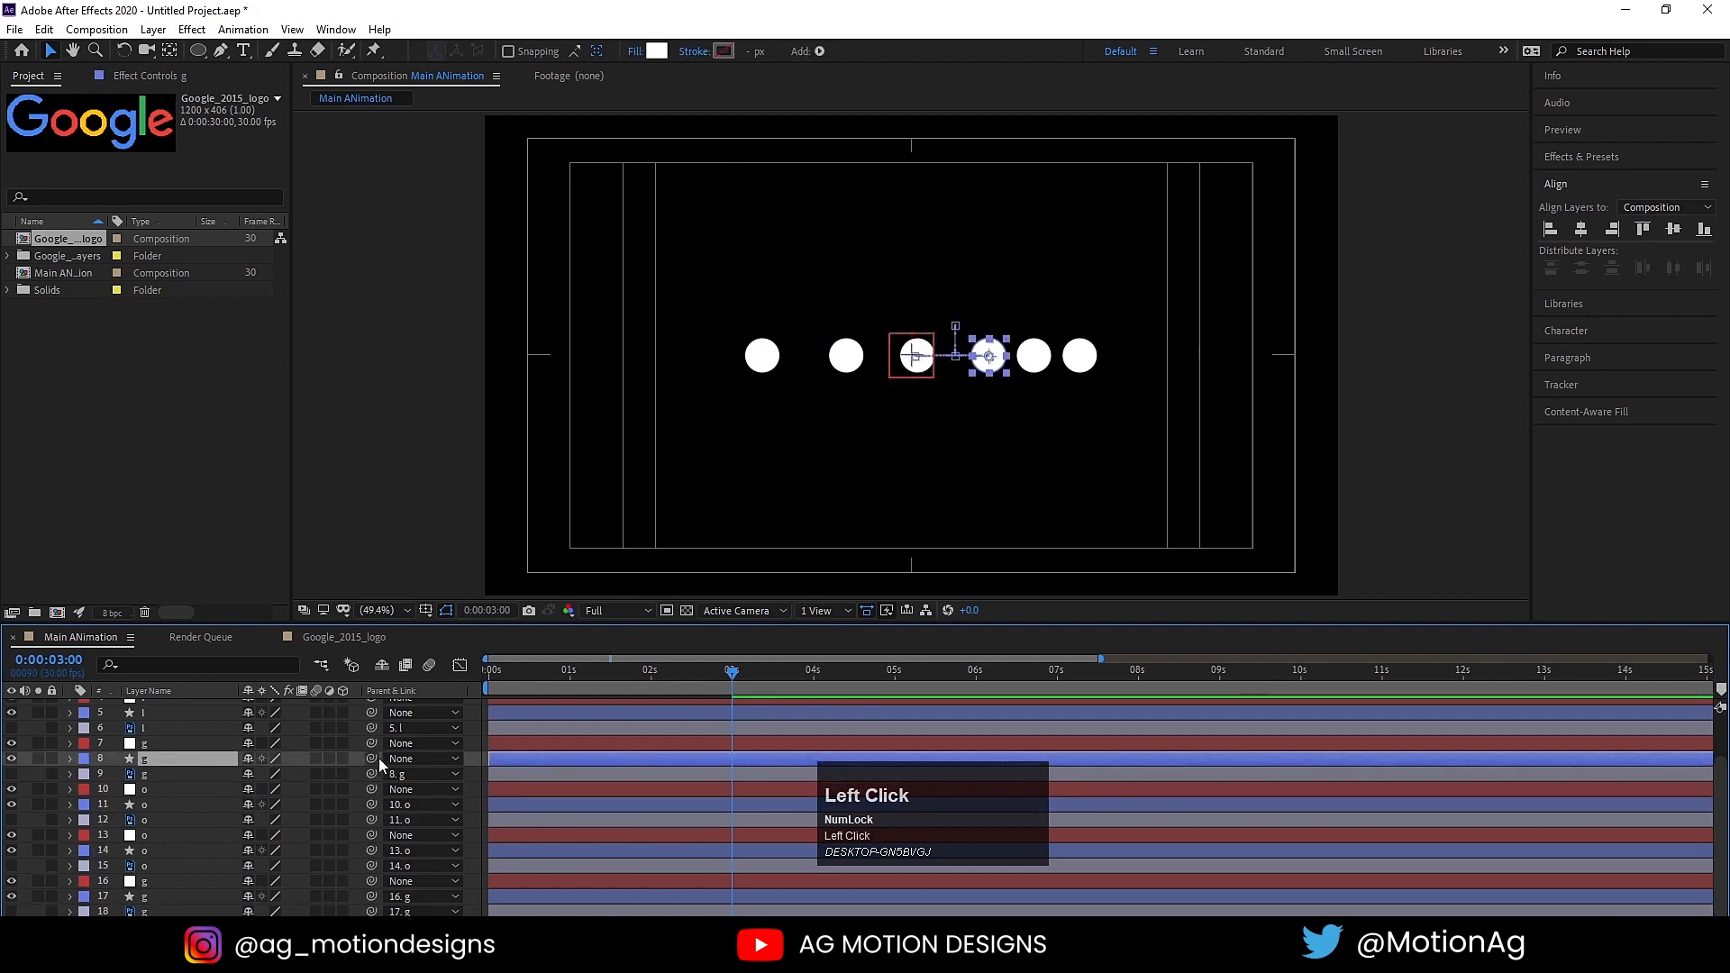
left_click_drag(377, 759, 153, 753)
scroll(151, 753, "up", 3)
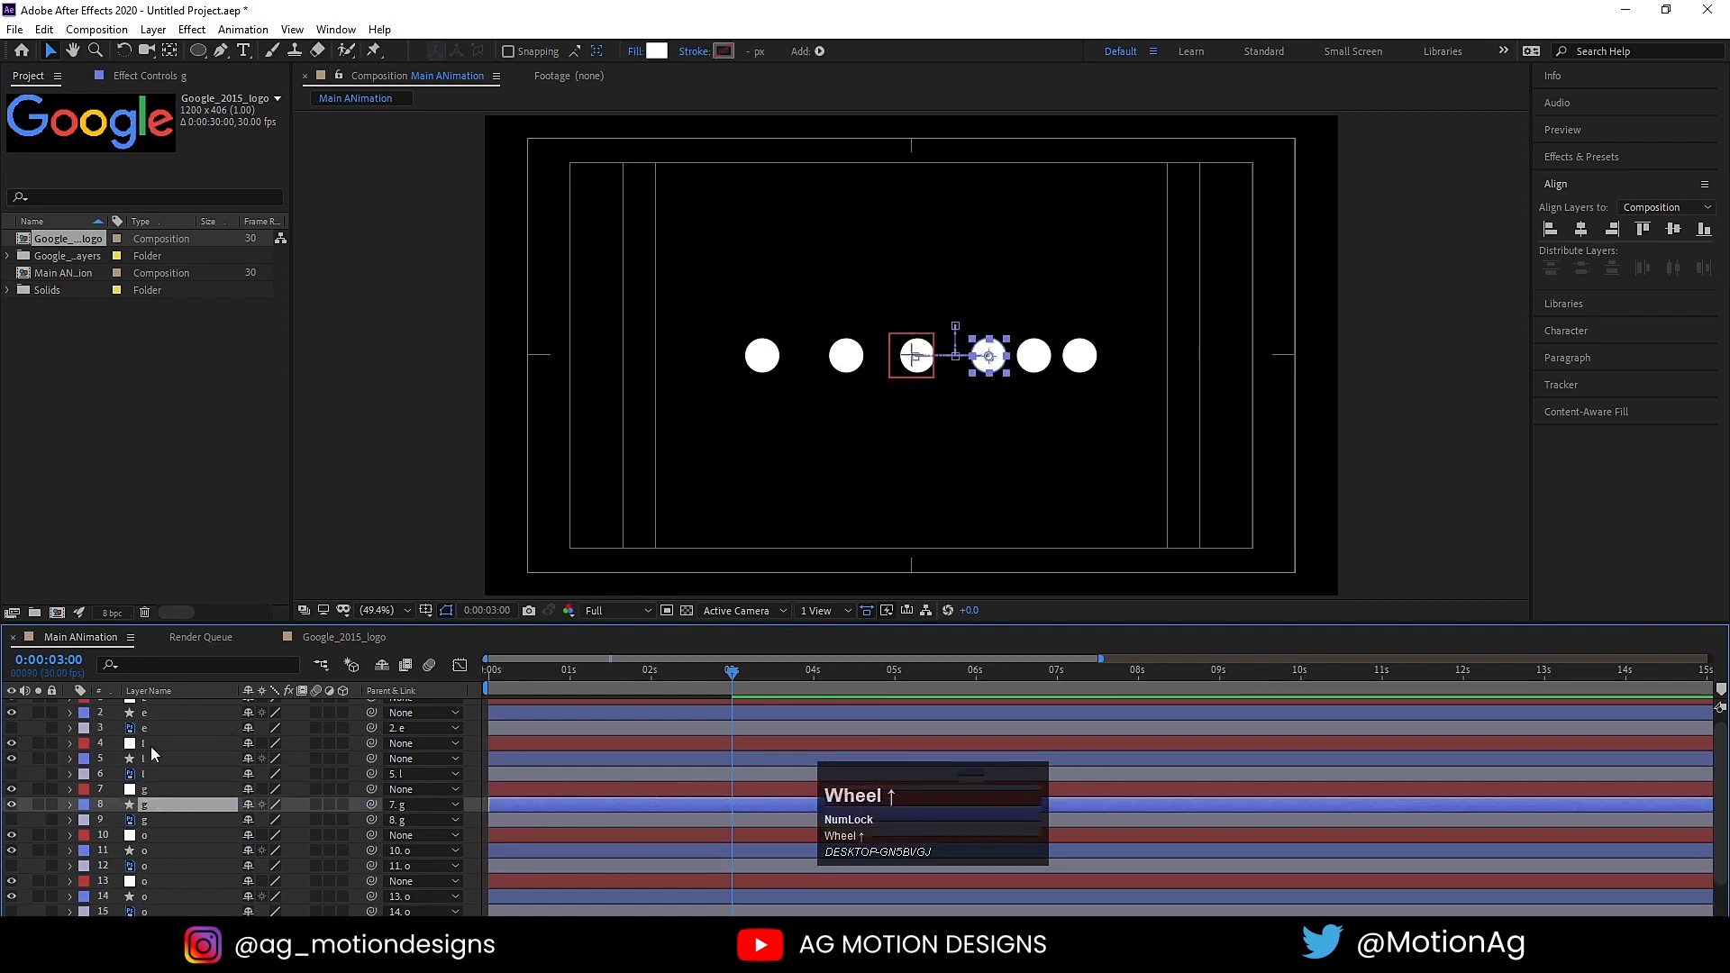
left_click(155, 755)
left_click(168, 770)
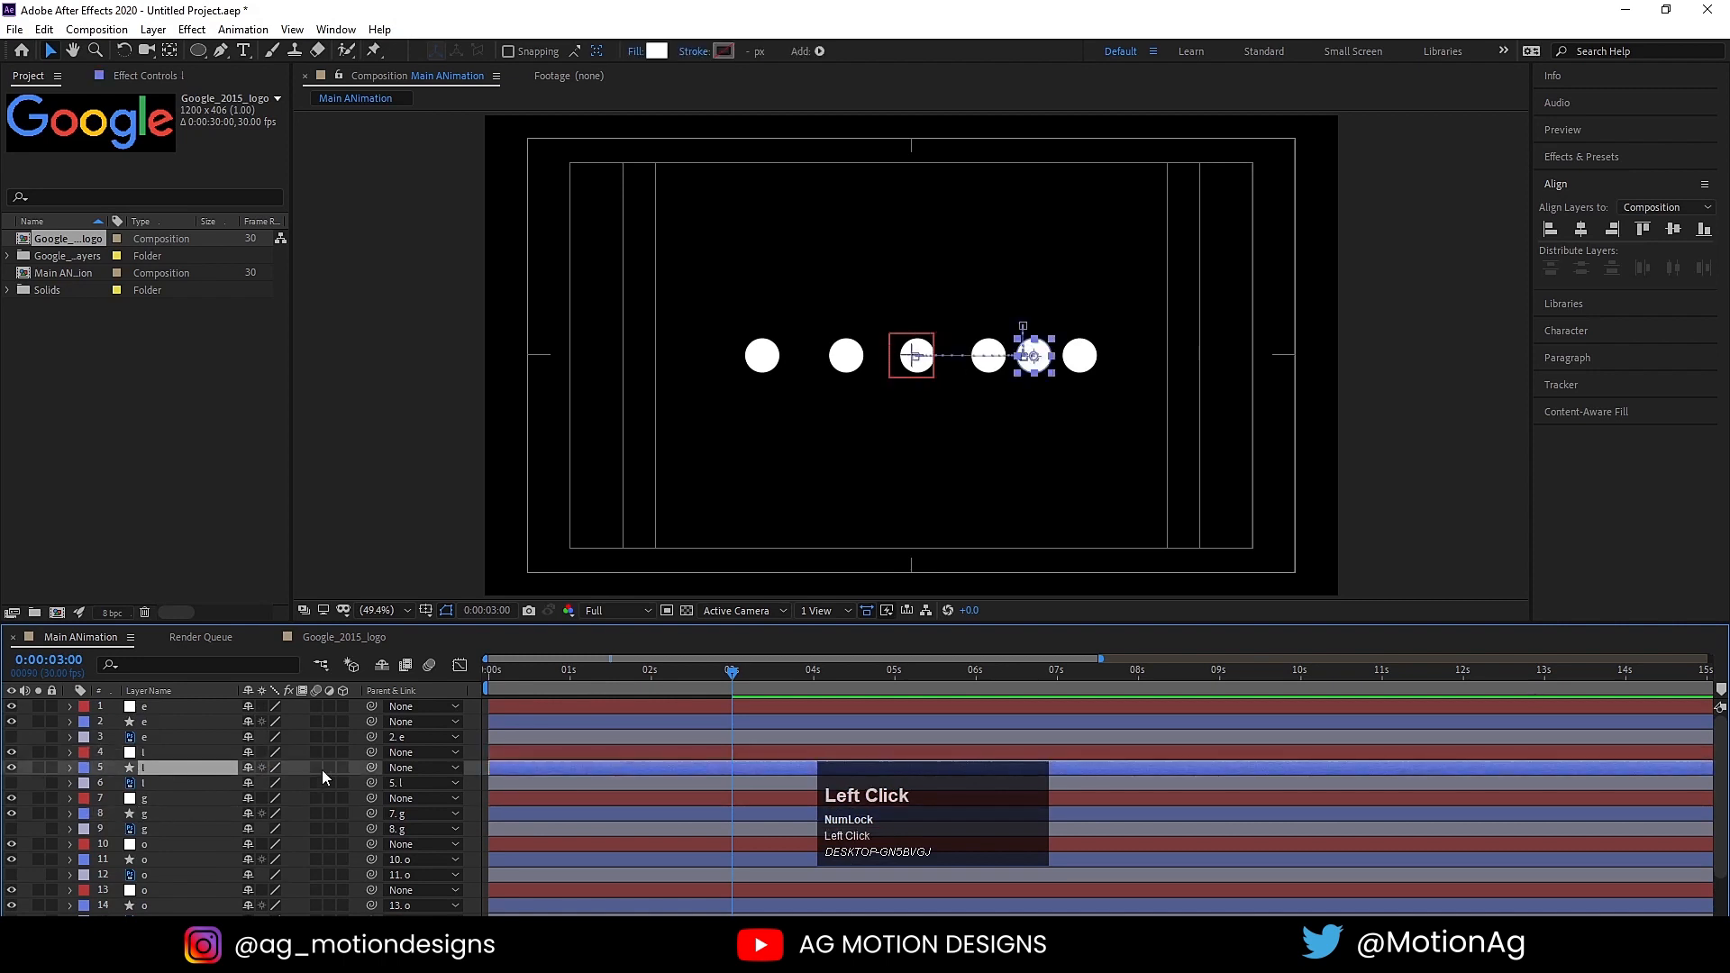
left_click_drag(371, 769, 177, 750)
left_click(177, 750)
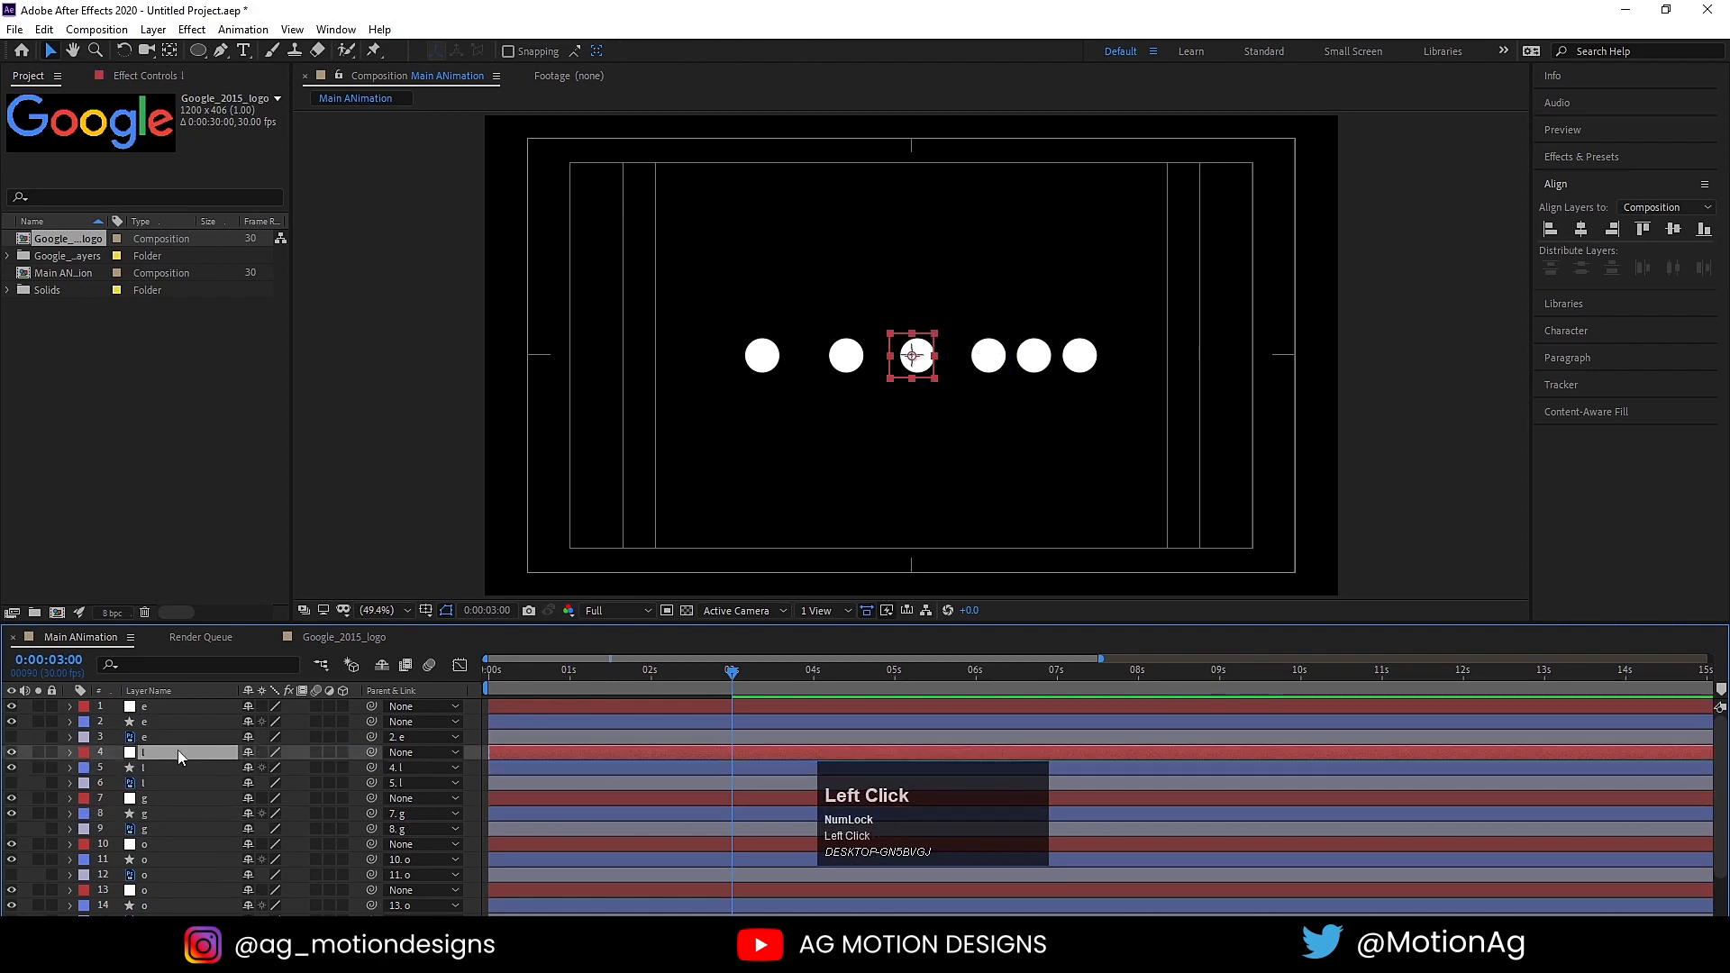
Step: Parent the e's circle layer to its null
left_click(165, 722)
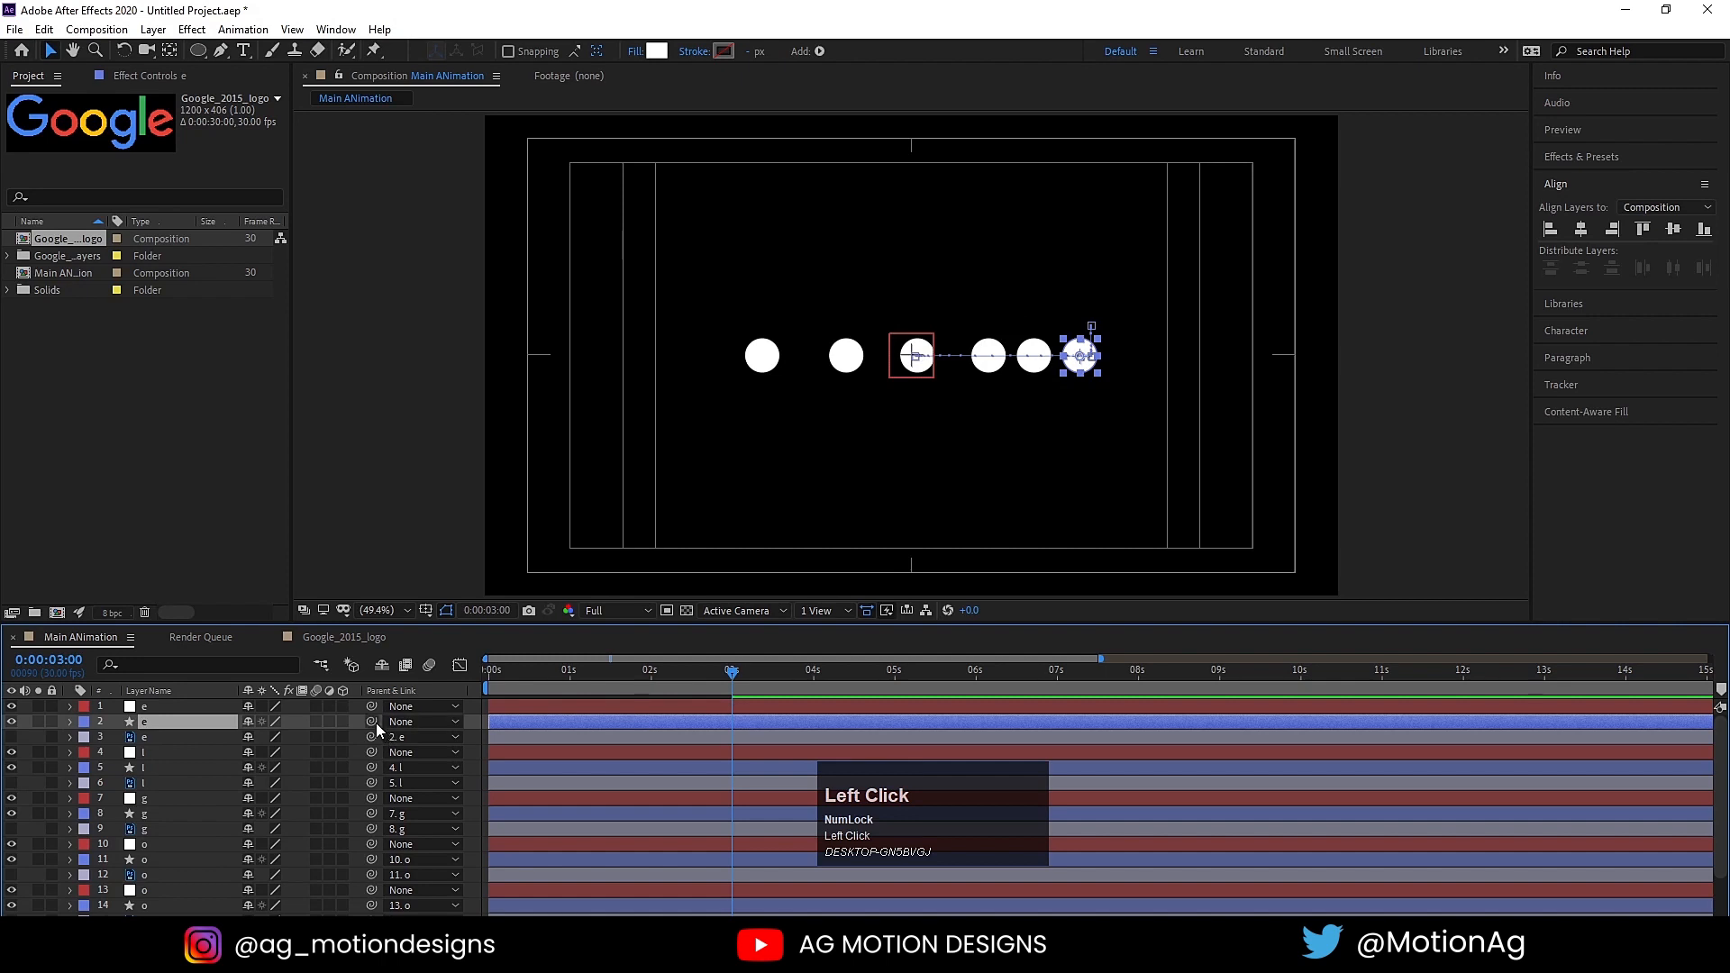
left_click_drag(372, 721, 208, 710)
left_click(208, 710)
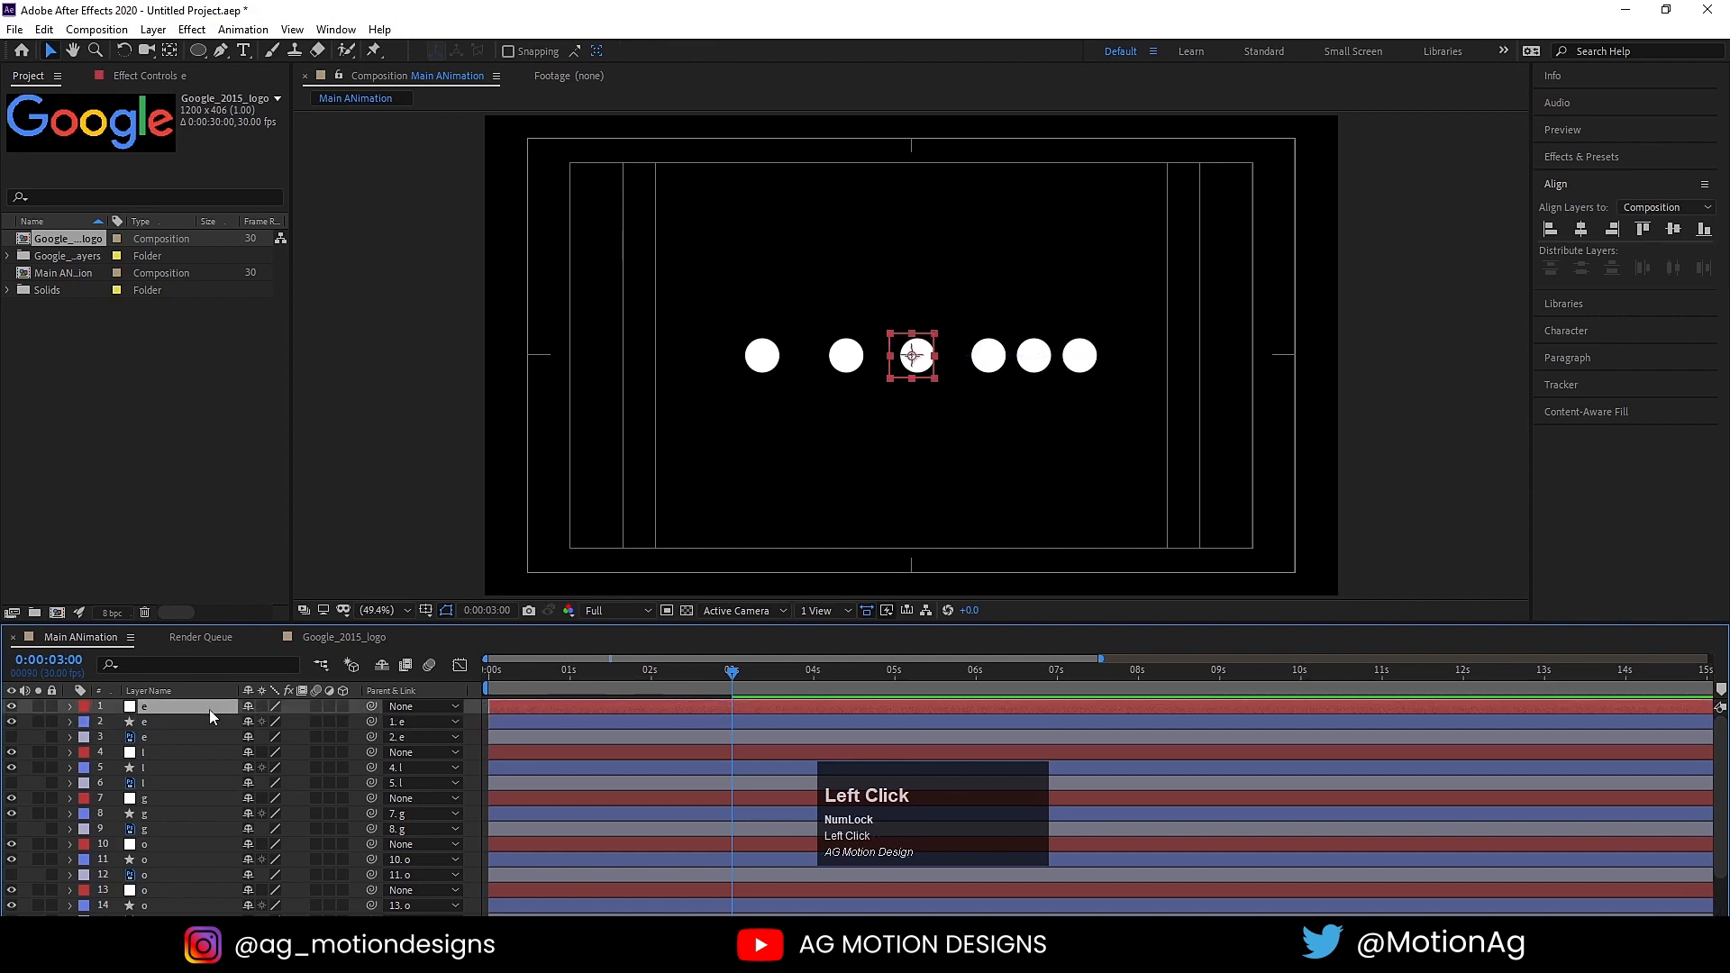
Step: Preview the rotating circles from the start of the composition, and deselect all layers
left_click(634, 678)
key("space")
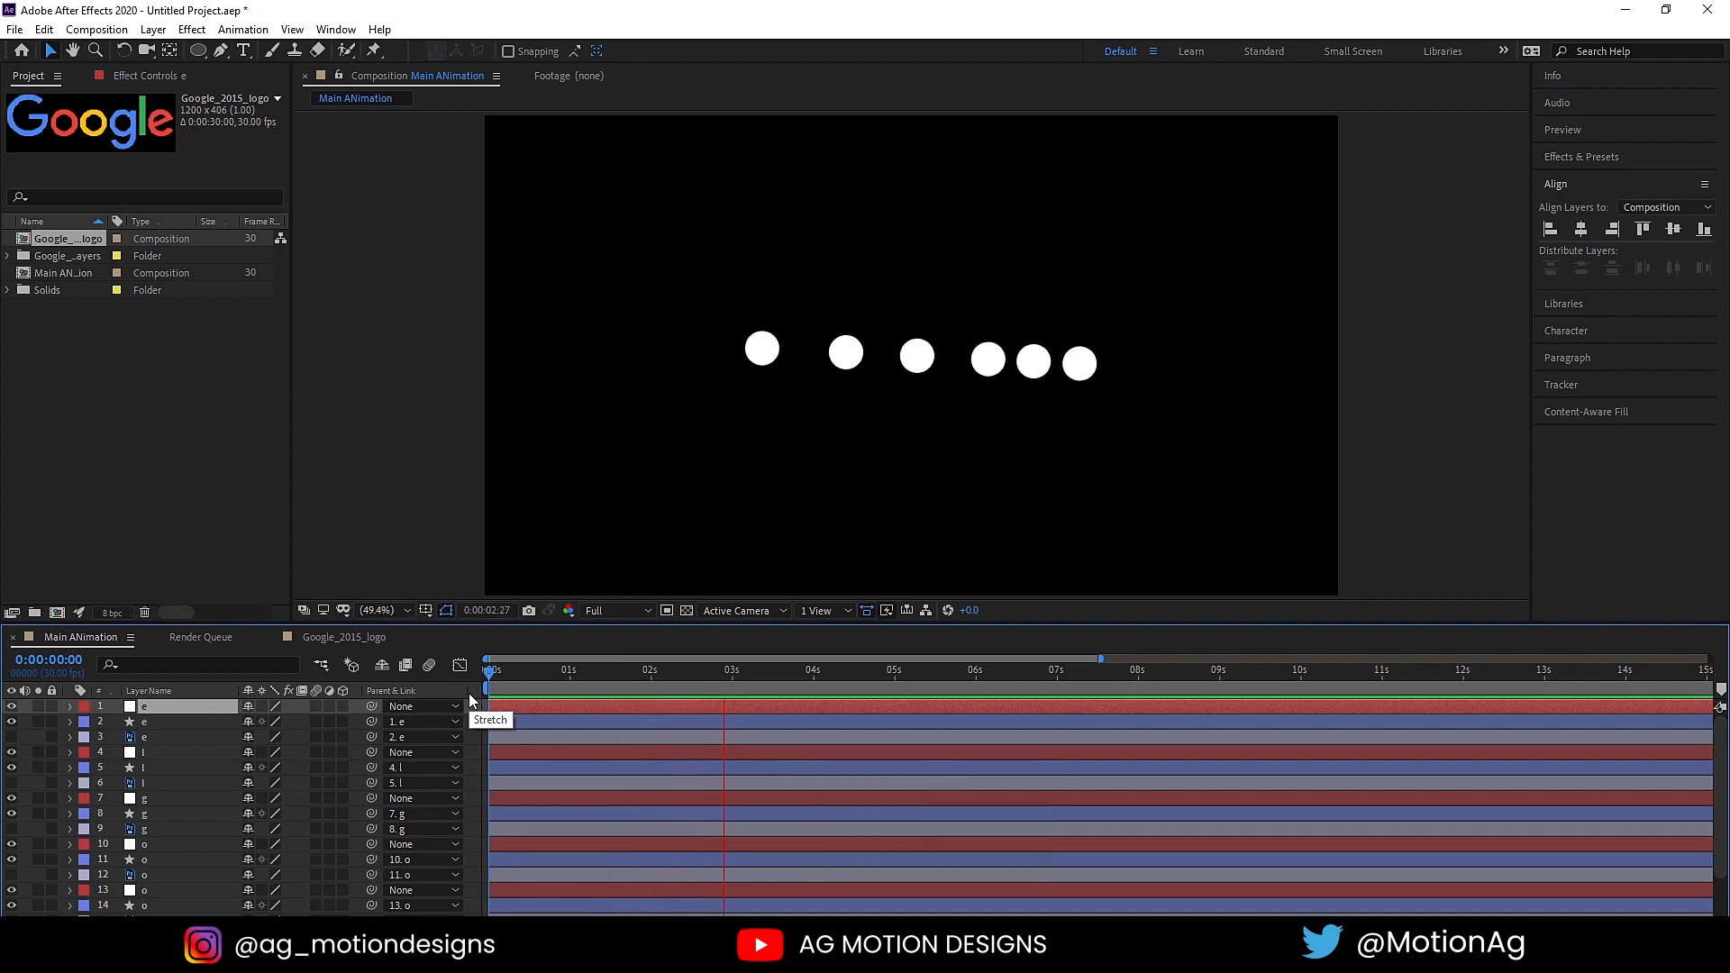
key("space")
left_click(474, 710)
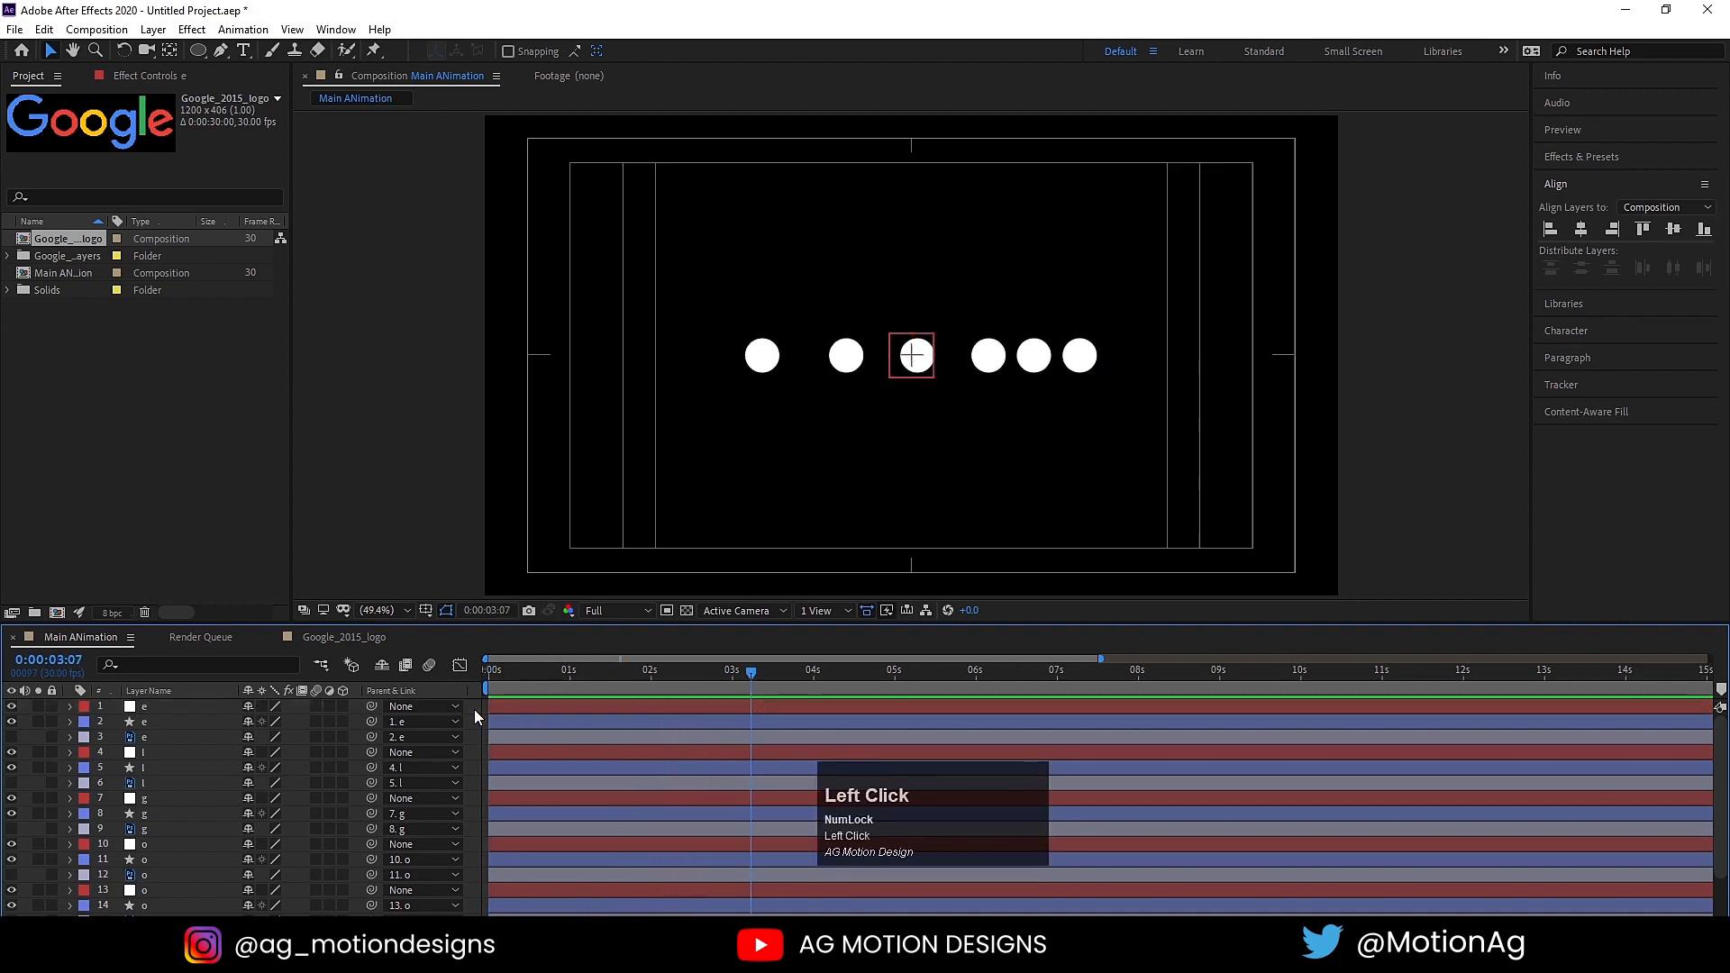
key("u")
key("u")
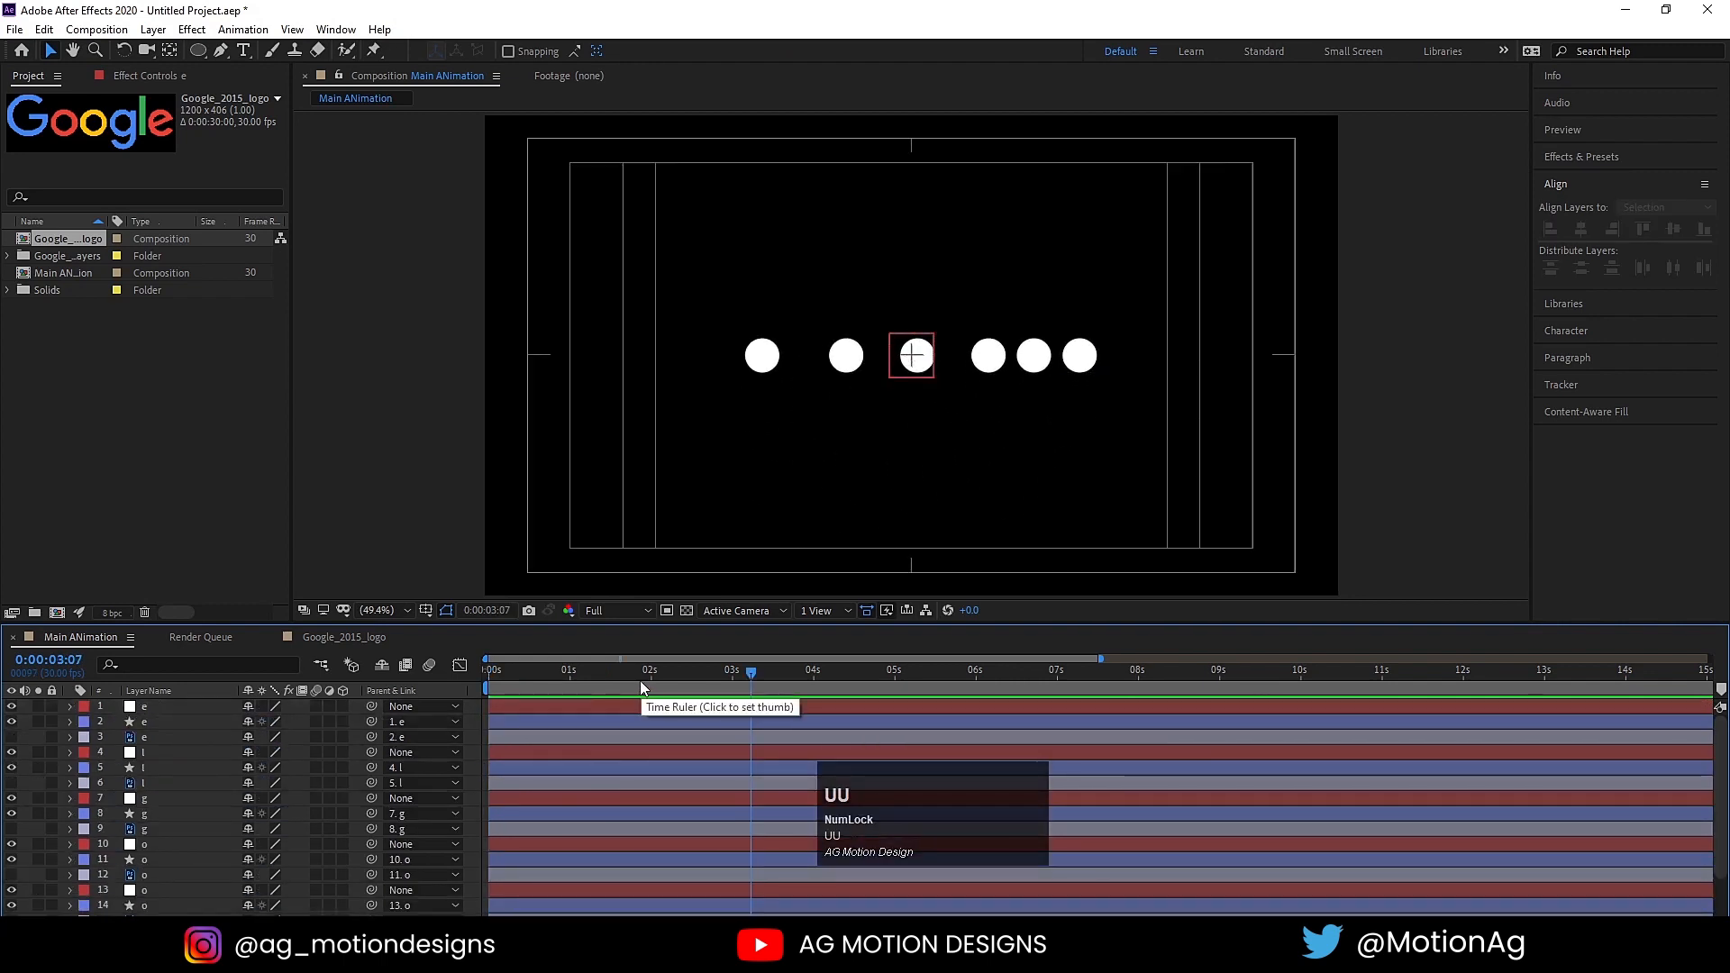
Step: Return to the start of the composition and make all the hidden letter layers visible
left_click_drag(651, 690, 393, 697)
key("Num_Lock")
scroll(608, 804, "down", 2)
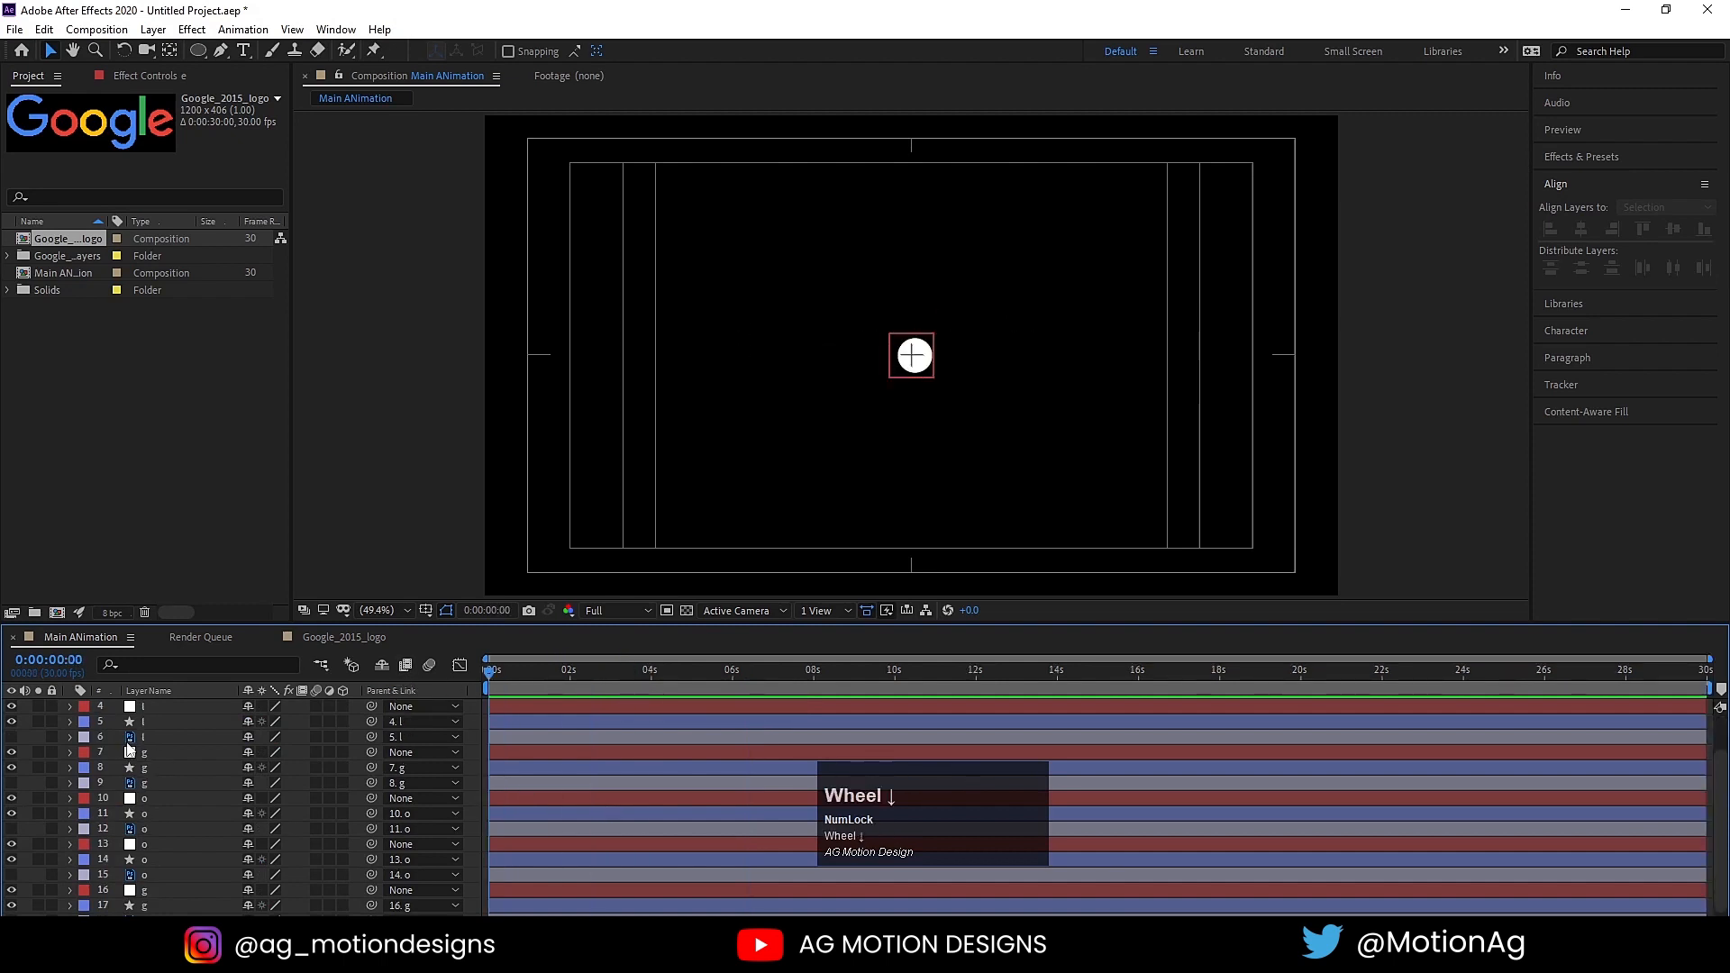
scroll(167, 782, "down", 2)
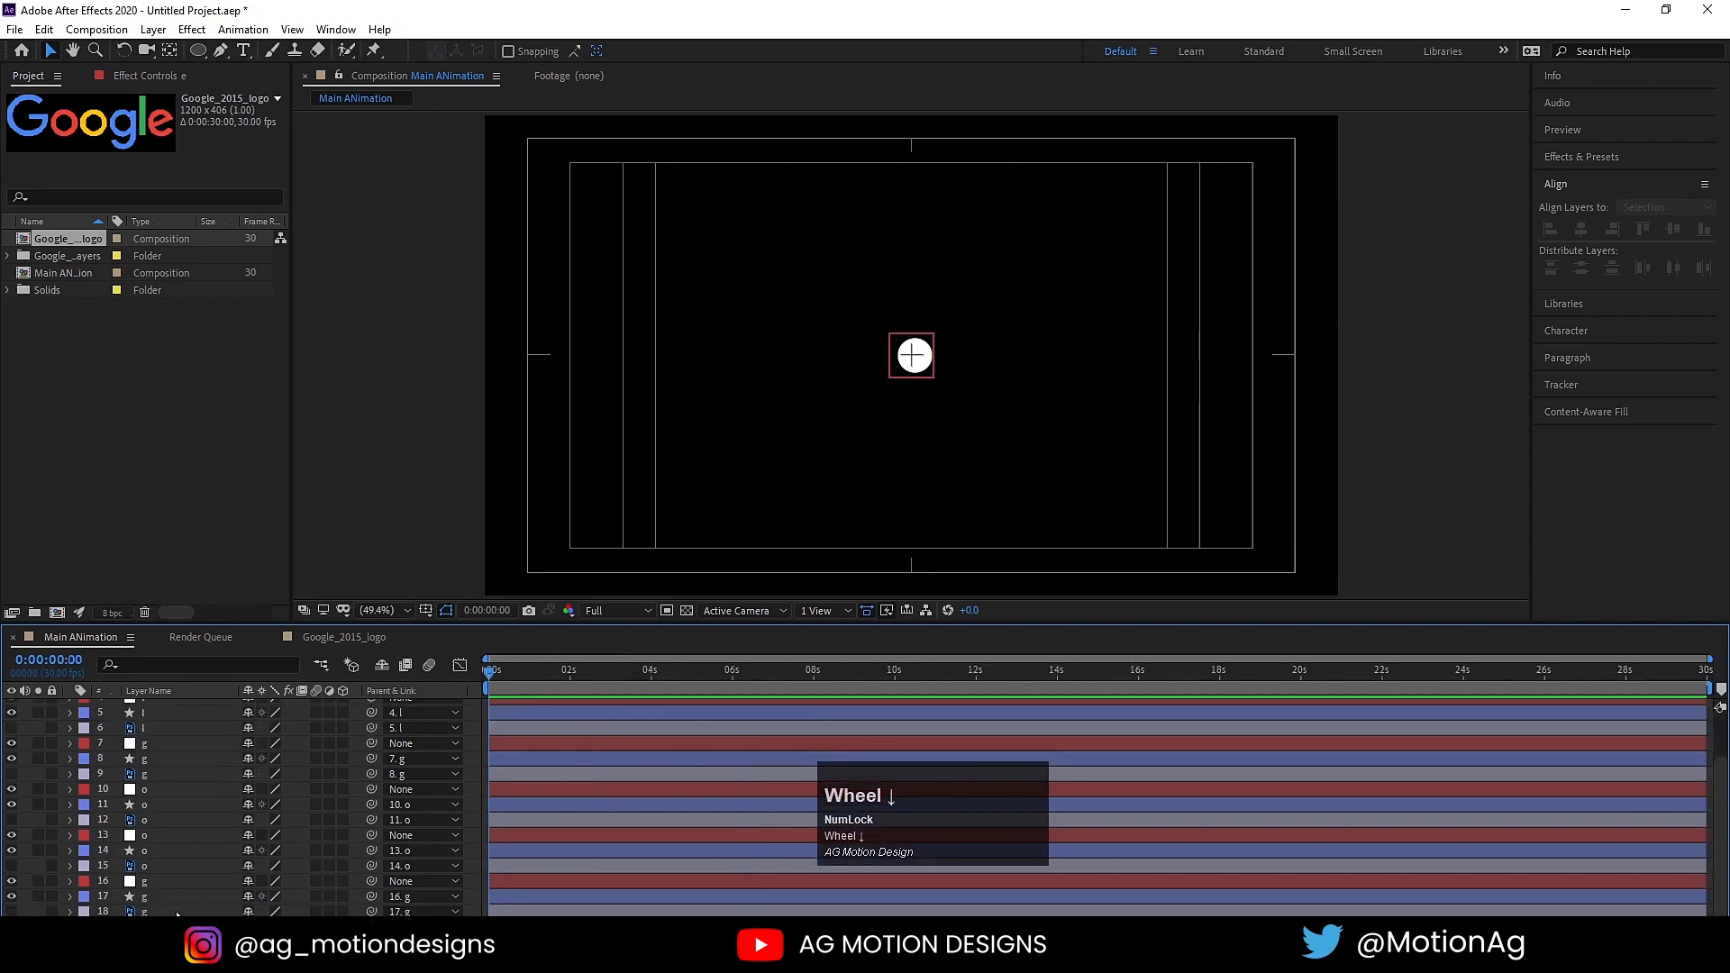
left_click(137, 912)
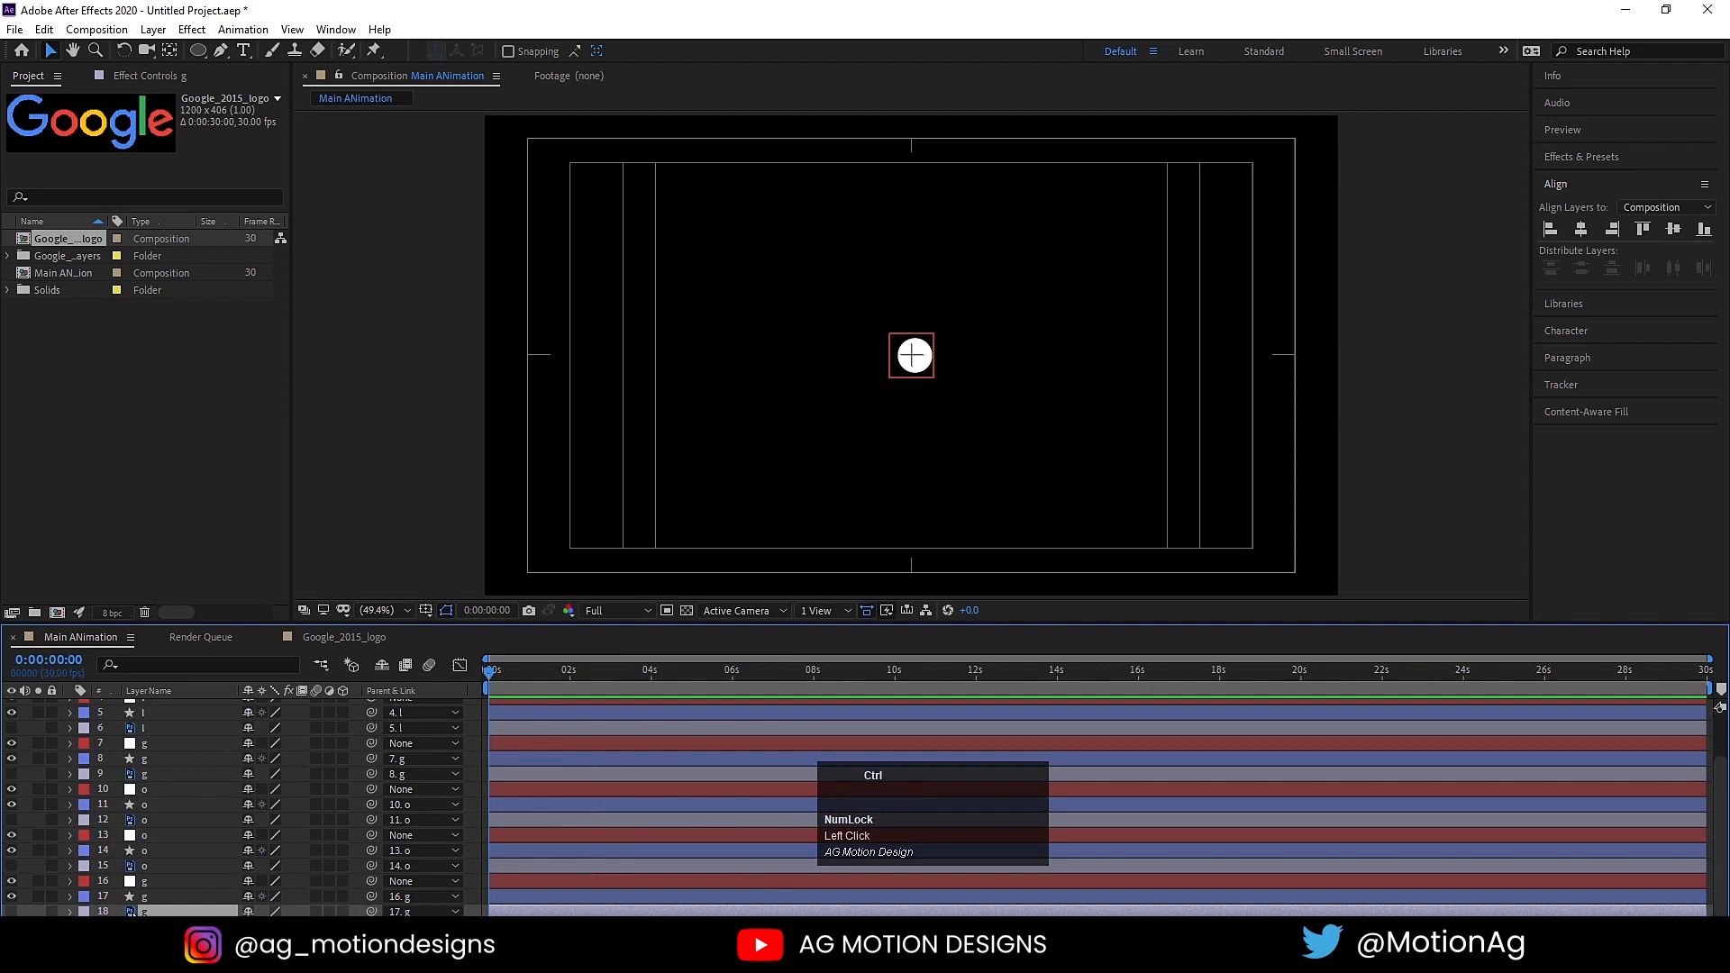
key("ctrl+a")
Step: Preview the animation with the letters shown along with the circles
key("space")
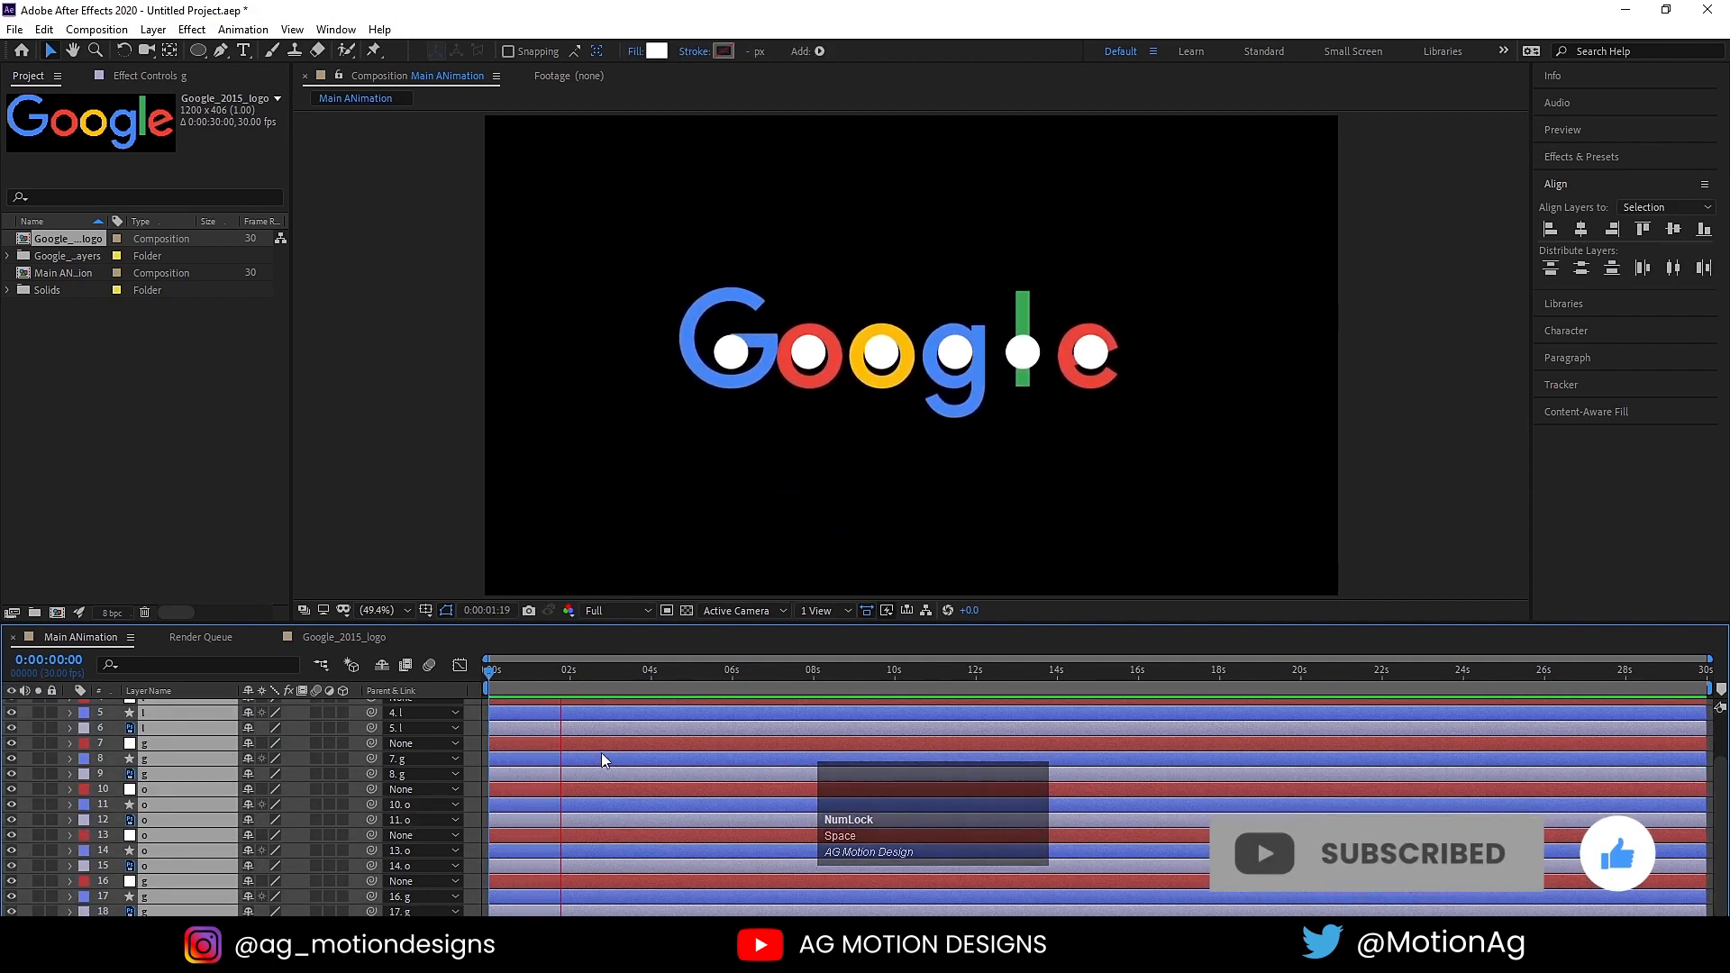
key("space")
key("space")
key("space")
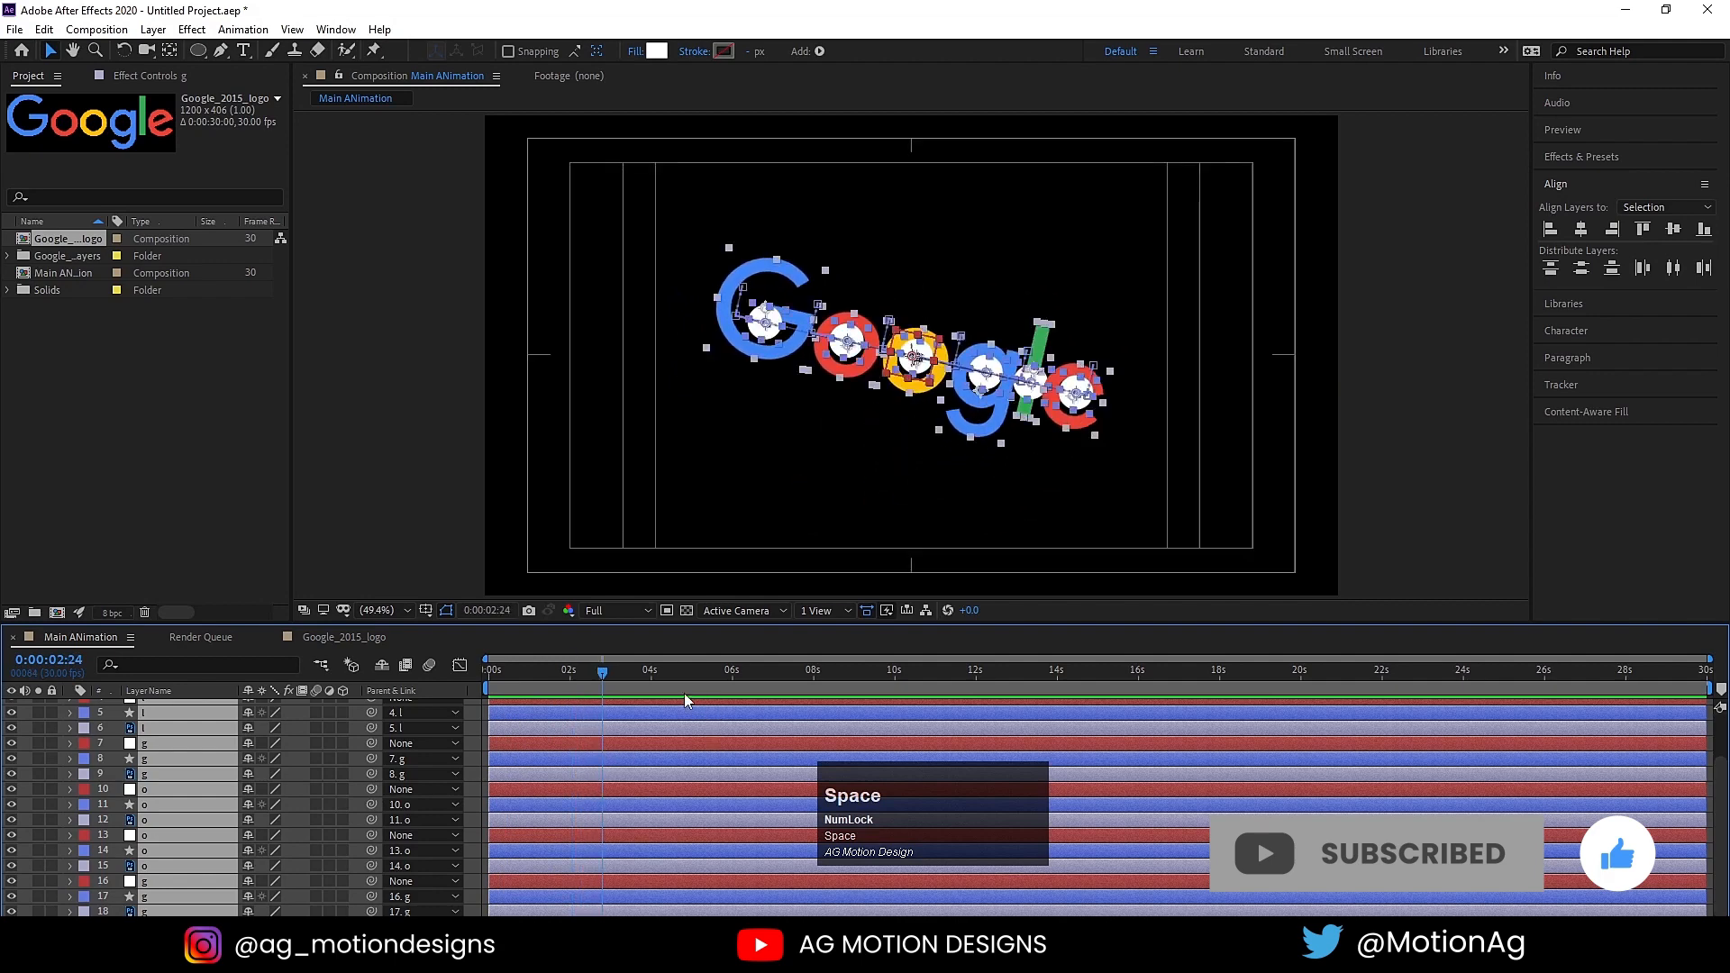
Step: Select only the six letter layers and make them start at 0:00:02:20
scroll(615, 689, "up", 2)
left_click_drag(601, 674, 592, 678)
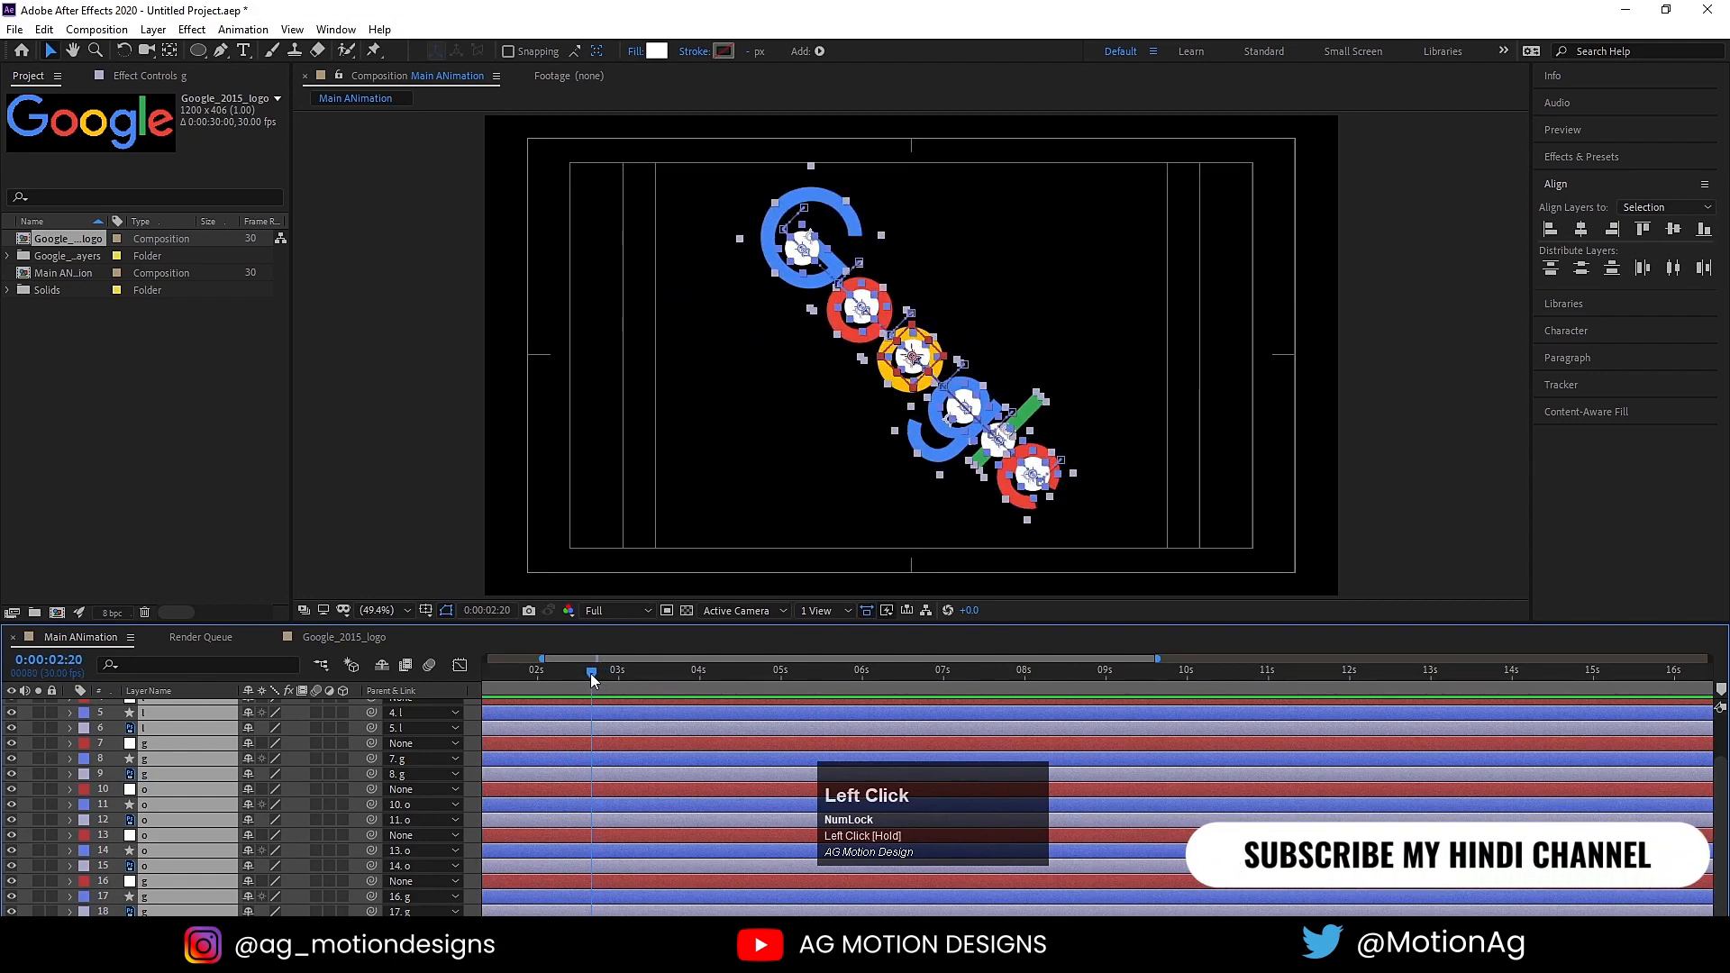
scroll(592, 678, "up", 2)
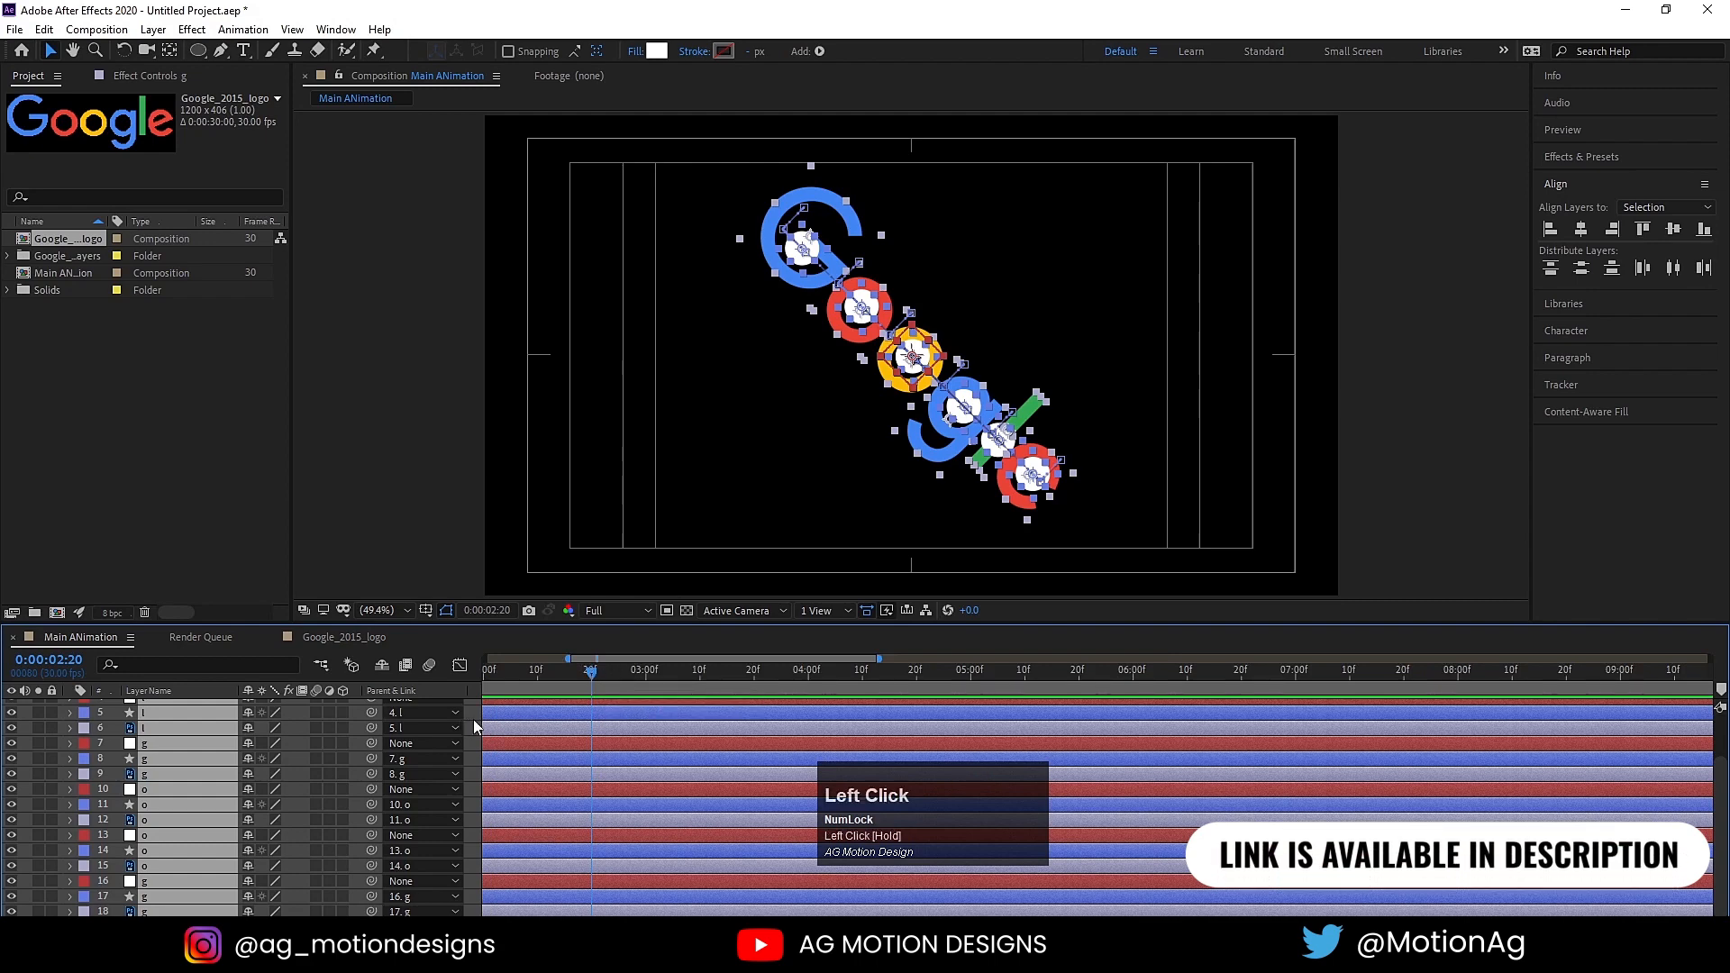
left_click(534, 704)
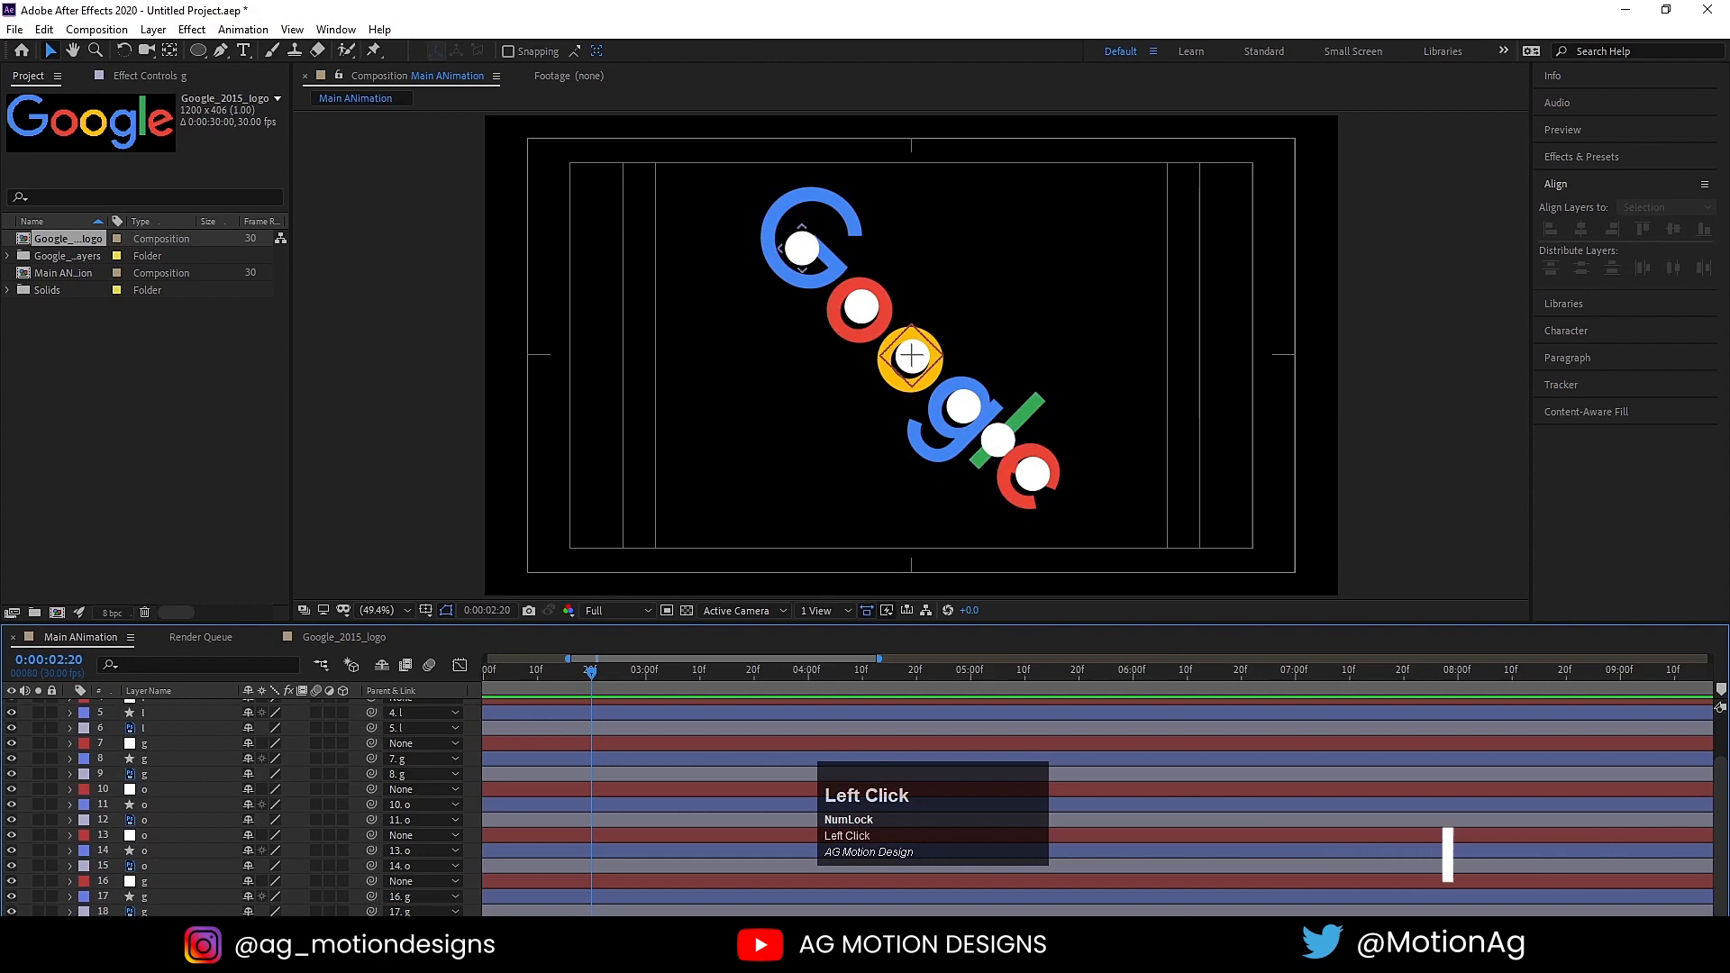
left_click(144, 911, "ctrl")
left_click(142, 867, "ctrl")
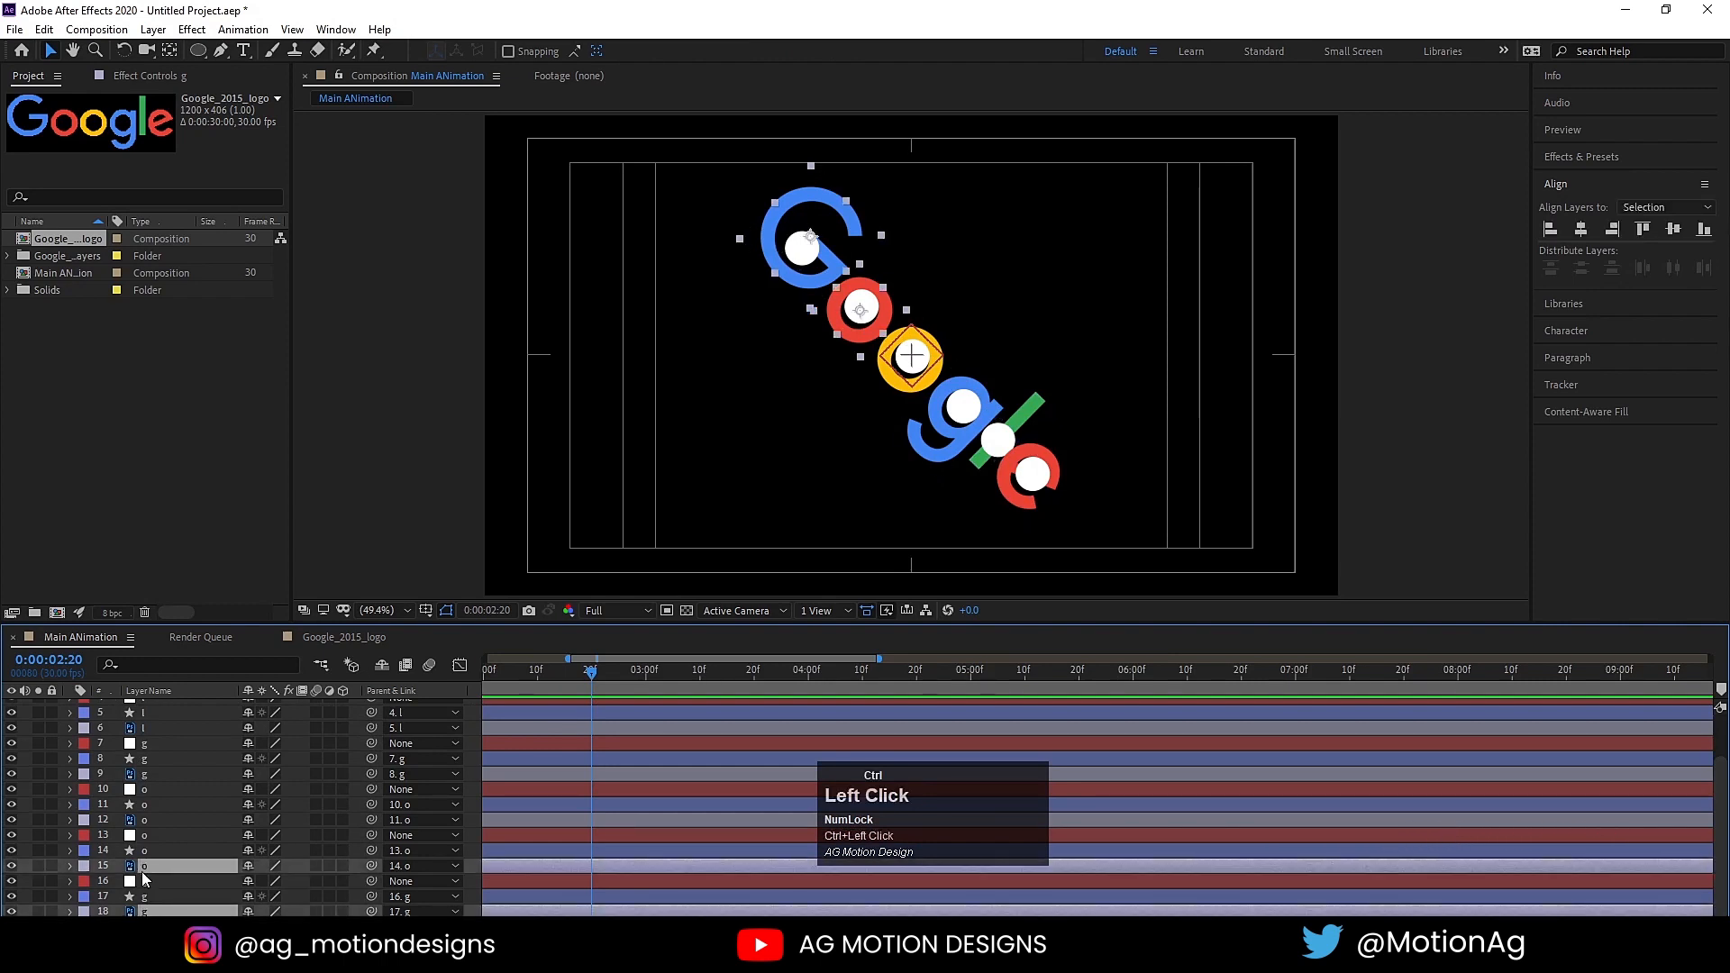
left_click(145, 820, "ctrl")
left_click(144, 774, "ctrl")
left_click(144, 728, "ctrl")
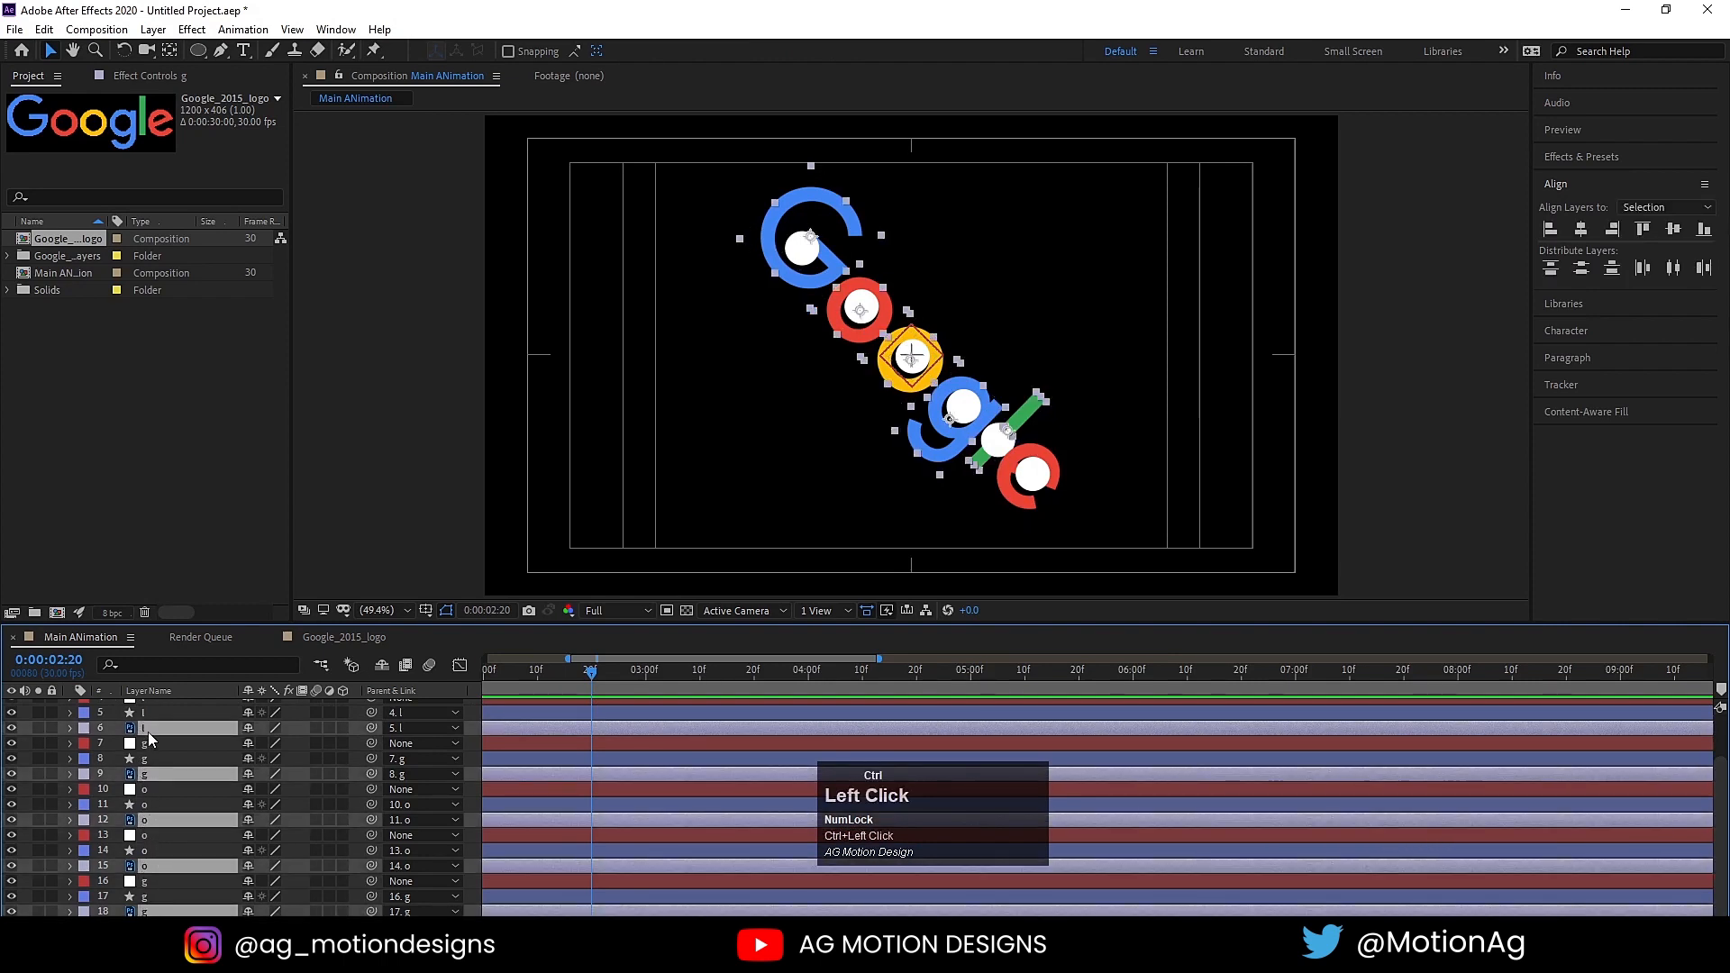
scroll(146, 732, "up", 2)
left_click(147, 741, "ctrl")
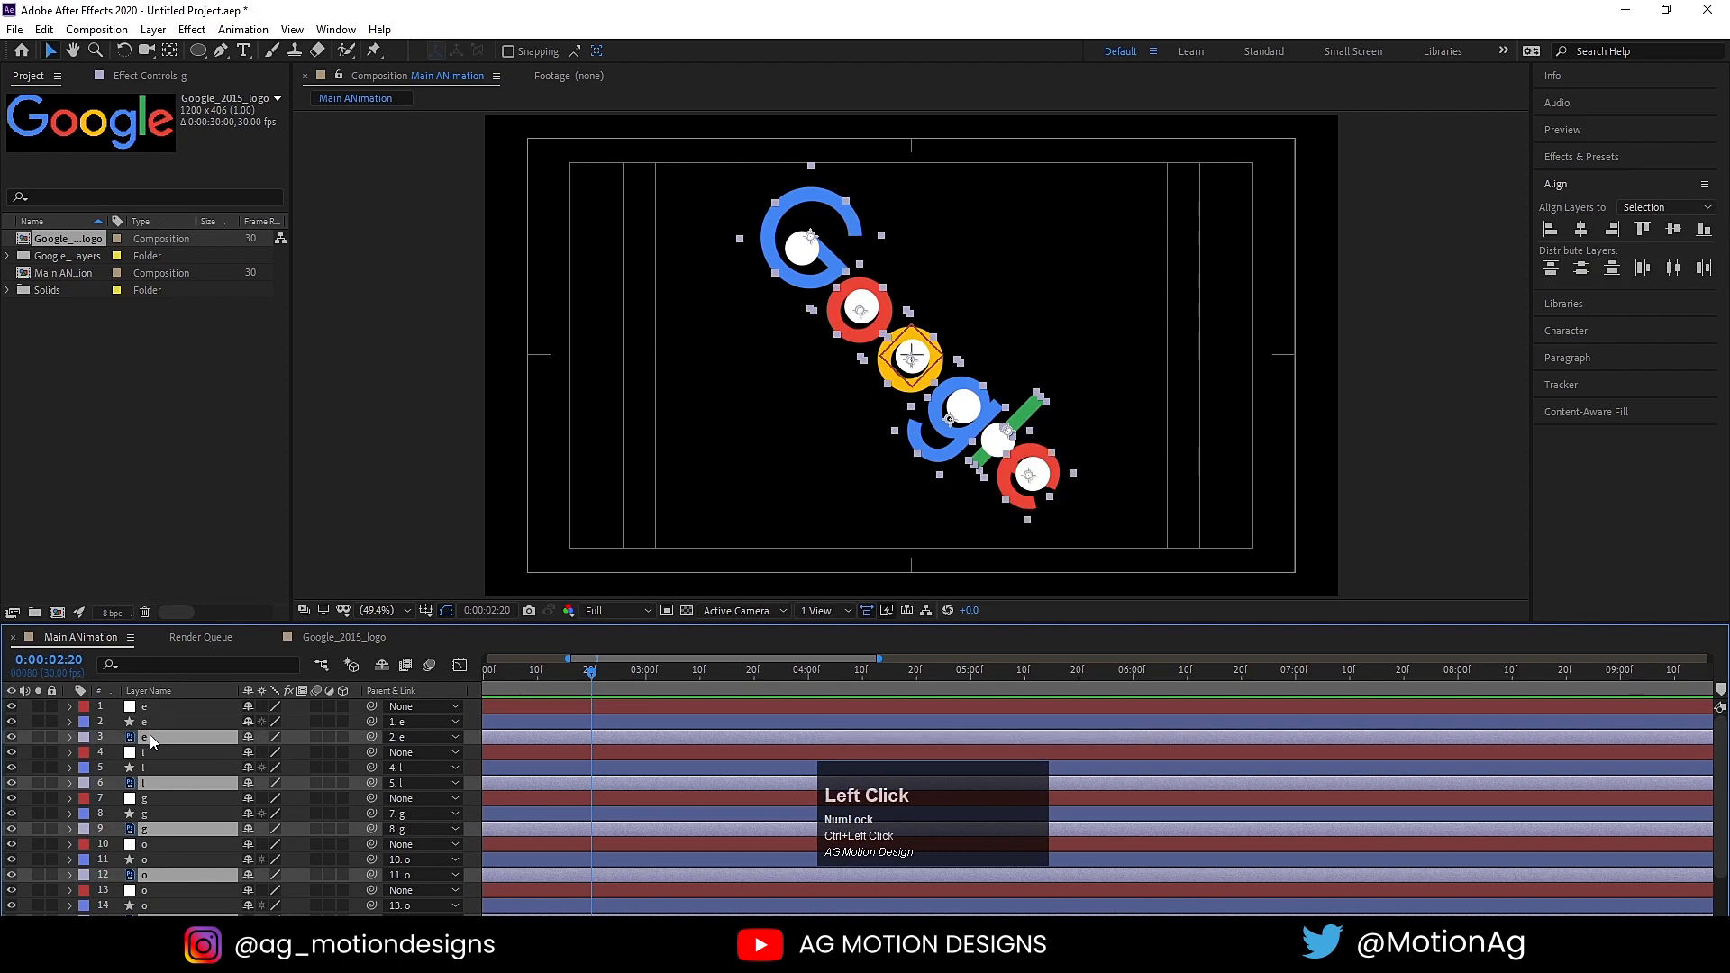
key("bracketleft")
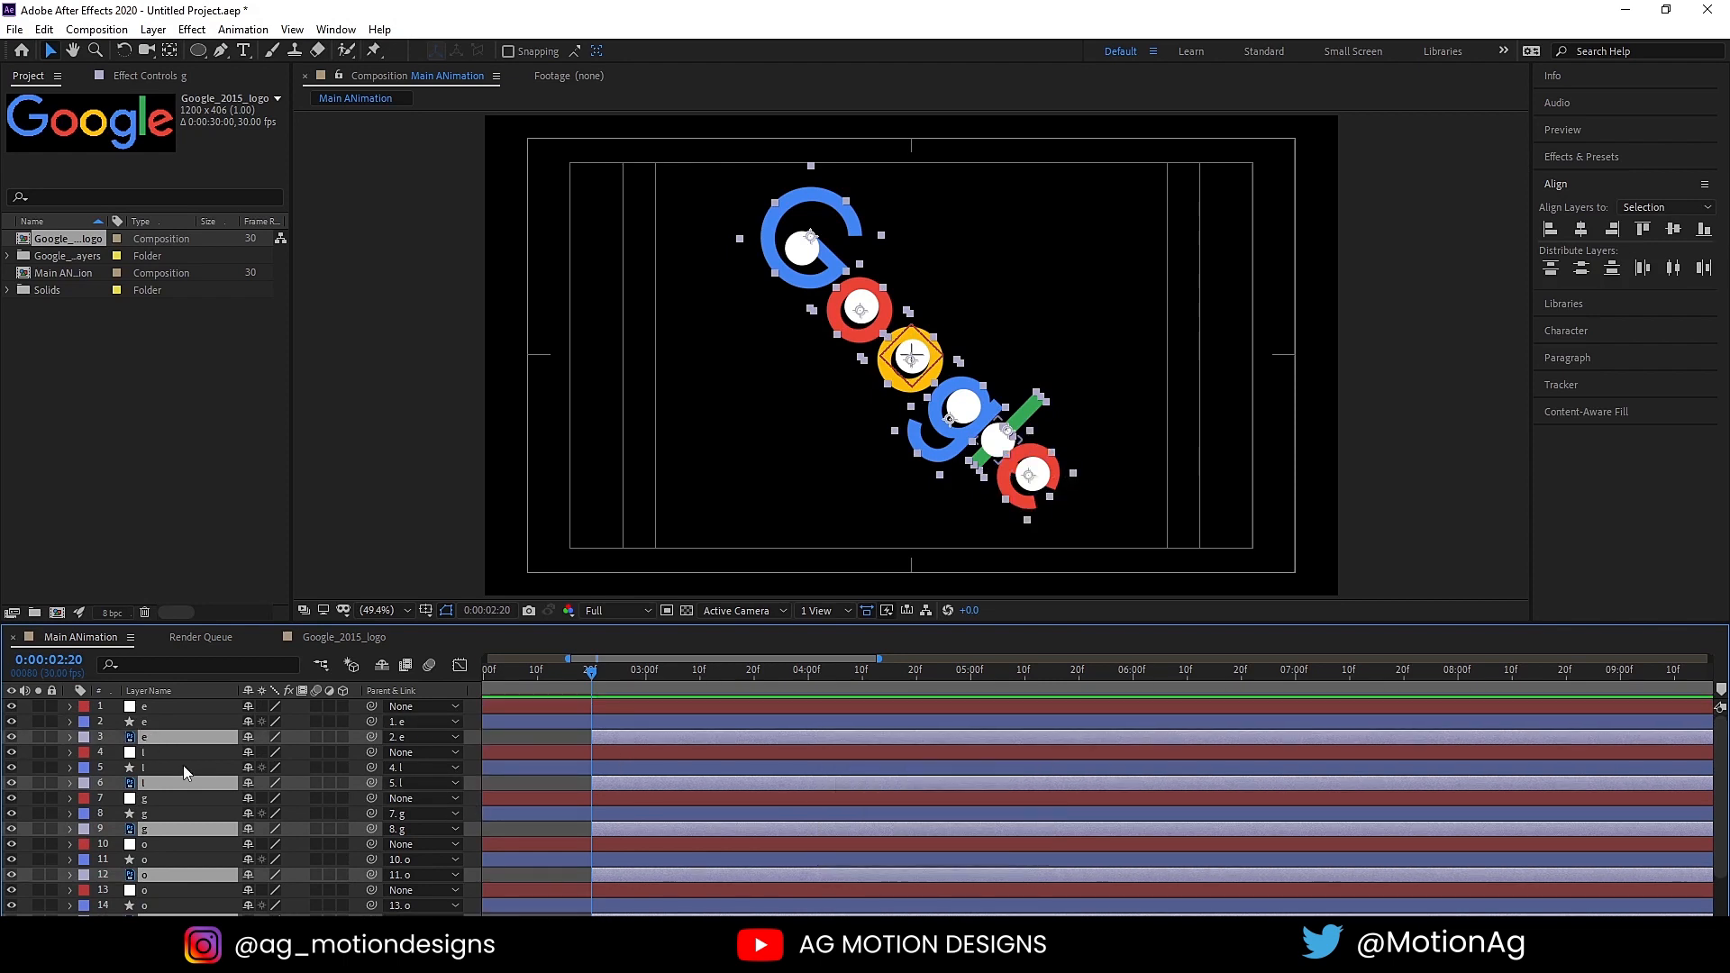
Step: Keyframe the six letter layers' scale at 28% at 0:00:02:20 and 75% at 0:00:03:00
key("s")
left_click(117, 729)
scroll(651, 821, "up", 4)
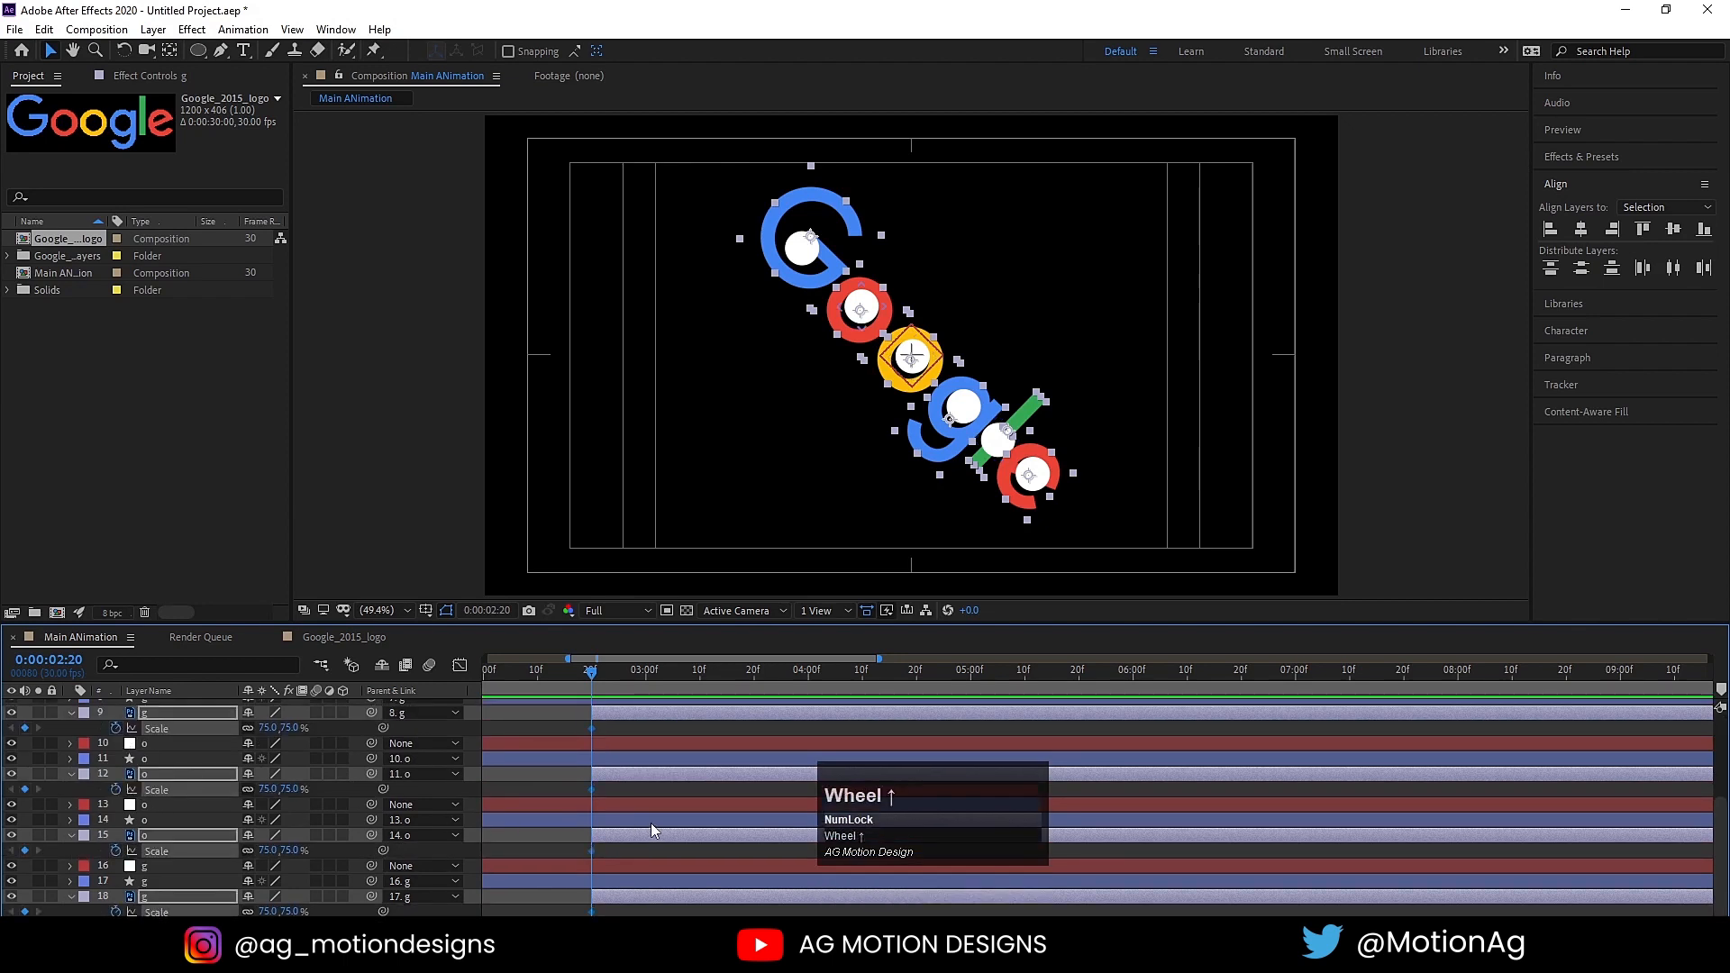
left_click(645, 676)
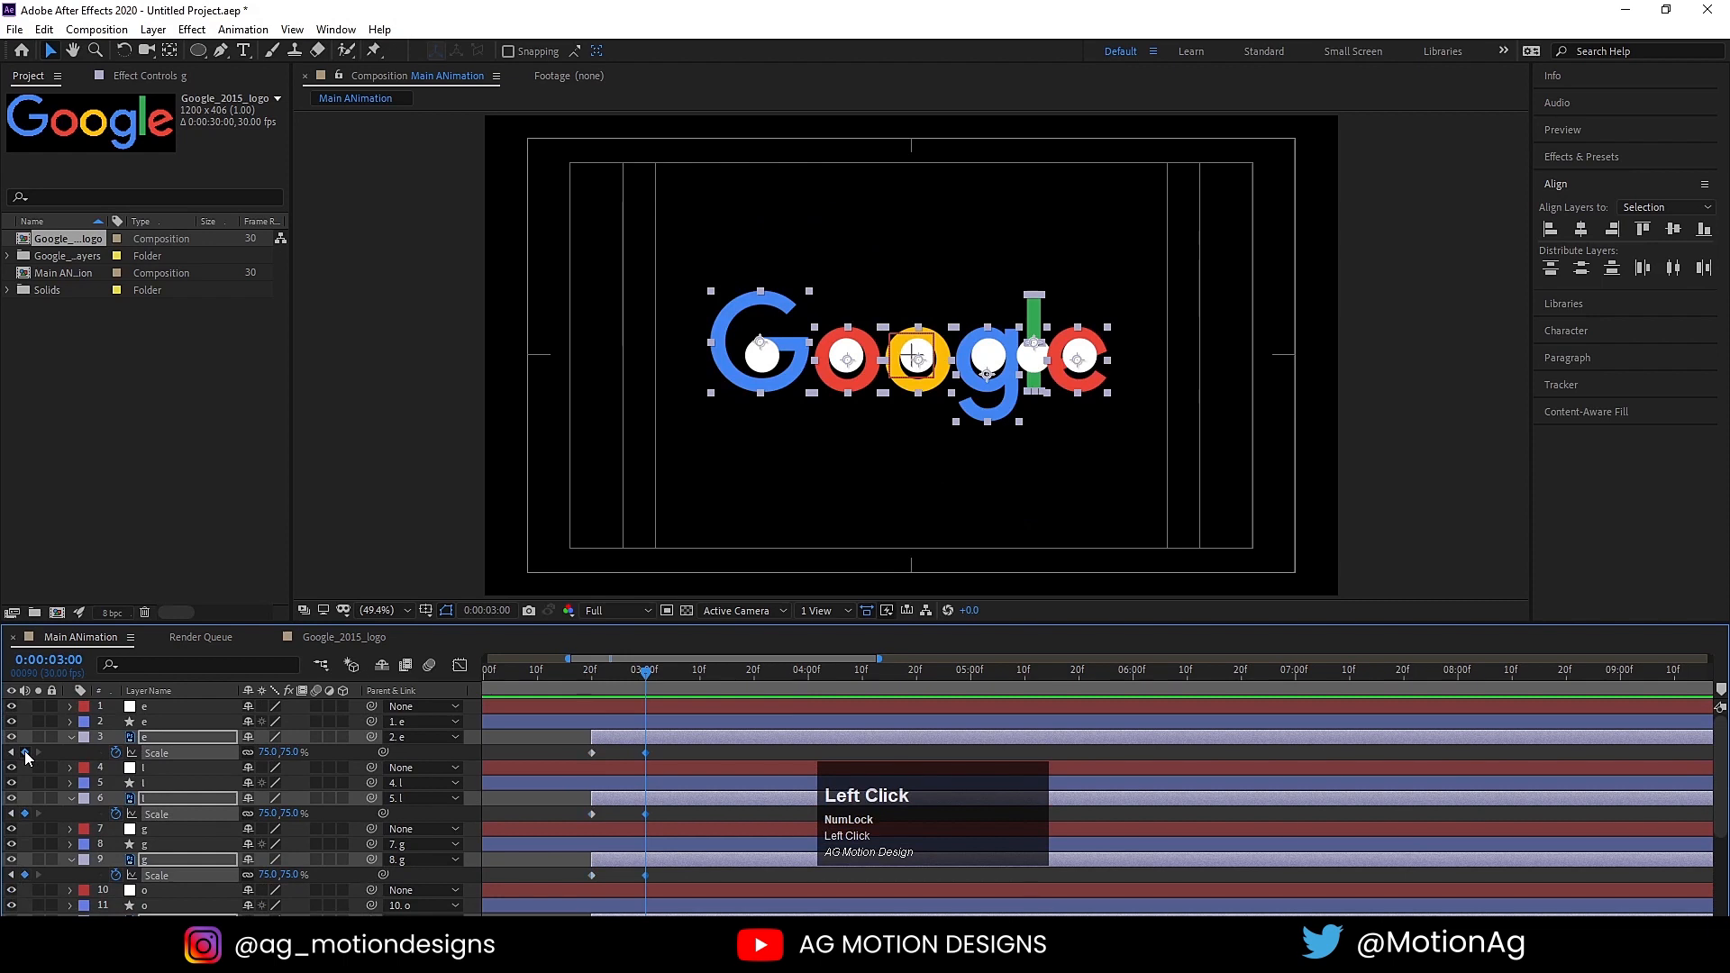
key("j")
left_click_drag(272, 755, 229, 758)
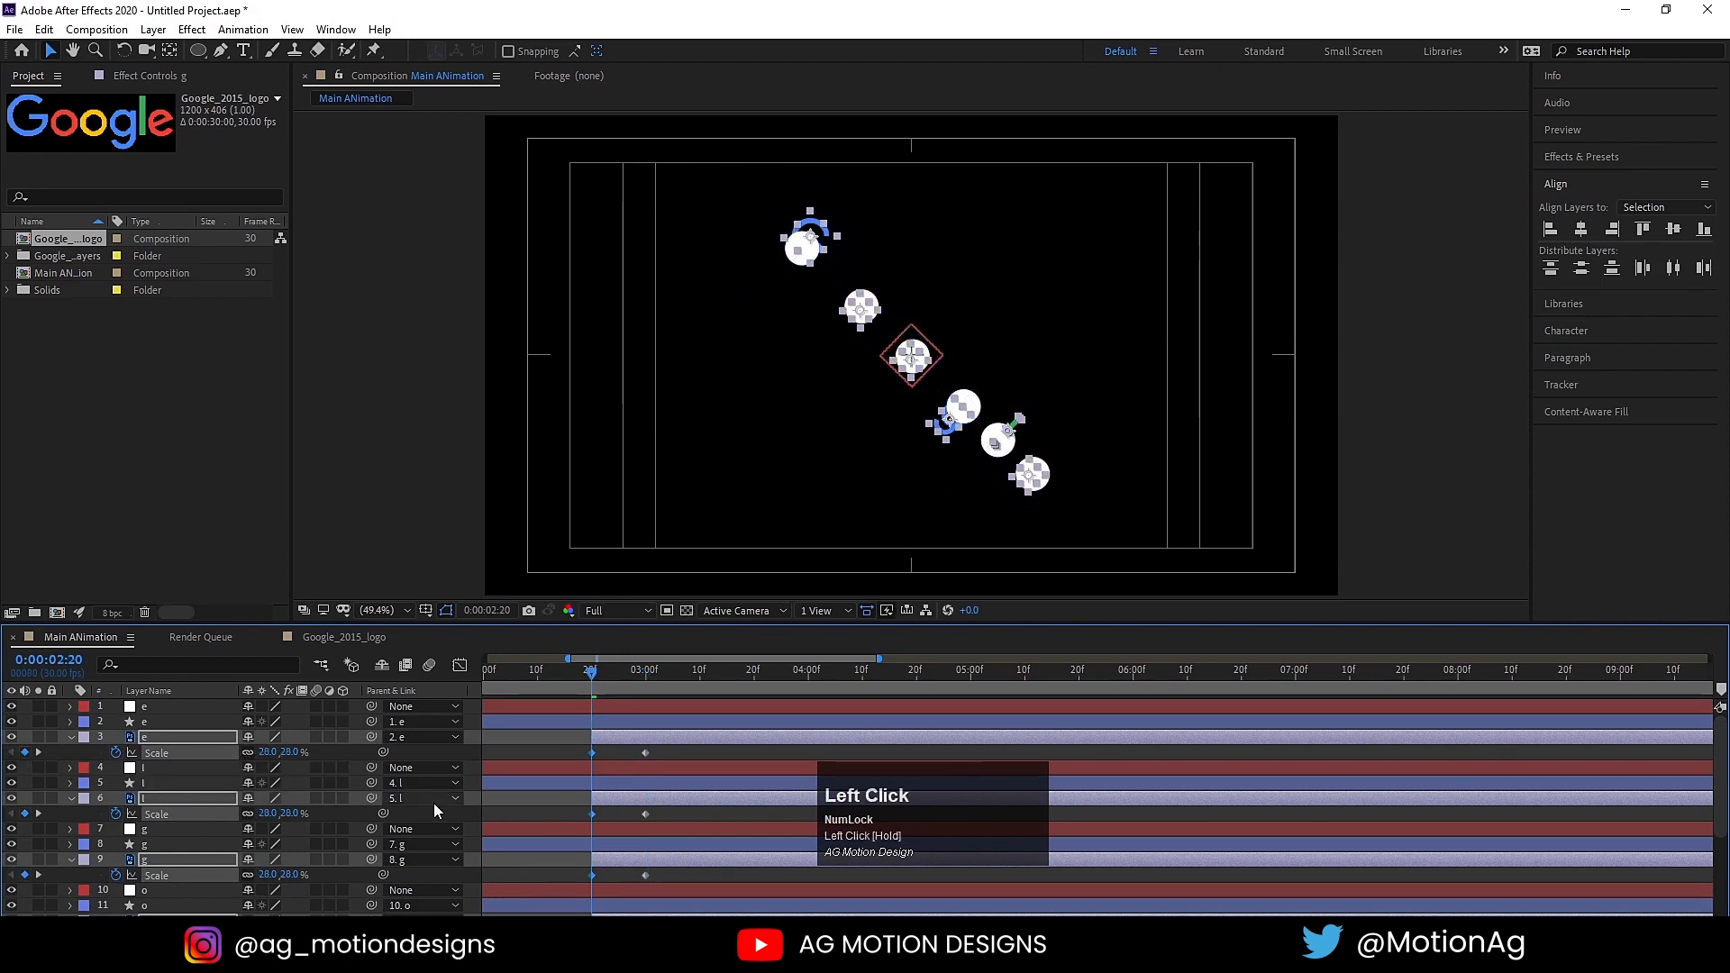
Step: Apply Easy Ease to the letters' scale keyframes and reshape their speed graph for a fast start and slow finish
left_click_drag(566, 760, 701, 916)
key("F9")
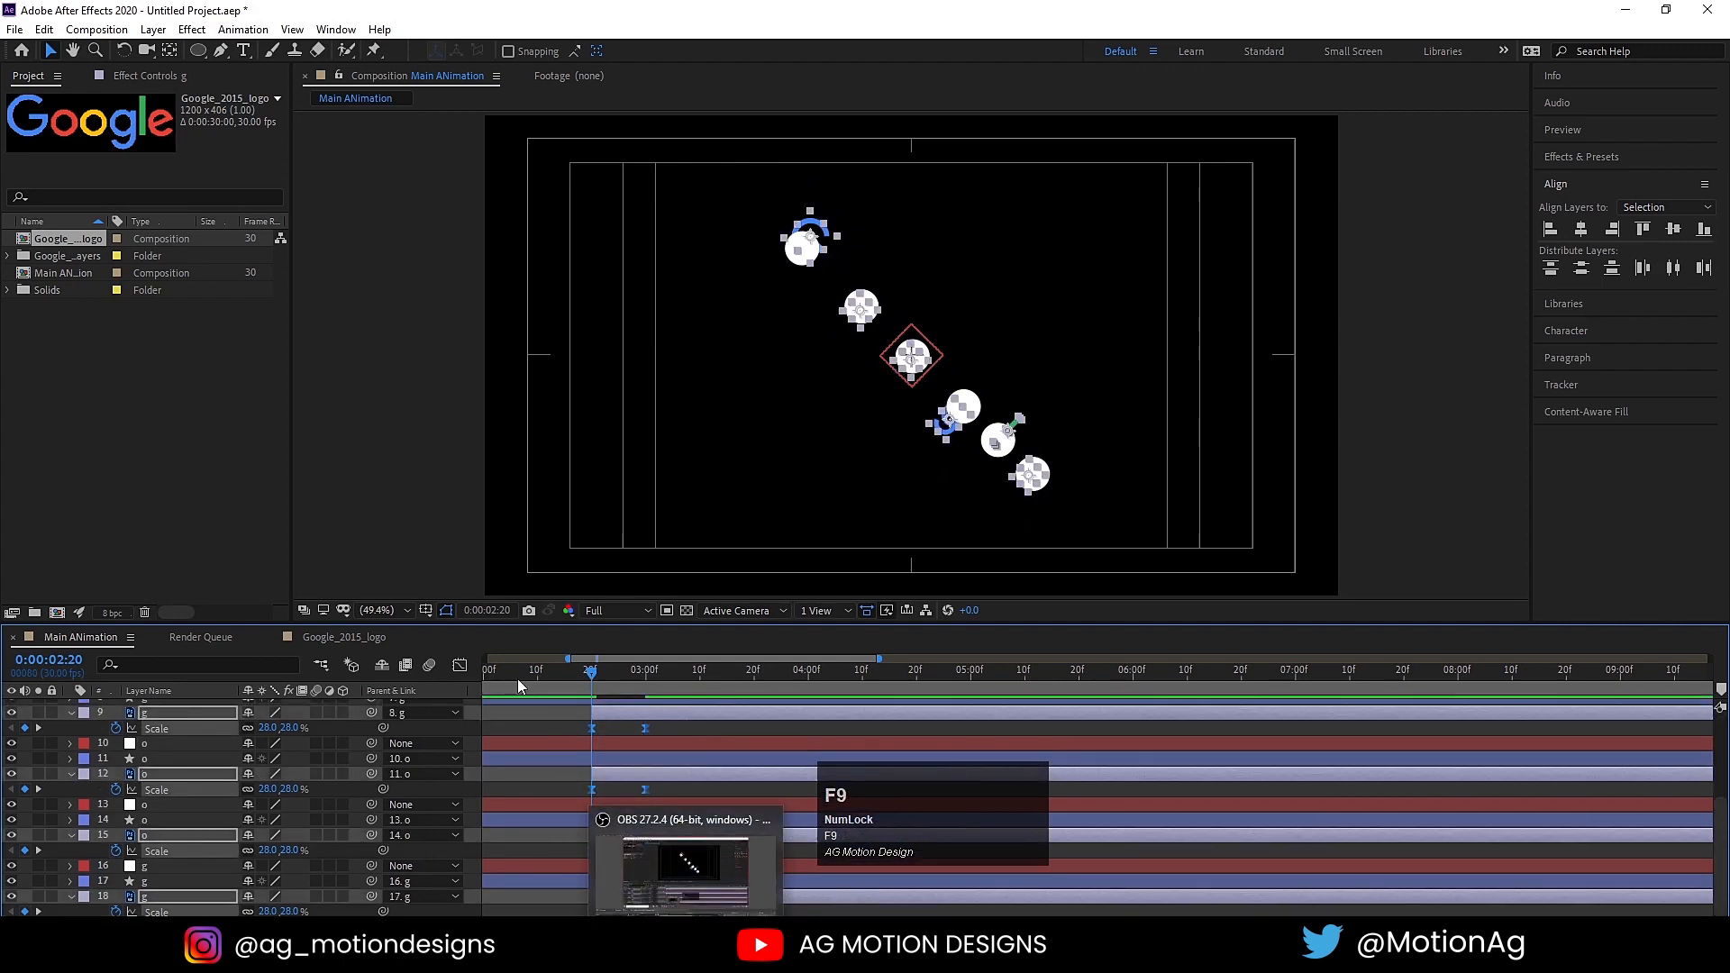
left_click(459, 665)
left_click_drag(679, 856, 606, 874)
key("space")
Step: Preview the letters' eased scale-up from 0:00:02:10
key("space")
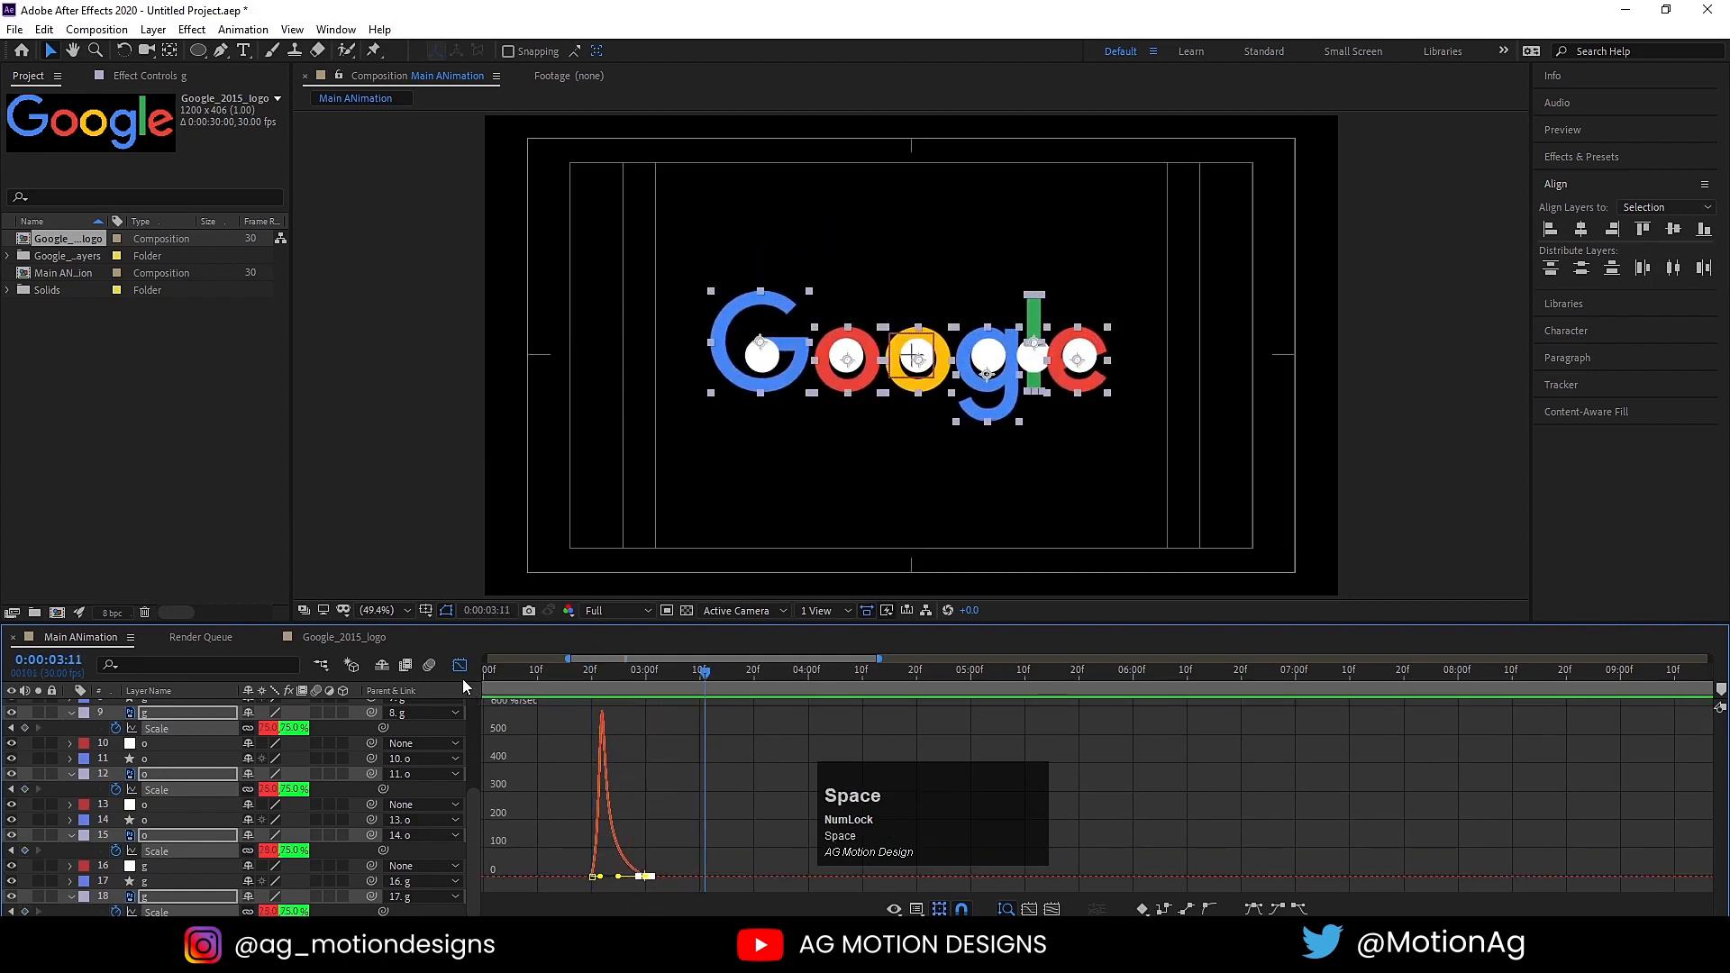
left_click(460, 665)
left_click(536, 671)
key("space")
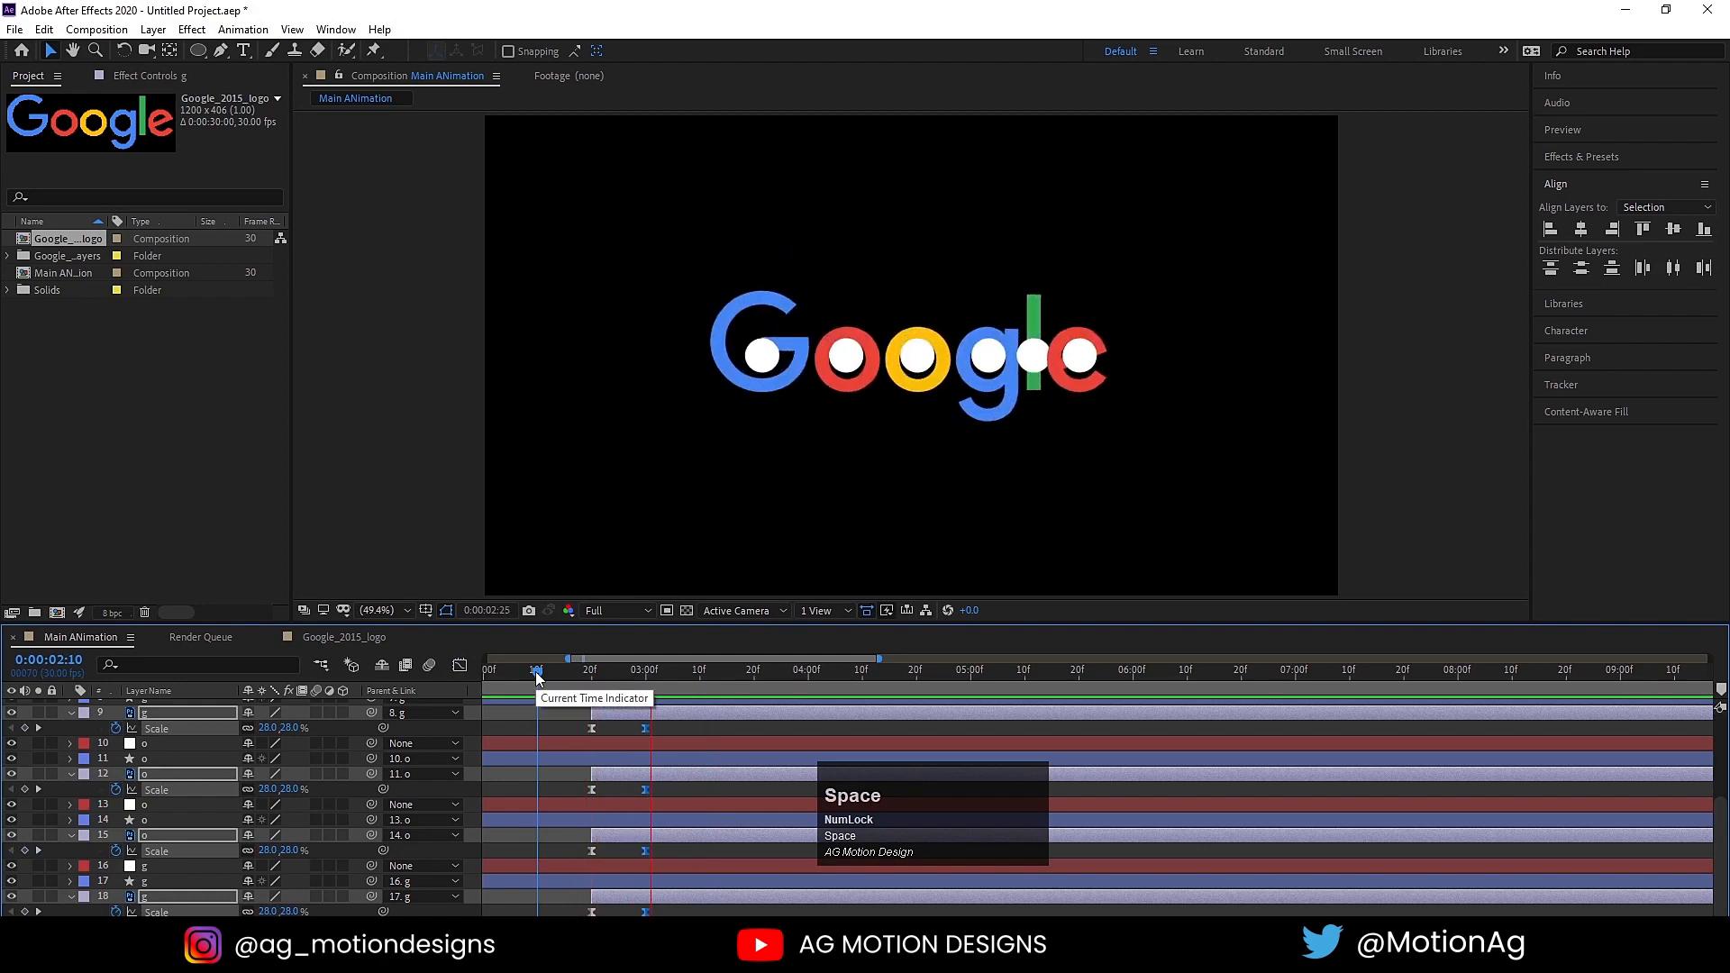
Step: Extend the start of the six letter layers back to 0:00:02:12 and place the current time there
key("space")
left_click_drag(537, 674, 550, 711)
key("space")
key("space")
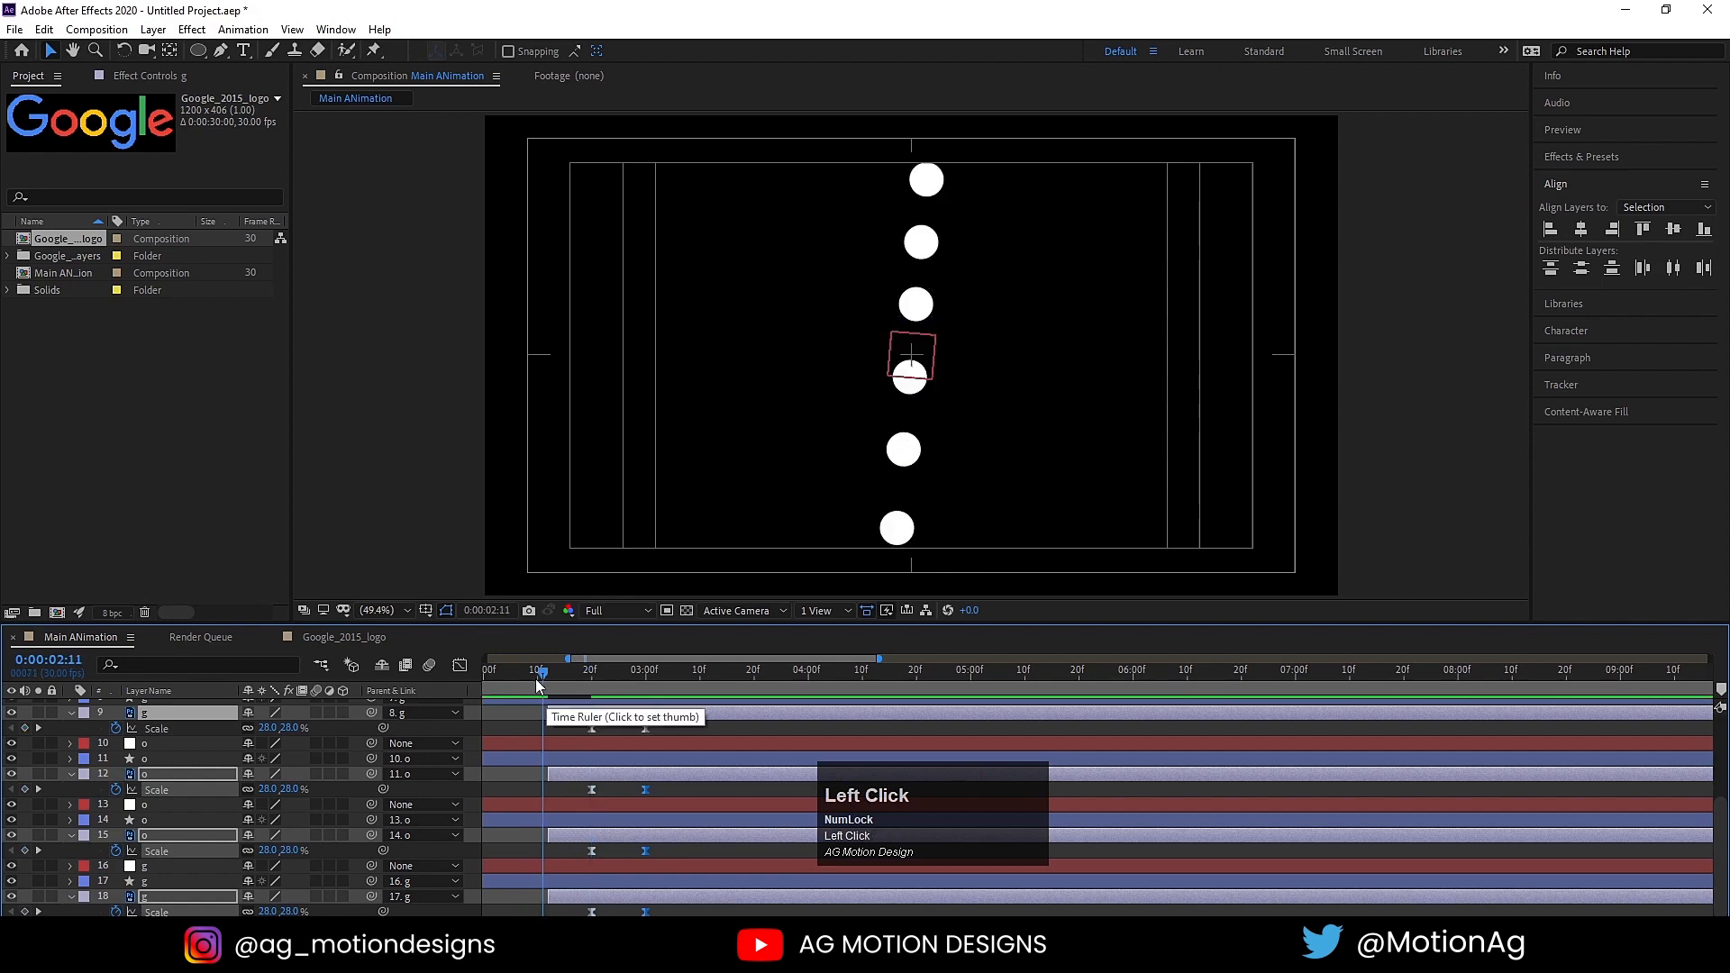
left_click_drag(543, 682, 549, 683)
scroll(598, 792, "up", 3)
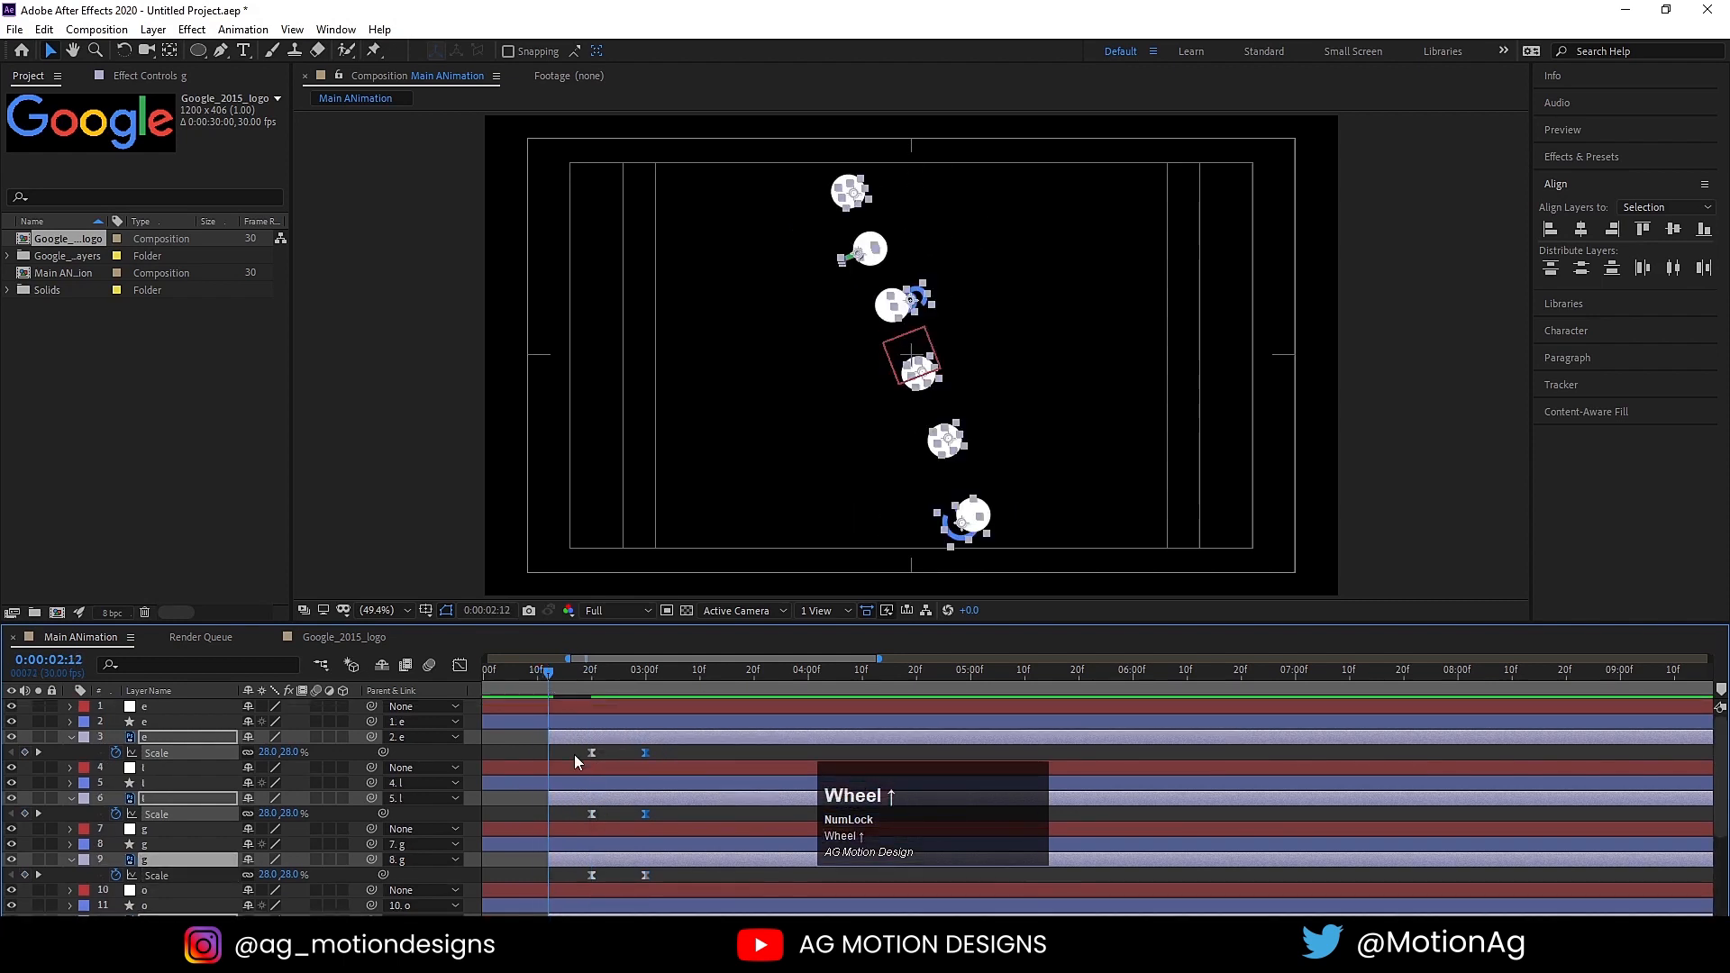
Step: Move the six letter layers' first scale keyframes to 0:00:02:12 and preview the scale-up from there
left_click_drag(577, 761, 549, 912)
key("space")
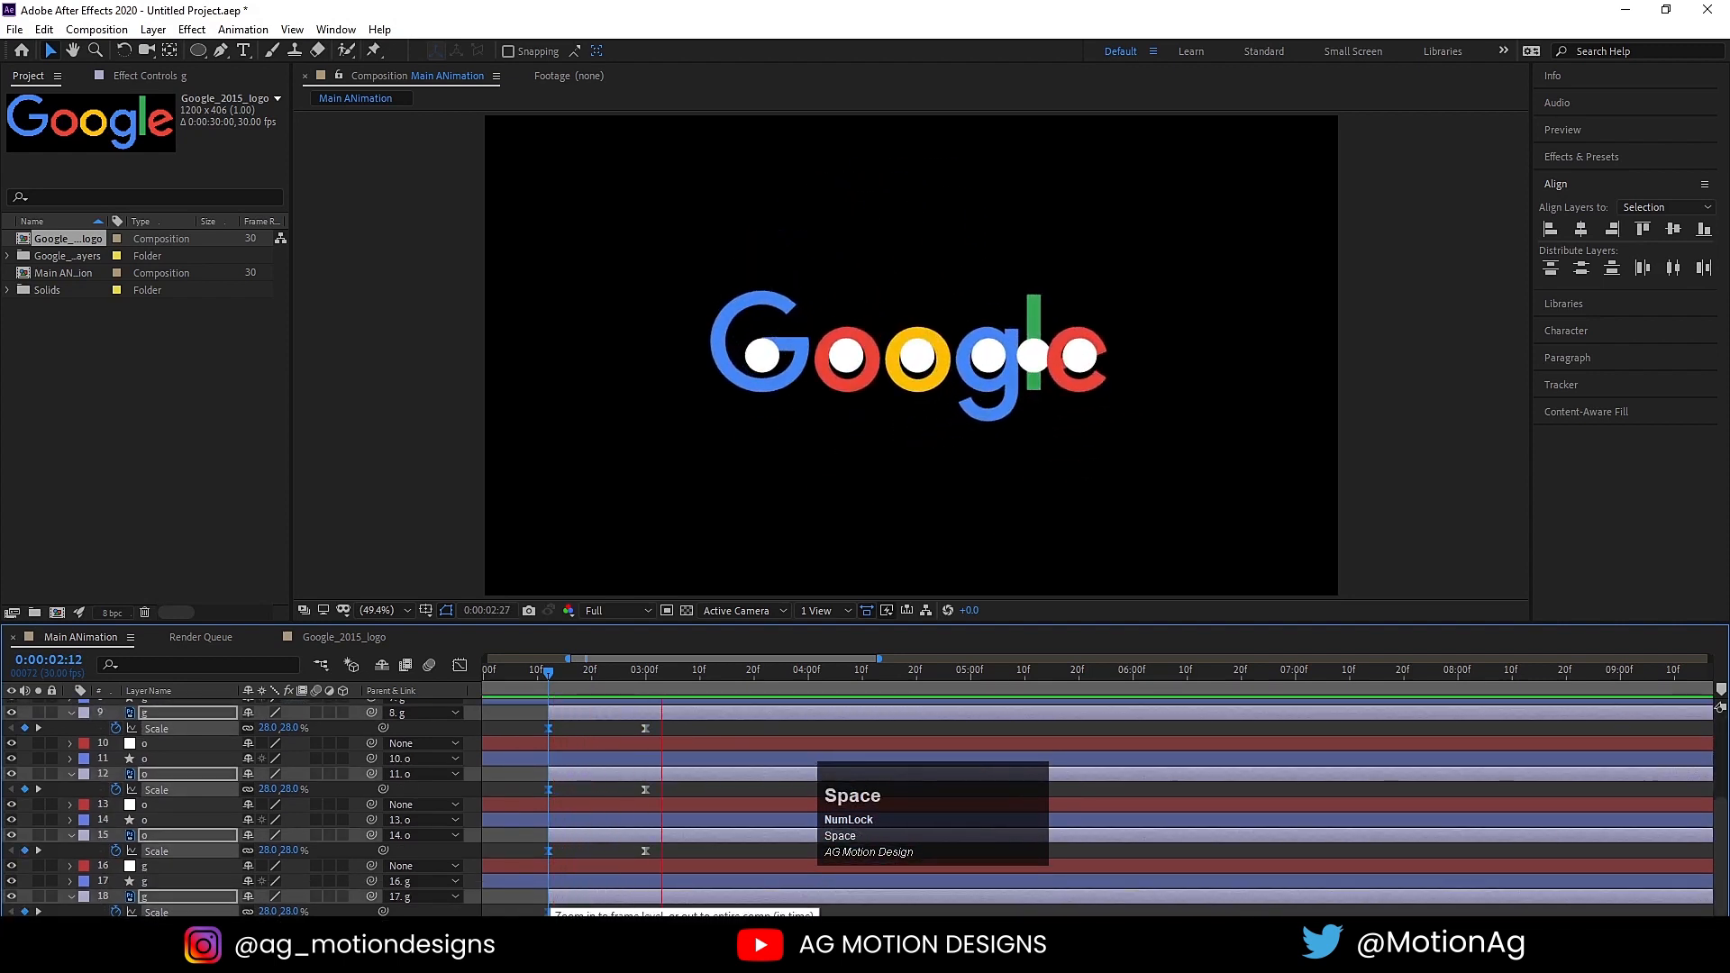
key("space")
left_click(551, 678)
key("space")
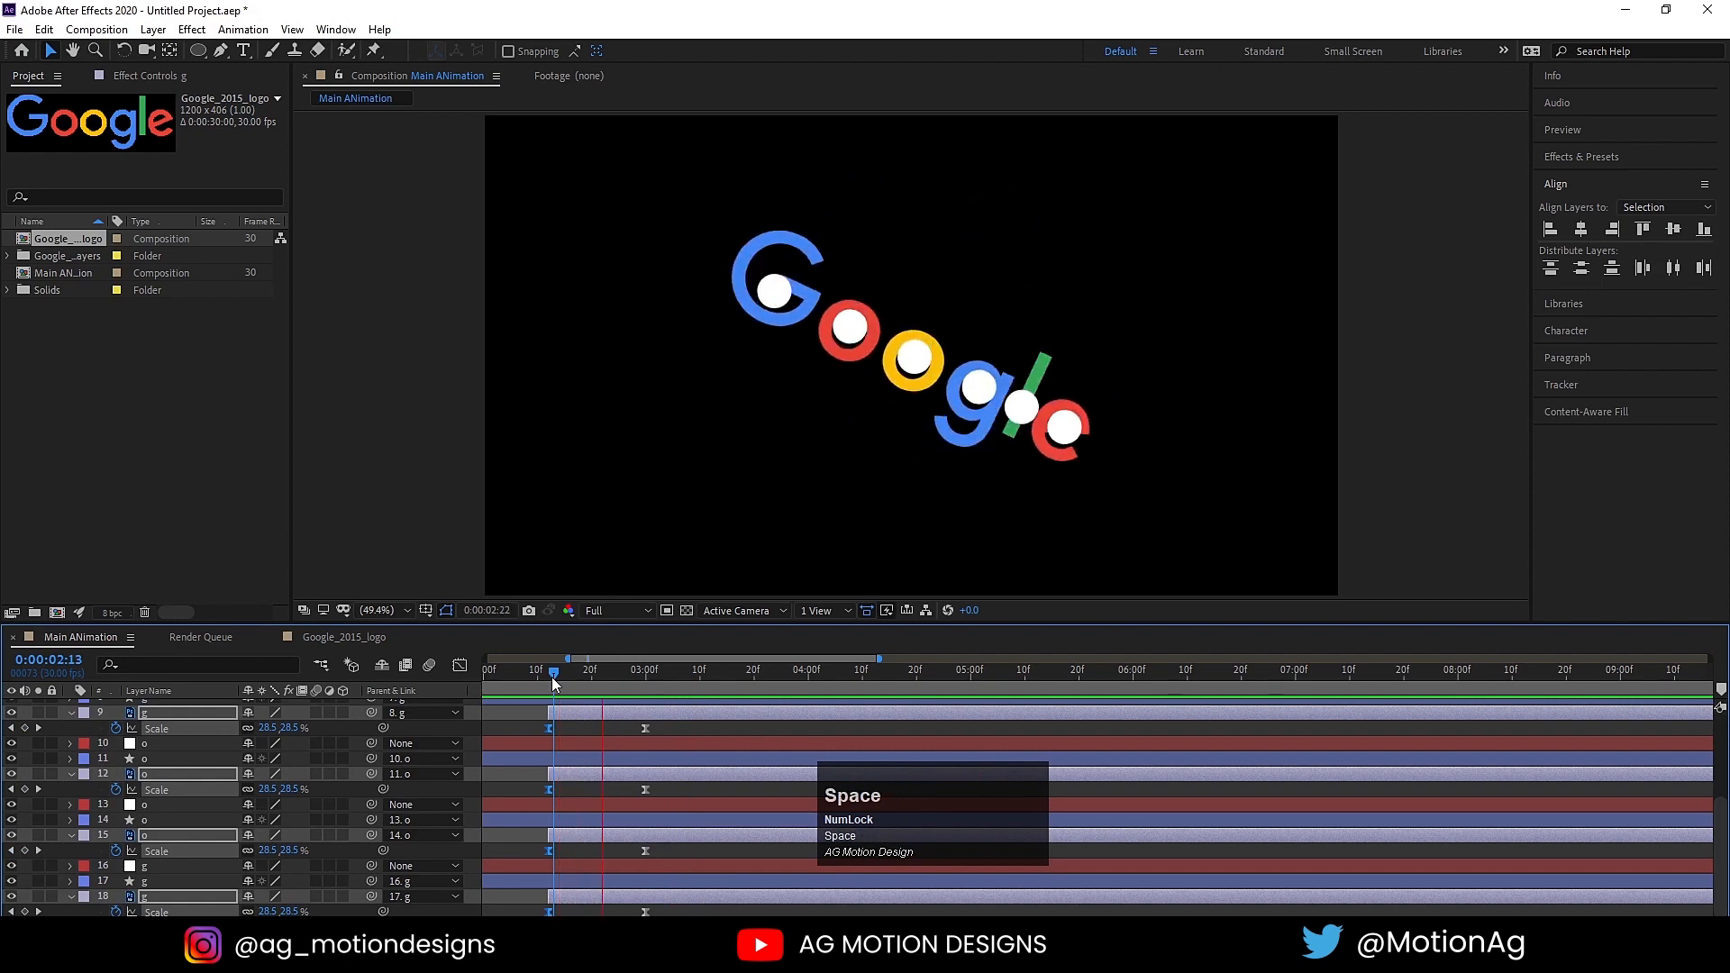
key("space")
key("space")
key("space")
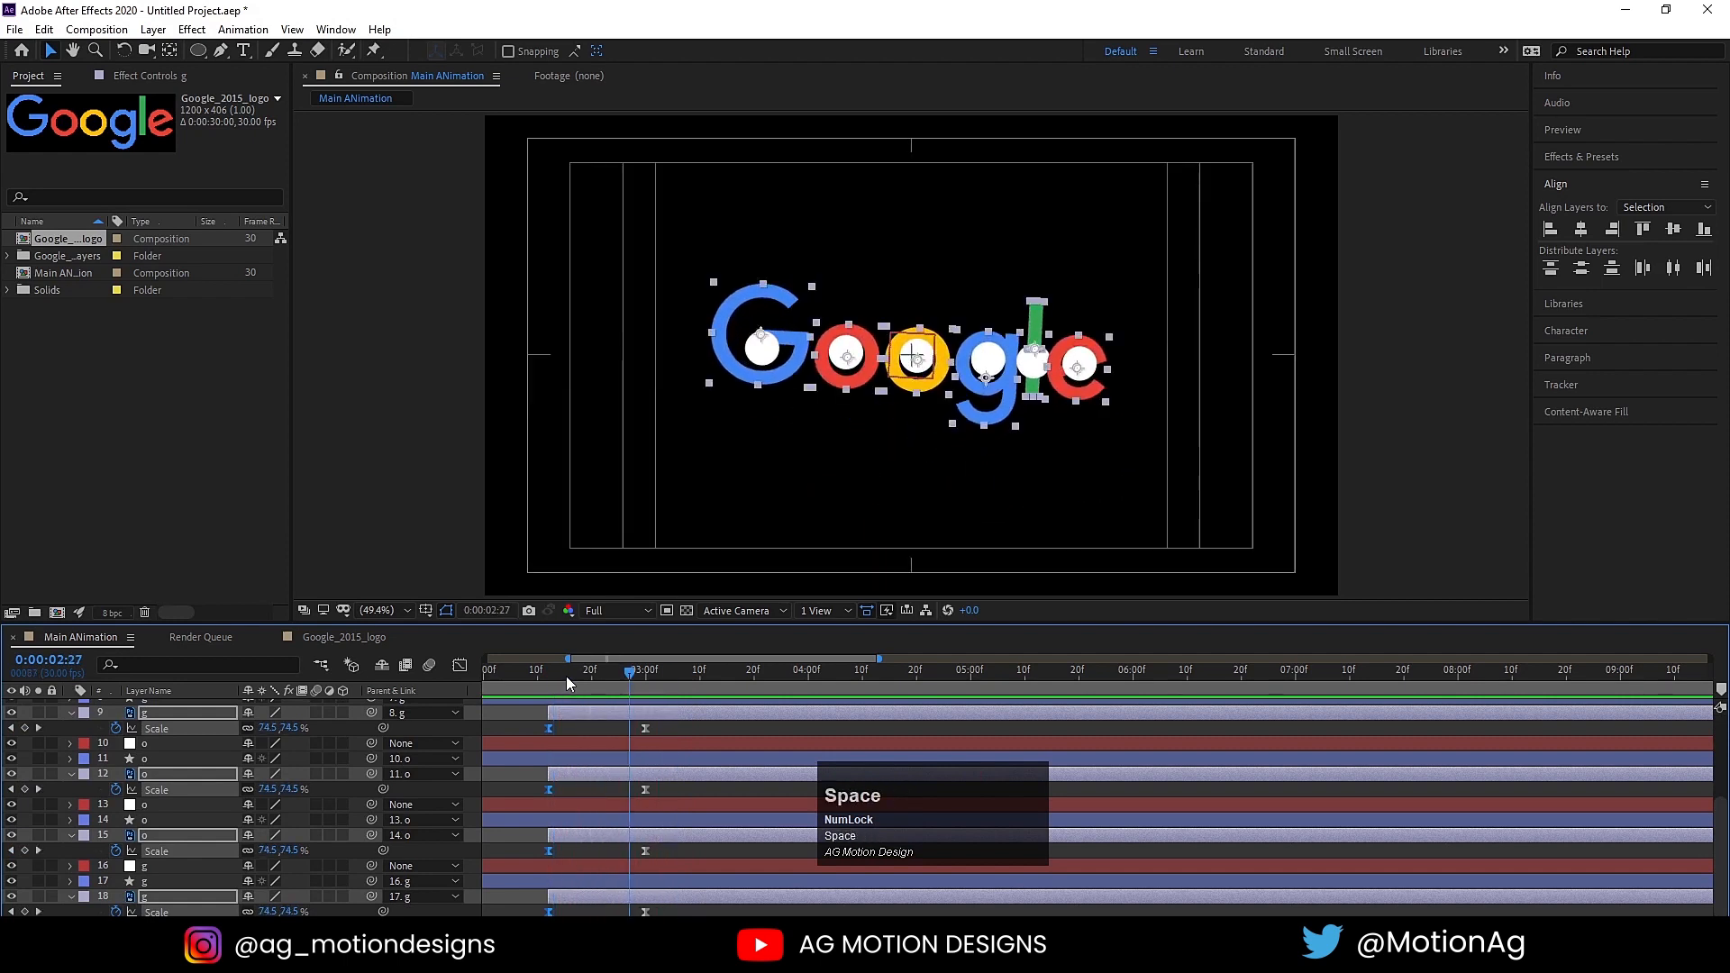
Step: Select the six white circle shape layers and trim their ends at 0:00:02:12
left_click_drag(566, 676, 548, 679)
scroll(592, 742, "up", 3)
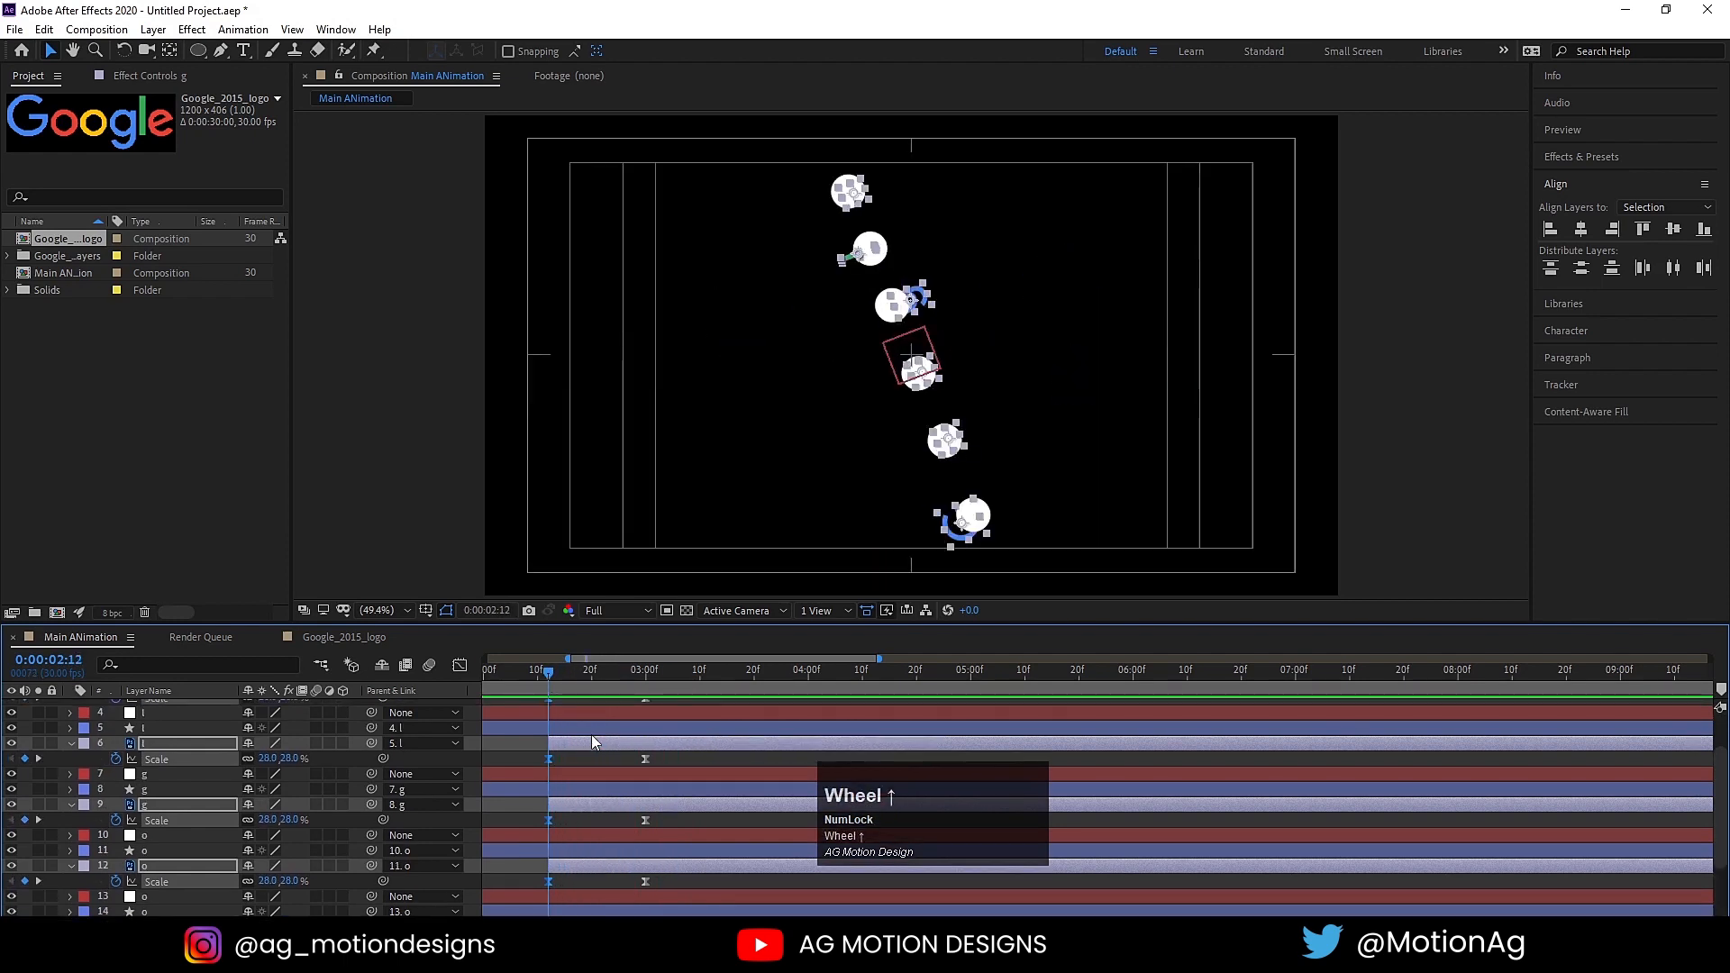
left_click(538, 786)
scroll(613, 827, "up", 3)
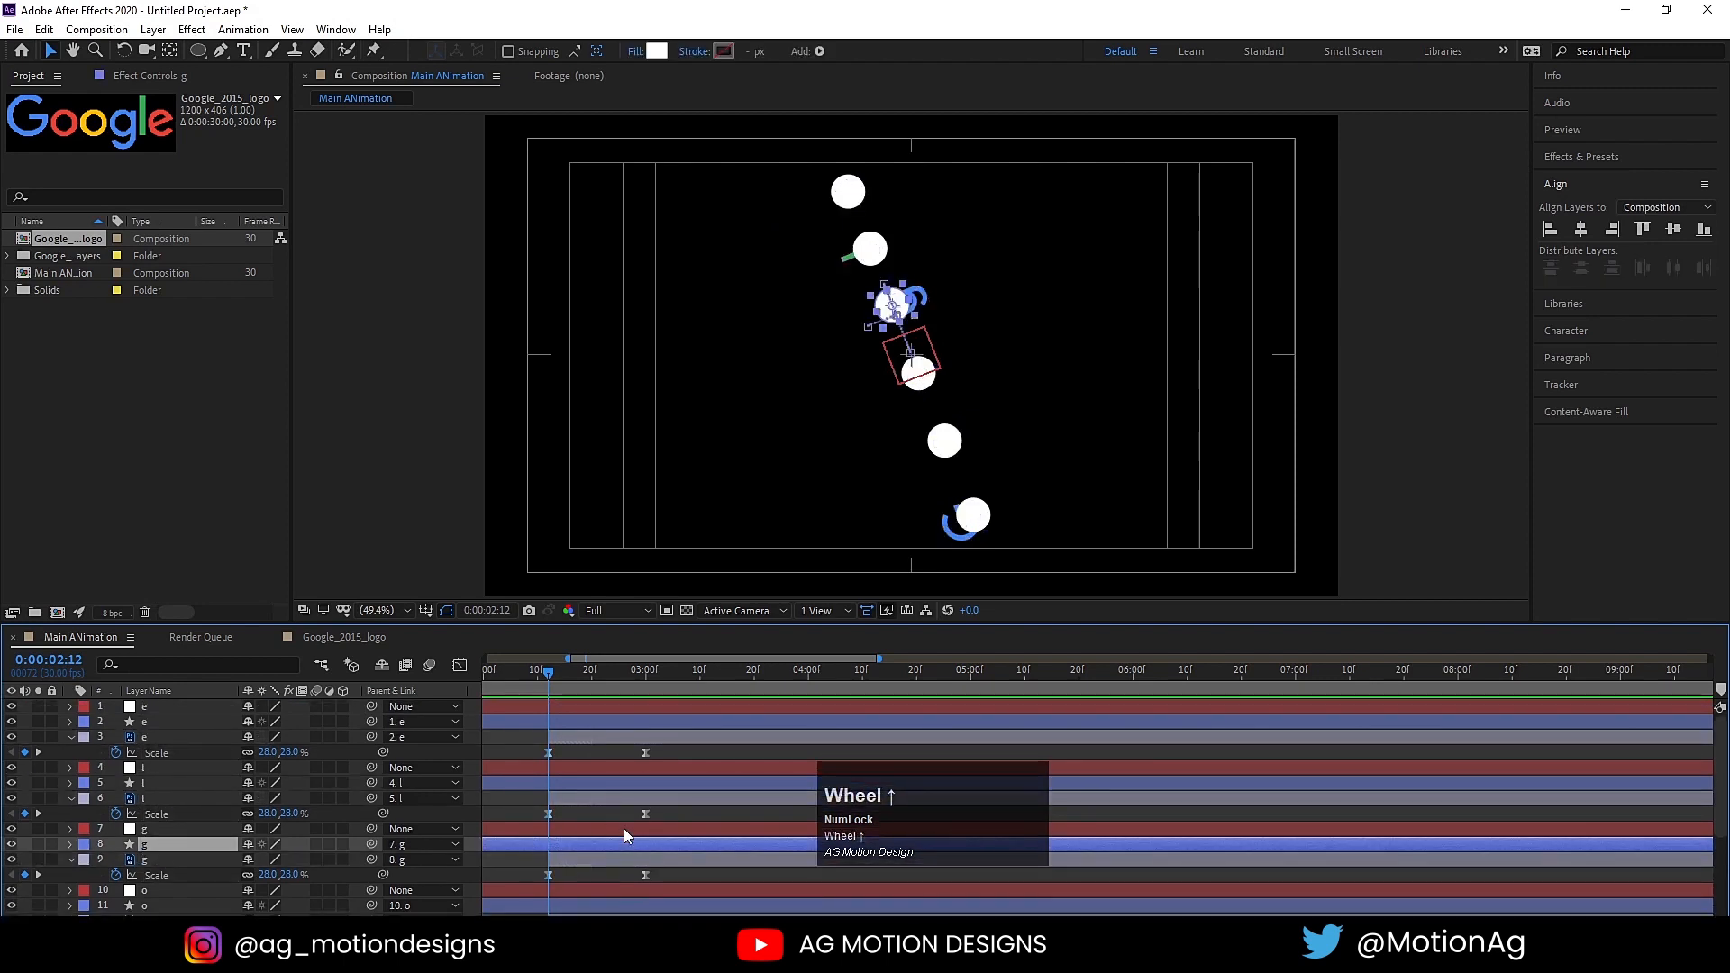
left_click(563, 721)
left_click(554, 782, "ctrl")
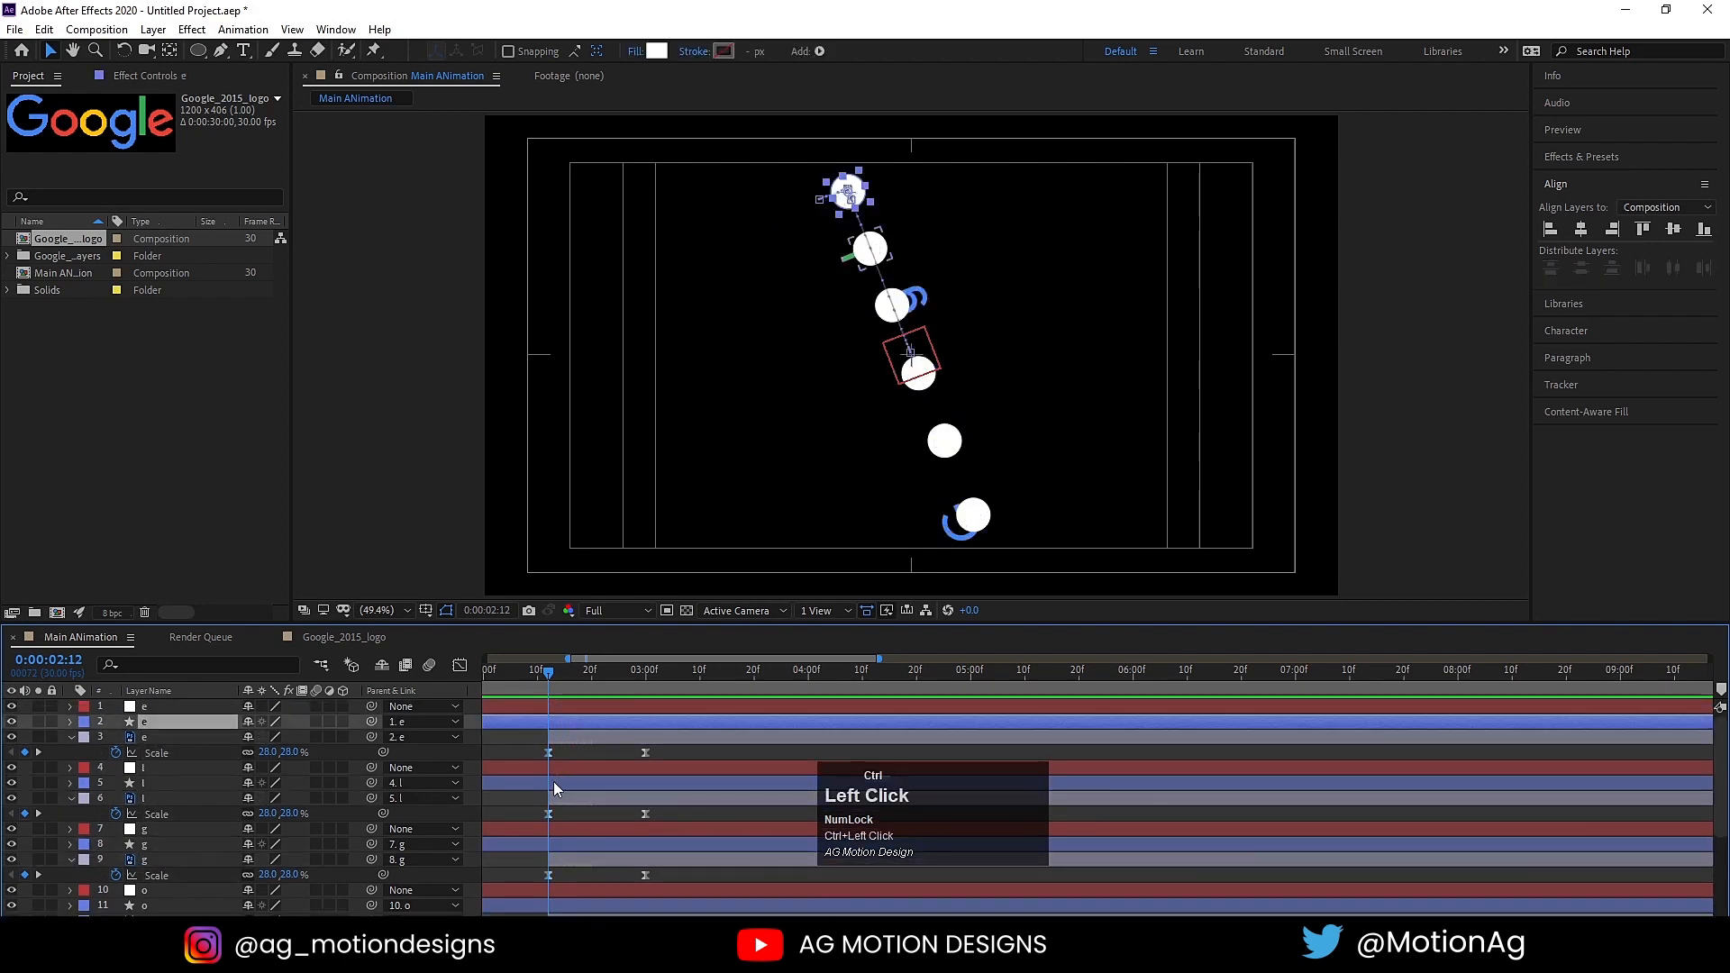
left_click(543, 844, "ctrl")
scroll(552, 847, "down", 3)
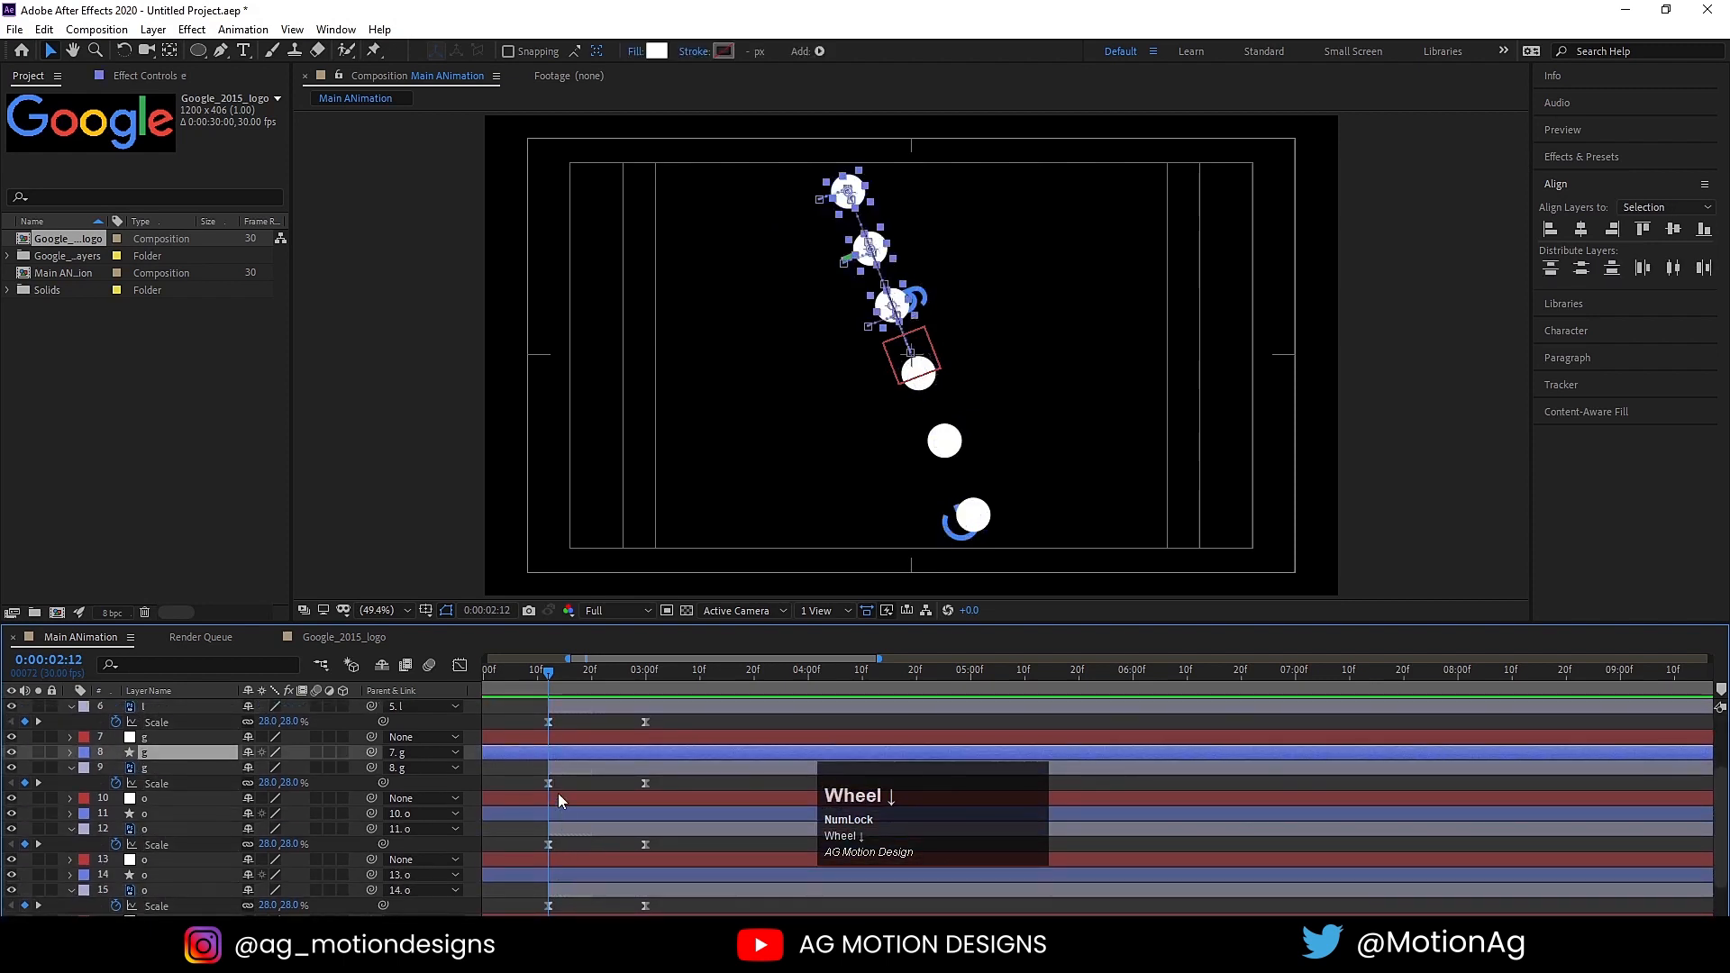
left_click(555, 811, "ctrl")
left_click(555, 874, "ctrl")
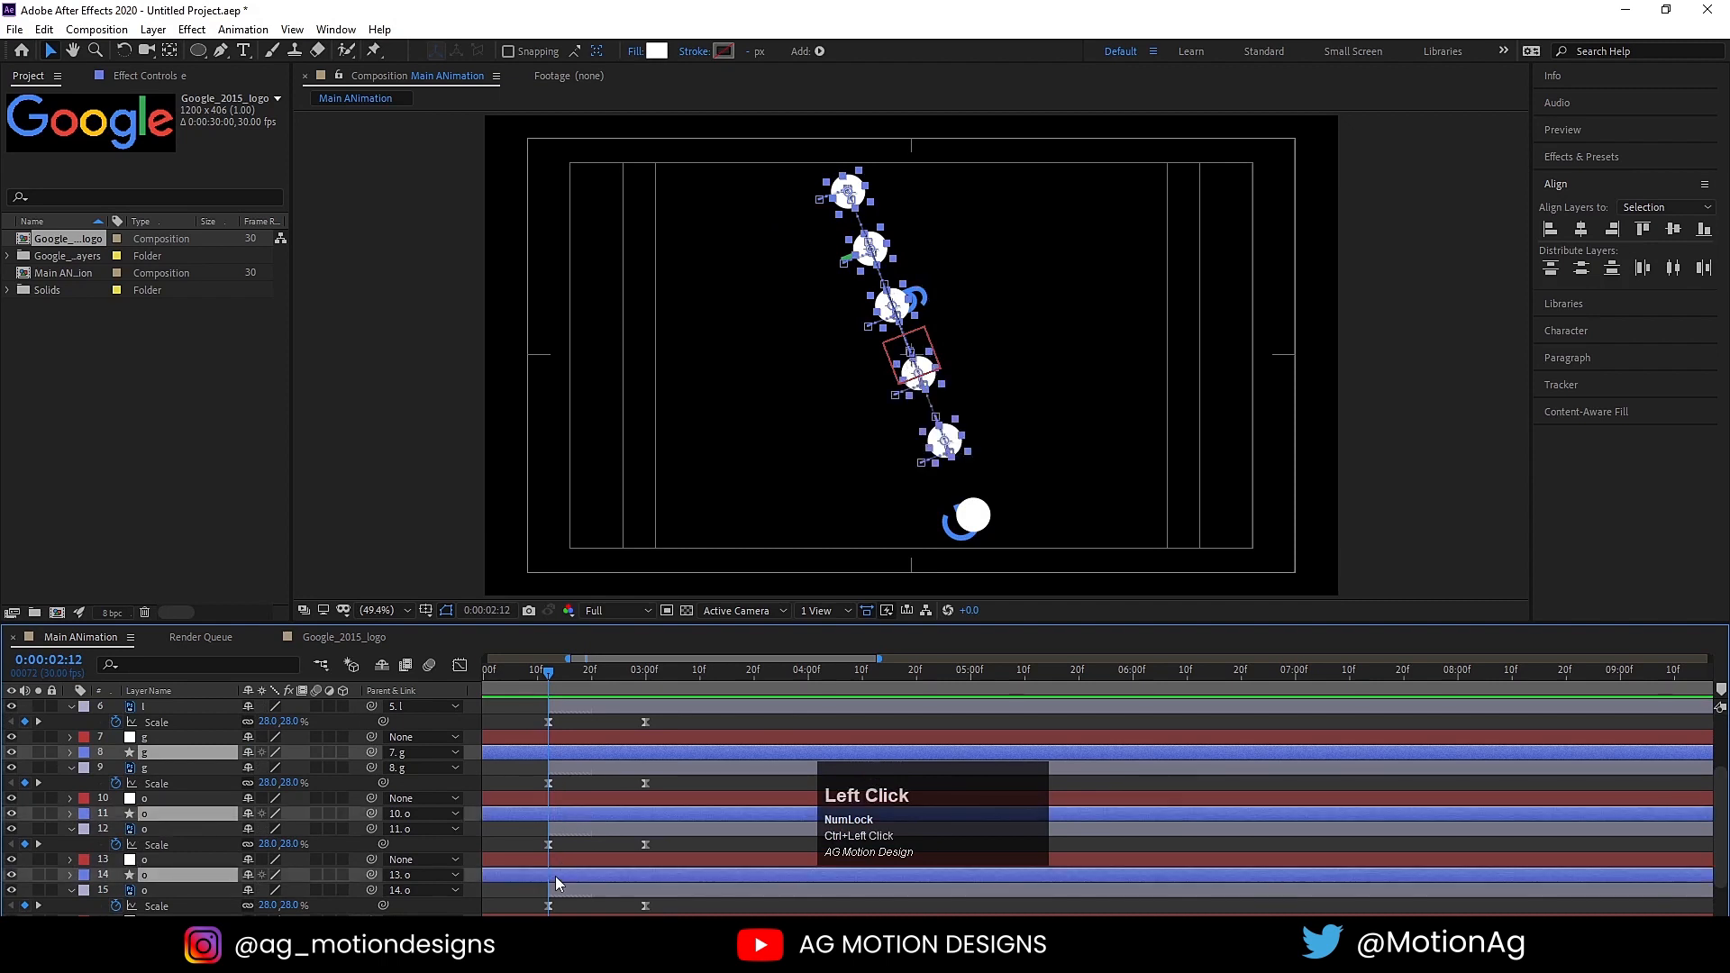
scroll(556, 876, "down", 2)
left_click(562, 884, "ctrl")
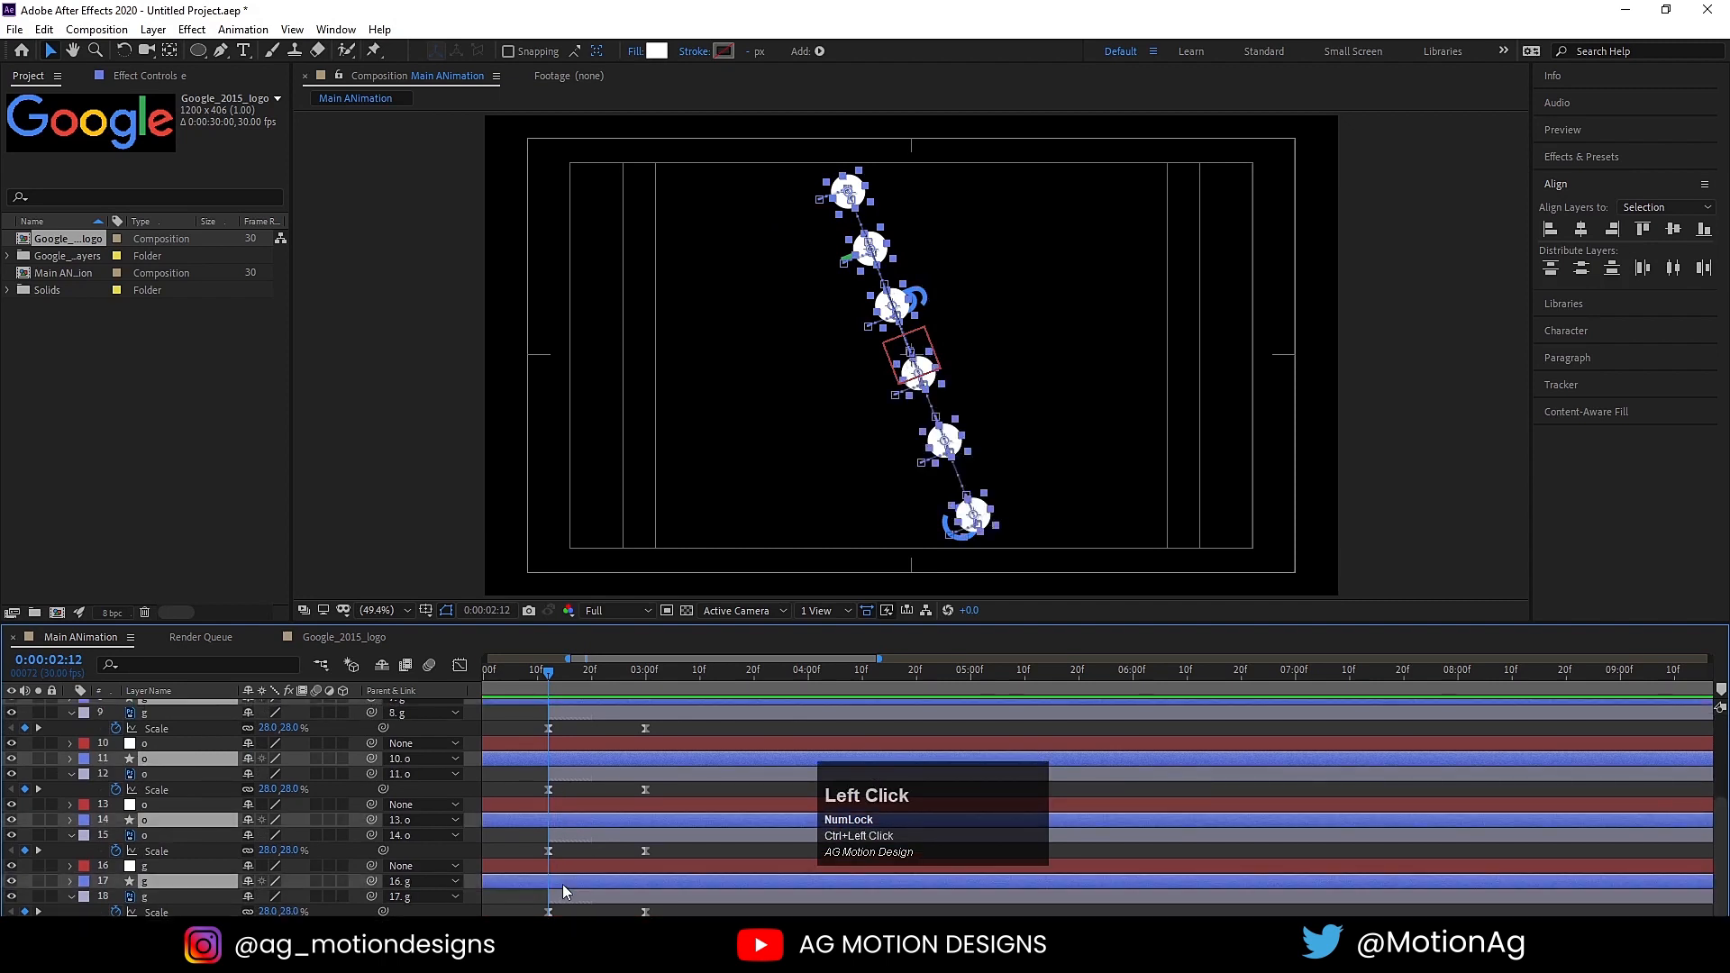
key("alt")
key("alt+bracketright")
Step: Preview the circle-to-letter transition from the start and around 0:00:02:12, and return the current time to 0:00:02:12
key("space")
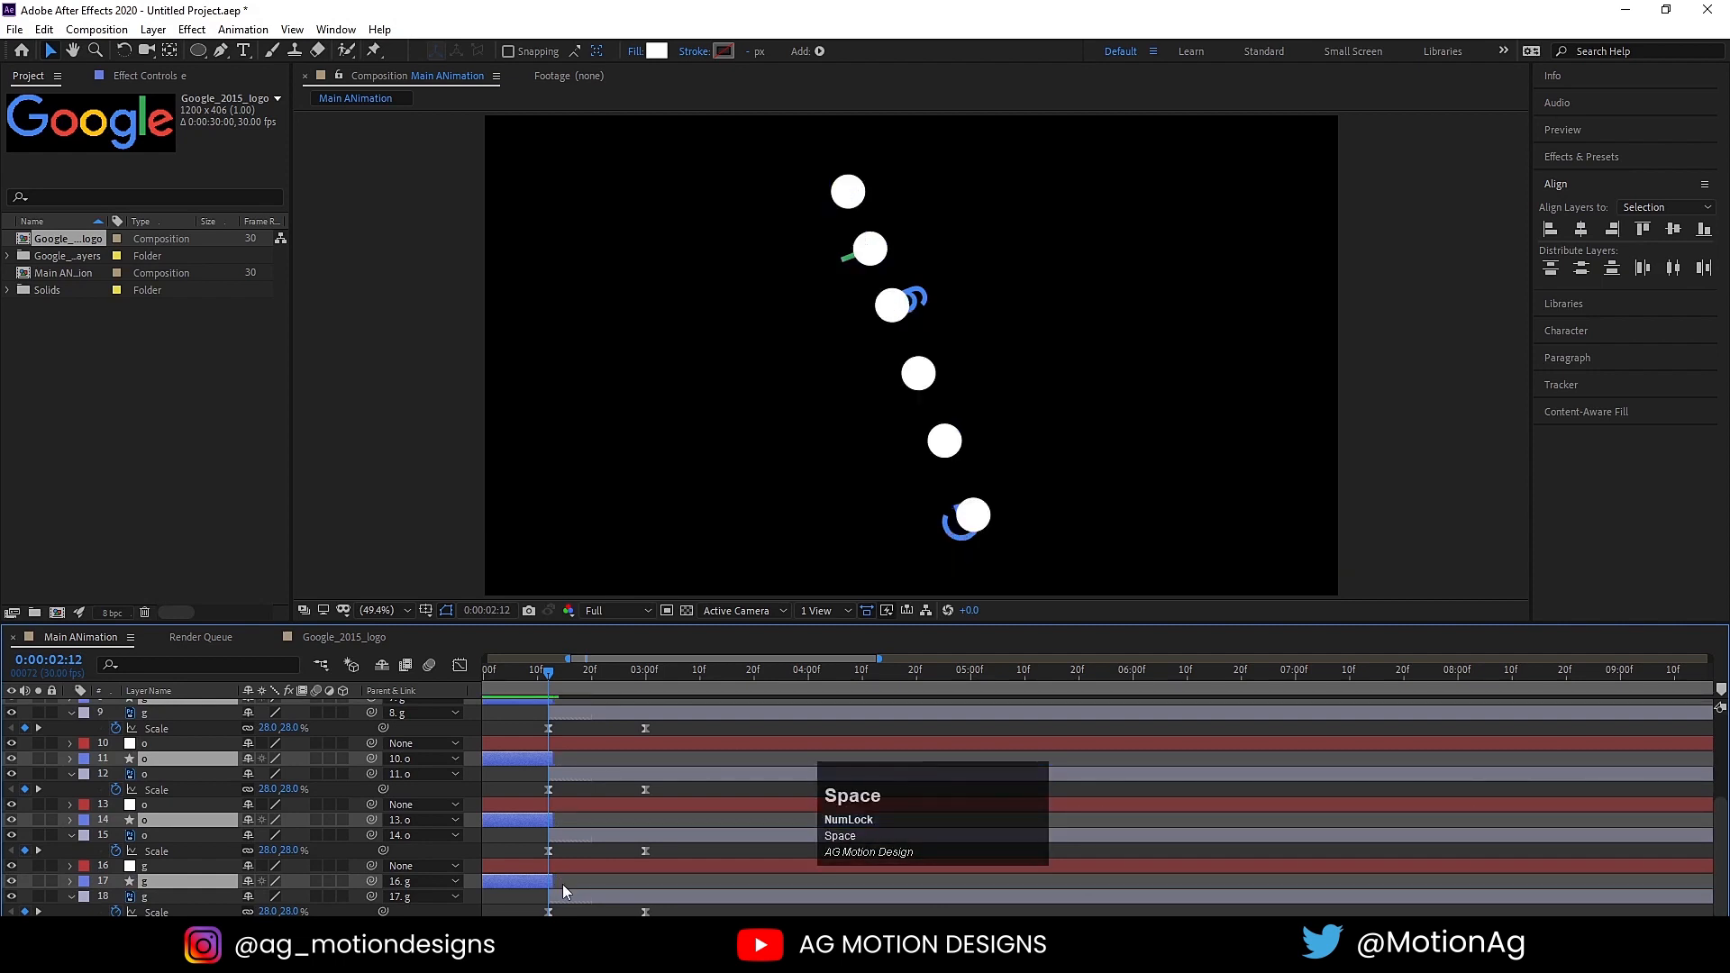
key("space")
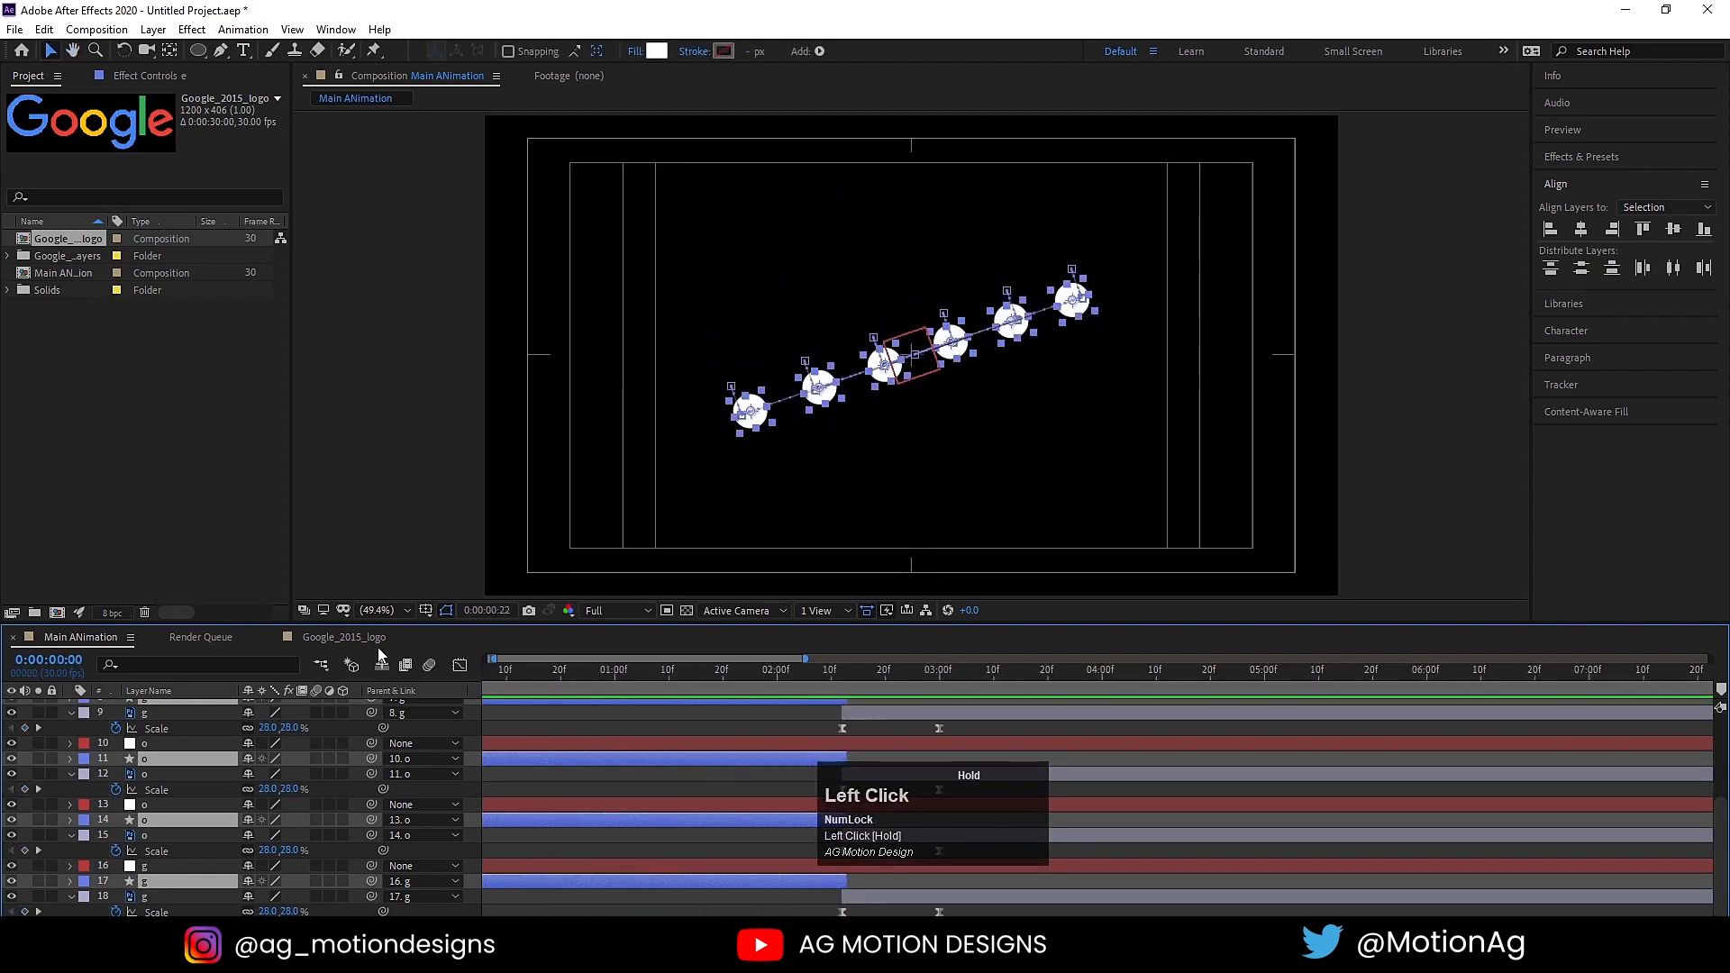
key("space")
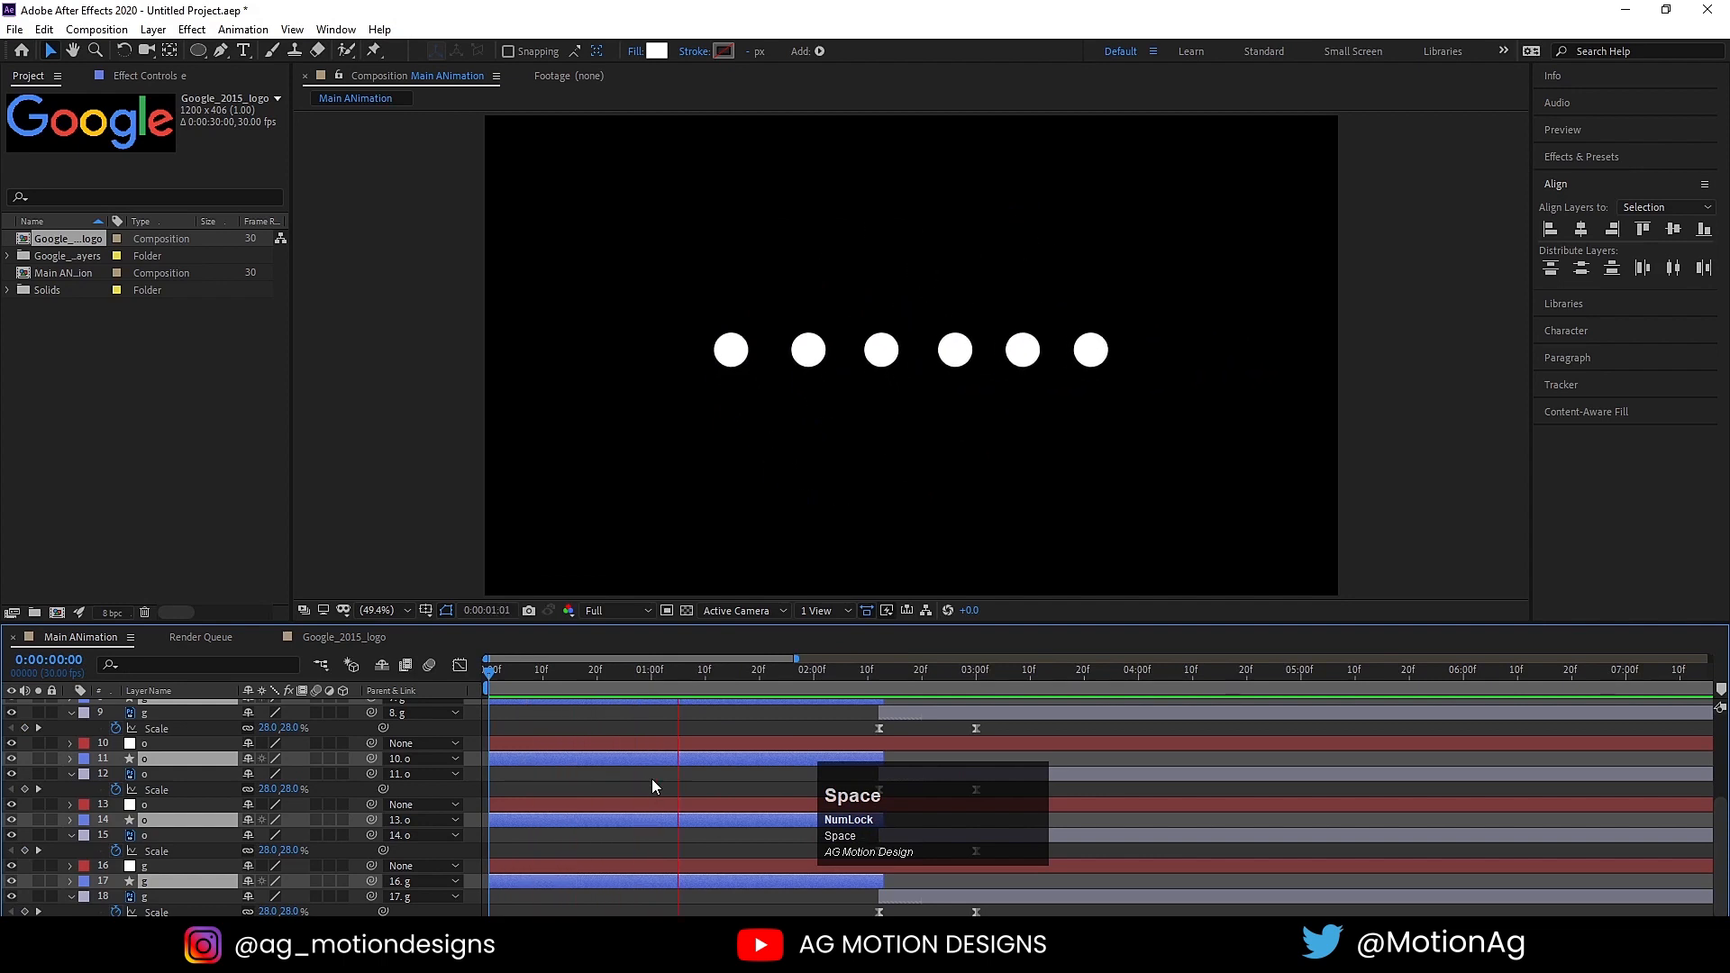
key("space")
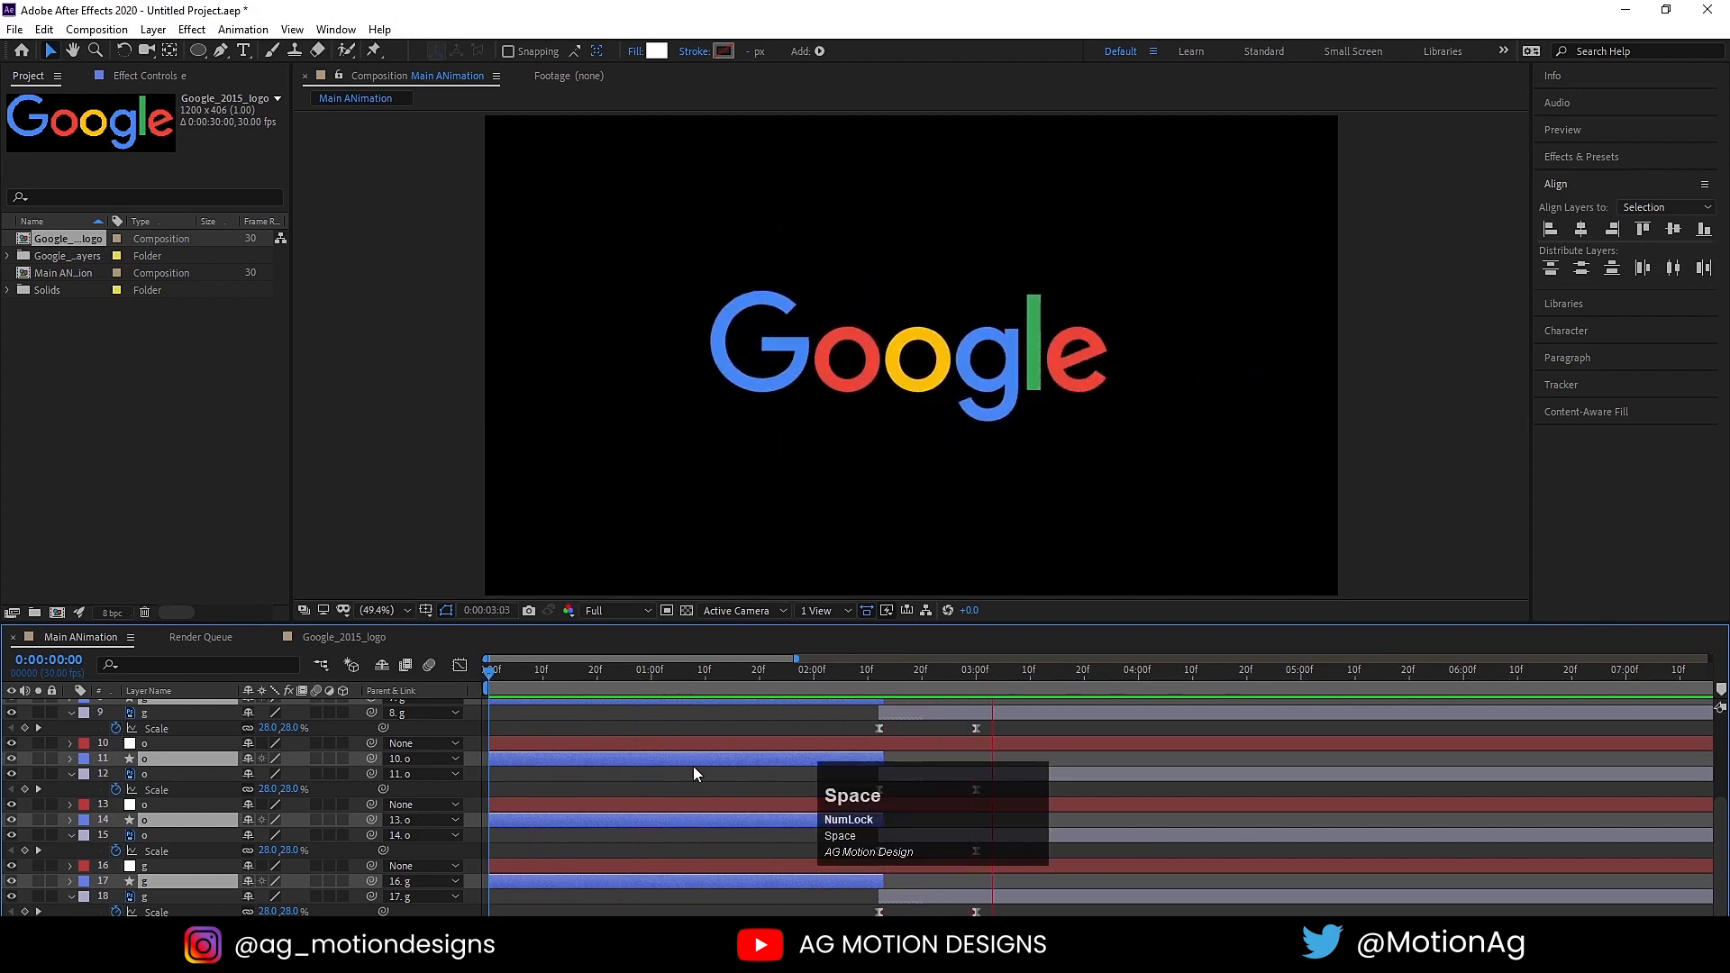
key("space")
left_click(880, 678)
key("space")
key("space")
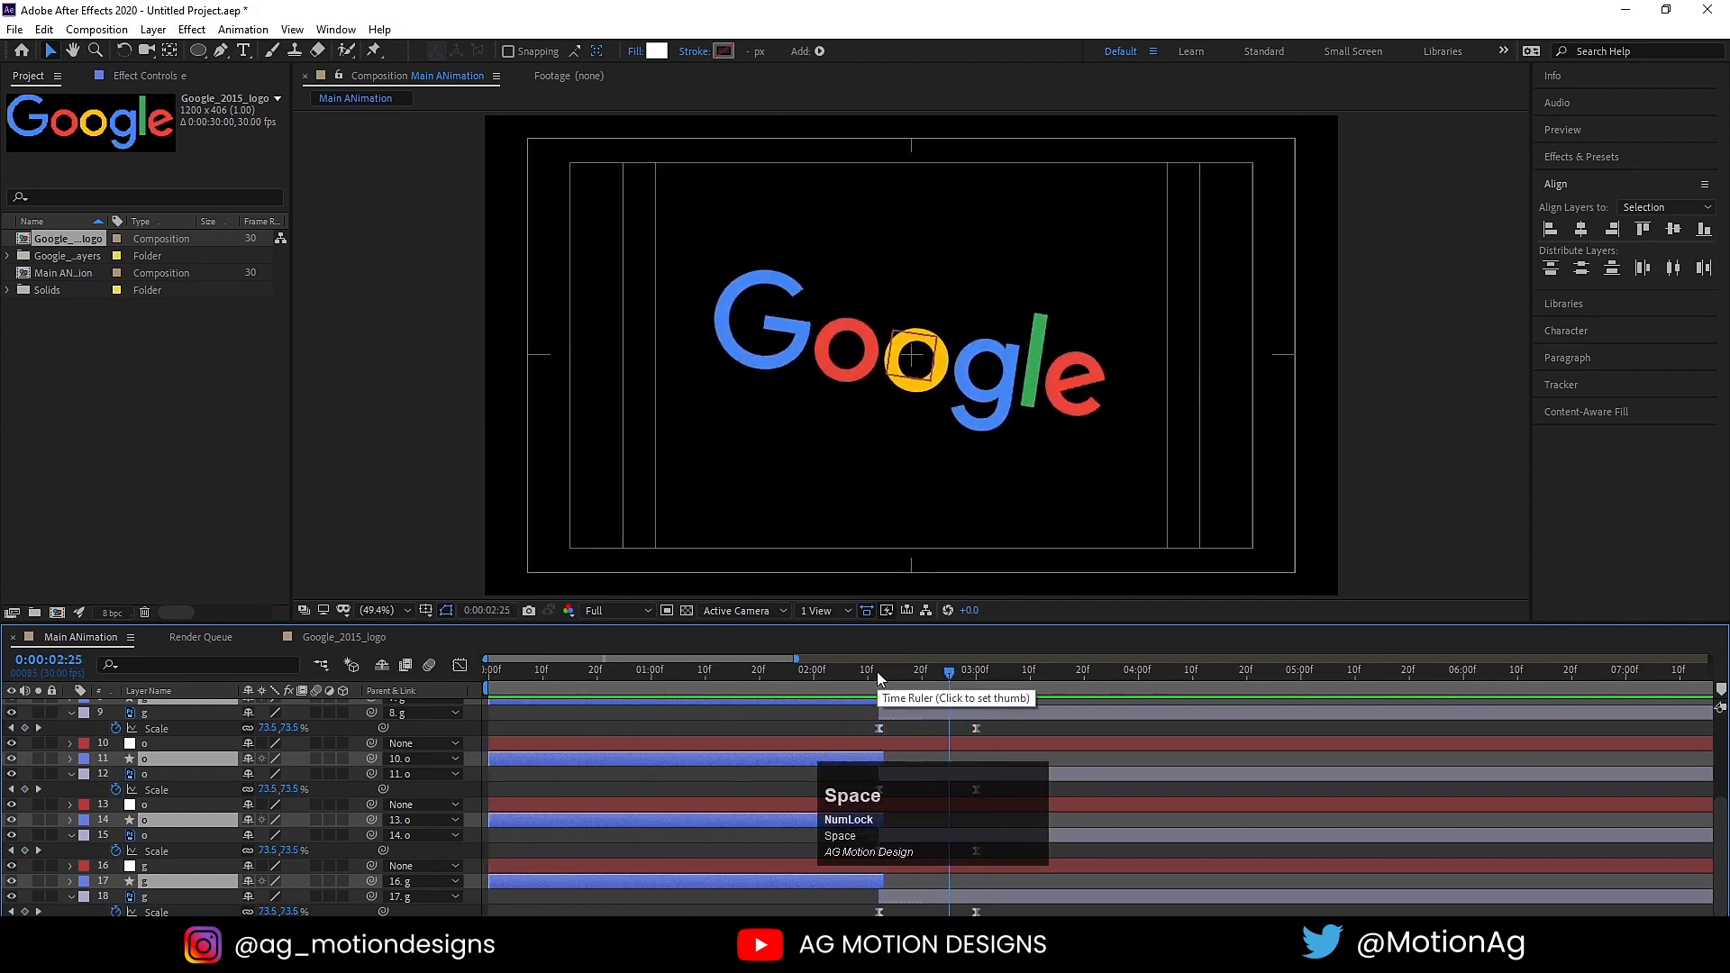
left_click(880, 677)
key("space")
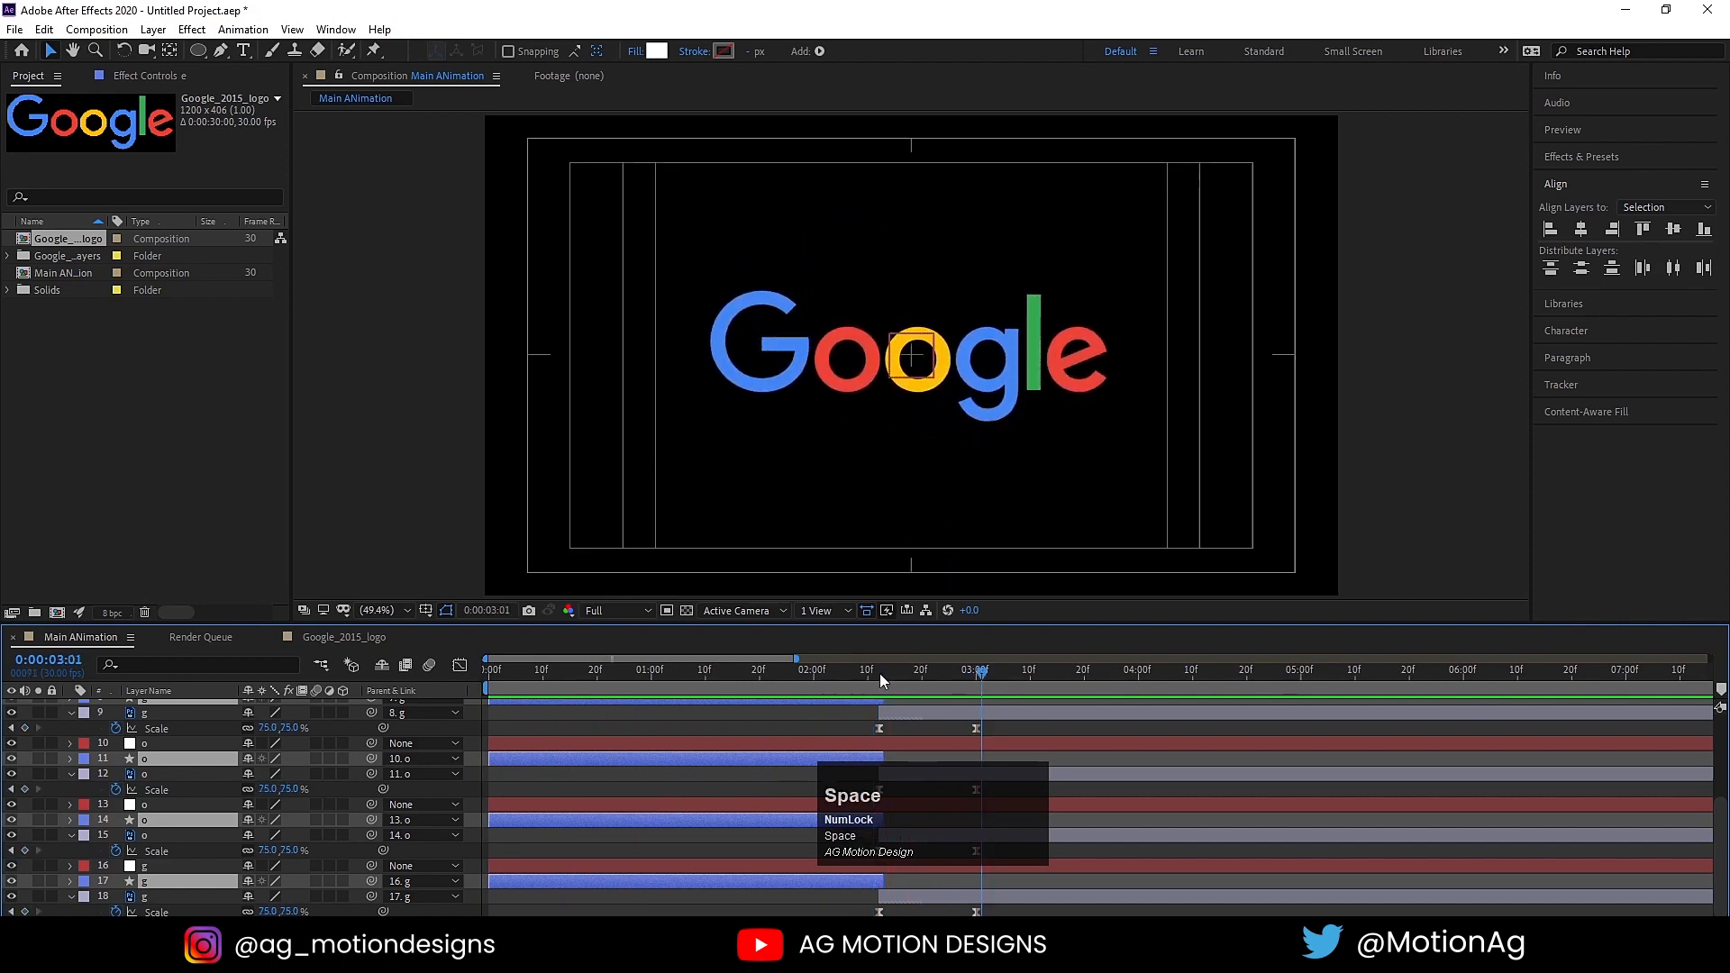
scroll(733, 708, "up", 4)
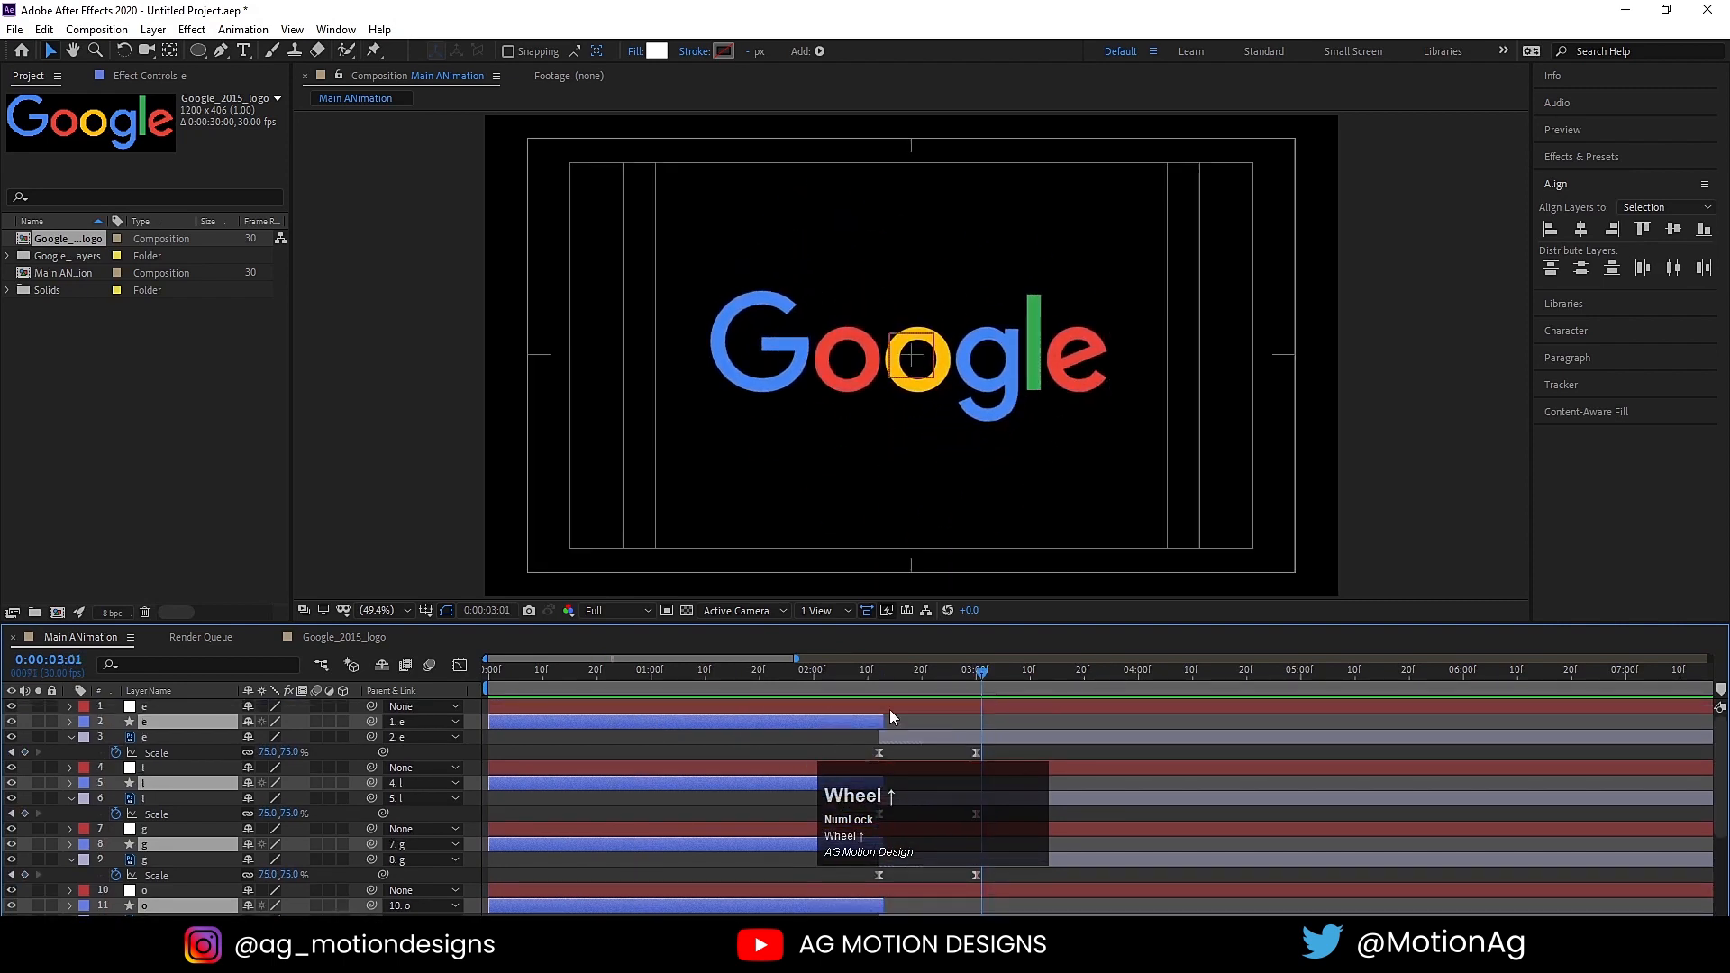
left_click_drag(876, 678, 881, 678)
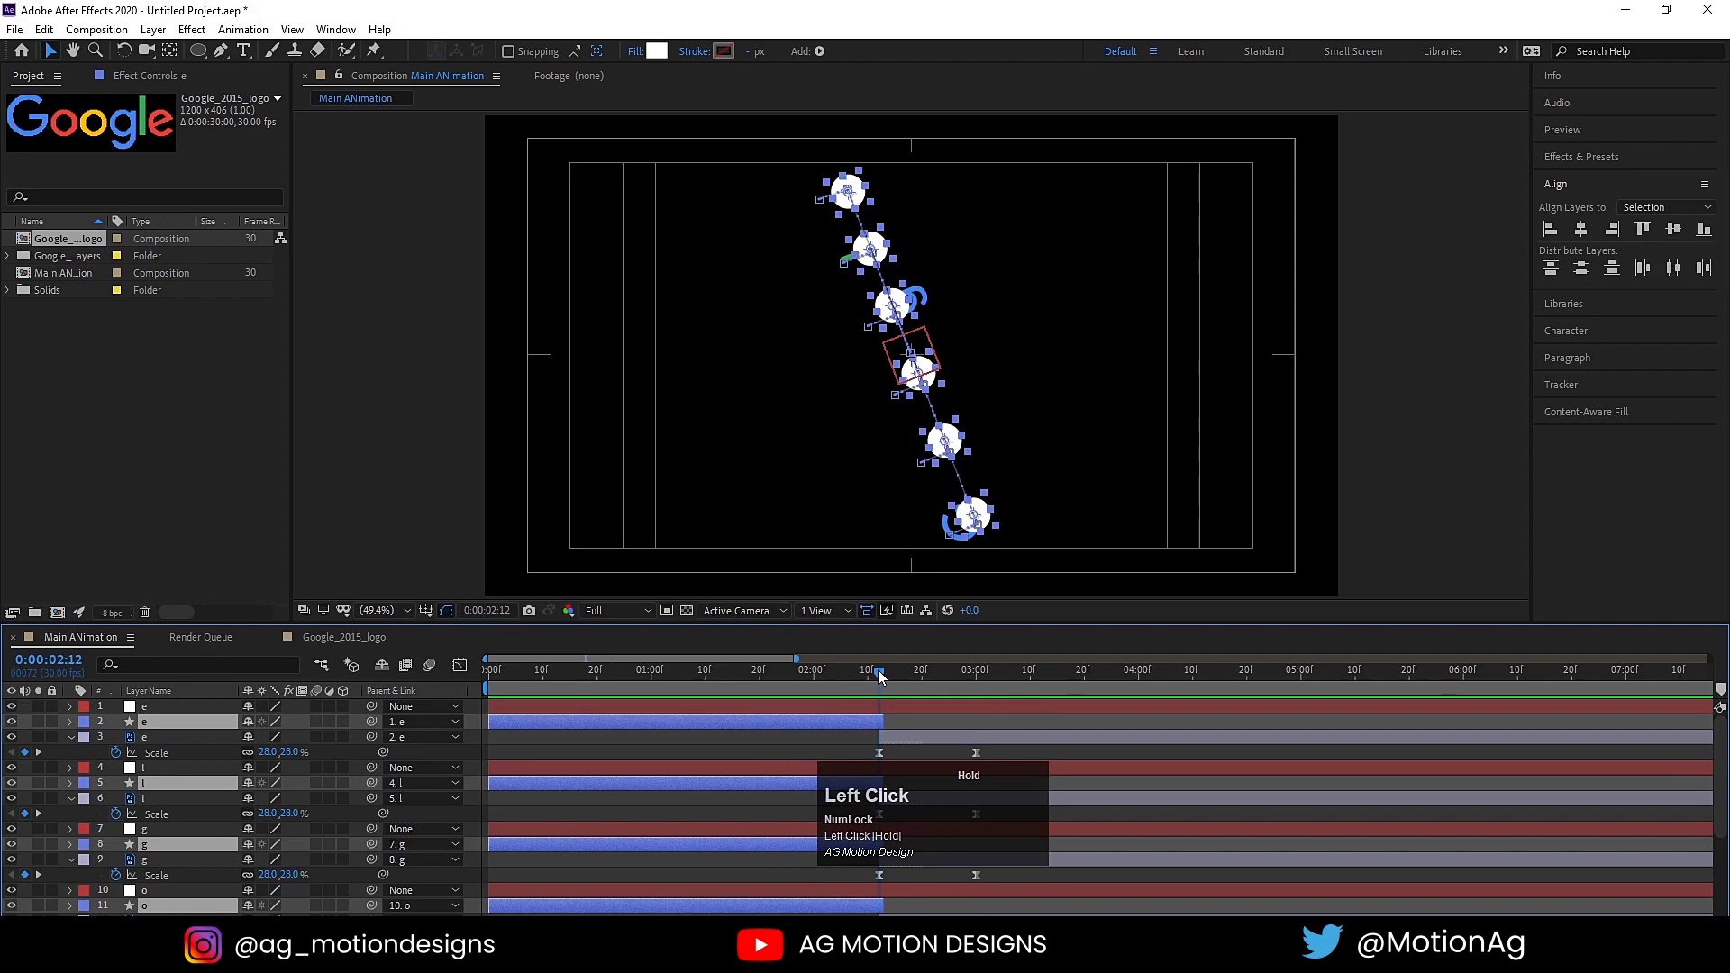
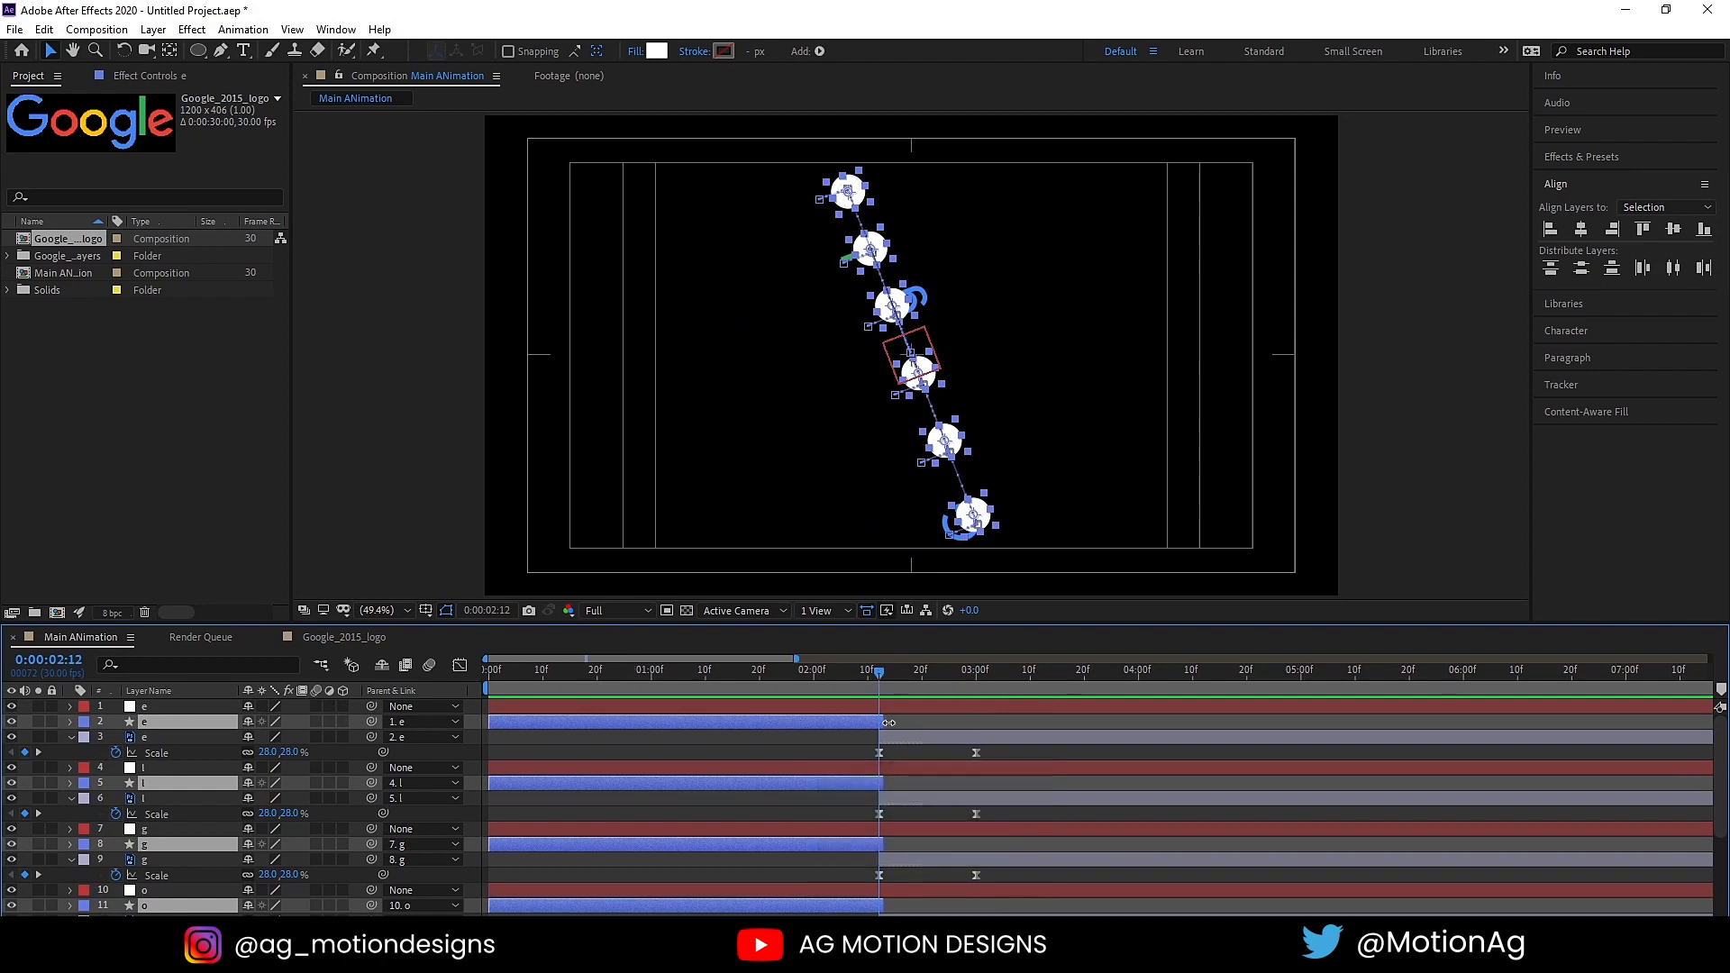
scroll(879, 730, "up", 2)
left_click_drag(881, 726, 933, 726)
key("s")
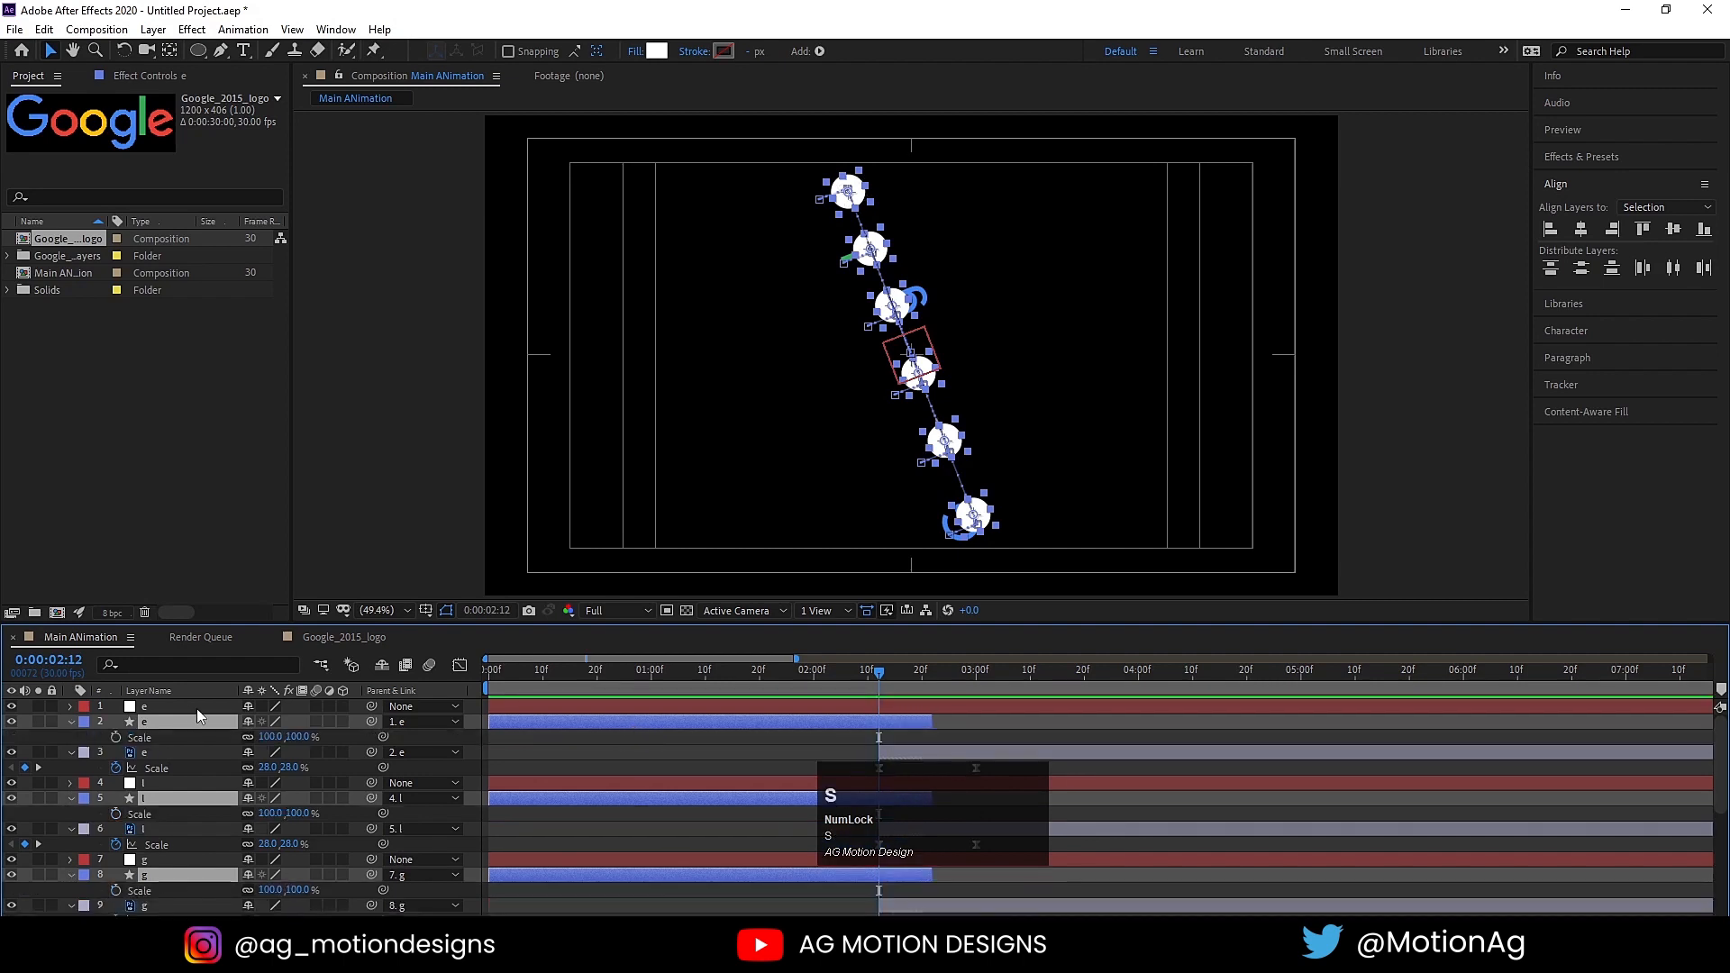
left_click(115, 737)
left_click_drag(879, 672, 927, 672)
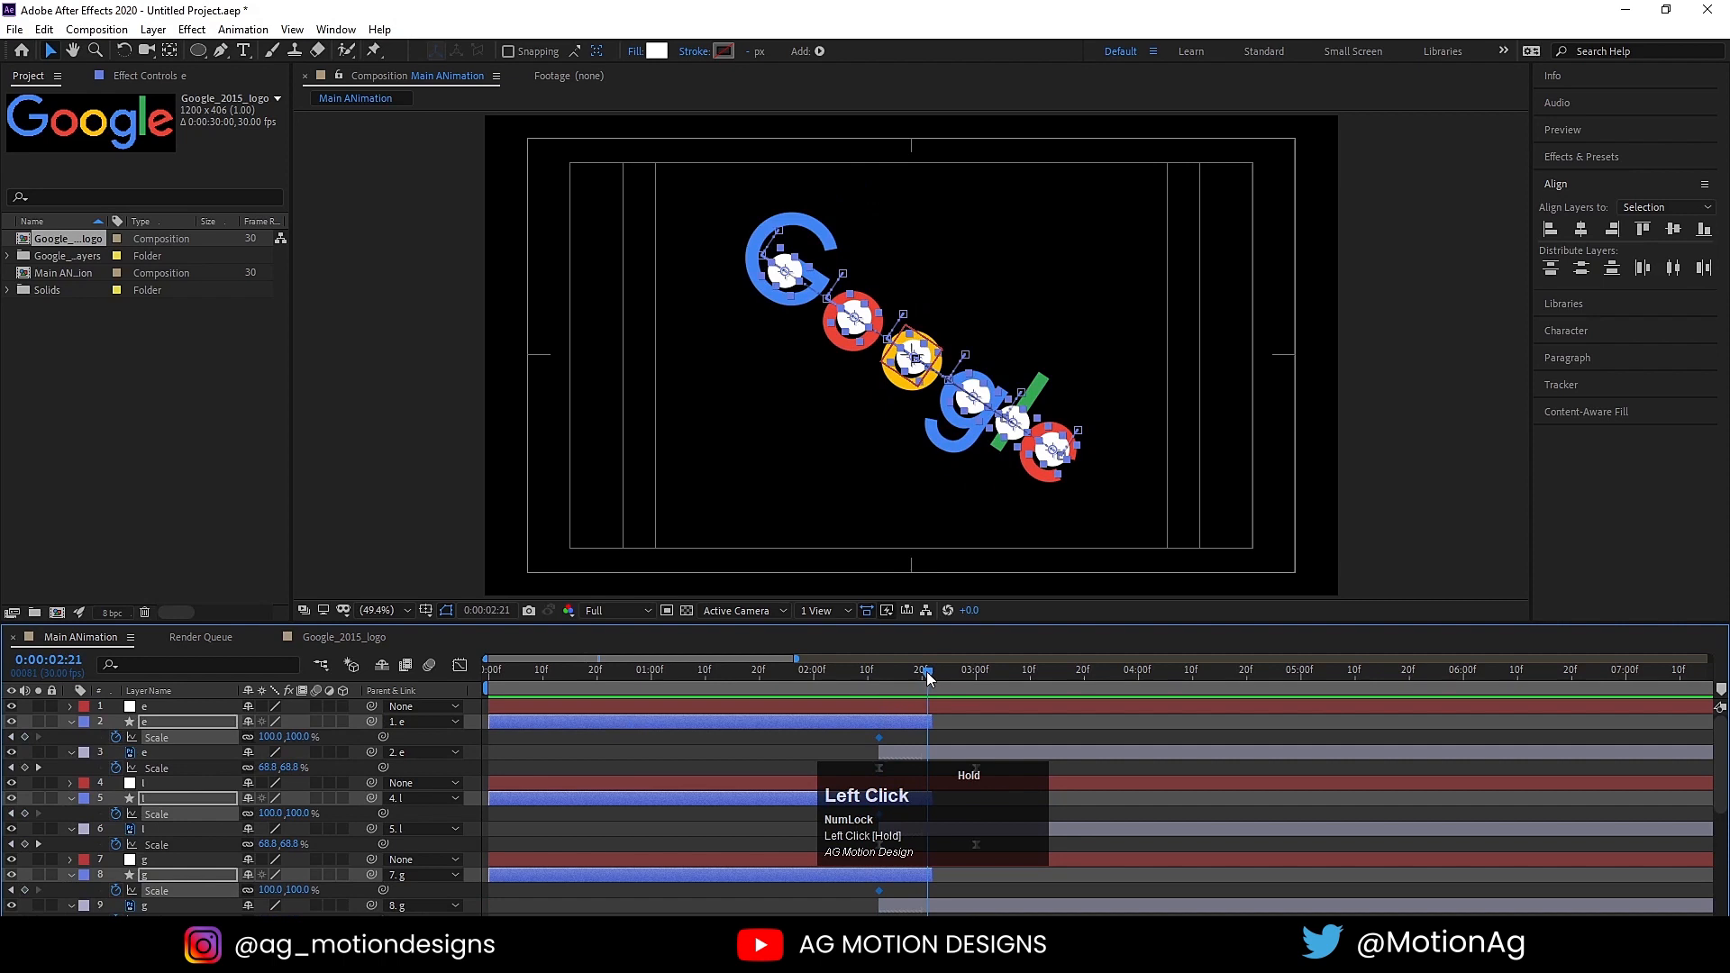
key("ctrl+z")
key("ctrl+z")
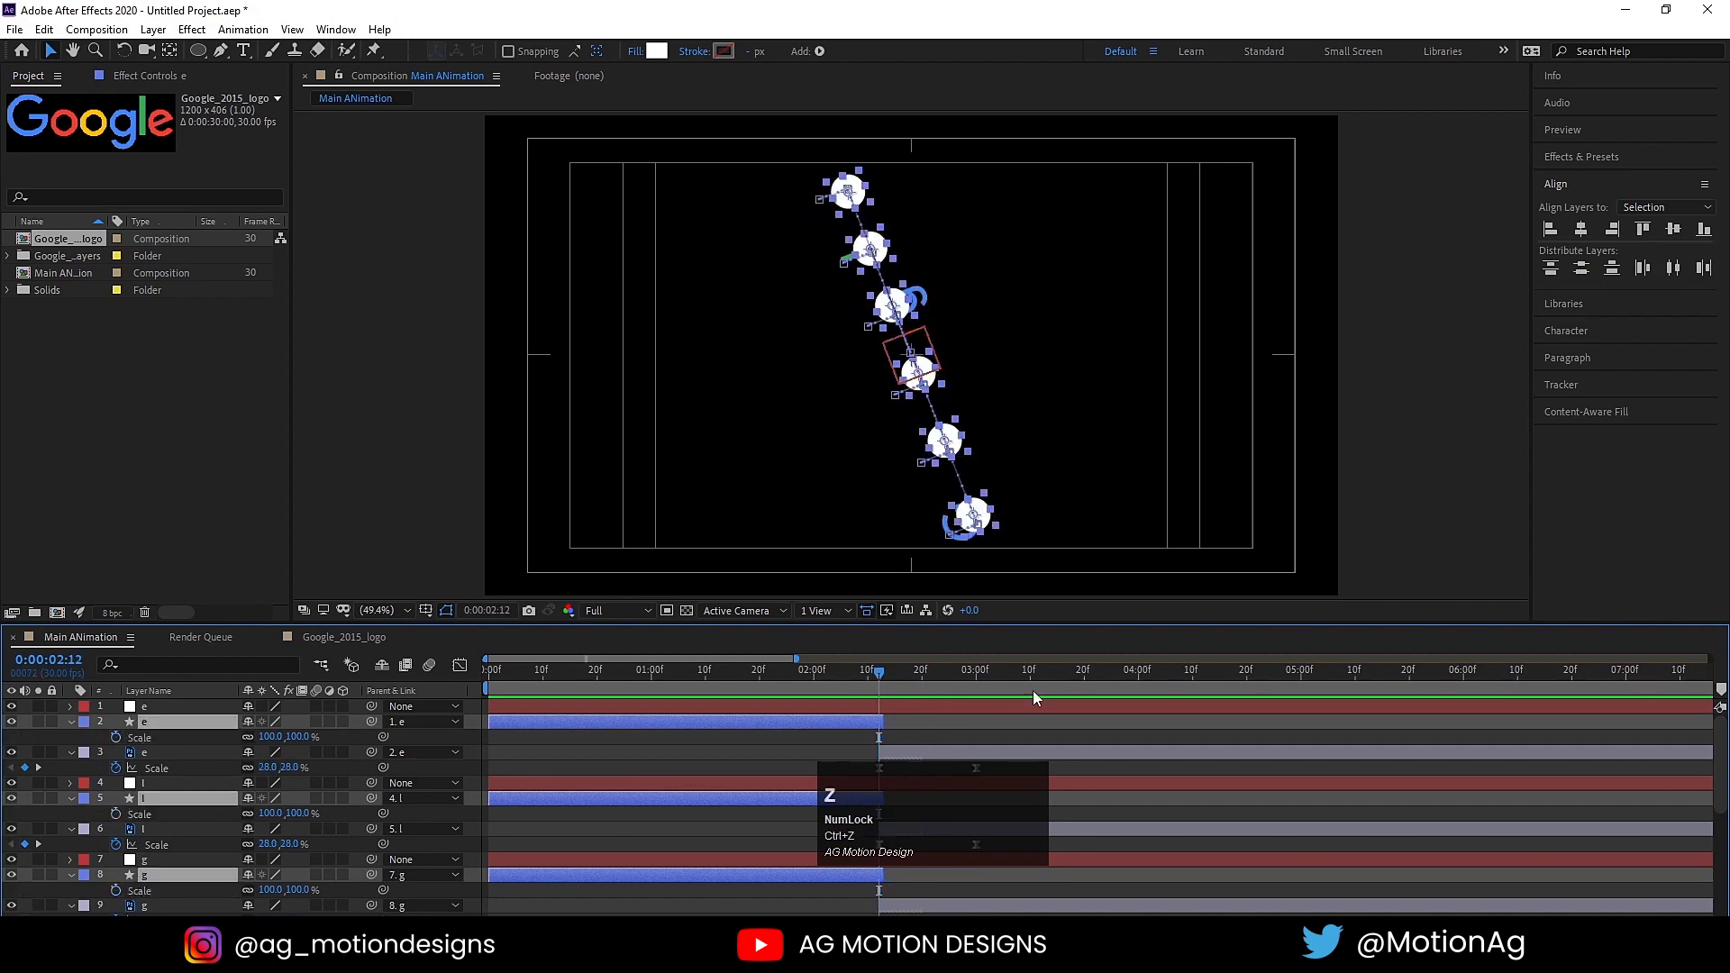
Step: Preview the circle-to-letter transition after 0:00:02:12 and check where the circle shape layers end
key("space")
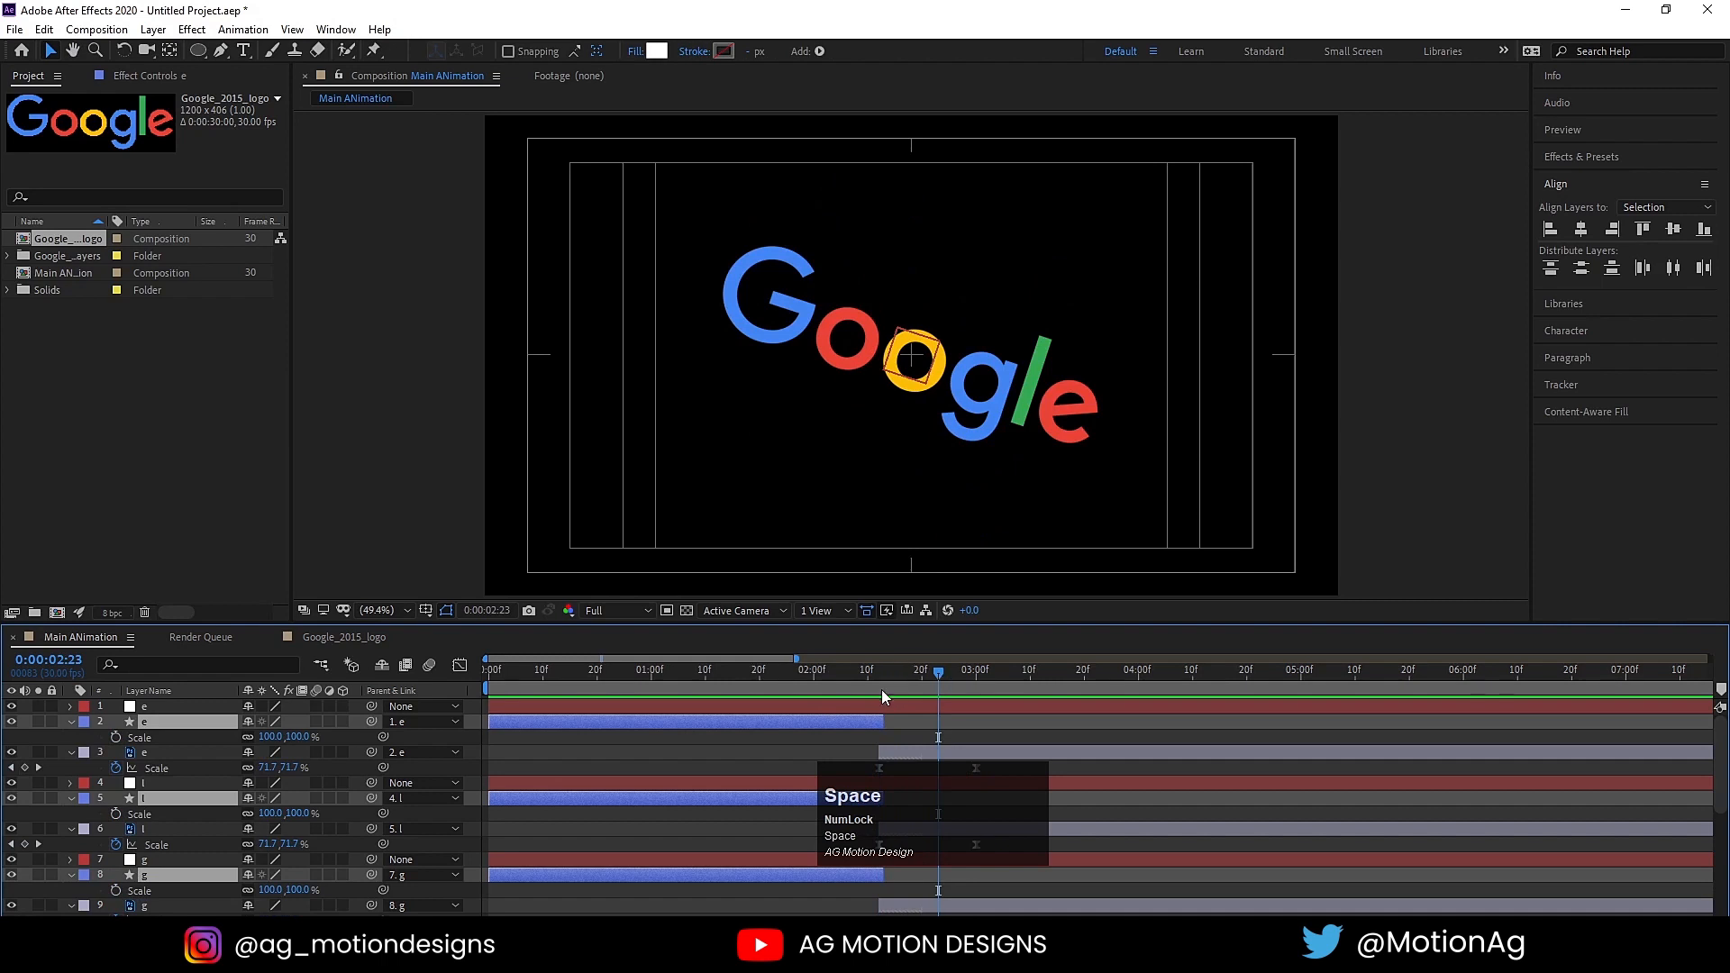
left_click(645, 737)
scroll(886, 705, "down", 5)
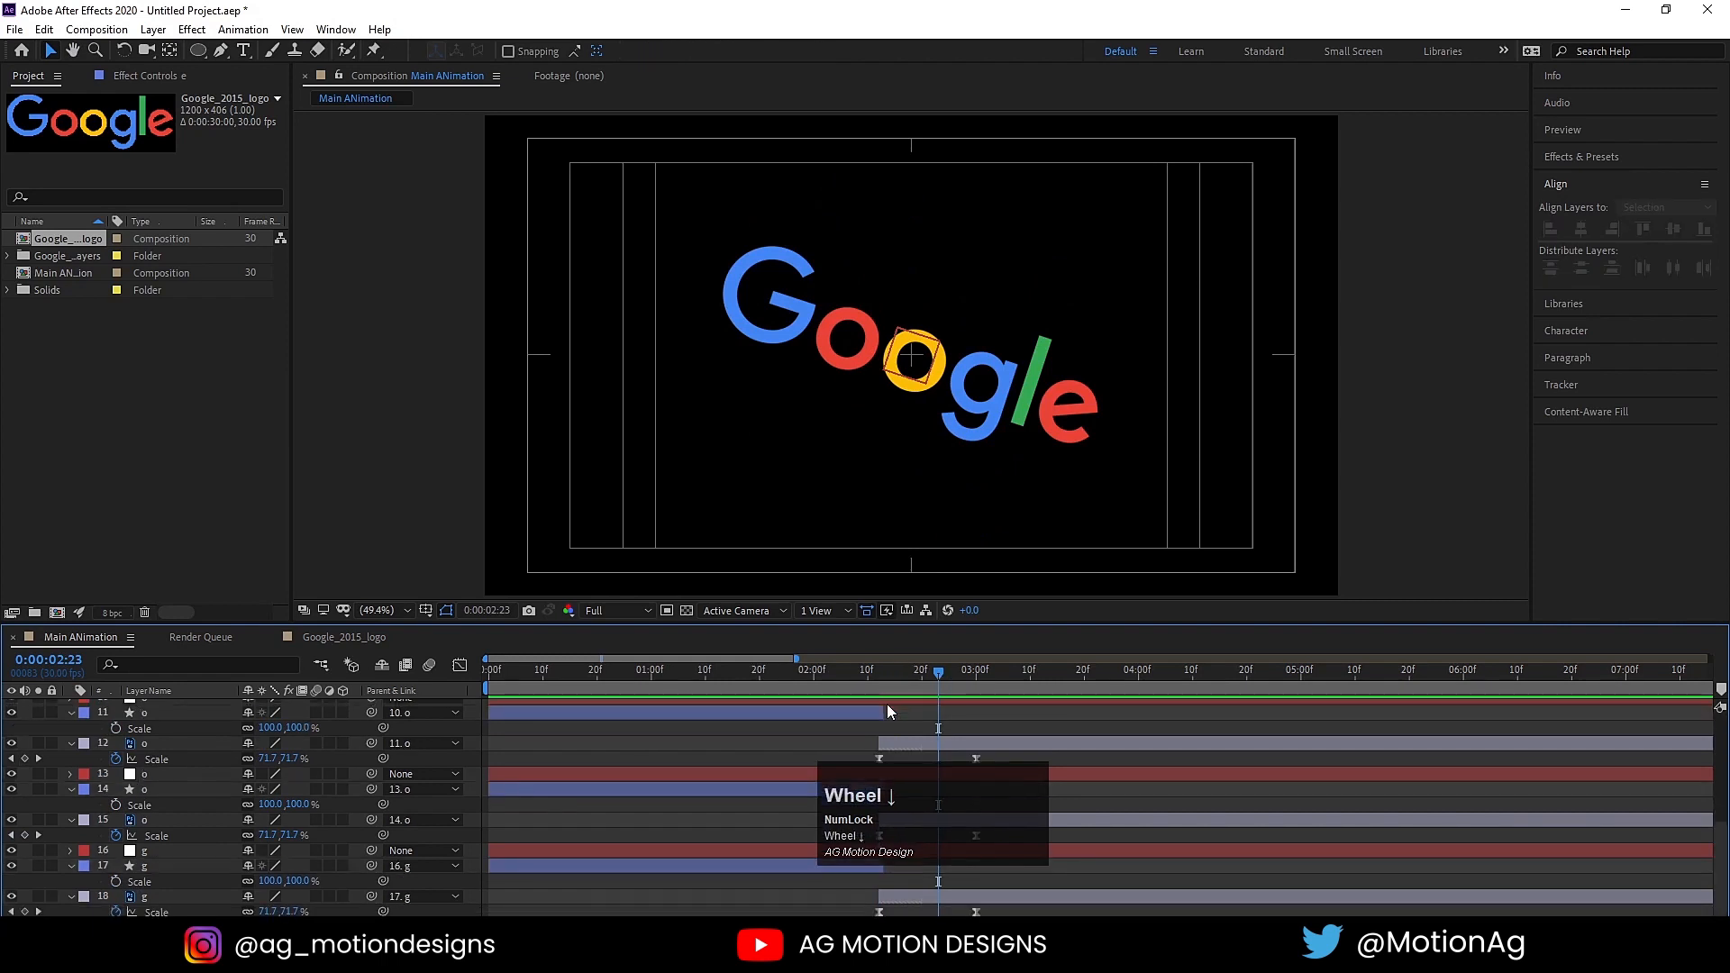
left_click(1343, 801)
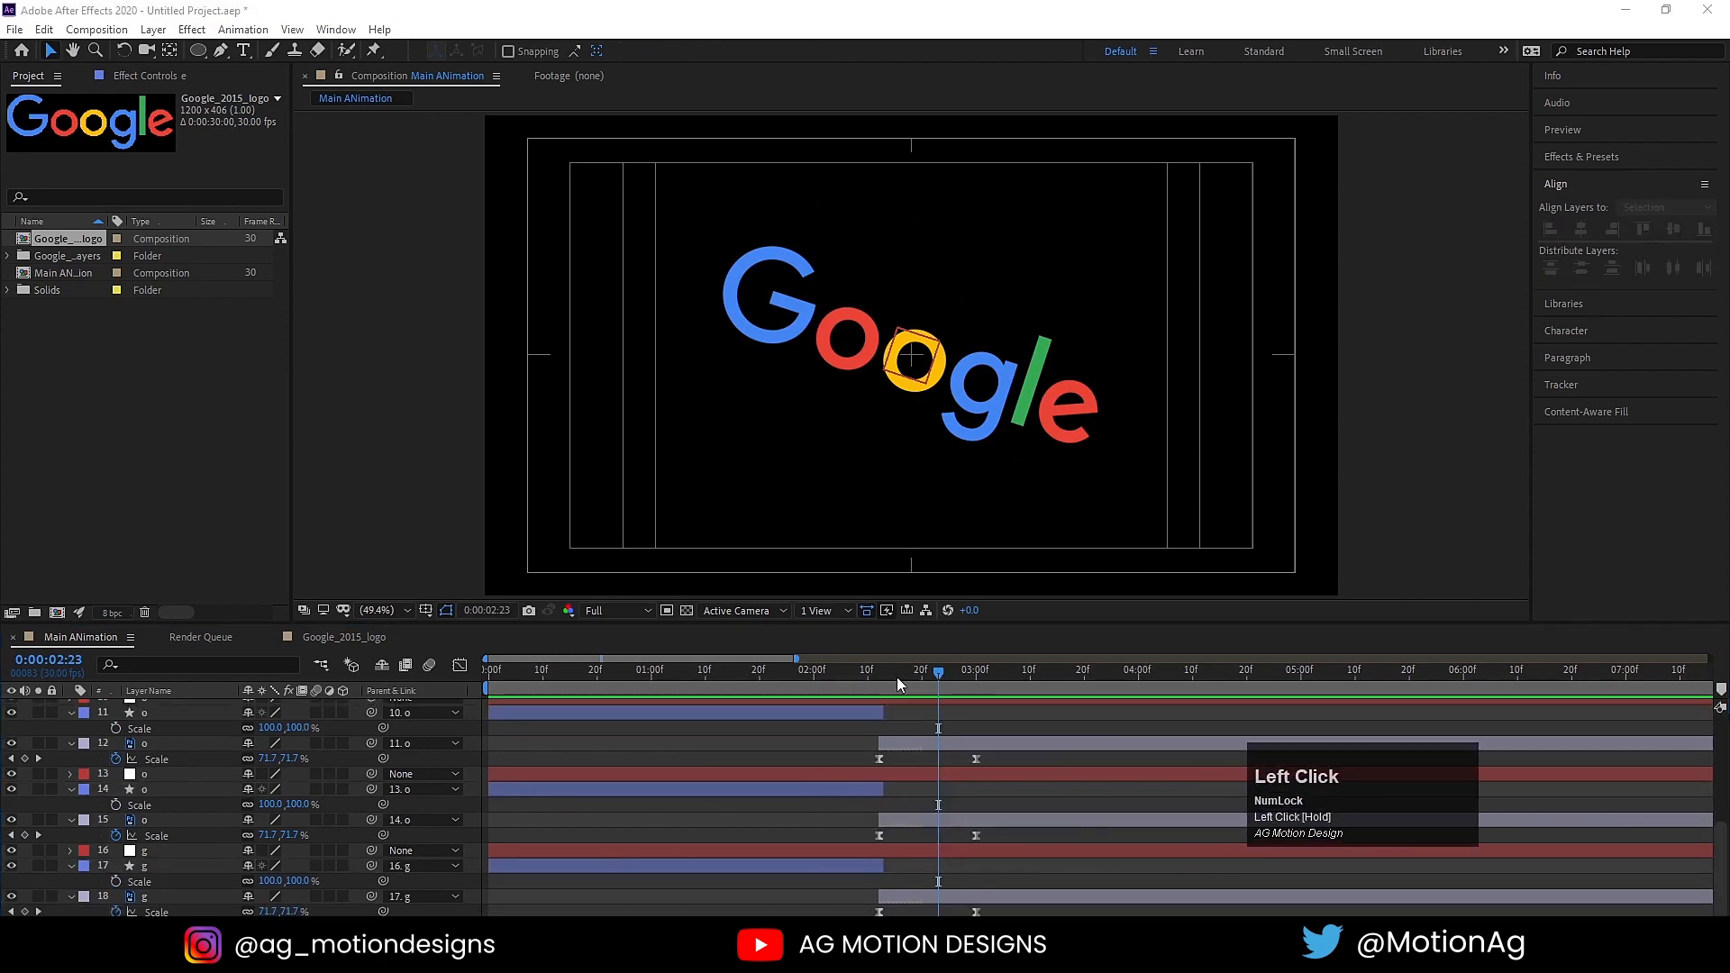
mouse_move(898, 685)
left_mouse_down()
mouse_move(852, 678)
mouse_move(906, 677)
left_mouse_up()
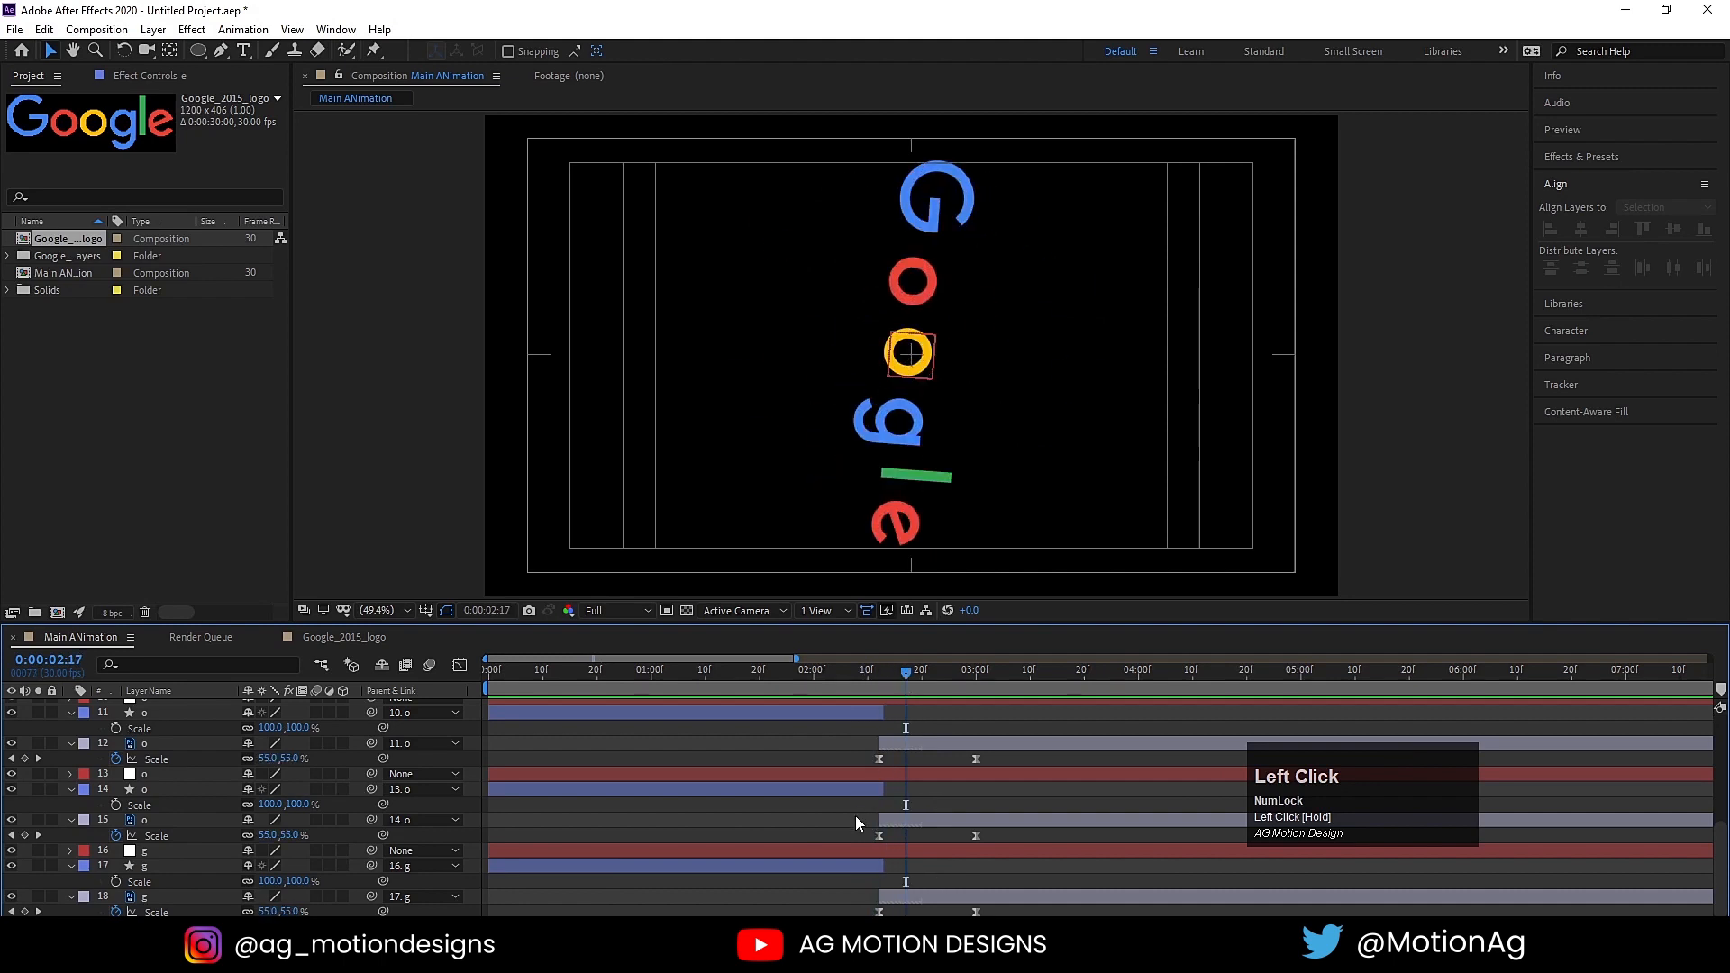
Step: At 0:00:02:12, set the capital G's circle (shape layer 17) fill to blue 4285F4, sampled from a logo letter
left_click(863, 862)
left_click(874, 674)
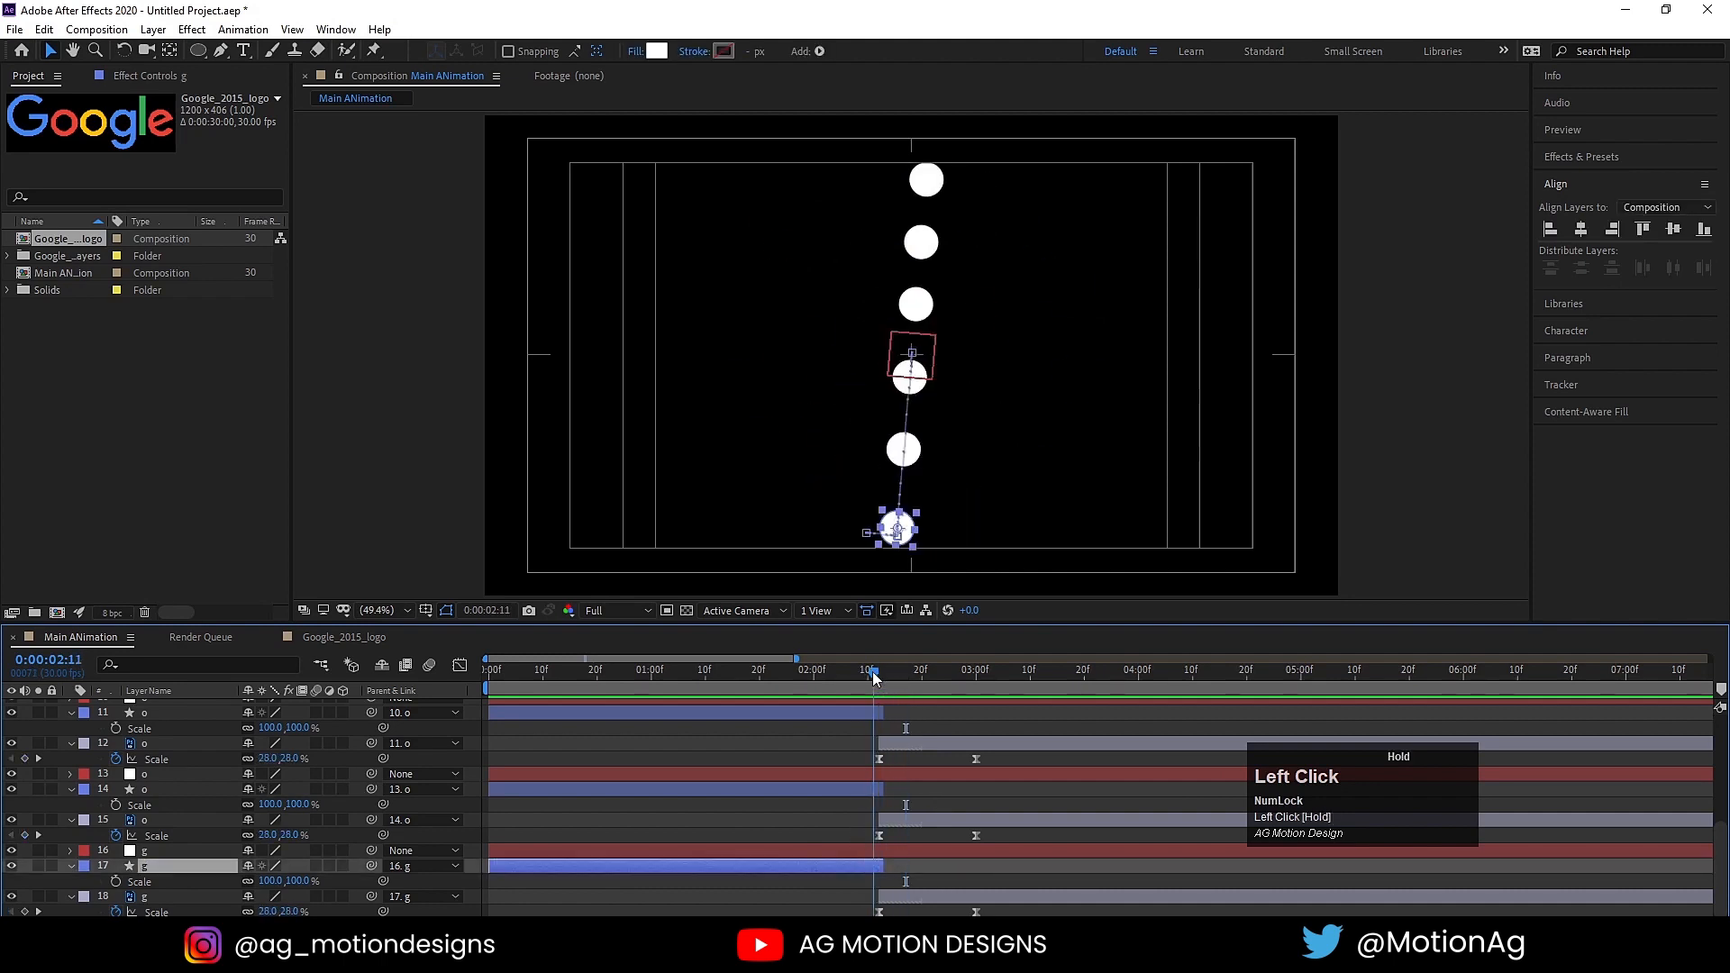
left_click_drag(874, 677, 881, 677)
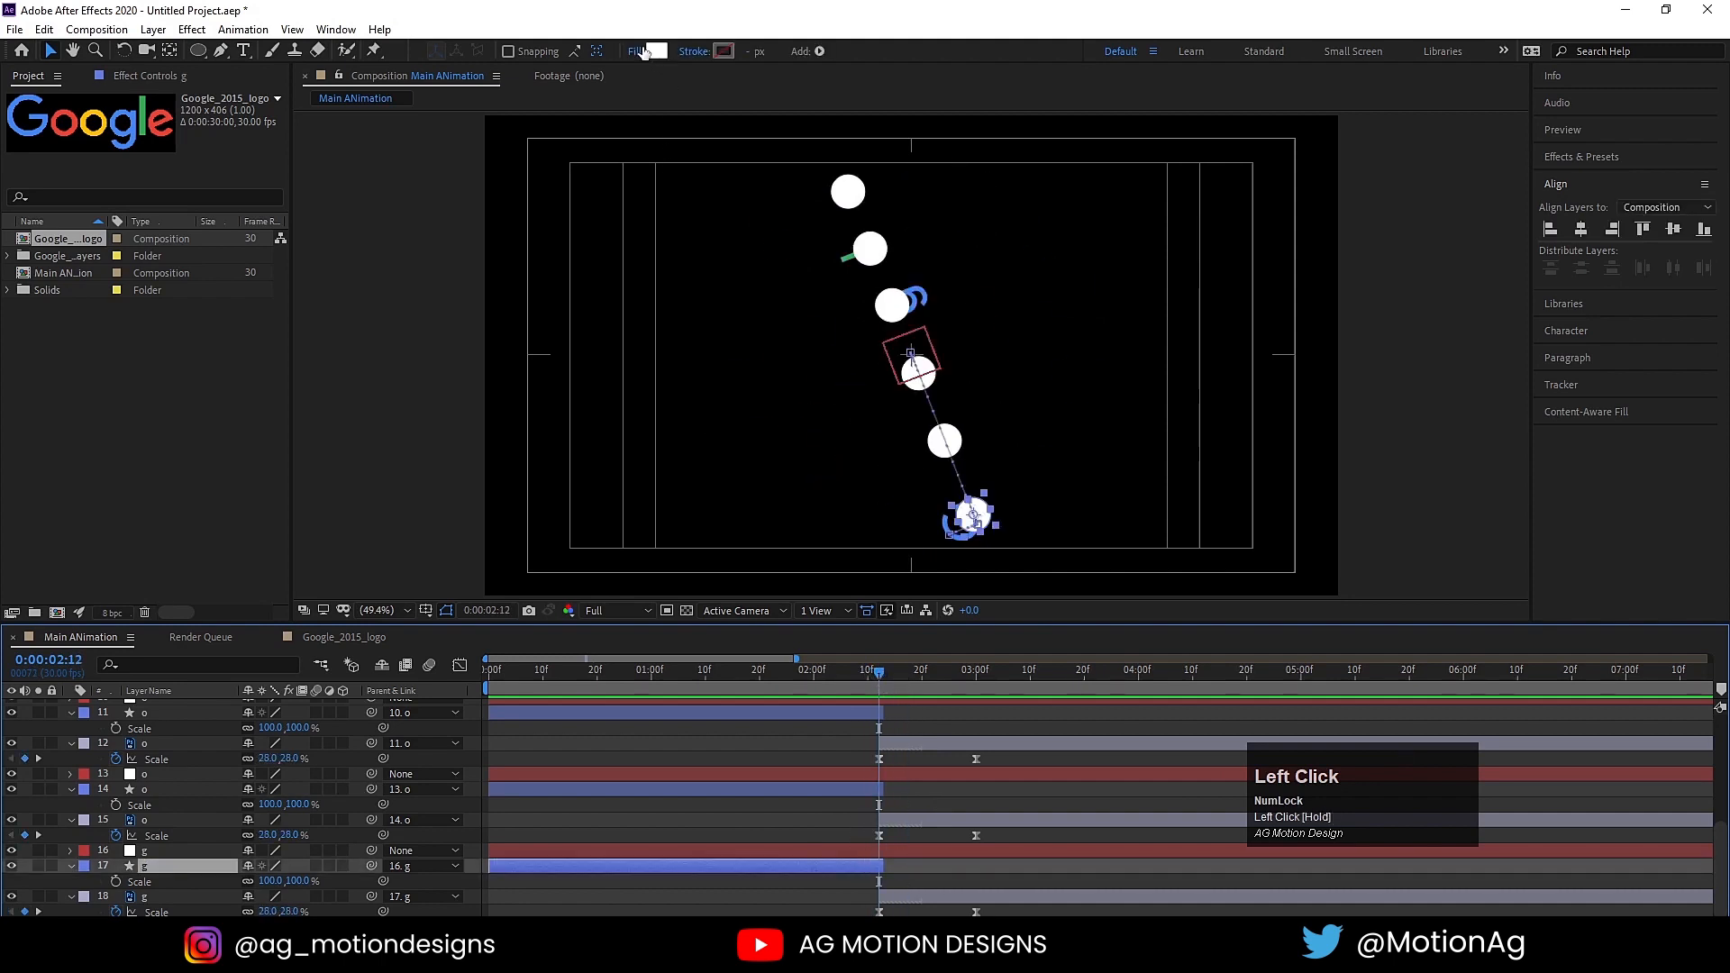
left_click(654, 52)
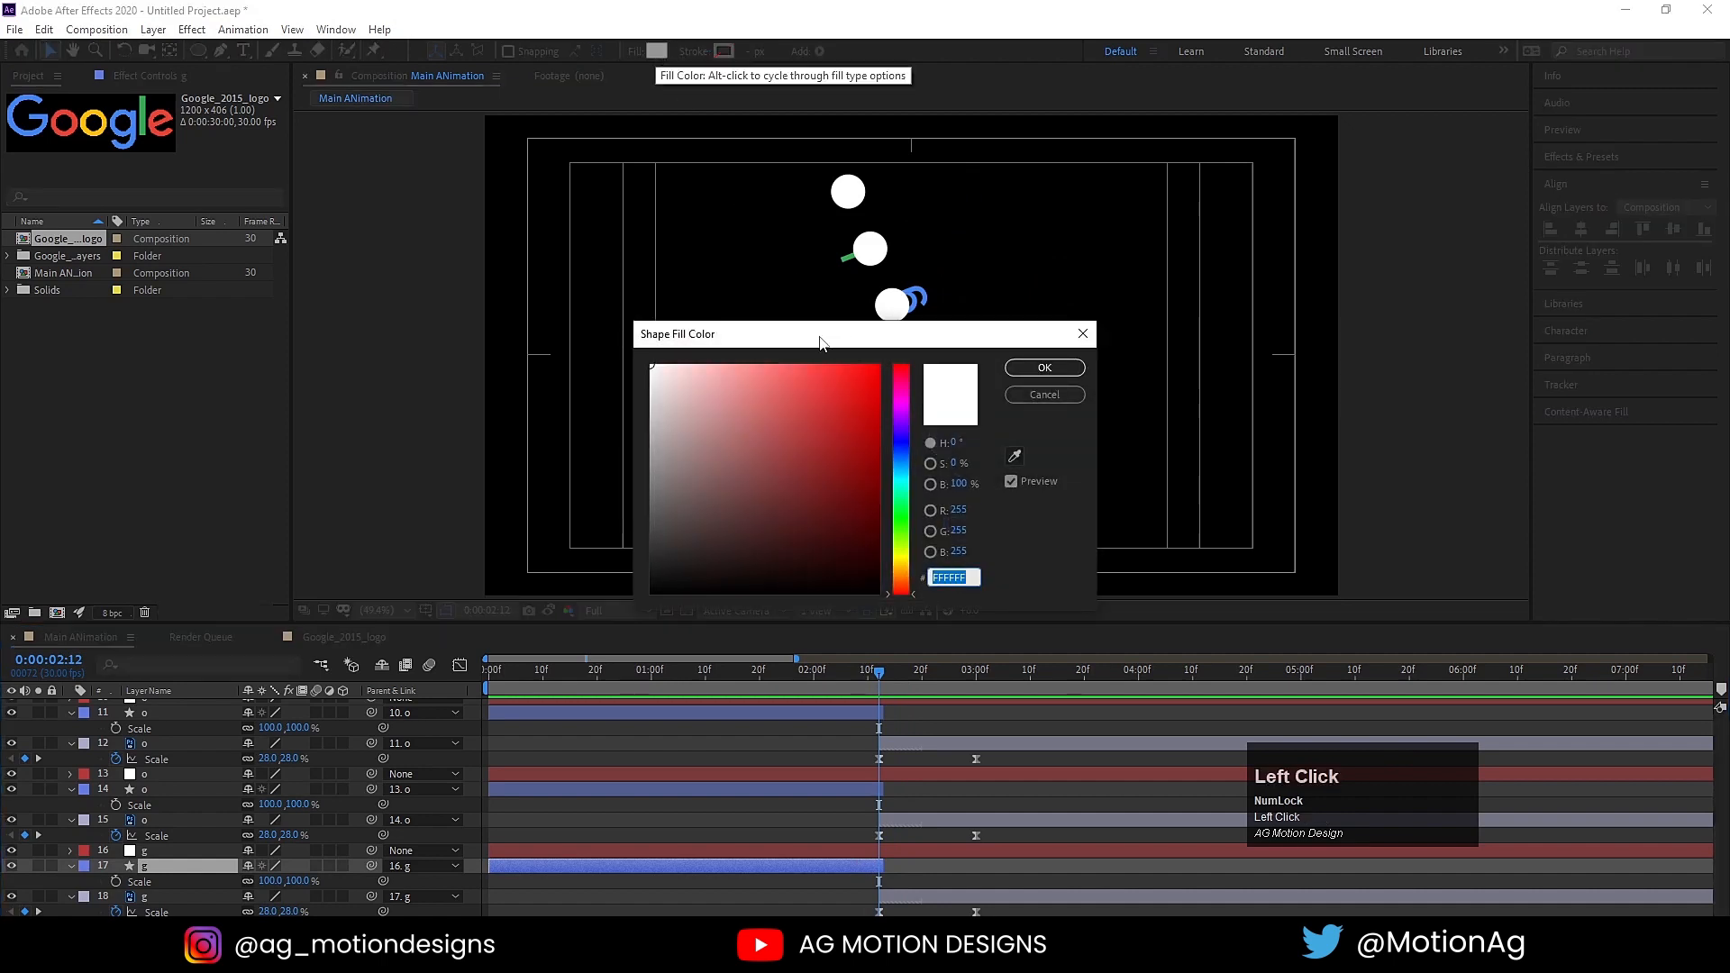
left_click_drag(820, 343, 407, 282)
left_click(601, 395)
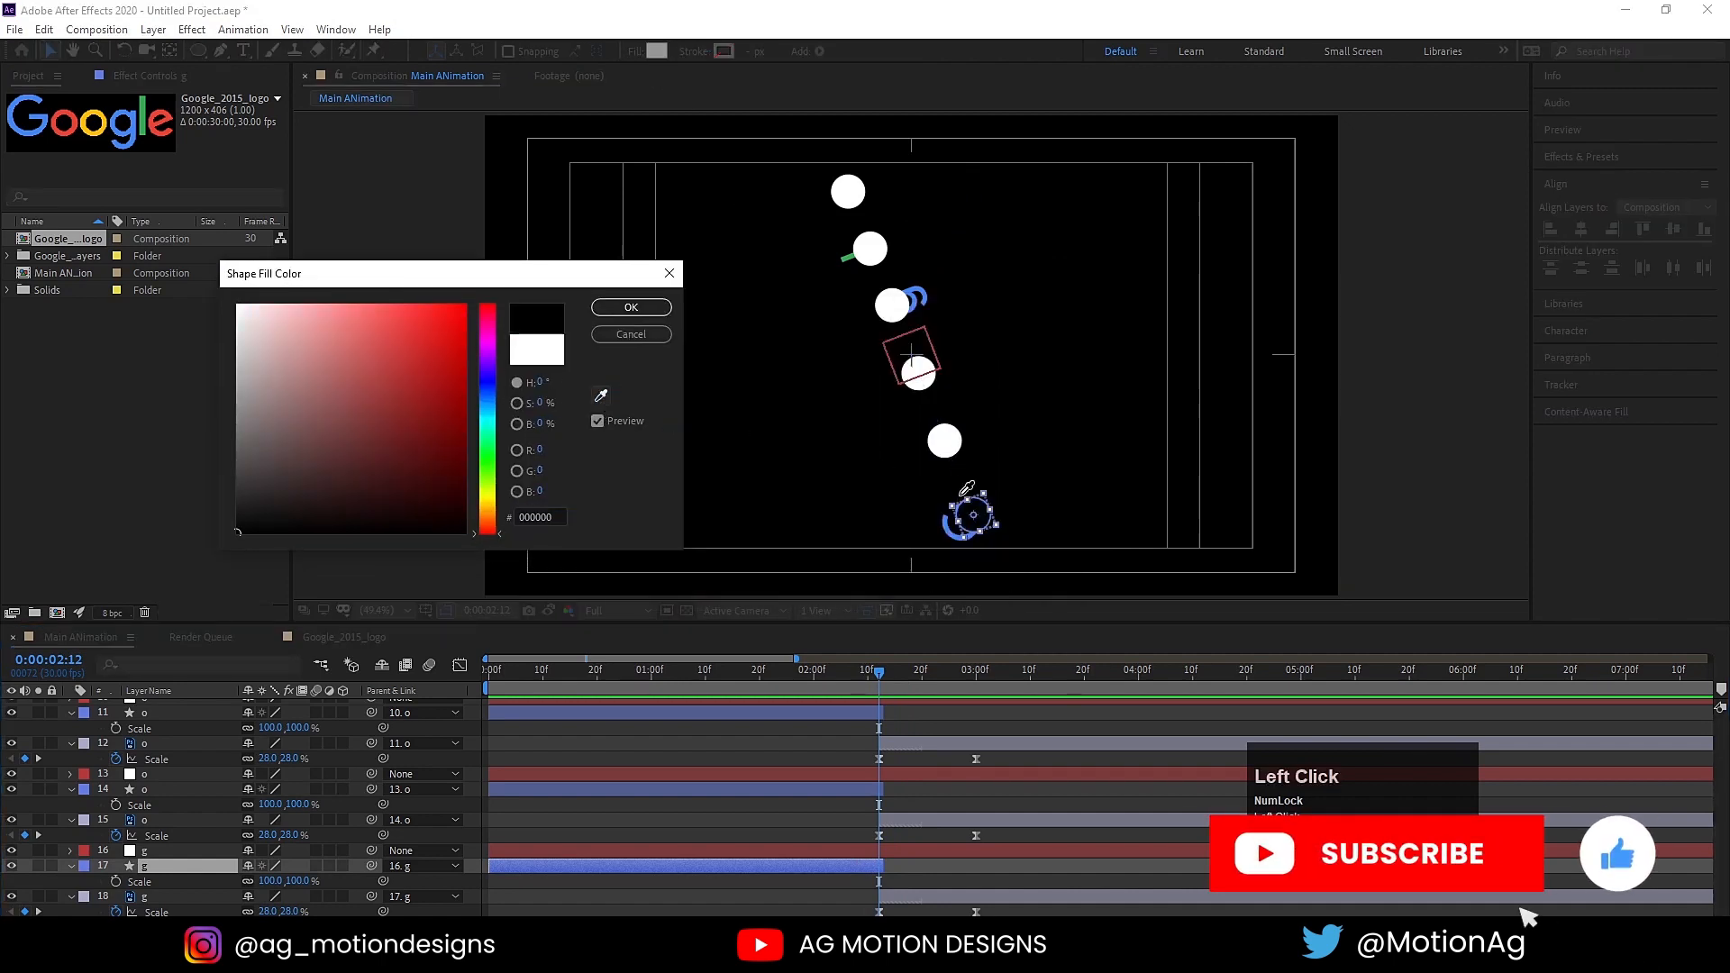
left_click(955, 514)
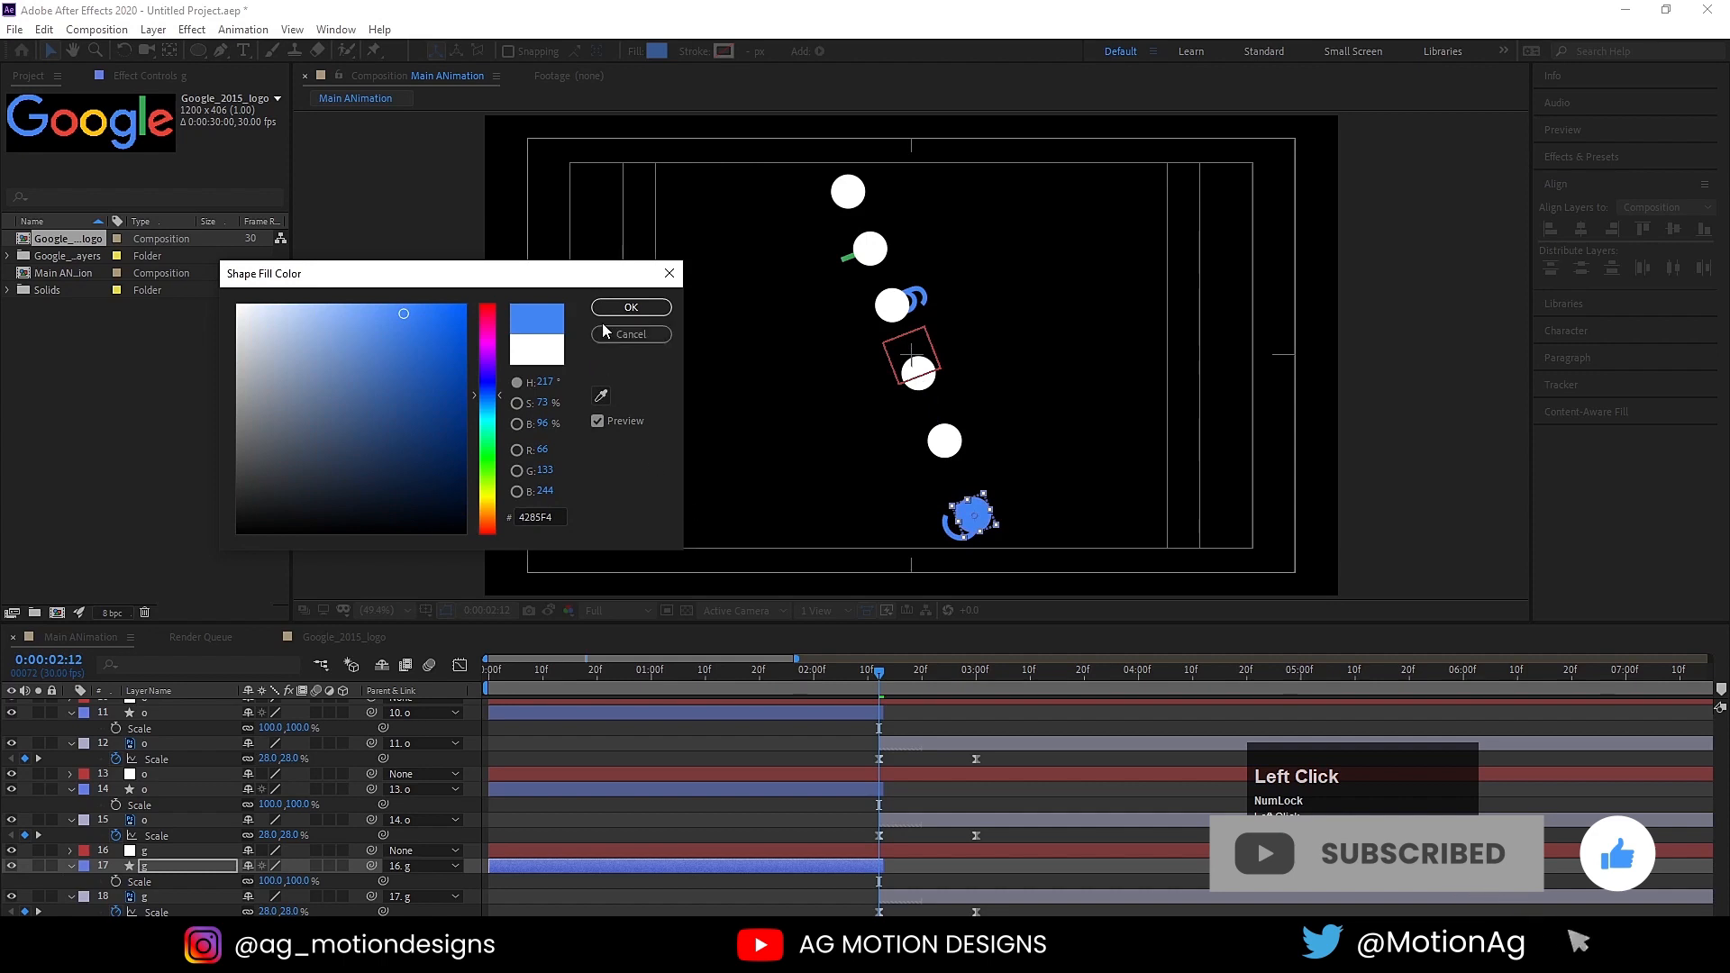
left_click(631, 307)
Step: Advance to 0:00:02:19 and set the first o's circle (shape layer 14) fill to the logo's red, EA4335
key("space")
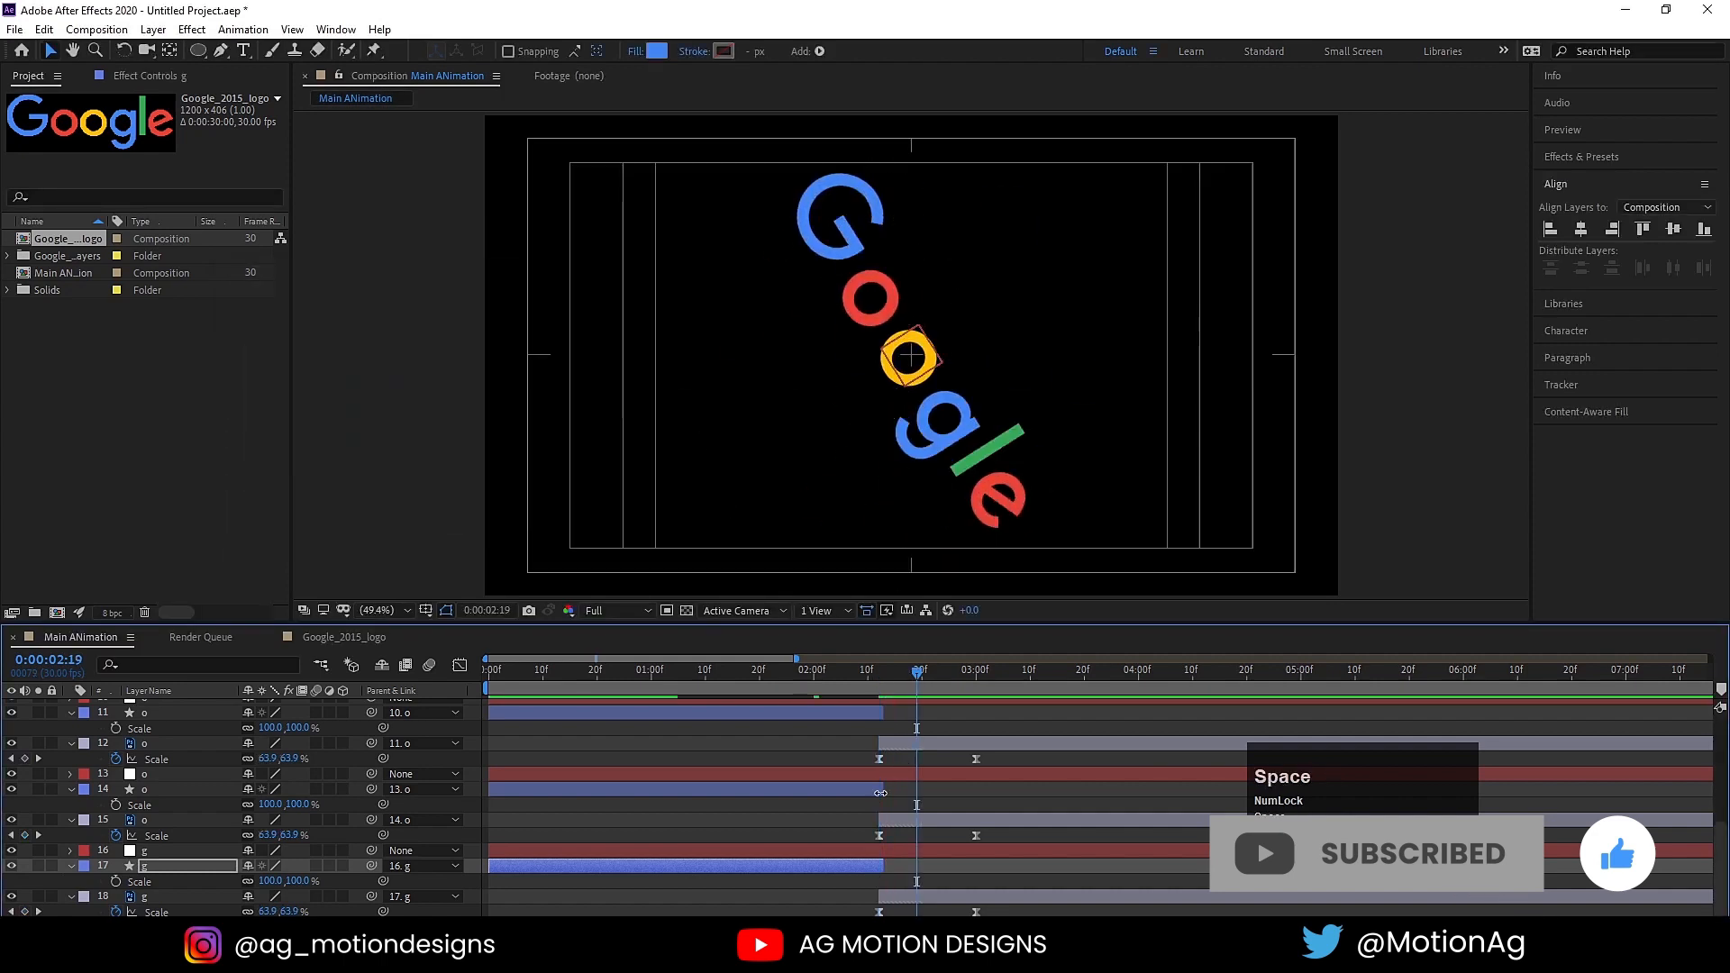
left_click(849, 792)
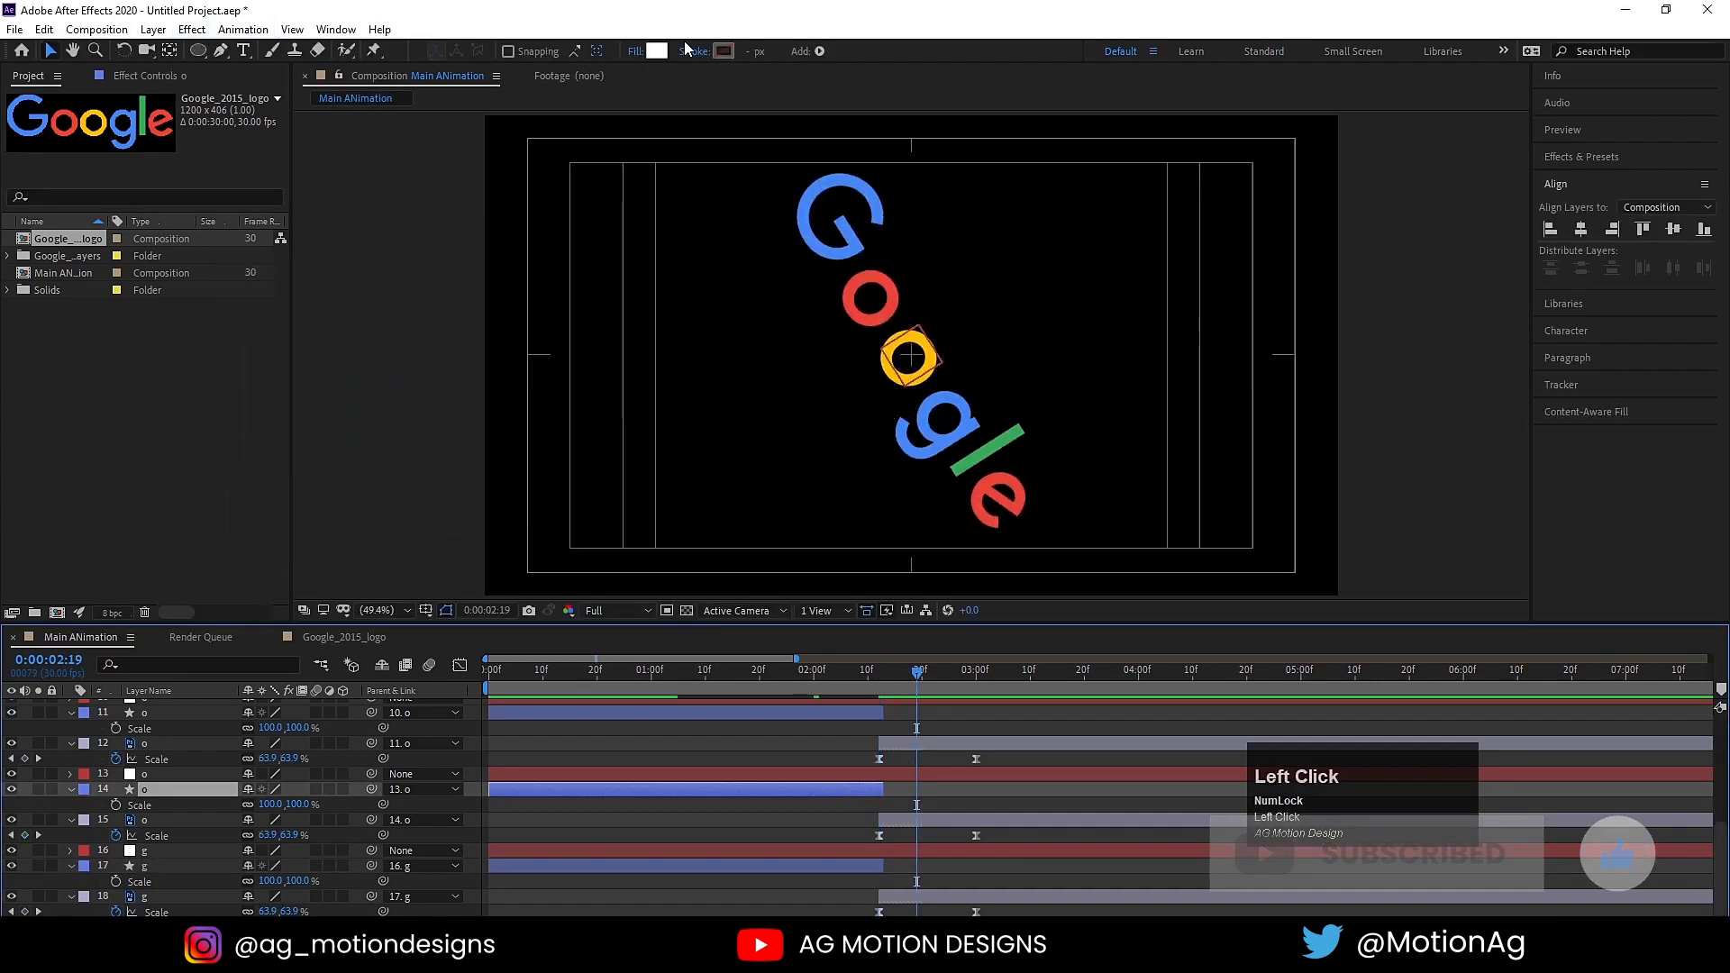
left_click(658, 52)
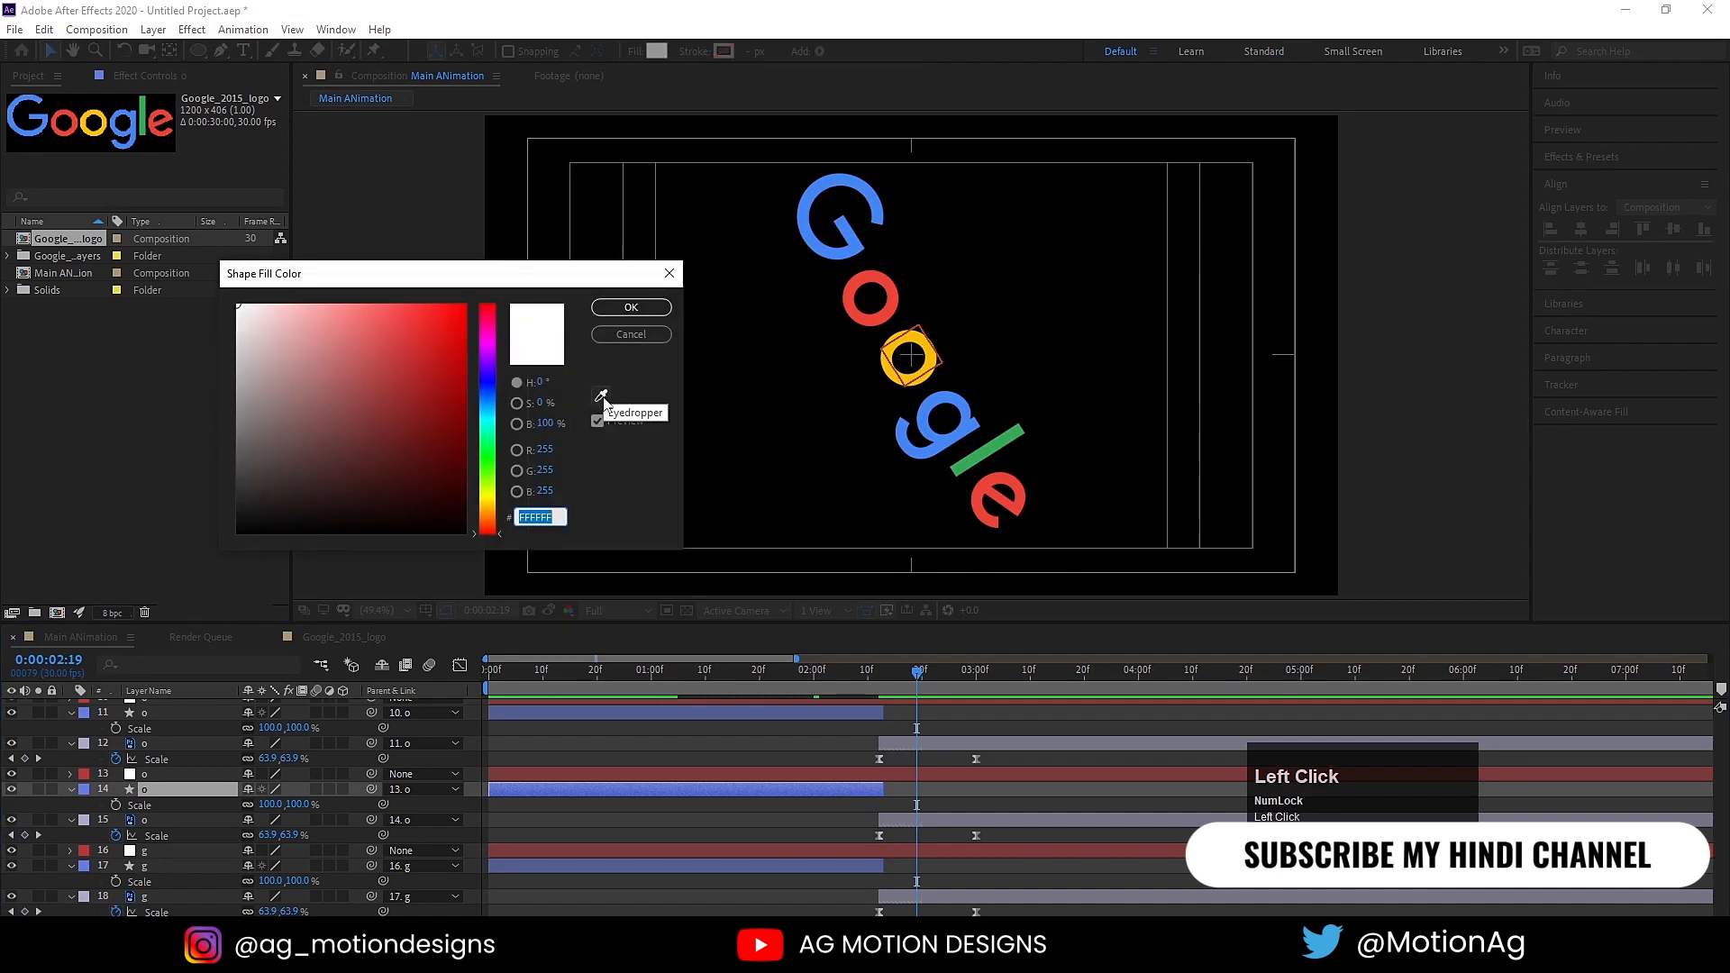
left_click(237, 495)
left_click(413, 324)
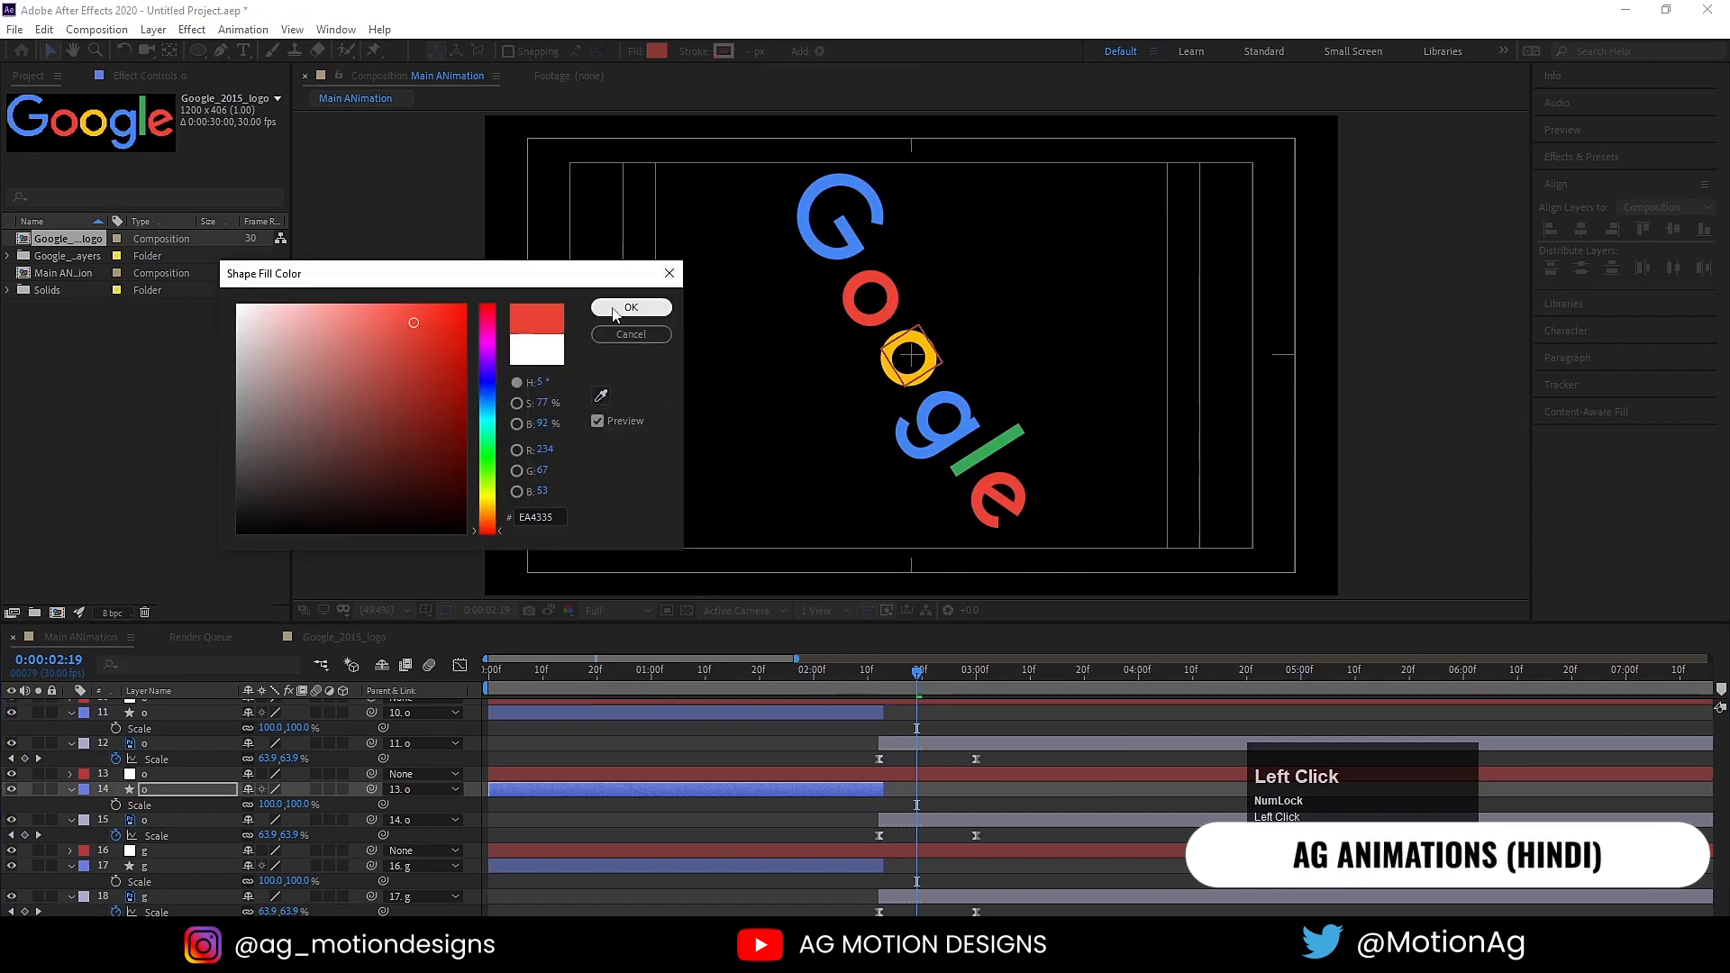
left_click(631, 308)
Step: At 0:00:02:23, set the second o's circle (shape layer 11) fill to yellow FCBD05, sampled from the yellow letter
mouse_move(917, 671)
left_mouse_down()
mouse_move(934, 671)
mouse_move(803, 672)
mouse_move(938, 676)
left_mouse_up()
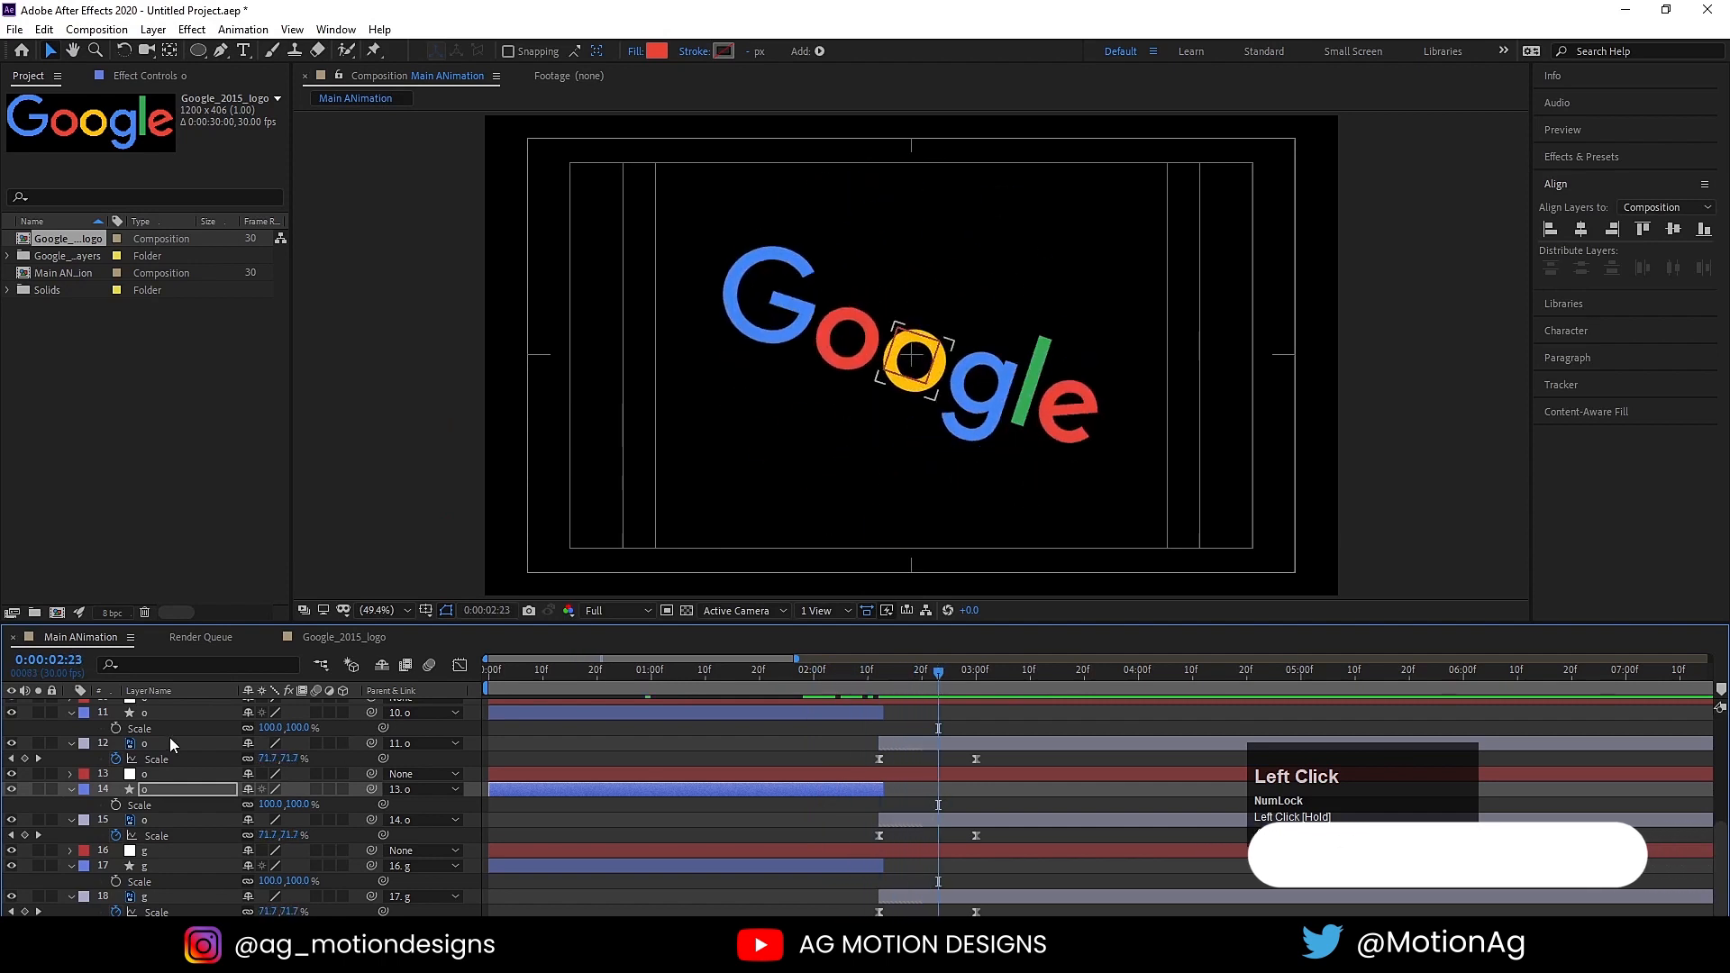
left_click(140, 713)
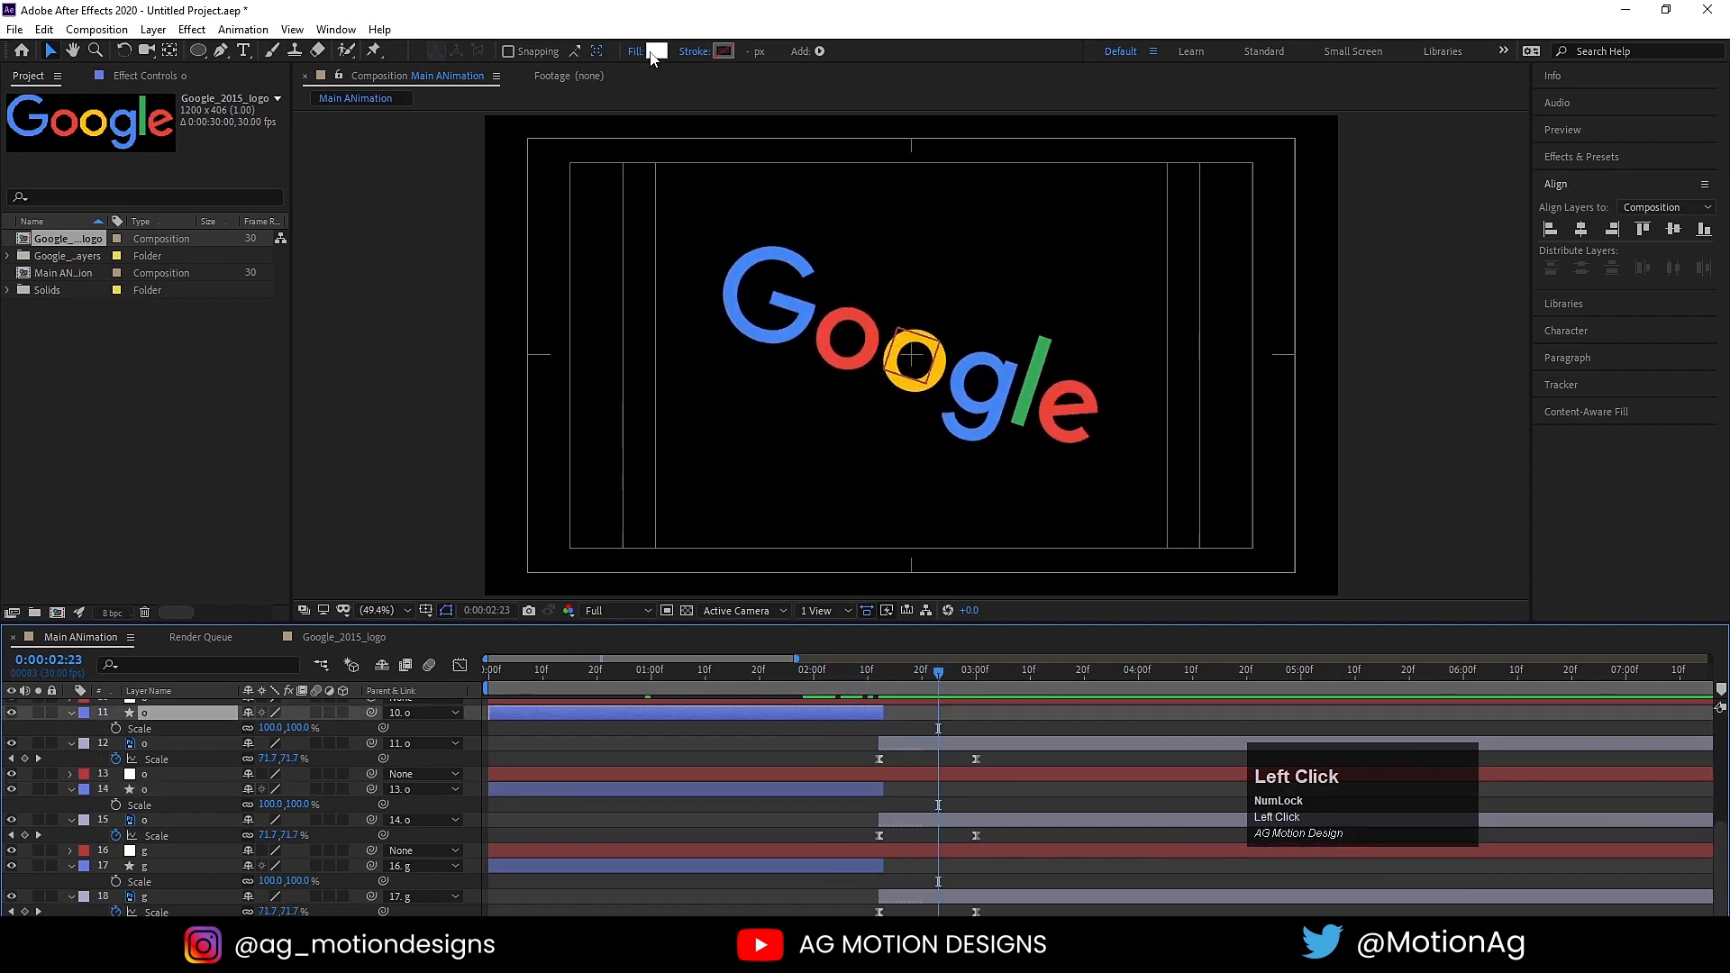
left_click(653, 51)
left_click(601, 395)
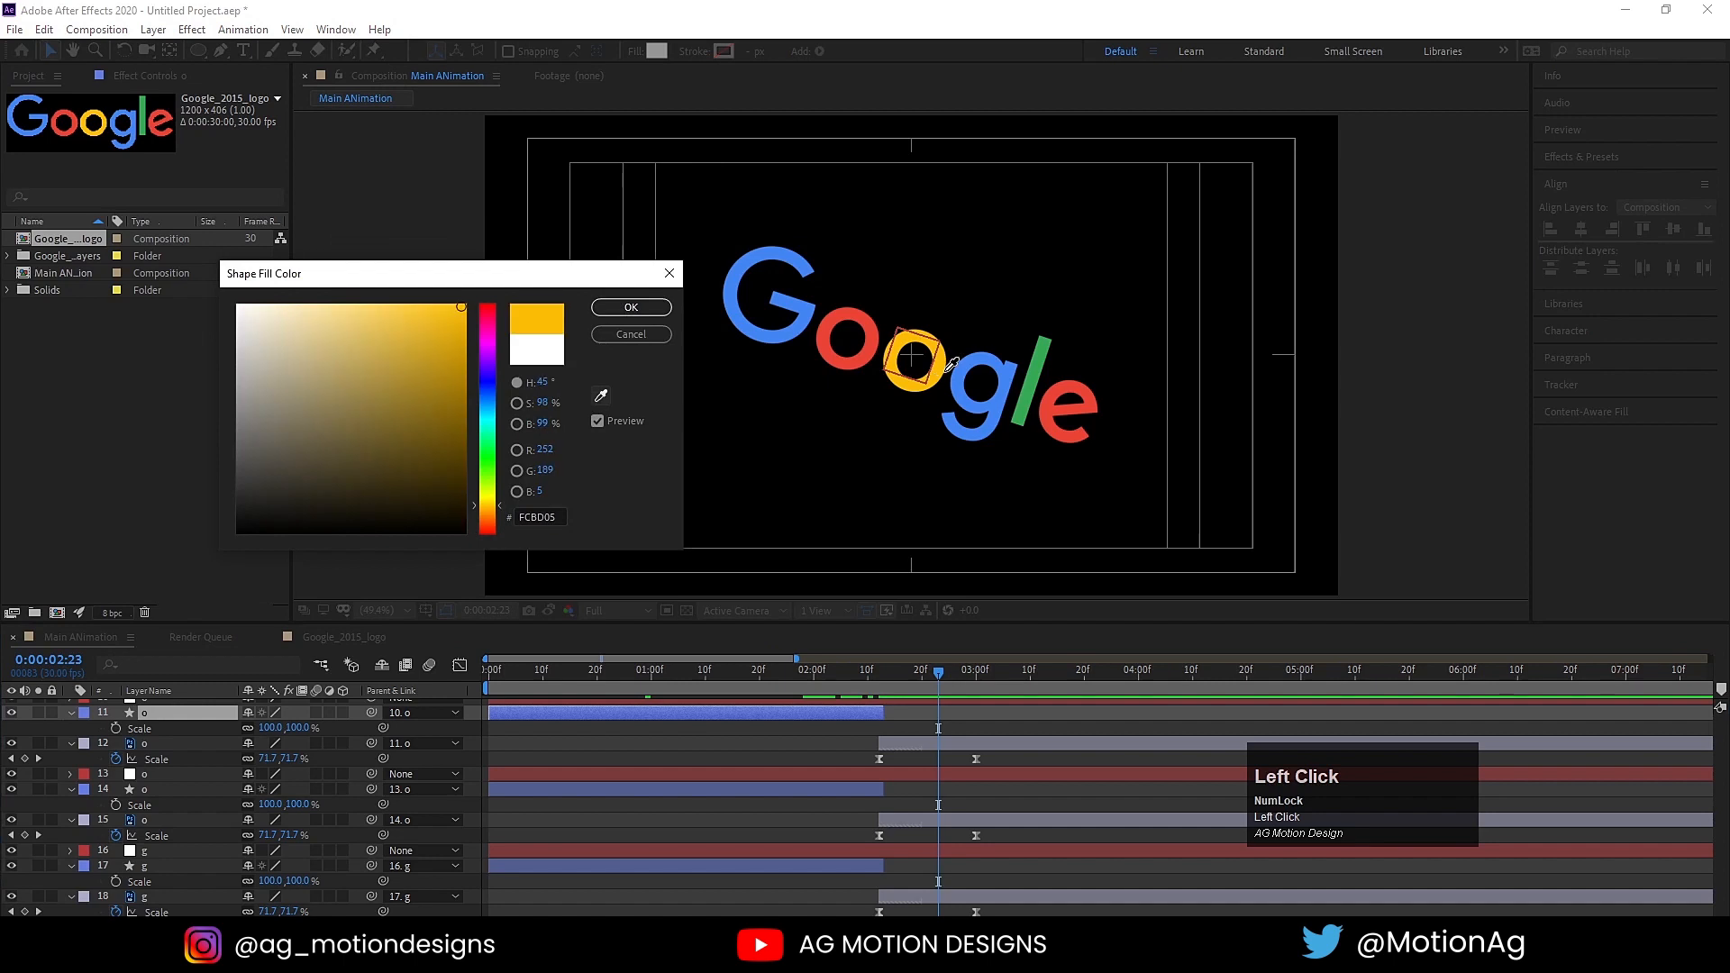
left_click(944, 362)
left_click(631, 308)
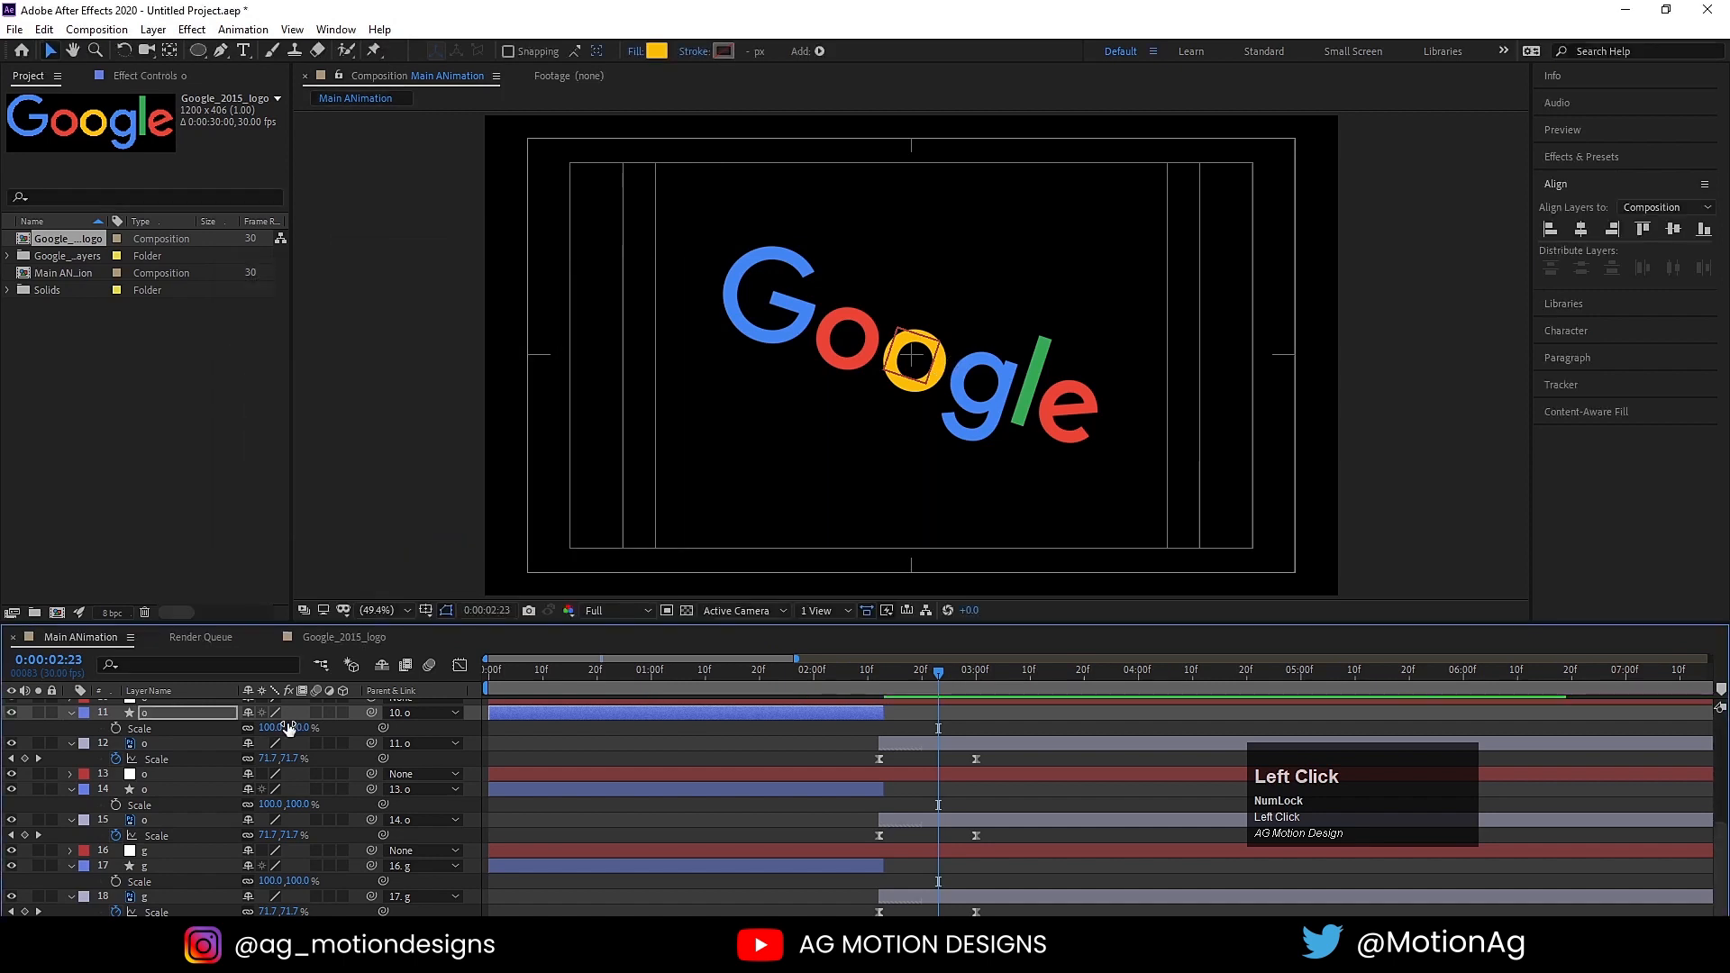
Step: Set the lowercase g's circle (shape layer 8) fill to blue 4285F4, sampled from the blue g letter
scroll(241, 770, "up", 3)
left_click(150, 728)
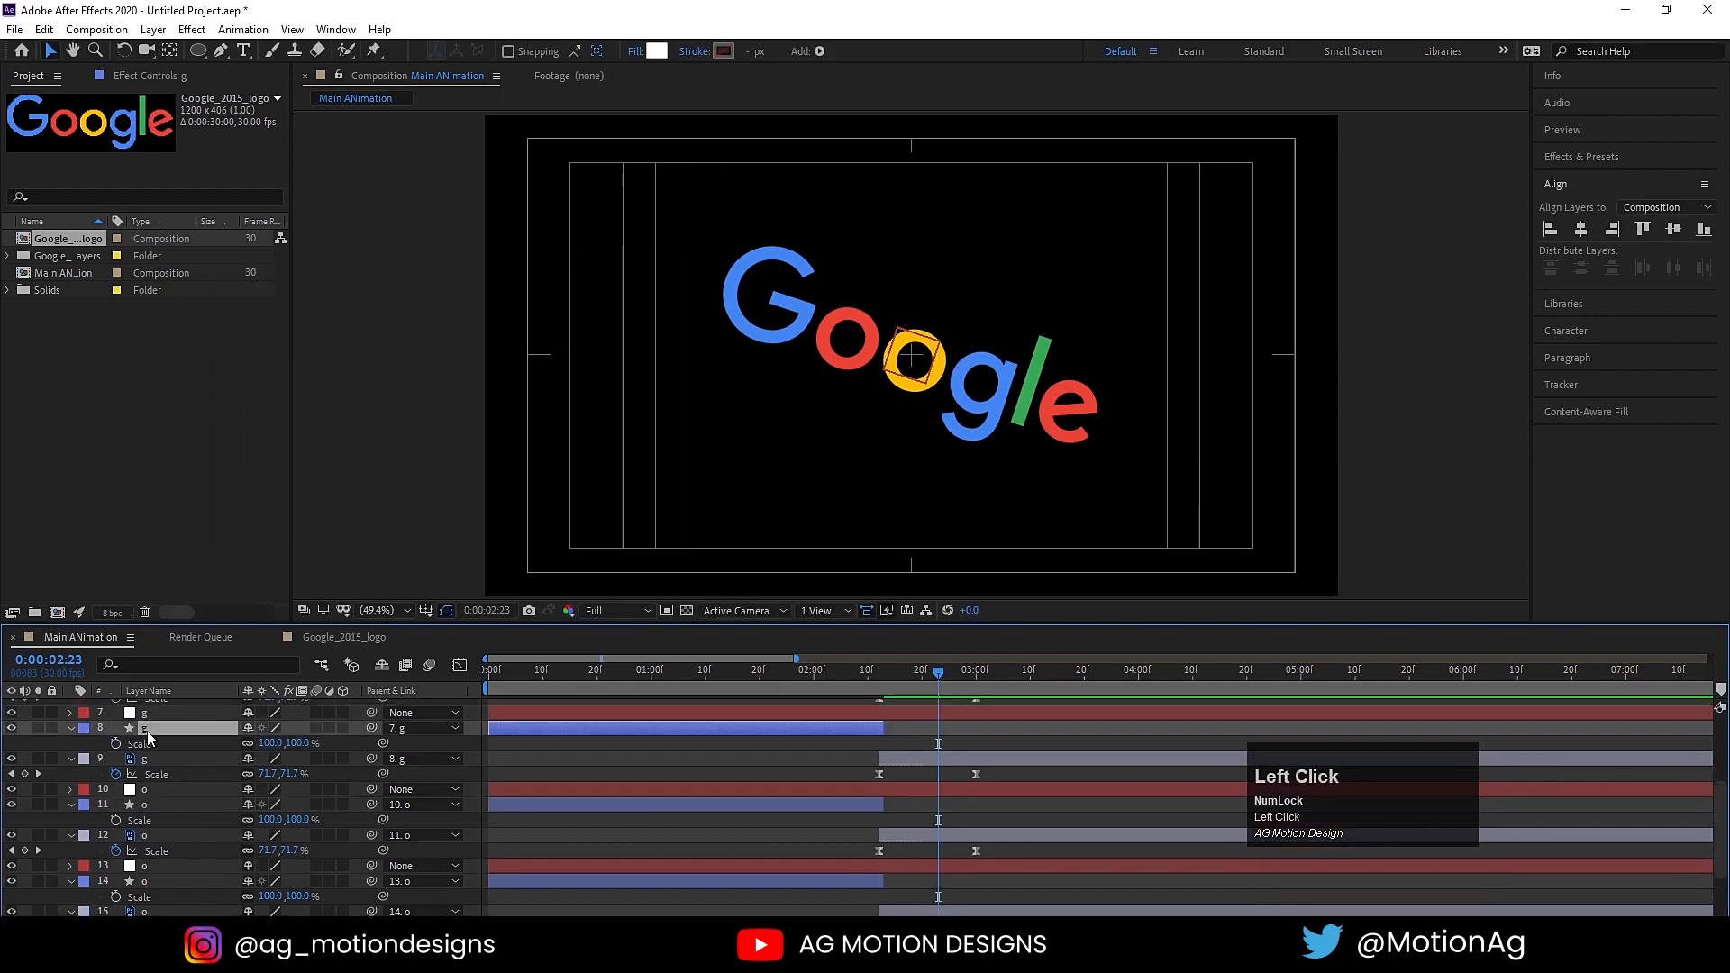
left_click(656, 51)
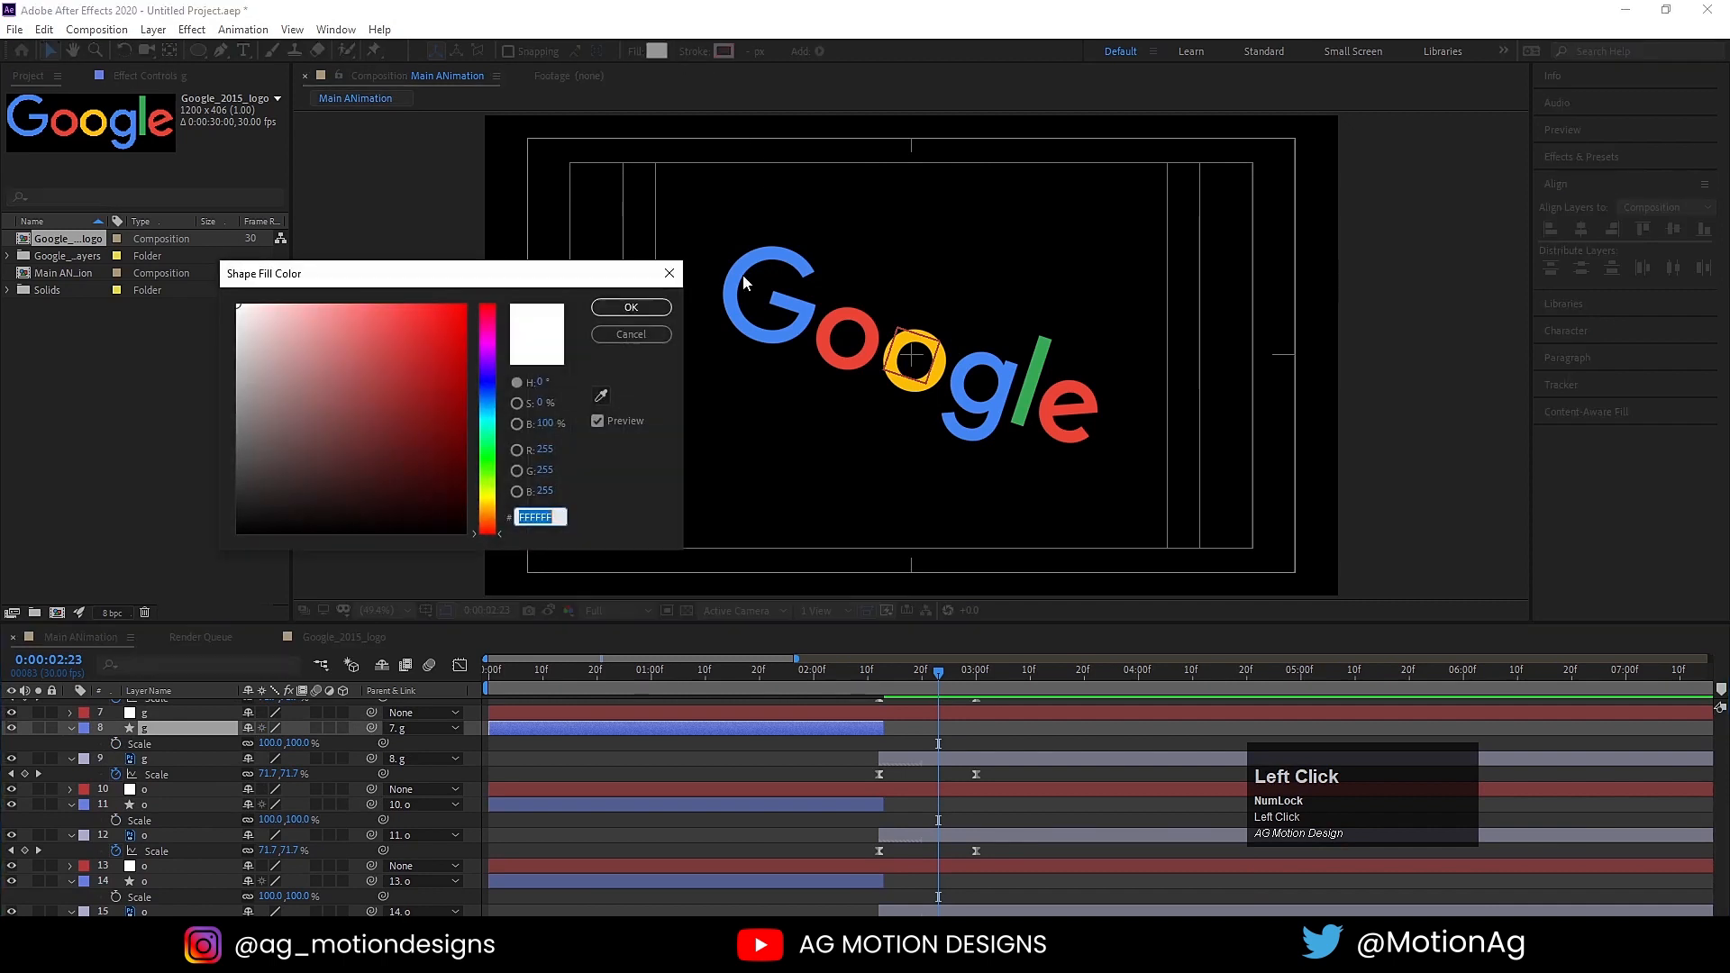
left_click(604, 397)
left_click(1012, 371)
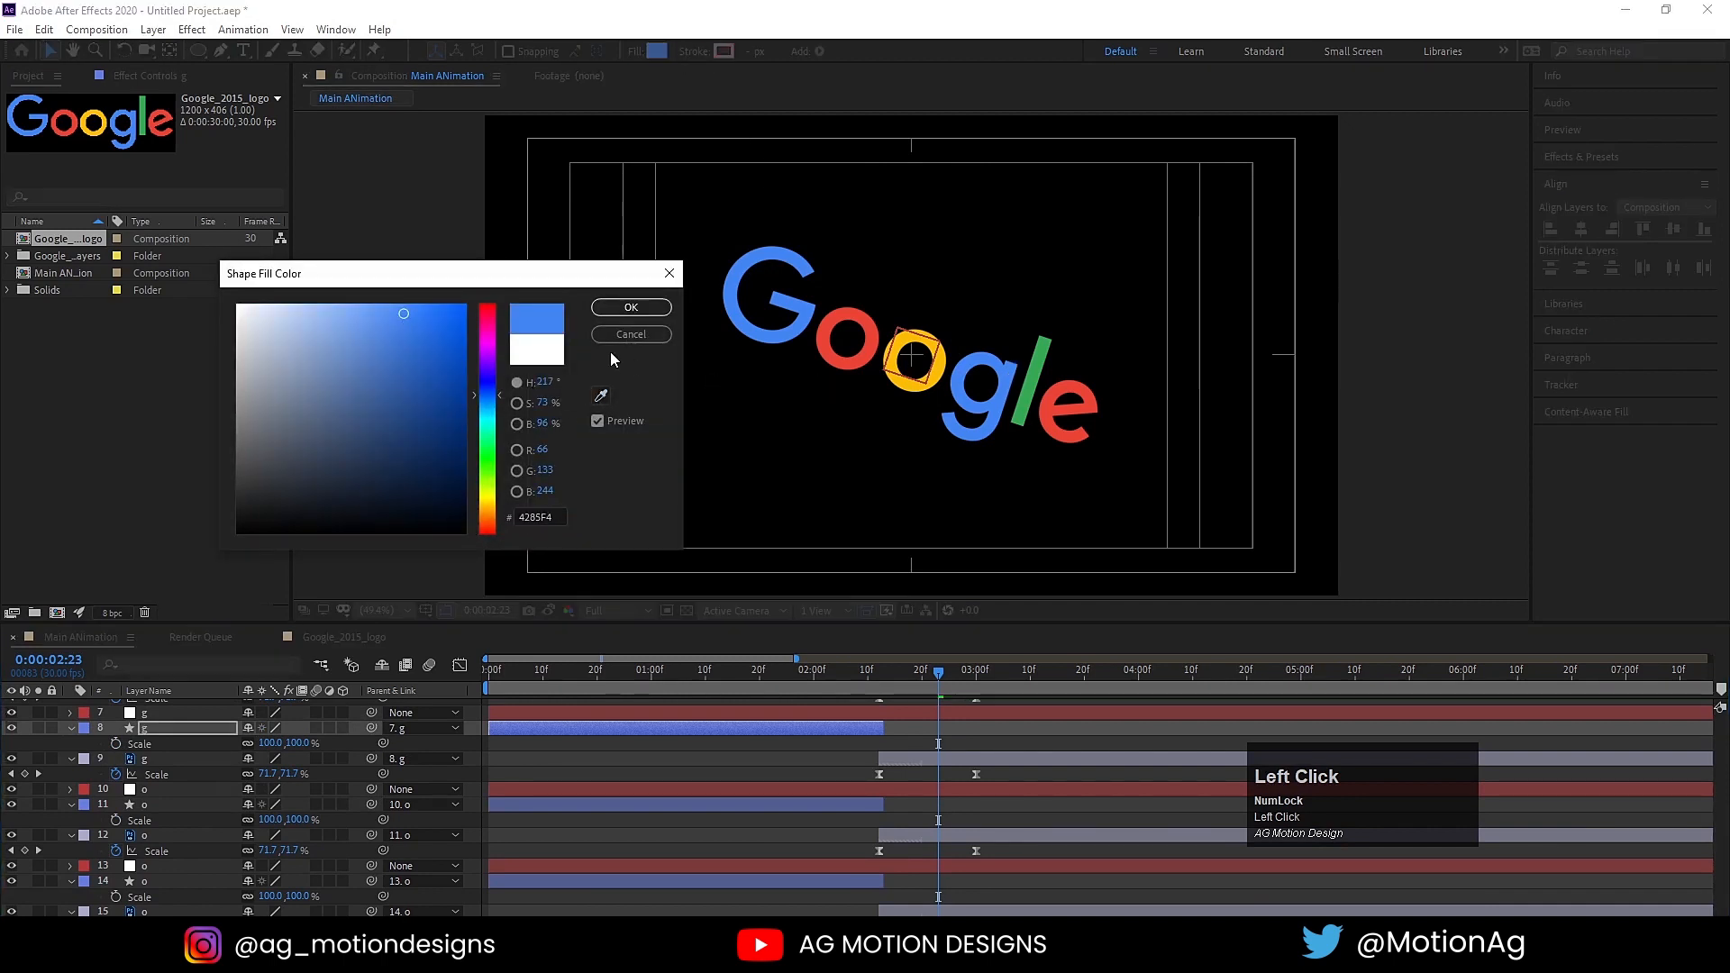
left_click(603, 313)
Step: Set the l's circle (shape layer 5) fill to green 34A853, sampled from the green l letter
scroll(260, 809, "up", 3)
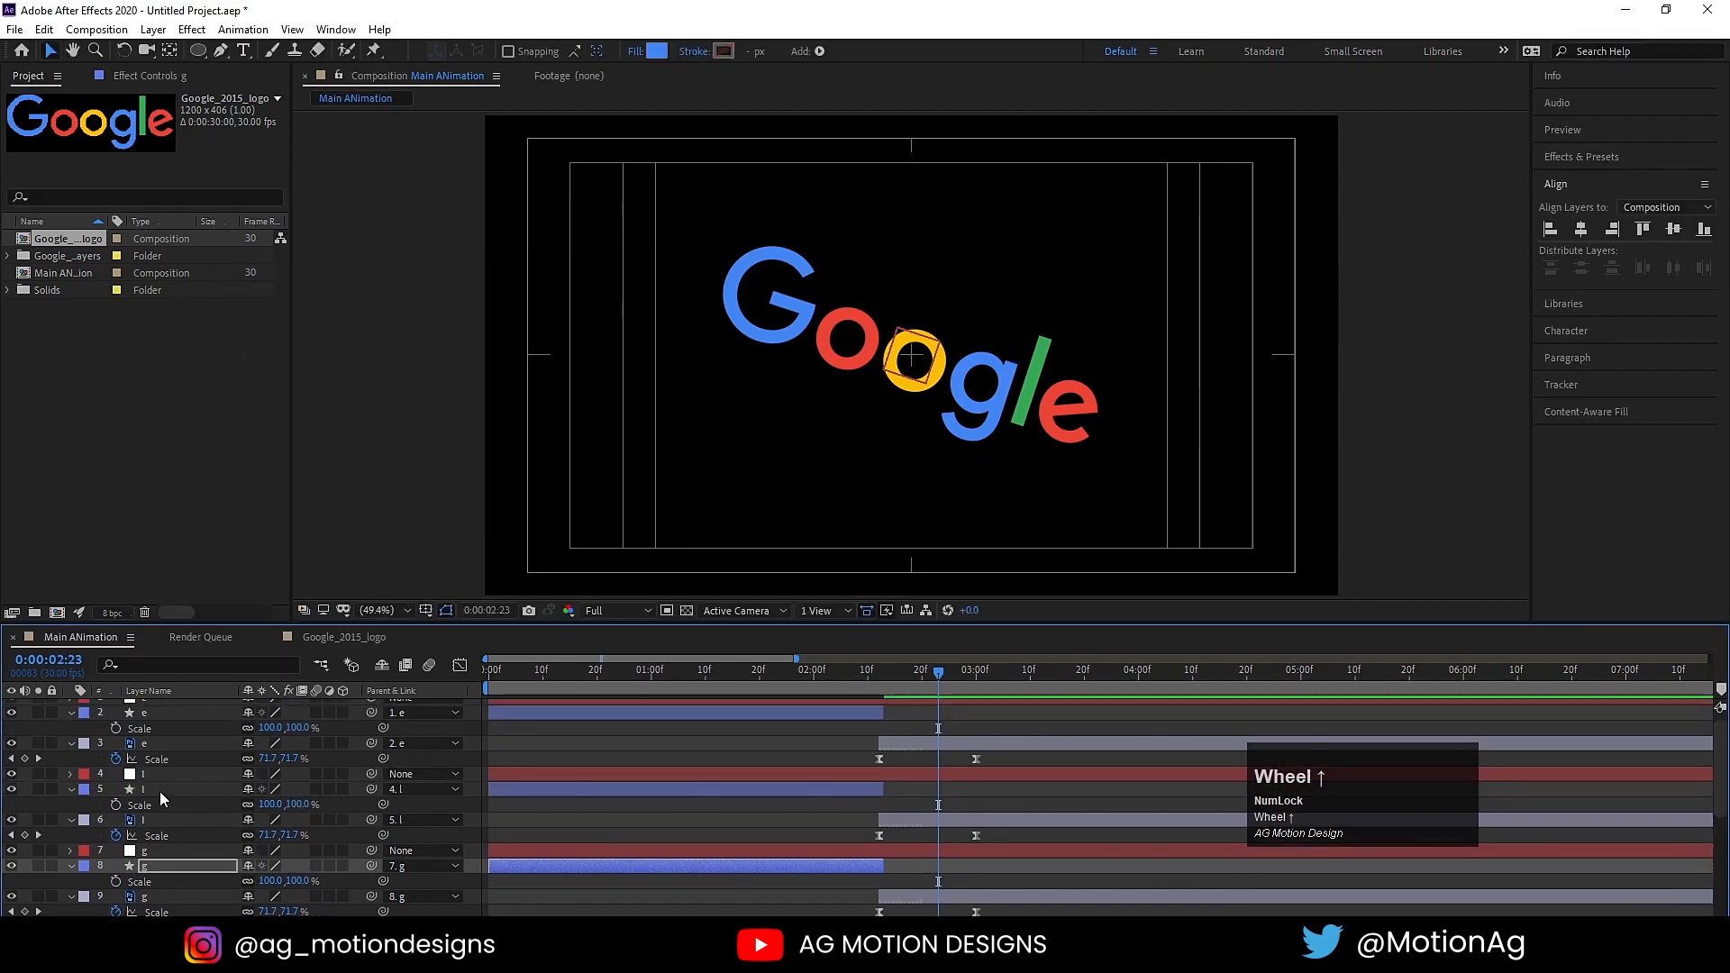
left_click(161, 790)
left_click(656, 51)
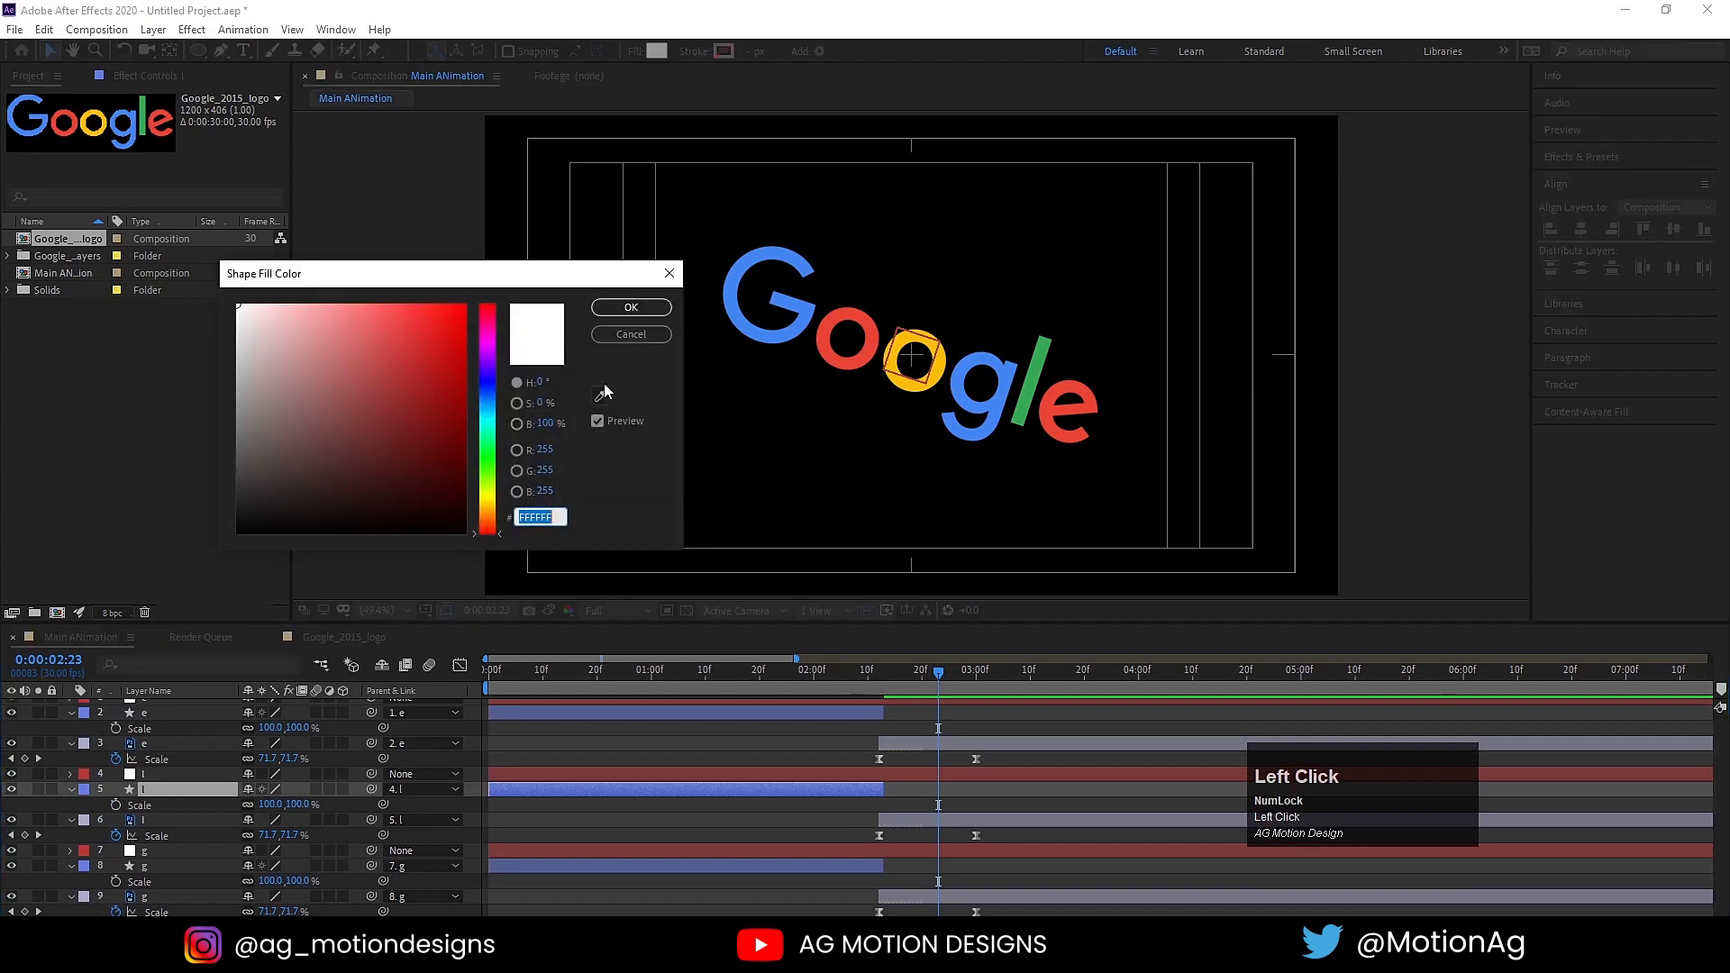
left_click(601, 396)
left_click(1041, 356)
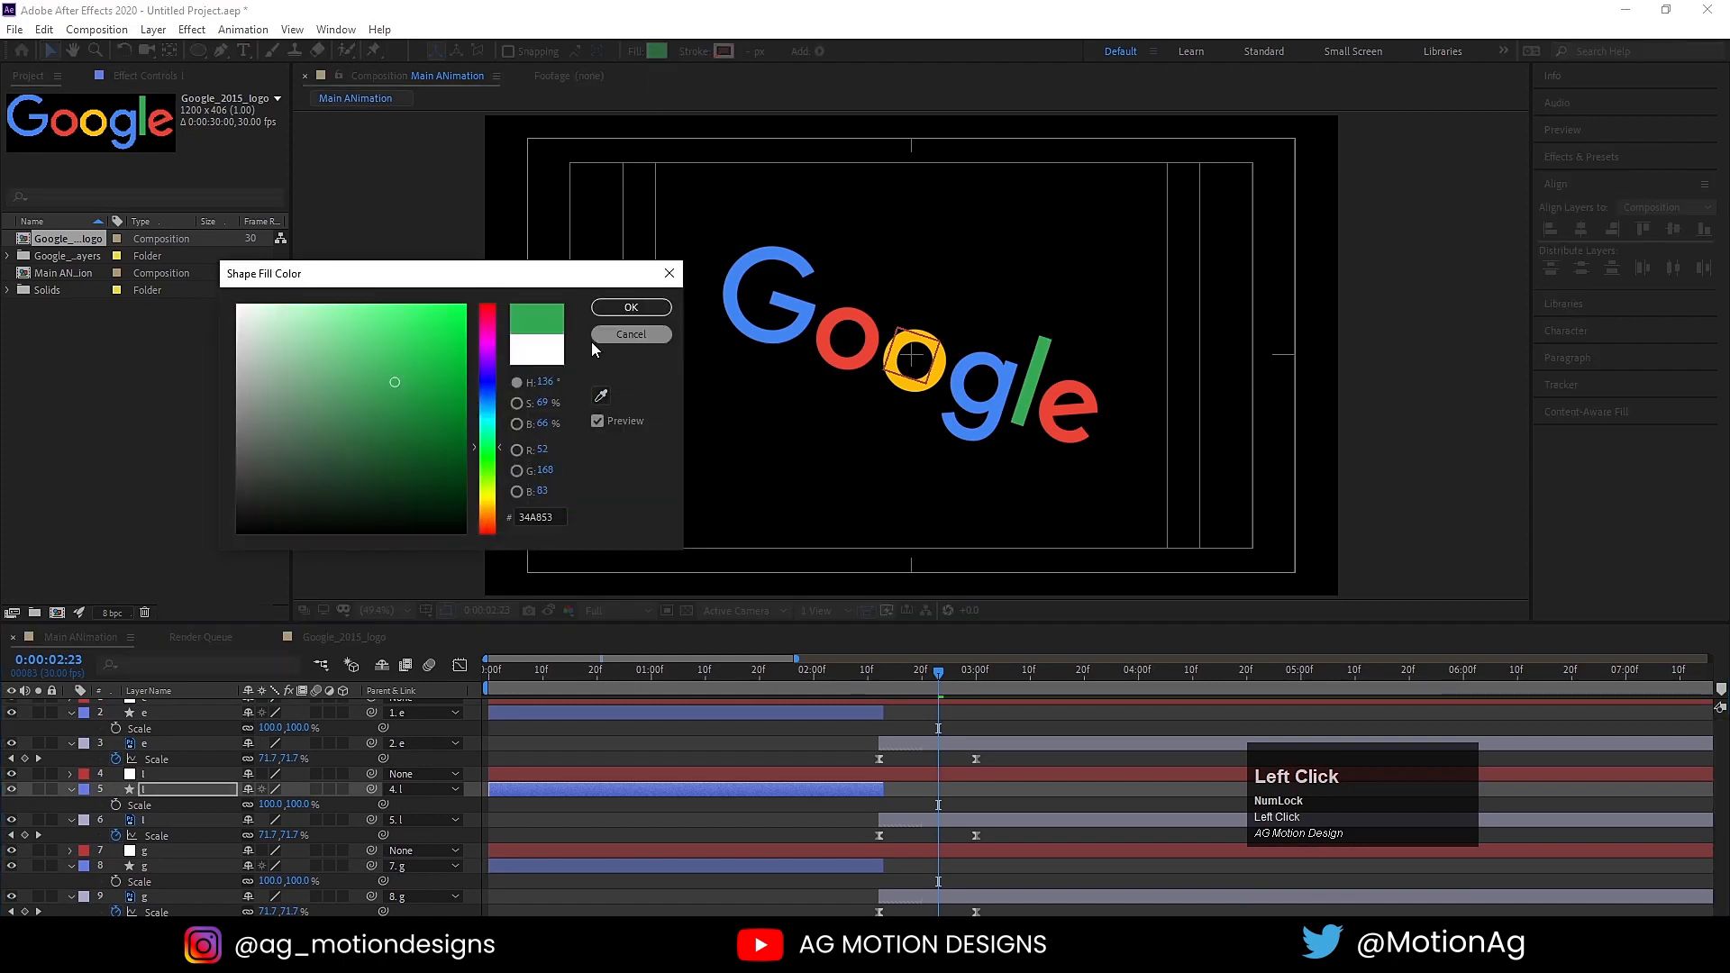
left_click(631, 308)
Step: Set the e's circle (shape layer 2) fill to red EA4335, sampled from the red e letter
scroll(156, 780, "up", 1)
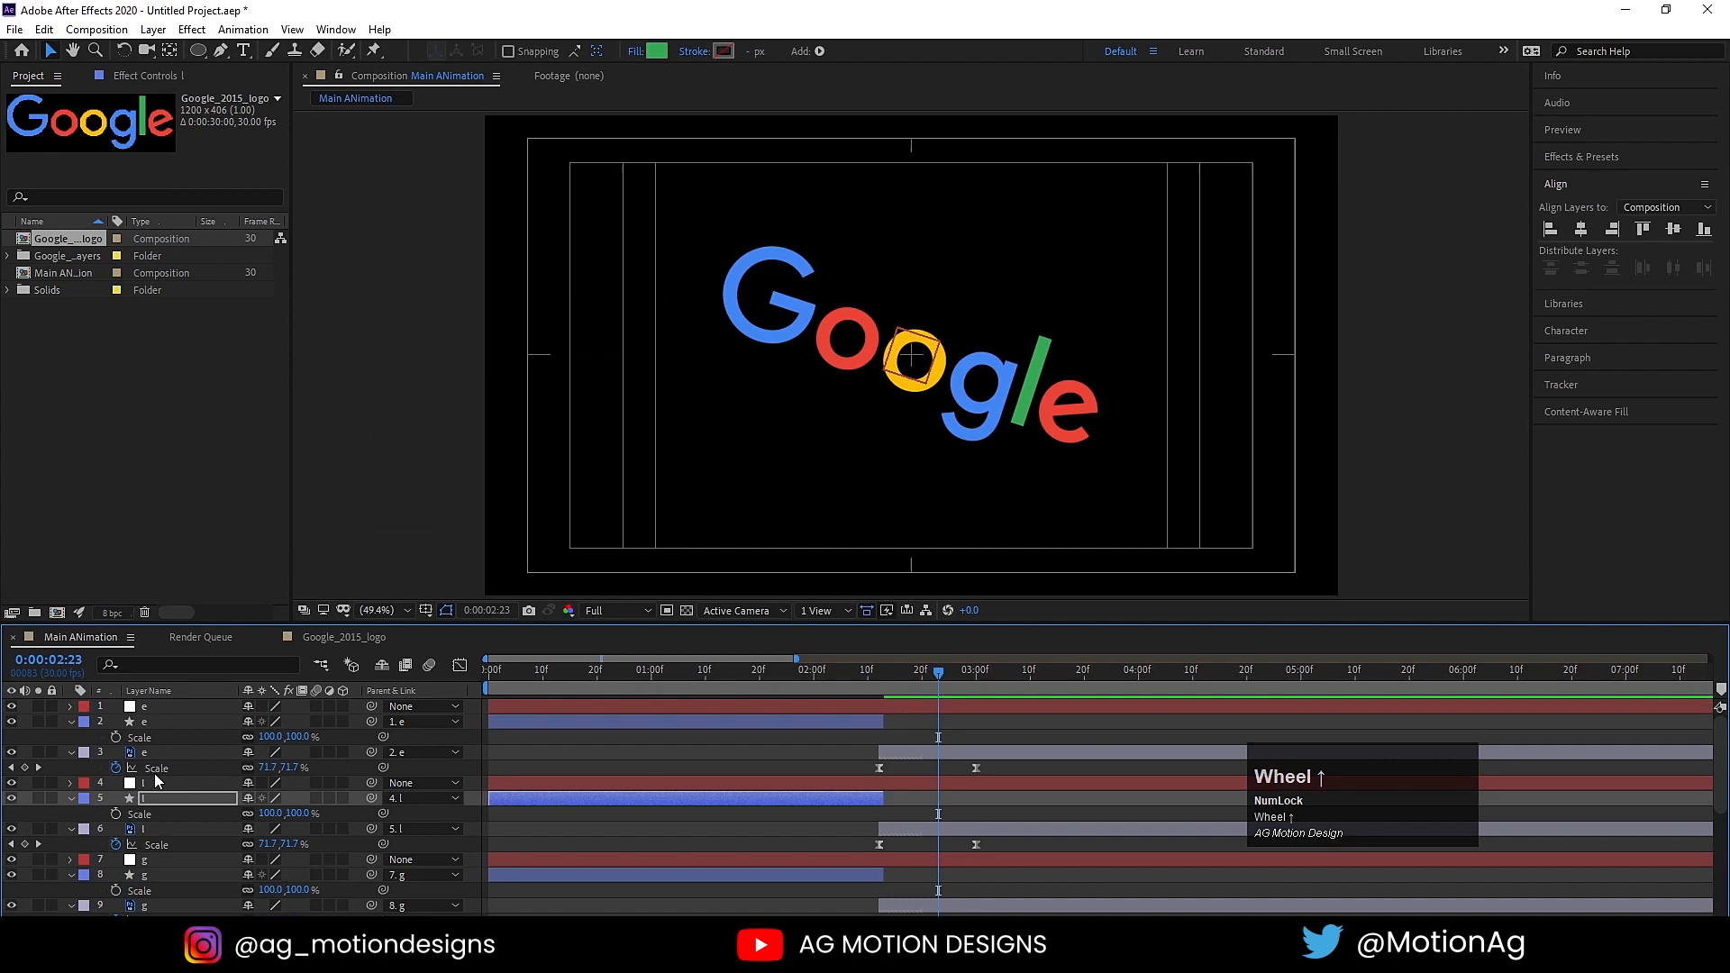
left_click(140, 722)
left_click(637, 51)
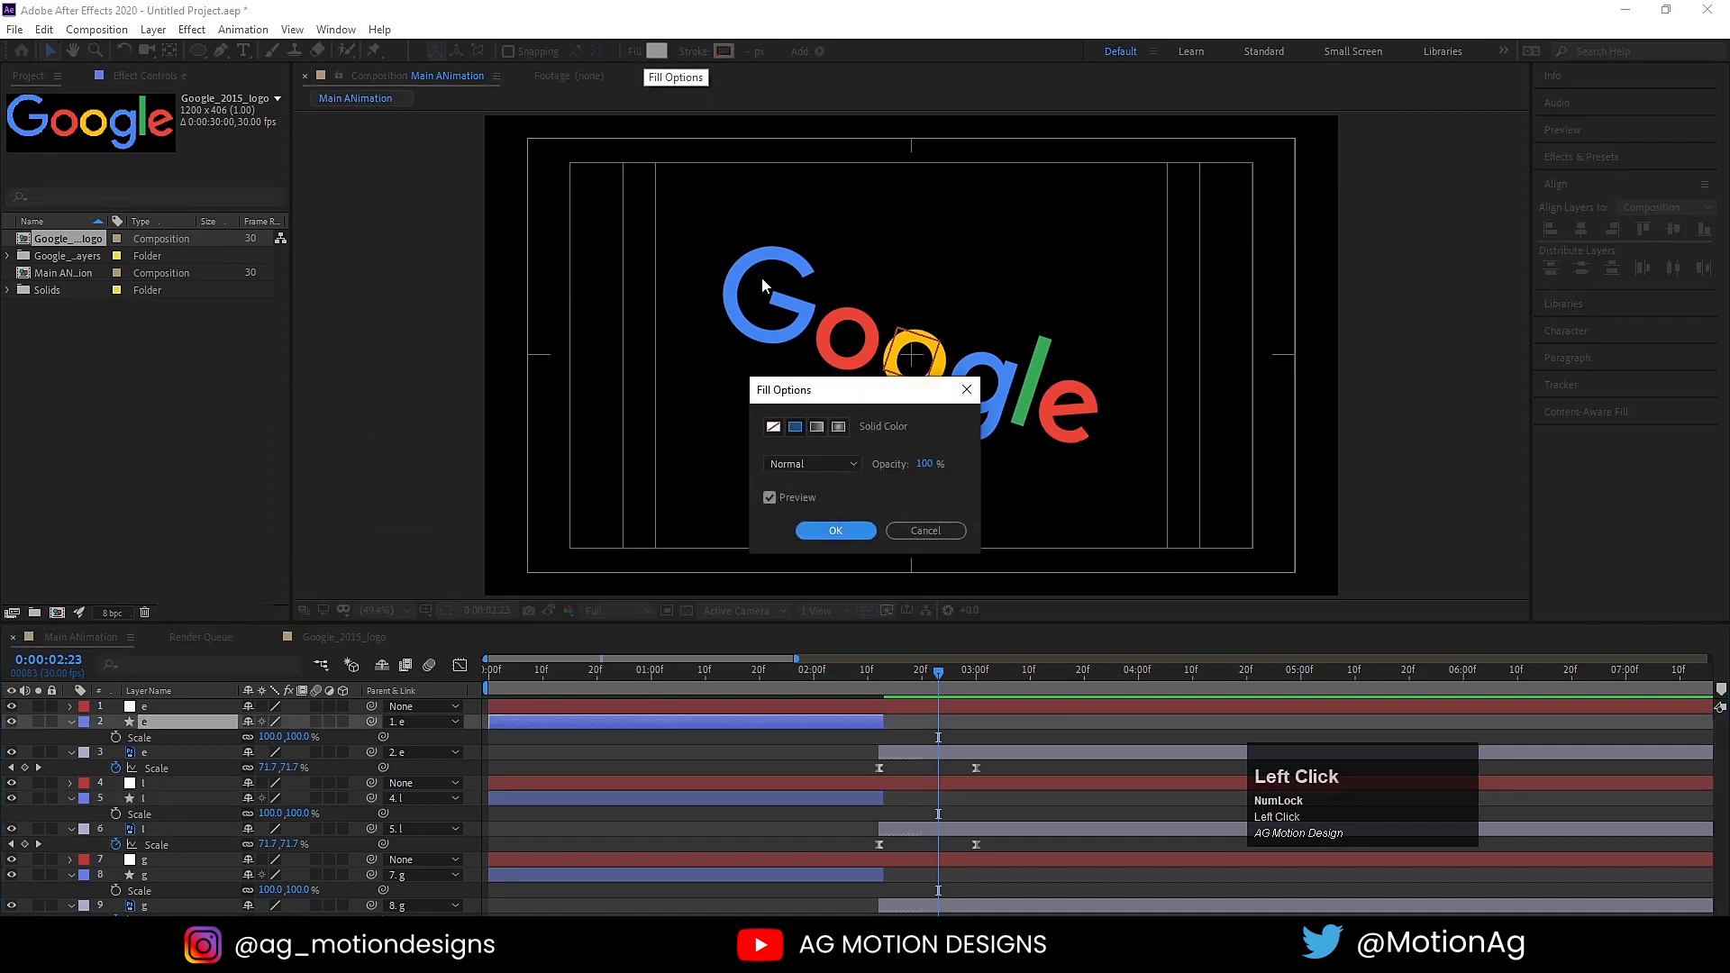
left_click(929, 531)
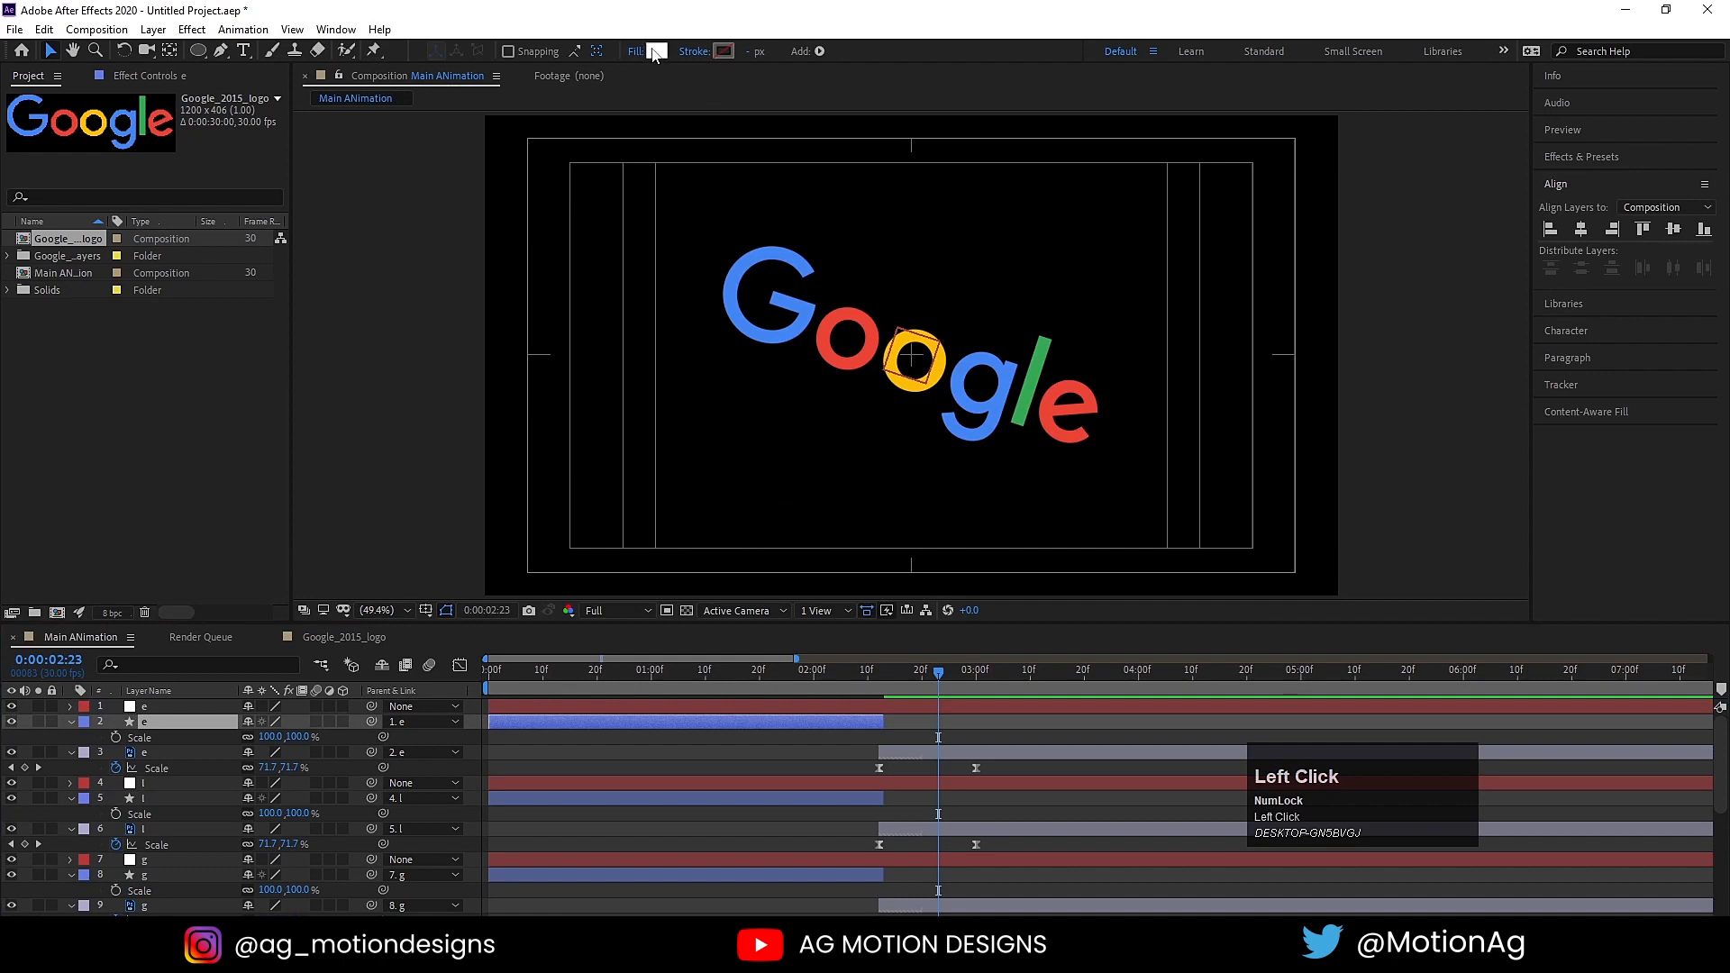
left_click(656, 51)
left_click(602, 394)
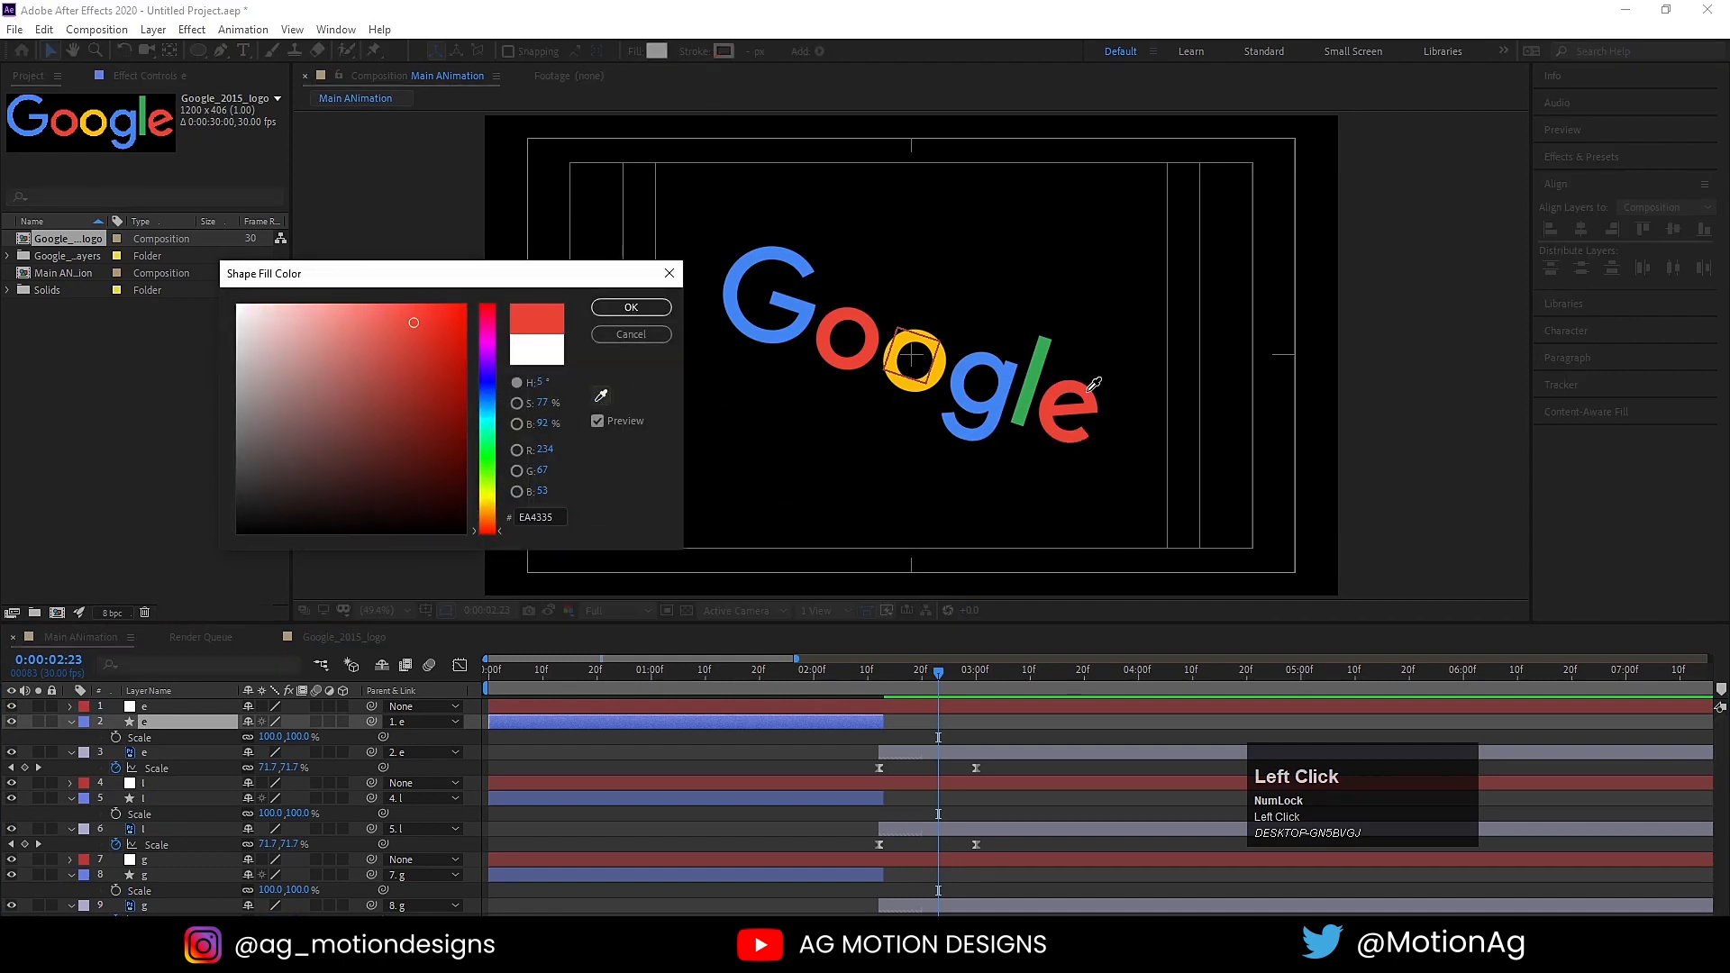
left_click(1062, 389)
left_click(625, 308)
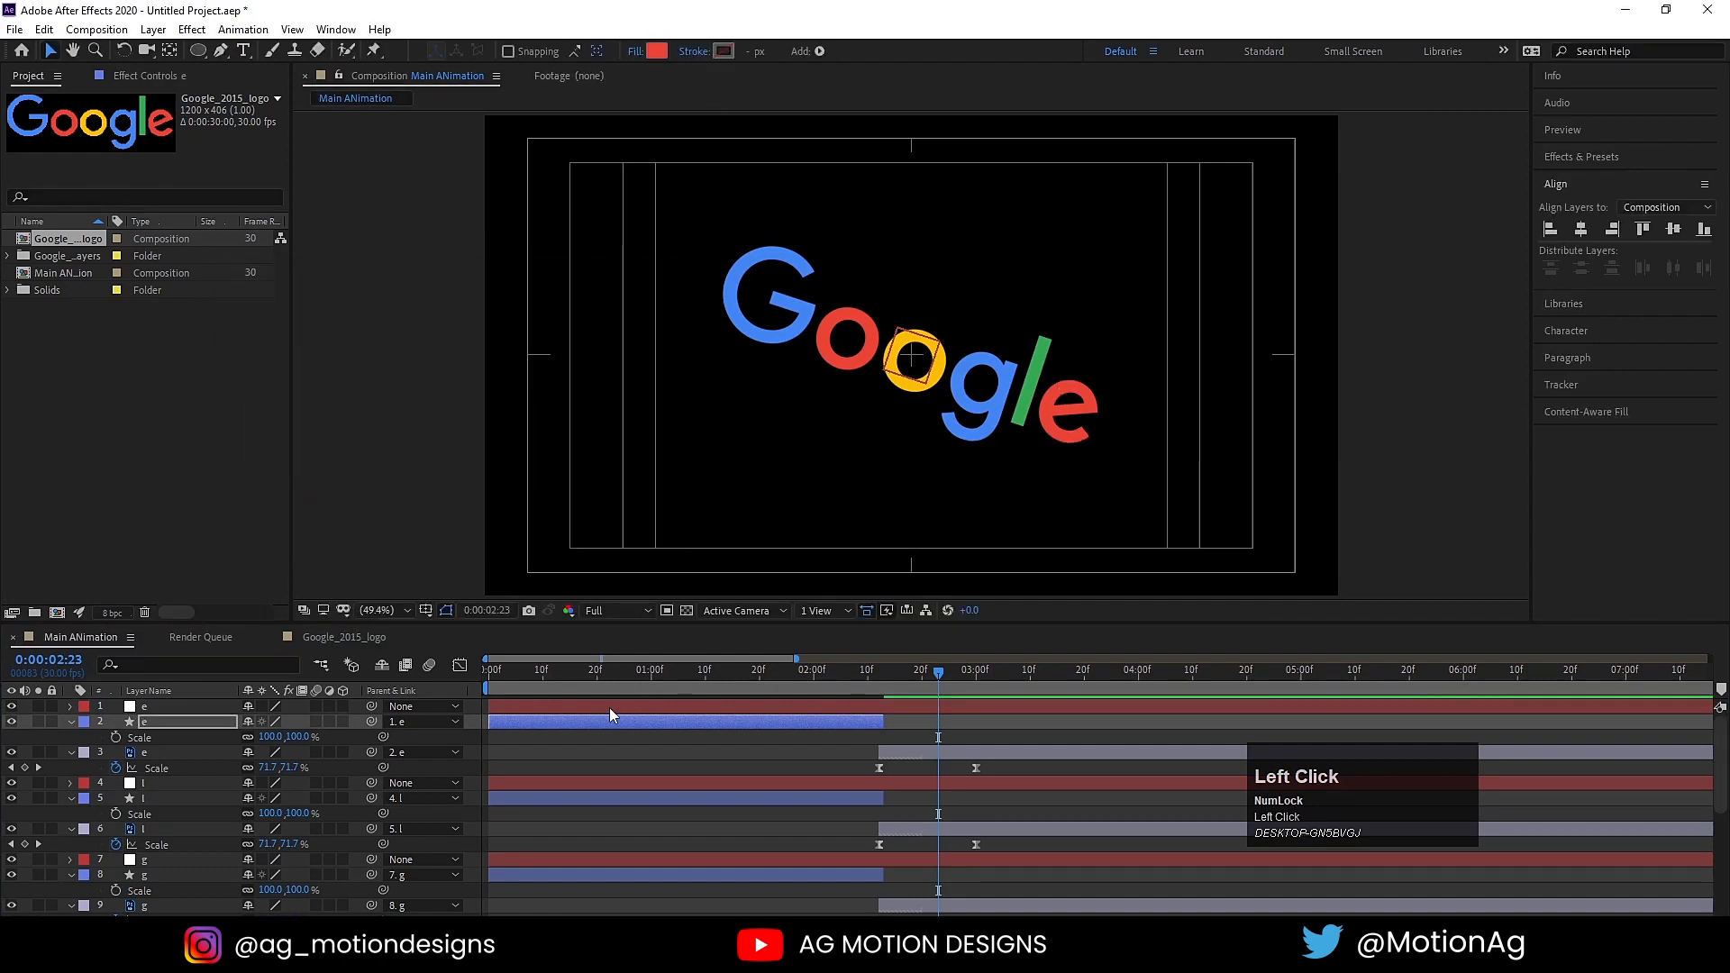
Step: Preview the animation from the start with the recoloured circles turning into letters
left_click_drag(529, 676, 484, 678)
key("space")
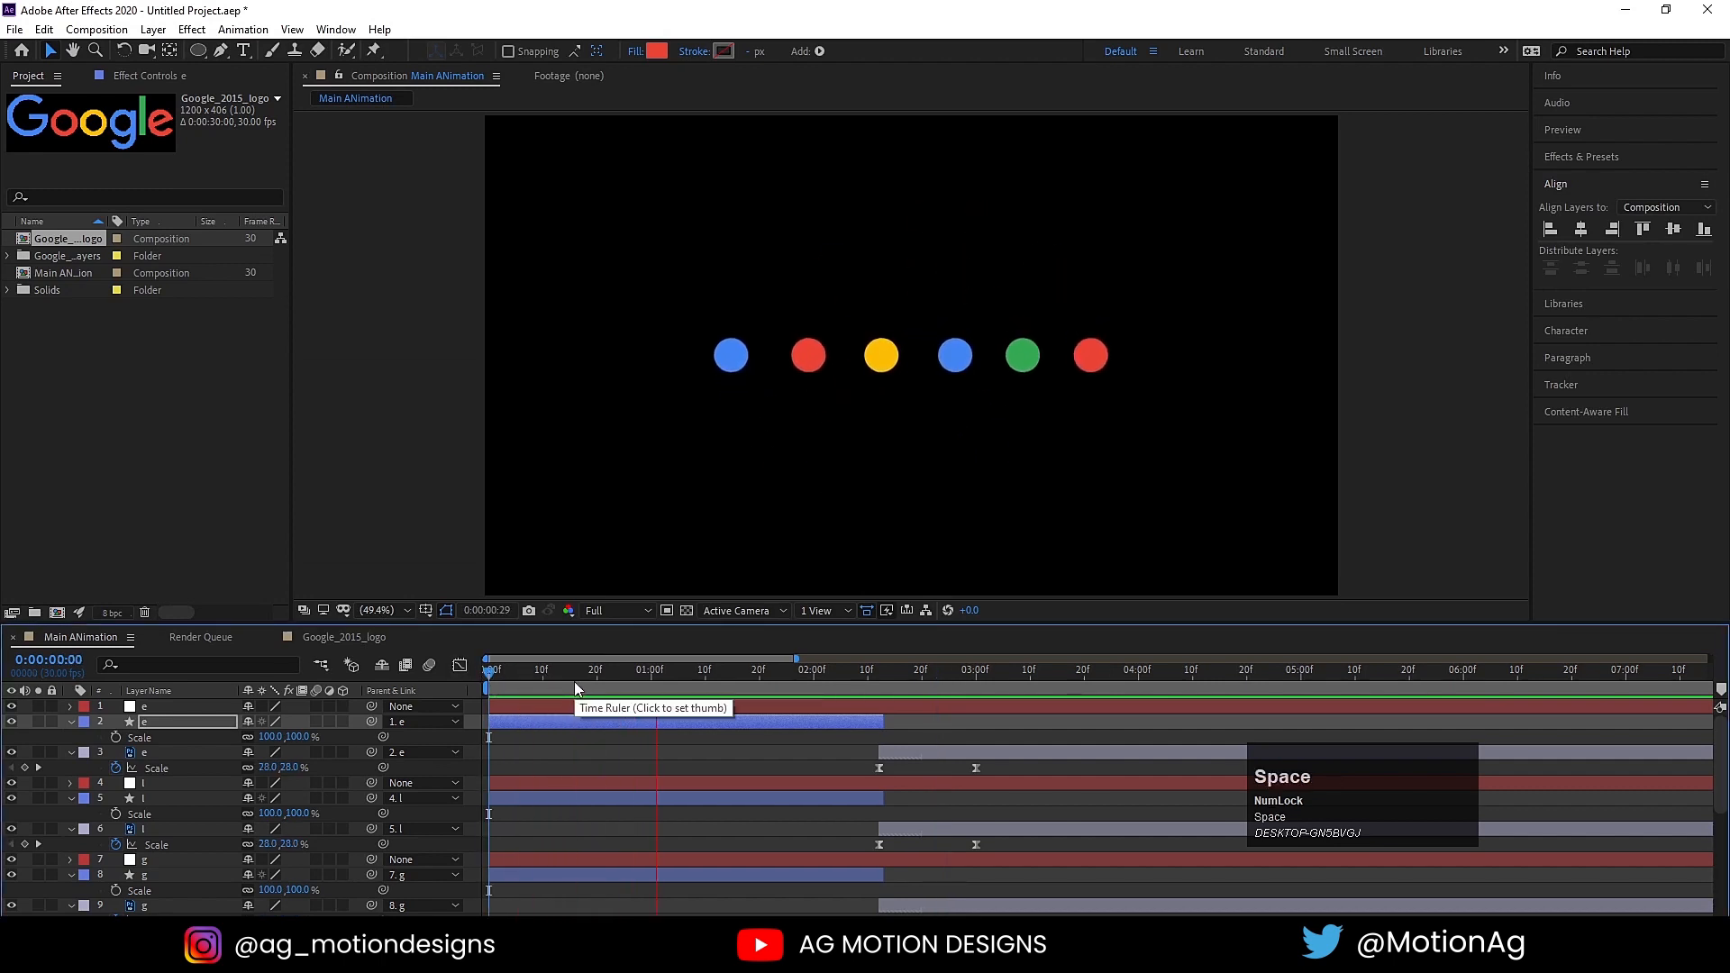
key("space")
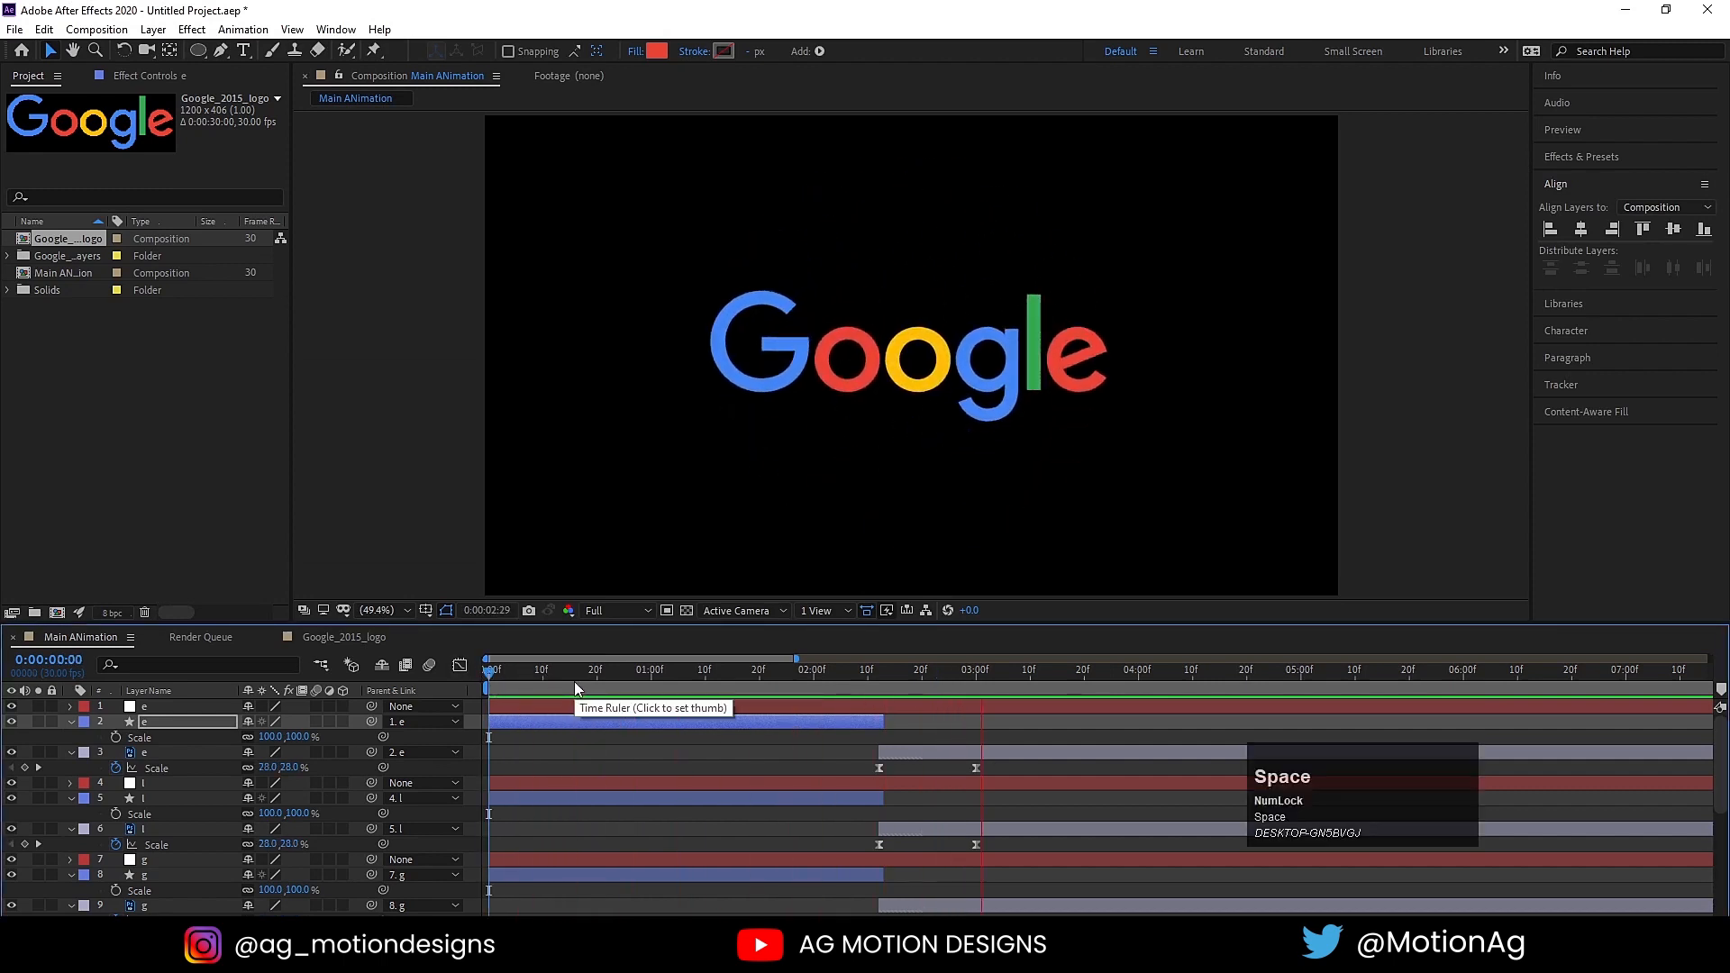
Step: Collapse the layer properties and enable motion blur for the composition and all of its layers
left_click(582, 733)
key("u")
key("u")
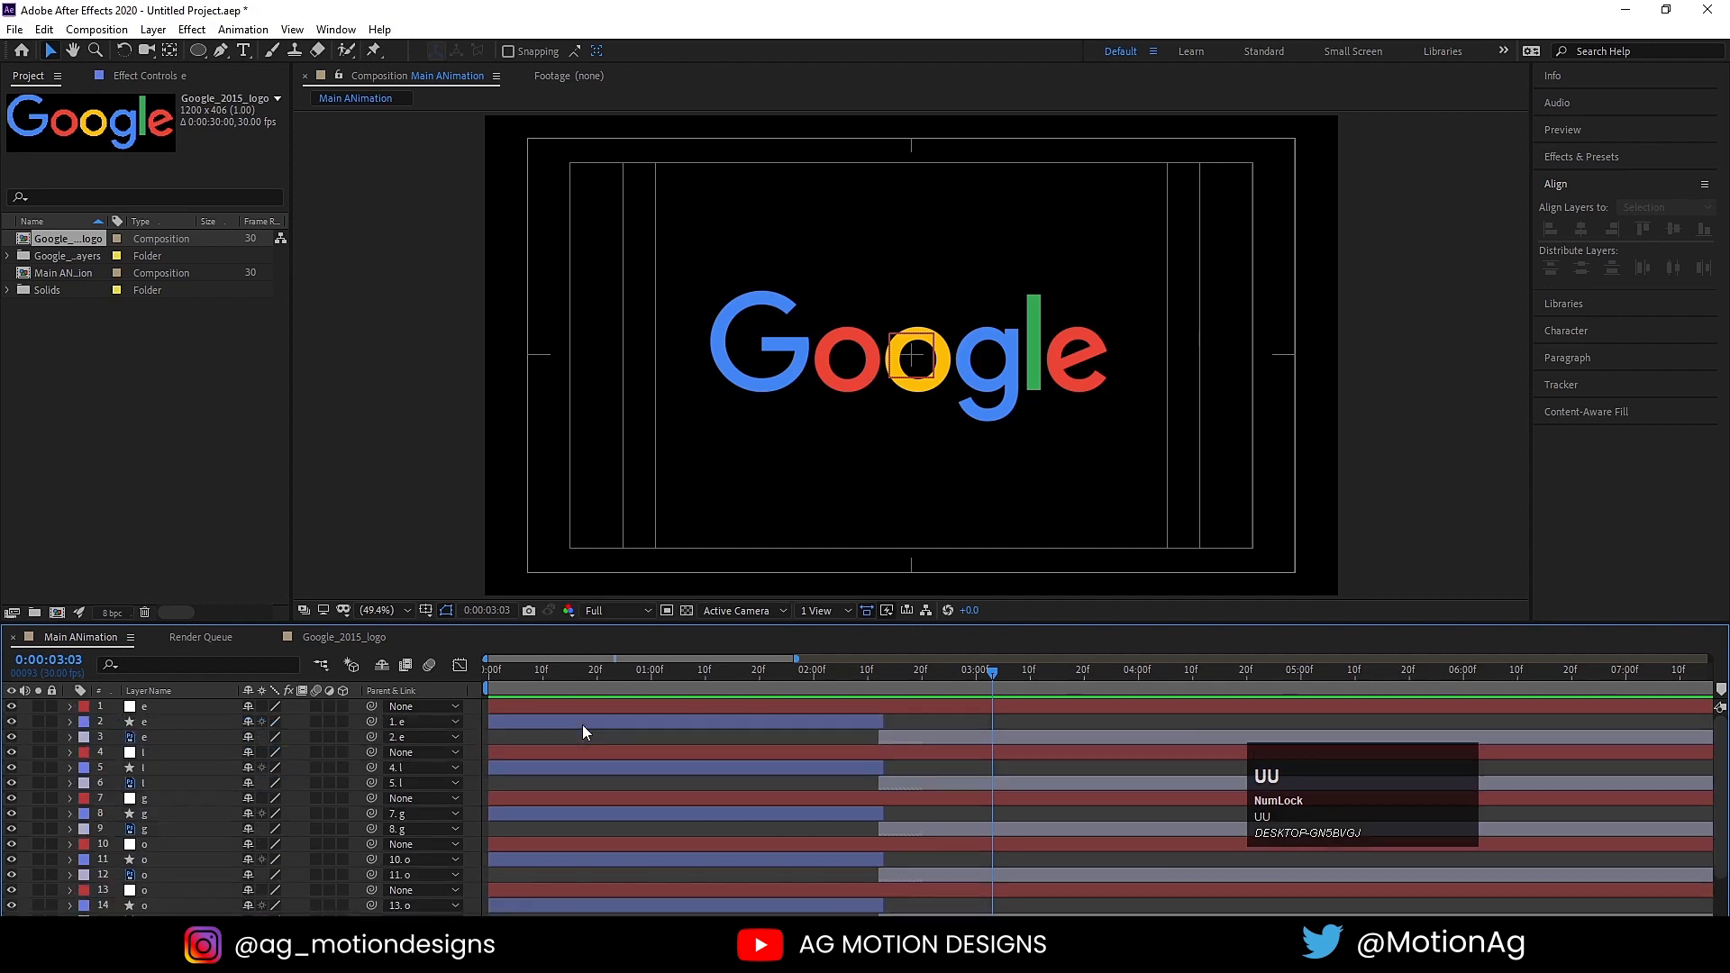
key("ctrl+a")
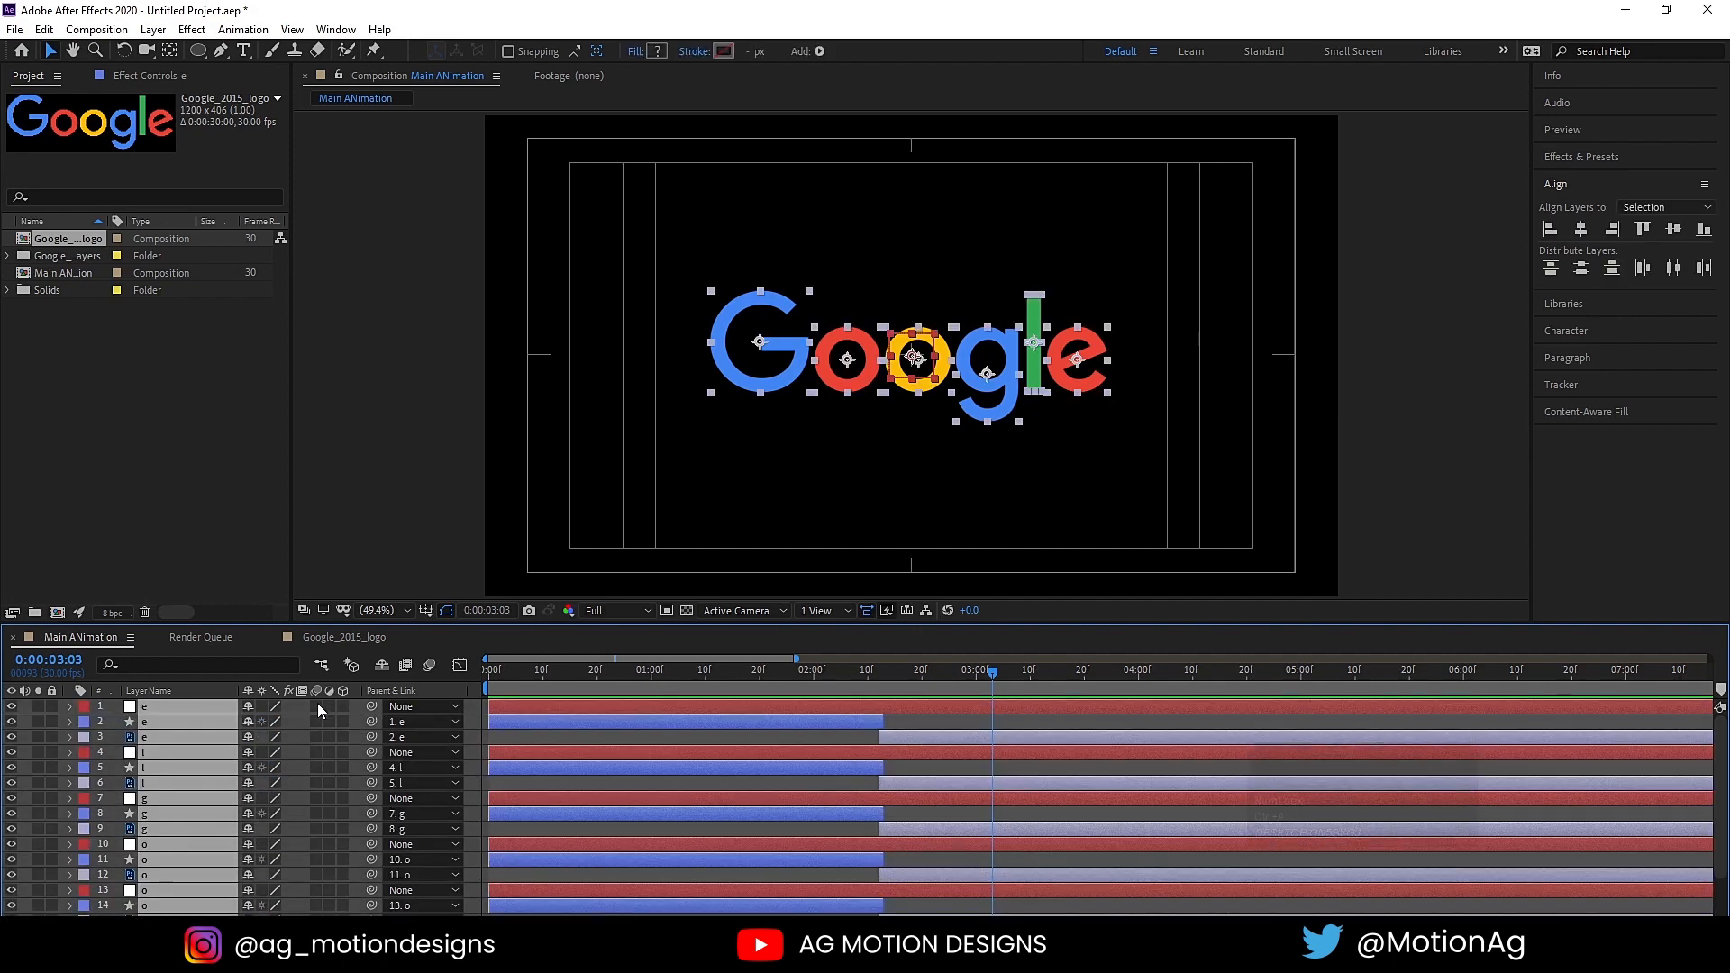
left_click(317, 705)
Step: Preview the animation from the start with motion blur, and clear the layer selection
key("space")
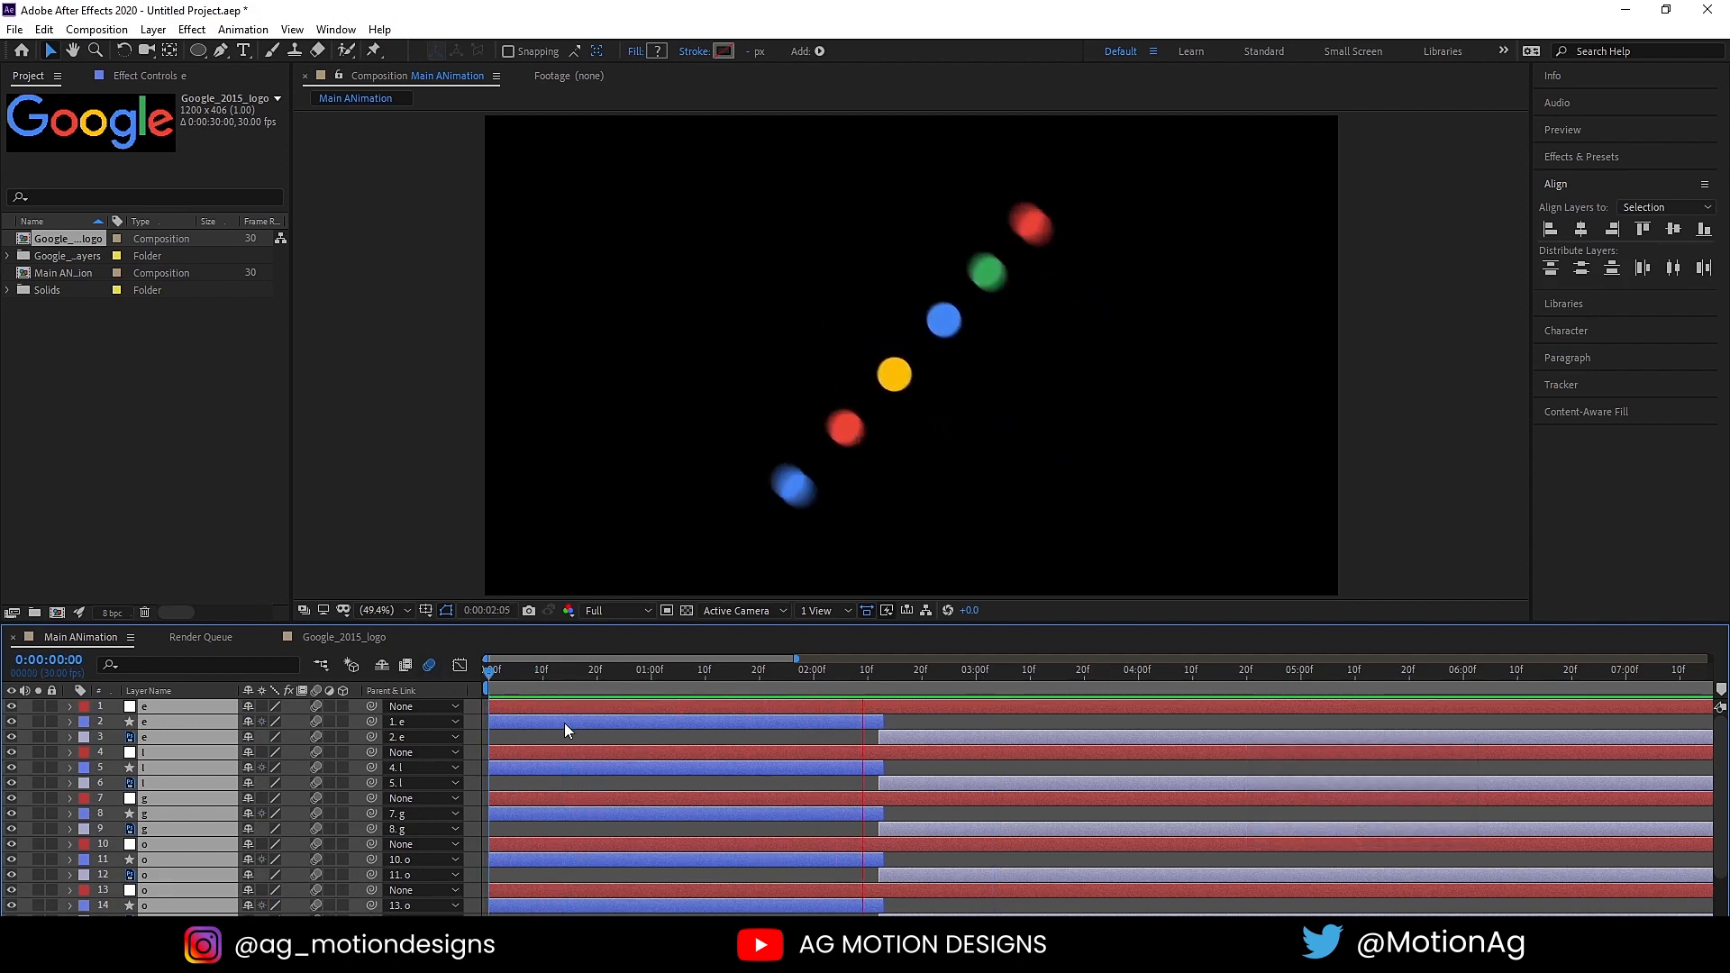
key("space")
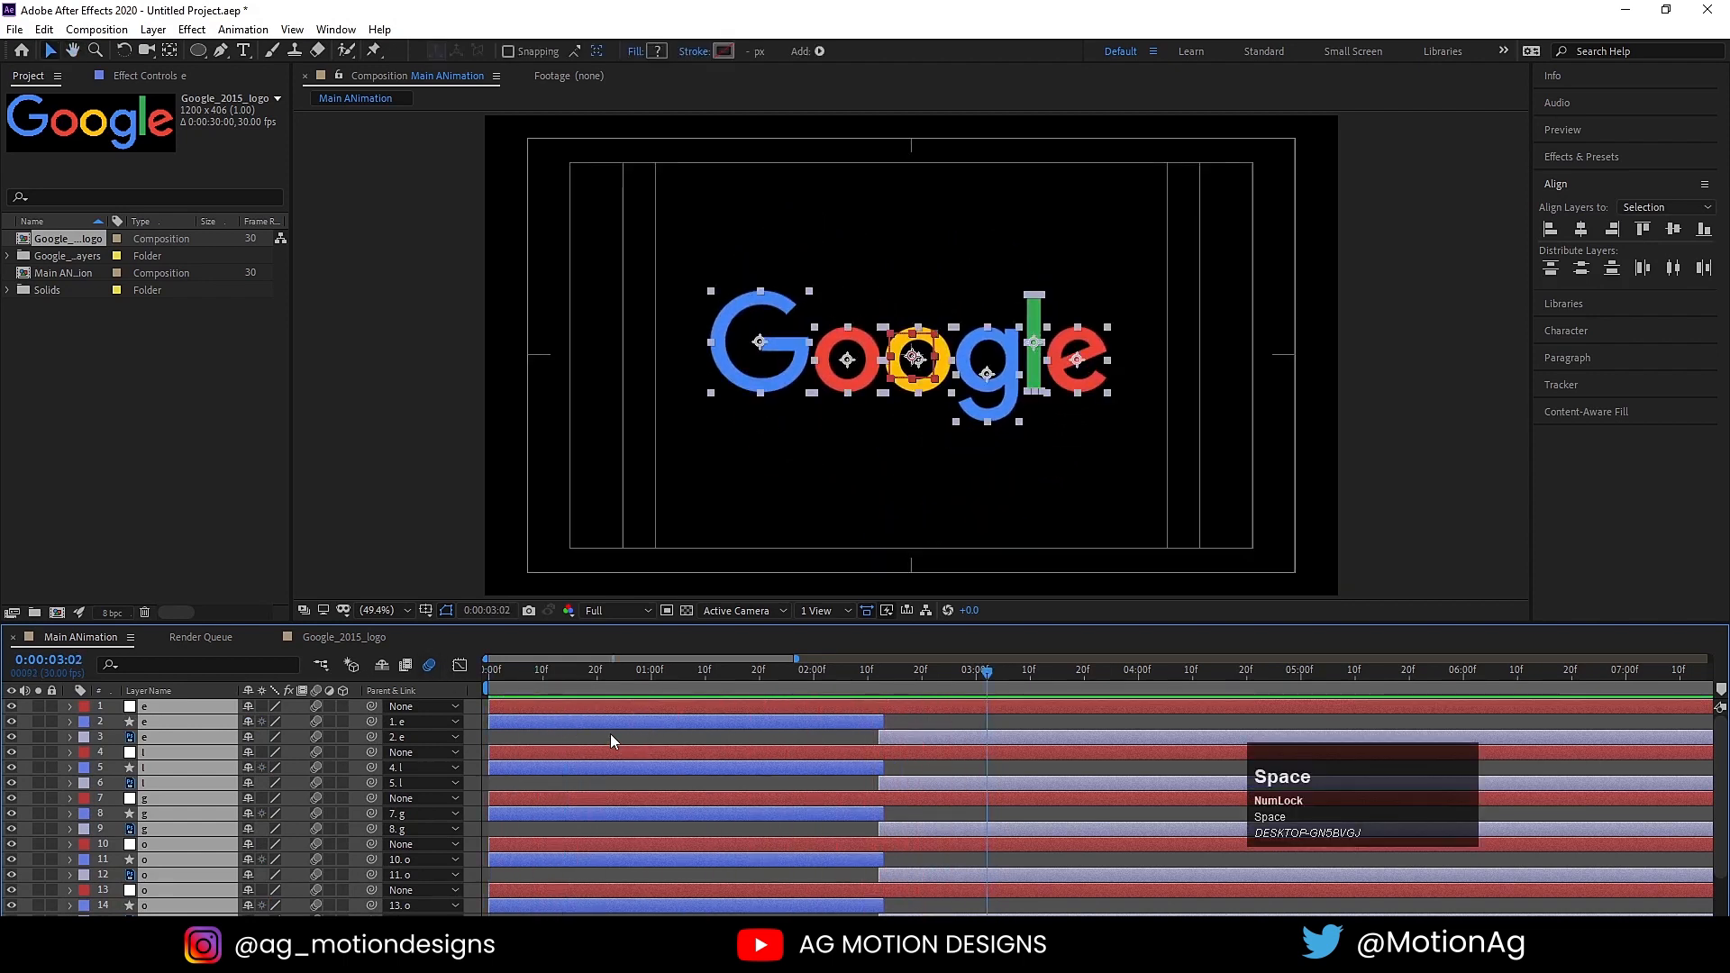
left_click(604, 732)
key("u")
key("u")
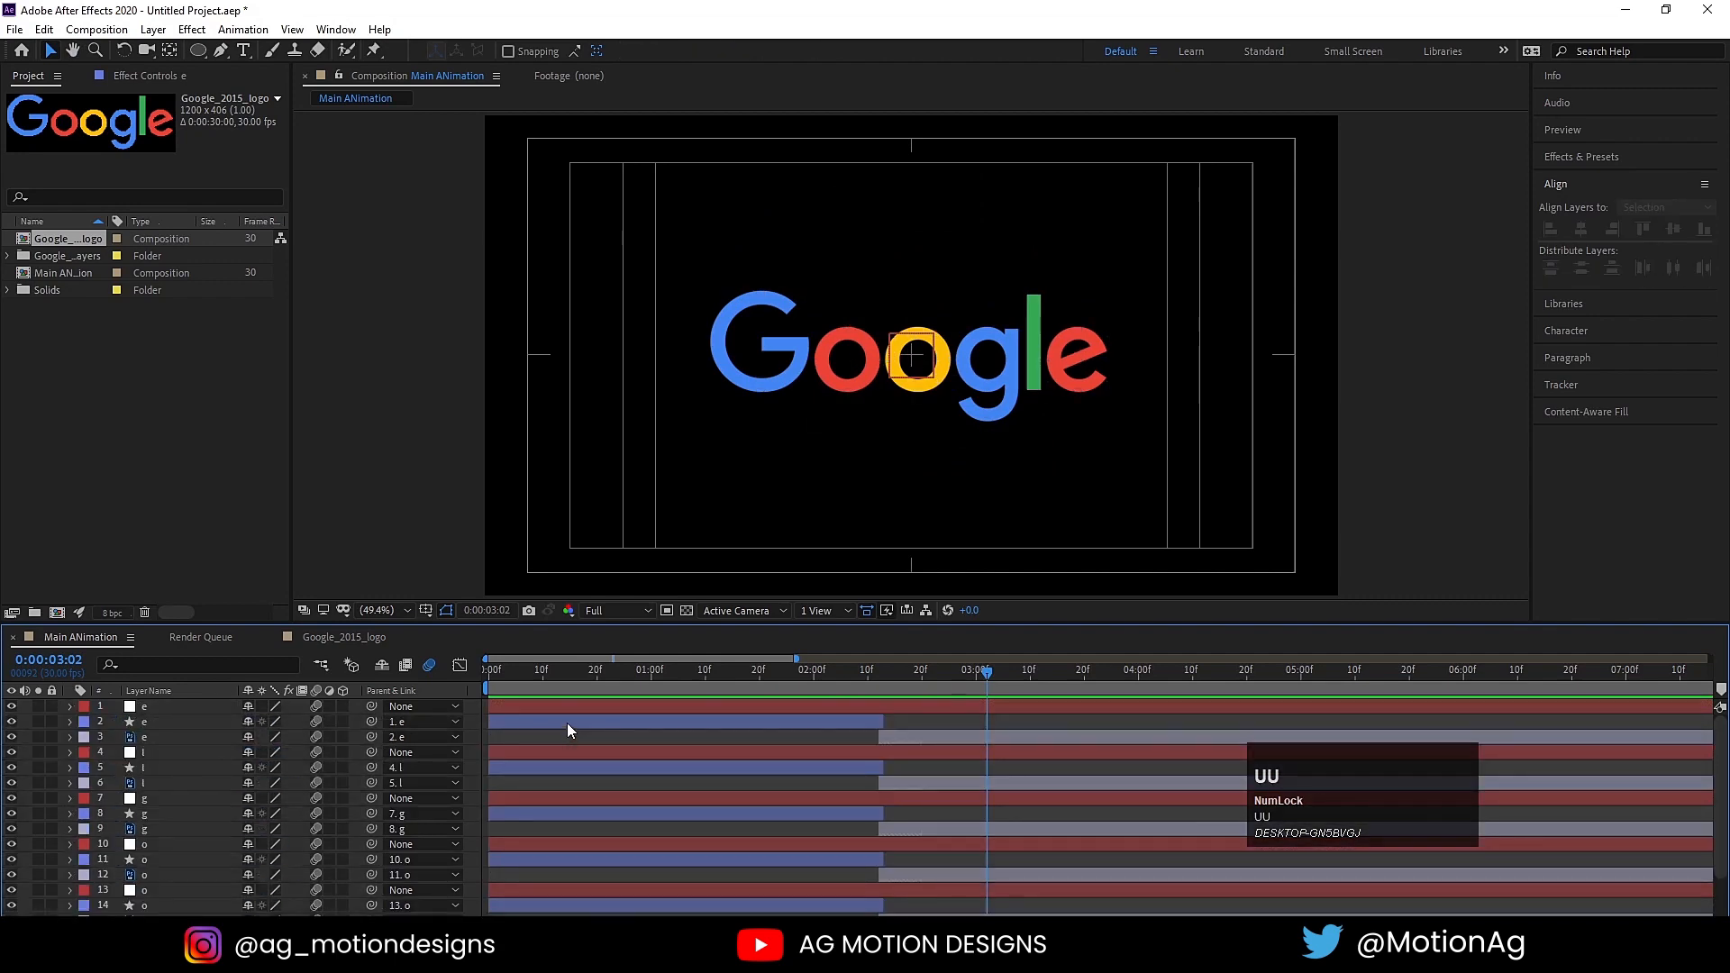
Step: Pre-compose the capital G's null, circle and letter layers (16 to 18) into a composition named g
scroll(160, 750, "down", 2)
left_click(153, 911, "shift")
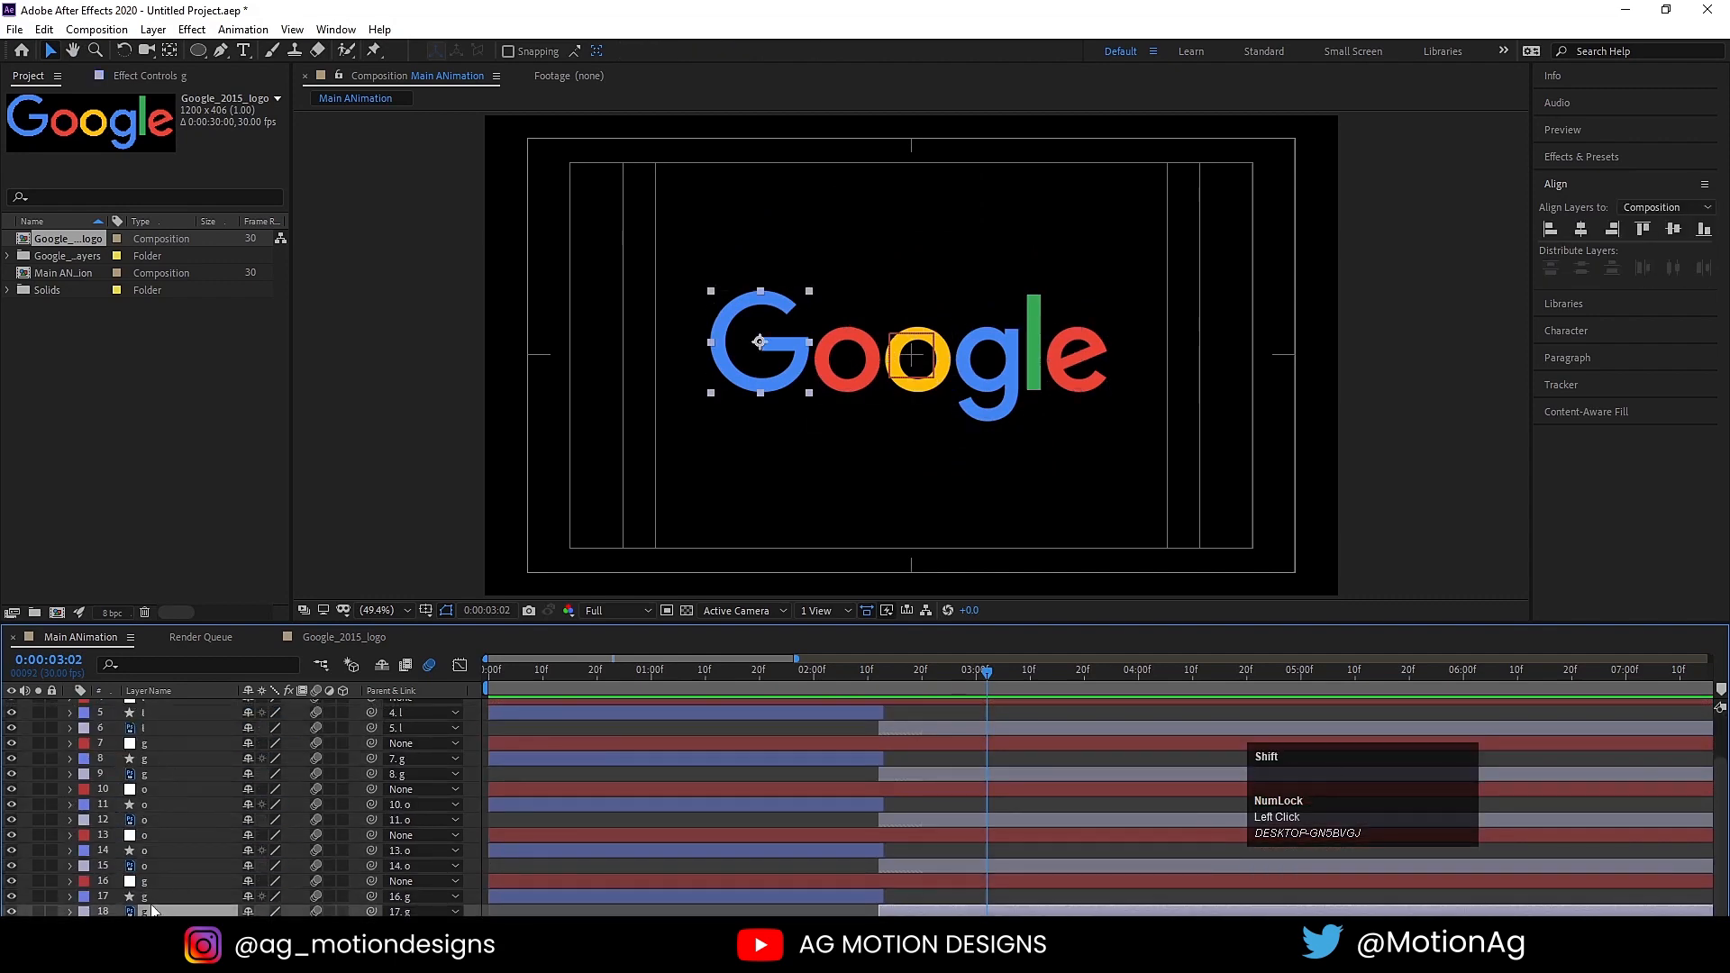
left_click(143, 883, "shift")
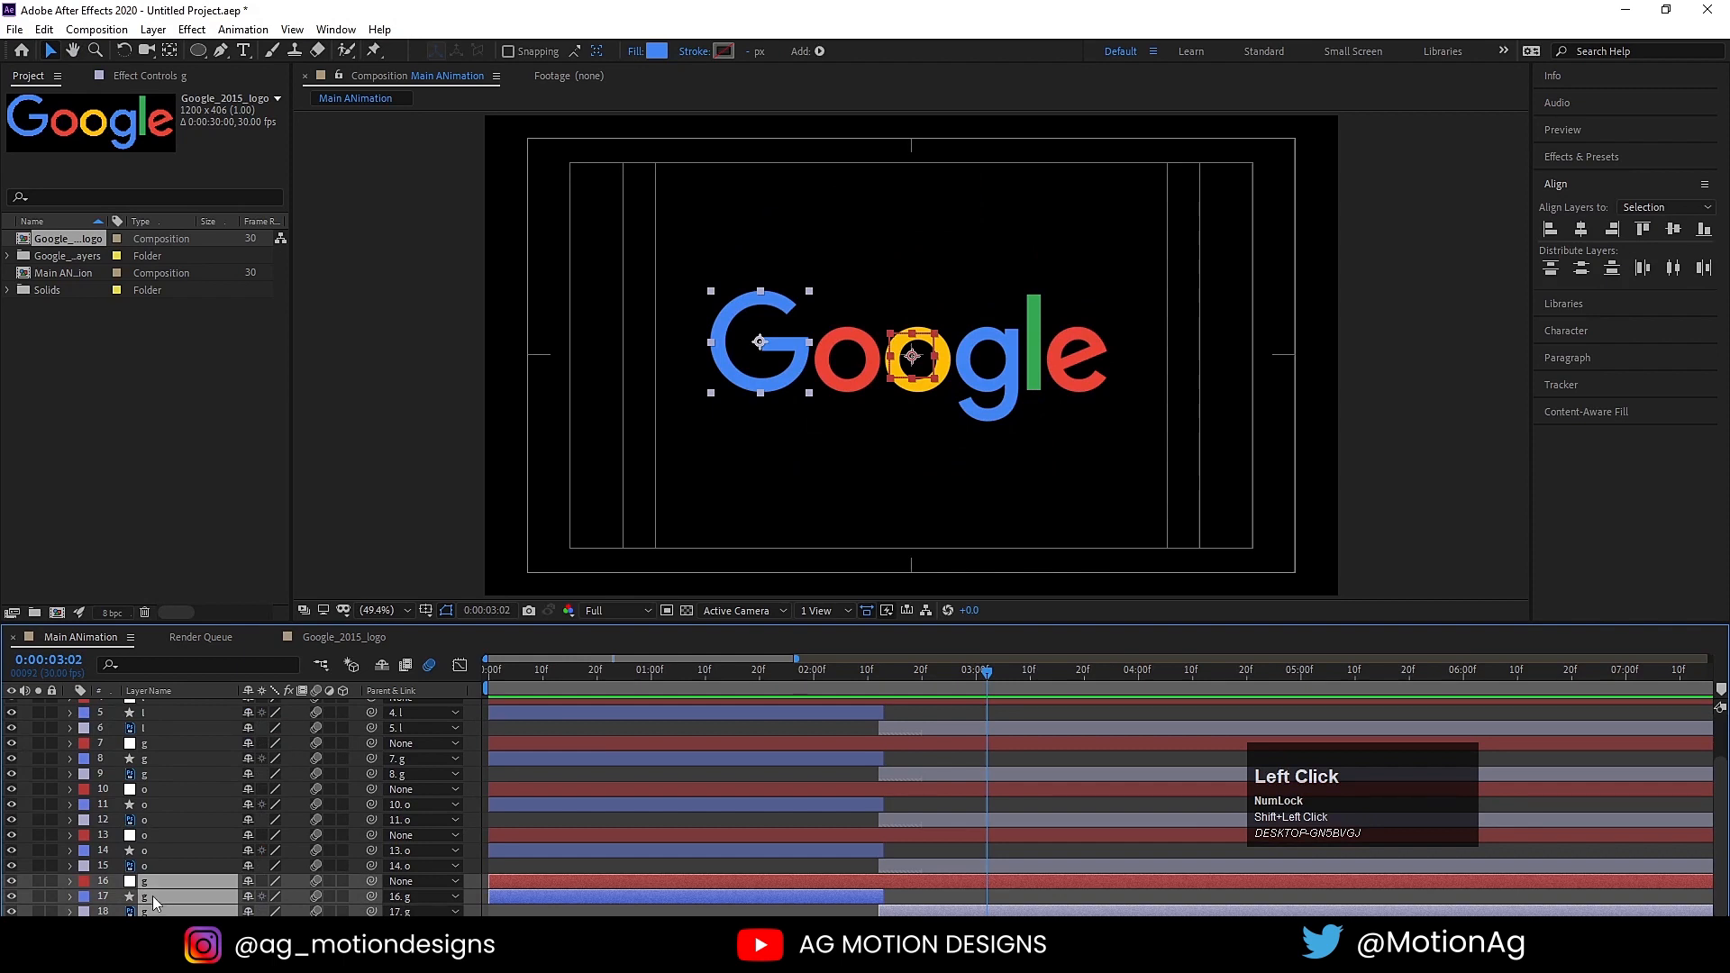
key("ctrl+shift+c")
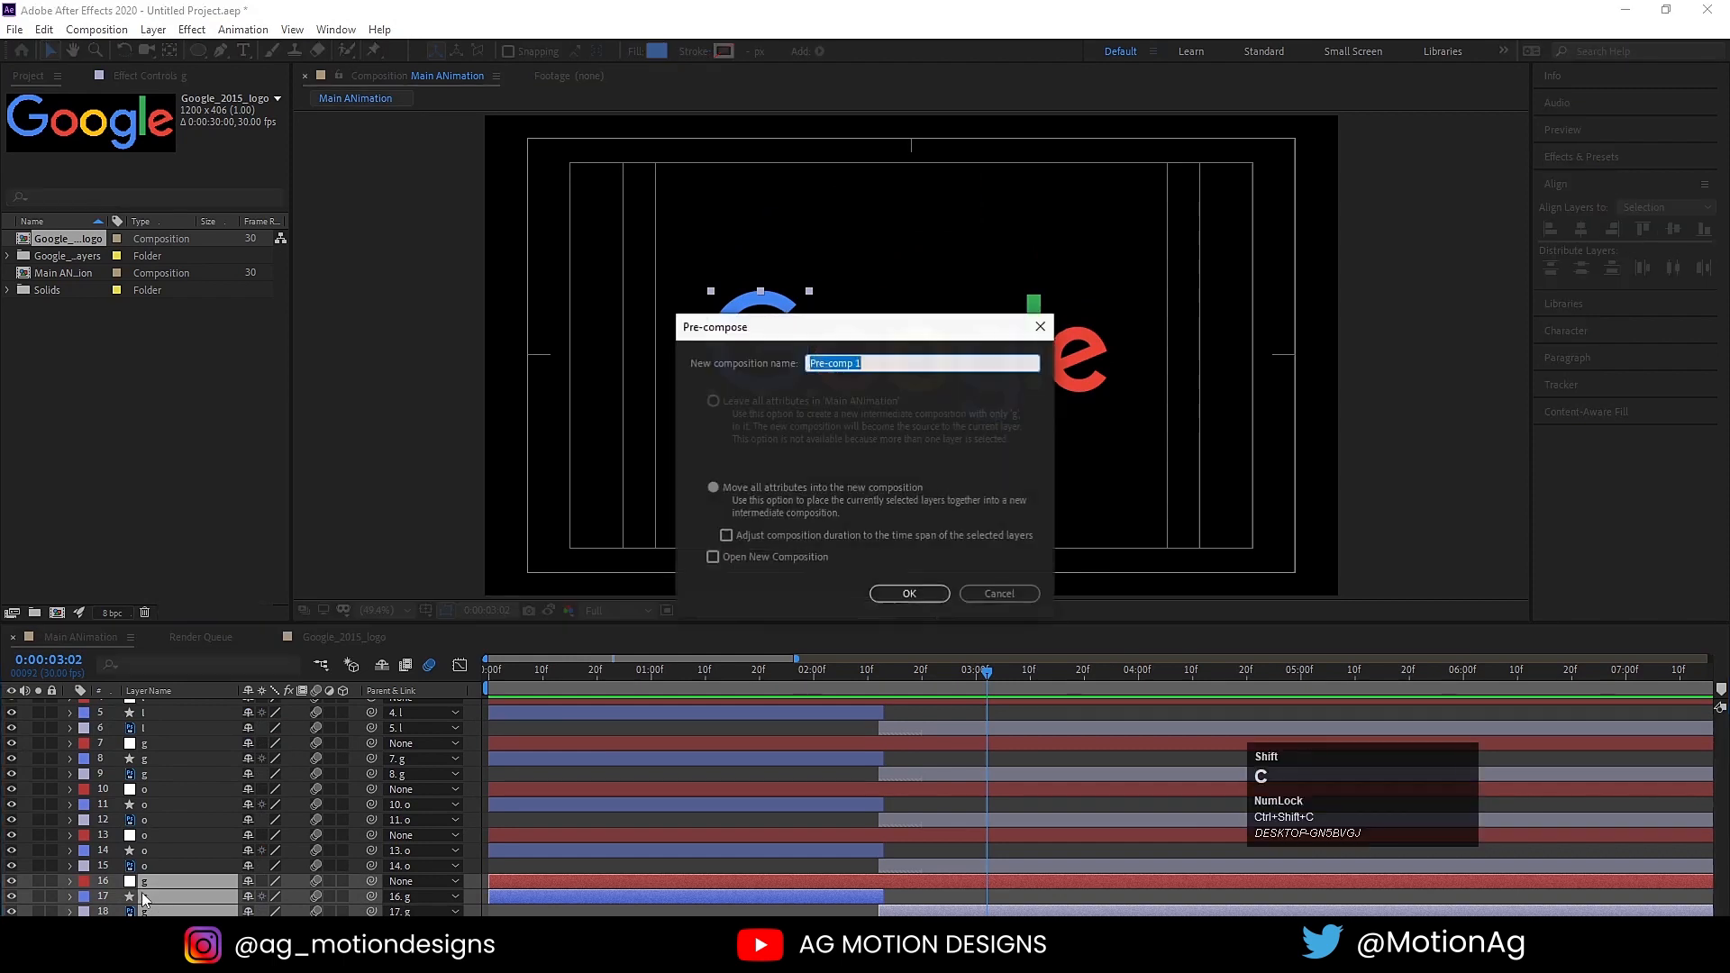
type("g")
key("Return")
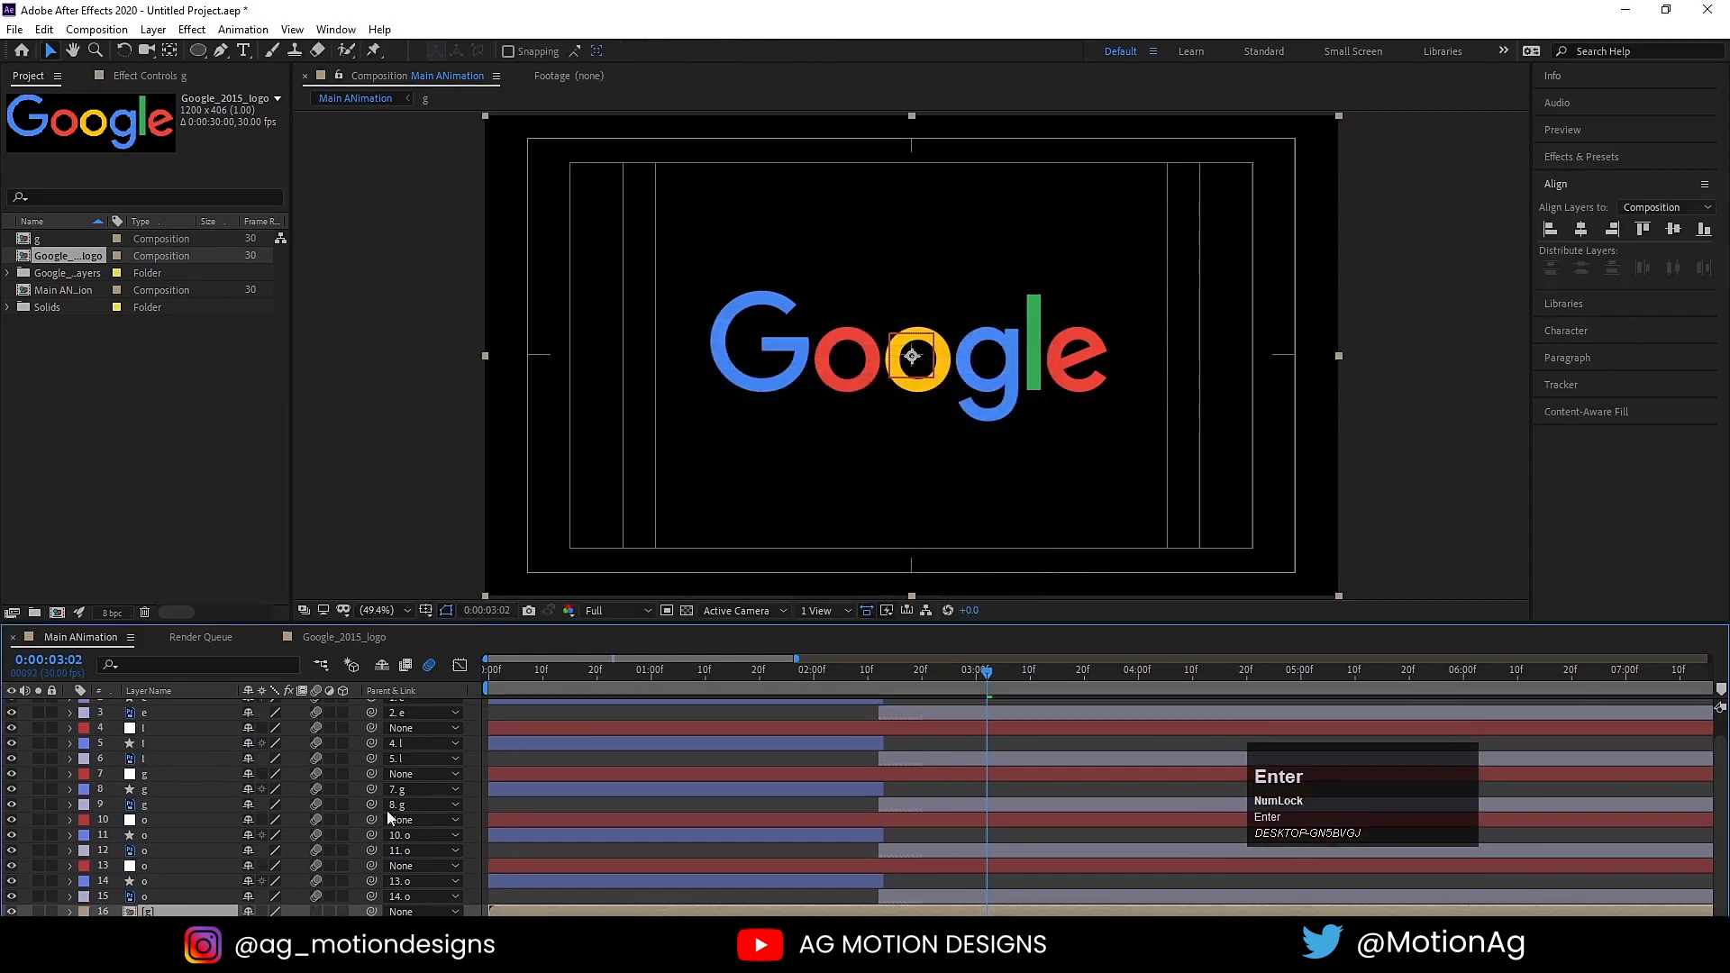
Step: Pre-compose the red o's null, circle and letter layers (13 to 15) into a composition named o
left_click(185, 896)
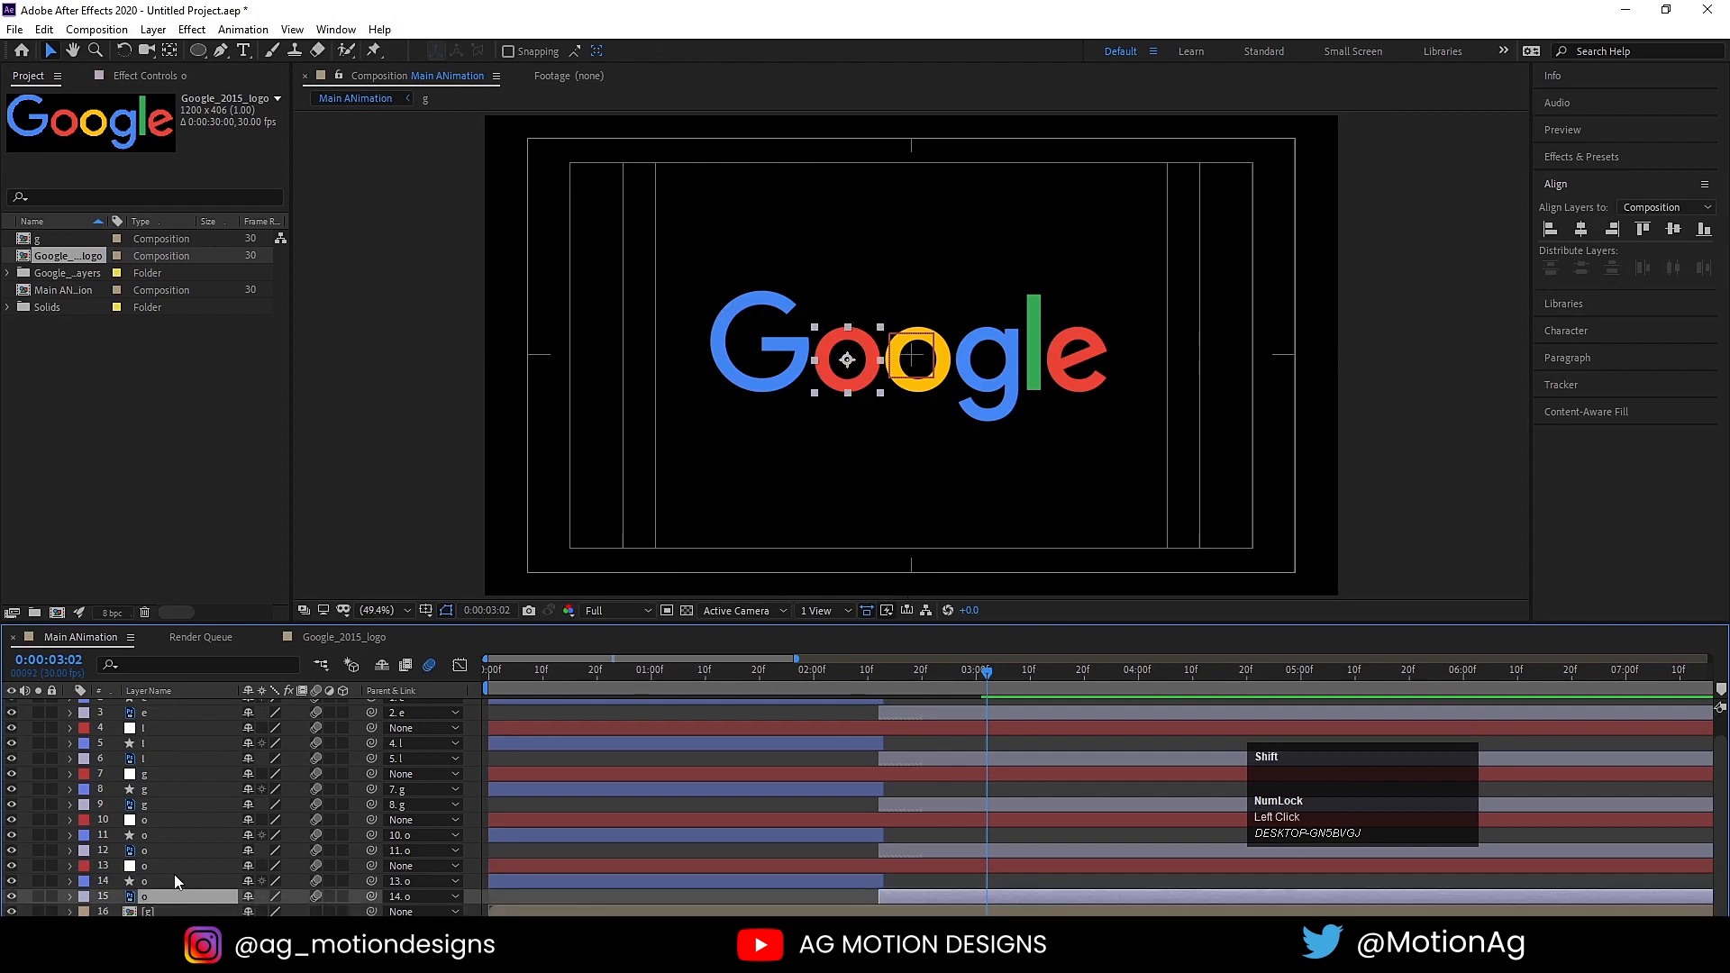
left_click(172, 870, "shift")
key("ctrl+shift+c")
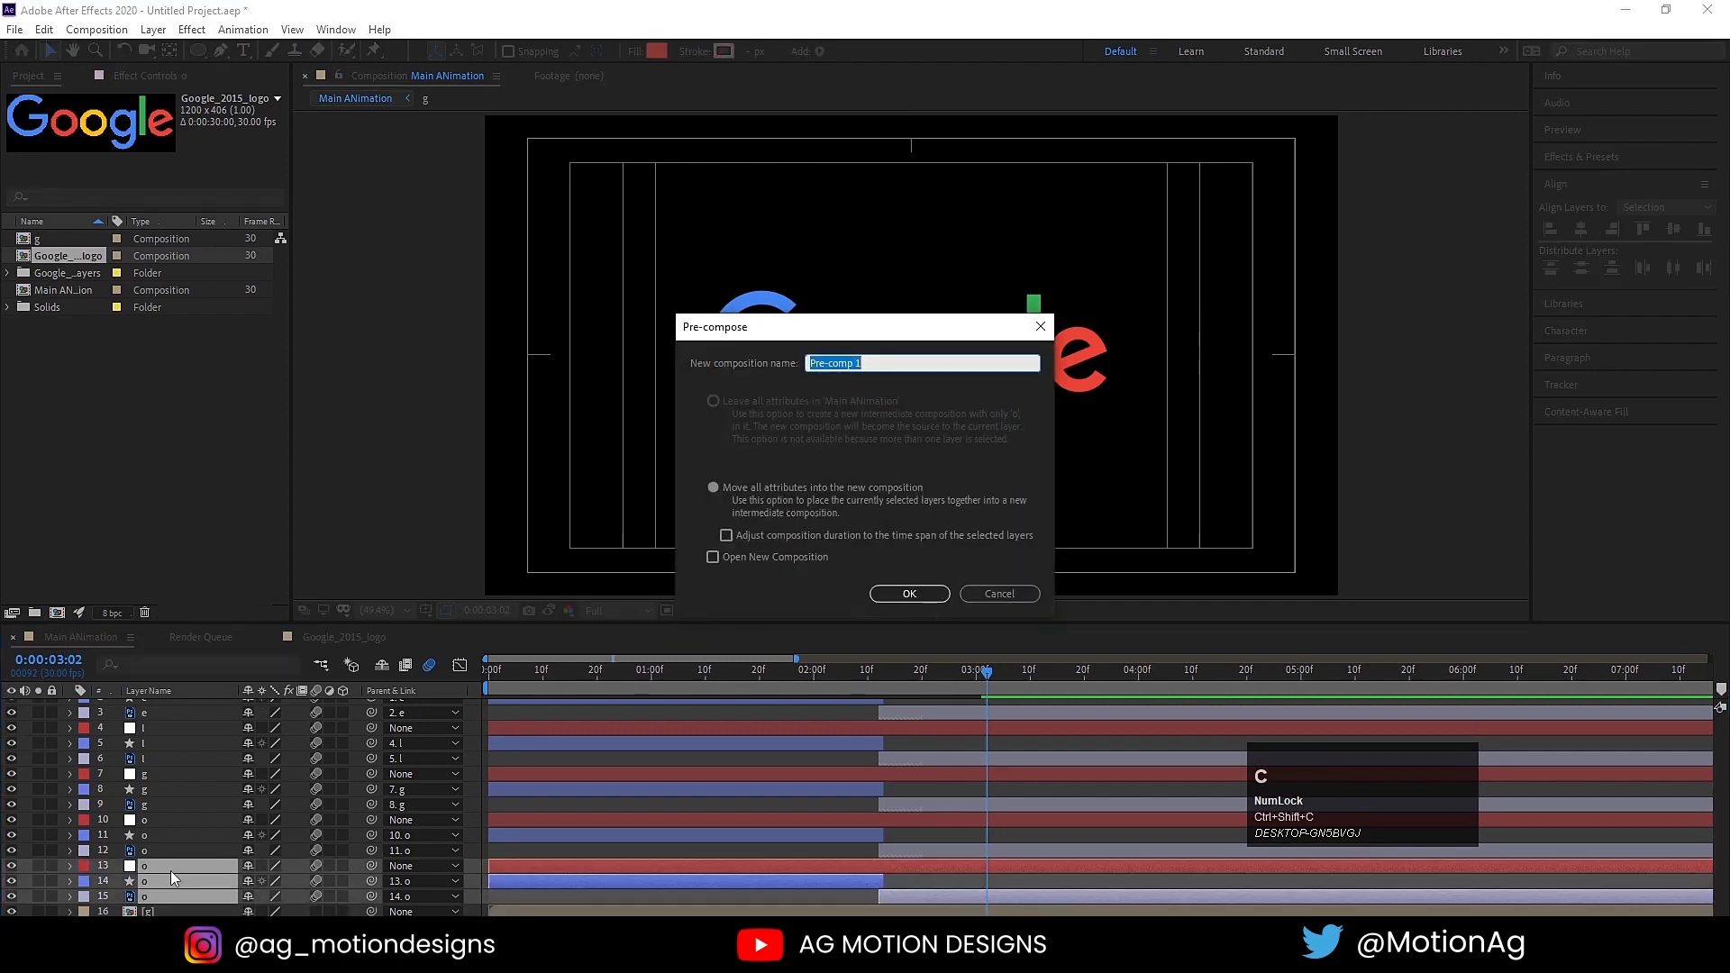
key("Return")
Step: Pre-compose the yellow o's null, circle and letter layers (10 to 12) into a composition named o
left_click(198, 874)
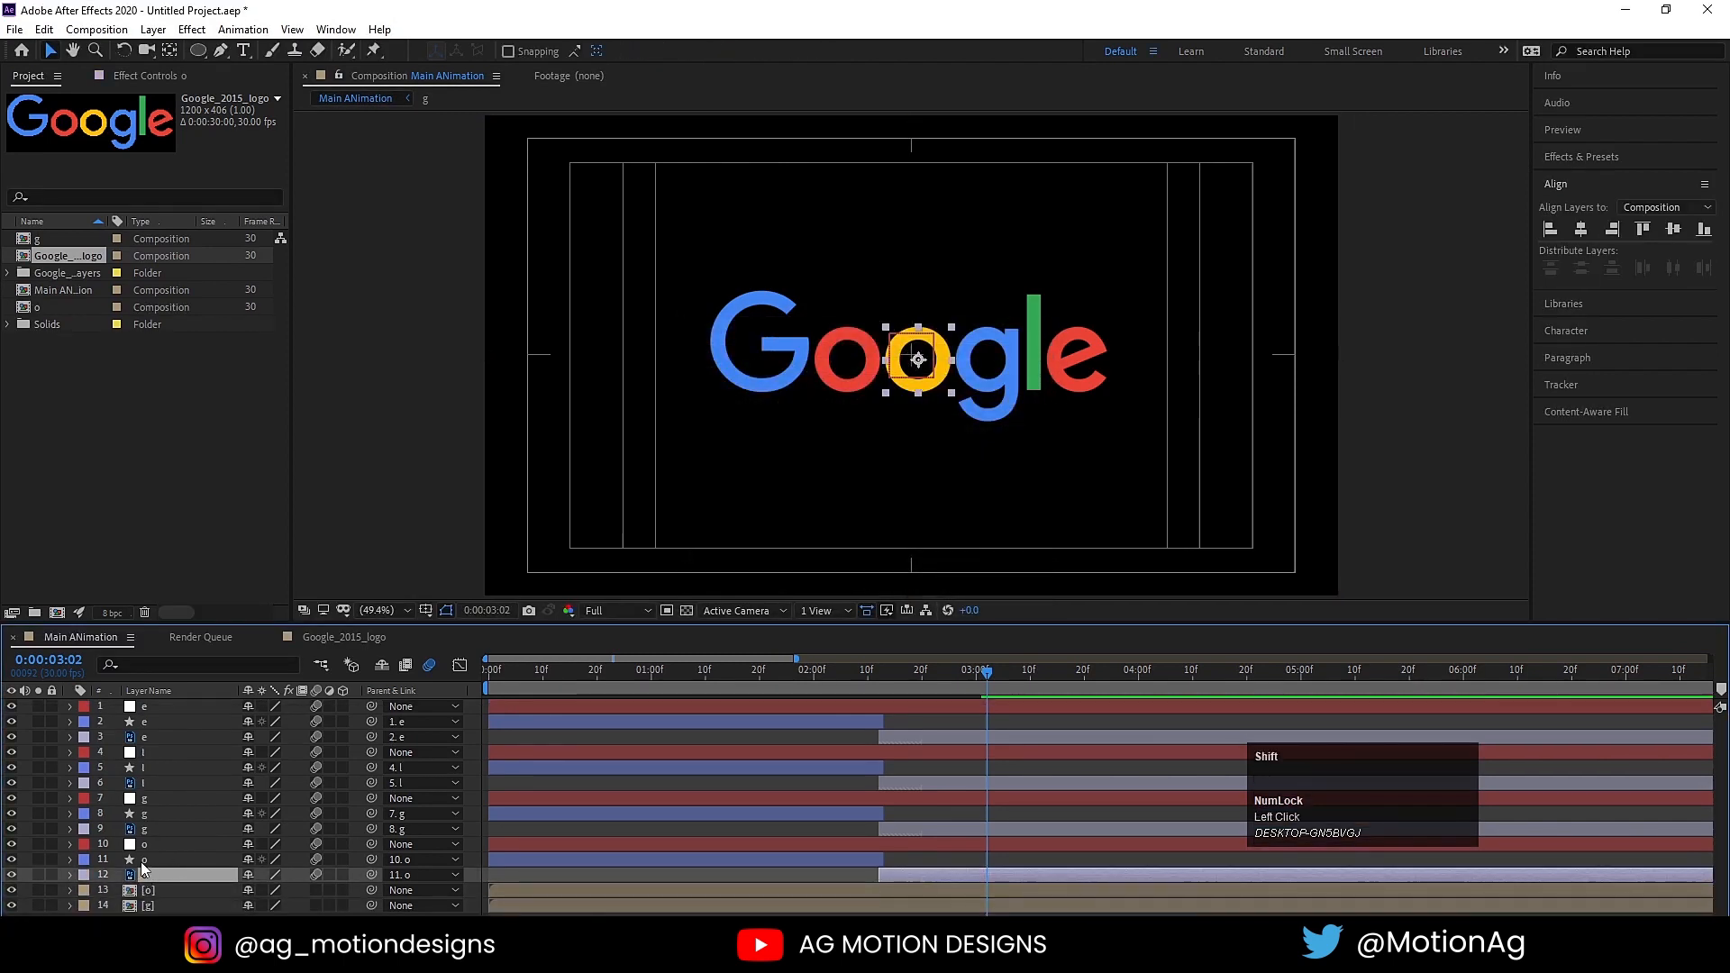
left_click(141, 848, "shift")
key("ctrl+shift+c")
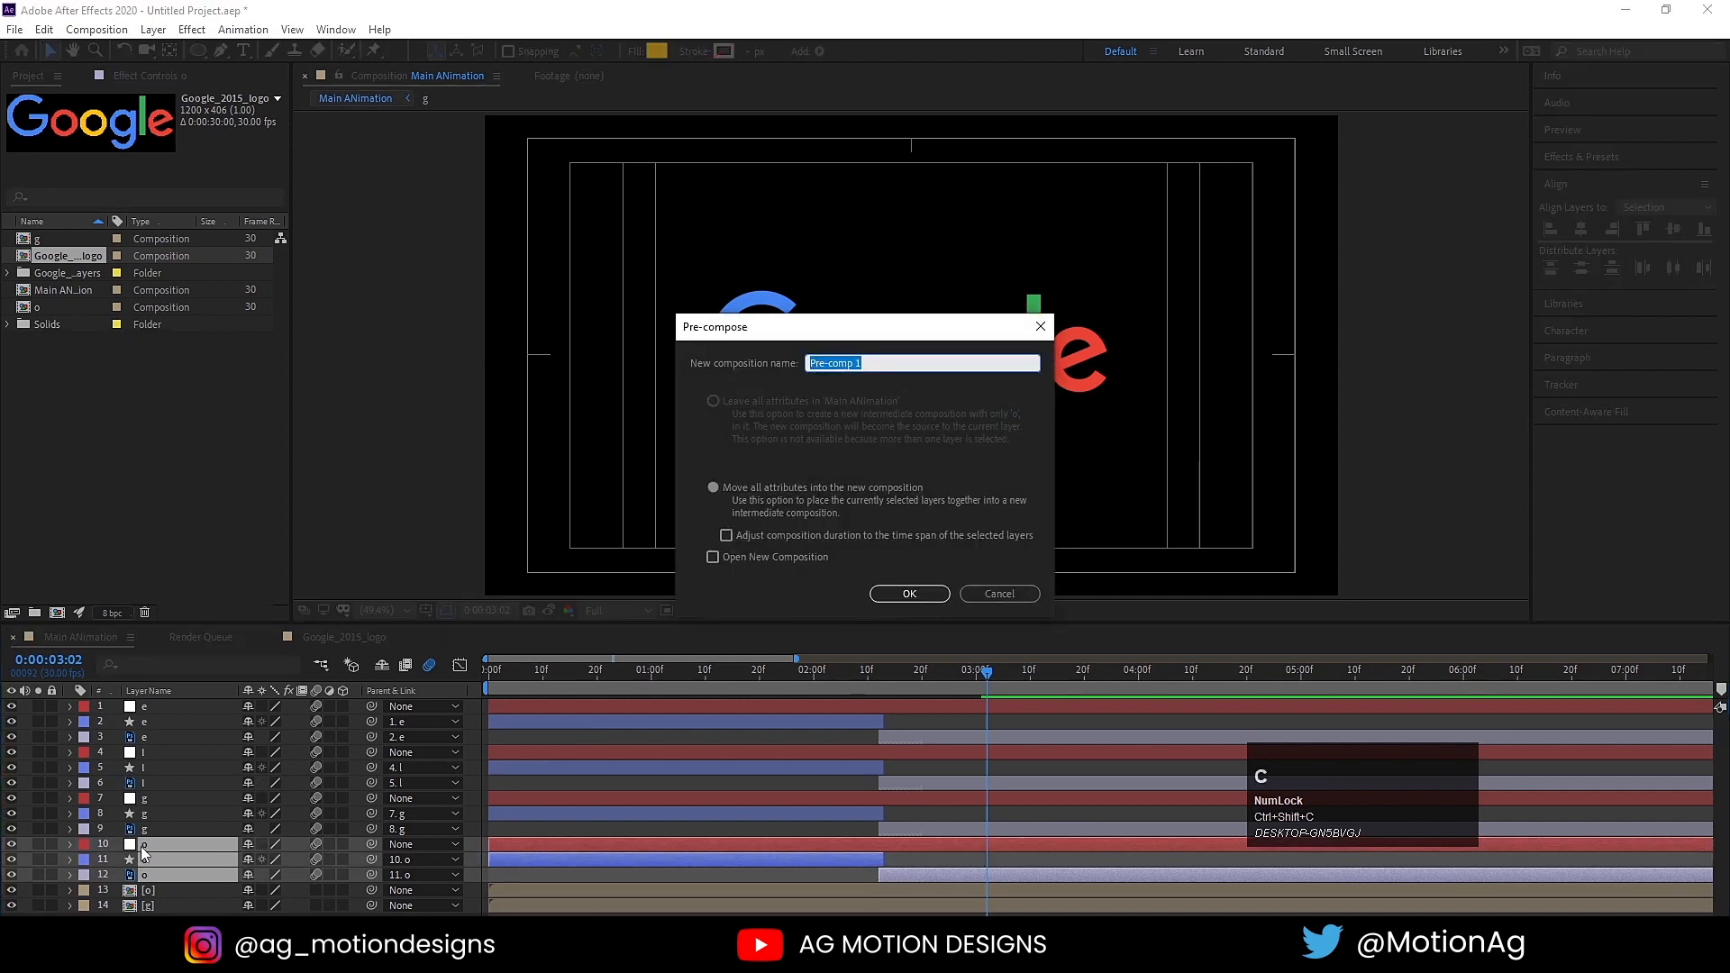
type("o")
key("Return")
Step: Pre-compose the lowercase g's null, circle and letter layers (7 to 9) into a composition named g
left_click(148, 831)
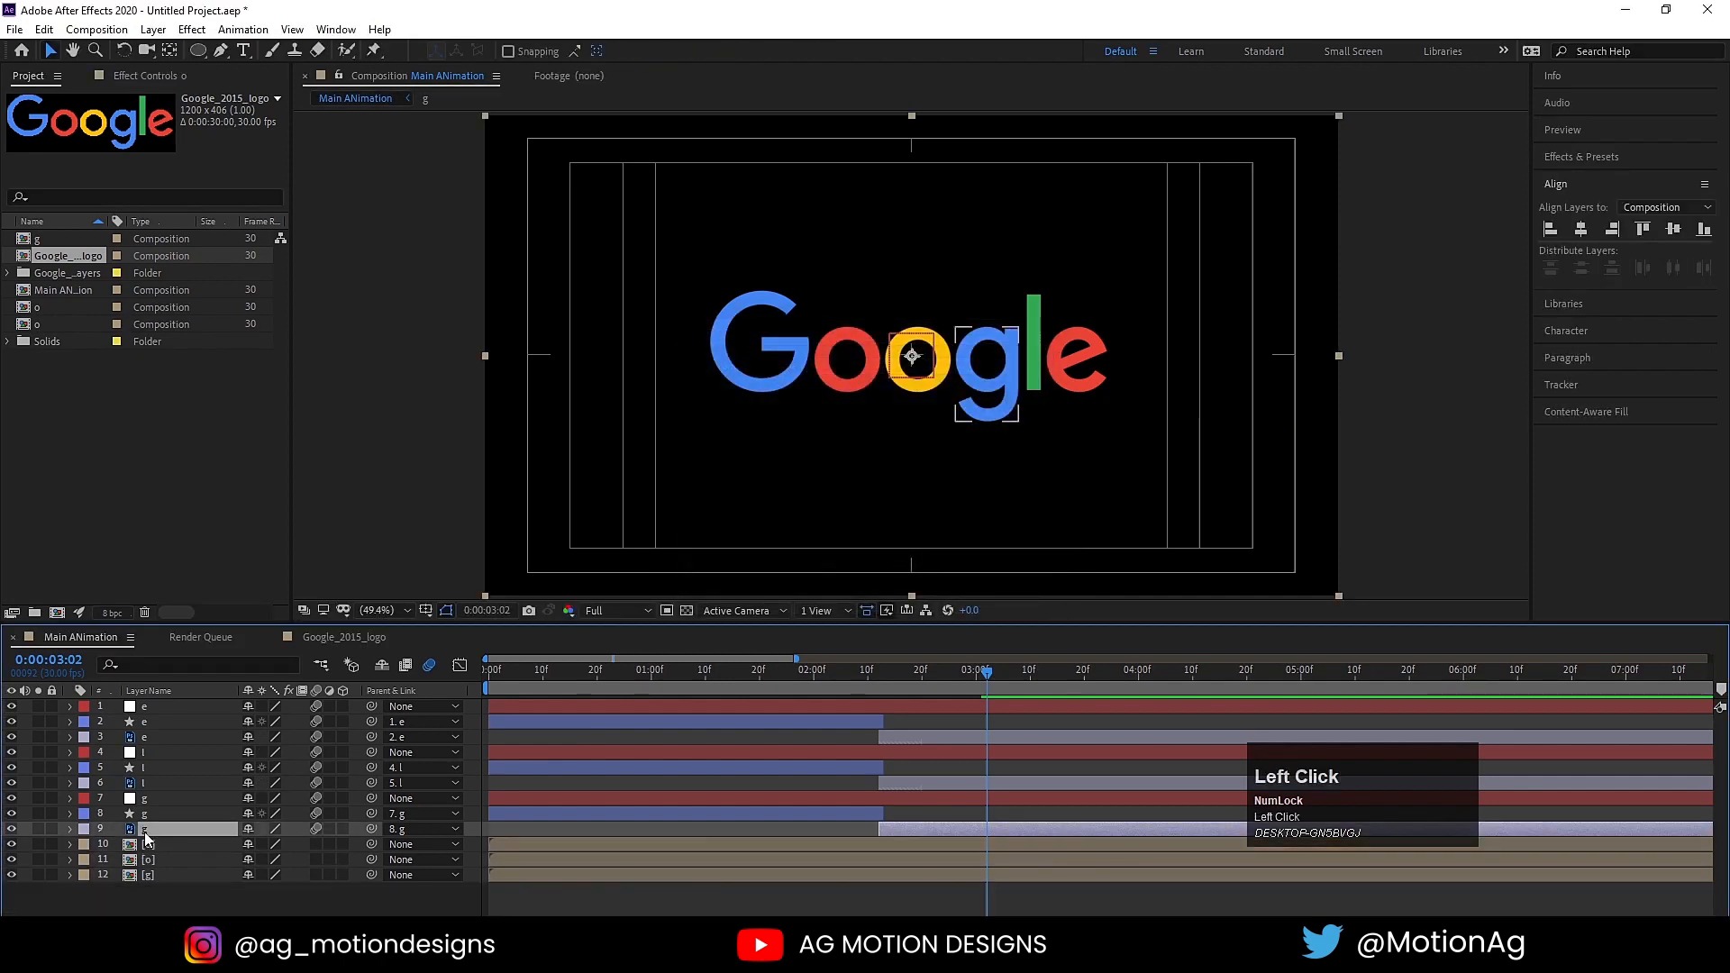
left_click(146, 798, "shift")
key("ctrl+shift+c")
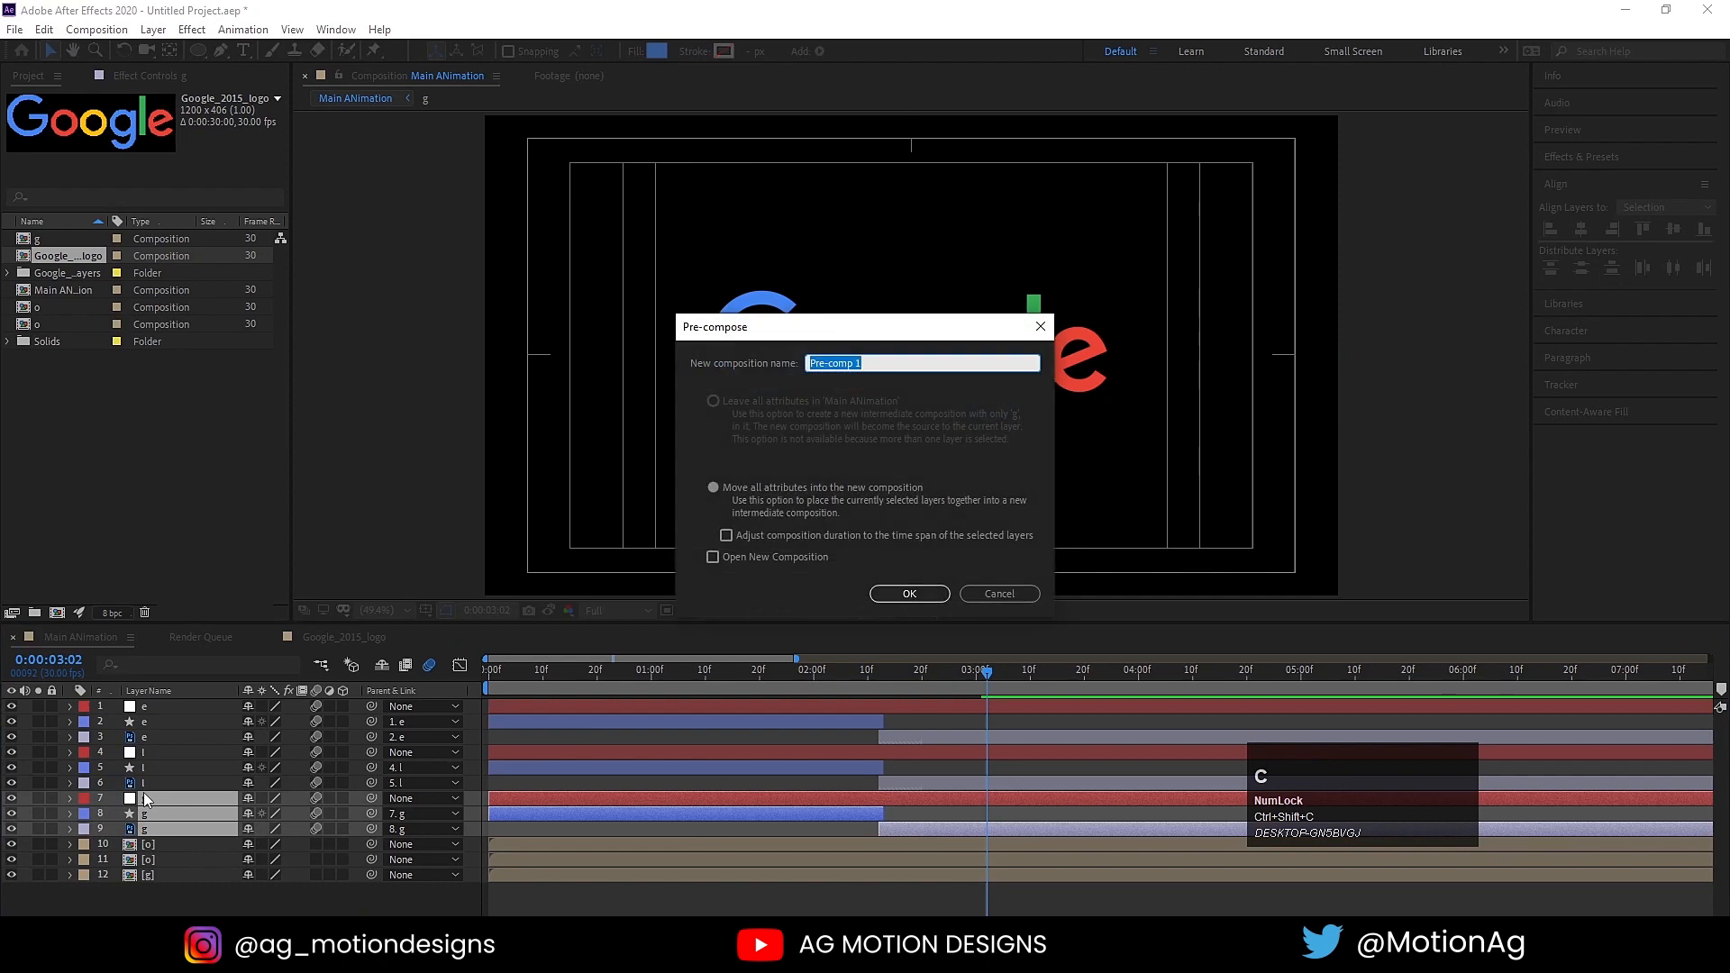
key("Return")
Step: Pre-compose the l's null, circle and letter layers (4 to 6) into a composition named l
left_click(144, 782)
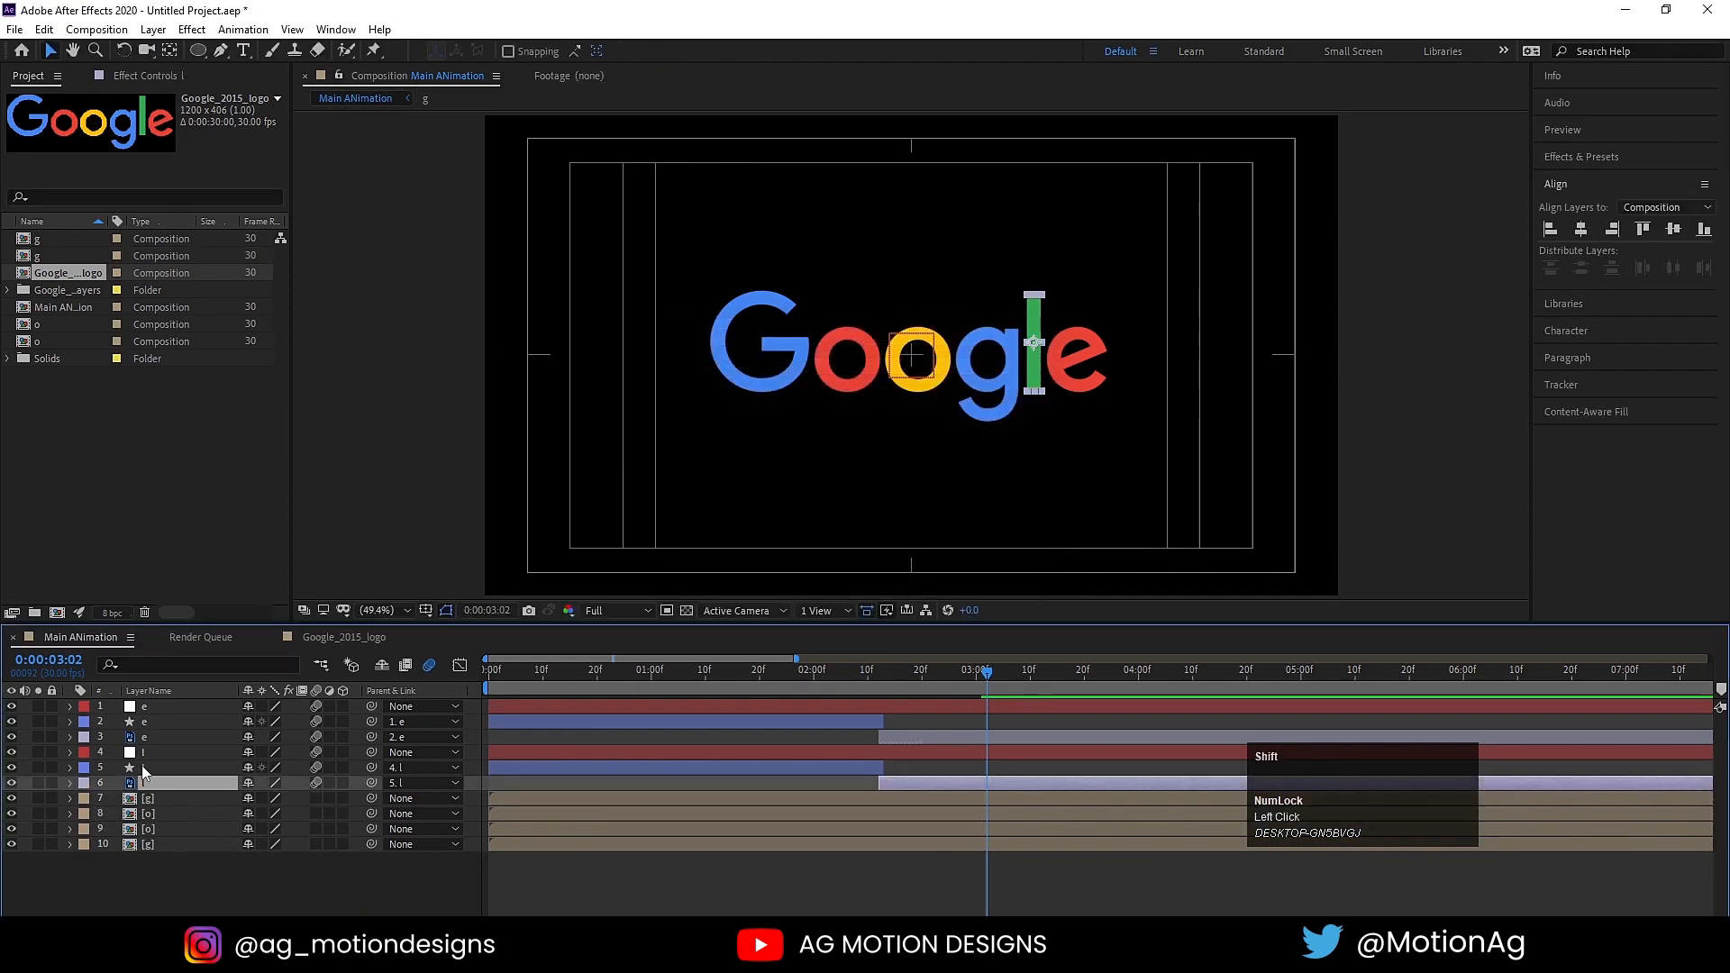
left_click(142, 758, "shift")
key("ctrl+shift+c")
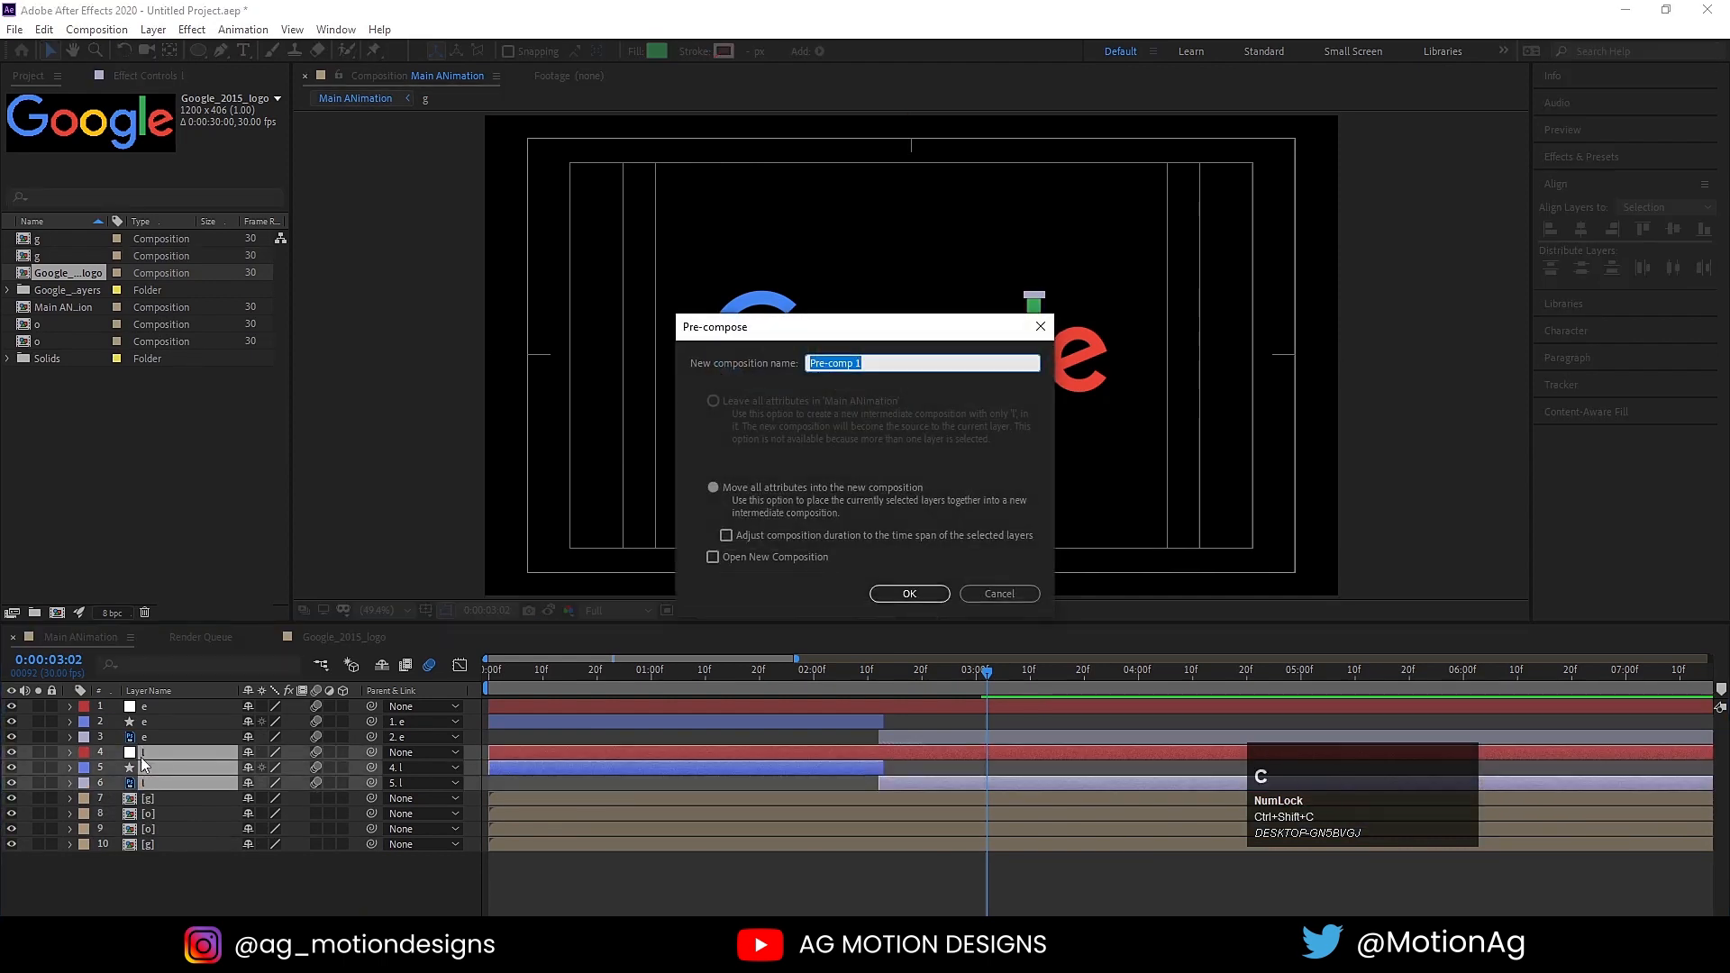
type("l")
key("Return")
Step: Pre-compose the e's null, circle and letter layers (1 to 3) into a composition named e
left_click(142, 738)
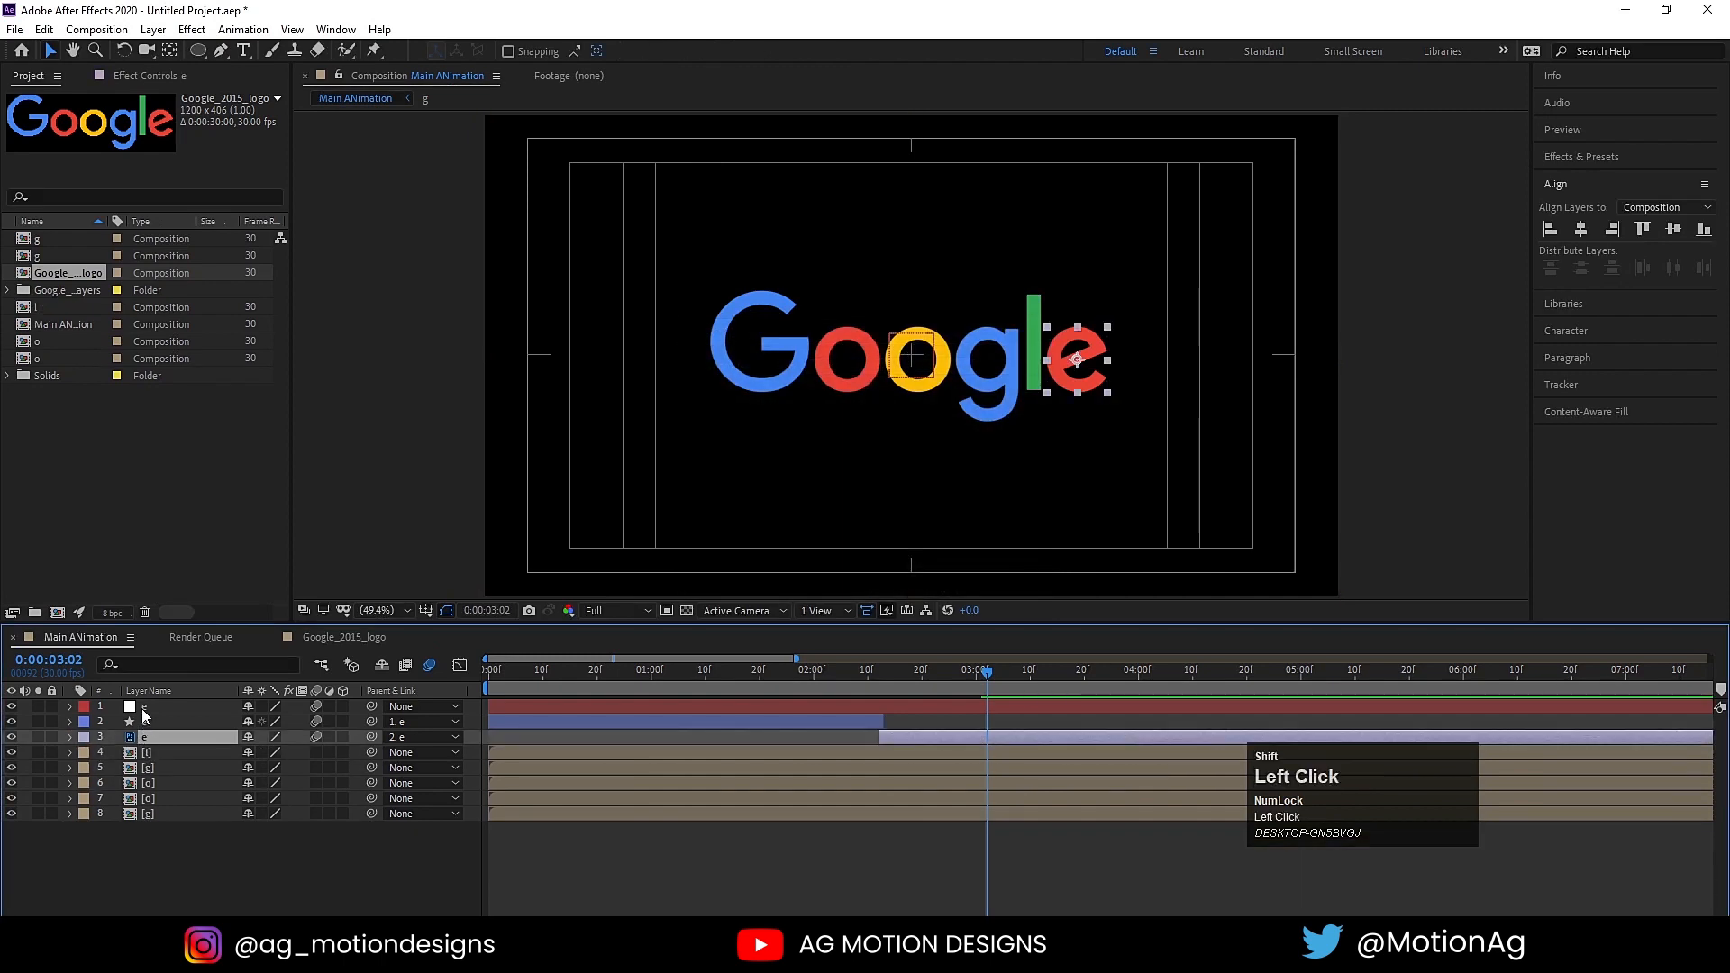
left_click(142, 709, "shift")
key("ctrl+shift+c")
type("e")
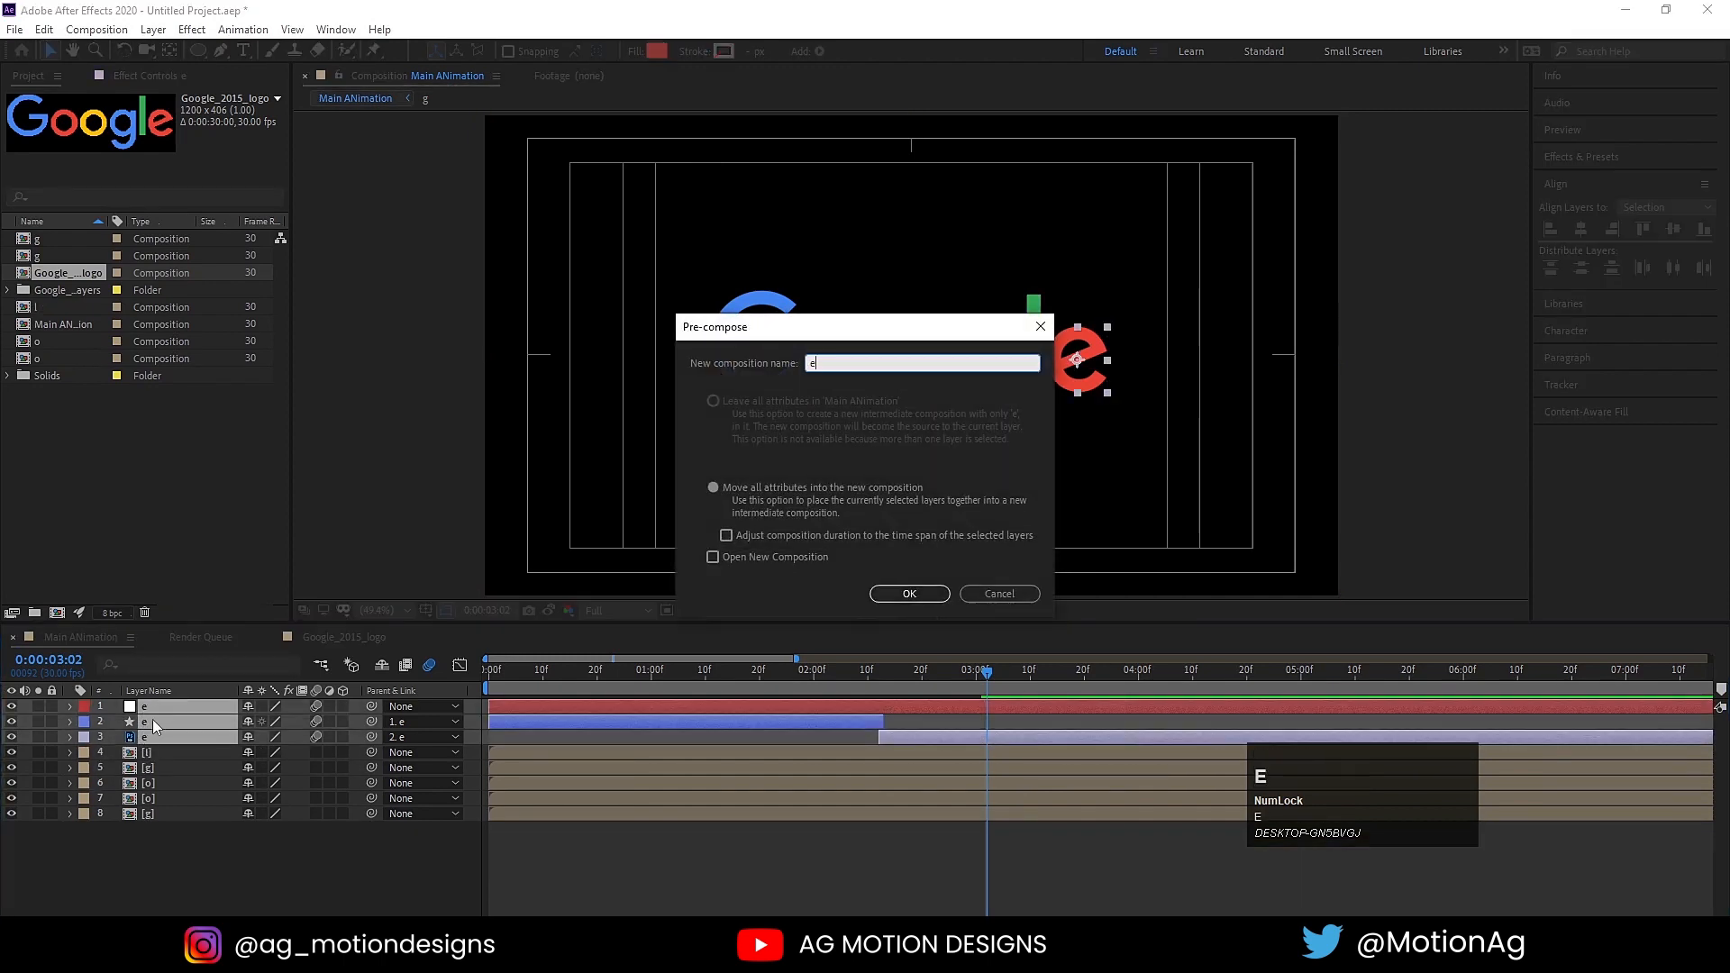
key("Return")
Step: Start the red o pre-comp (layer 5) at frame 5 and the yellow o pre-comp (layer 4) at frame 10
left_click_drag(512, 675, 437, 678)
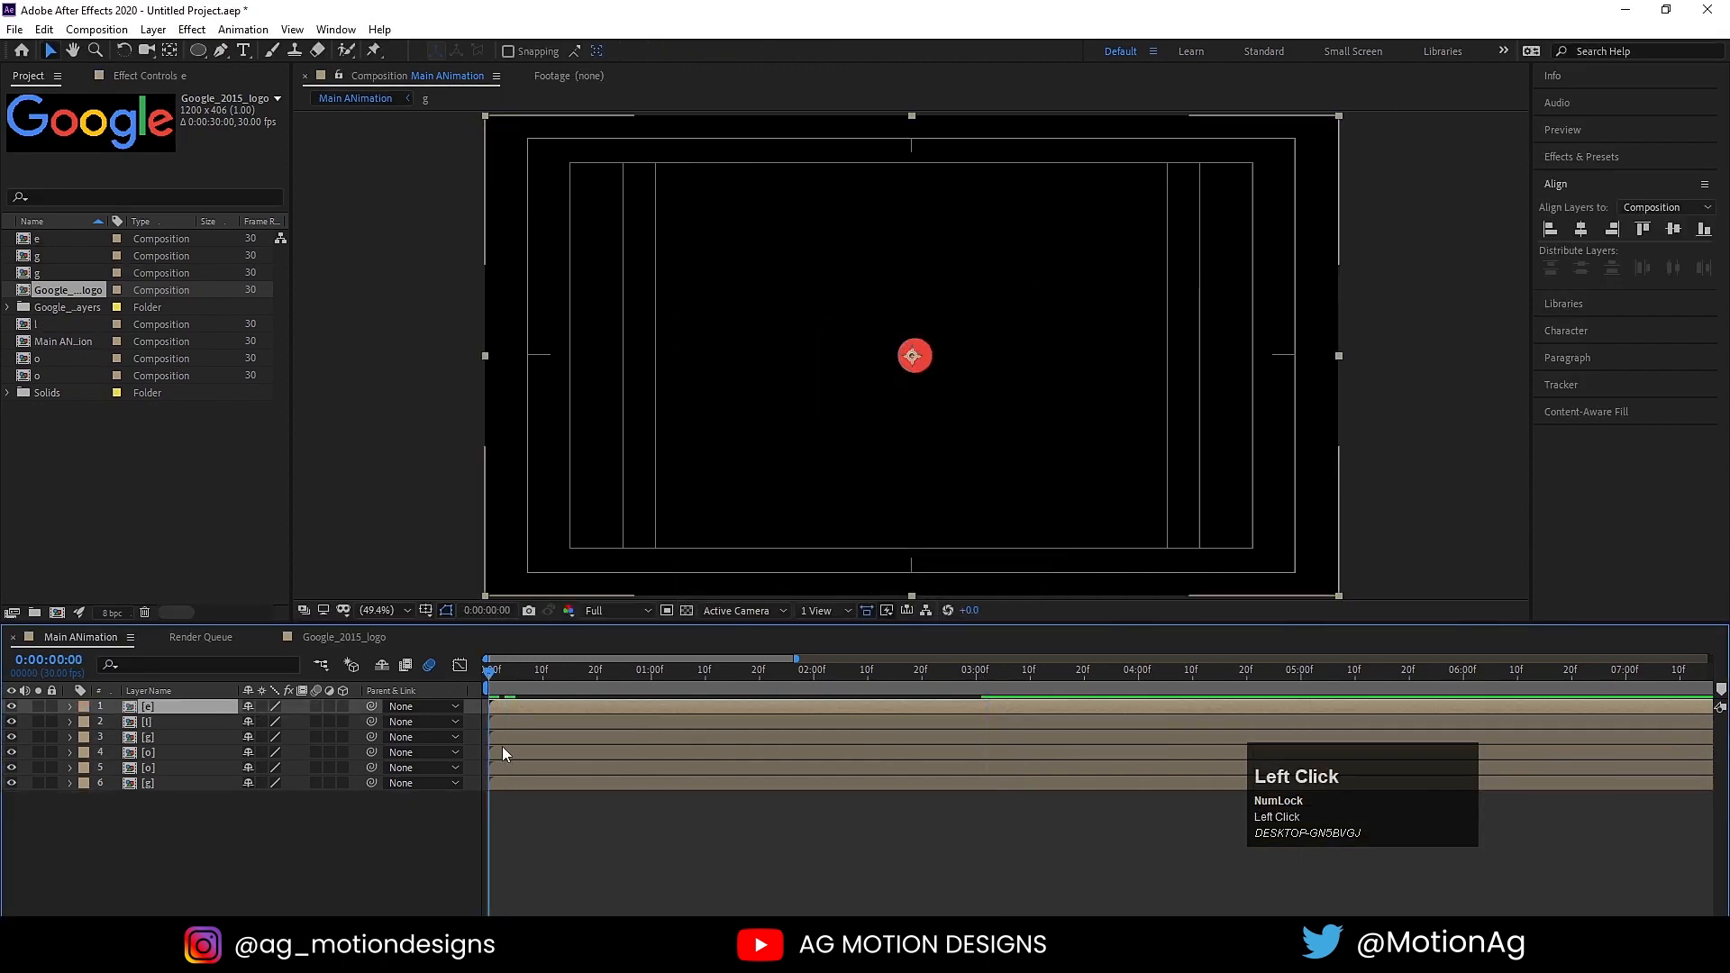
key("equal")
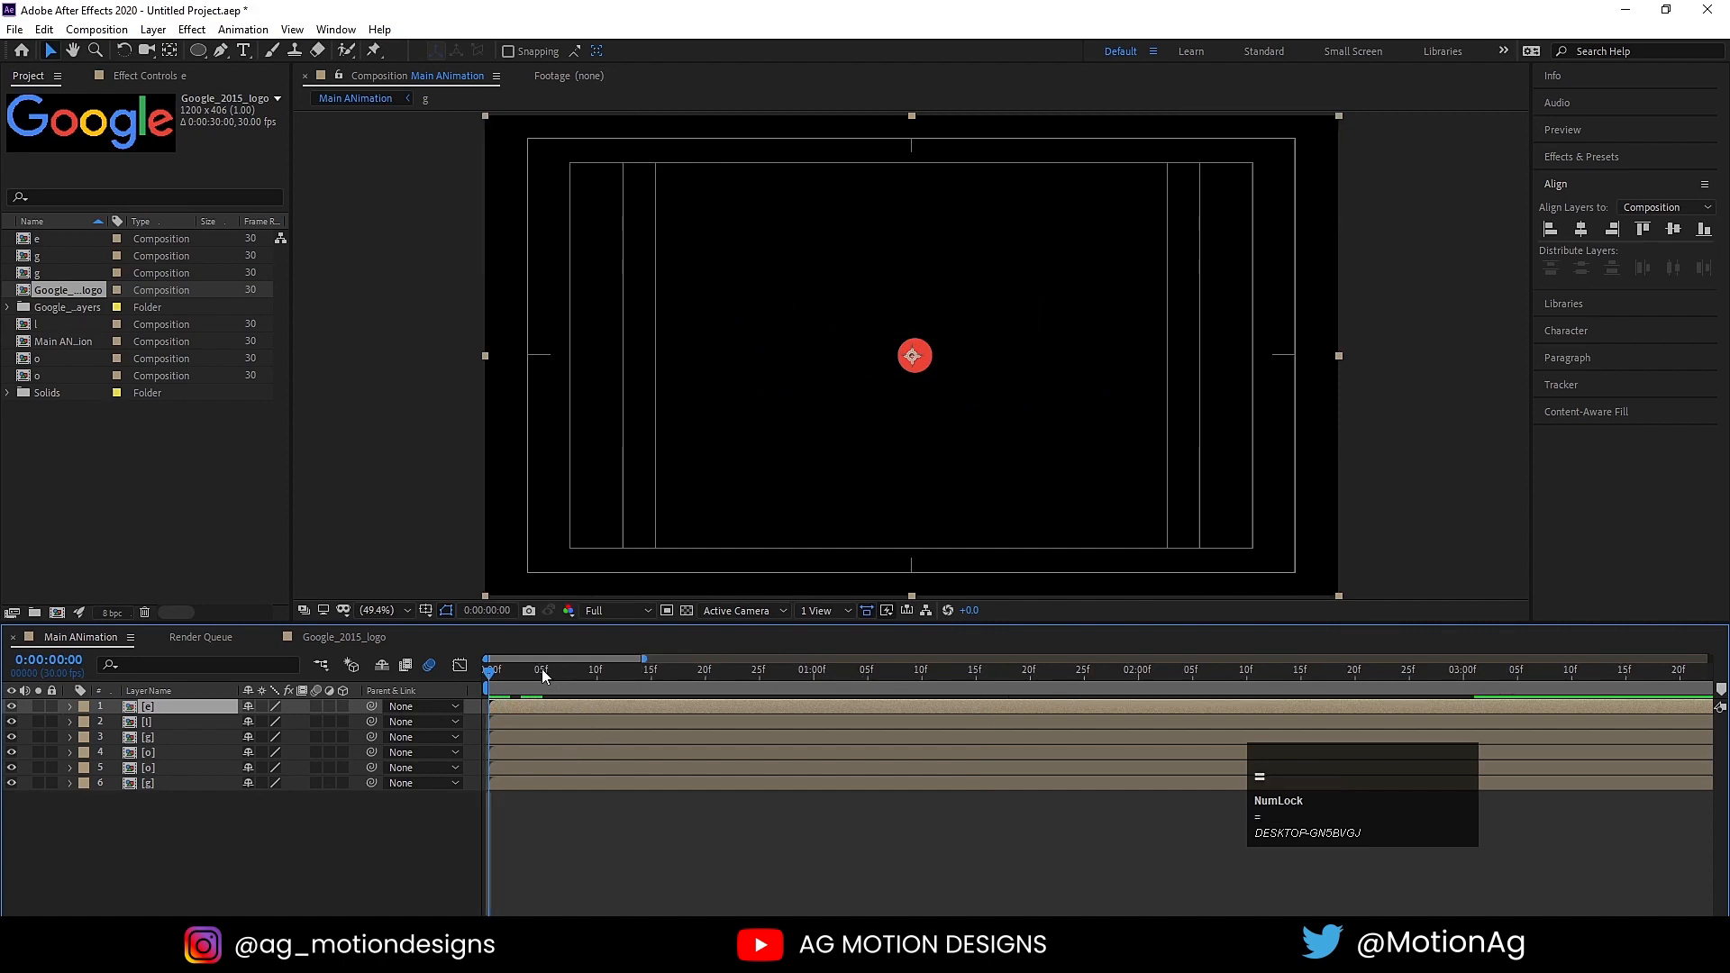
left_click(542, 668)
left_click(542, 769)
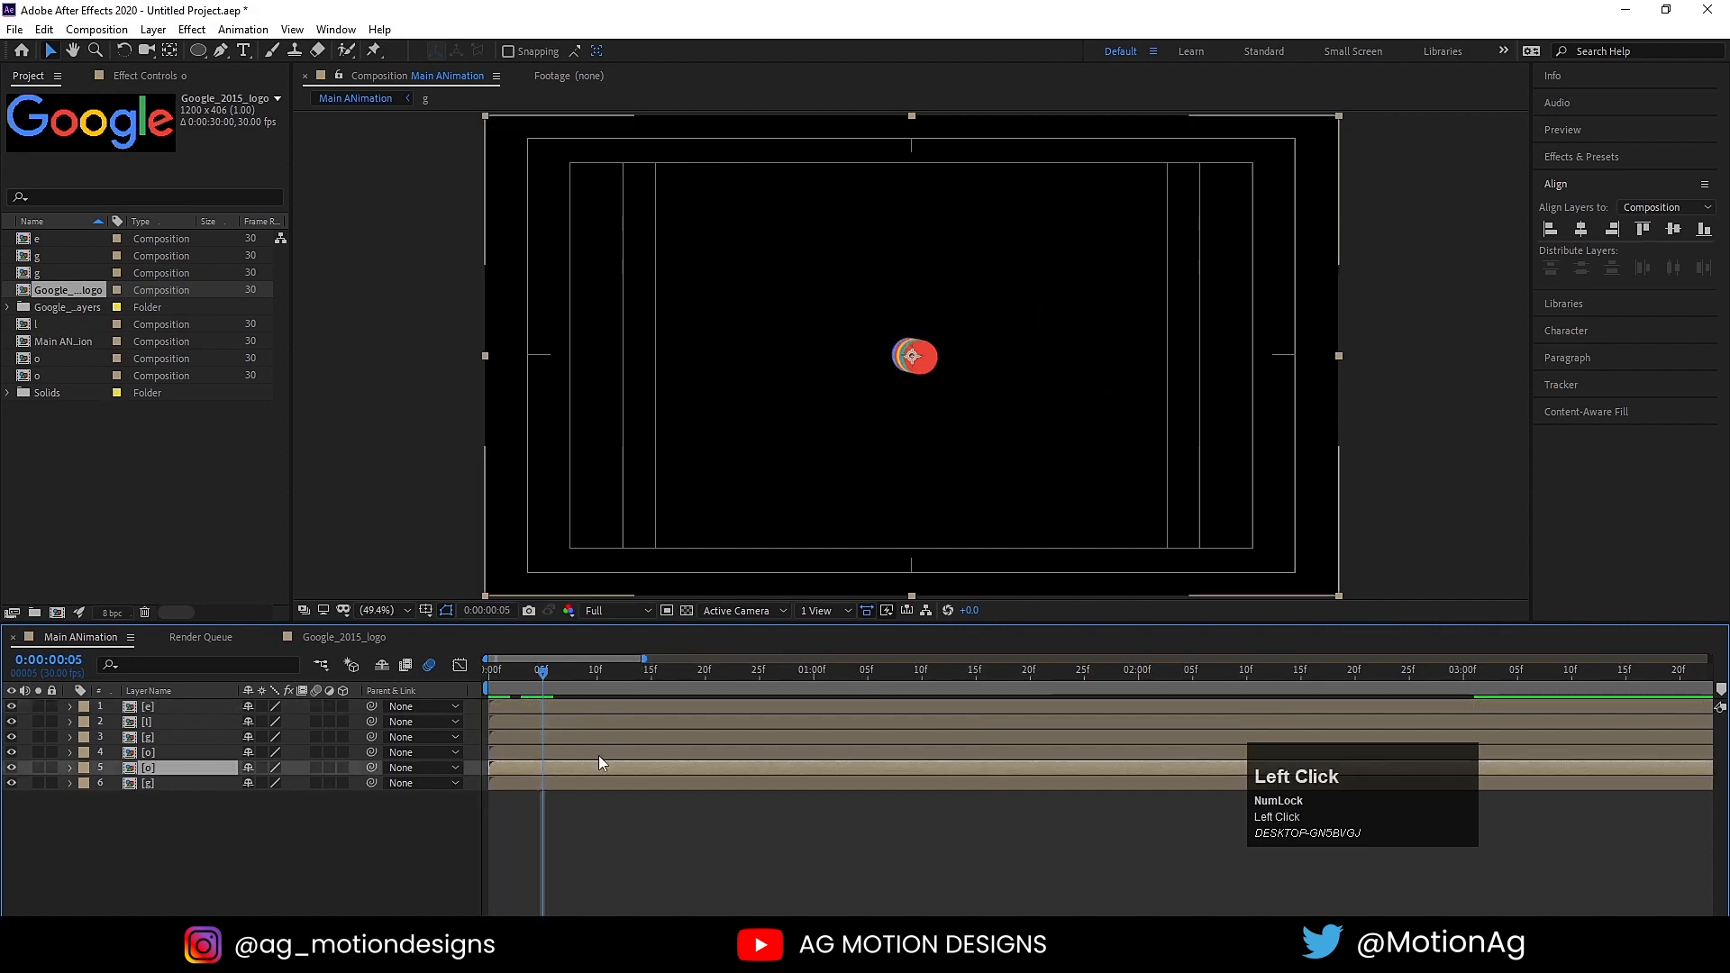
key("bracketleft")
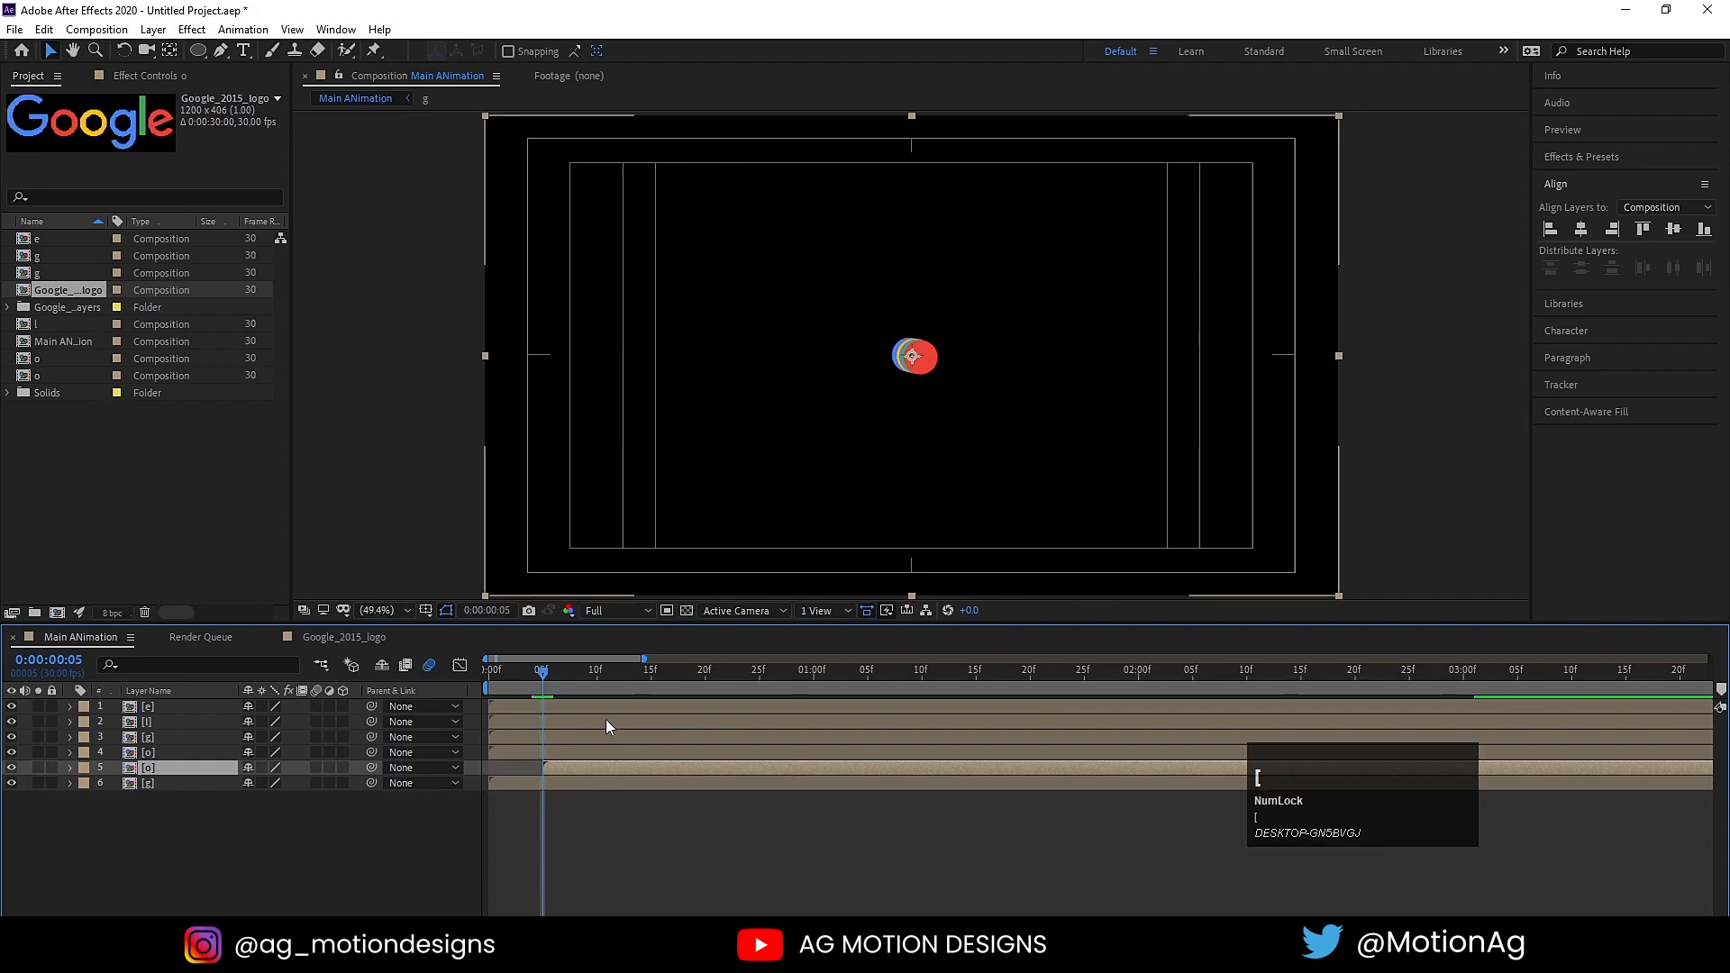
left_click(597, 680)
left_click(593, 754)
key("bracketleft")
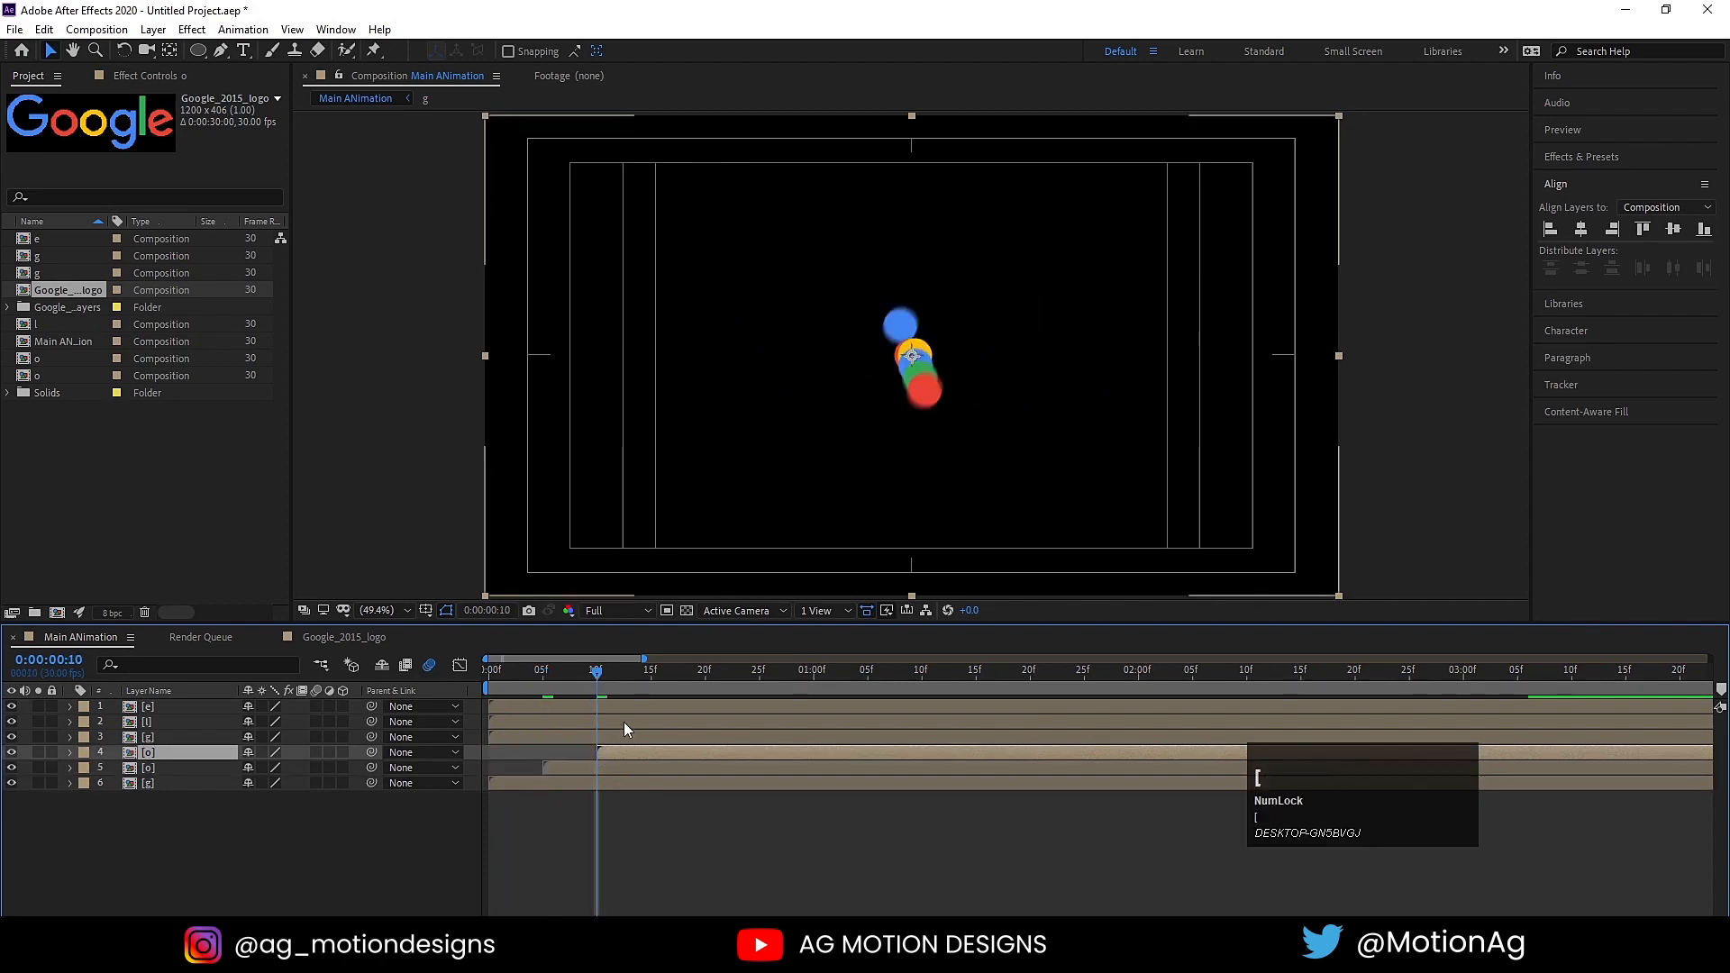
Step: Start the lowercase g, l and e pre-comps (layers 3, 2 and 1) at frames 15, 20 and 25 respectively
left_click(649, 680)
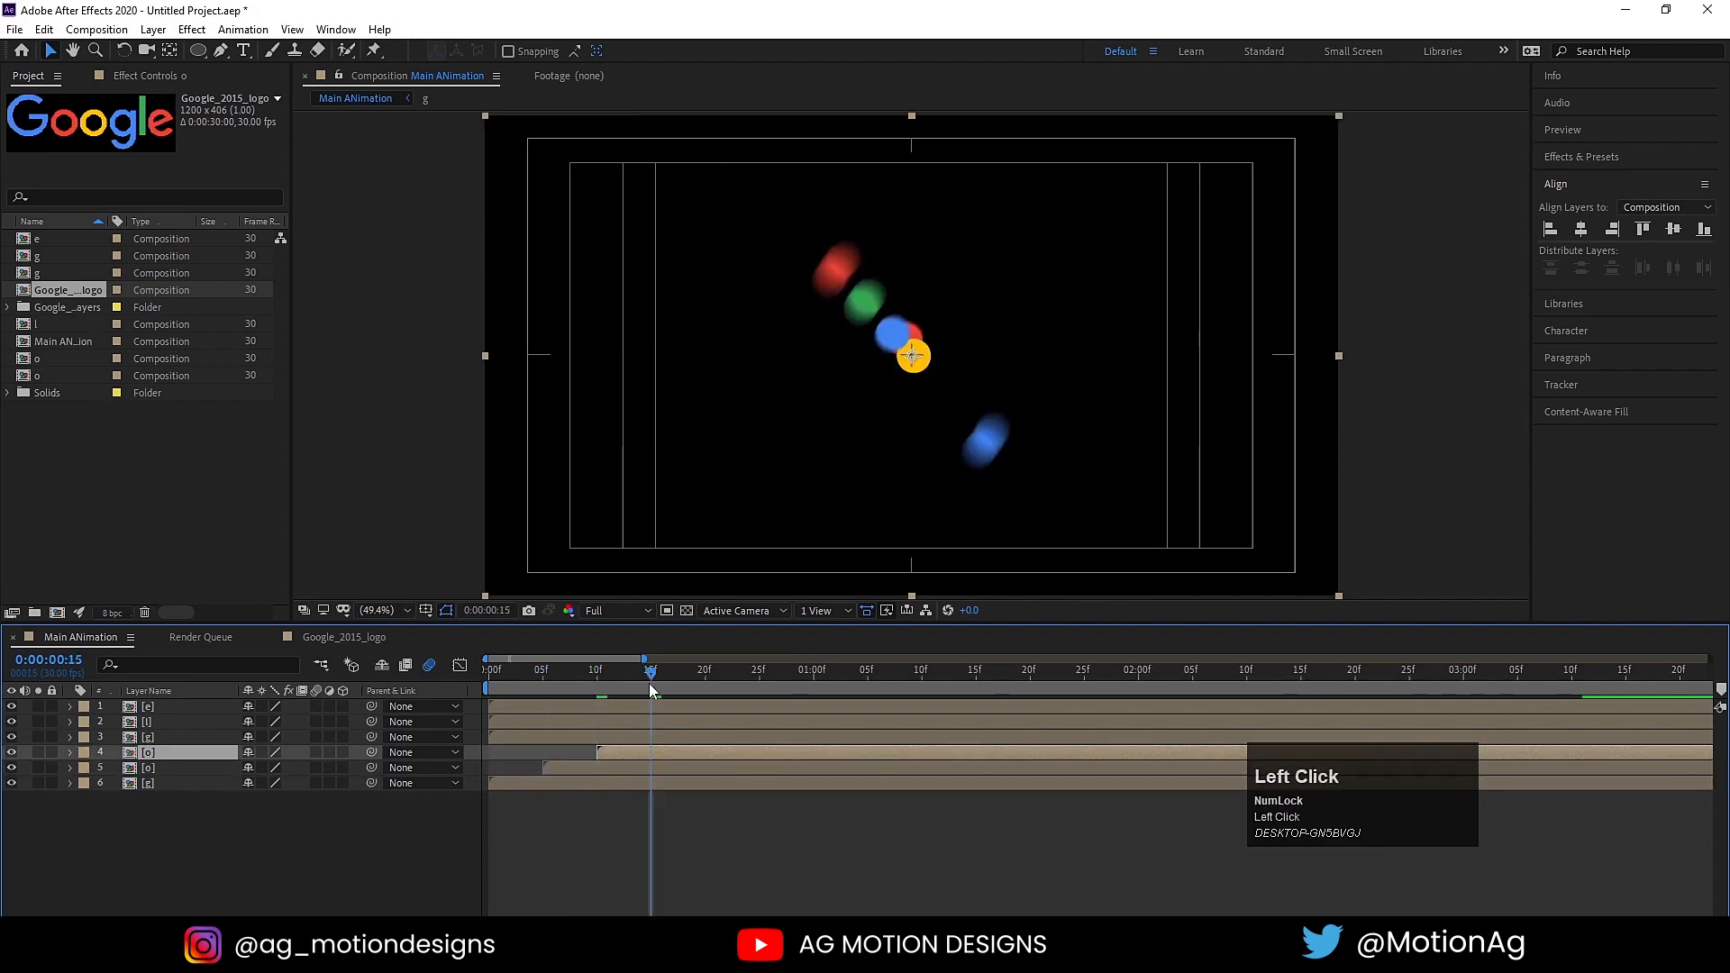
left_click(642, 734)
key("bracketleft")
left_click(700, 716)
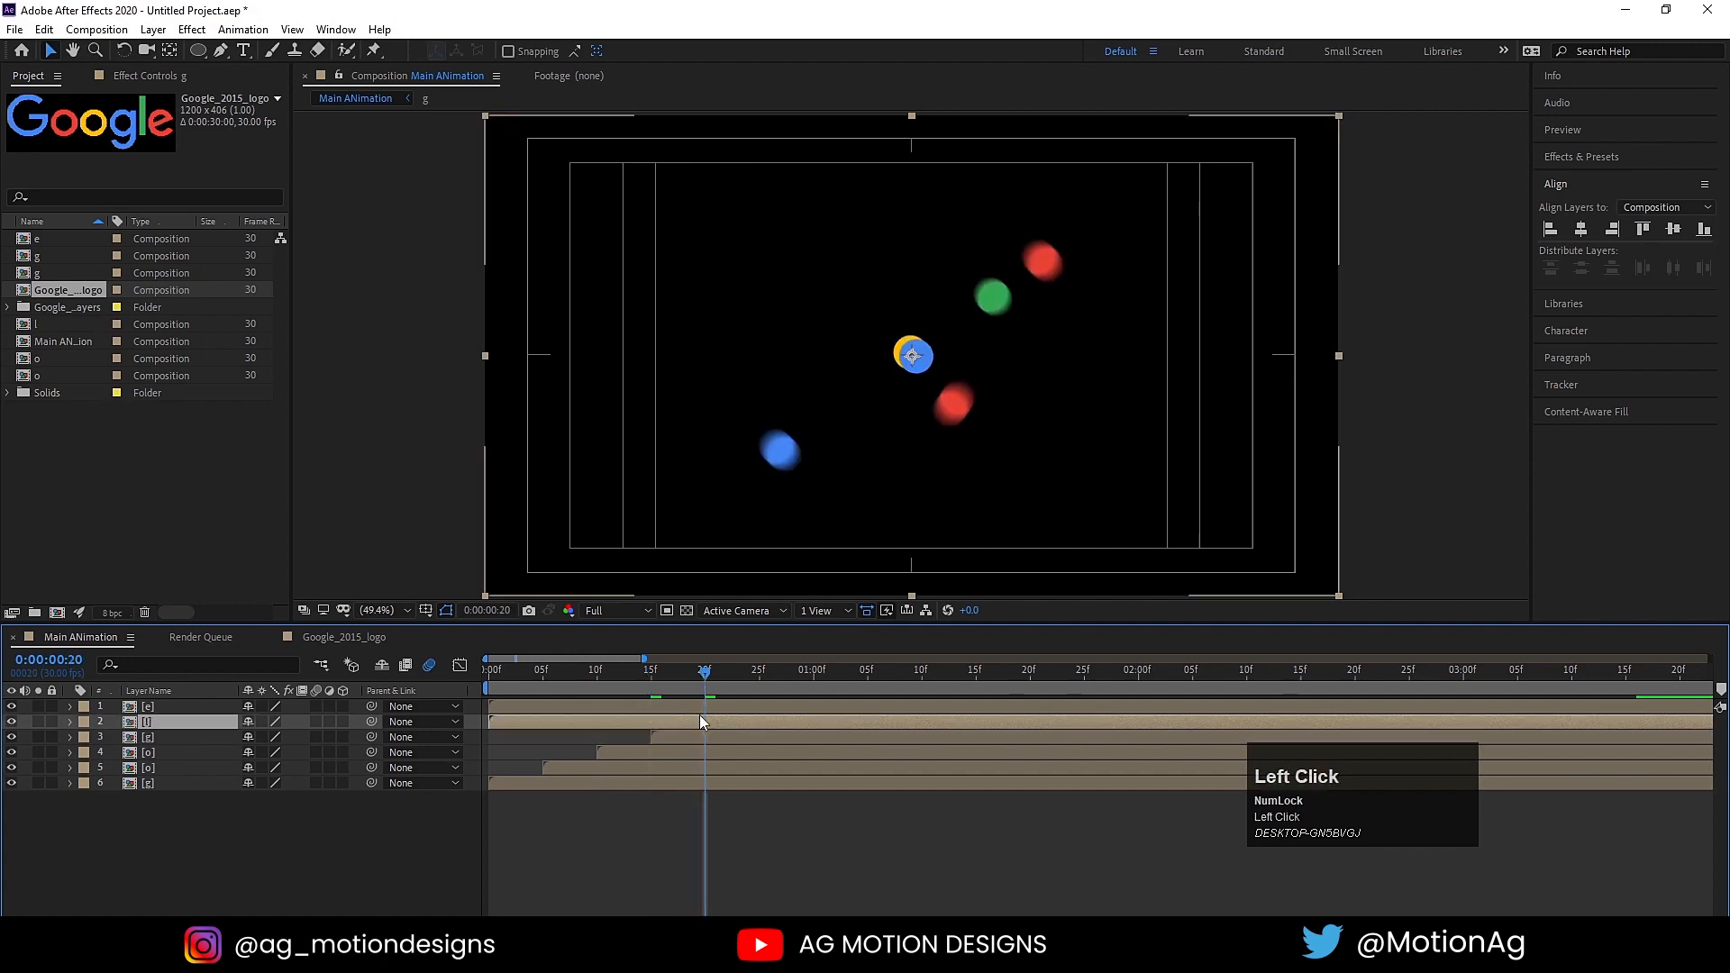
key("bracketleft")
left_click(757, 679)
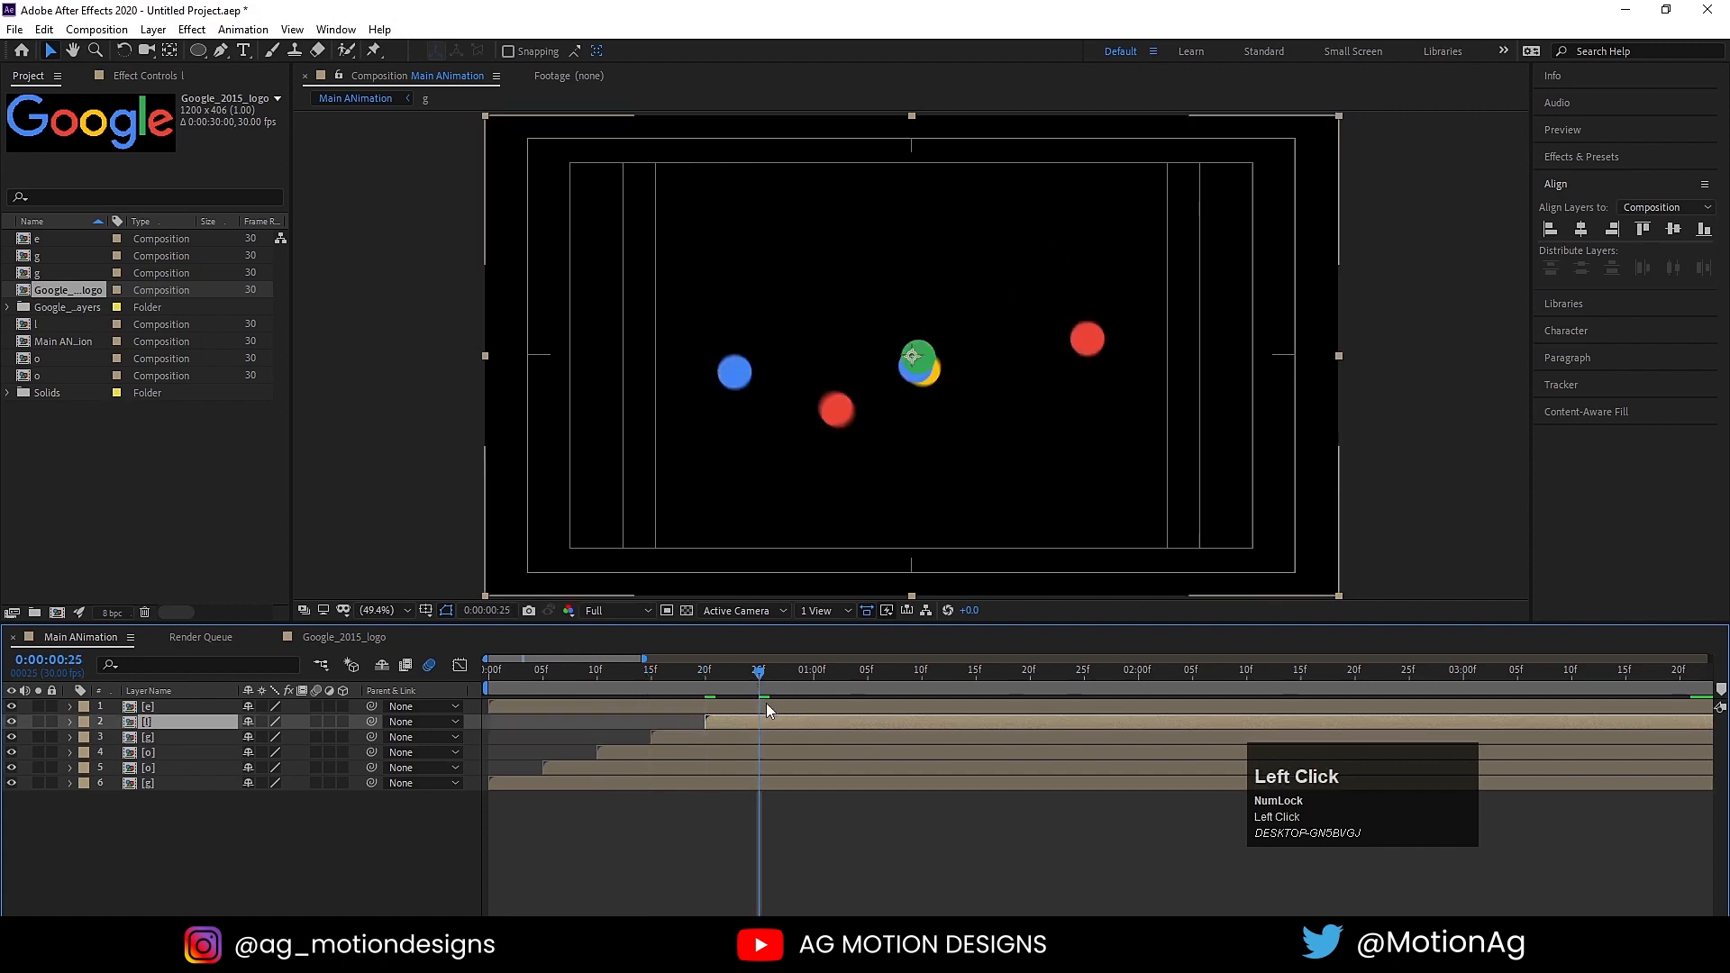
left_click(774, 707)
key("bracketleft")
Step: Preview the staggered letter animation from the start
left_click(489, 674)
key("space")
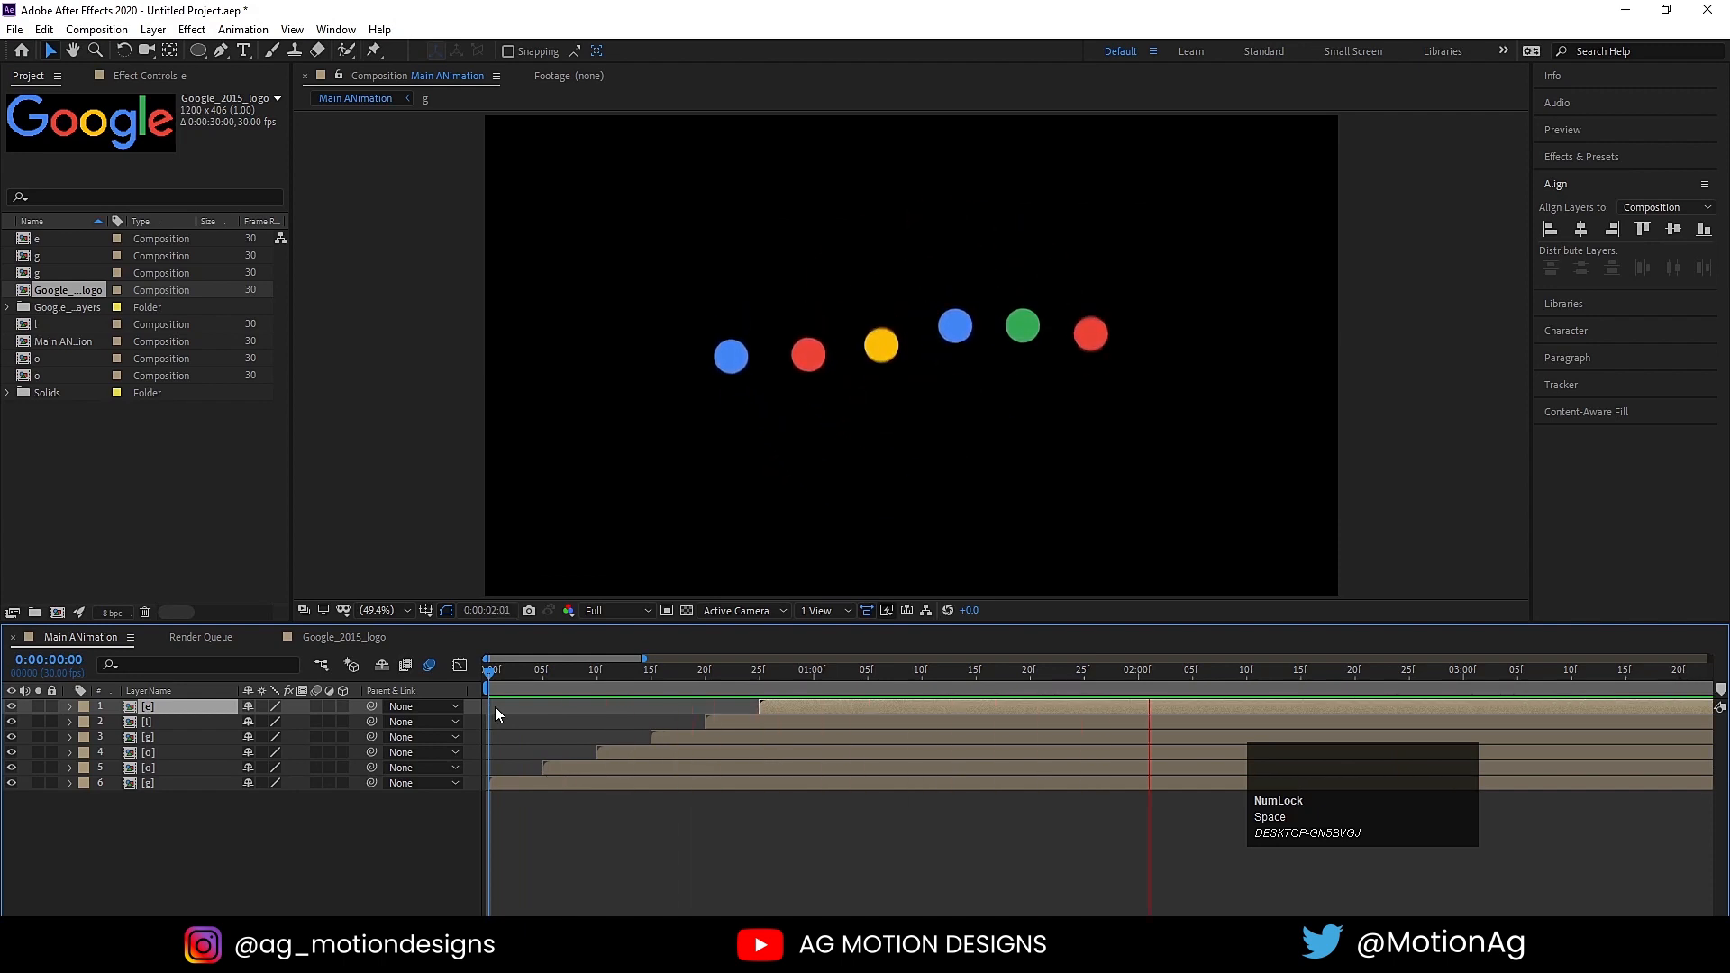
key("space")
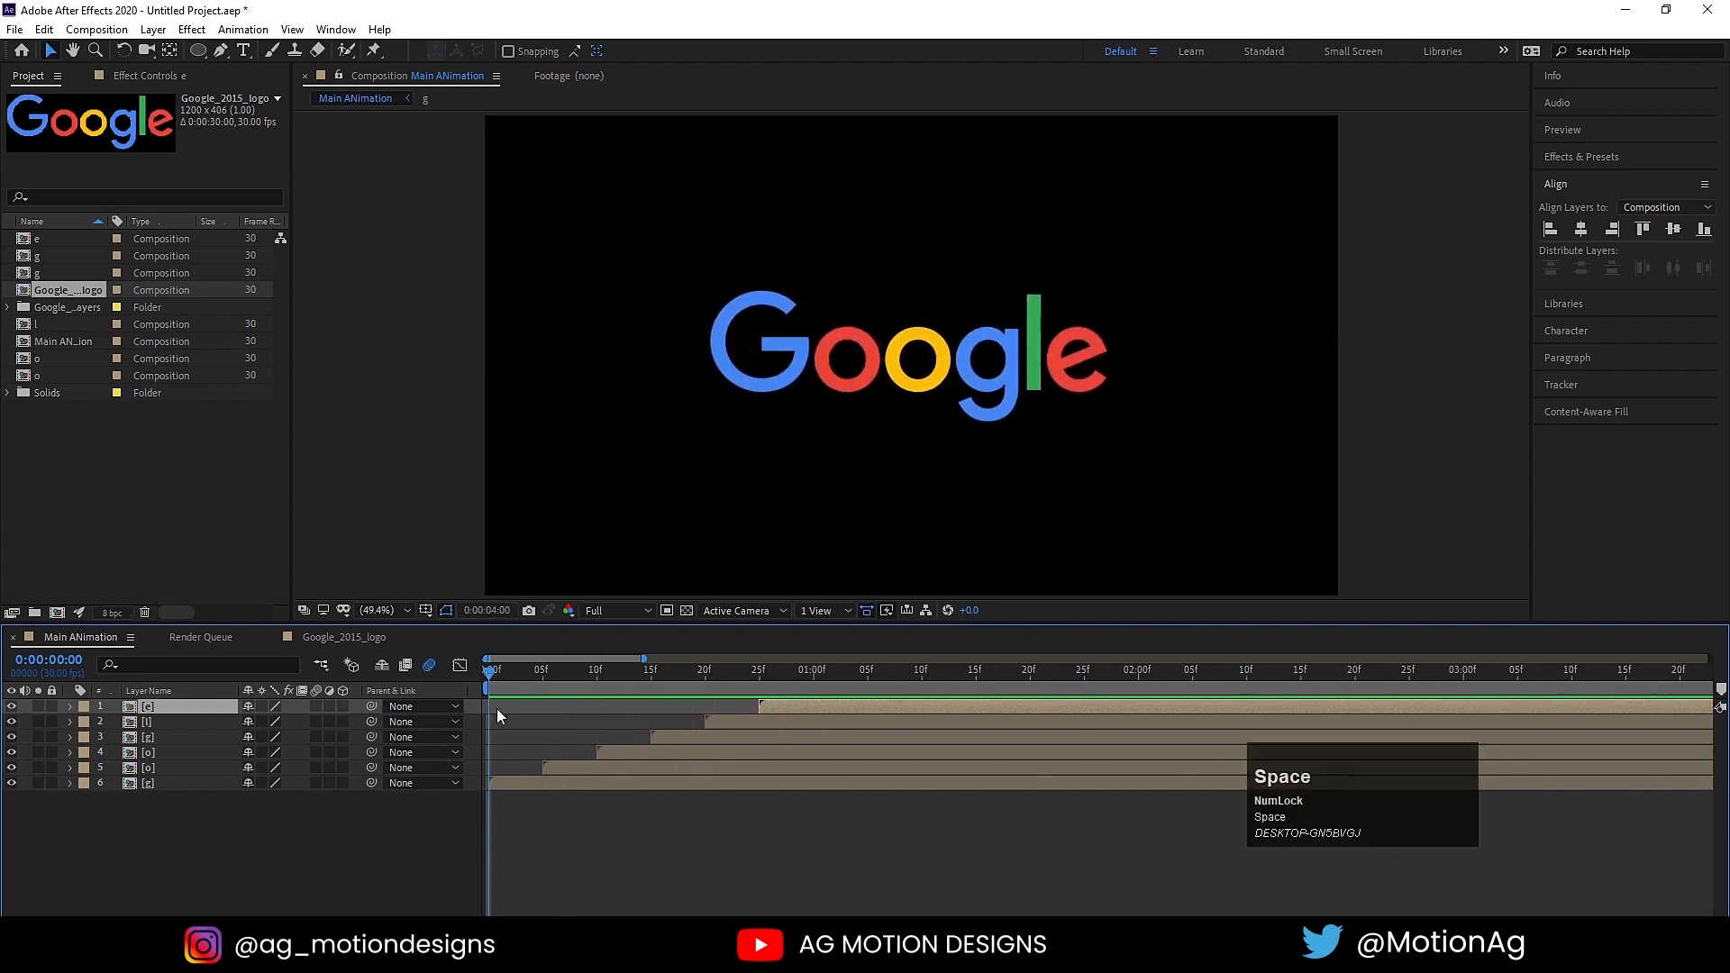
key("minus")
key("minus")
key("minus")
key("minus")
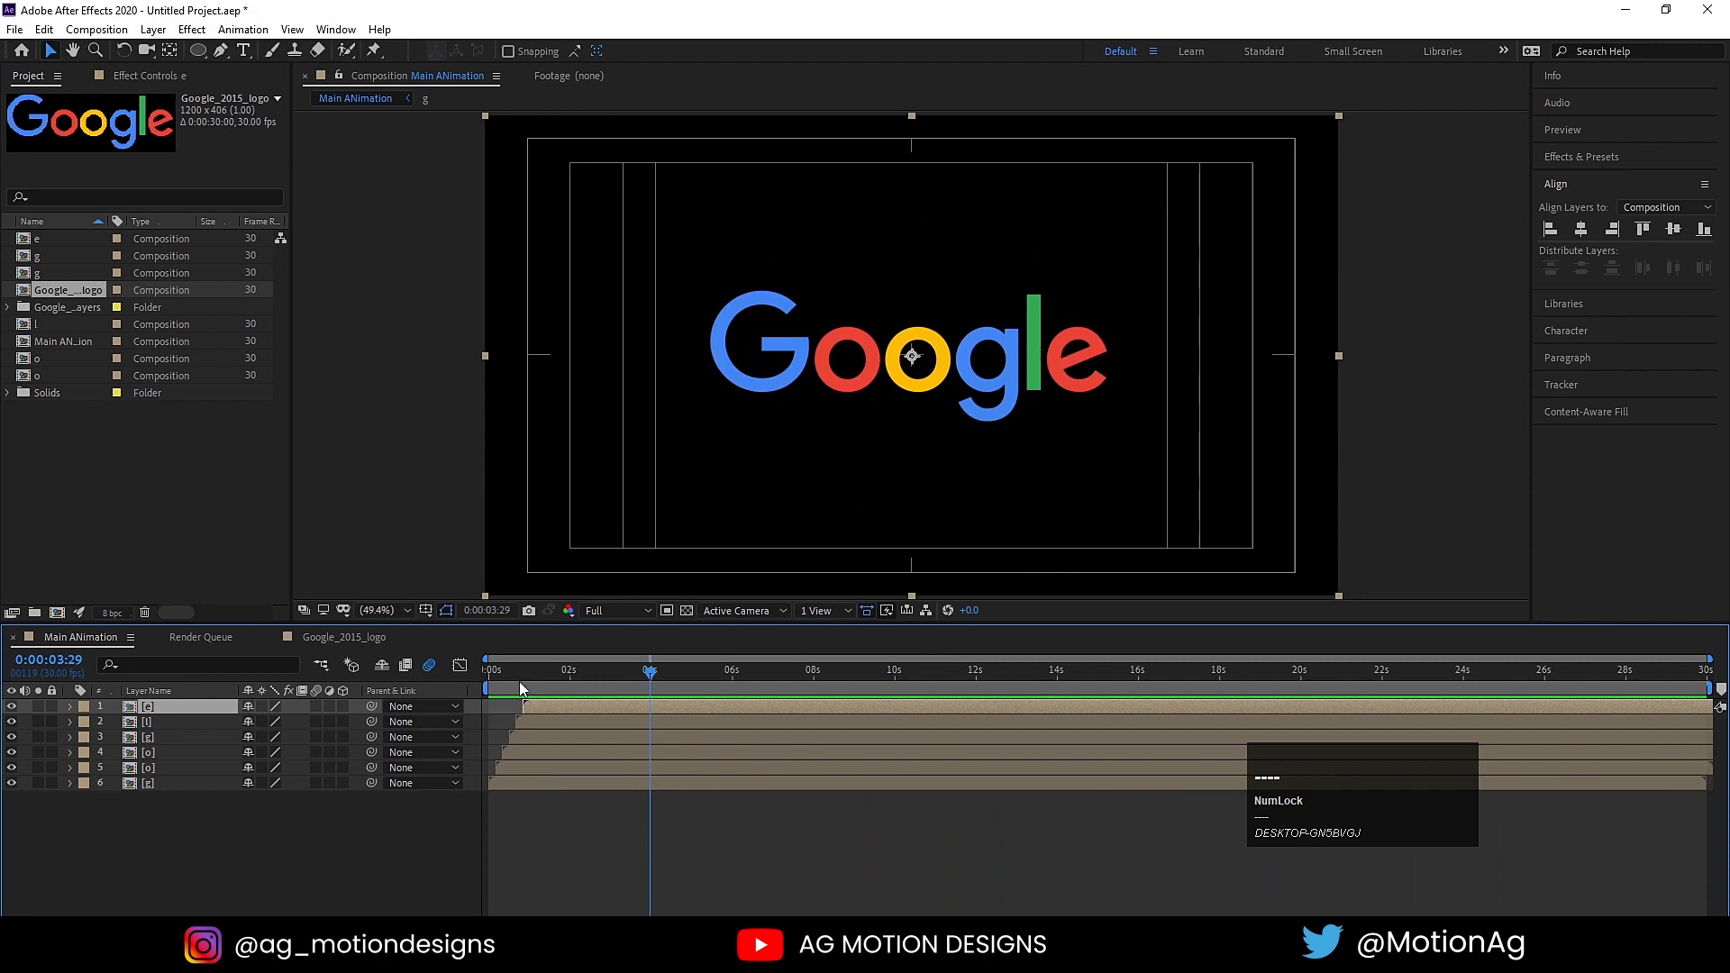
Step: Move the start of the red o pre-comp (layer 5) to frame 1
left_click(491, 674)
key("equal")
key("equal")
key("equal")
key("equal")
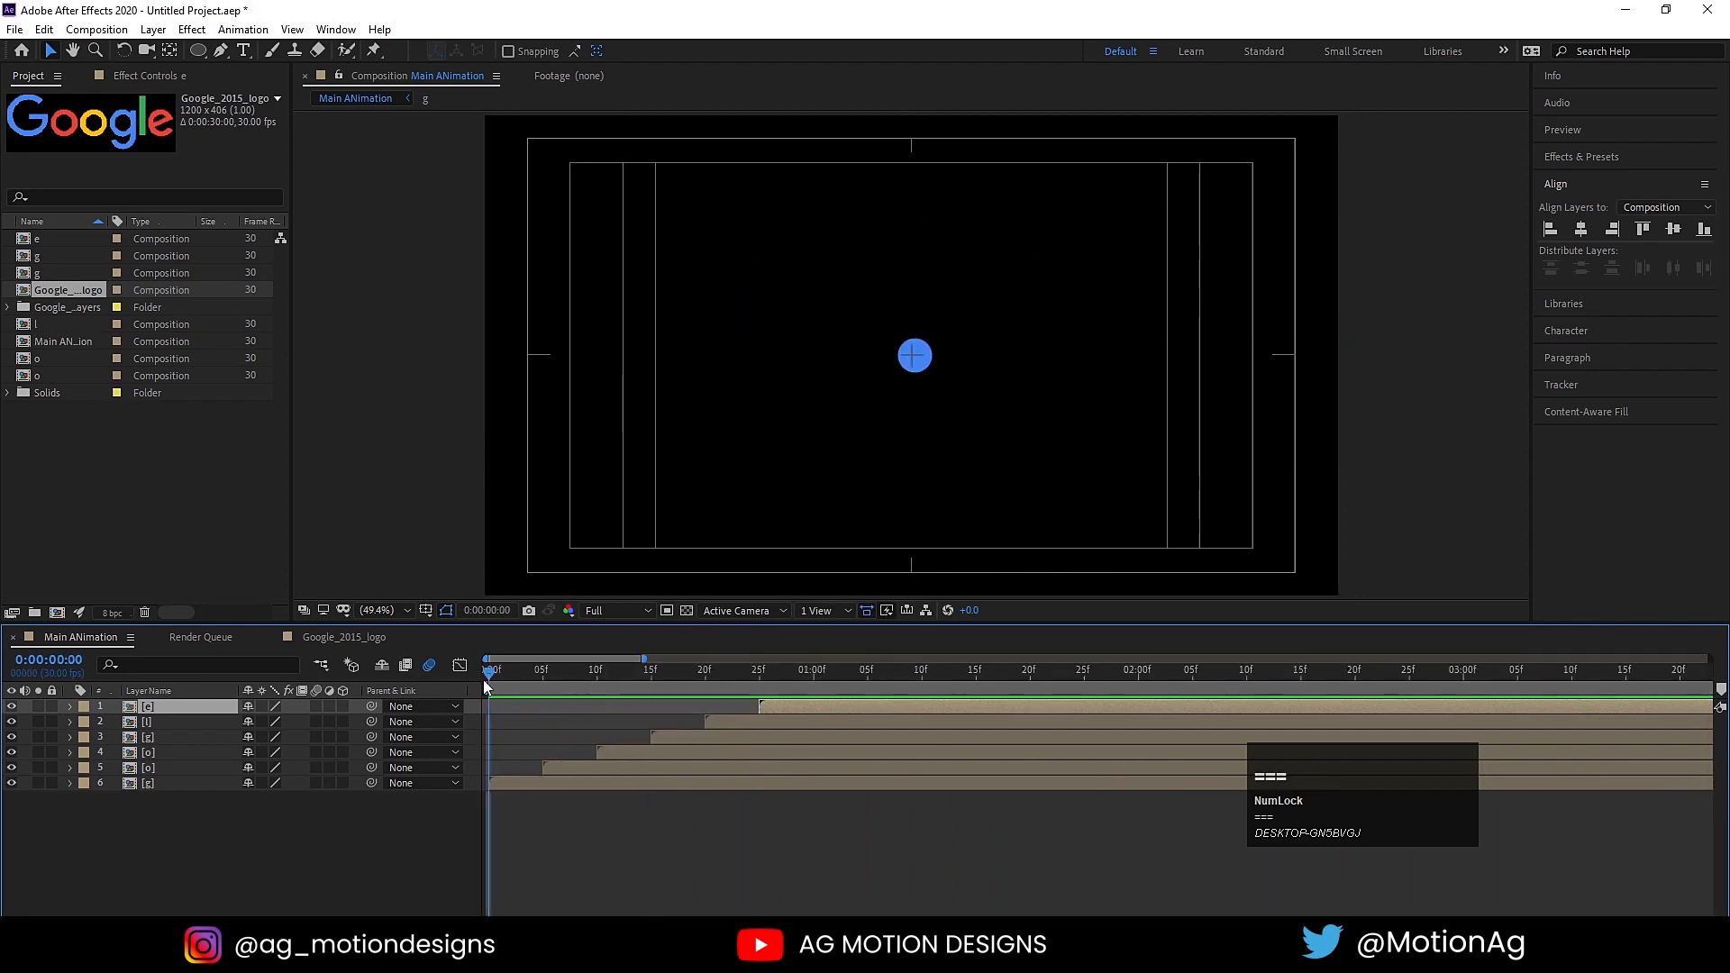
mouse_move(538, 676)
left_mouse_down()
mouse_move(503, 676)
mouse_move(602, 679)
mouse_move(478, 677)
mouse_move(512, 671)
left_mouse_up()
left_click(647, 762)
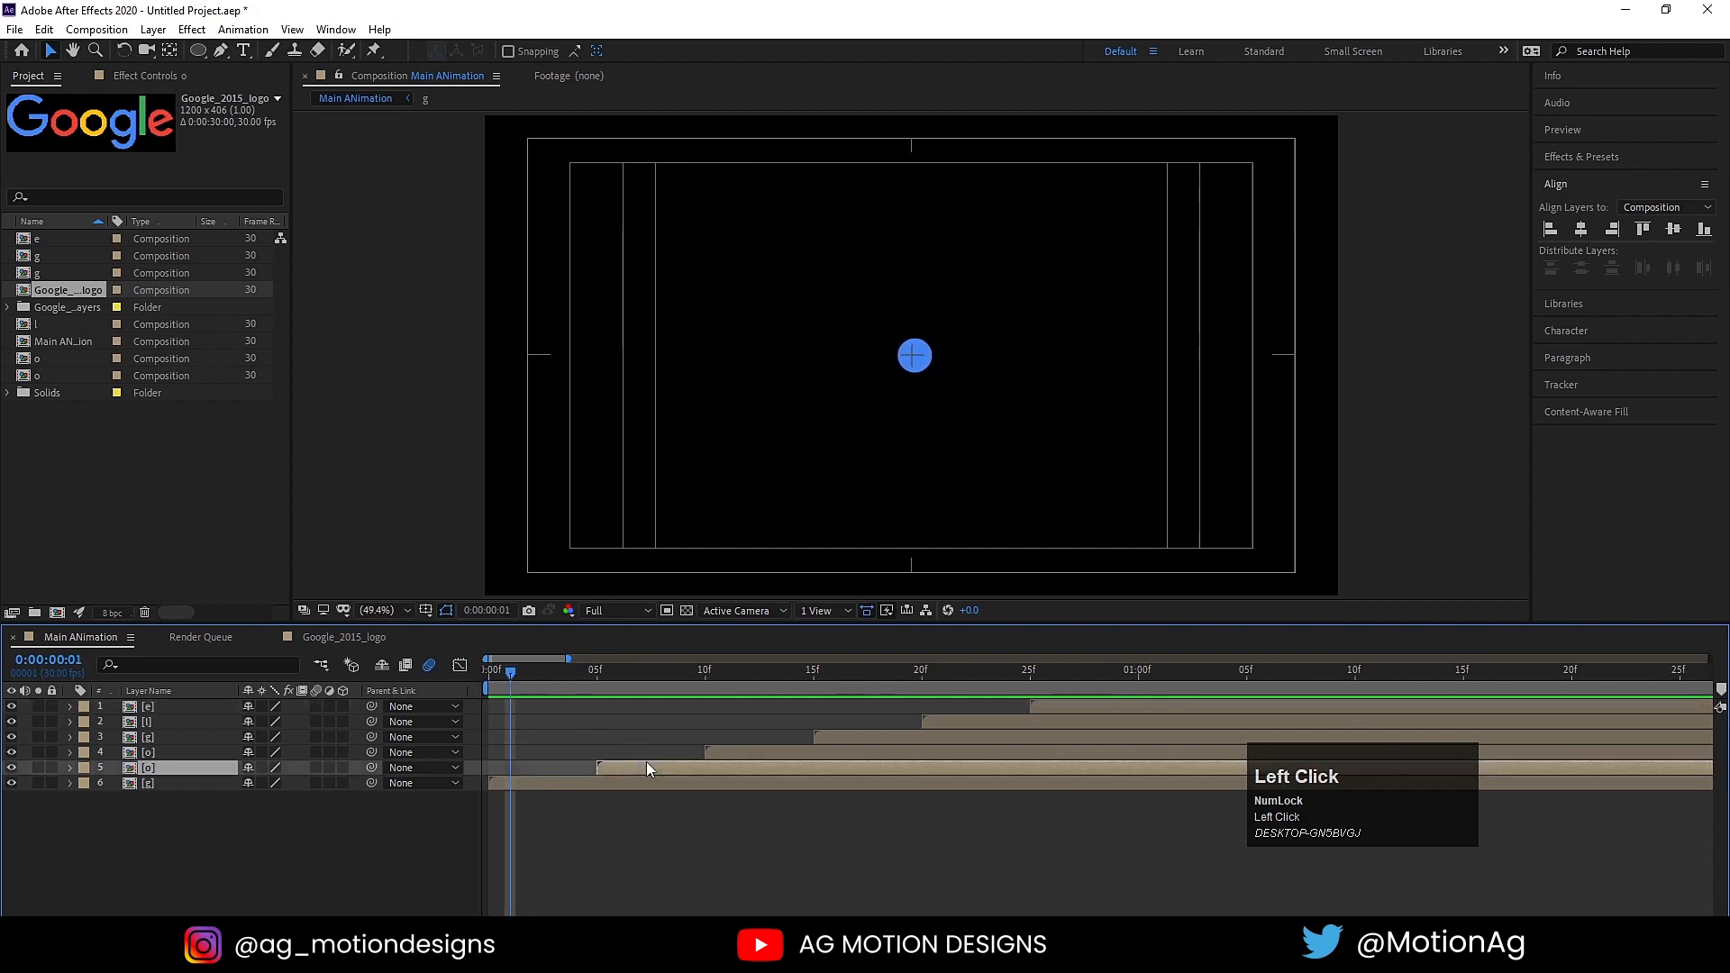
key("bracketleft")
Step: Move the start of the yellow o pre-comp (layer 4) to frame 2, and set the current time to frame 3
key("Page_Down")
key("Page_Down")
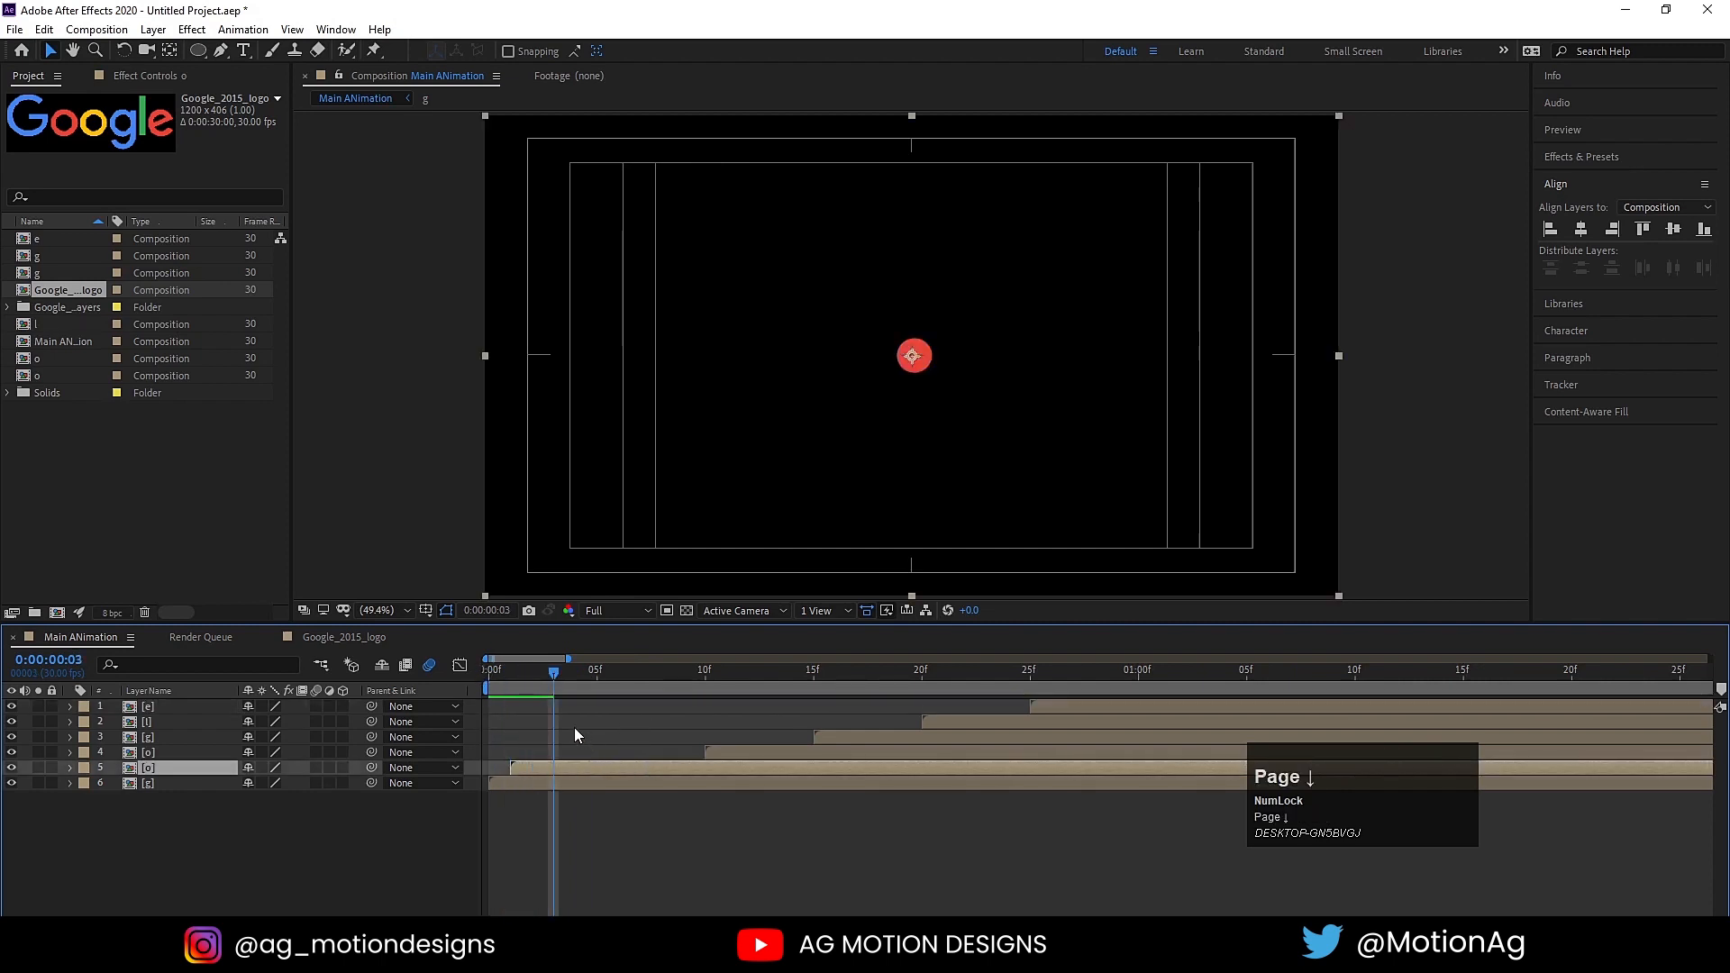
key("Page_Up")
left_click(737, 754)
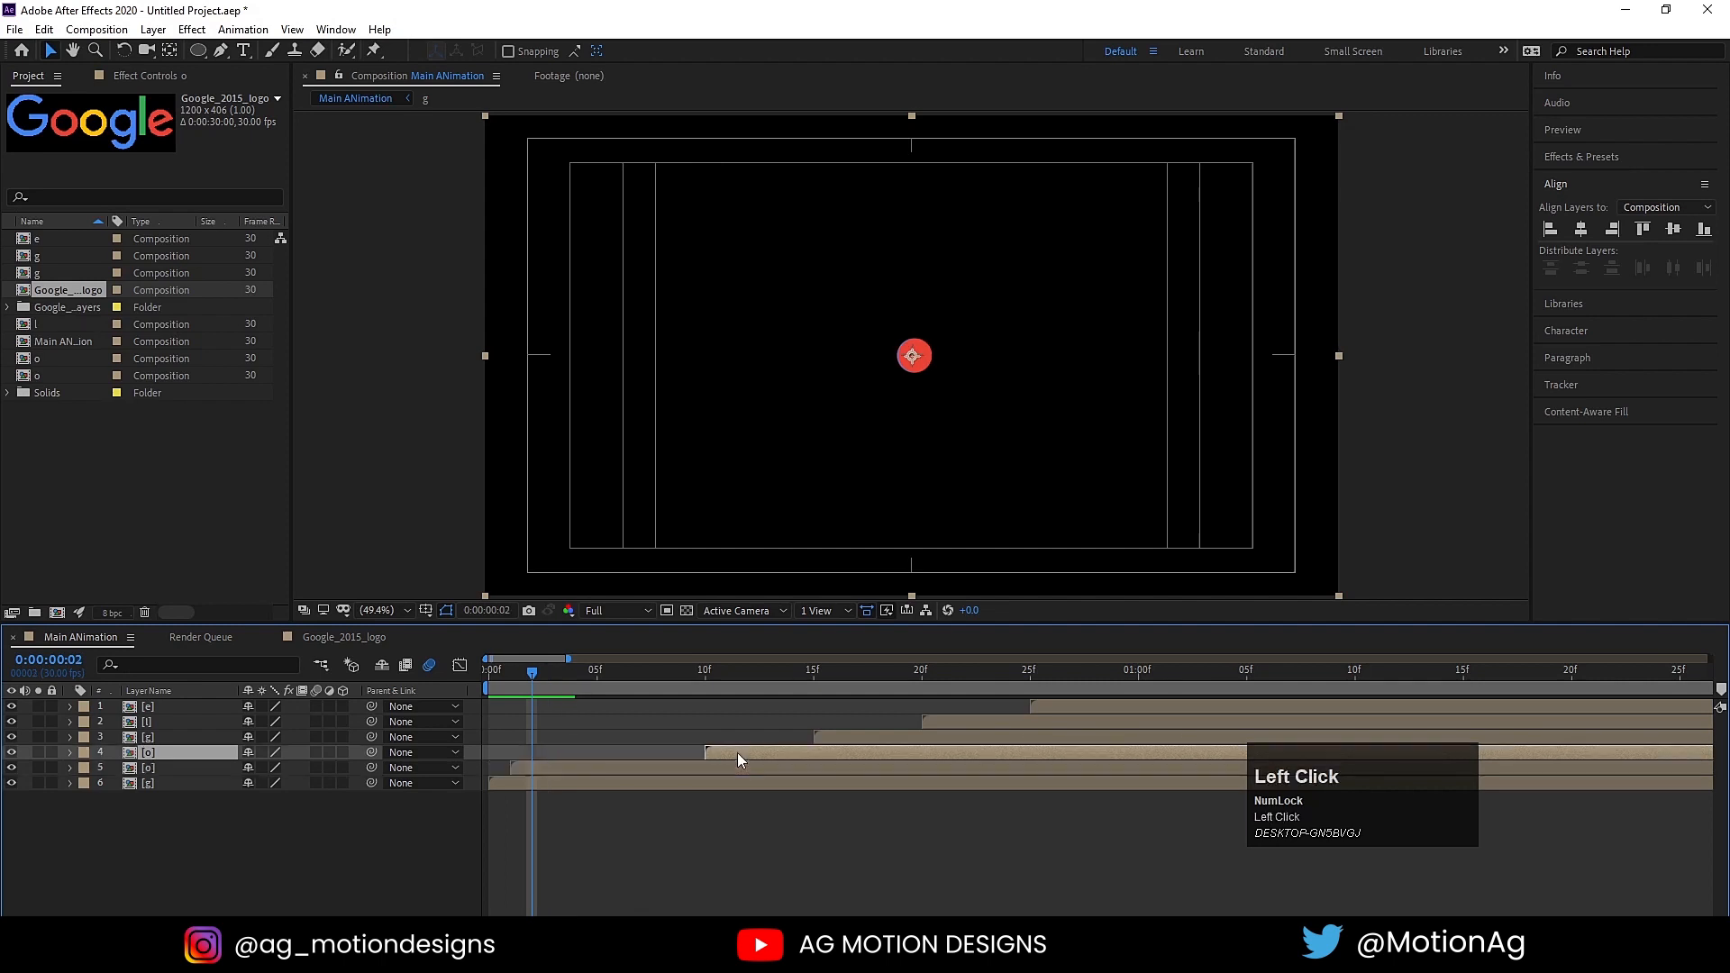
key("bracketleft")
key("Page_Down")
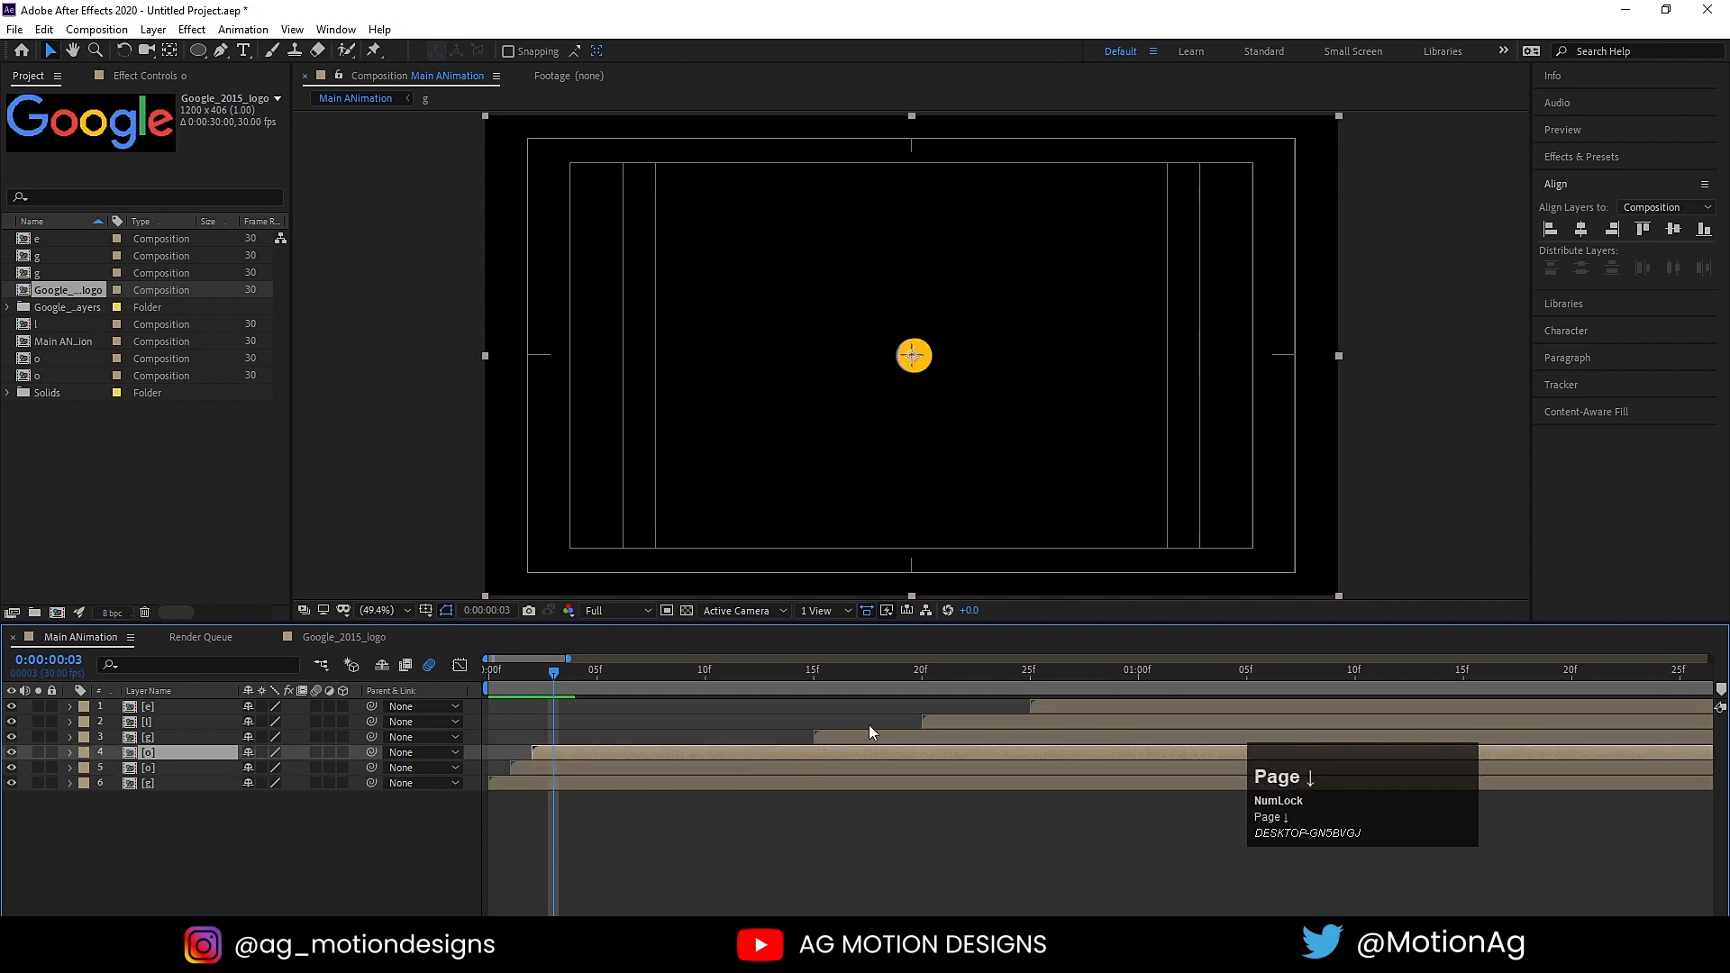
Step: Move the starts of the lowercase g, l and e pre-comps (layers 3, 2 and 1) to frames 3, 4 and 5 respectively
left_click(869, 735)
key("bracketleft")
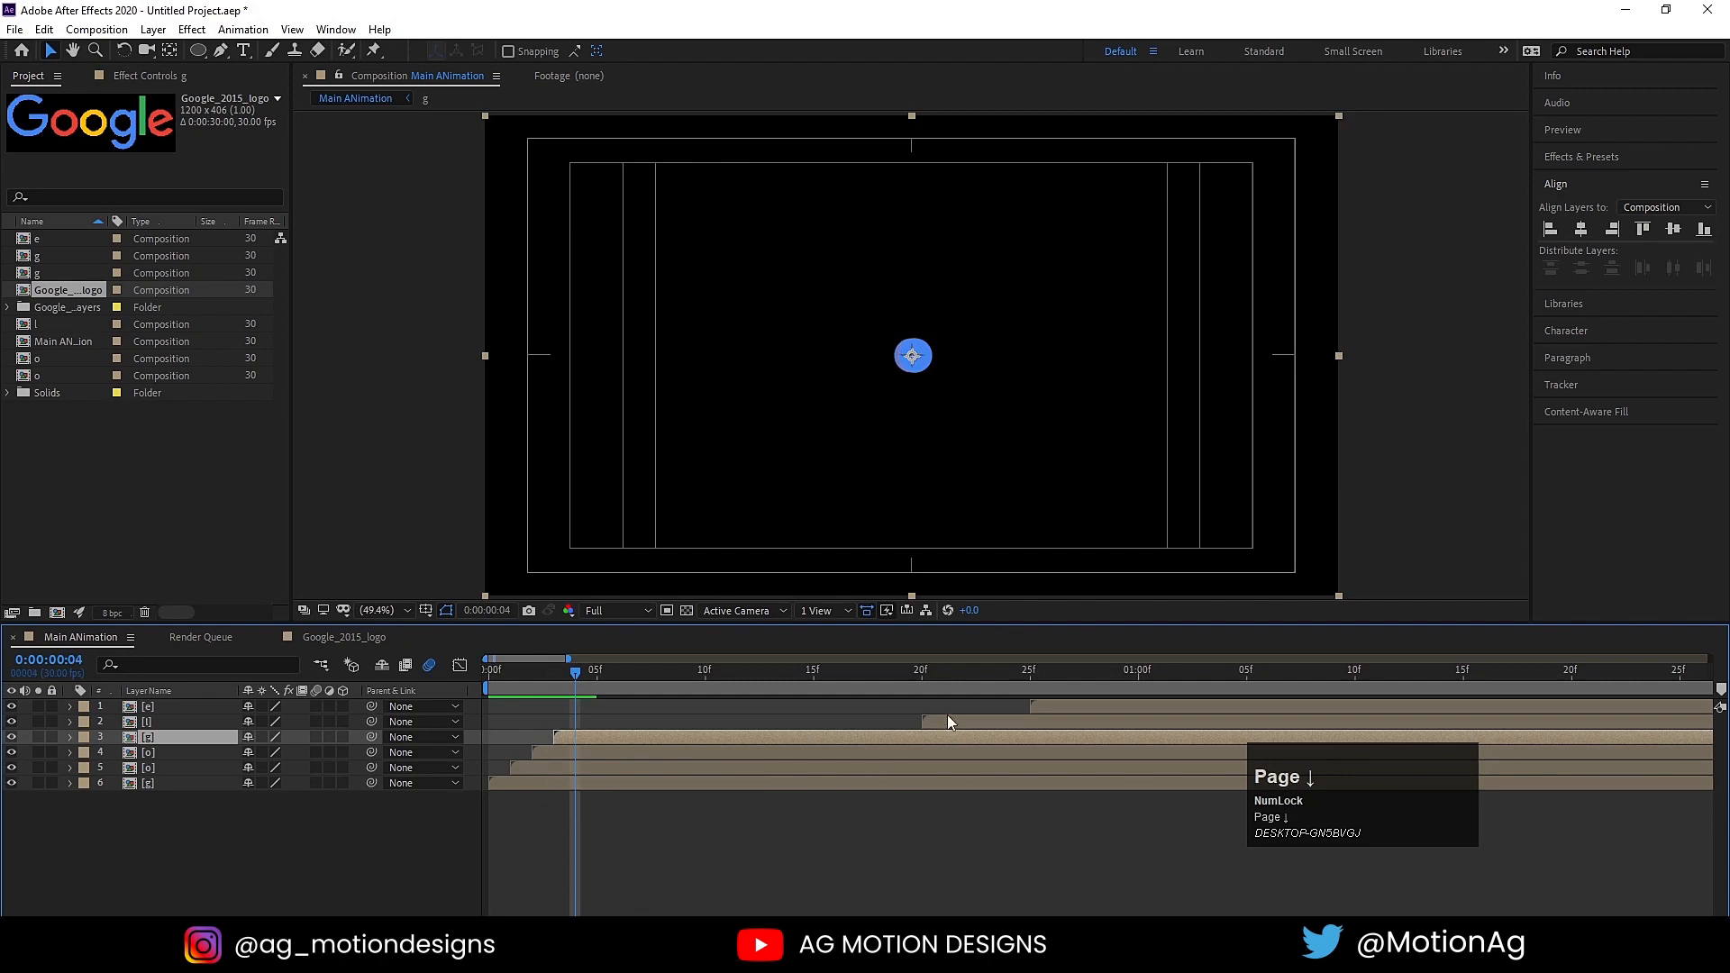
left_click(948, 721)
key("bracketleft")
key("Page_Down")
left_click(1041, 706)
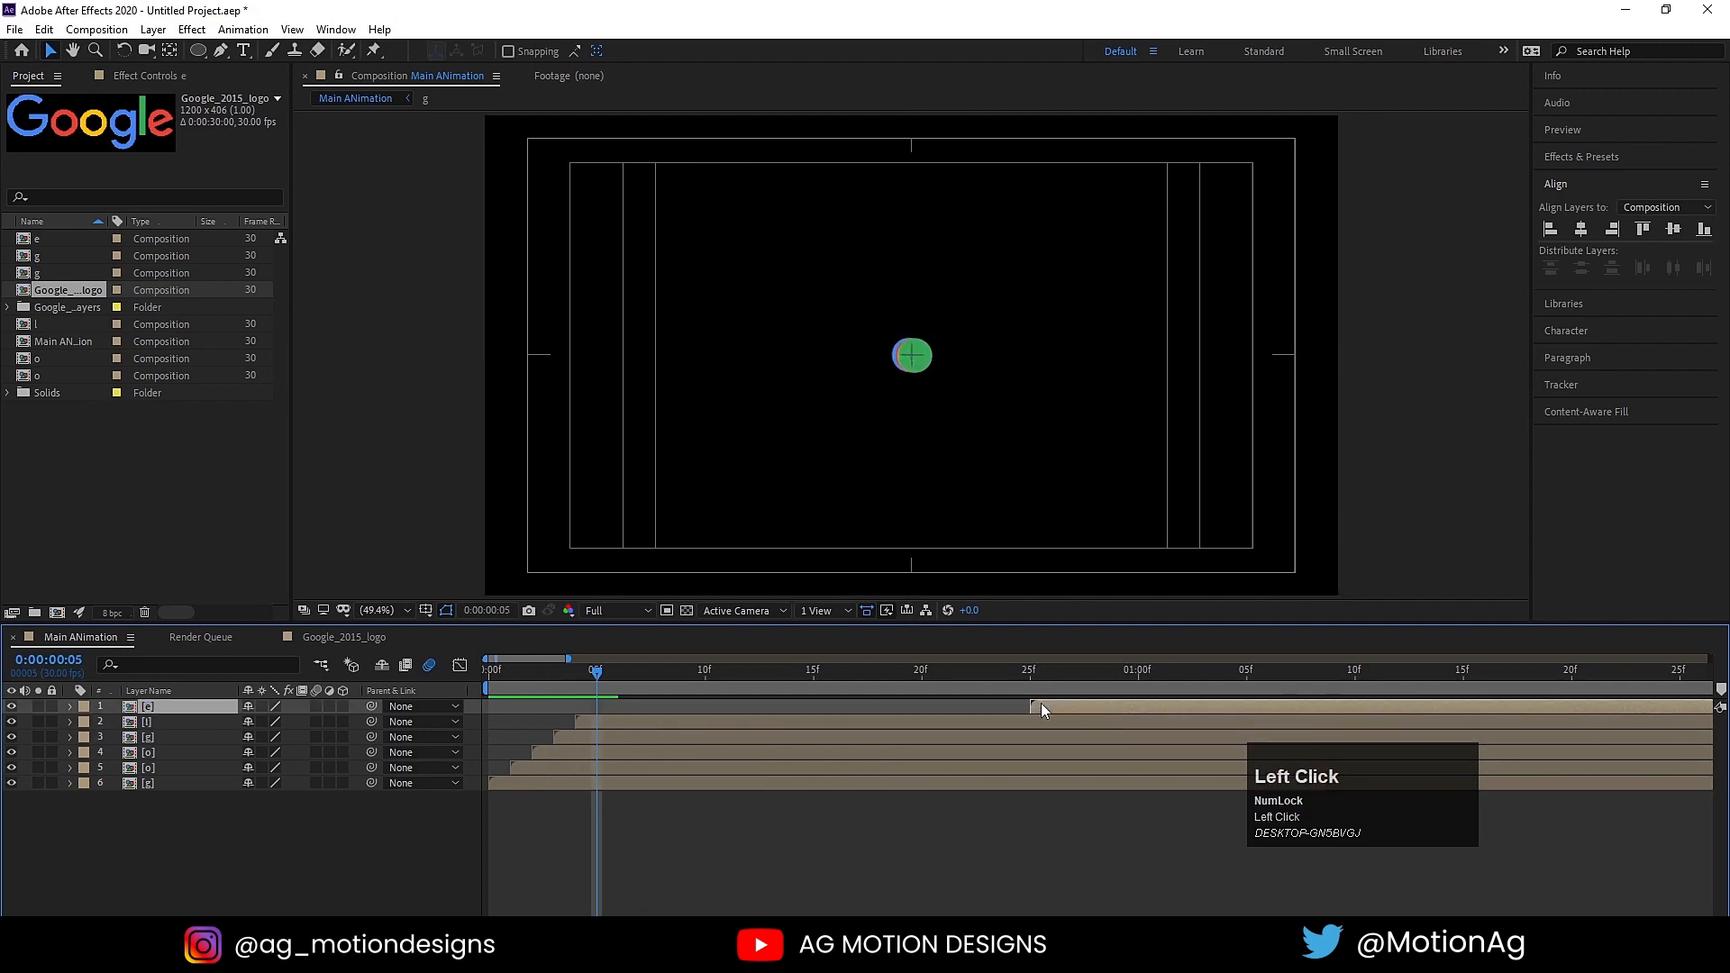
key("bracketleft")
Step: Preview the letter animation with the one-frame stagger between layers
key("space")
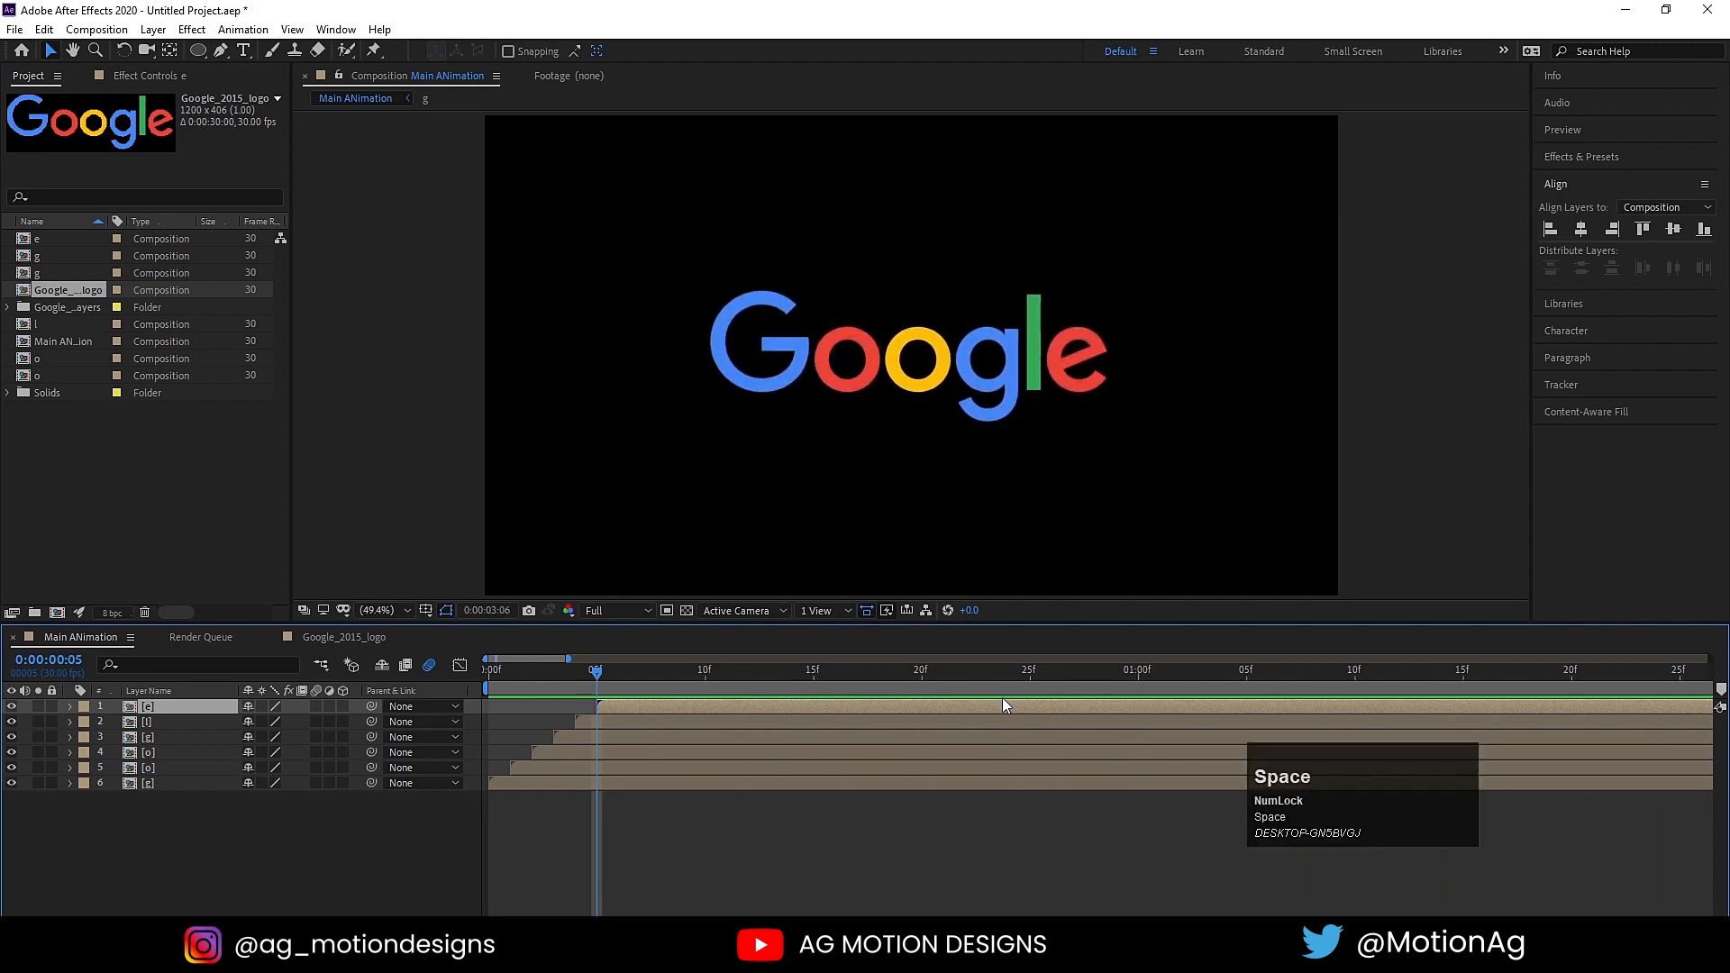
key("space")
key("minus")
key("minus")
key("minus")
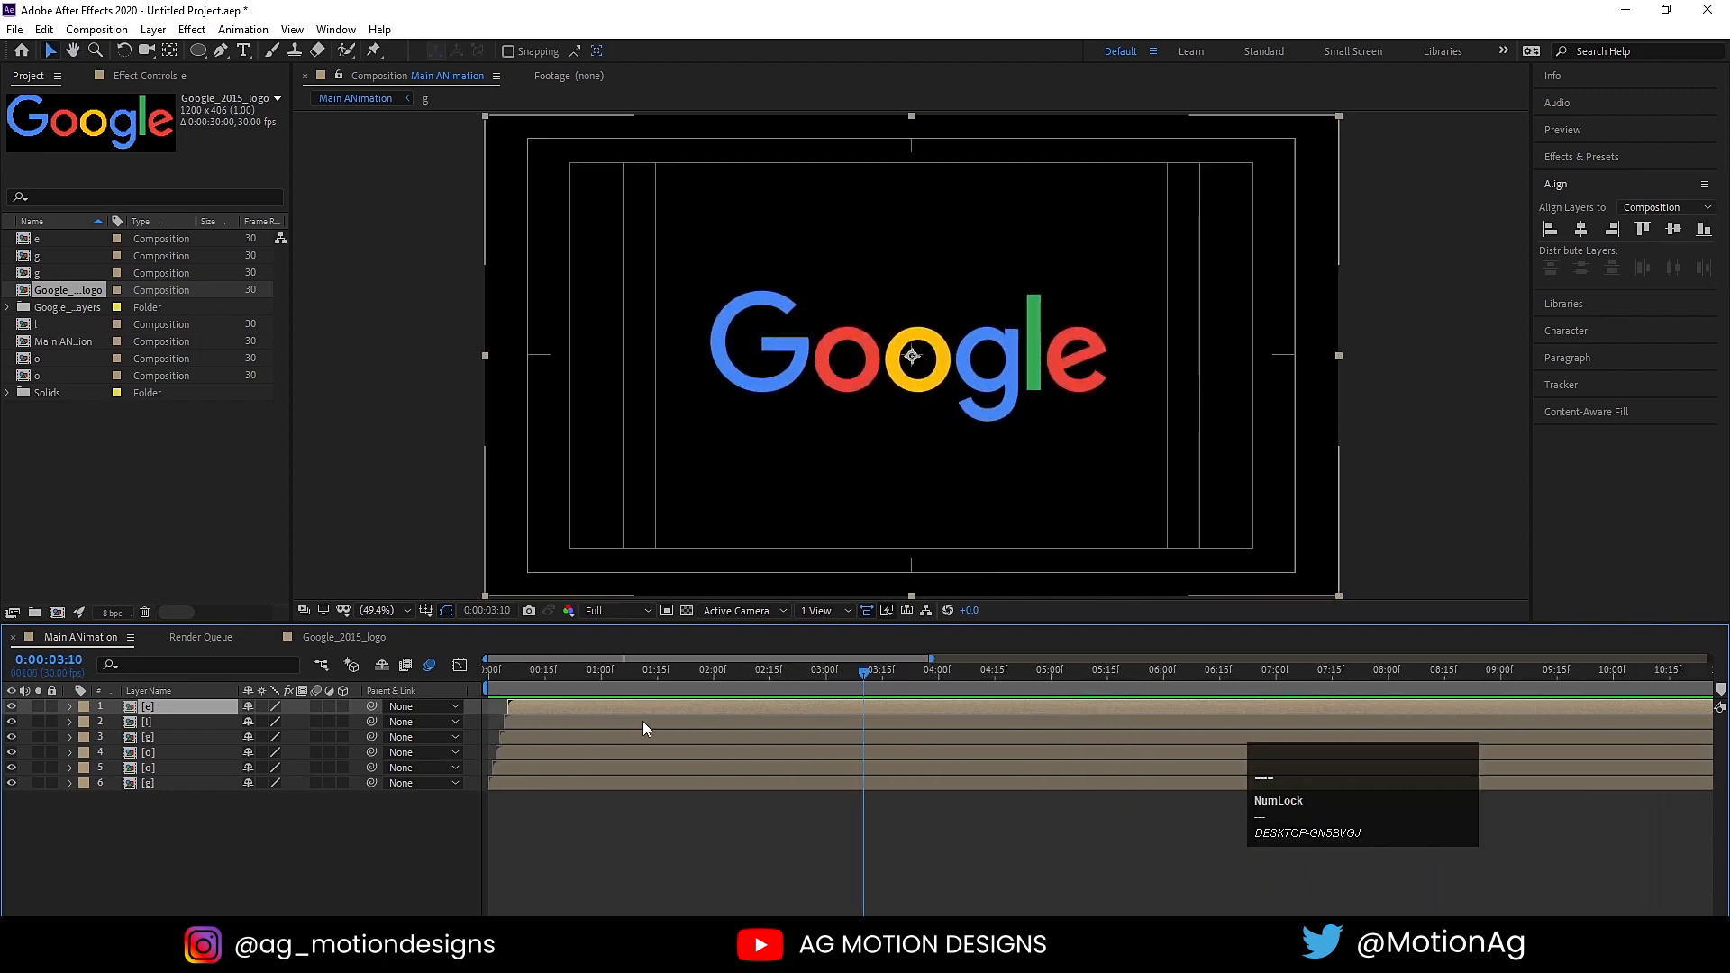
Step: Undo the one-frame stagger moves to restore the five-frame spacing of the letter pre-comps, and preview the animation
key("ctrl+z")
key("ctrl+z")
key("ctrl+z")
key("ctrl+z")
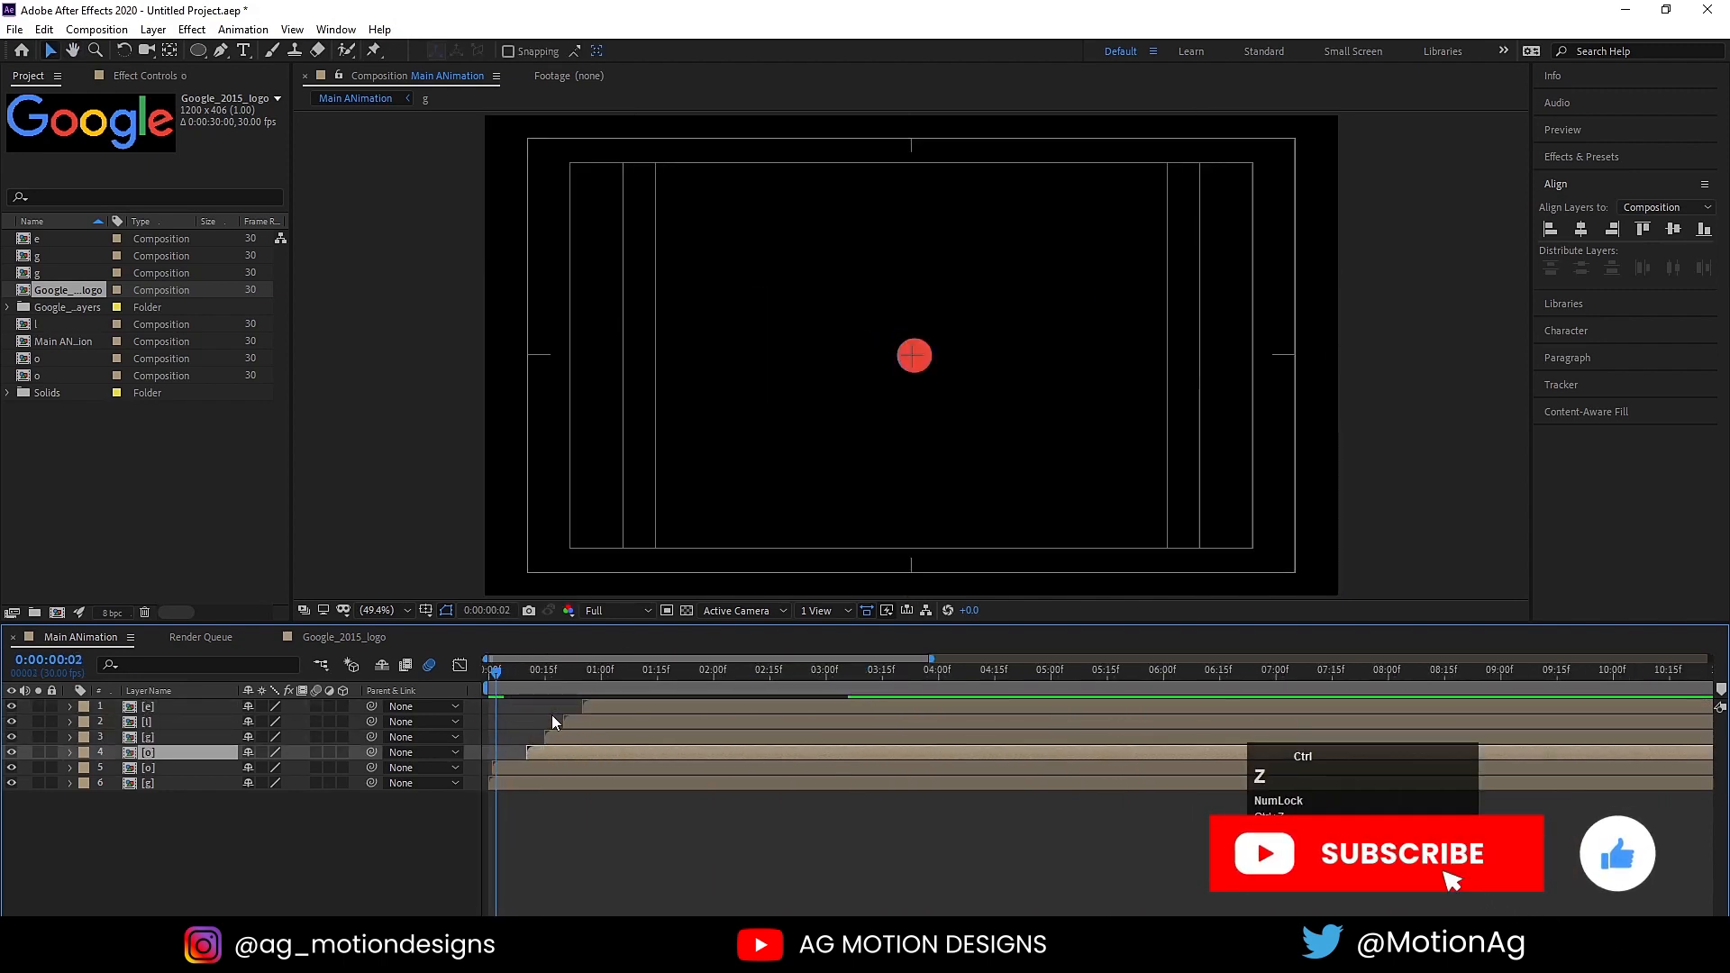
key("ctrl+z")
key("space")
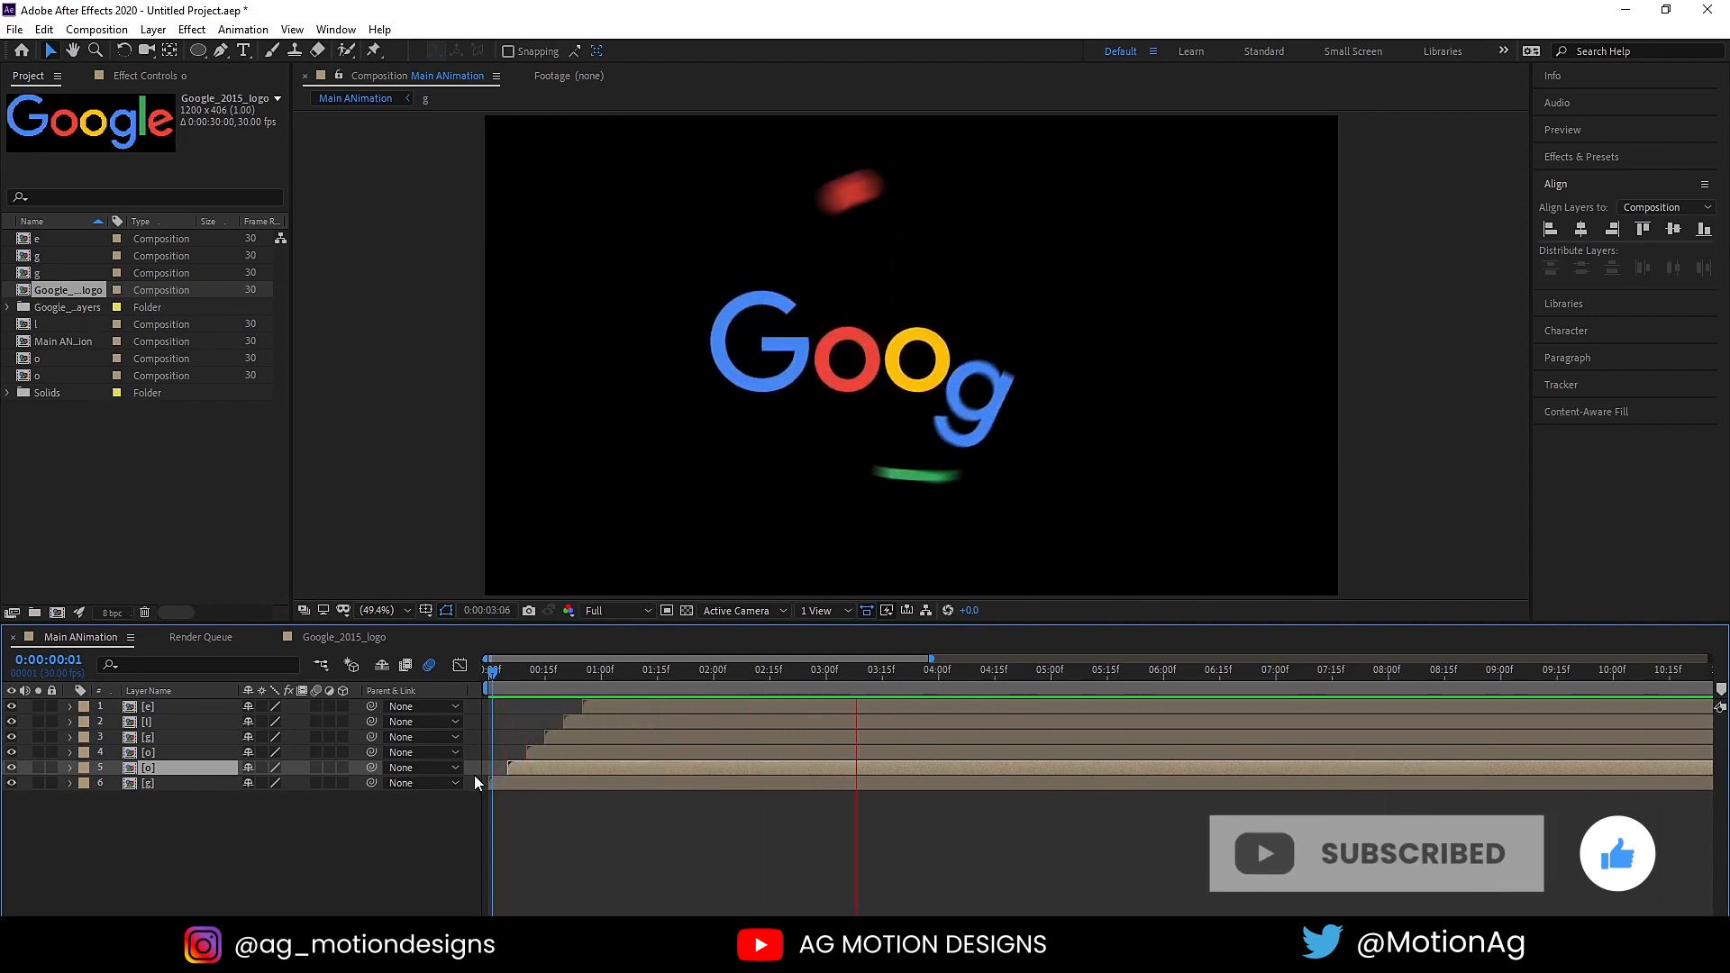
key("space")
Step: Add a white 1920 x 1080 px solid and place it beneath all the letter pre-comps as the background
left_click(202, 878)
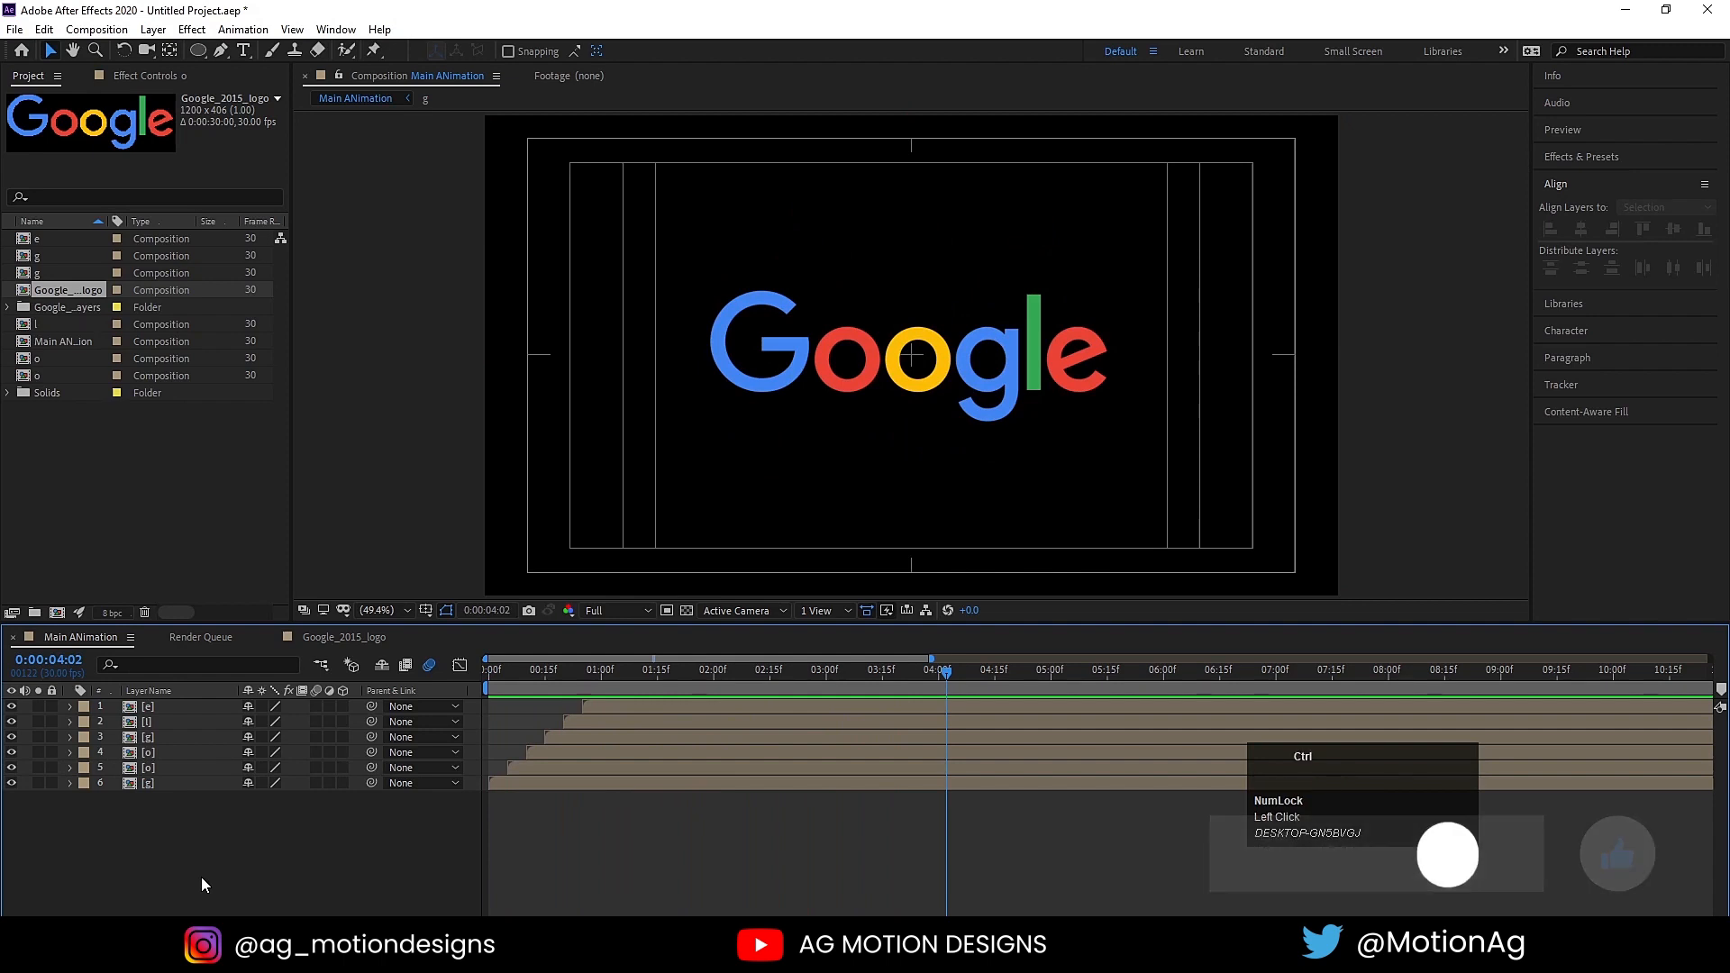
key("ctrl+y")
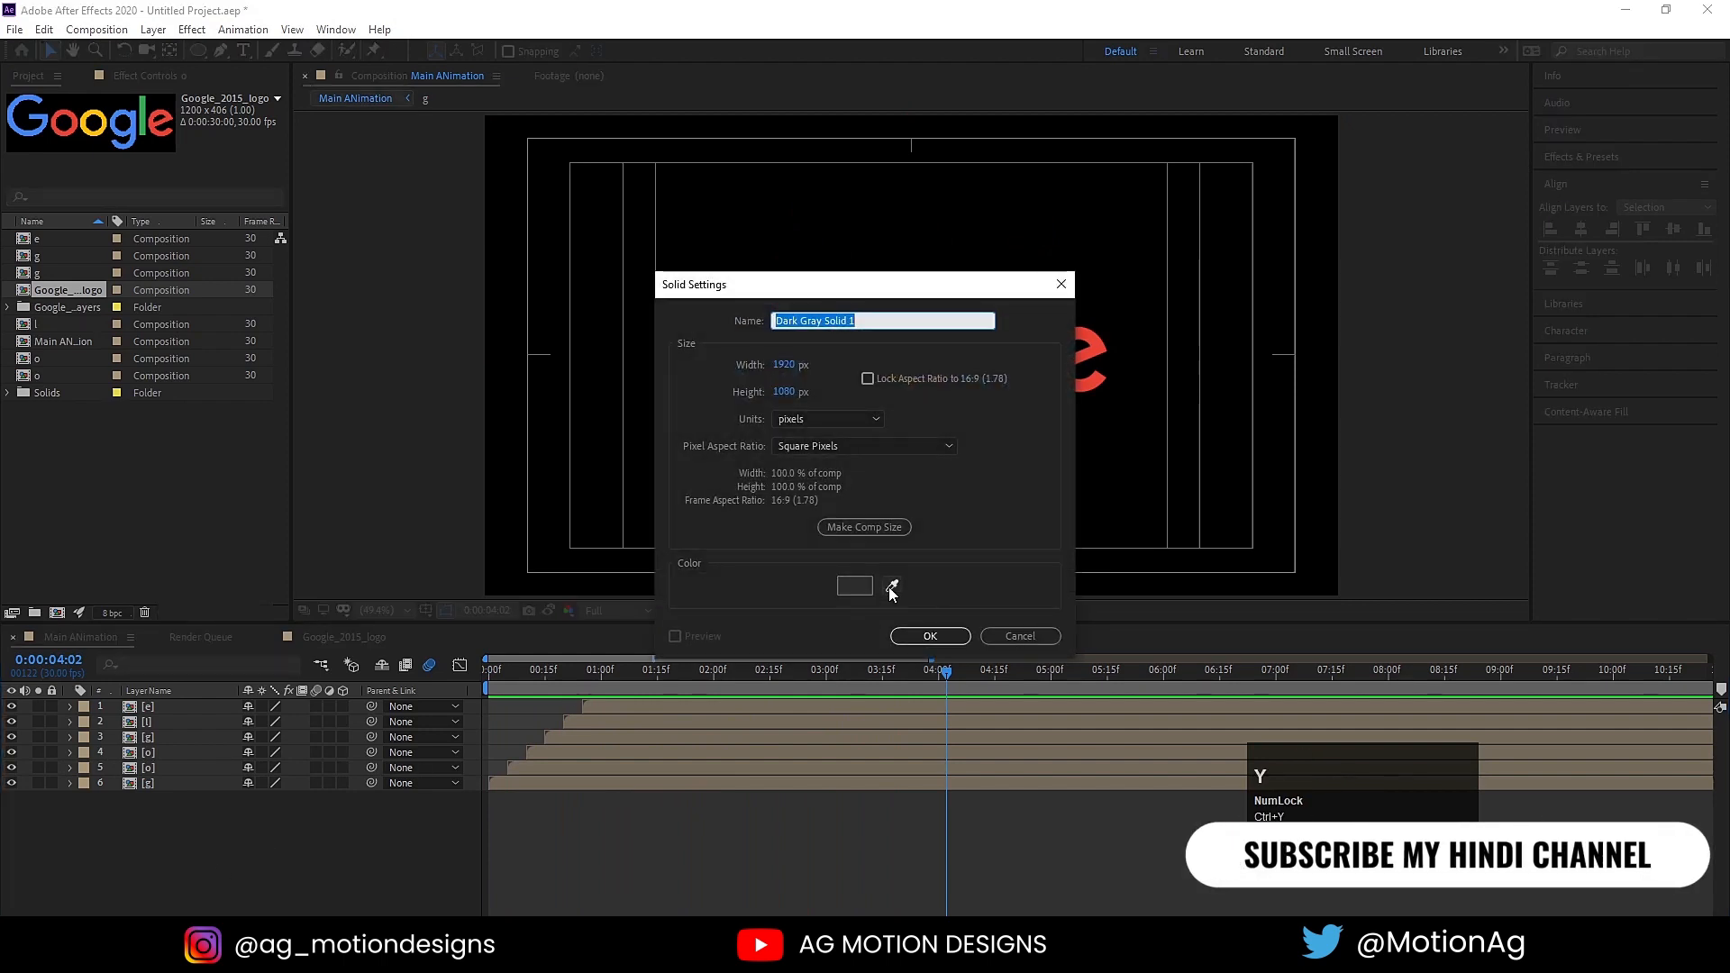
key("Return")
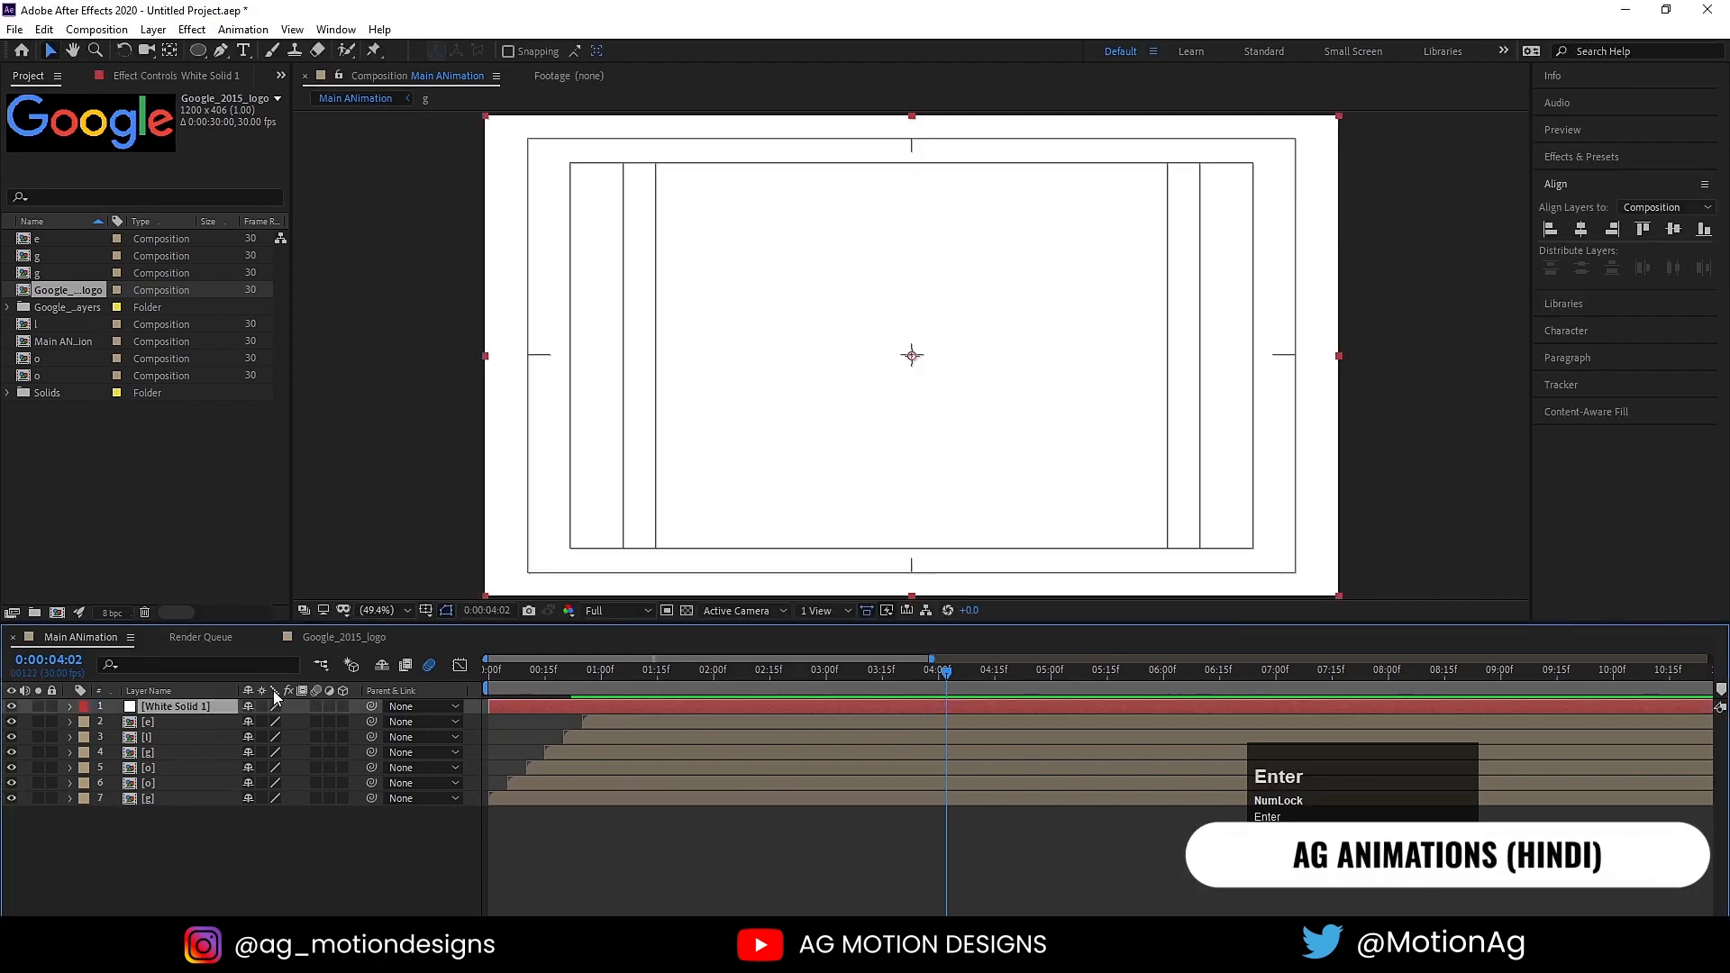
left_click_drag(191, 707, 229, 836)
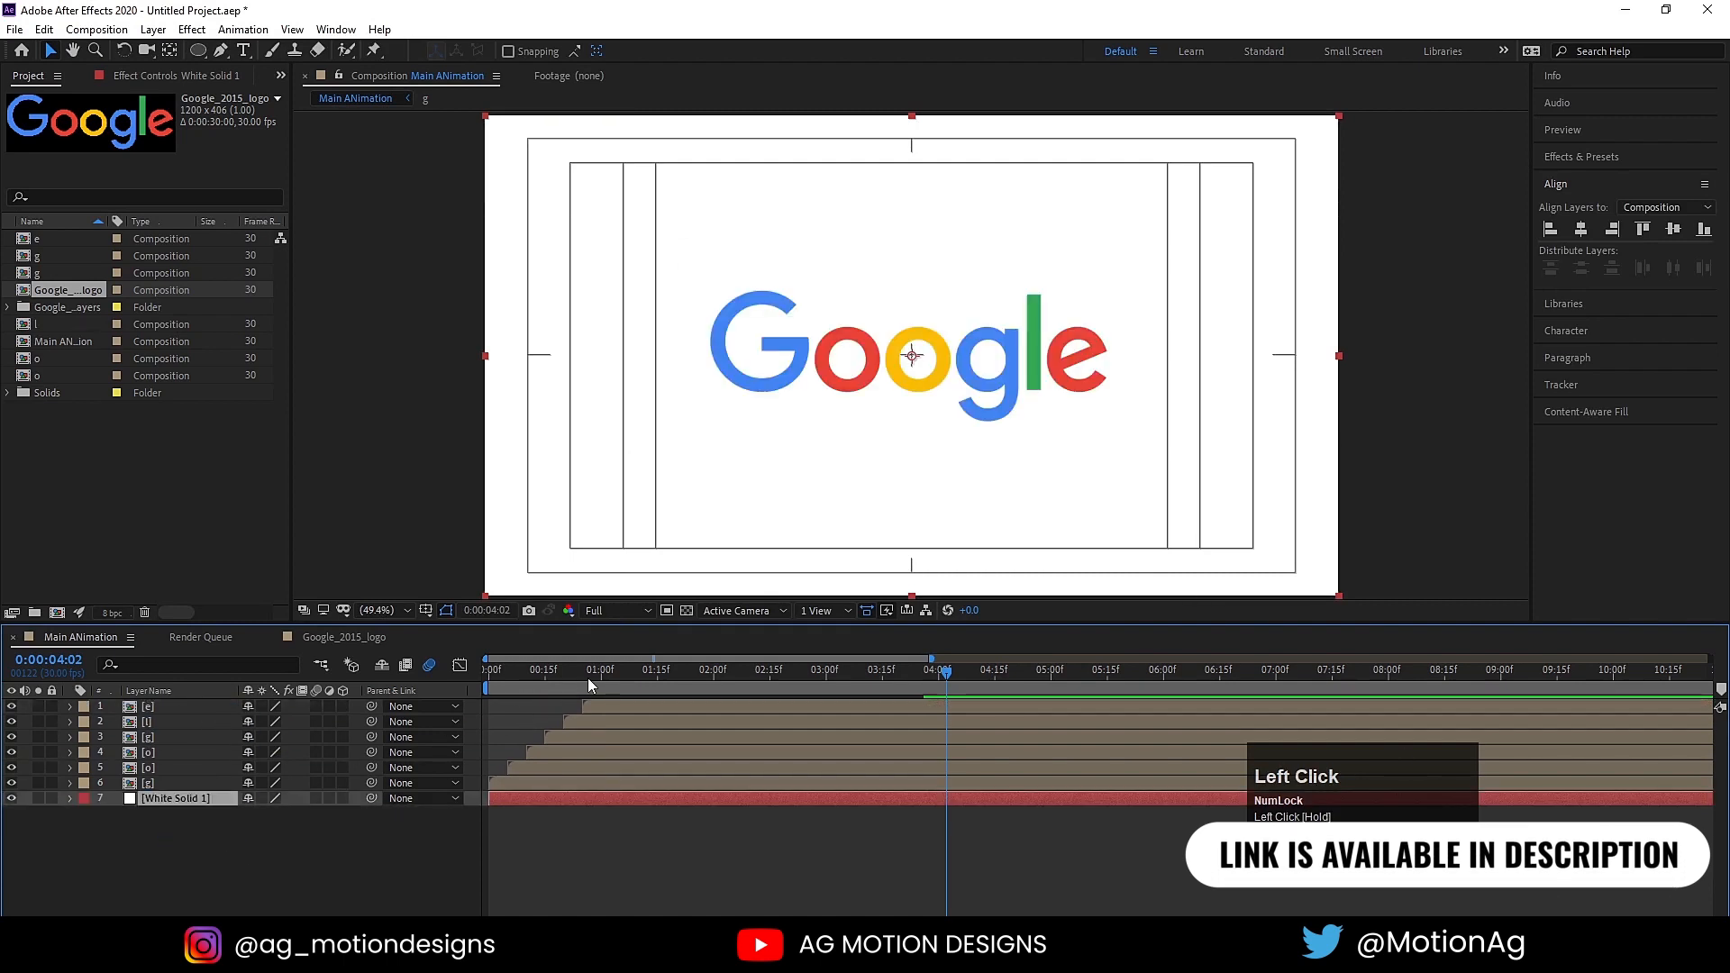
Step: Preview the logo animation over the white background from the first frame
left_click_drag(587, 683, 519, 722)
key("space")
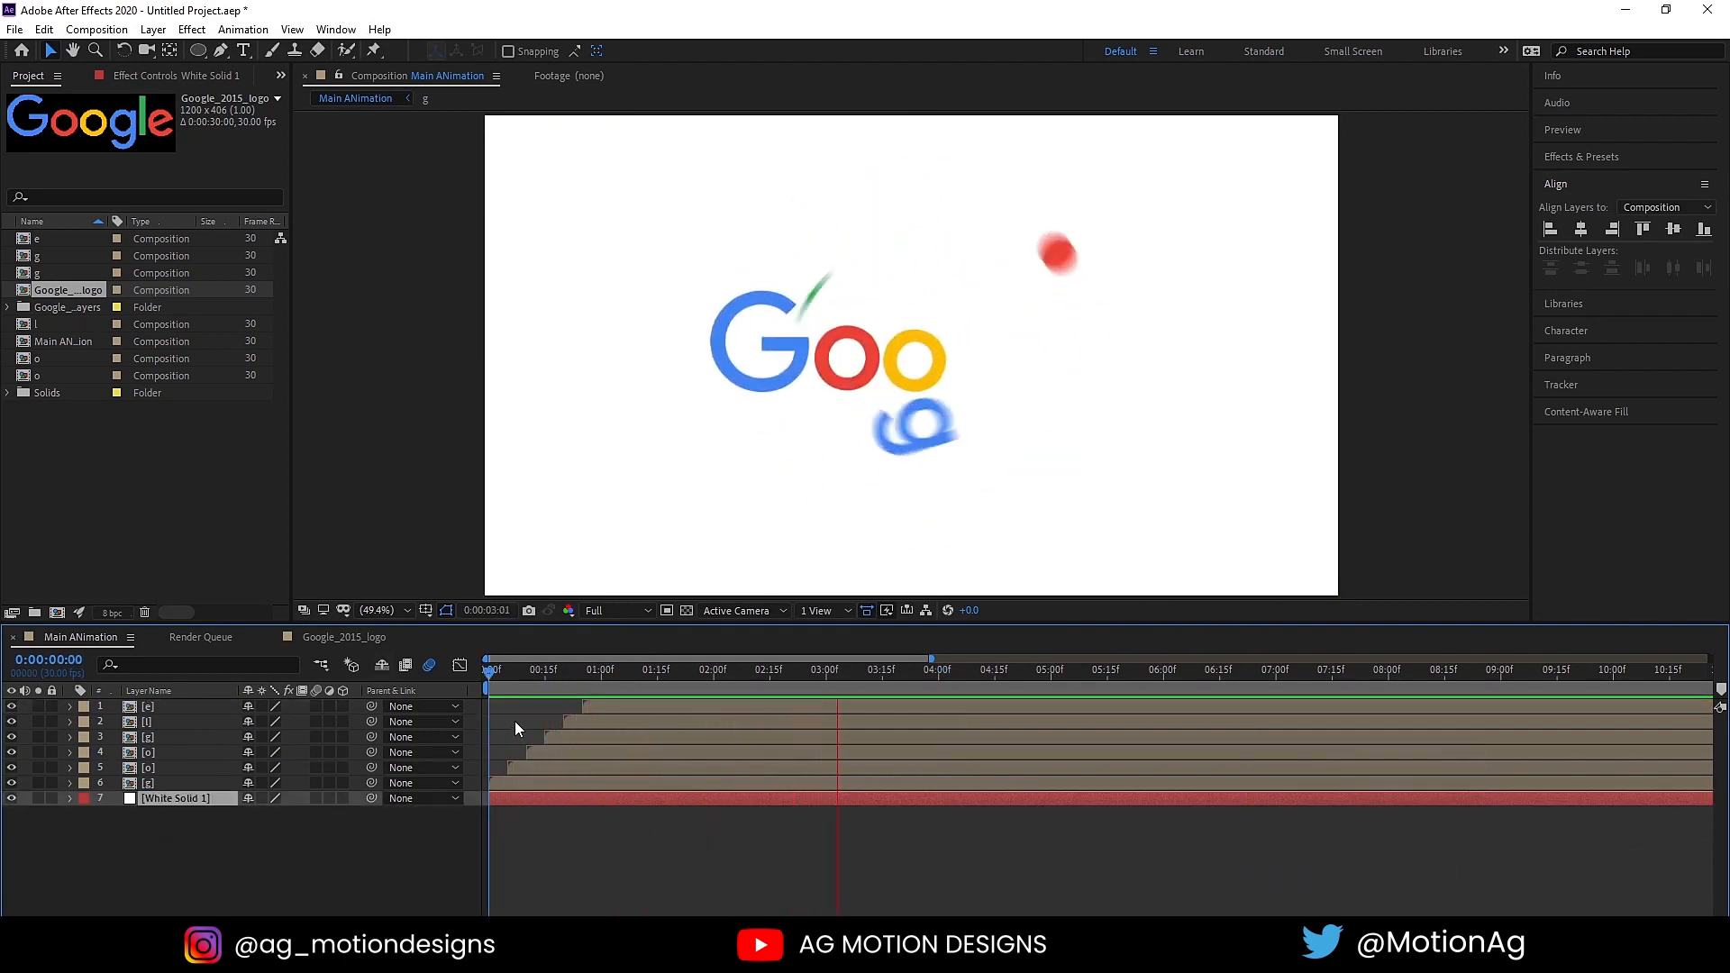
key("space")
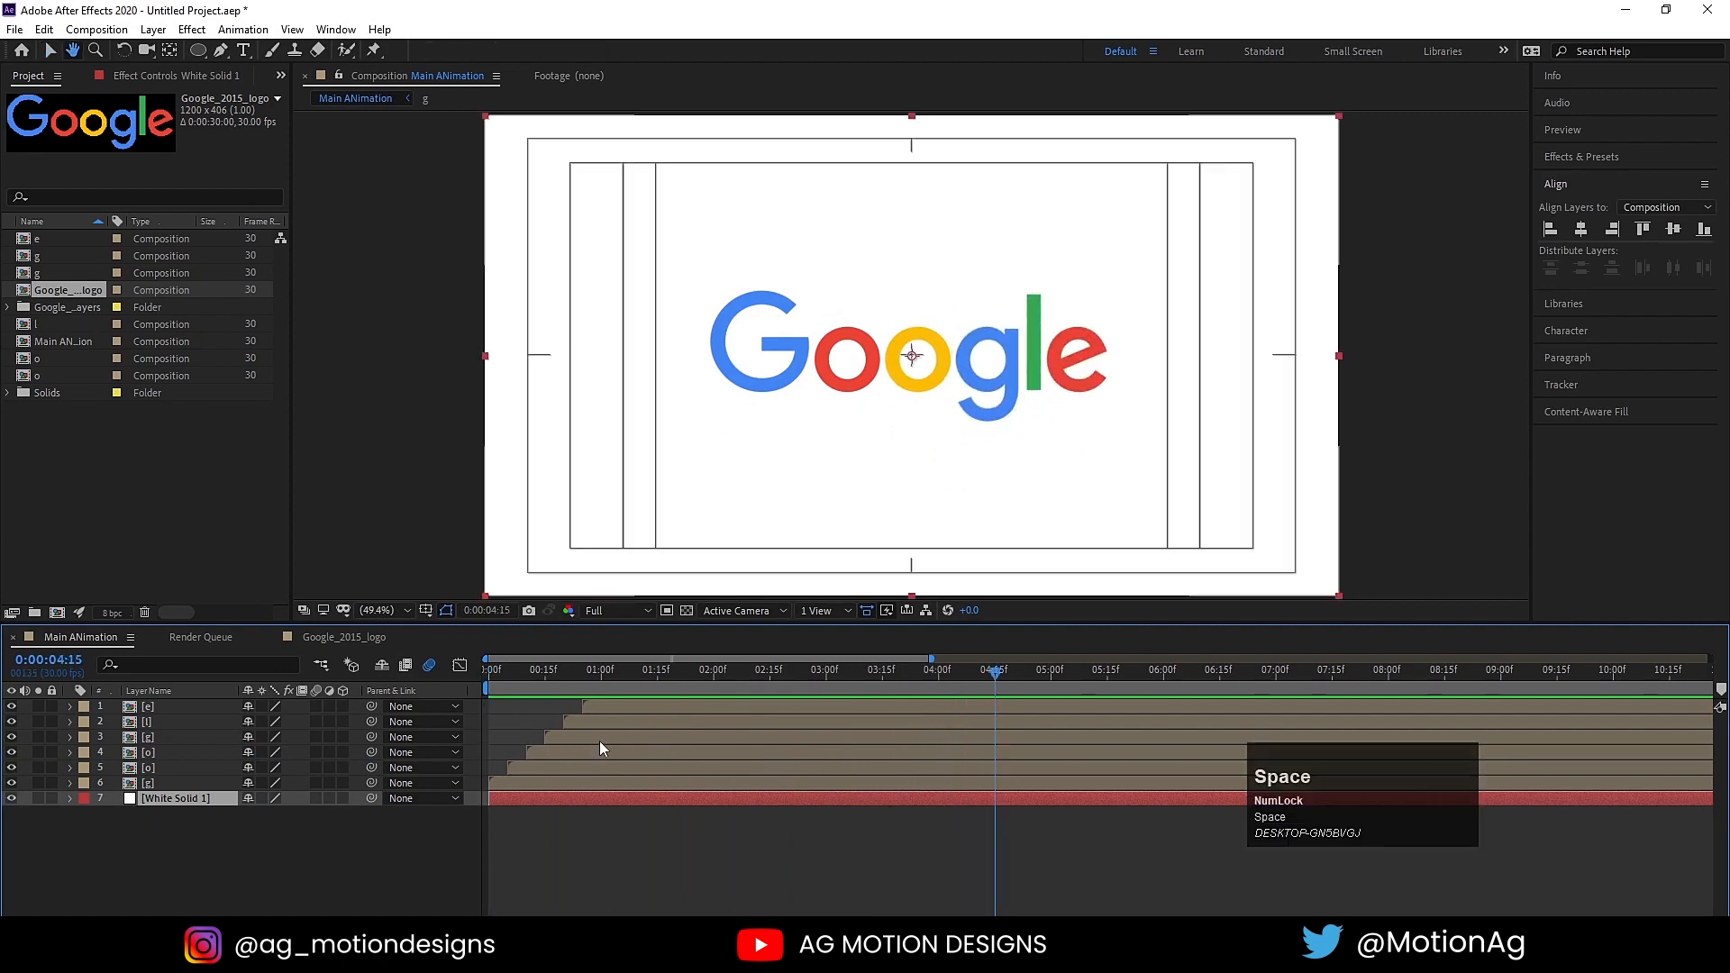
Step: End the work area at 0:00:04:15 and preview the animation within it
key("space")
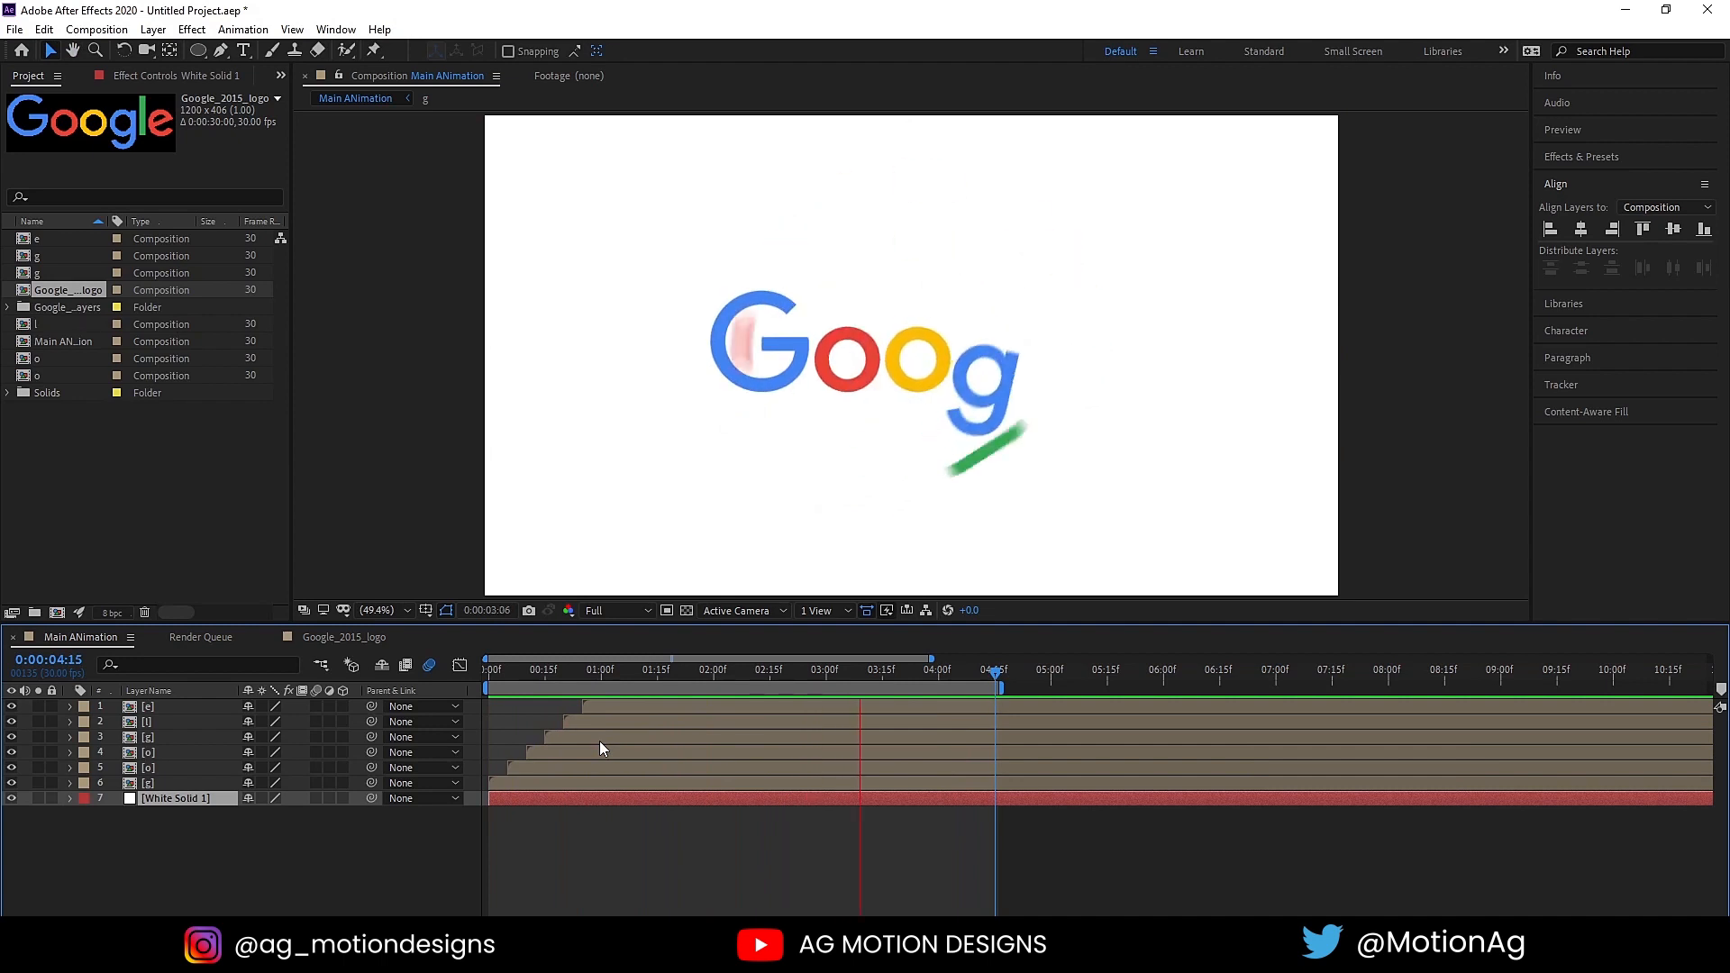
key("space")
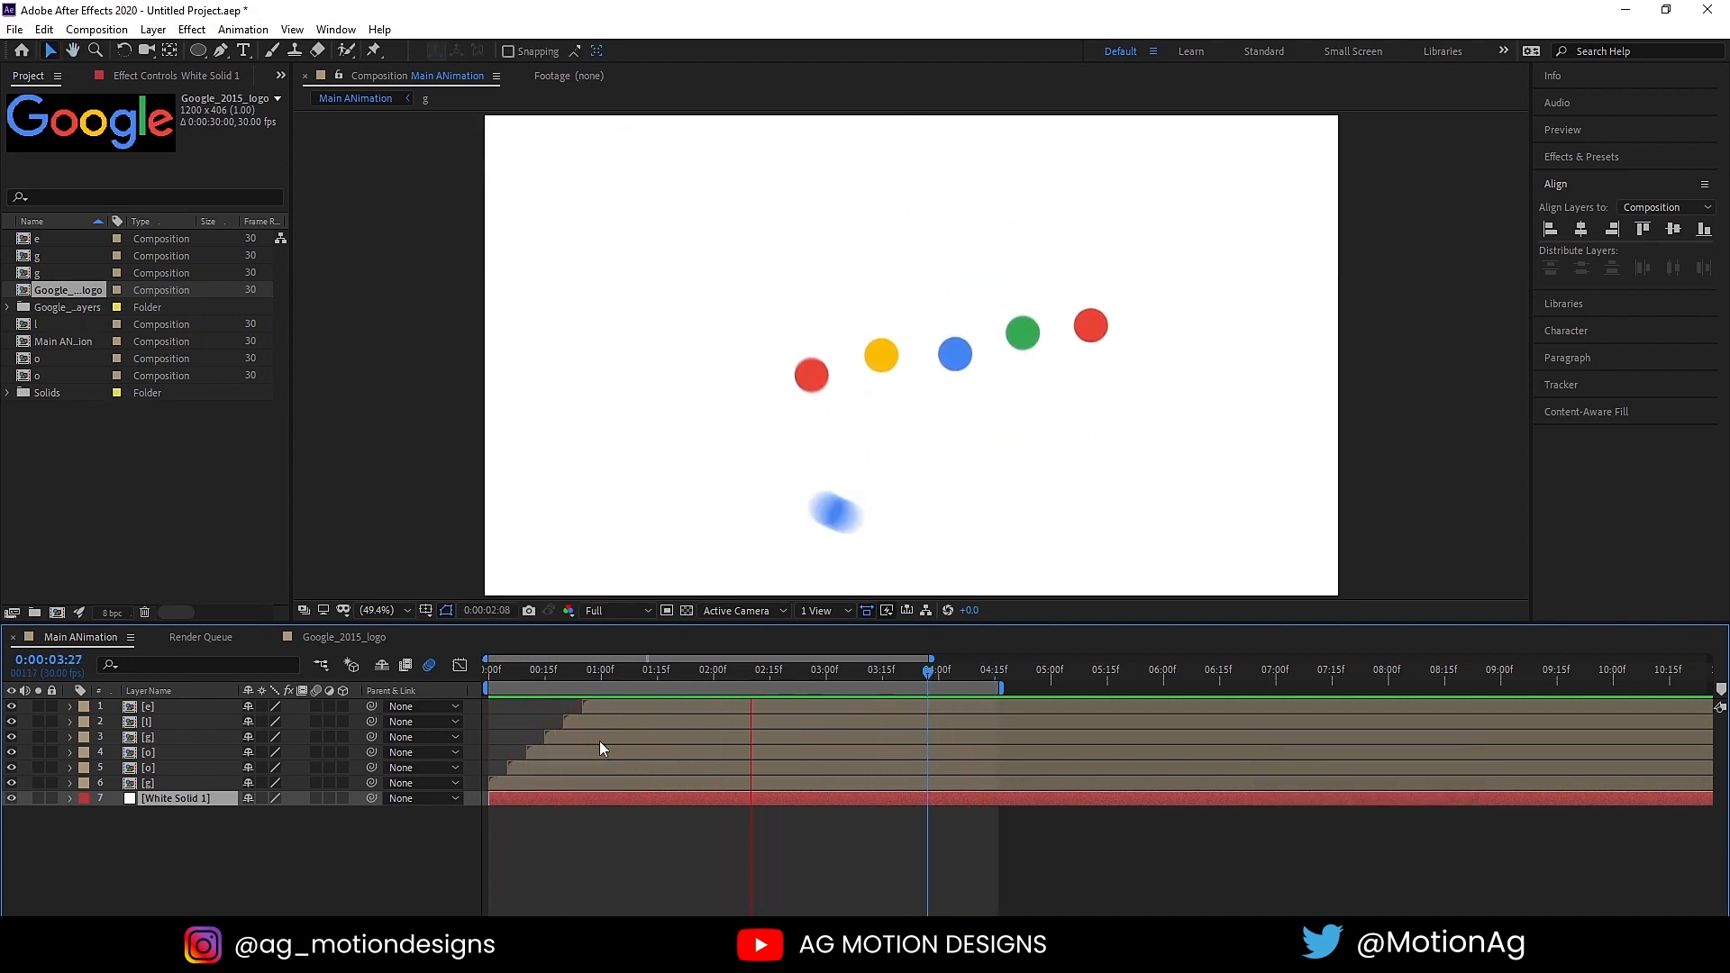
key("space")
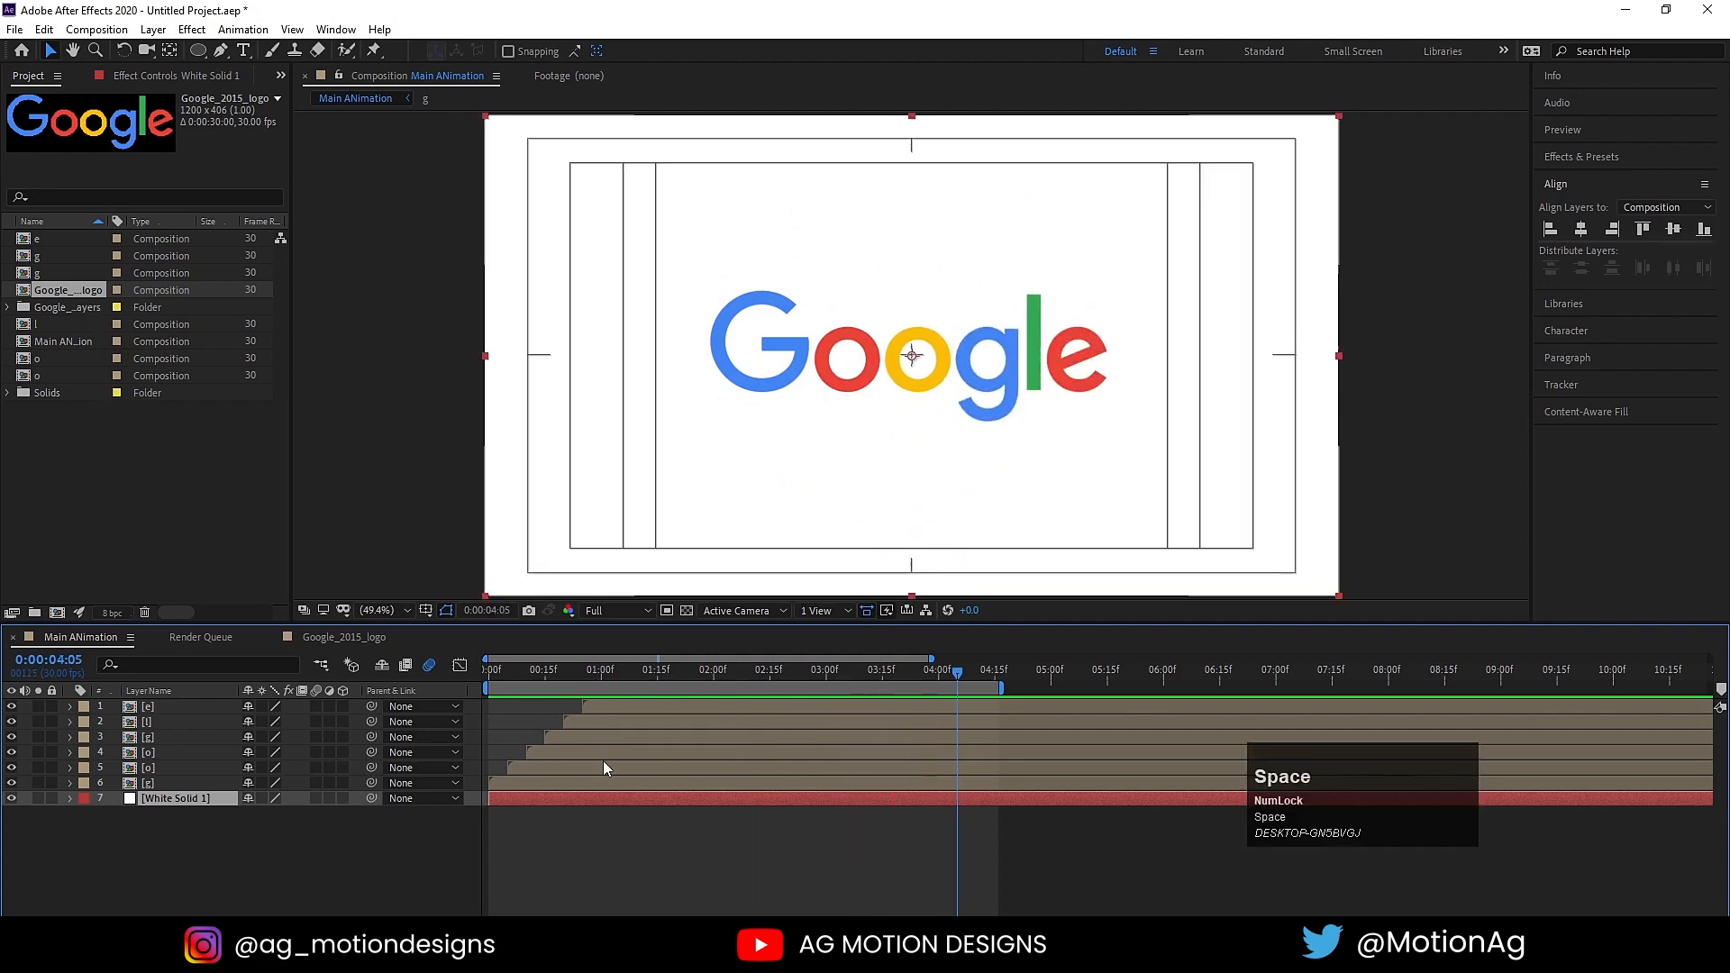